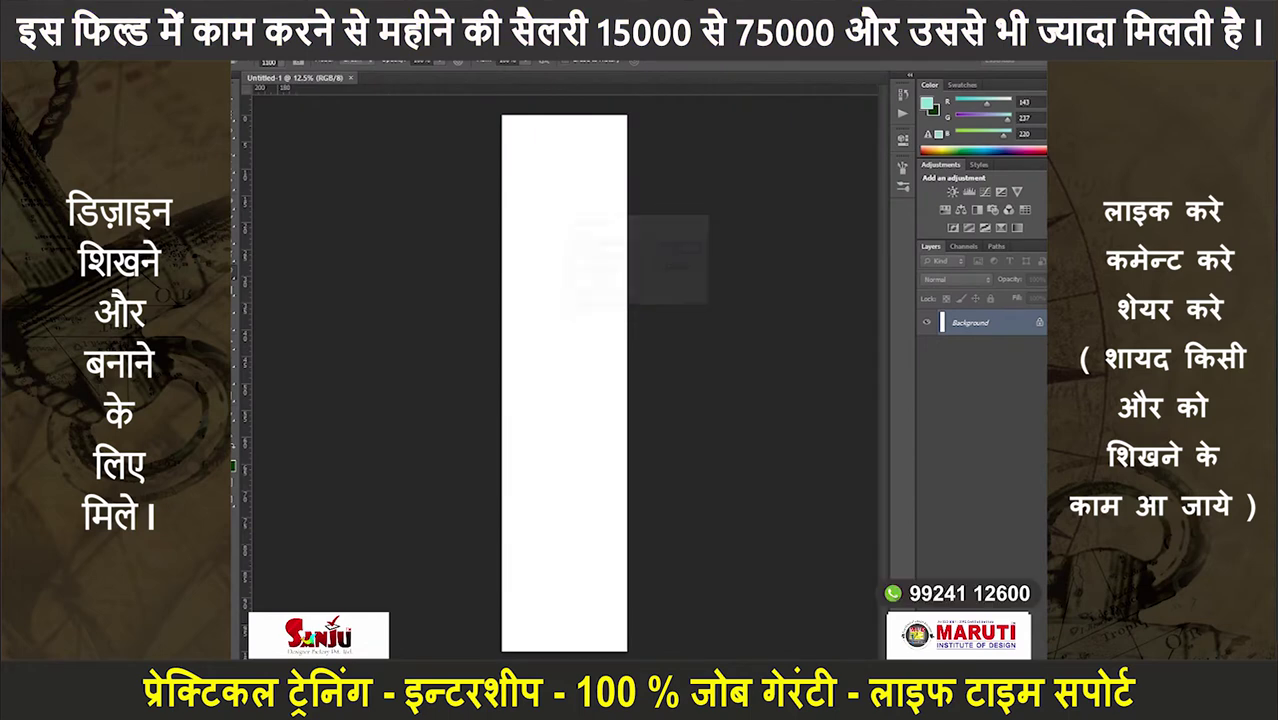
- Add vertical guides at 7.5 and 2.5
key("alt+v")
key("e")
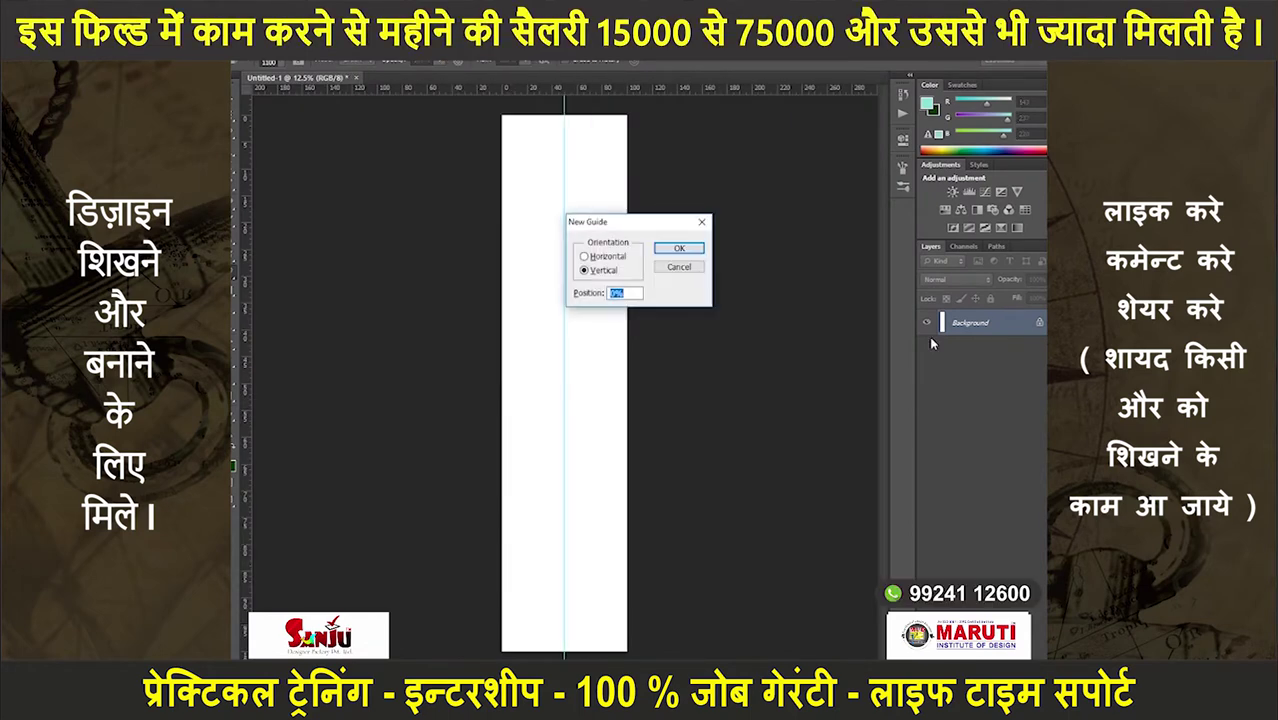
type("7.5IN")
key("Return")
key("alt+v")
type("e2.5")
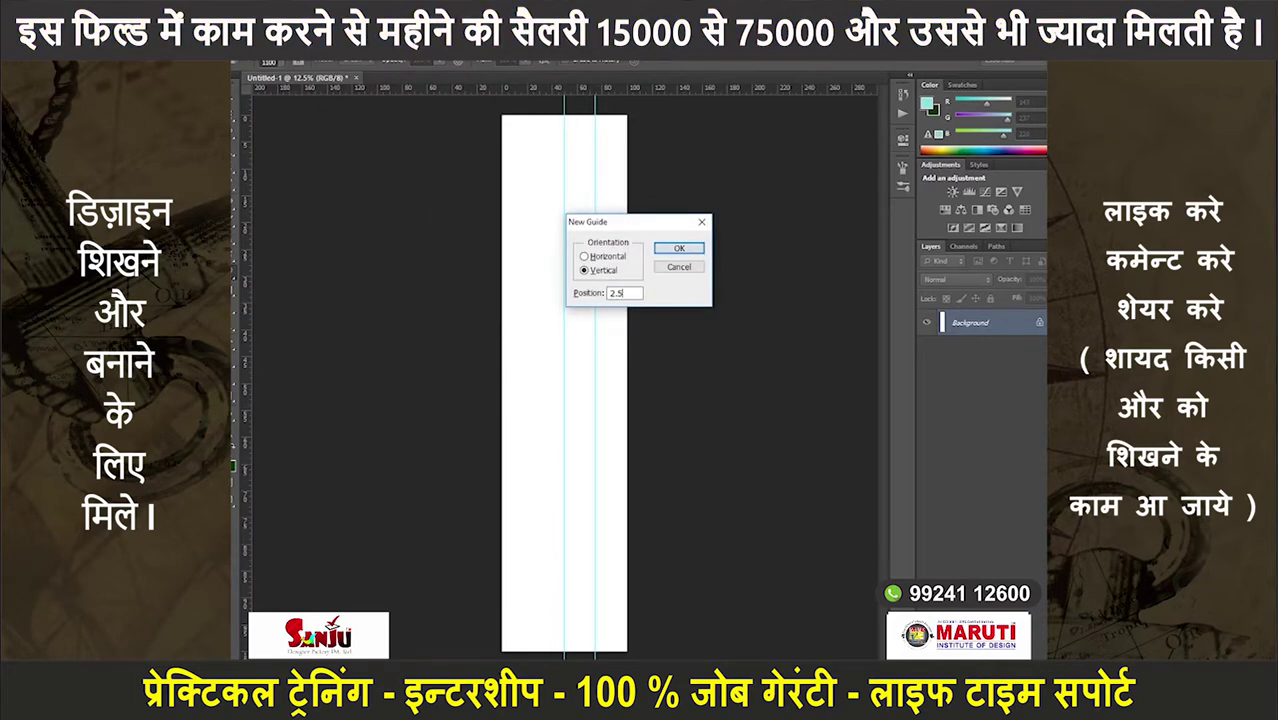
key("Return")
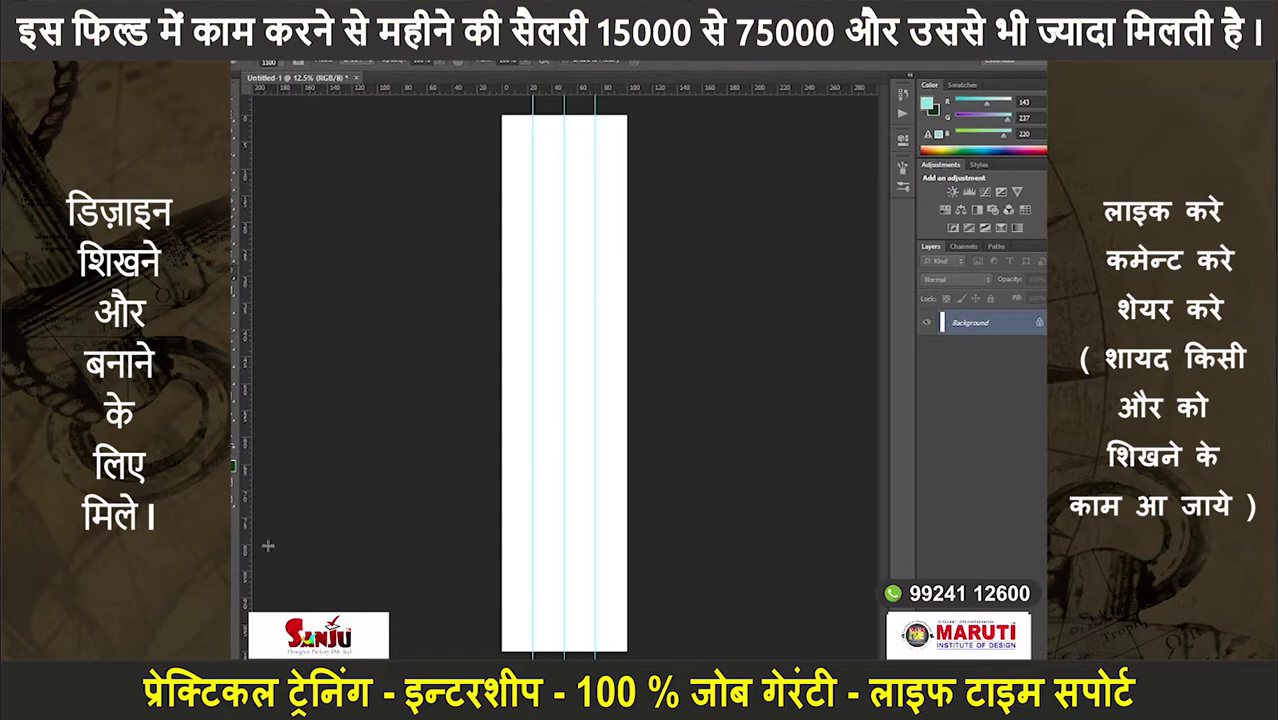
- Create Layer 1 and fill it with the dark teal colour 4fb193
key("ctrl+shift+n")
key("Return")
left_click(927, 103)
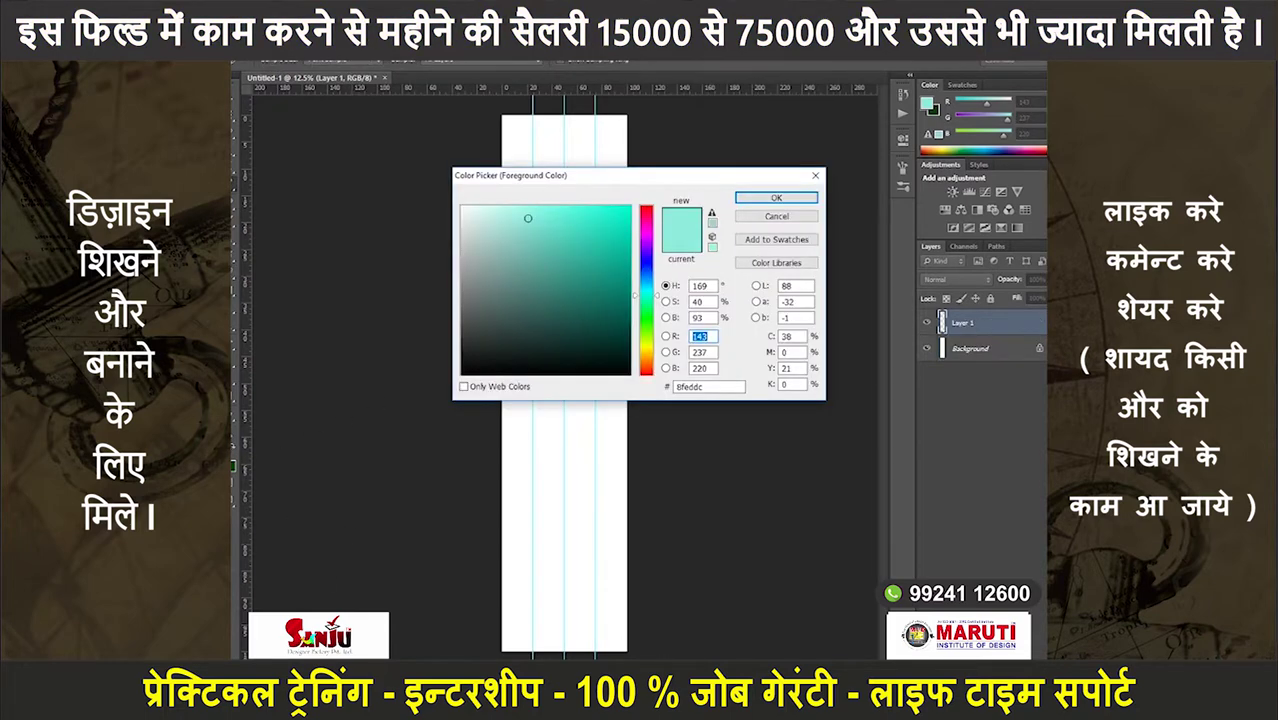
left_click(553, 283)
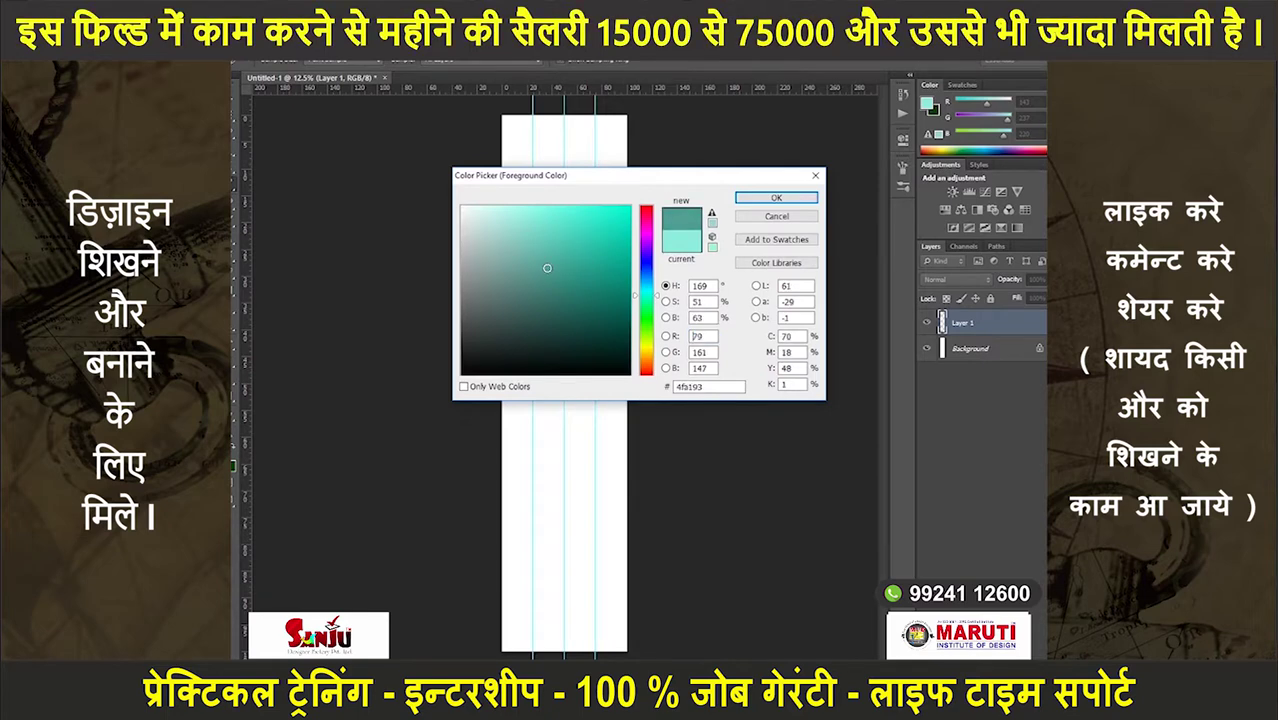
key("Return")
key("alt+BackSpace")
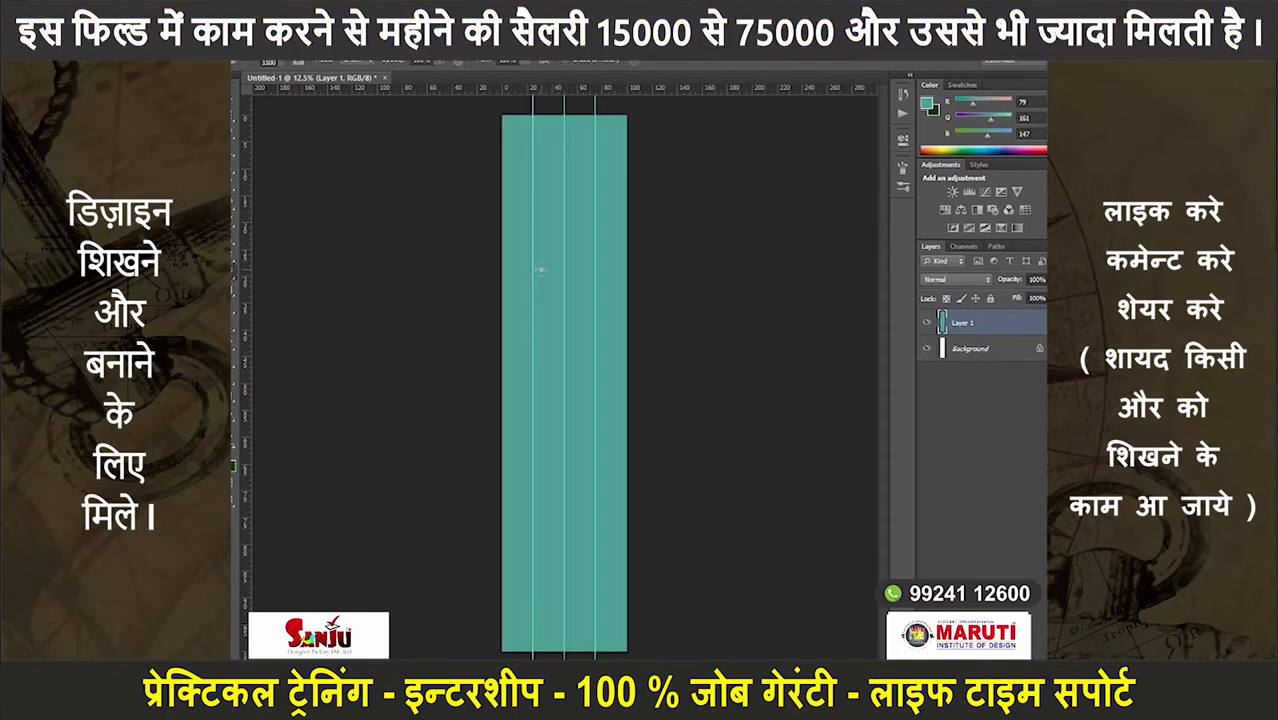
scroll(651, 196, "down", 2)
- Perspective-transform Layer 1, pulling a top corner inward so the panel narrows toward the top
scroll(580, 191, "up", 1)
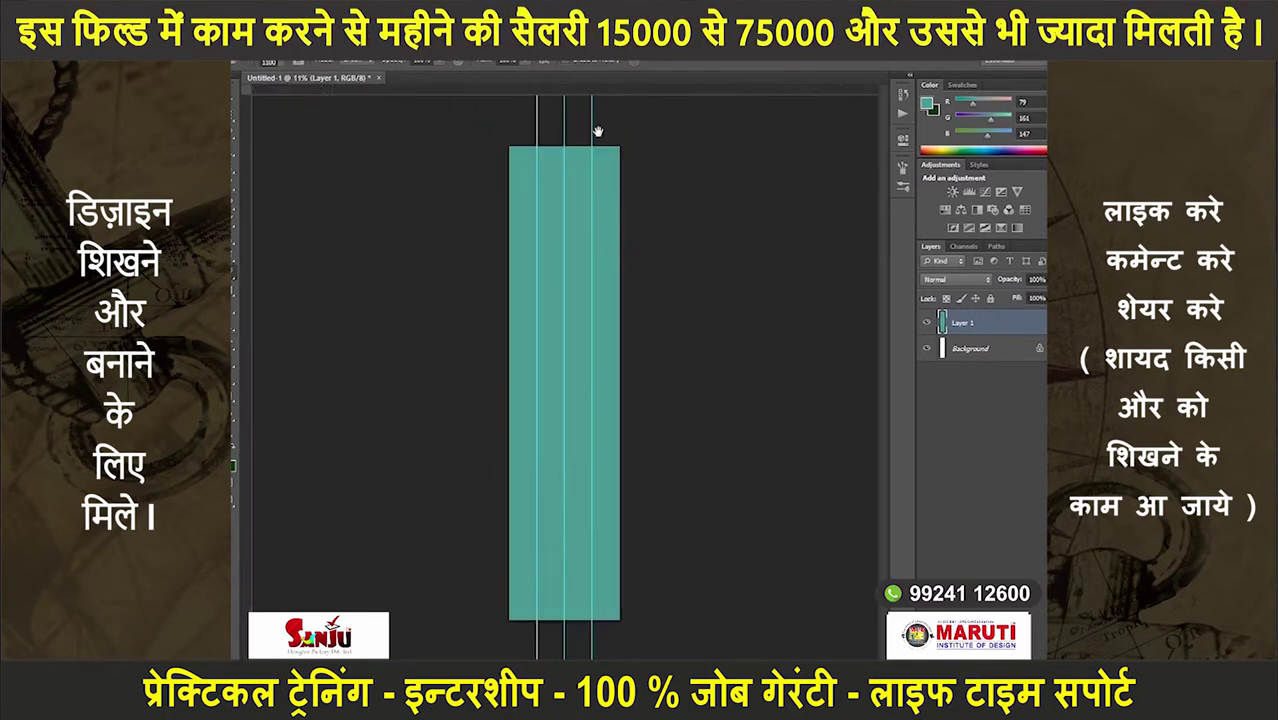
scroll(605, 200, "up", 1)
key("ctrl+t")
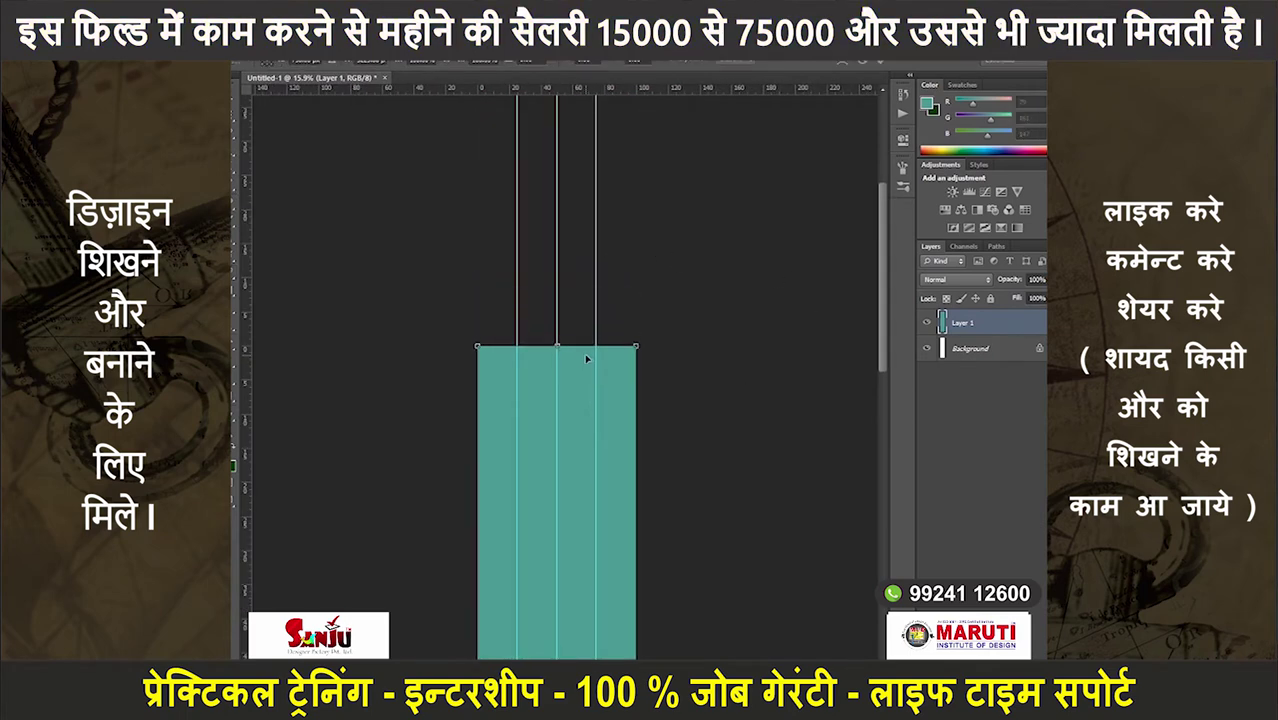
scroll(610, 348, "up", 1)
scroll(620, 380, "up", 1)
right_click(625, 393)
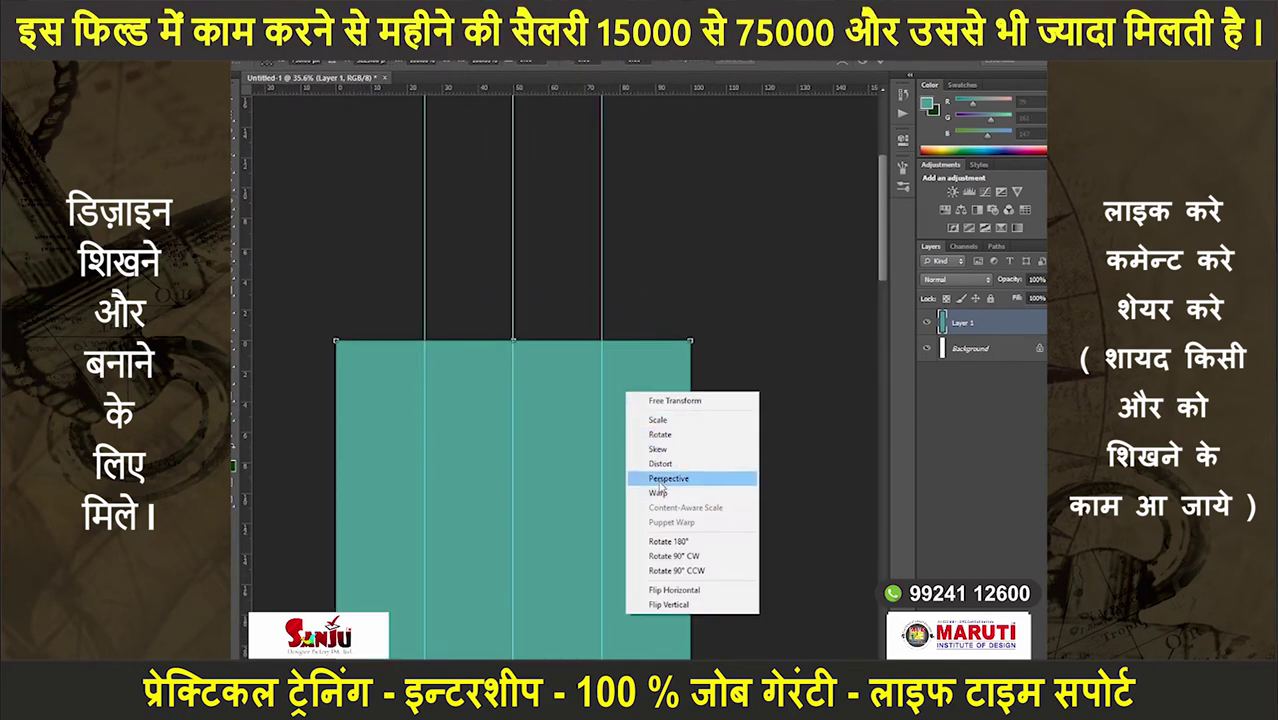
left_click(666, 478)
scroll(650, 338, "up", 1)
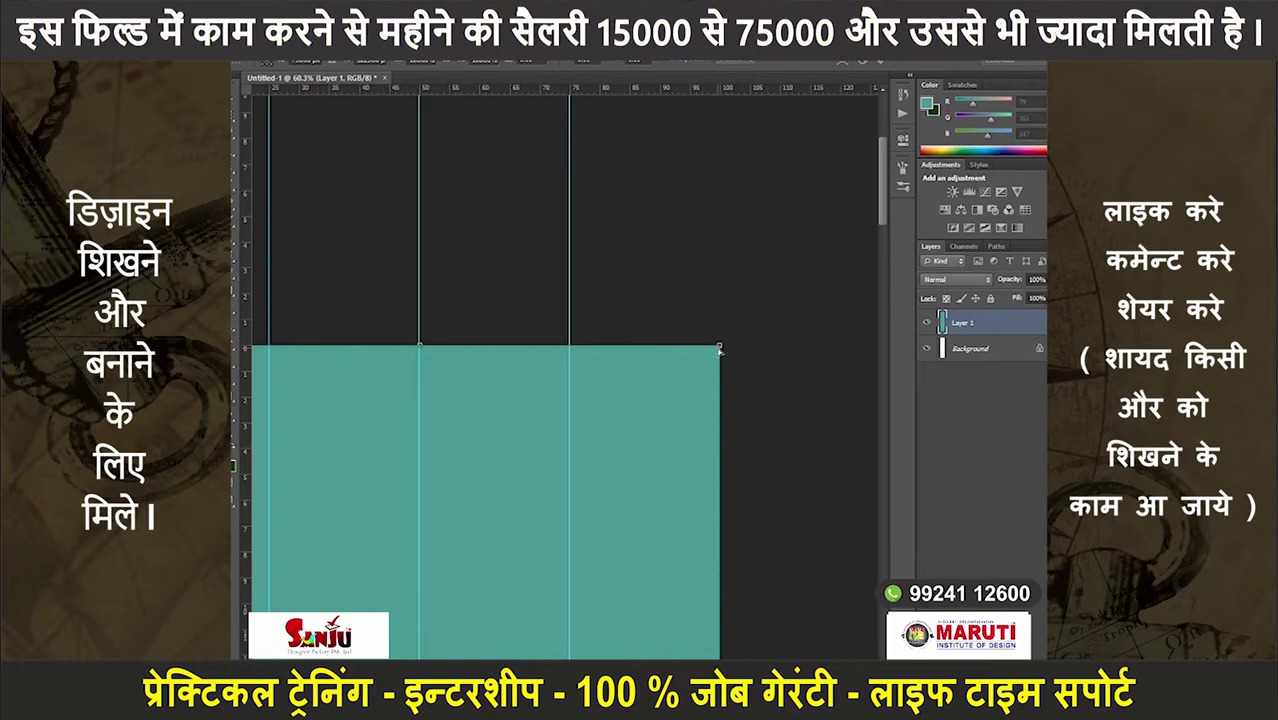
left_click_drag(719, 346, 569, 355)
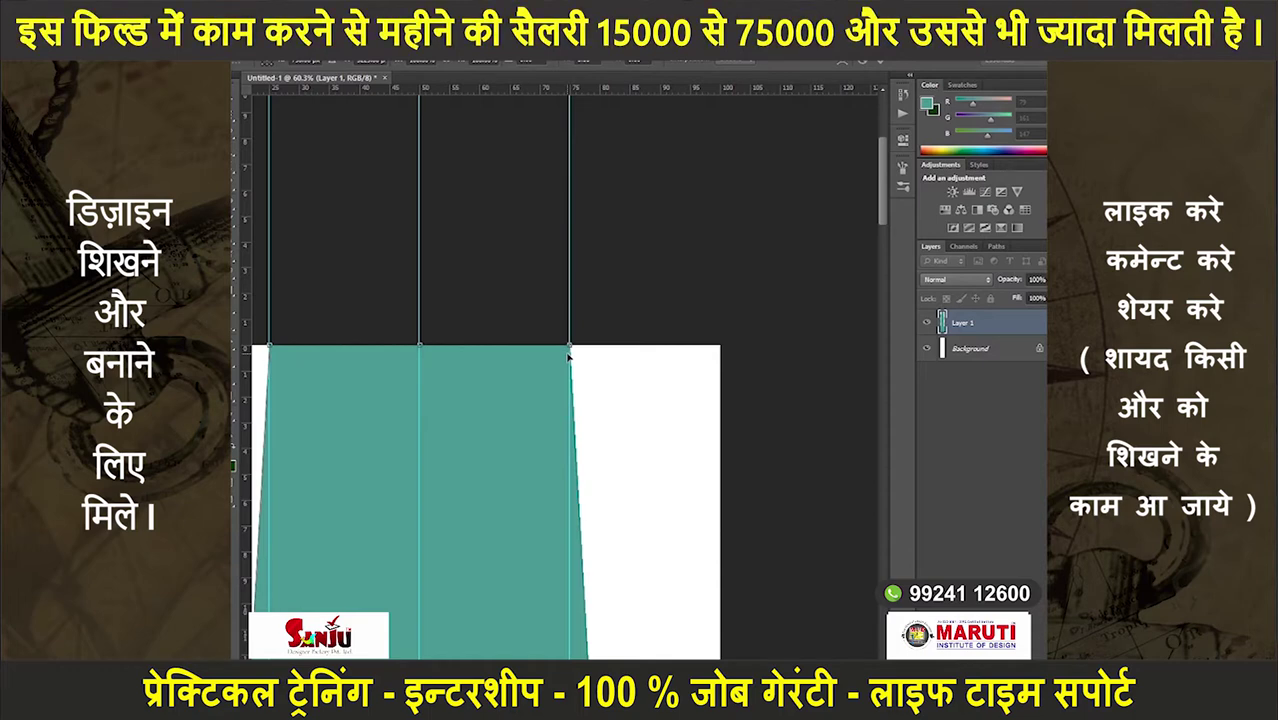
- Check the tapered panel and load Layer 1's outline as a selection
scroll(568, 352, "up", 2)
scroll(568, 350, "up", 2)
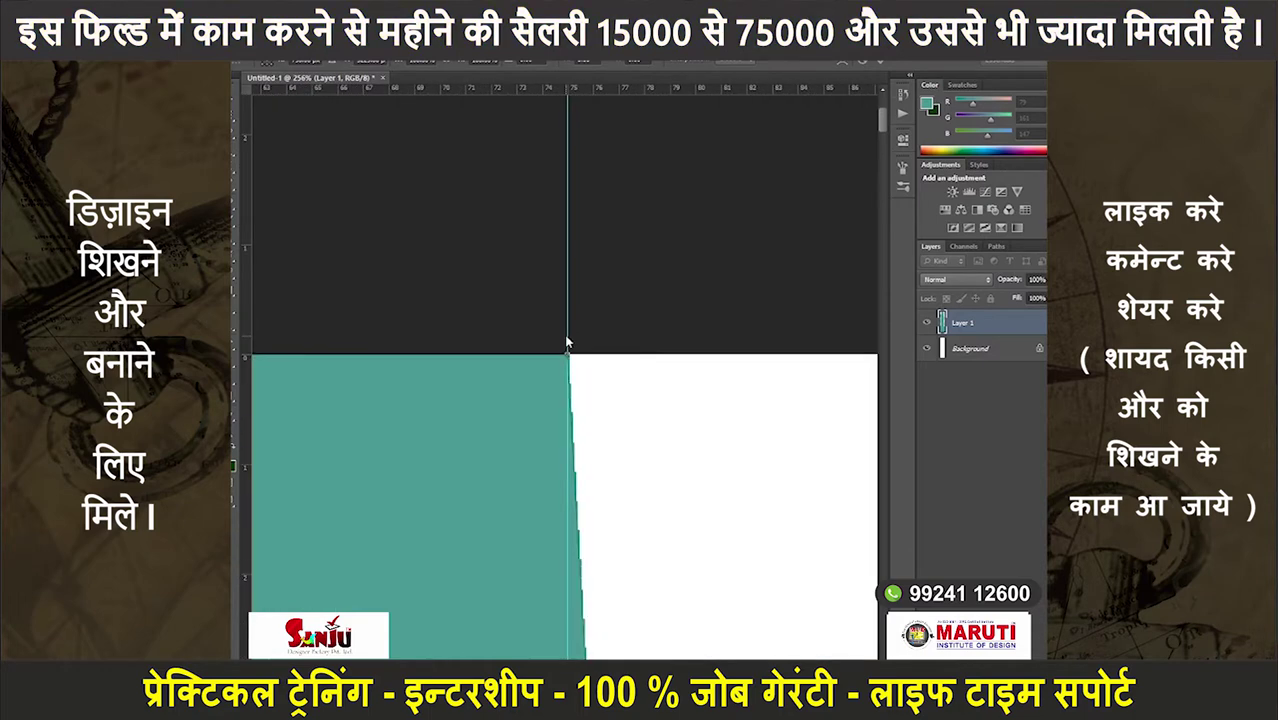
scroll(537, 322, "up", 3)
scroll(640, 429, "up", 3)
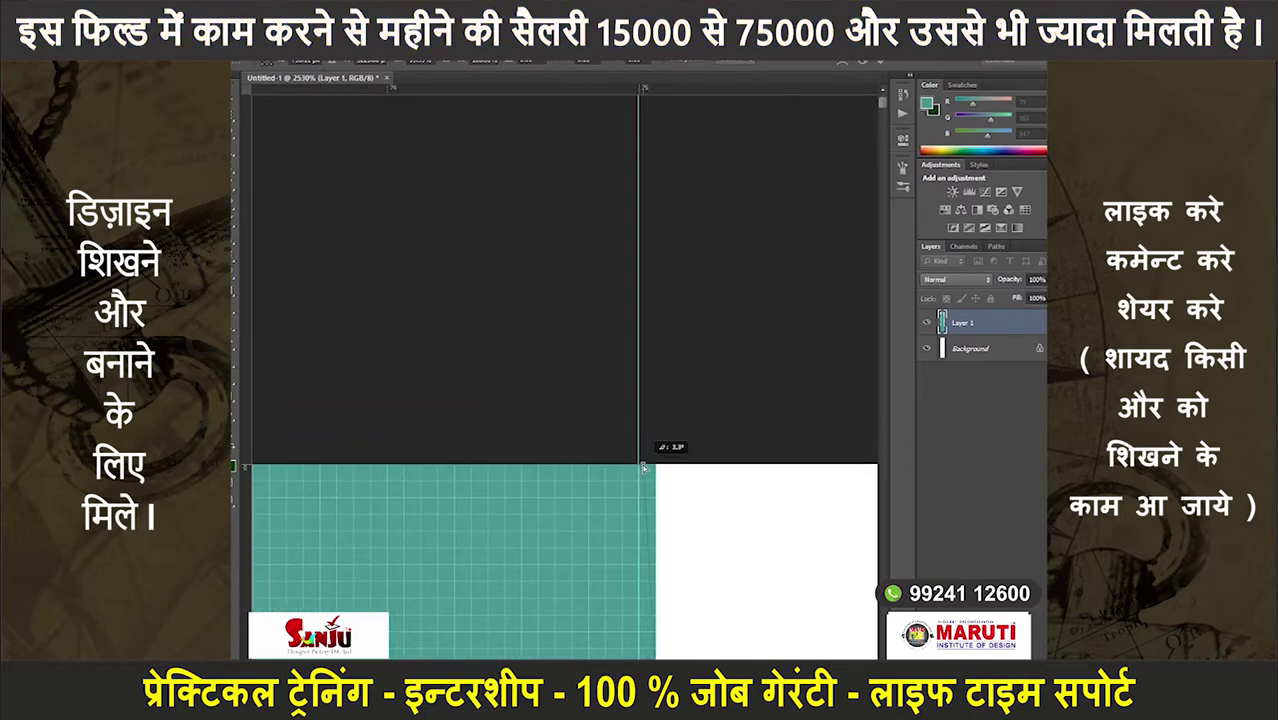
scroll(679, 417, "down", 2)
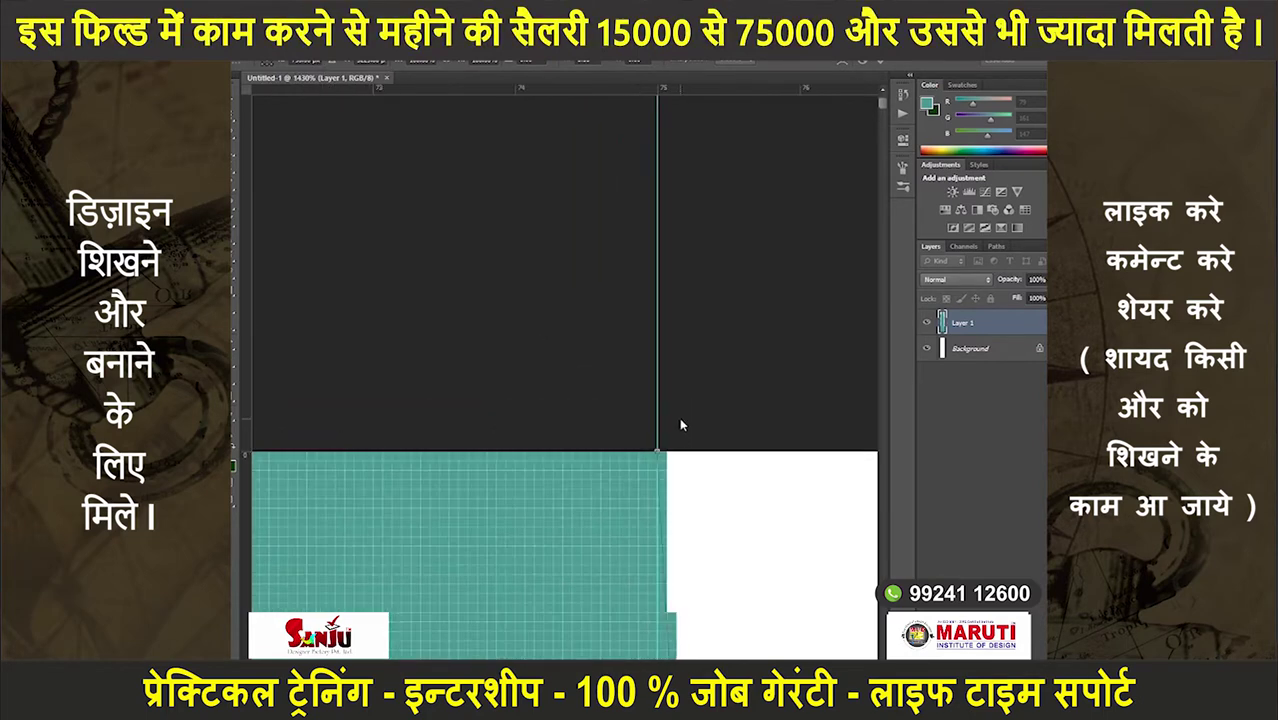
scroll(679, 417, "down", 1)
scroll(679, 420, "down", 2)
scroll(679, 420, "down", 2)
scroll(677, 418, "up", 1)
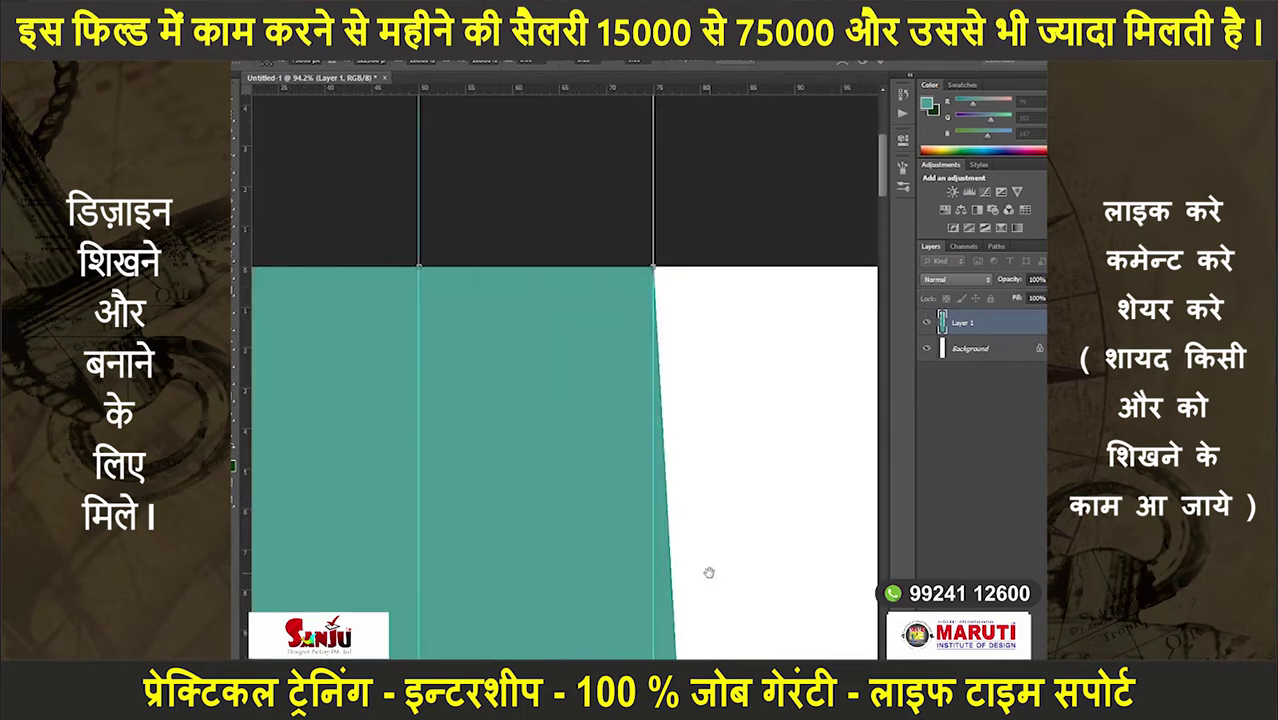
scroll(632, 420, "up", 1)
scroll(632, 420, "up", 2)
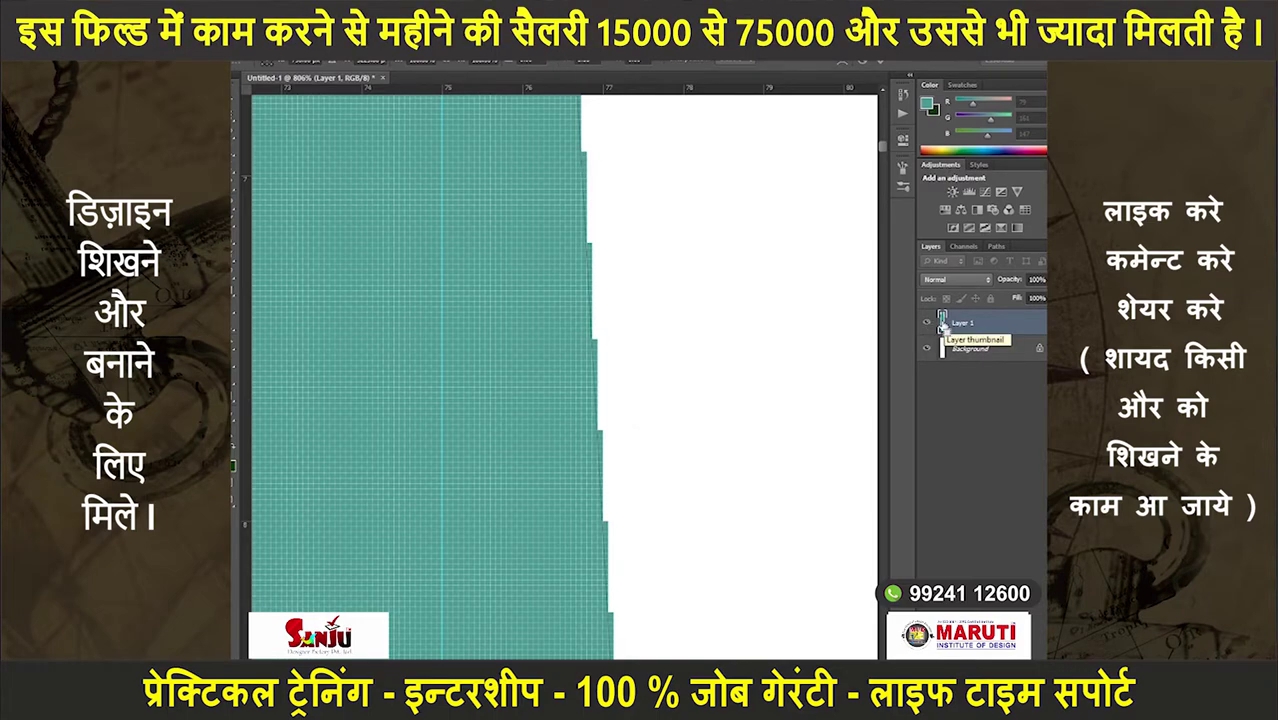
scroll(740, 335, "down", 5)
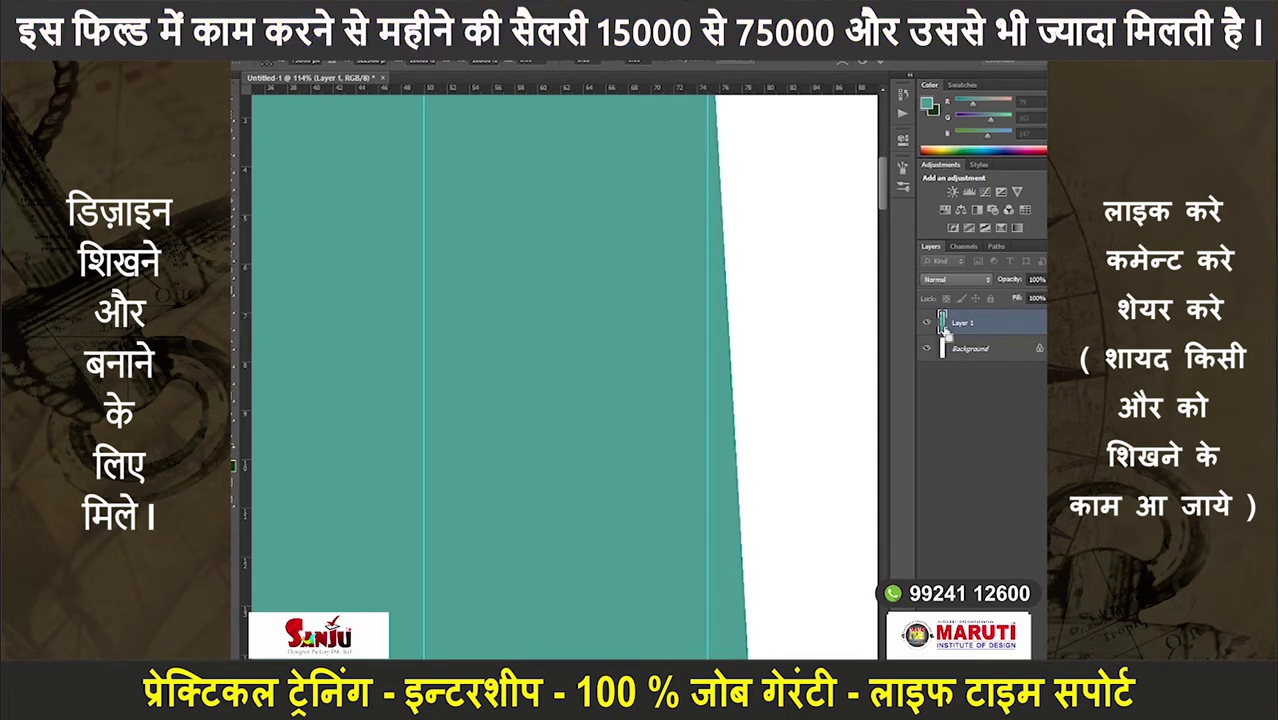
scroll(770, 305, "down", 3)
scroll(780, 299, "down", 2)
scroll(814, 290, "down", 2)
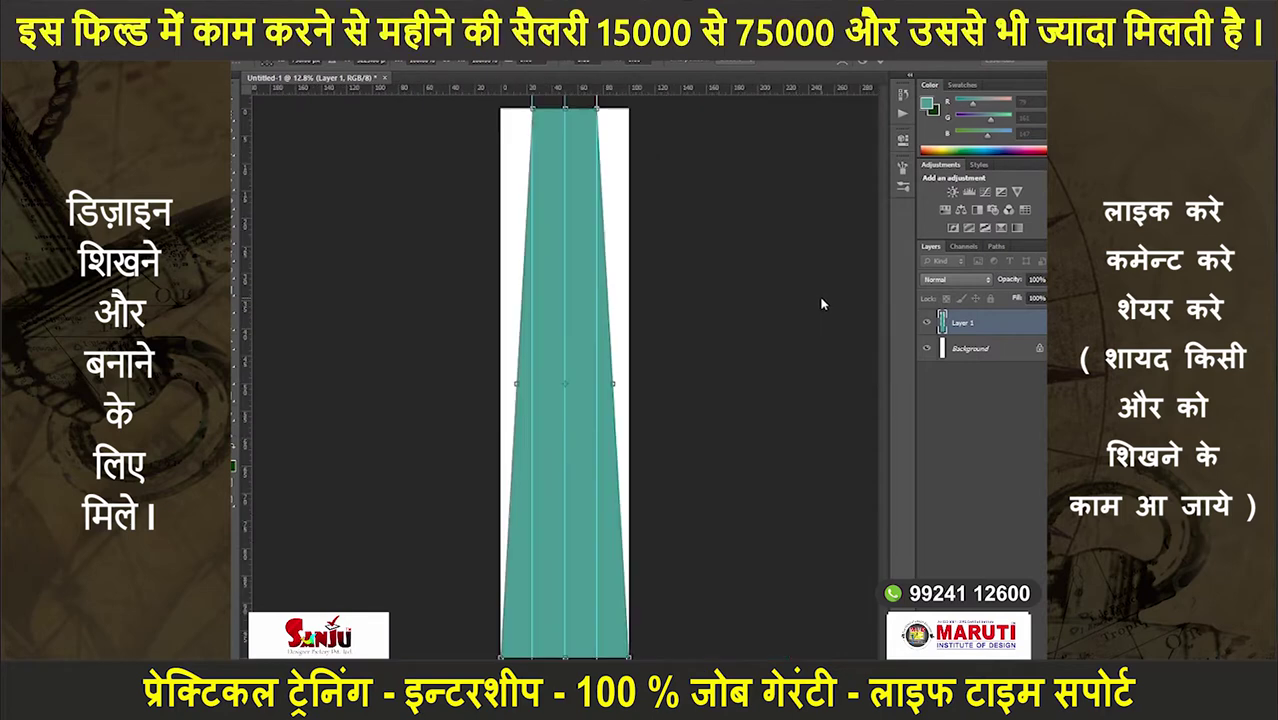
left_click(942, 322, "ctrl")
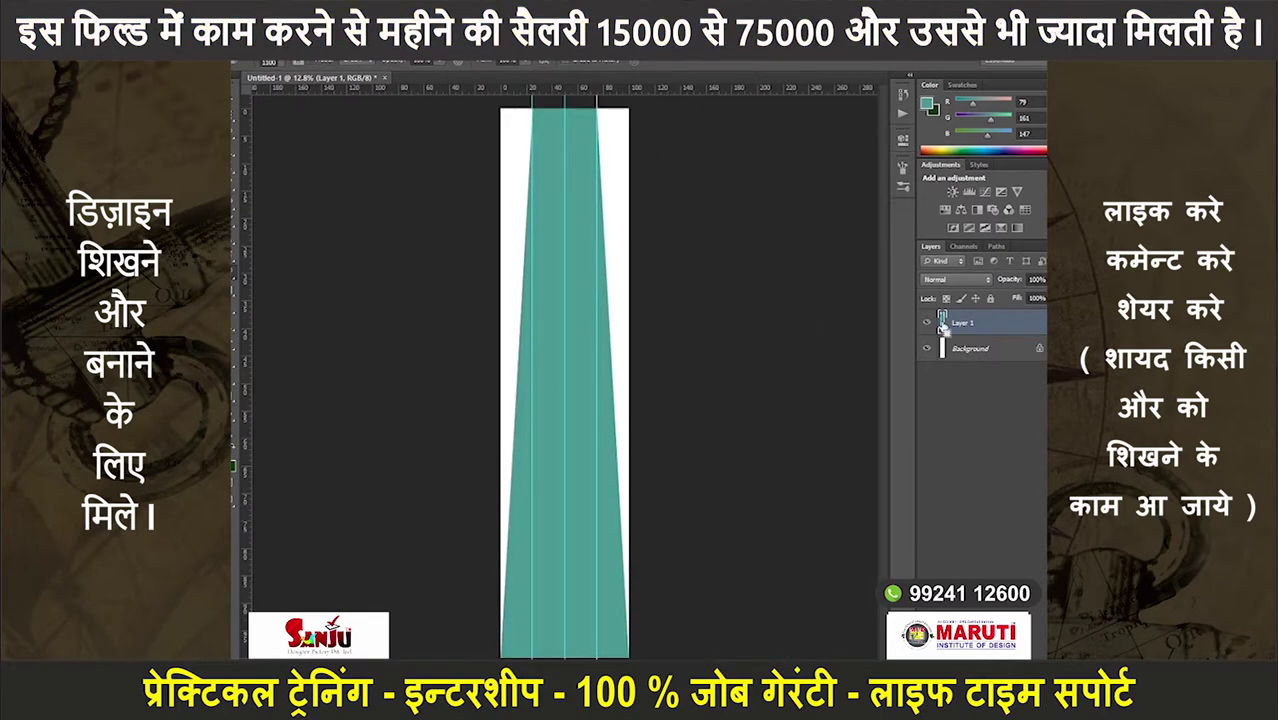
scroll(572, 323, "up", 2)
scroll(572, 323, "up", 1)
scroll(575, 323, "down", 1)
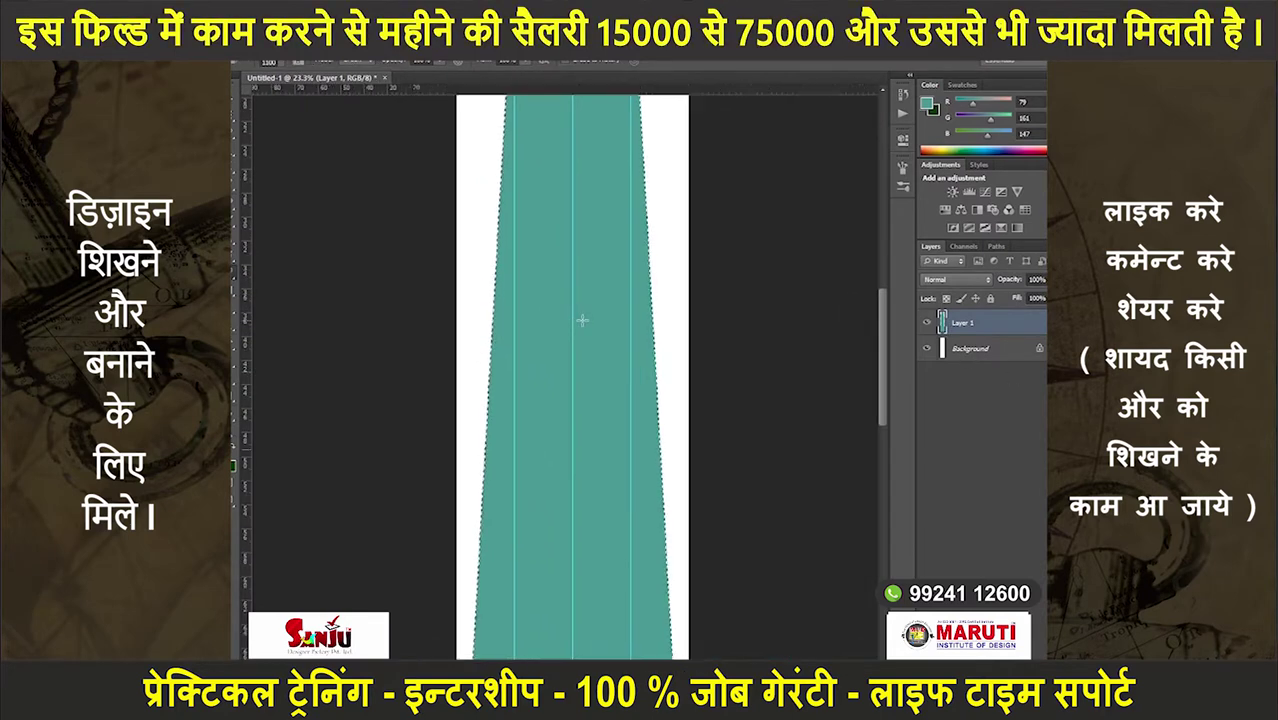
scroll(584, 326, "up", 2)
scroll(600, 328, "up", 3)
scroll(666, 336, "up", 3)
scroll(730, 334, "up", 3)
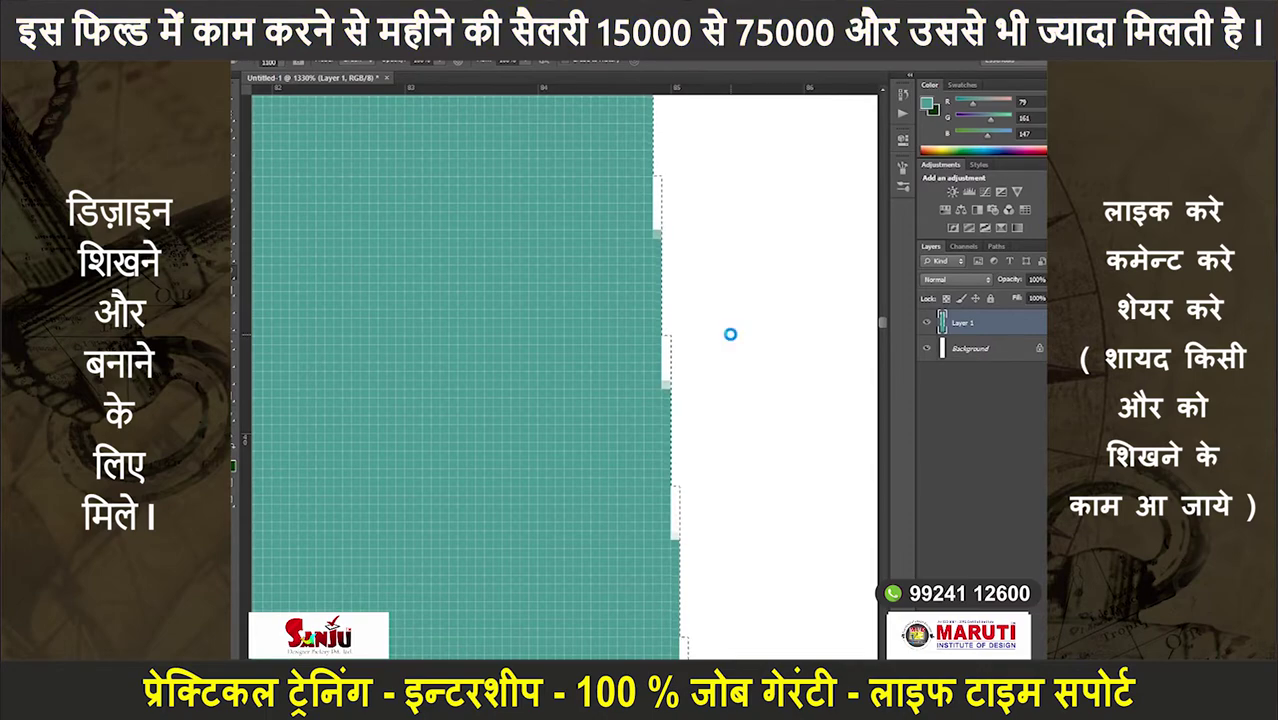
scroll(495, 274, "down", 5)
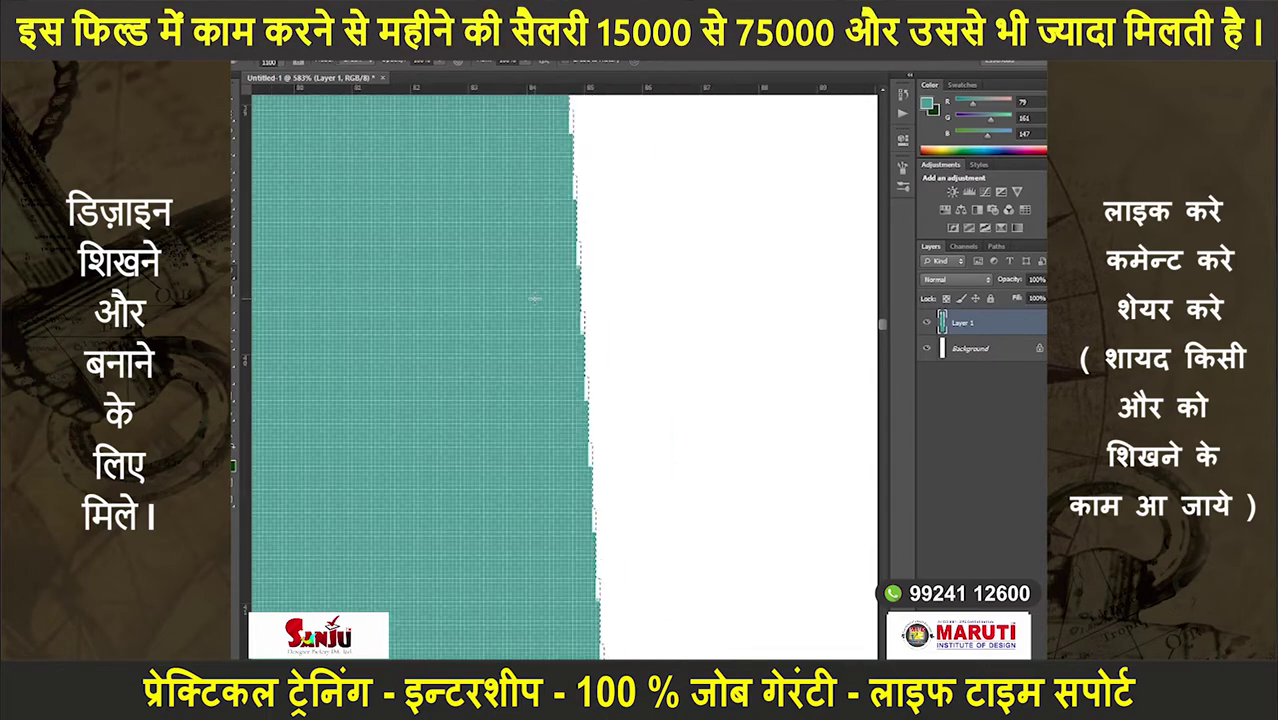
scroll(520, 285, "down", 3)
scroll(545, 295, "down", 2)
scroll(548, 297, "down", 3)
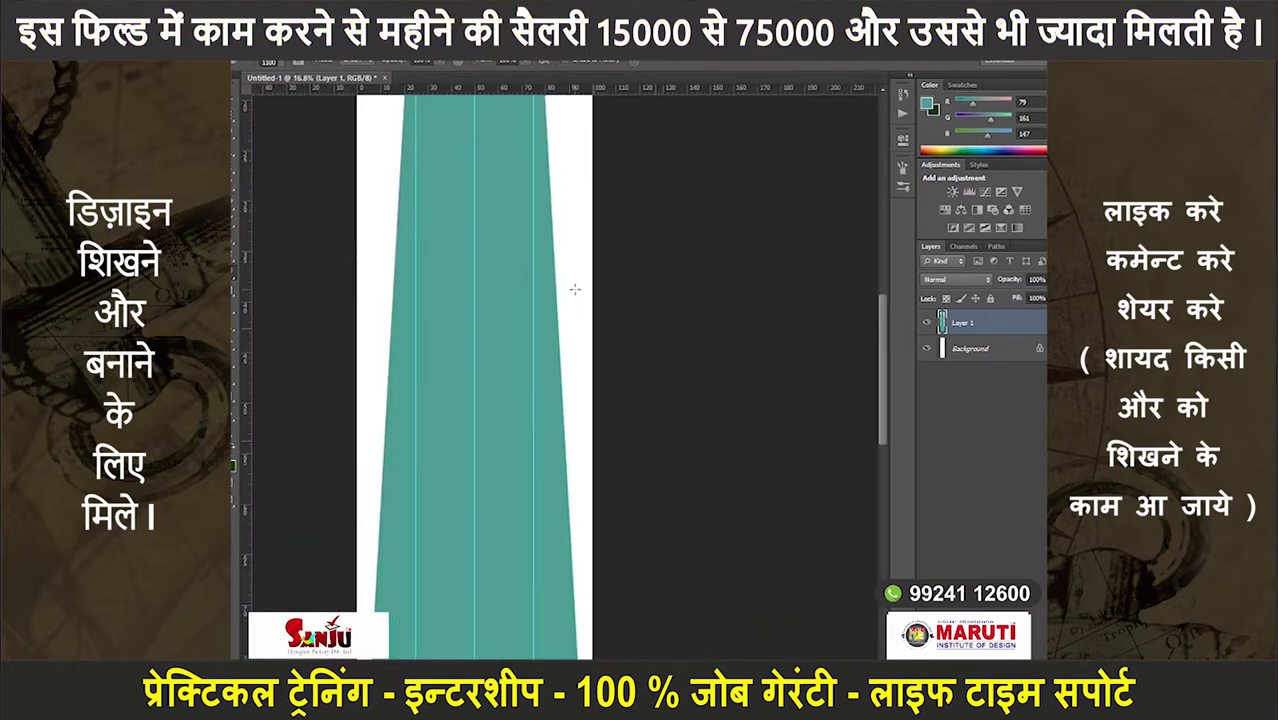
scroll(560, 340, "down", 3)
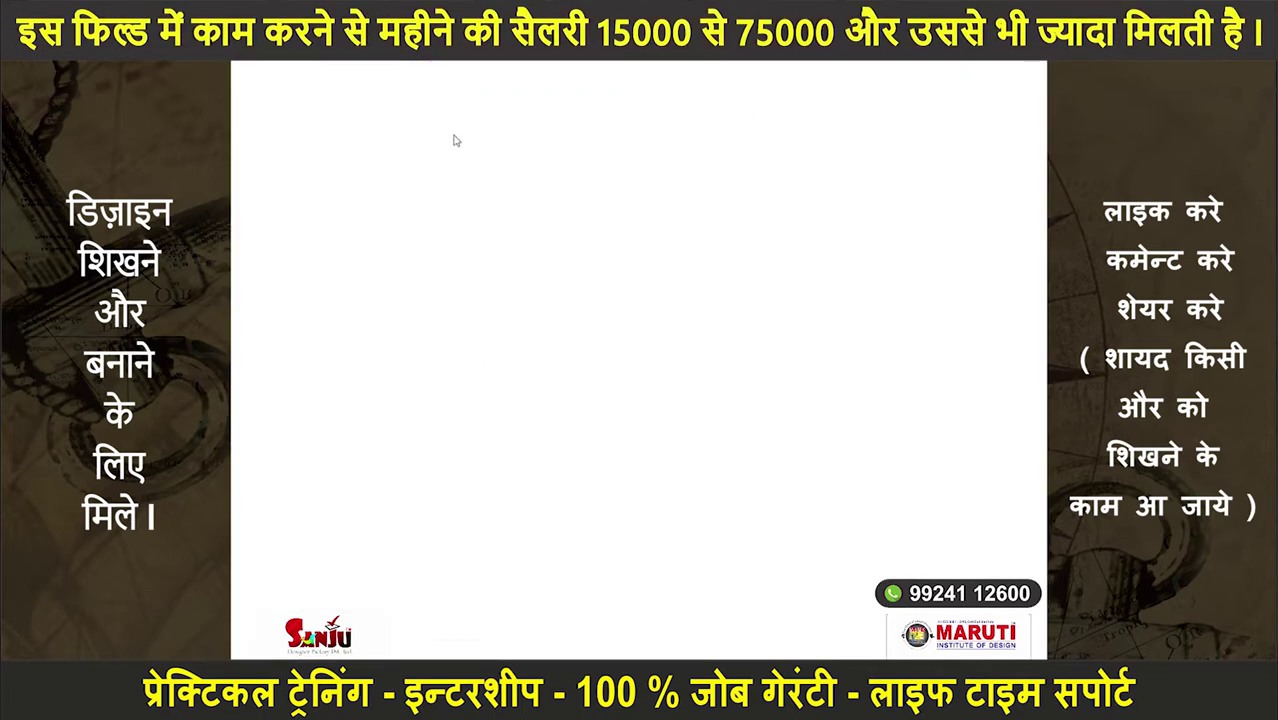
- Go to Yandex and search for DIGITAL LACE BORDER
left_click(472, 70)
type("yandex")
key("Return")
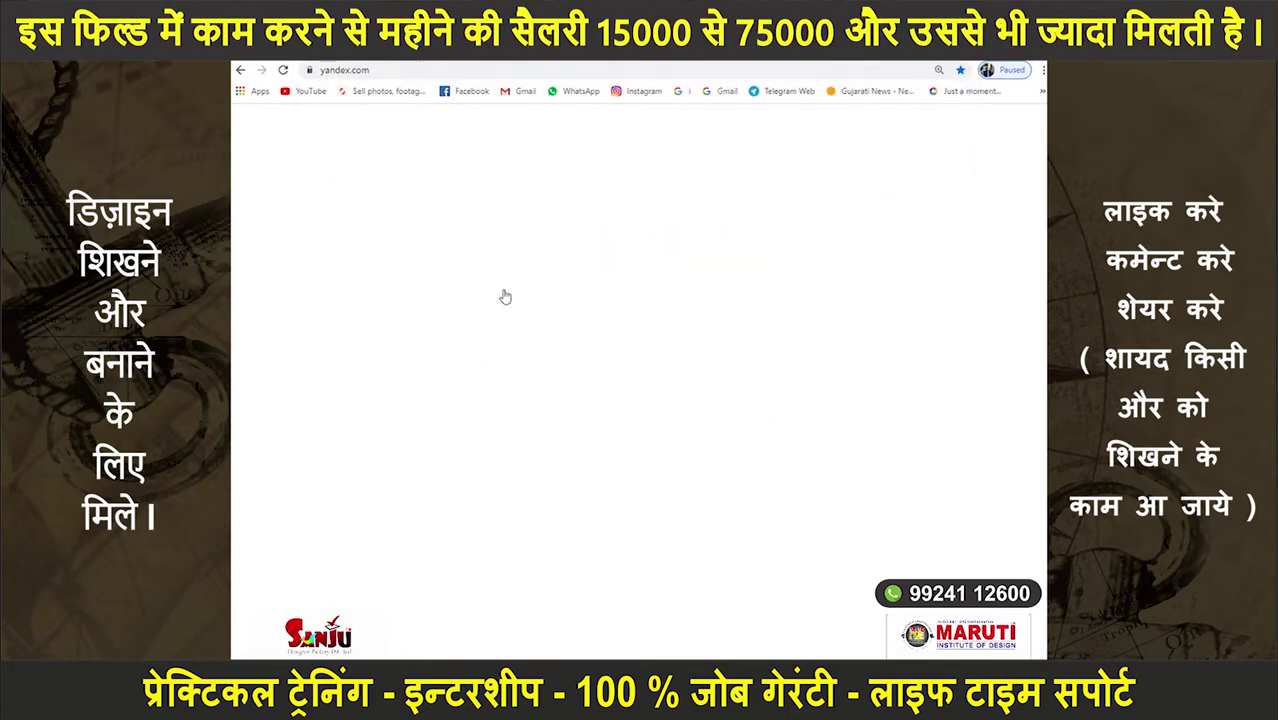
type("DIGITAL LACE BO")
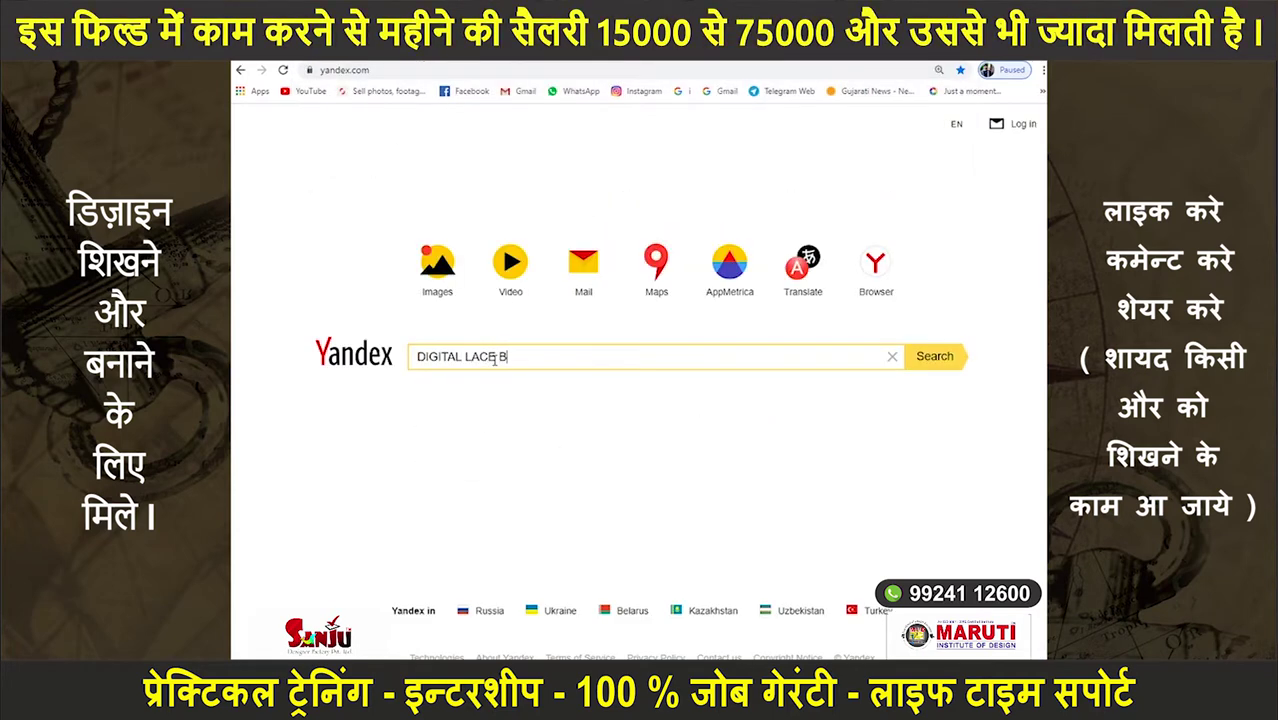
type("RDER")
key("Return")
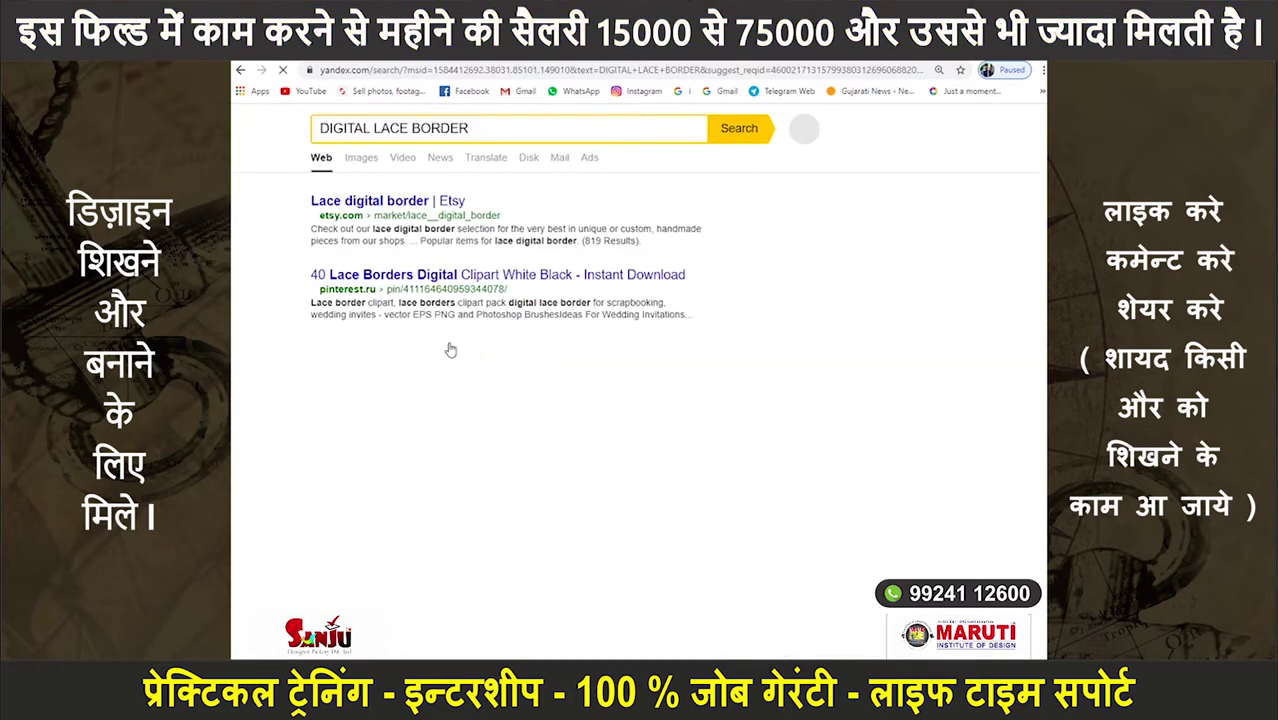
- Return to the Yandex home page and search for DIGITAL PAISLEY LACE BORDER
left_click(417, 67)
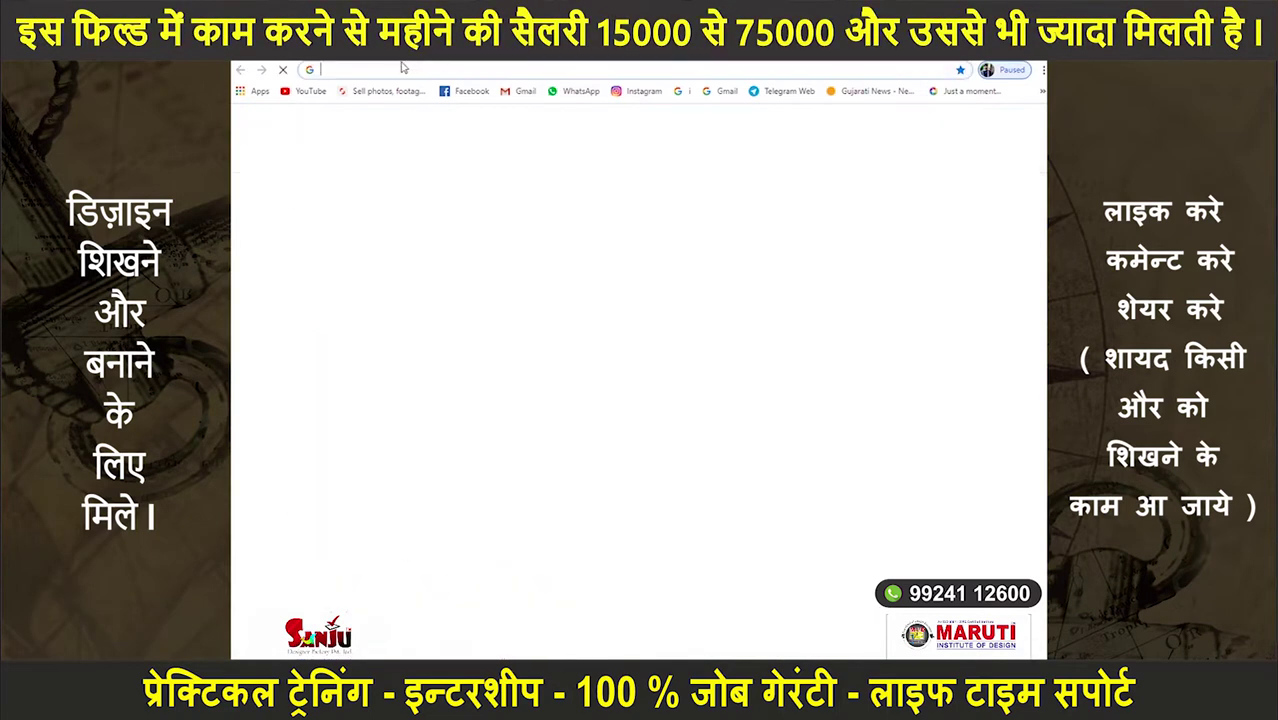
type("YANDEX")
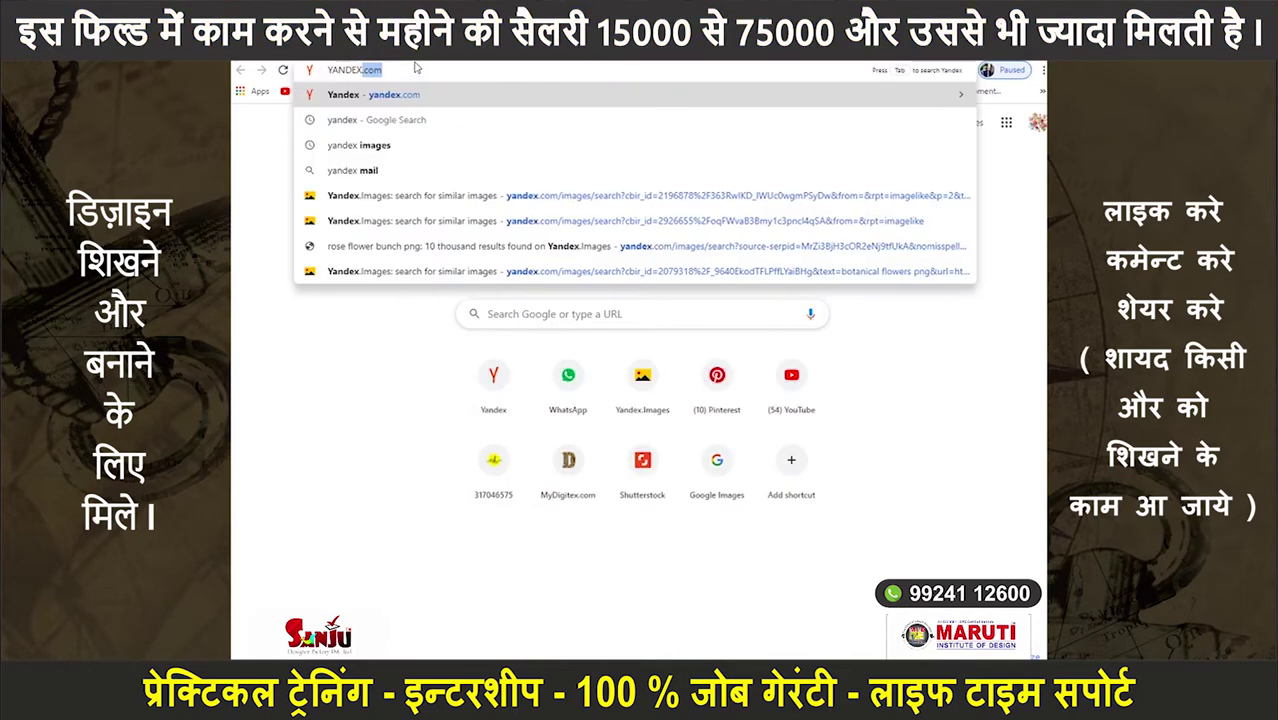
key("Return")
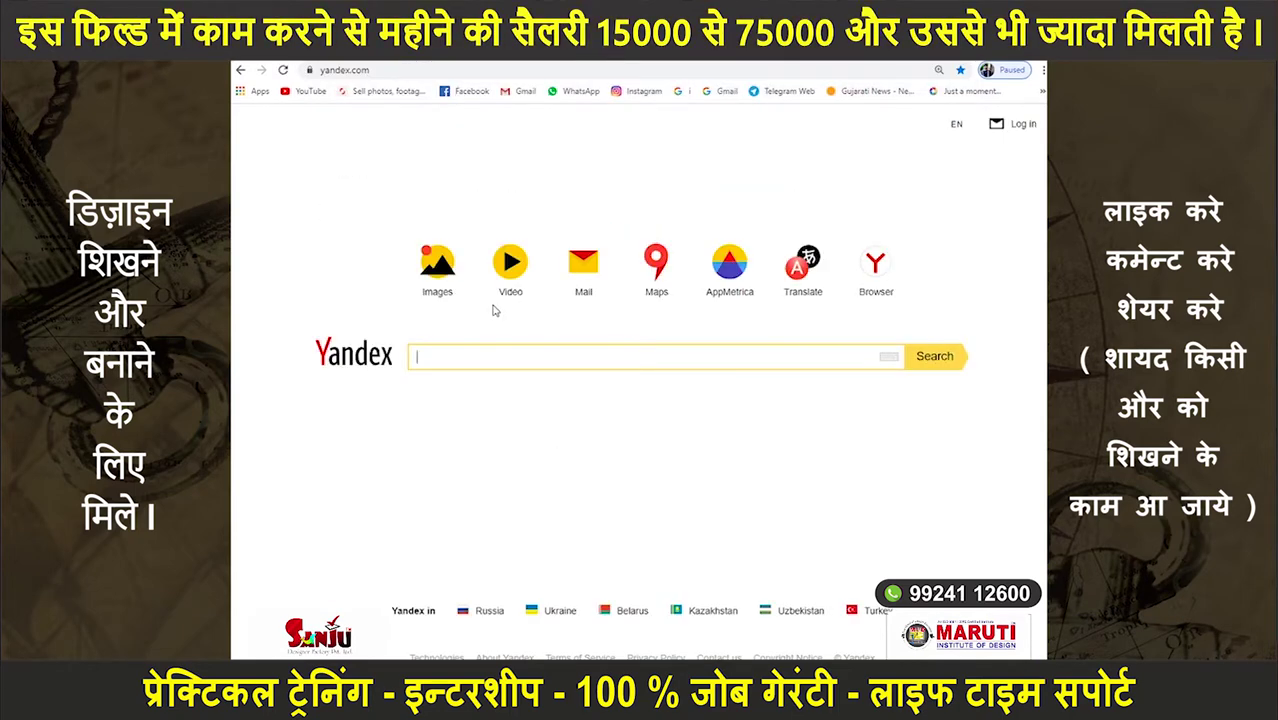
type("DIGITAL PAISLEY LACE BORDER")
key("Return")
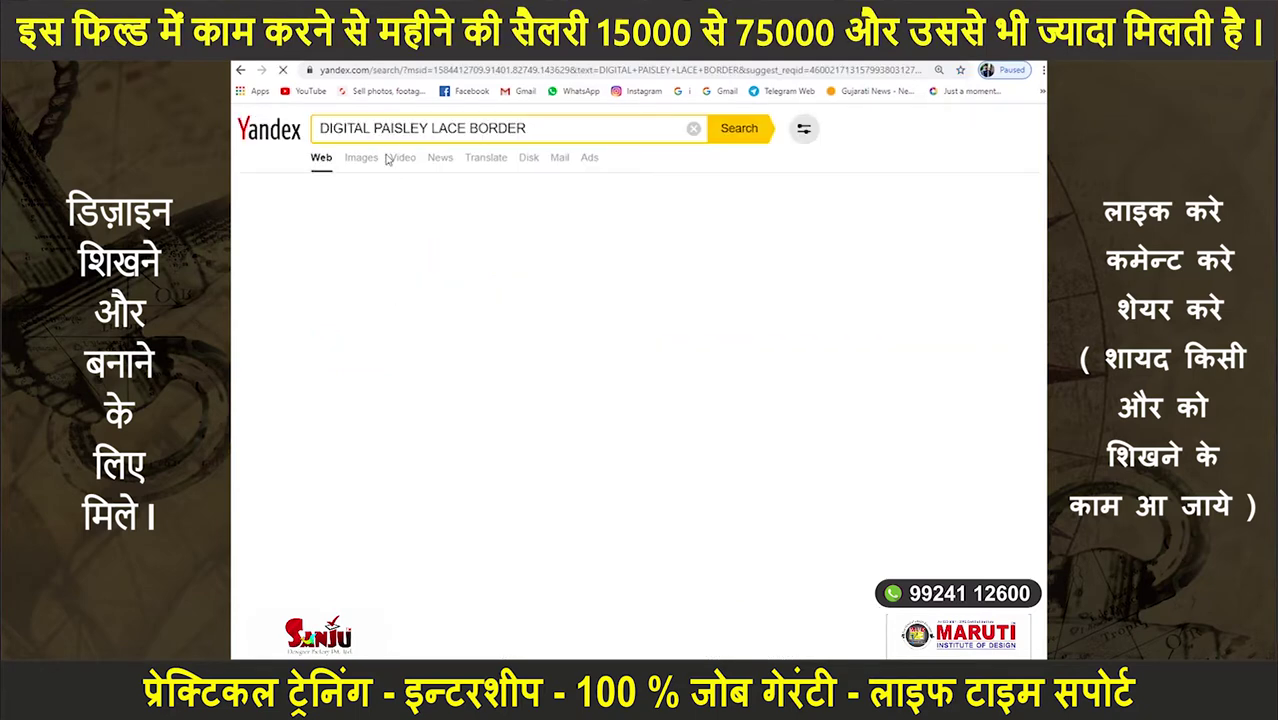
- In the image results, open the beige paisley border and copy the image
left_click(356, 160)
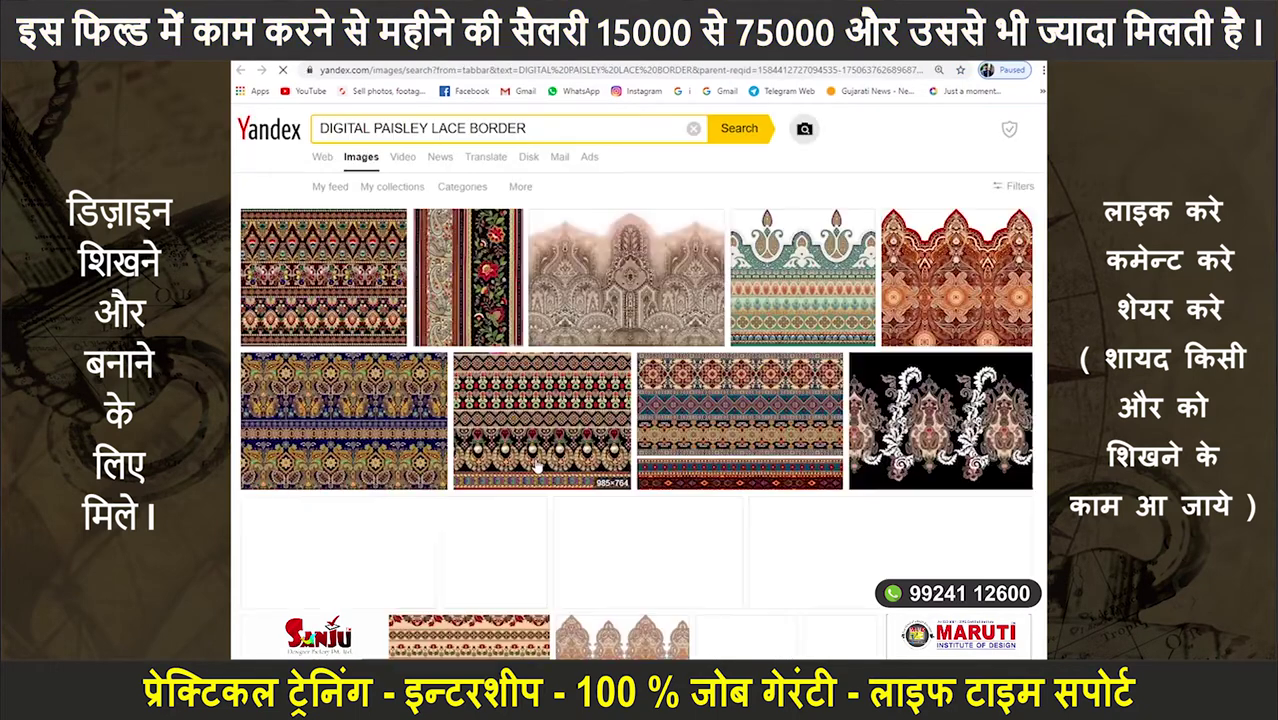
left_click(675, 275)
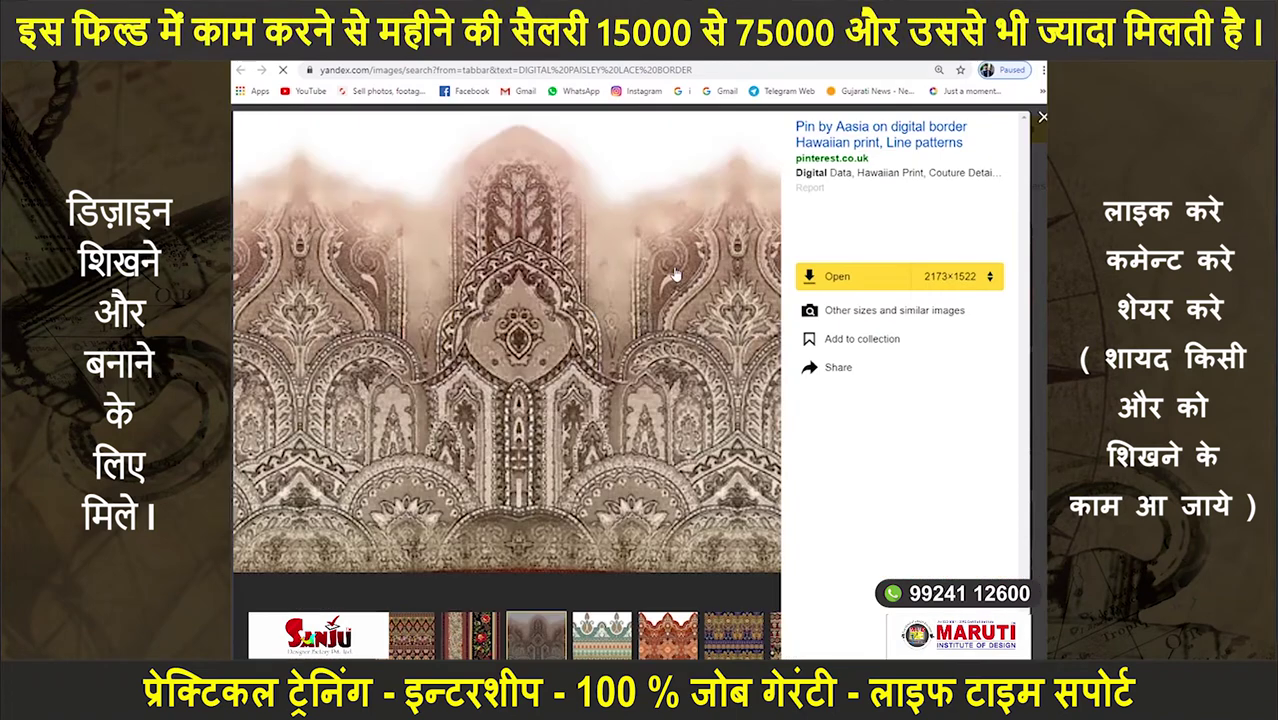
right_click(567, 351)
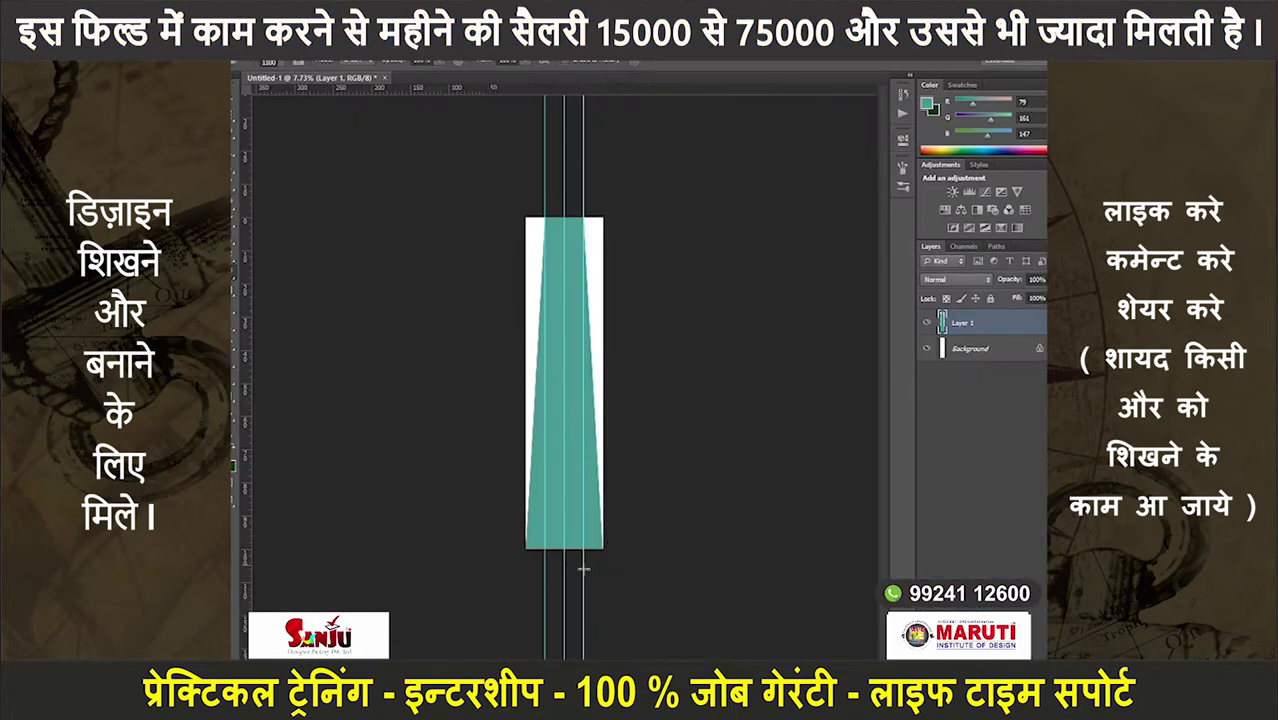
scroll(584, 569, "up", 3)
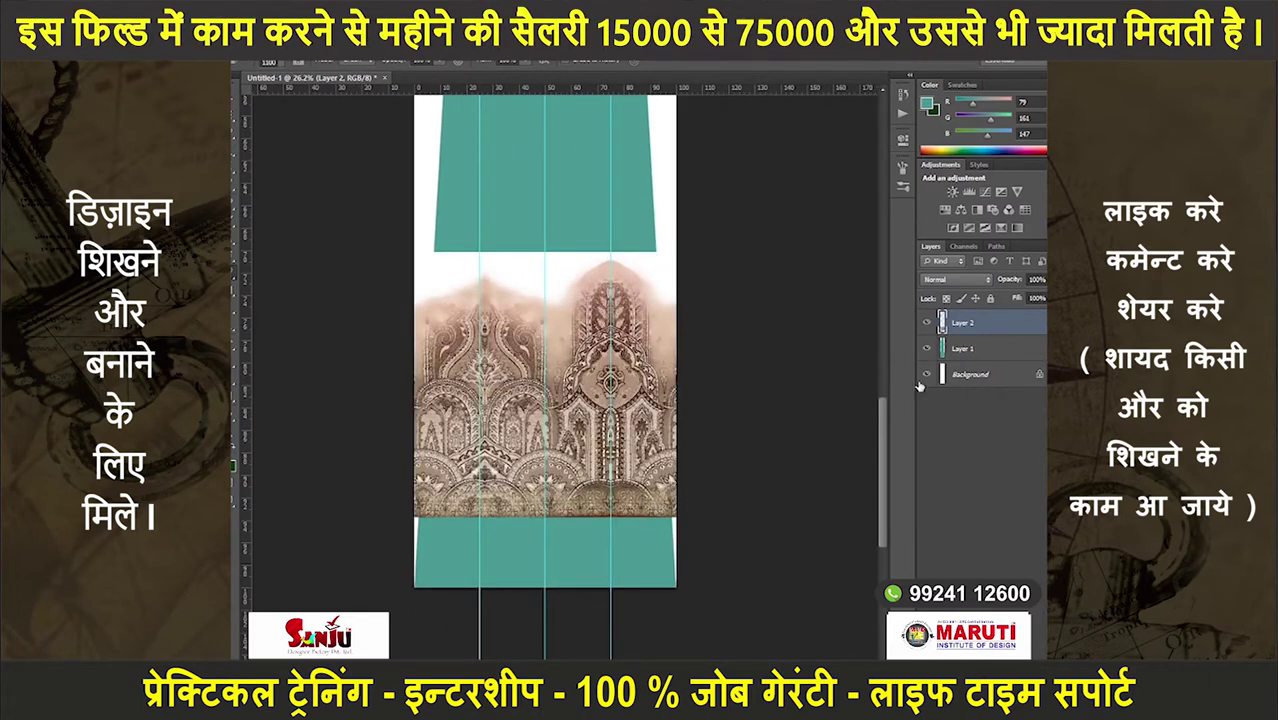
- Hide the Background and Layer 1, and scale the pasted paisley border down small
left_click(926, 376)
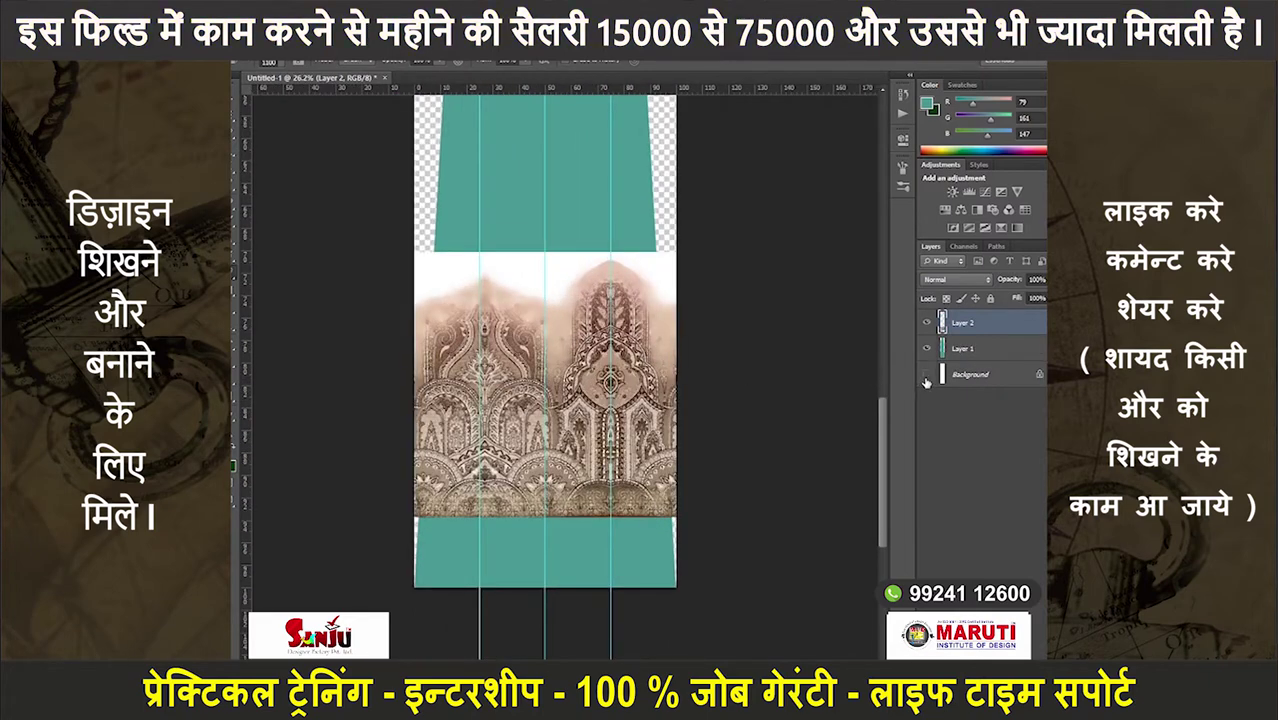
left_click(927, 348)
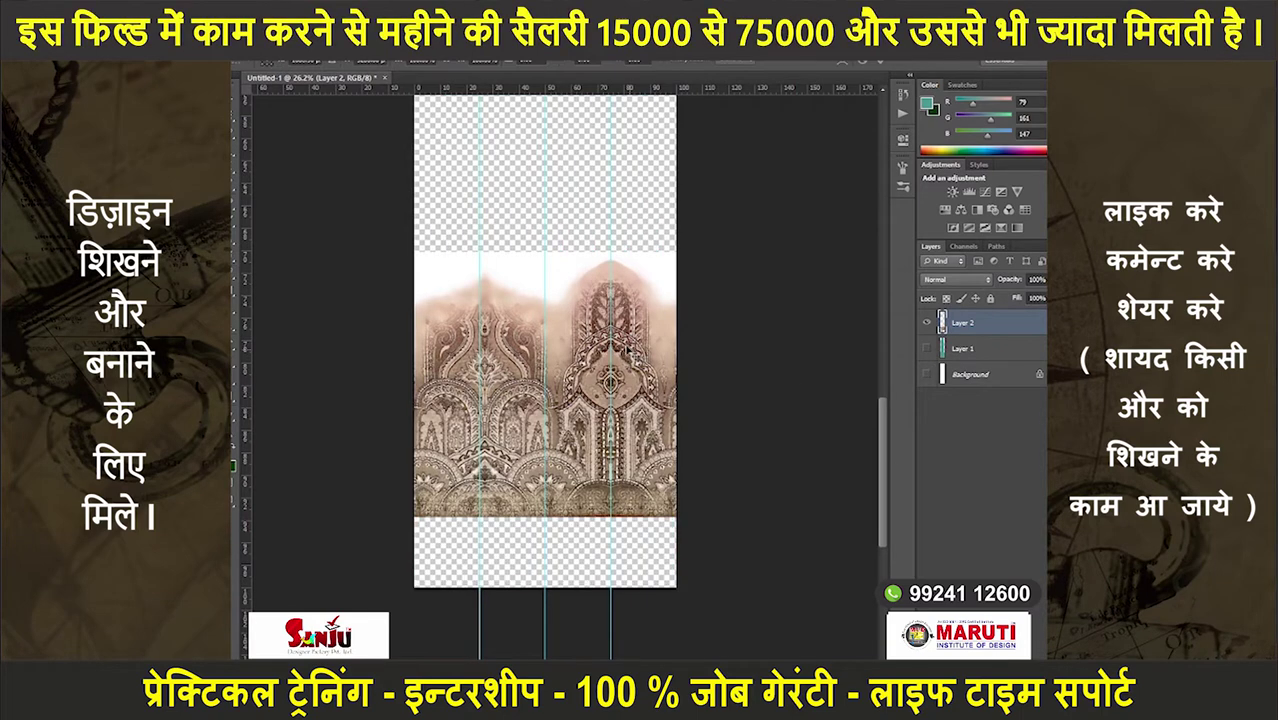
left_click_drag(779, 258, 637, 365)
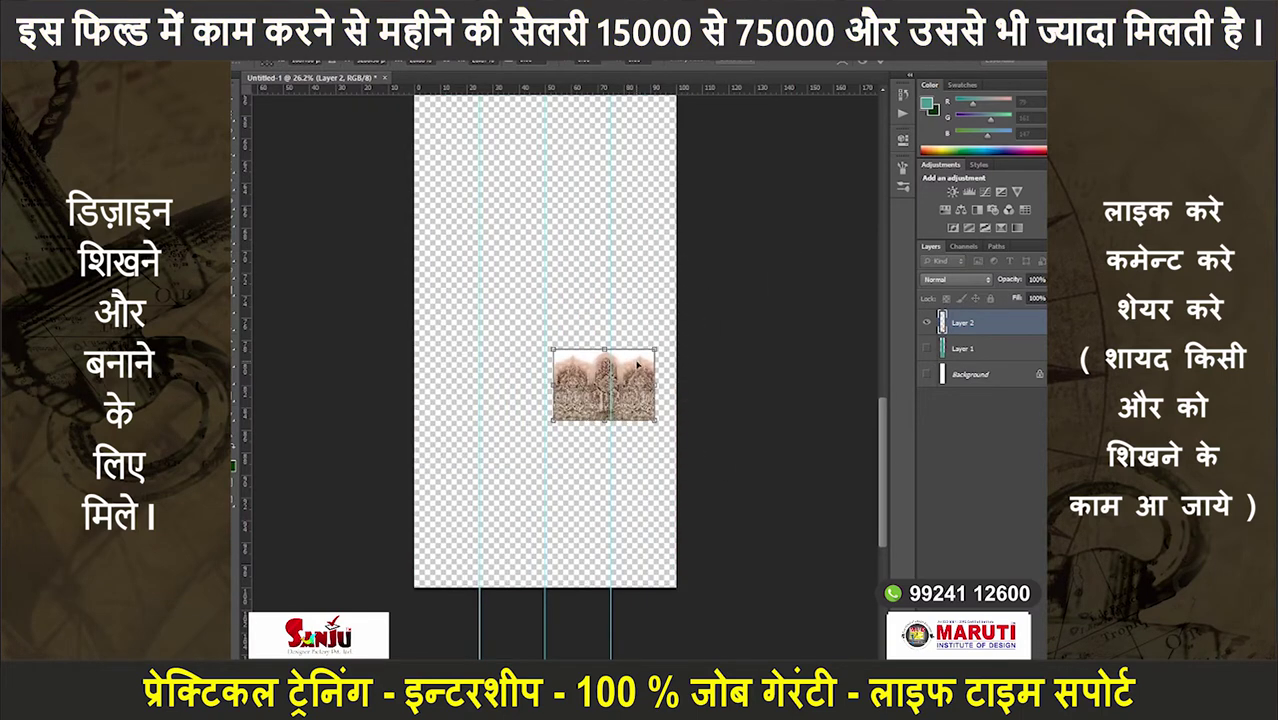
scroll(633, 365, "up", 5)
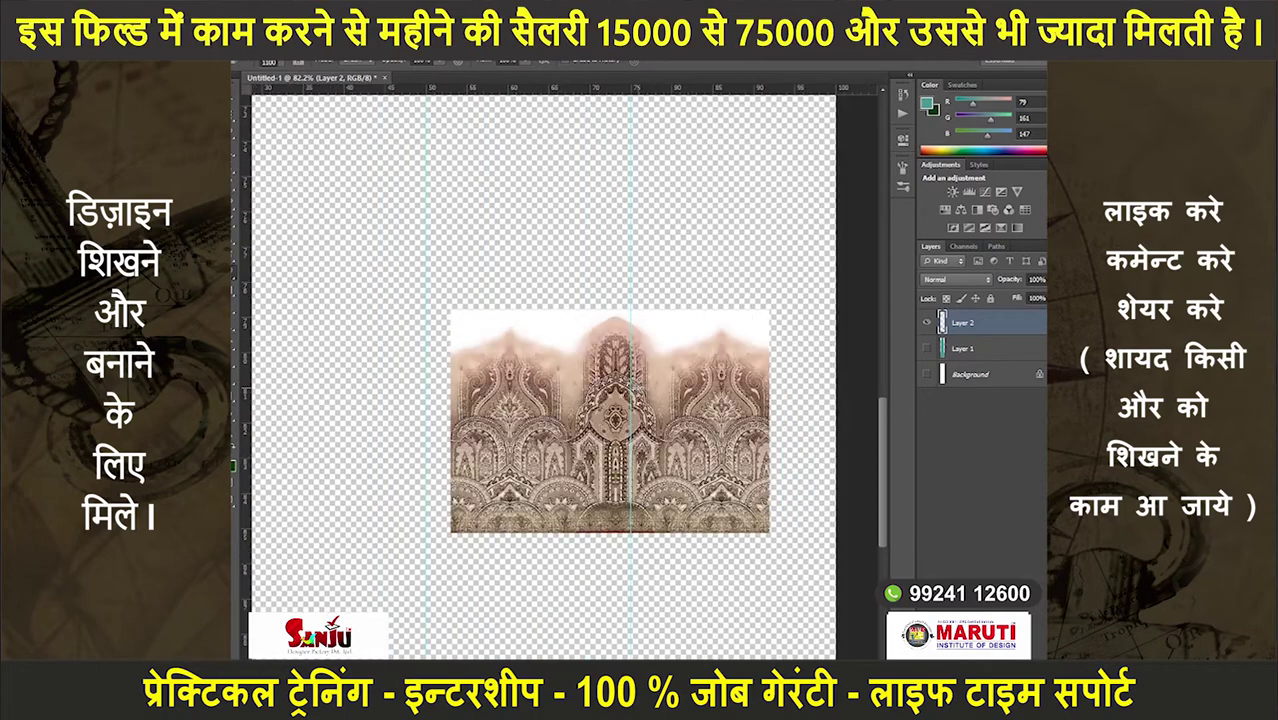
- Delete the white area above the border's wavy edge and show Layer 1 and Background again
key("e")
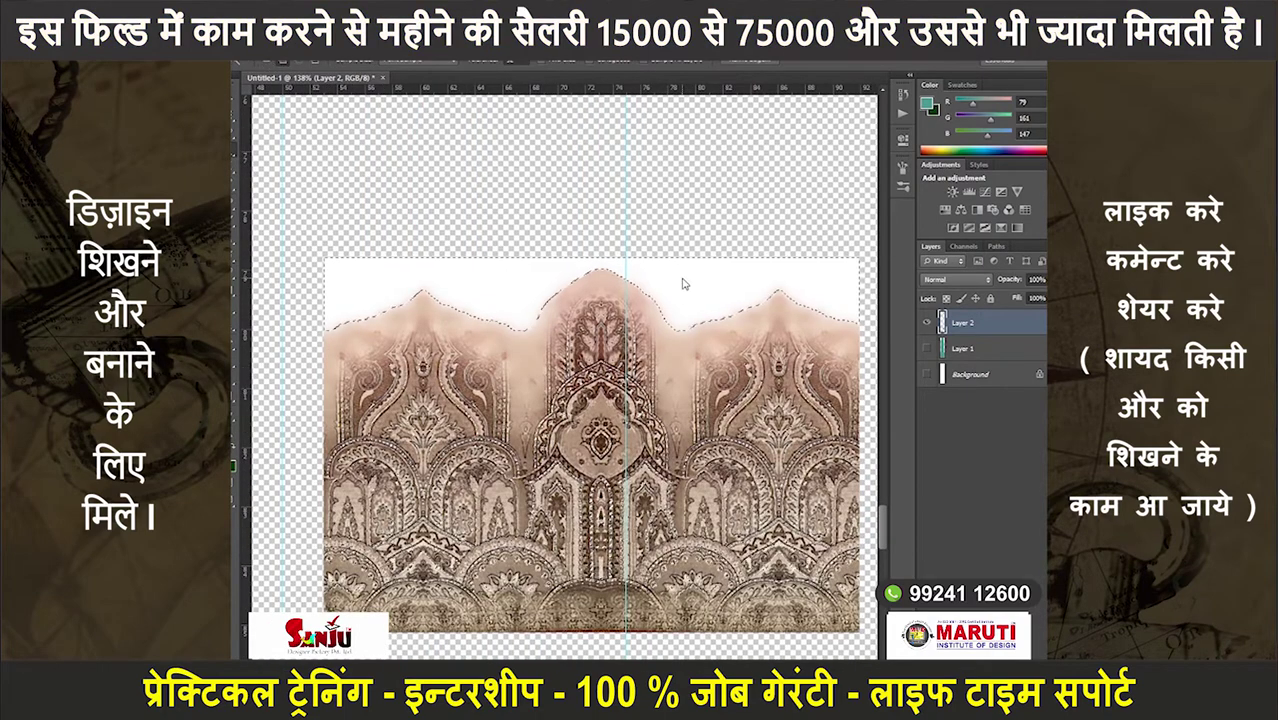
key("Delete")
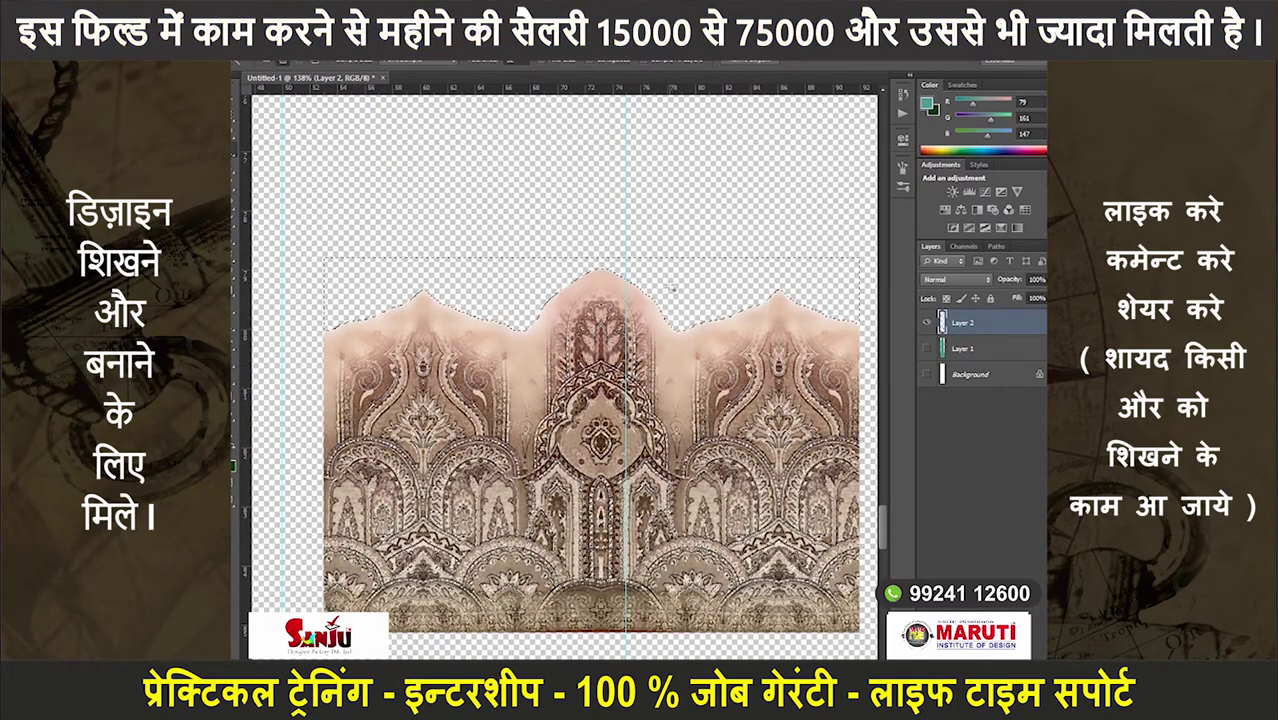
scroll(634, 352, "down", 6)
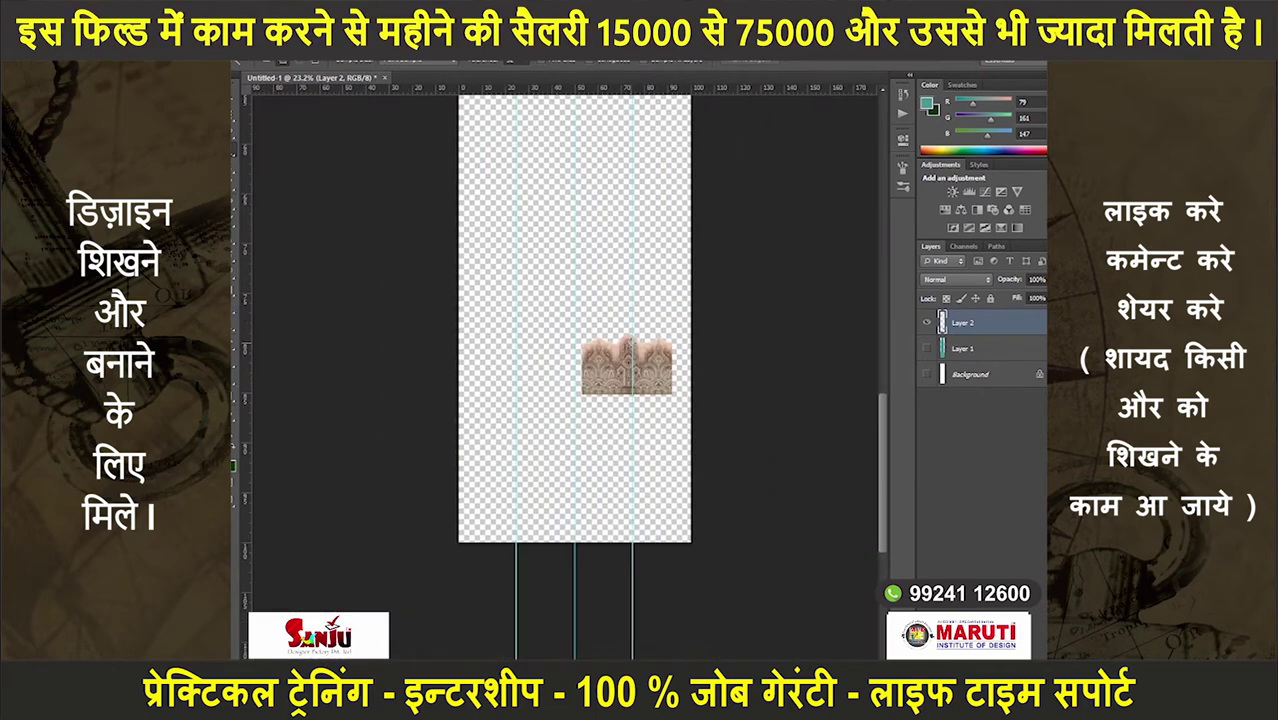
left_click_drag(926, 348, 926, 374)
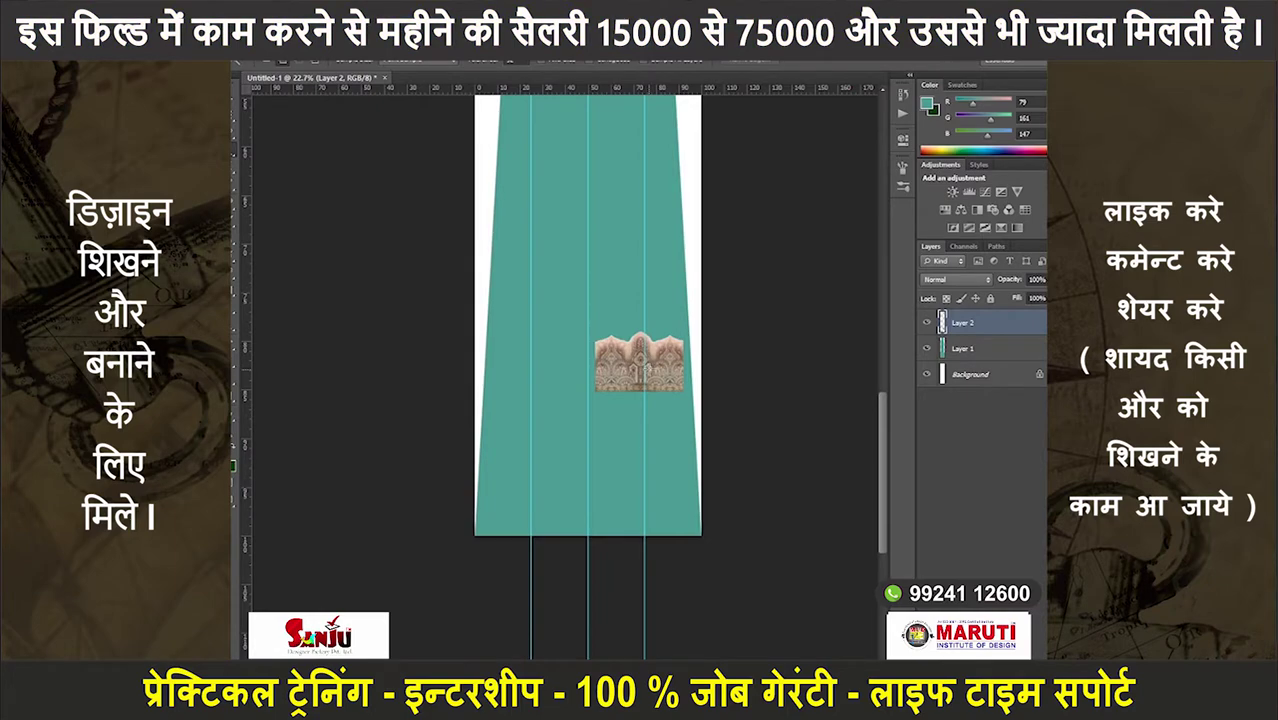
key("alt+Tab")
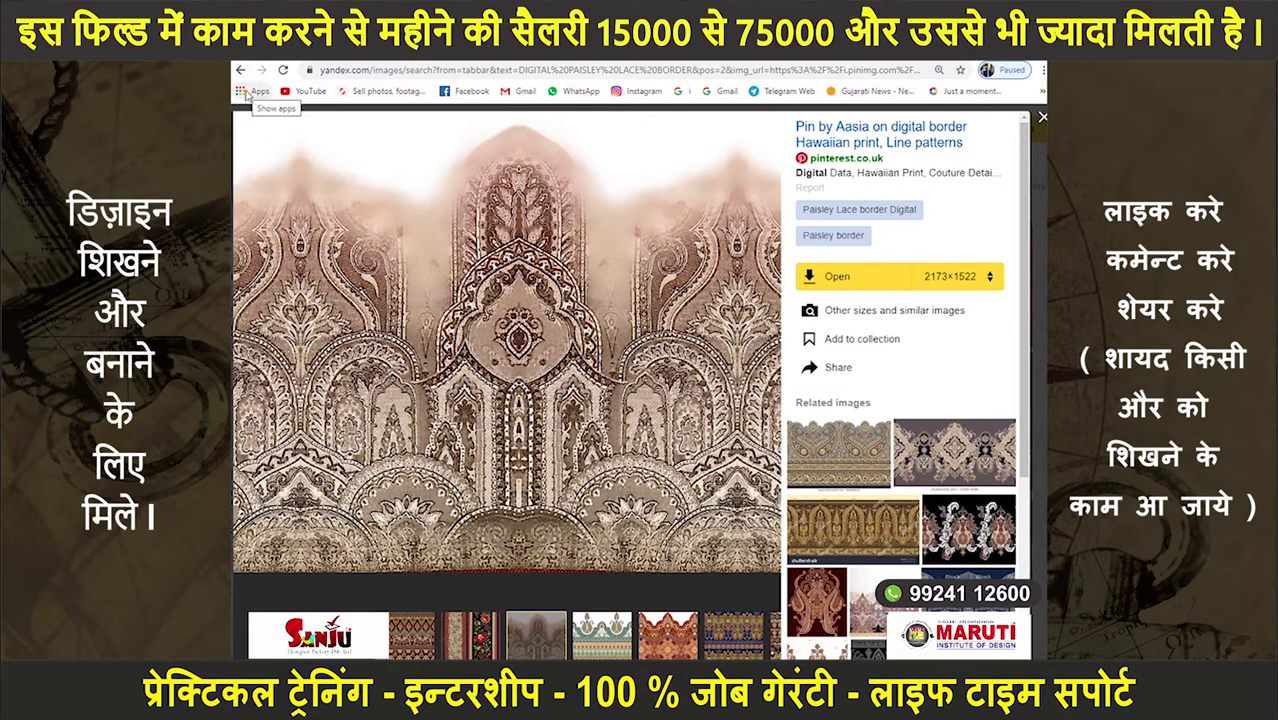
- Back in the paisley border results, preview the teal paisley border image without saving it
left_click(241, 70)
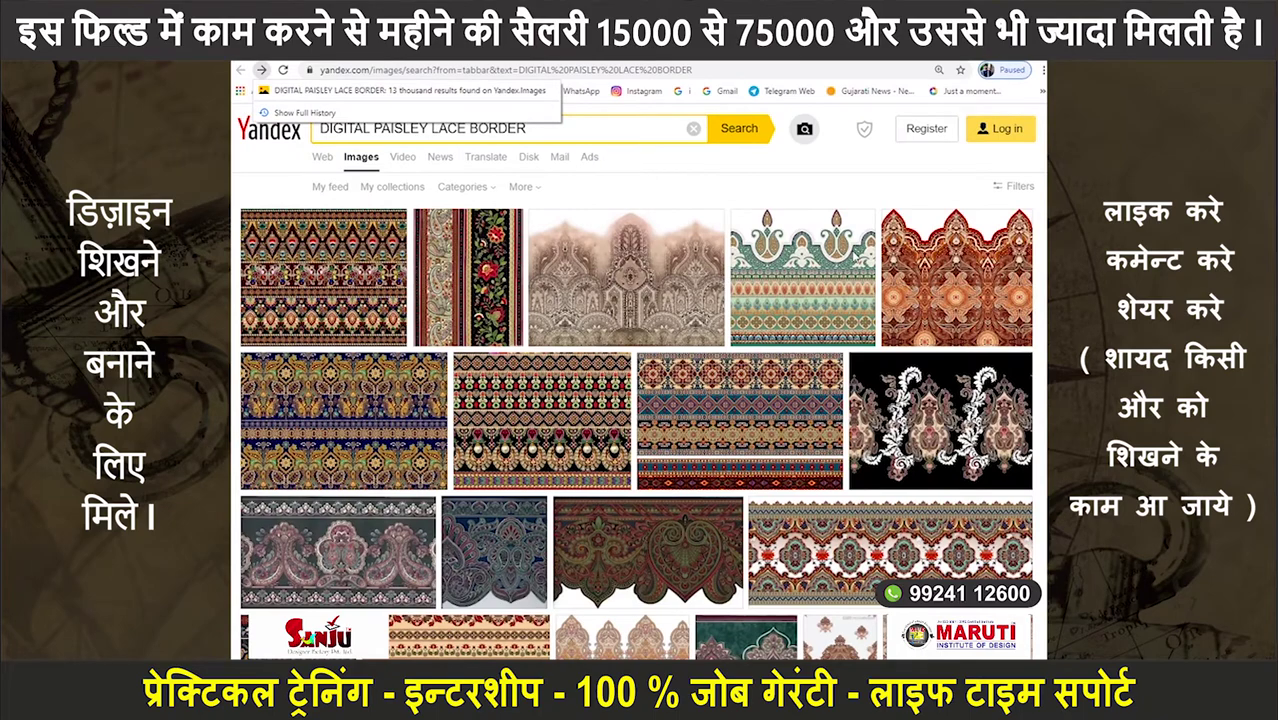
scroll(791, 349, "down", 5)
scroll(791, 349, "down", 5)
scroll(792, 353, "down", 5)
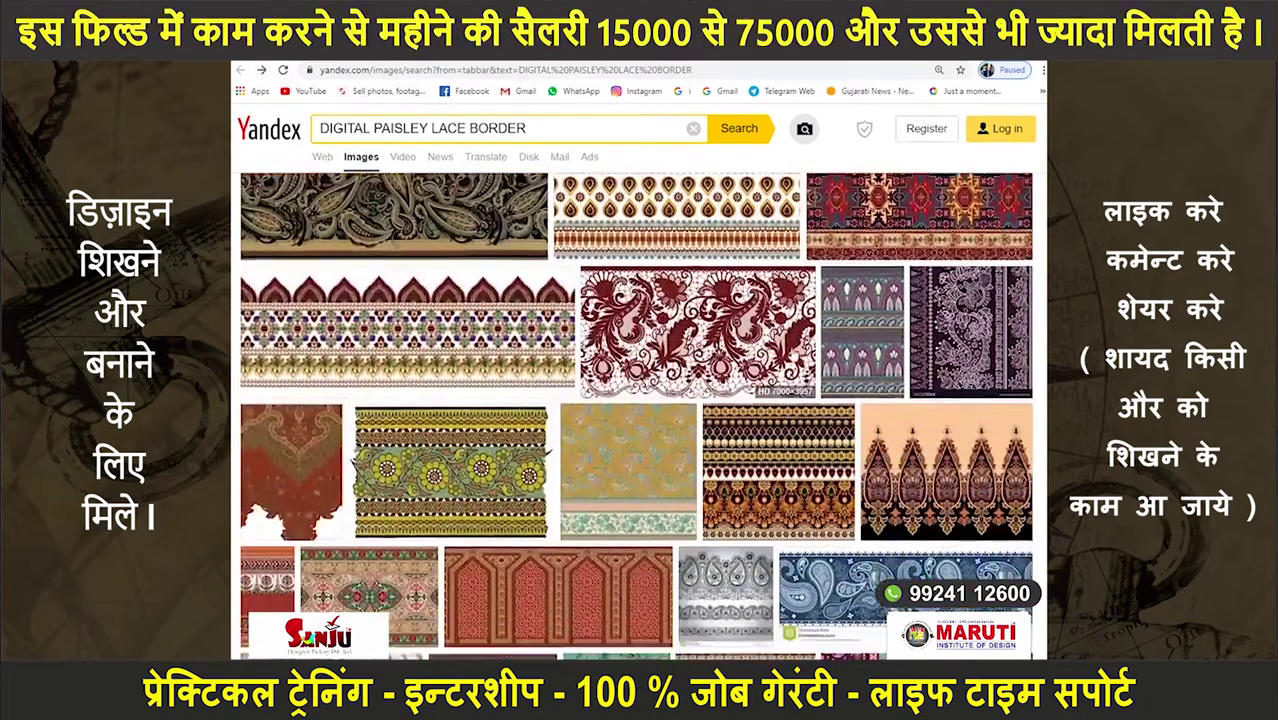
scroll(796, 350, "down", 5)
scroll(796, 349, "down", 2)
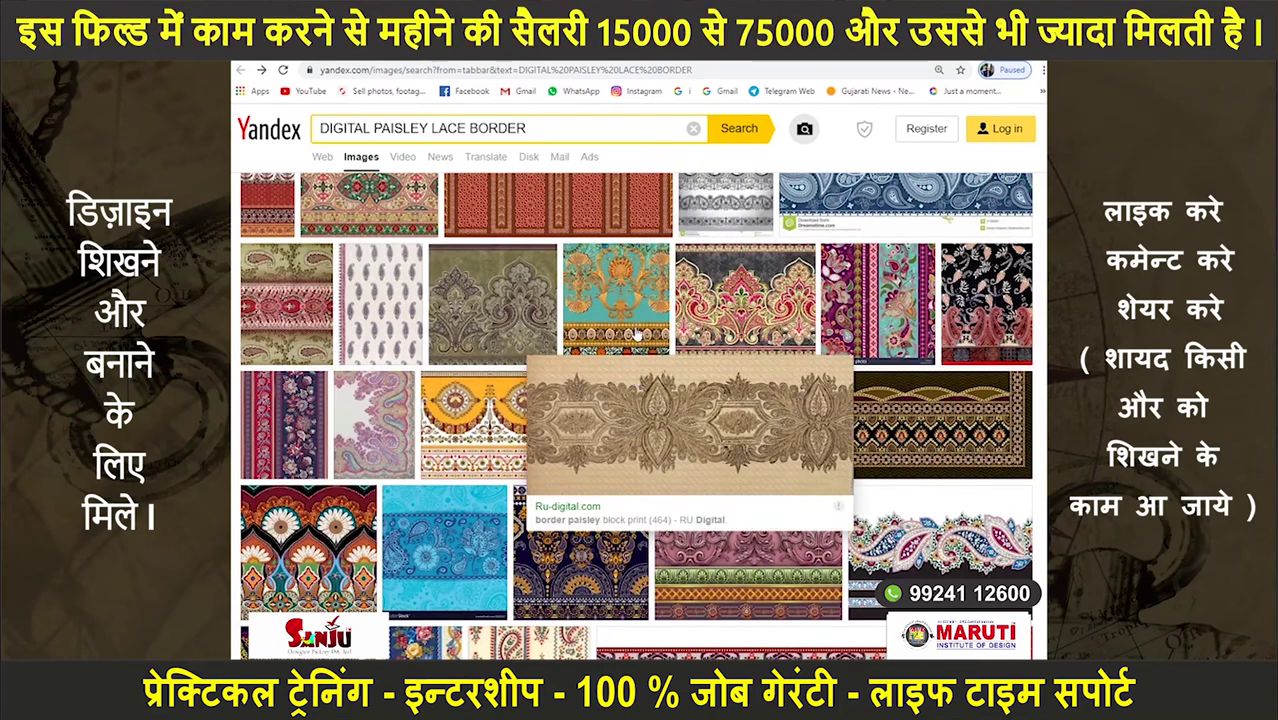
left_click(635, 291)
right_click(596, 340)
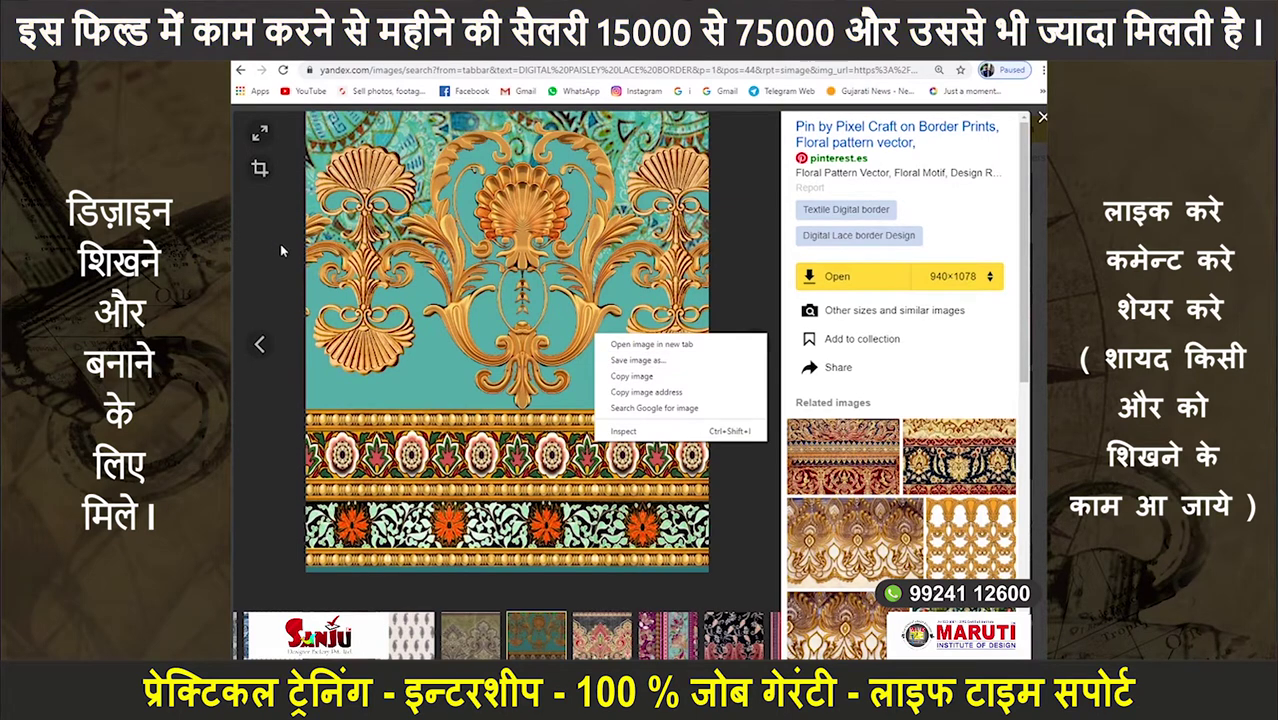
left_click(483, 252)
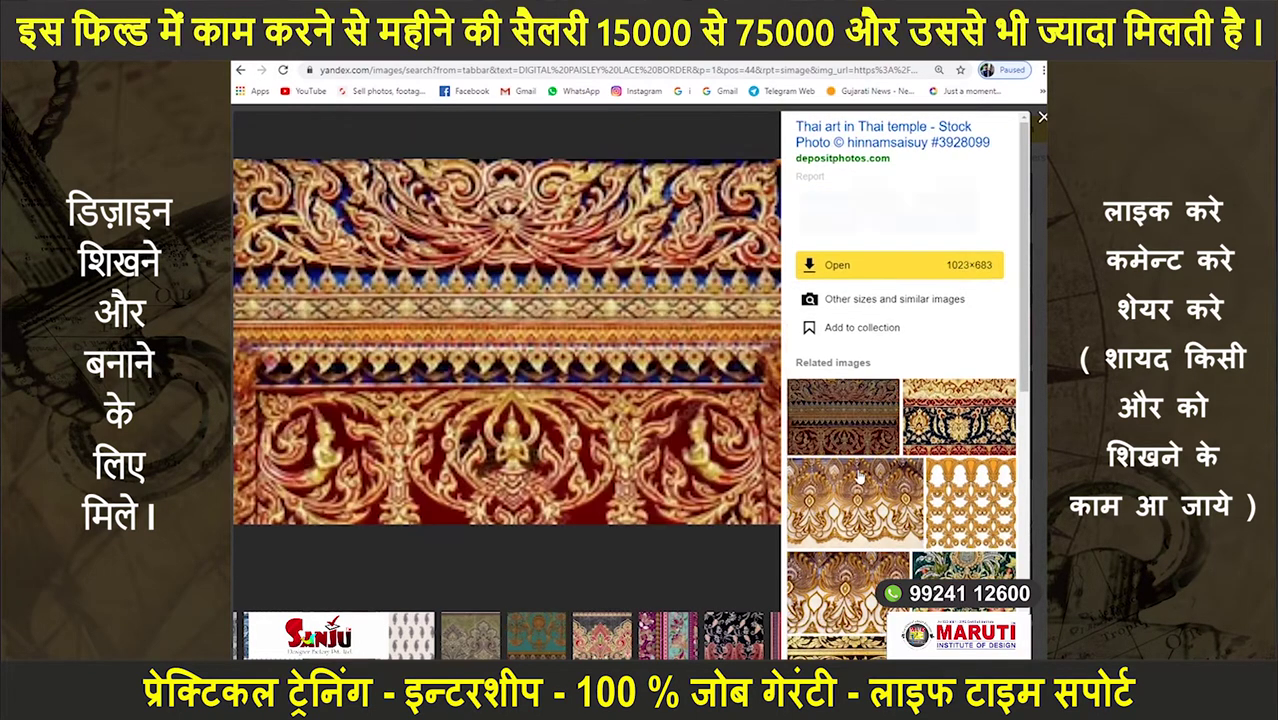
- Move to the gold-and-red Thai temple art image and save it to disk
left_click(735, 272)
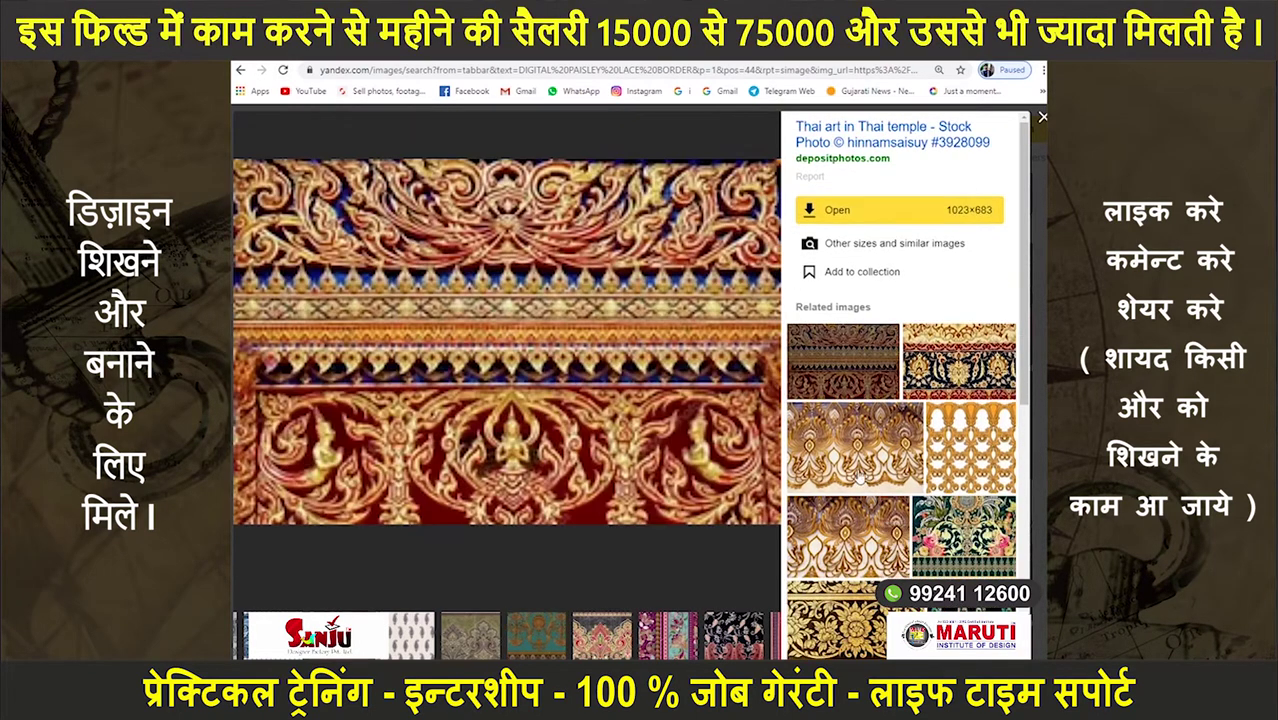
right_click(604, 312)
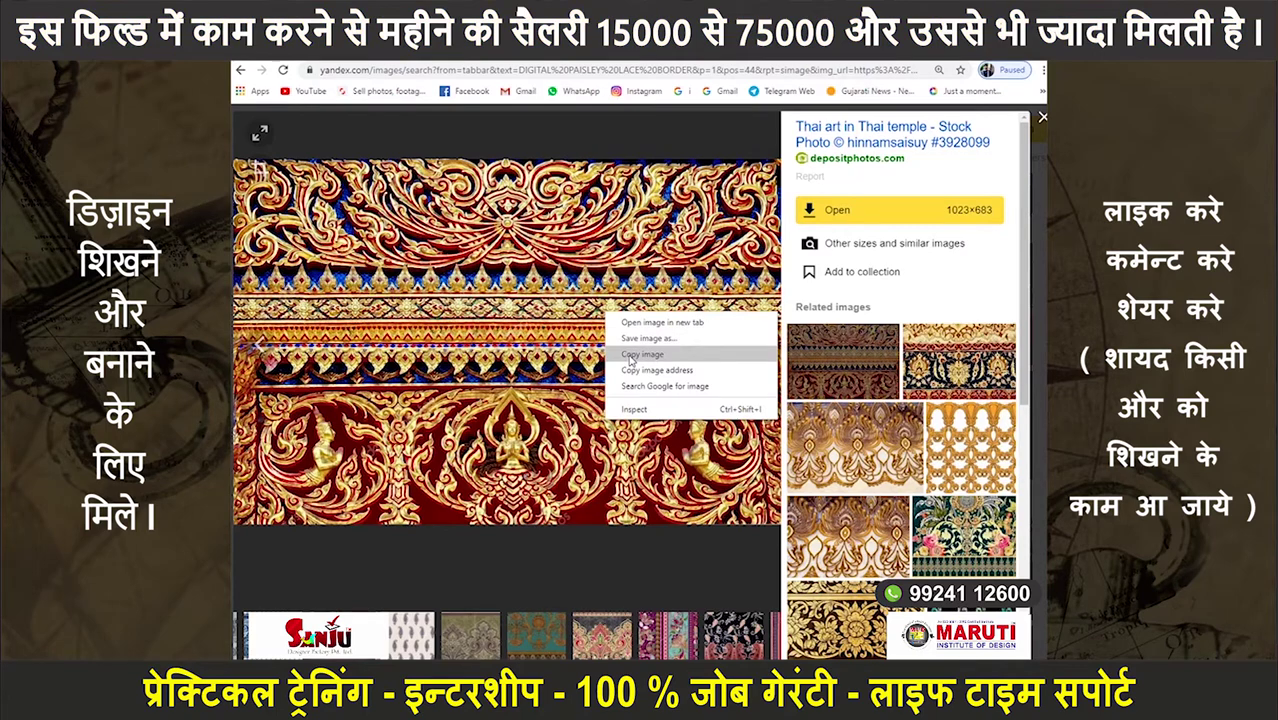
right_click(626, 356)
right_click(641, 367)
left_click(685, 383)
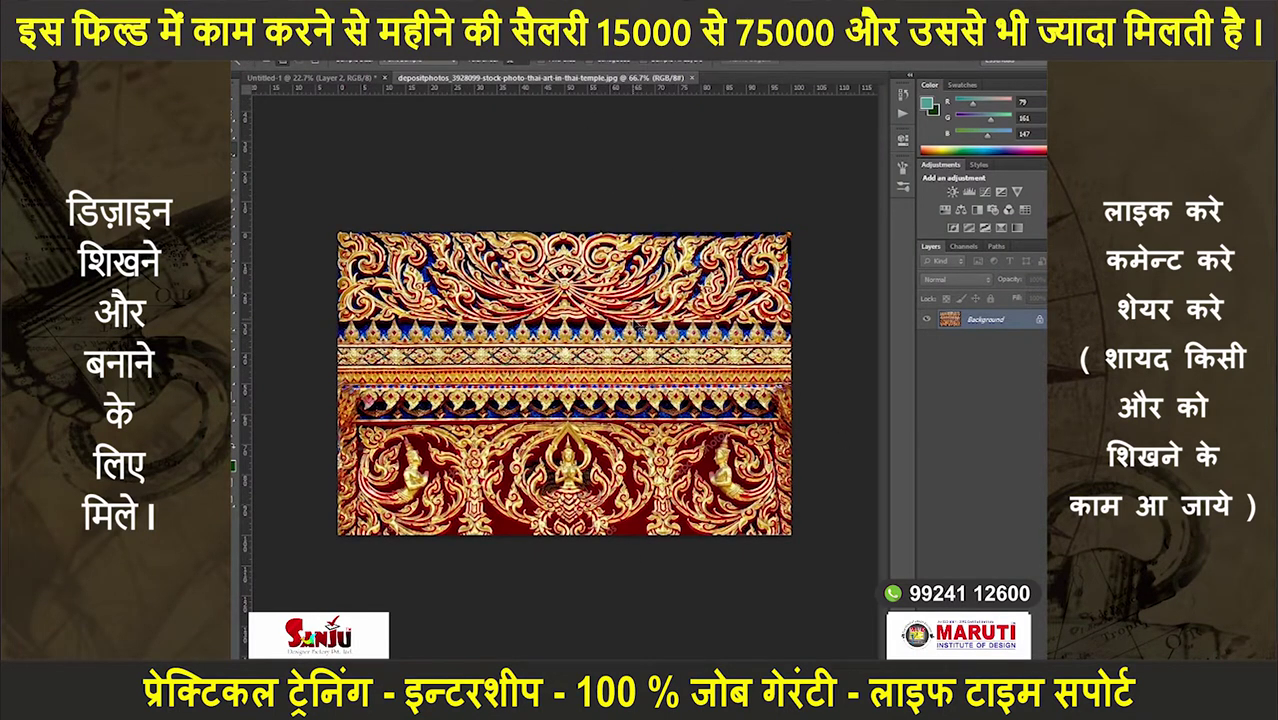
- Copy the temple image into the kurti document as Layer 3, hide the paisley layer, and shrink it
key("ctrl+a")
left_click_drag(565, 385, 634, 330)
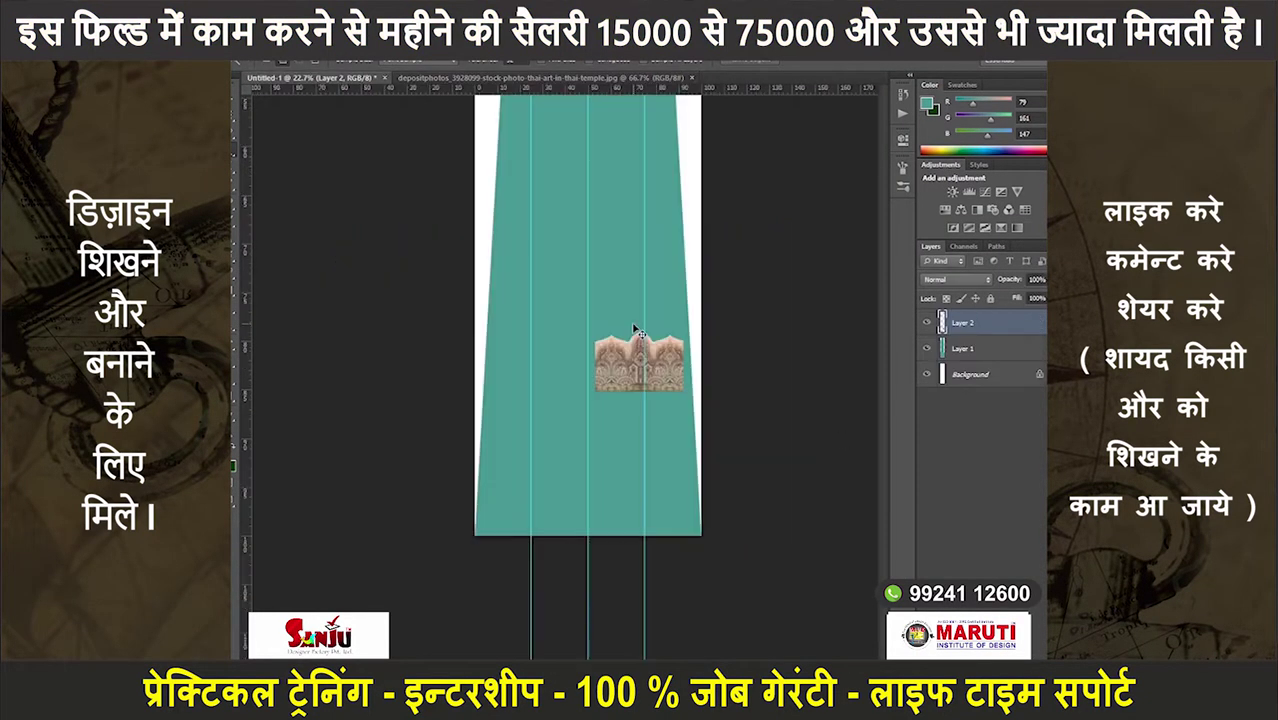
key("ctrl+v")
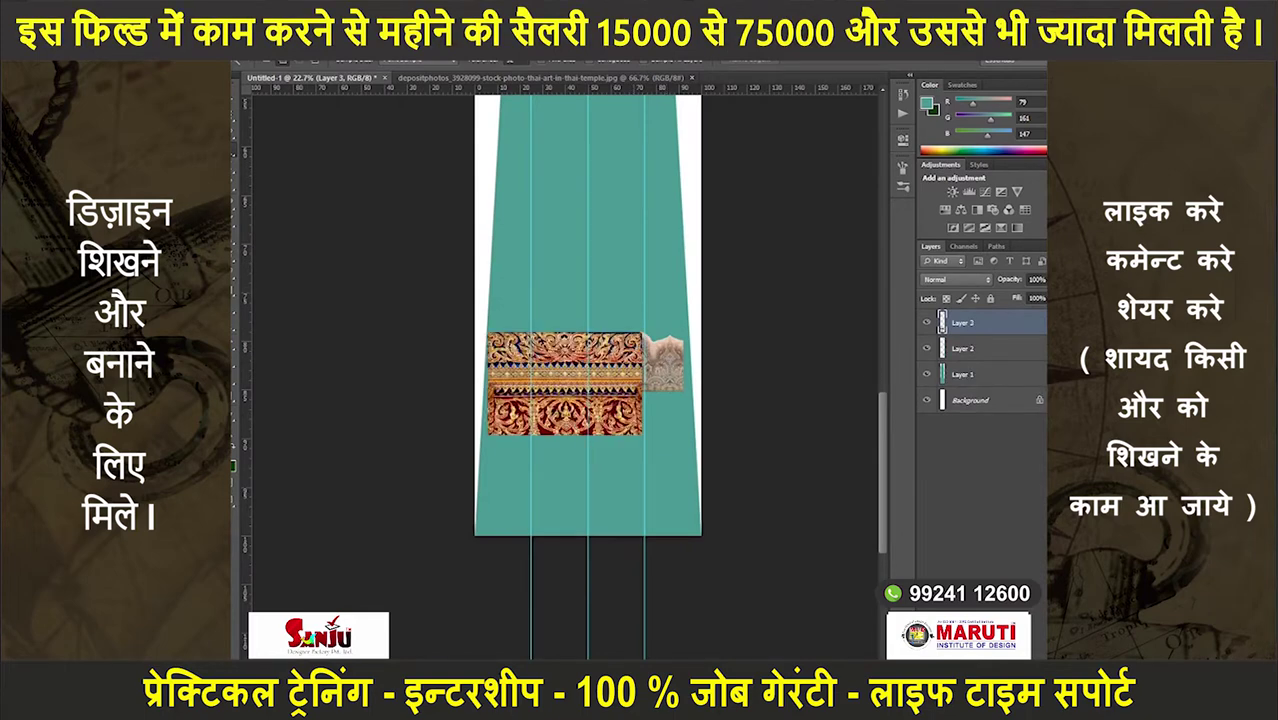
left_click(926, 348)
scroll(556, 322, "up", 2)
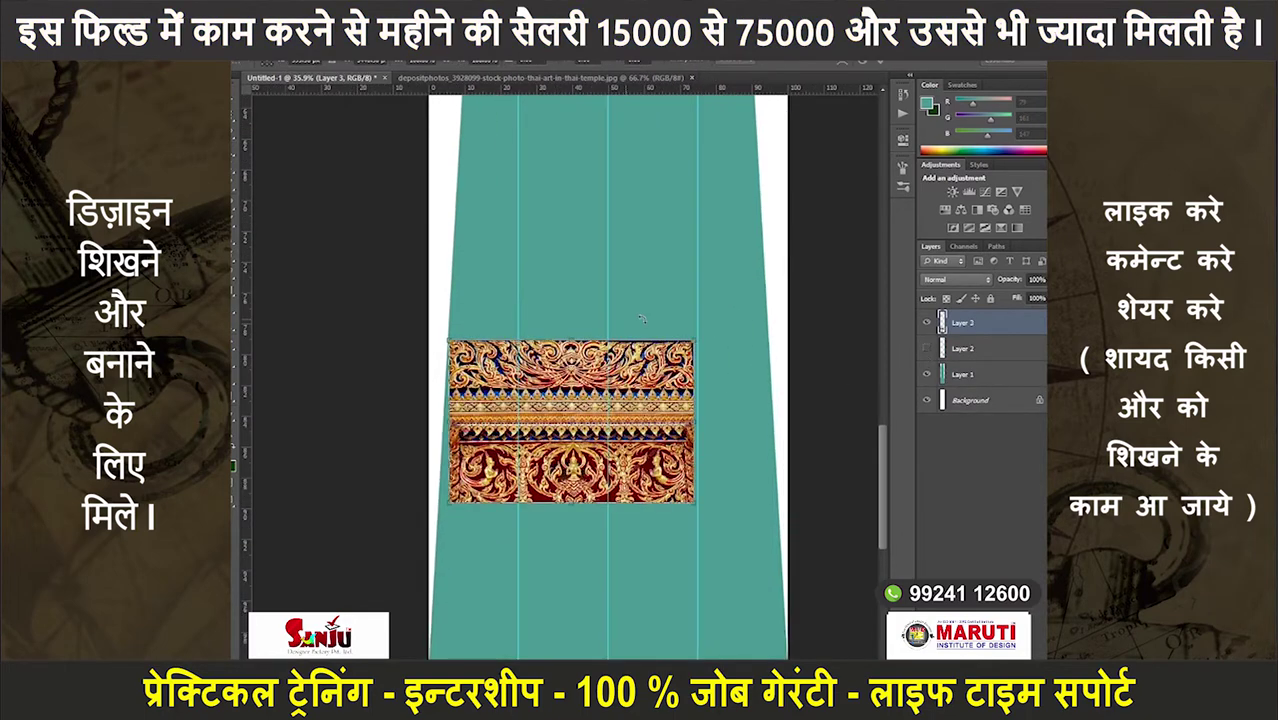
mouse_move(693, 341)
left_mouse_down()
mouse_move(628, 386)
mouse_move(478, 638)
mouse_move(540, 592)
mouse_move(528, 600)
left_mouse_up()
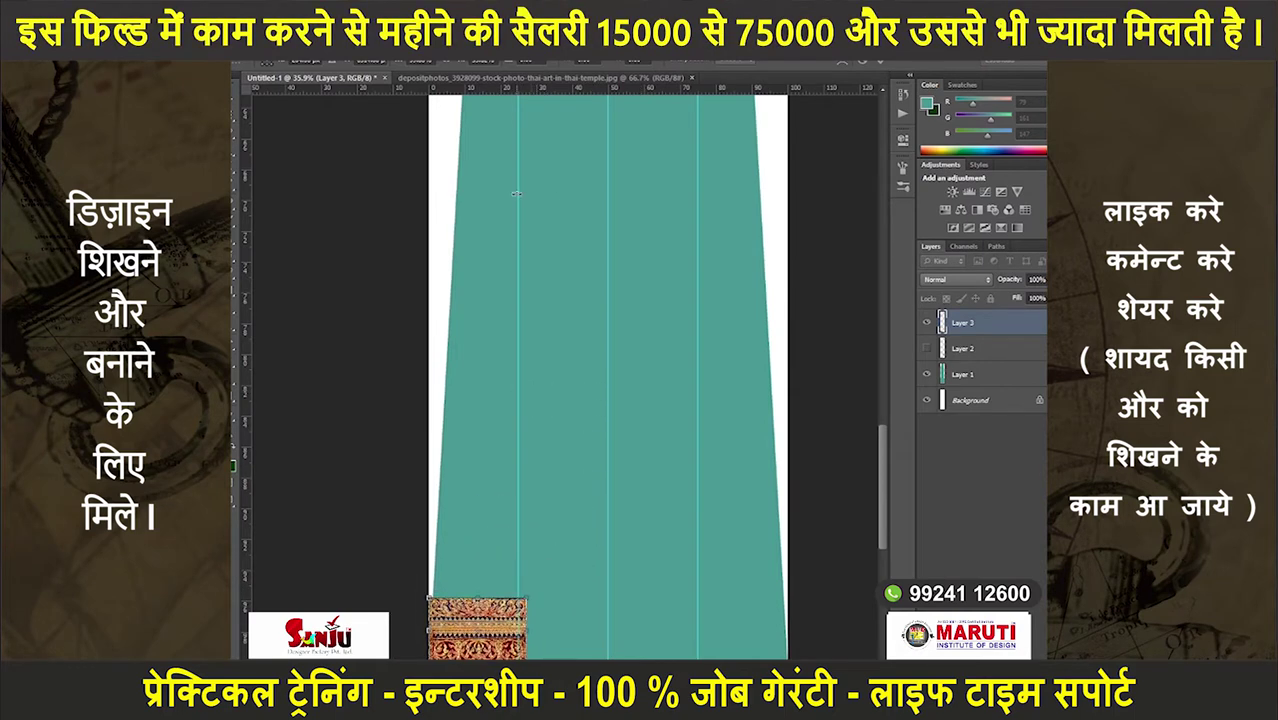
- Switch the ruler units to inches and reduce the temple tile's height
right_click(520, 78)
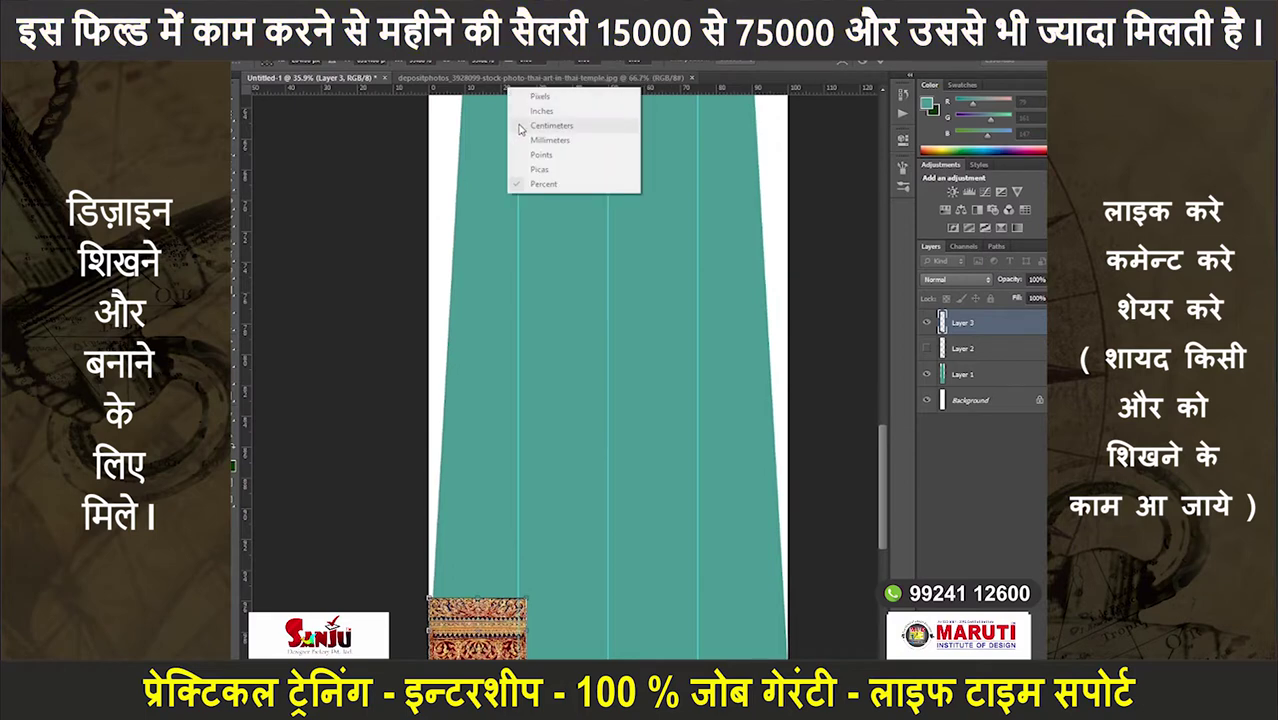
left_click(620, 243)
right_click(570, 89)
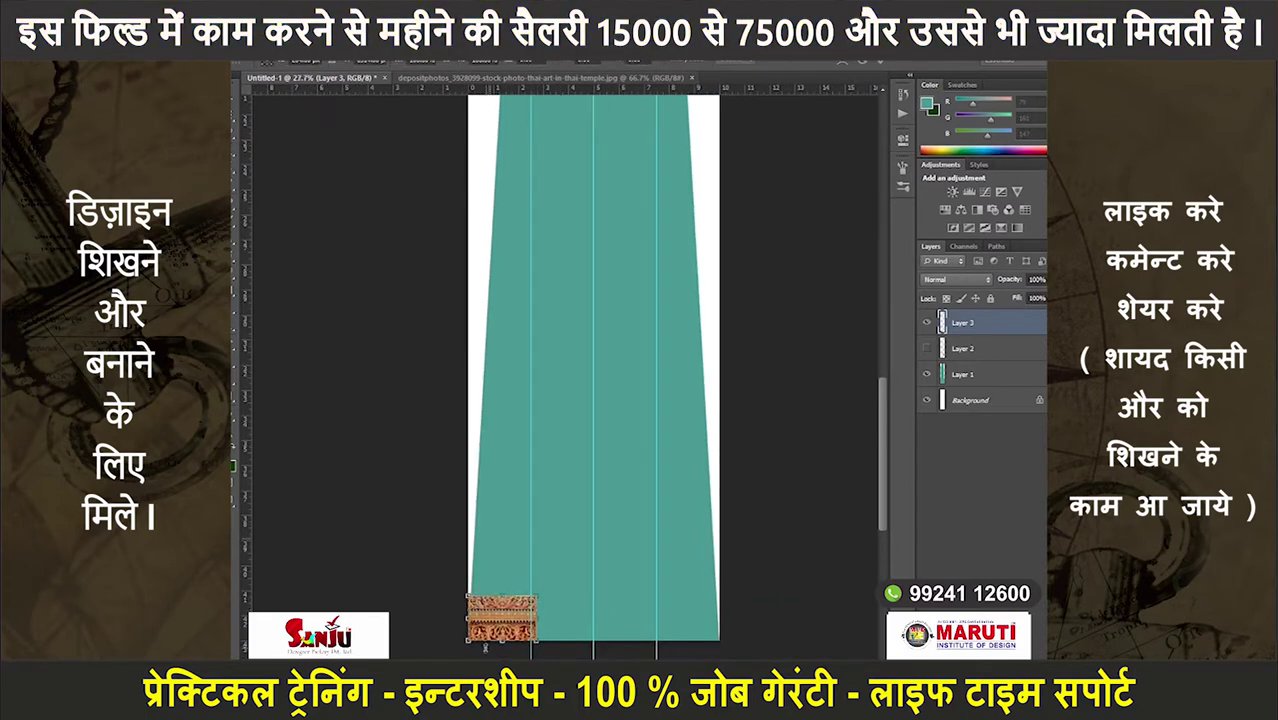
left_click(568, 597)
scroll(612, 472, "down", 2)
left_click_drag(611, 472, 608, 485)
key("Return")
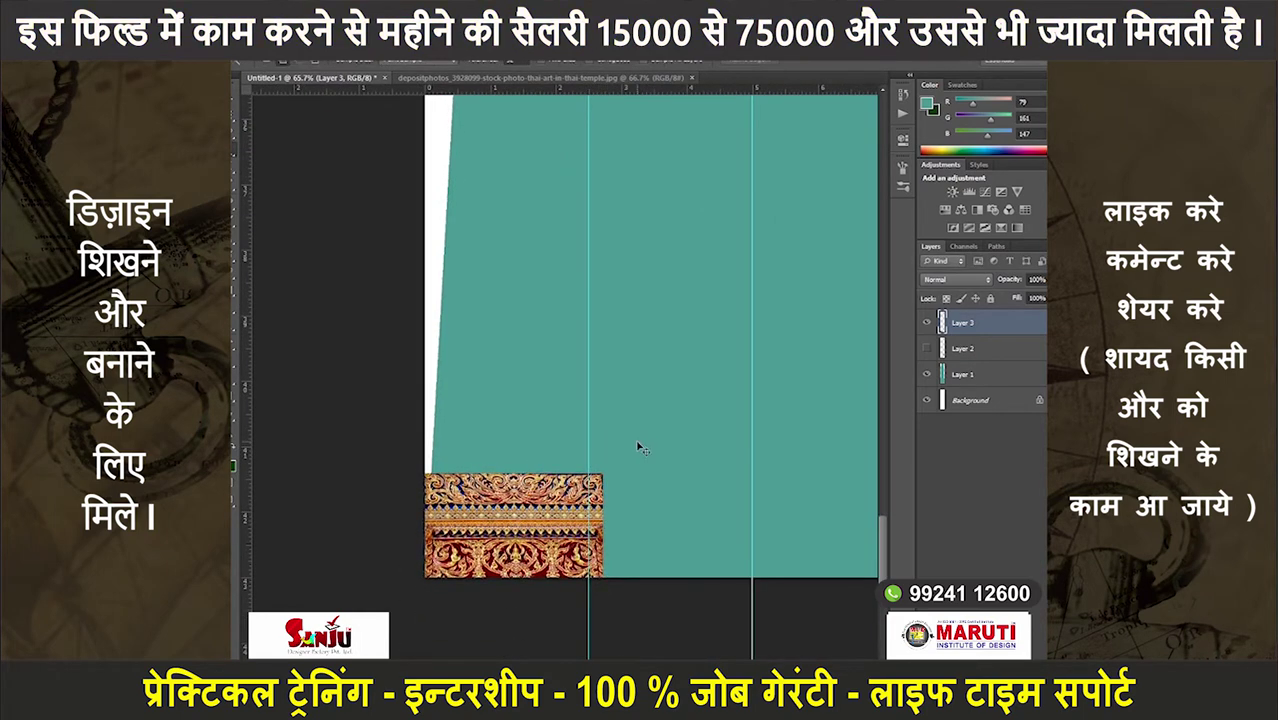
- Enlarge the border tile and place a duplicate copy to its right
key("ctrl+t")
left_click_drag(602, 460, 633, 437)
key("Return")
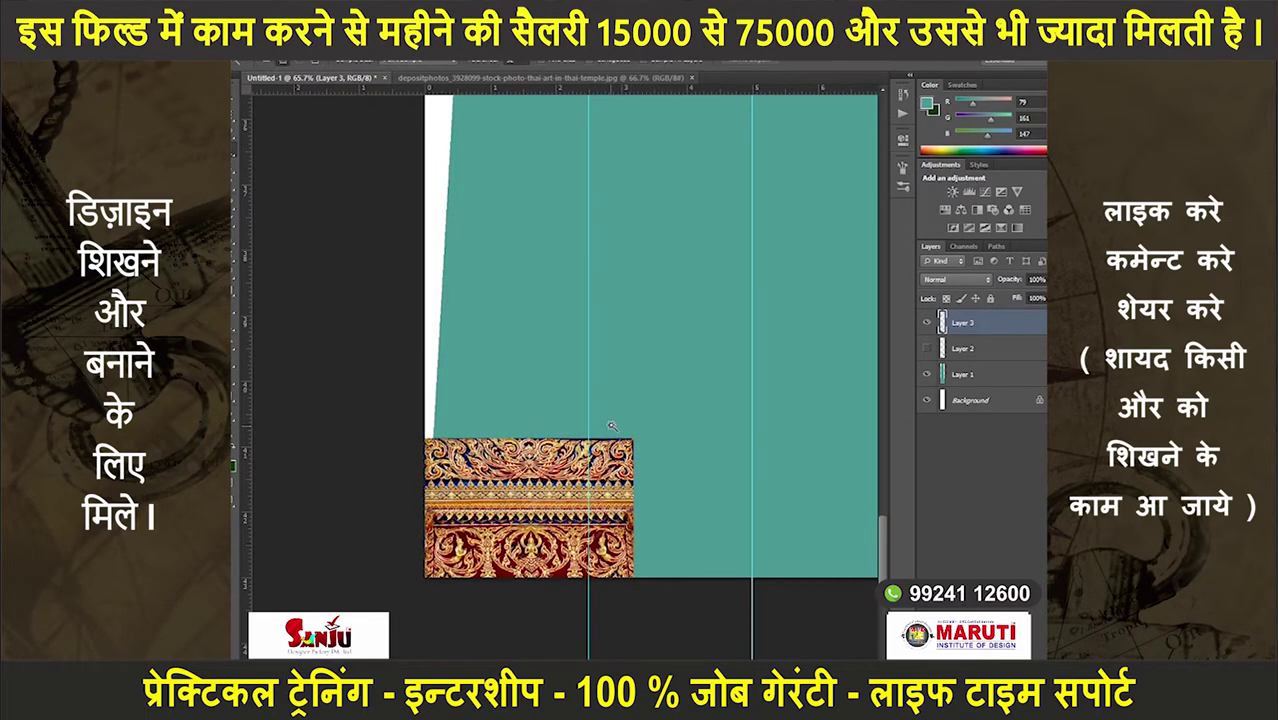
mouse_move(477, 480)
left_mouse_down()
mouse_move(690, 485)
mouse_move(608, 482)
mouse_move(675, 482)
left_mouse_up()
right_click(737, 541)
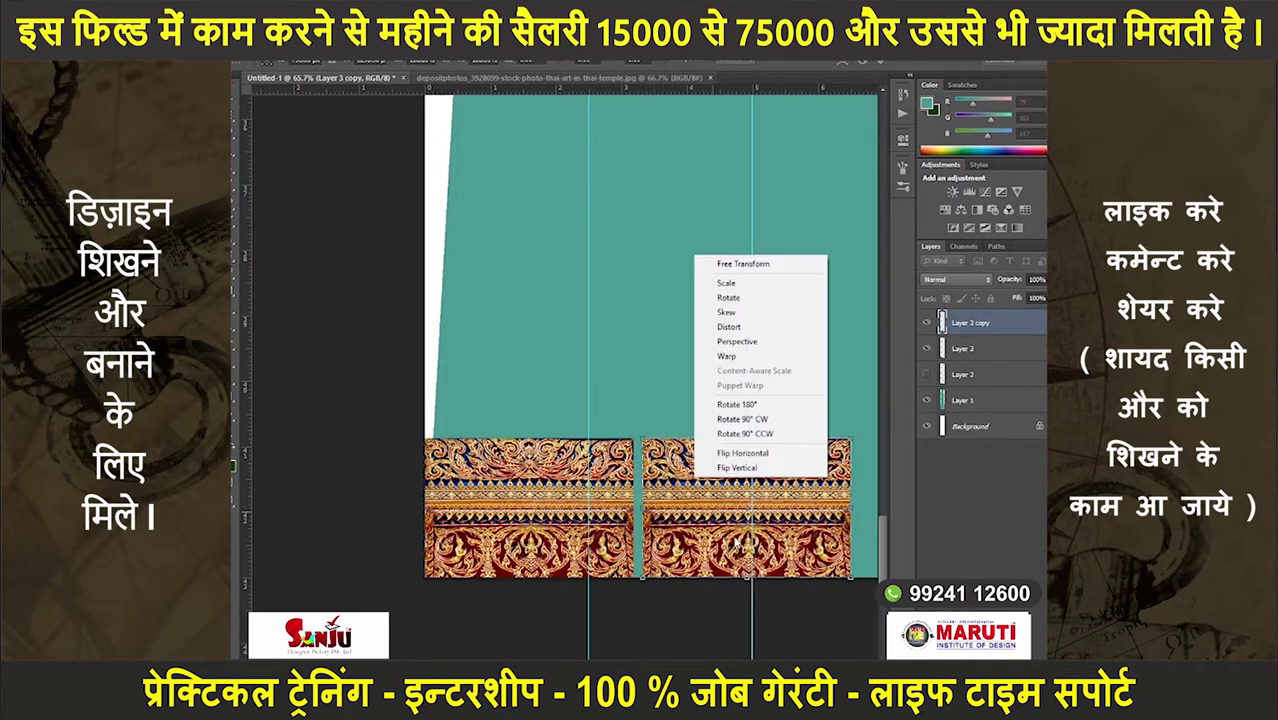
- Flip the copied tile horizontally, align it to the first tile, and merge them
left_click(742, 453)
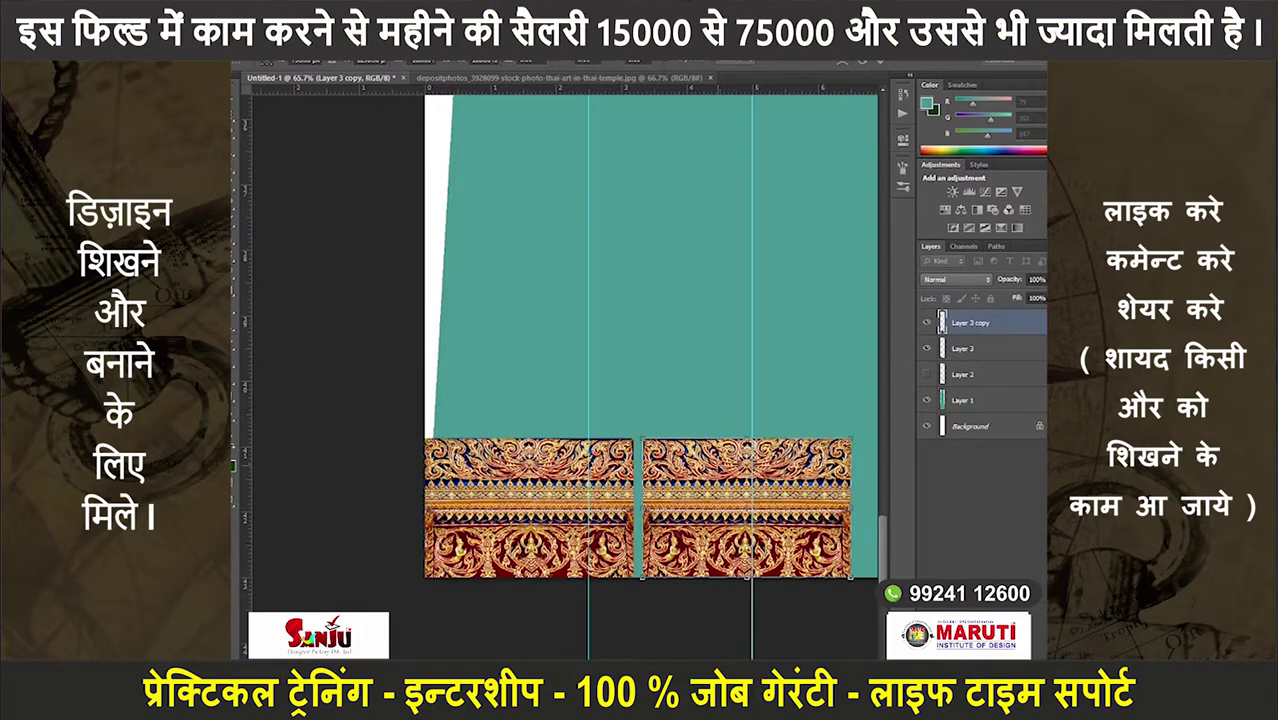
mouse_move(708, 468)
left_mouse_down()
mouse_move(690, 468)
mouse_move(710, 462)
left_mouse_up()
key("ctrl+e")
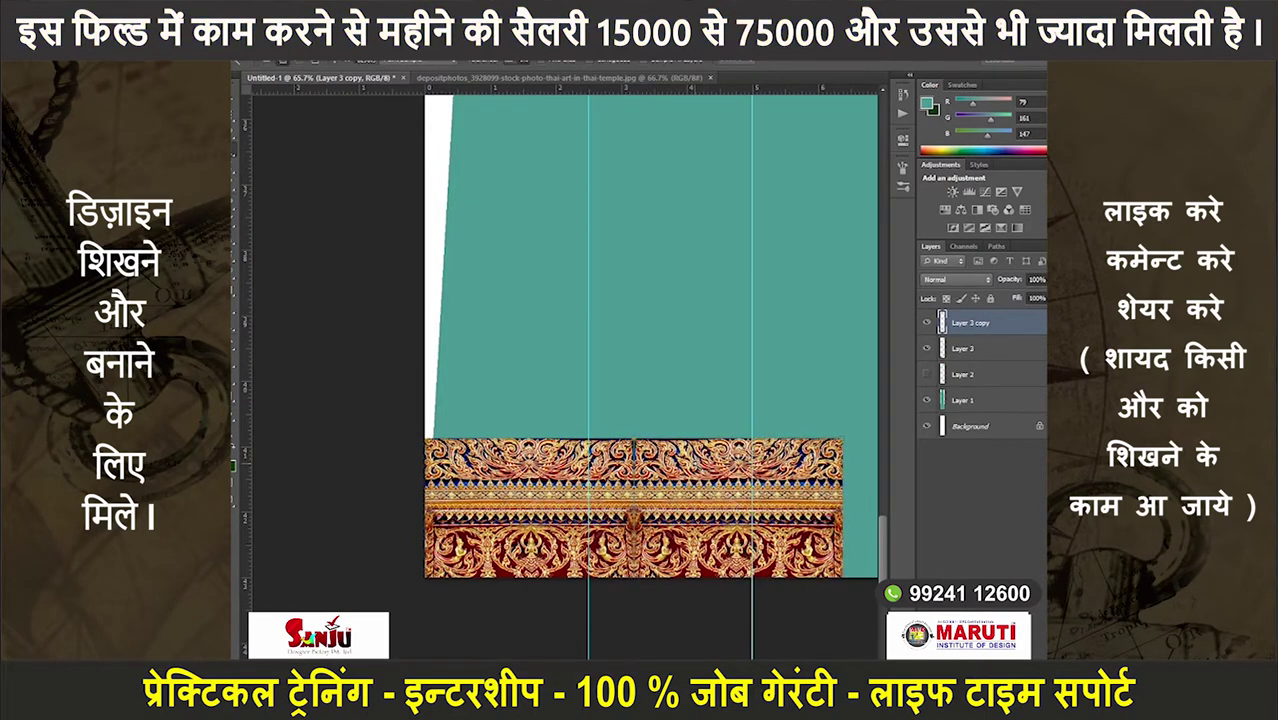
- Add another tile copy further right and merge it into the border layer
key("ctrl+minus")
scroll(757, 513, "up", 2)
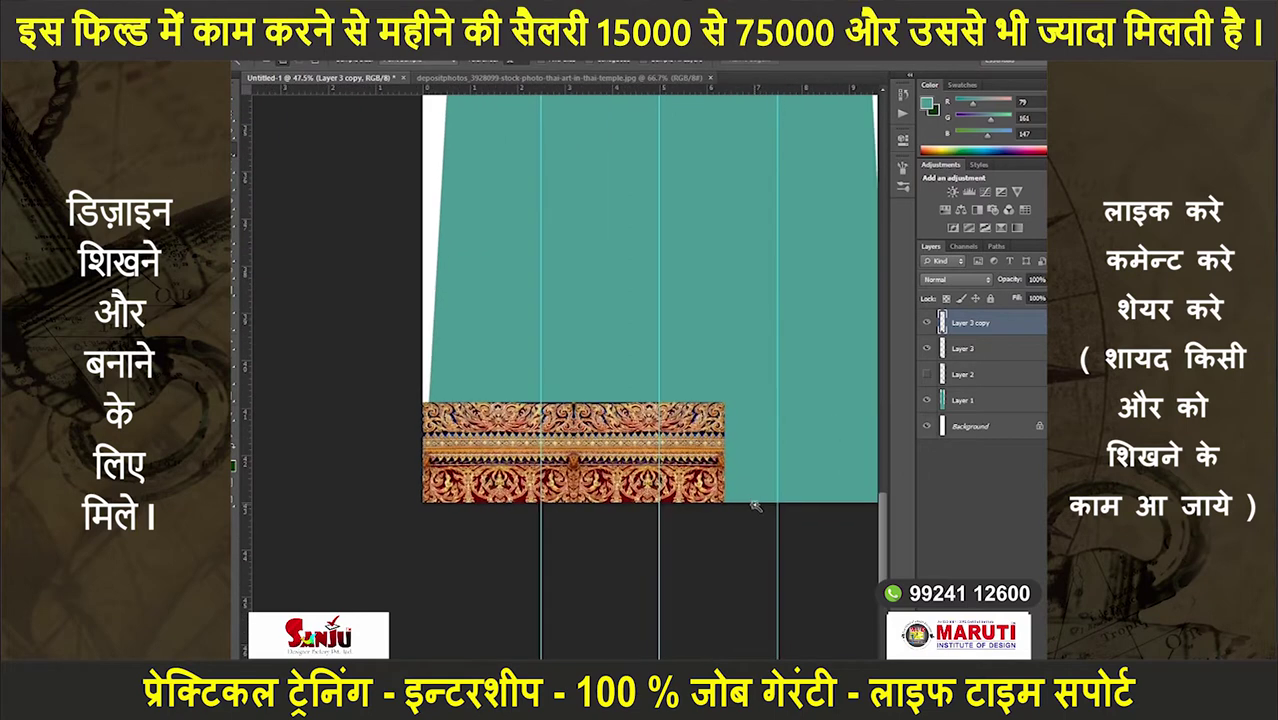
scroll(881, 469, "down", 2)
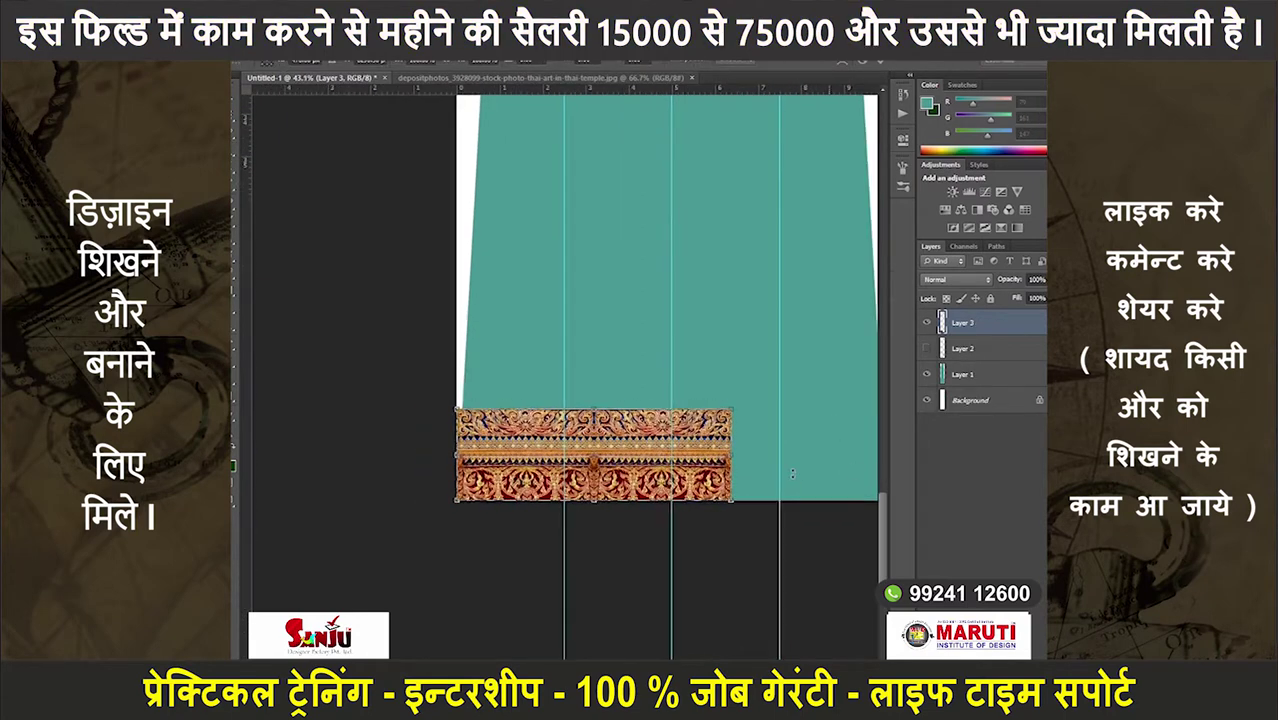
mouse_move(410, 411)
left_mouse_down()
mouse_move(656, 422)
mouse_move(641, 452)
left_mouse_up()
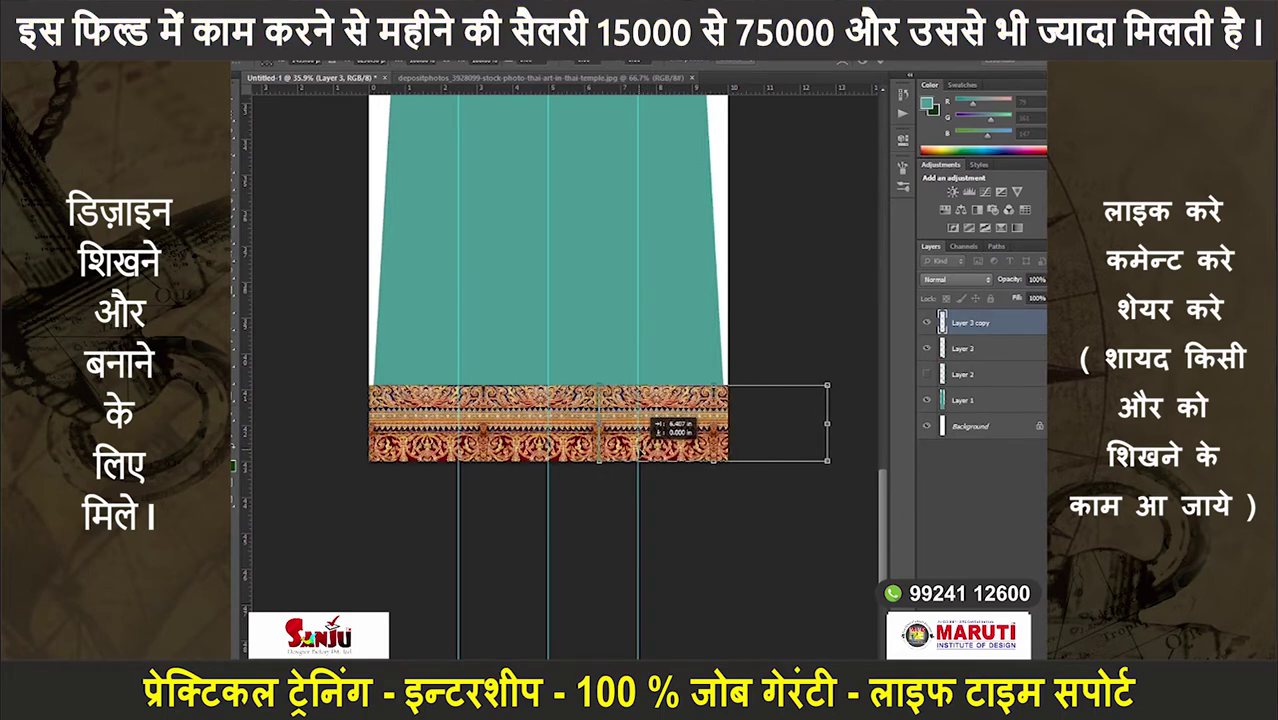
key("ctrl+e")
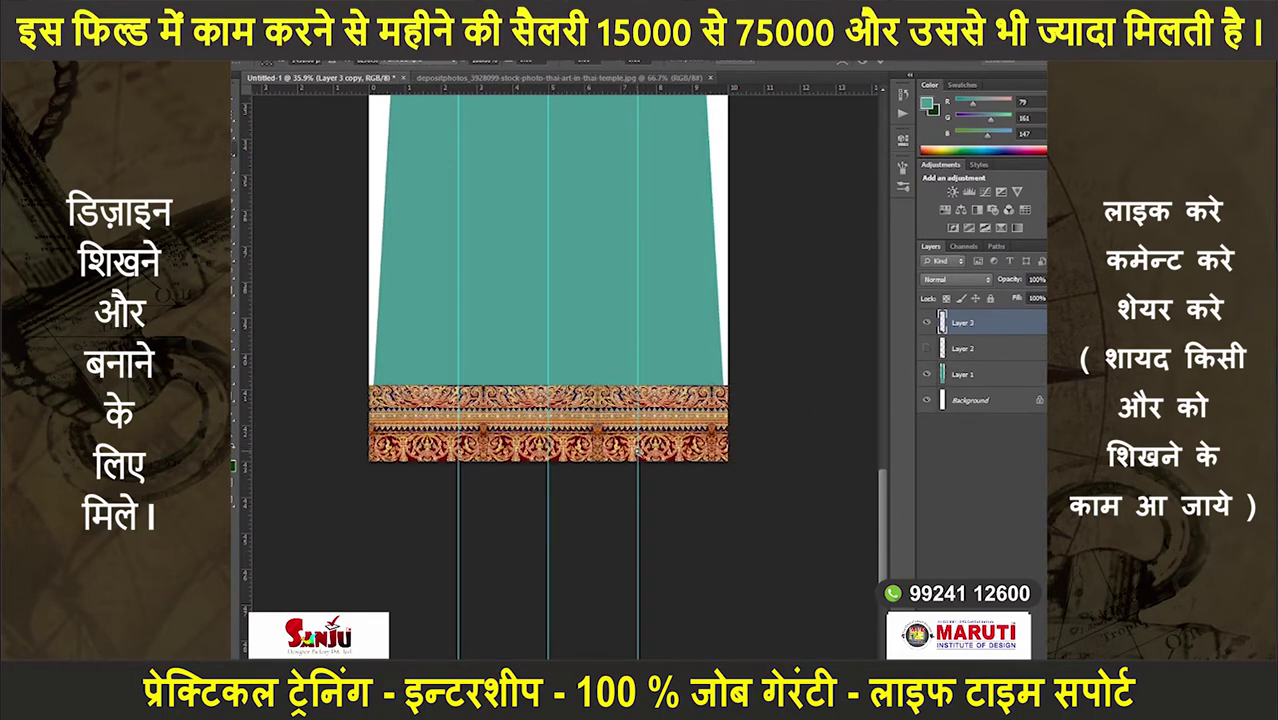
scroll(636, 452, "down", 2)
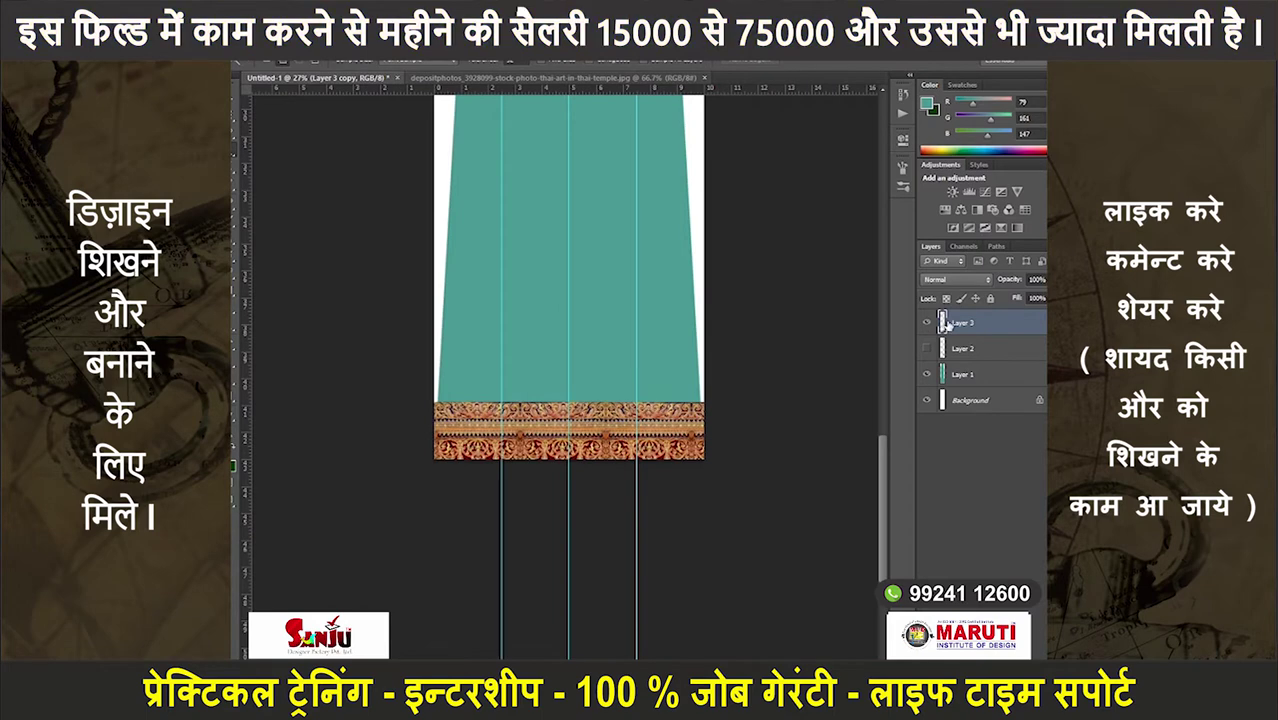
- Place a copy of the border strip across the middle of the teal panel
key("ctrl+e")
scroll(600, 388, "down", 1)
scroll(590, 390, "down", 1)
scroll(590, 385, "up", 1)
scroll(600, 365, "up", 1)
key("ctrl+t")
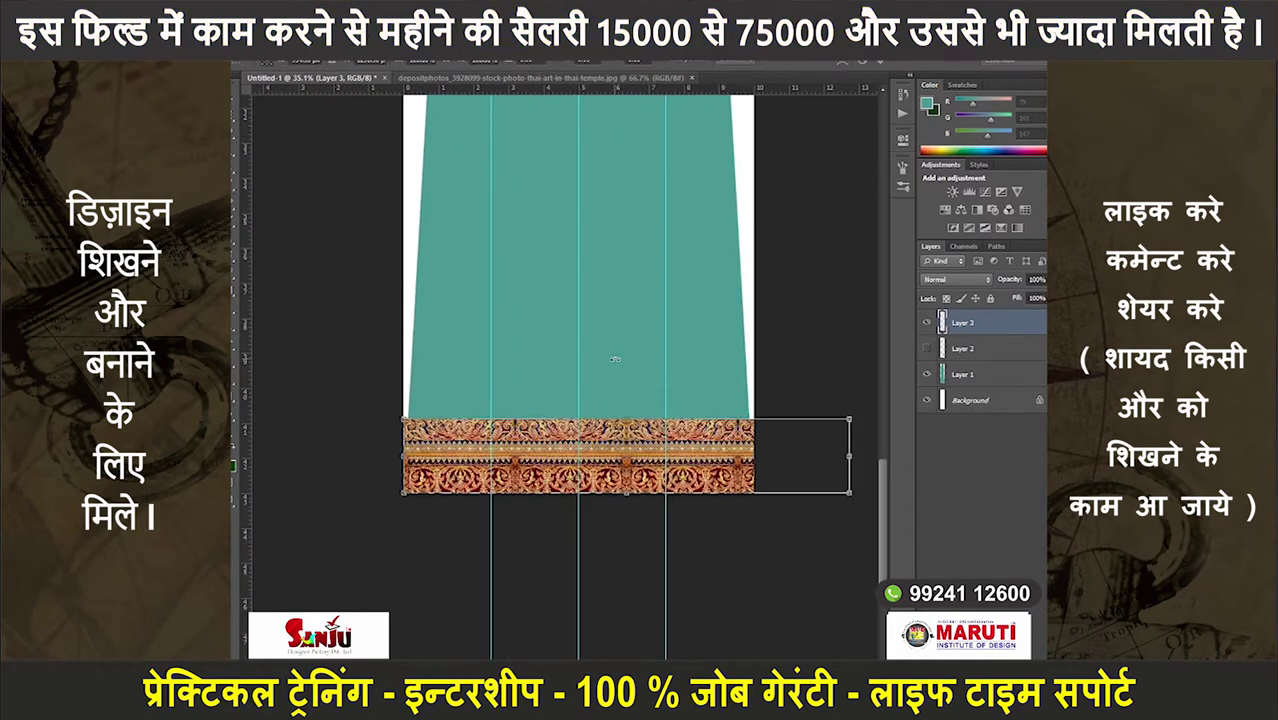
scroll(680, 400, "down", 1)
scroll(676, 418, "down", 1)
scroll(660, 440, "down", 2)
scroll(630, 500, "down", 1)
mouse_move(620, 576)
left_mouse_down()
mouse_move(624, 411)
mouse_move(620, 425)
left_mouse_up()
key("ctrl+e")
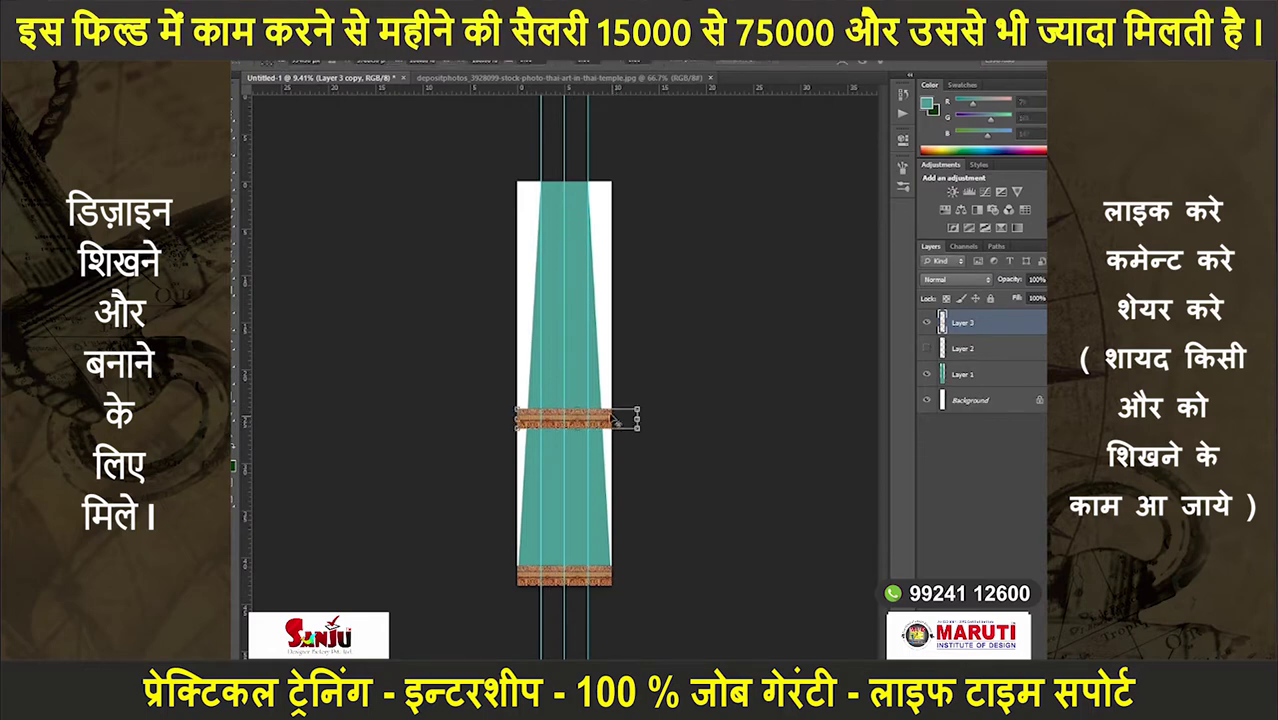
- Add a higher border copy and trim all strips to the tapered panel outline
left_click_drag(612, 420, 604, 282)
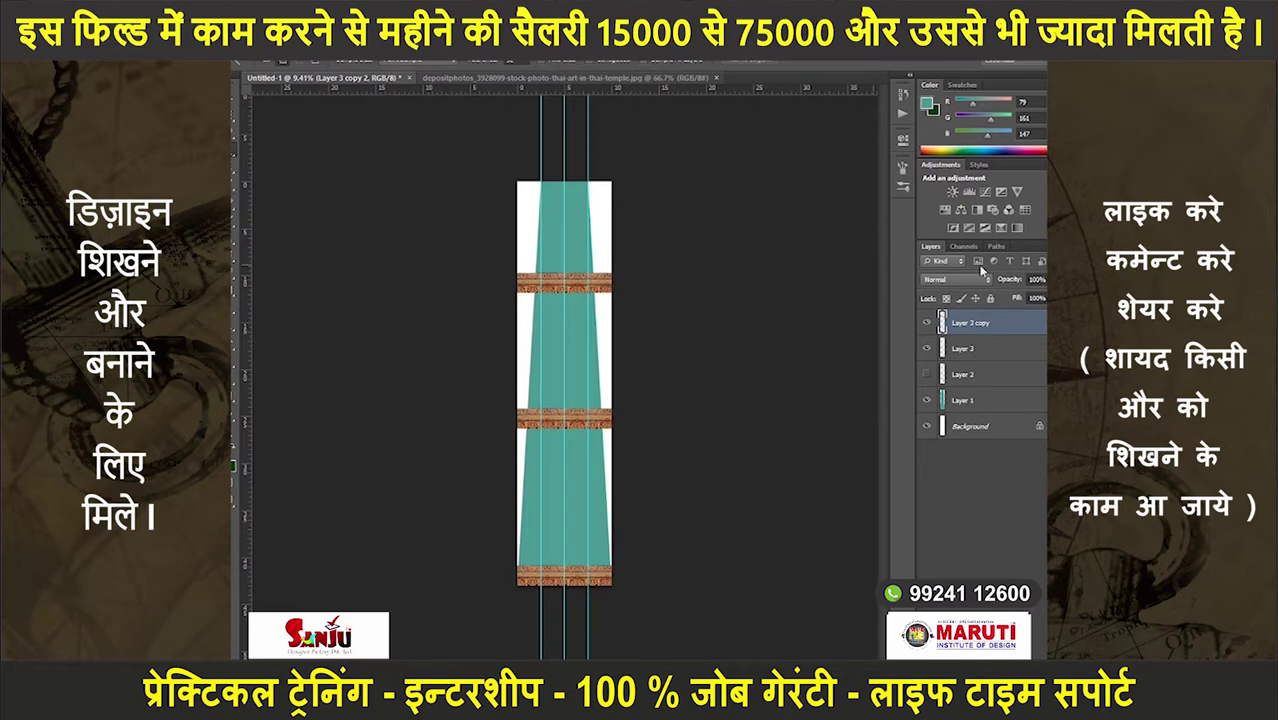
key("ctrl+j")
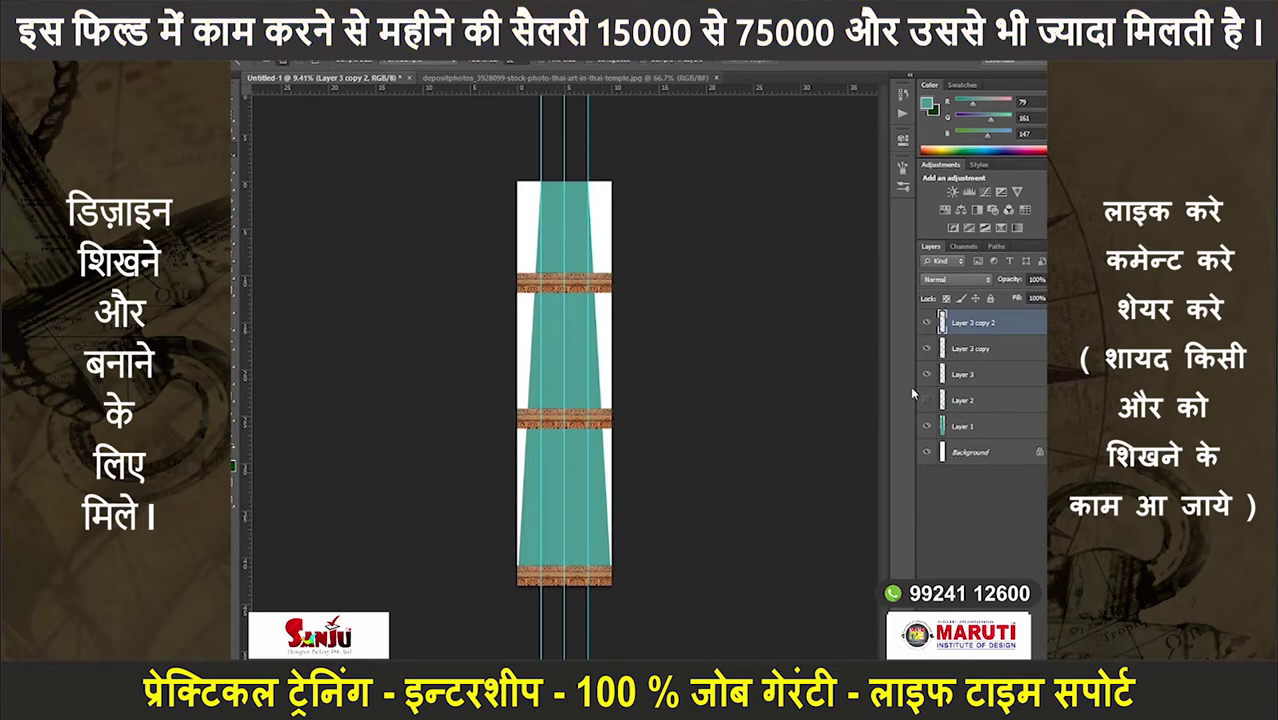
left_click(941, 427, "ctrl")
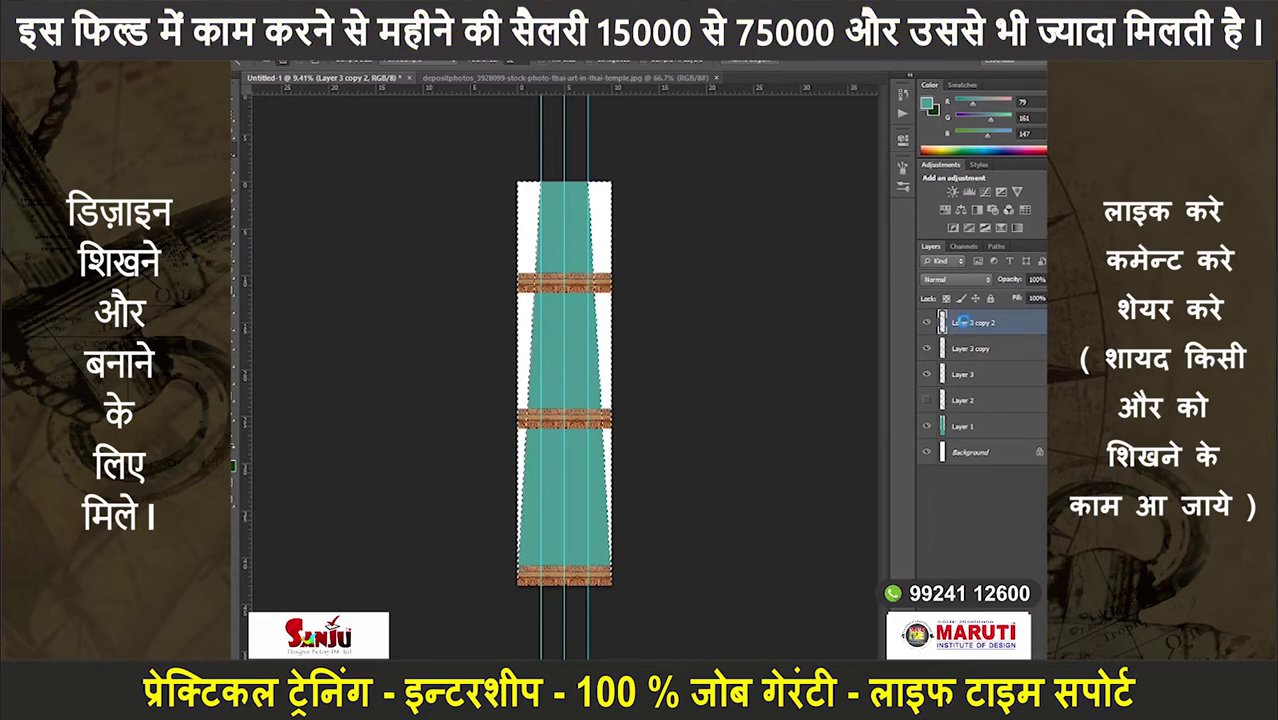
key("Delete")
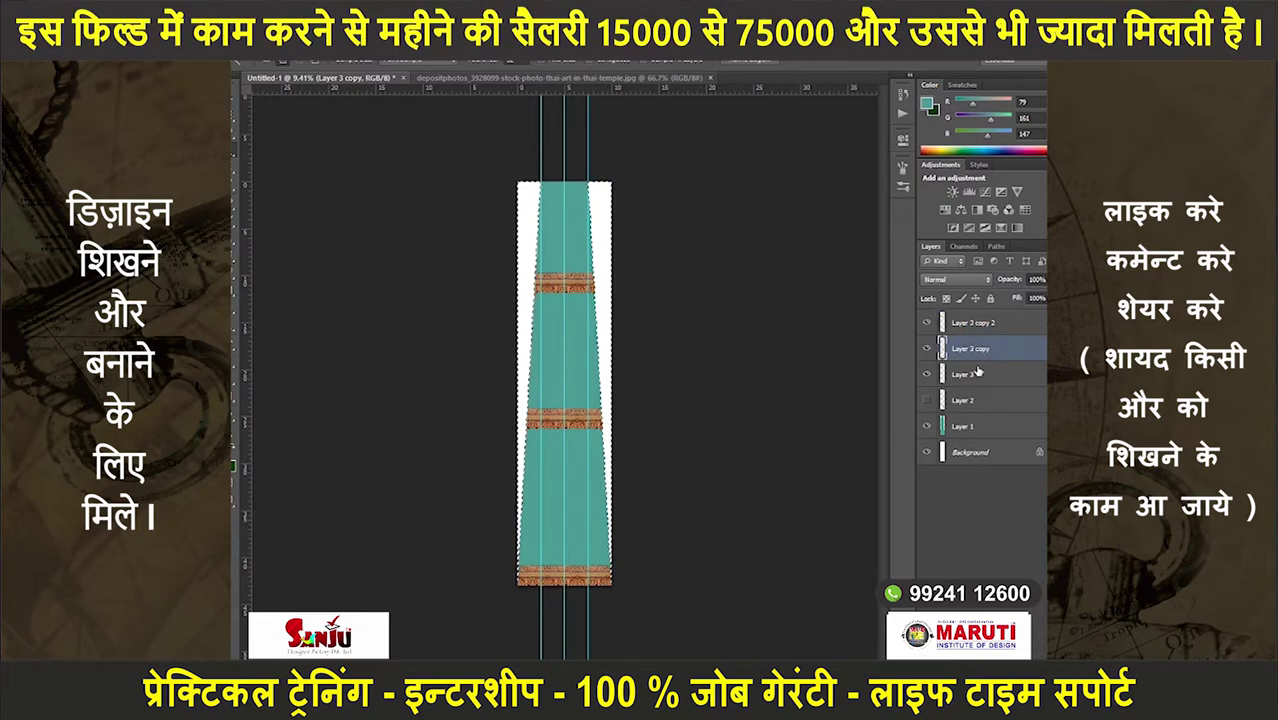
left_click(986, 375)
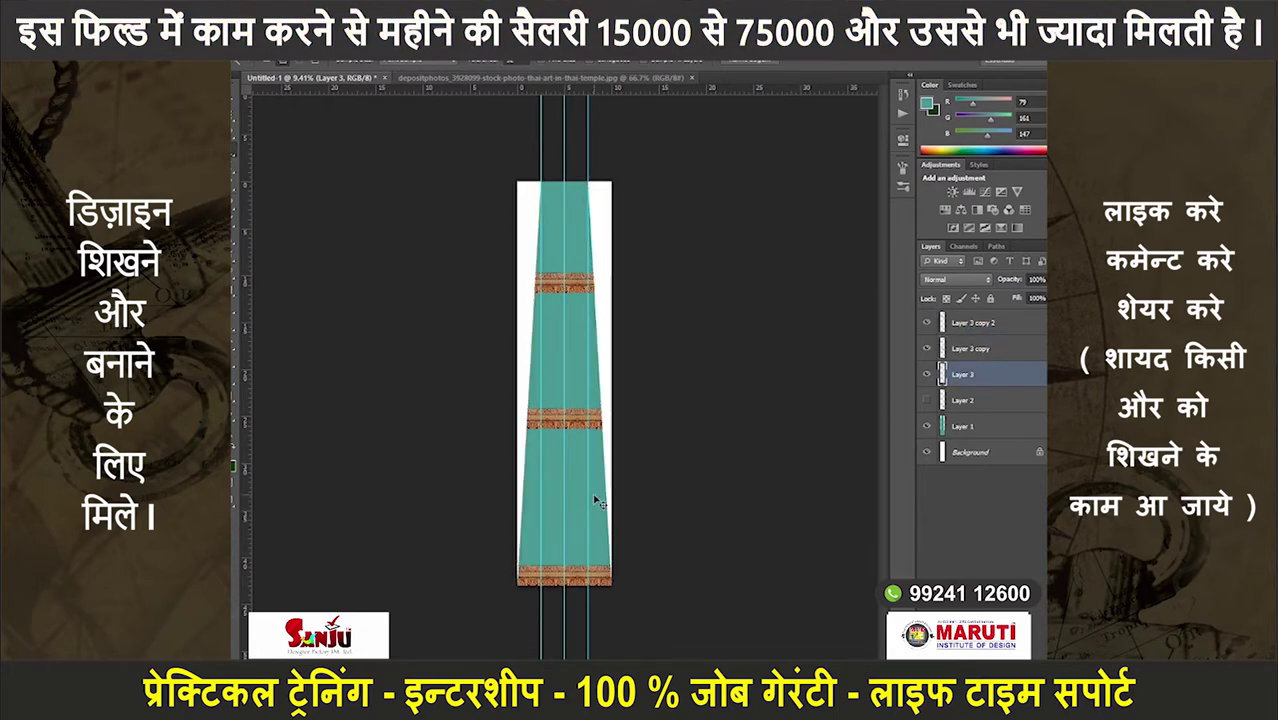
- Recolour the panel to light beige via Hue/Saturation (Hue -123, Lightness +21) and select hidden Layer 2
key("ctrl+d")
key("ctrl+u")
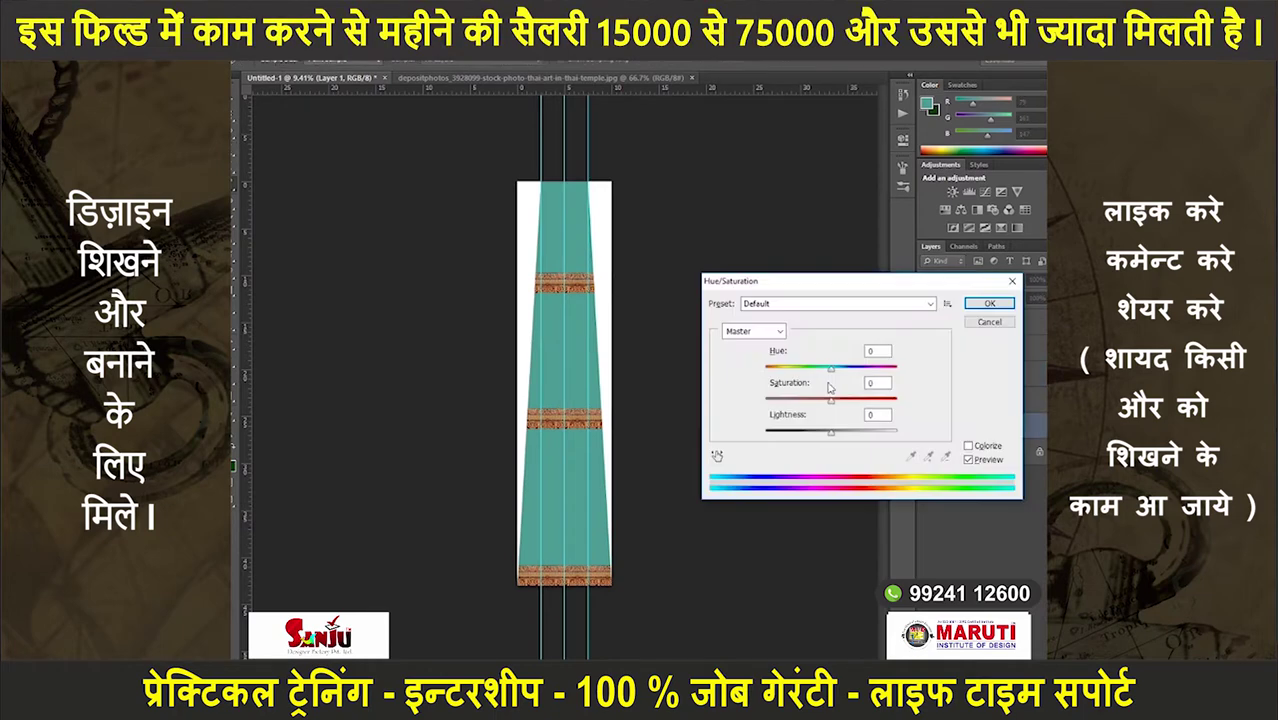
left_click_drag(833, 373, 896, 373)
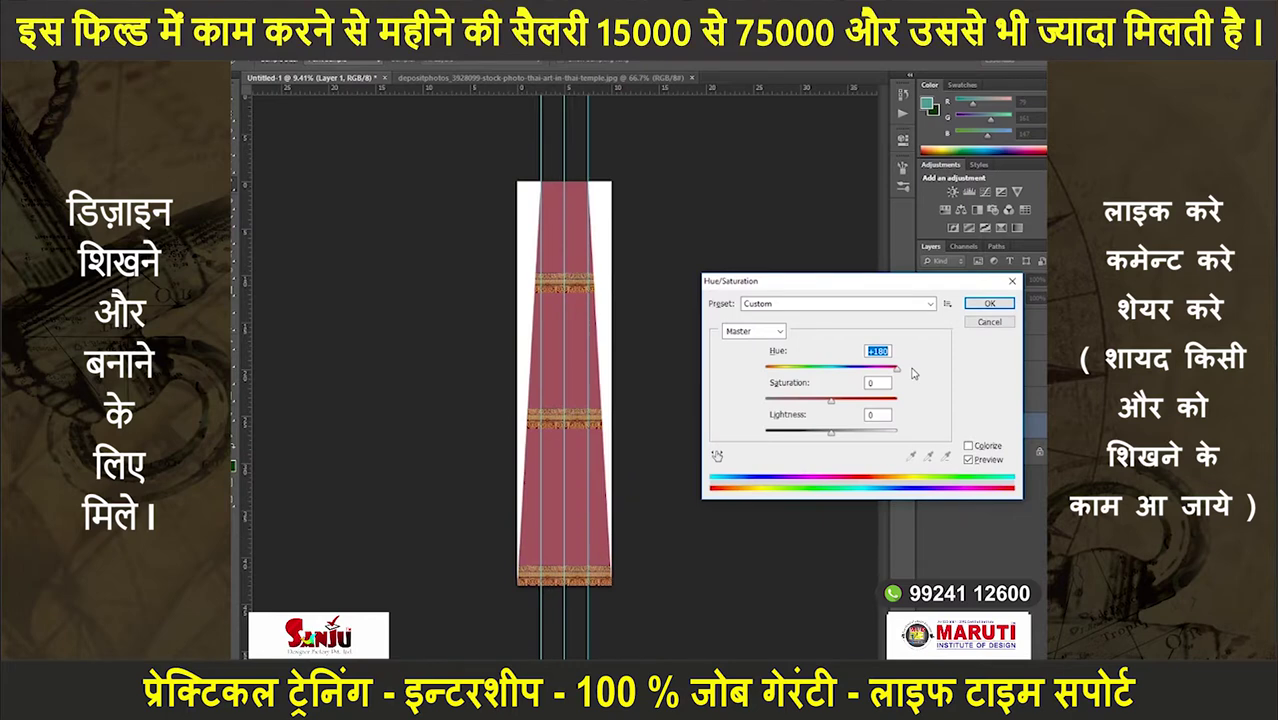
left_click_drag(875, 368, 781, 368)
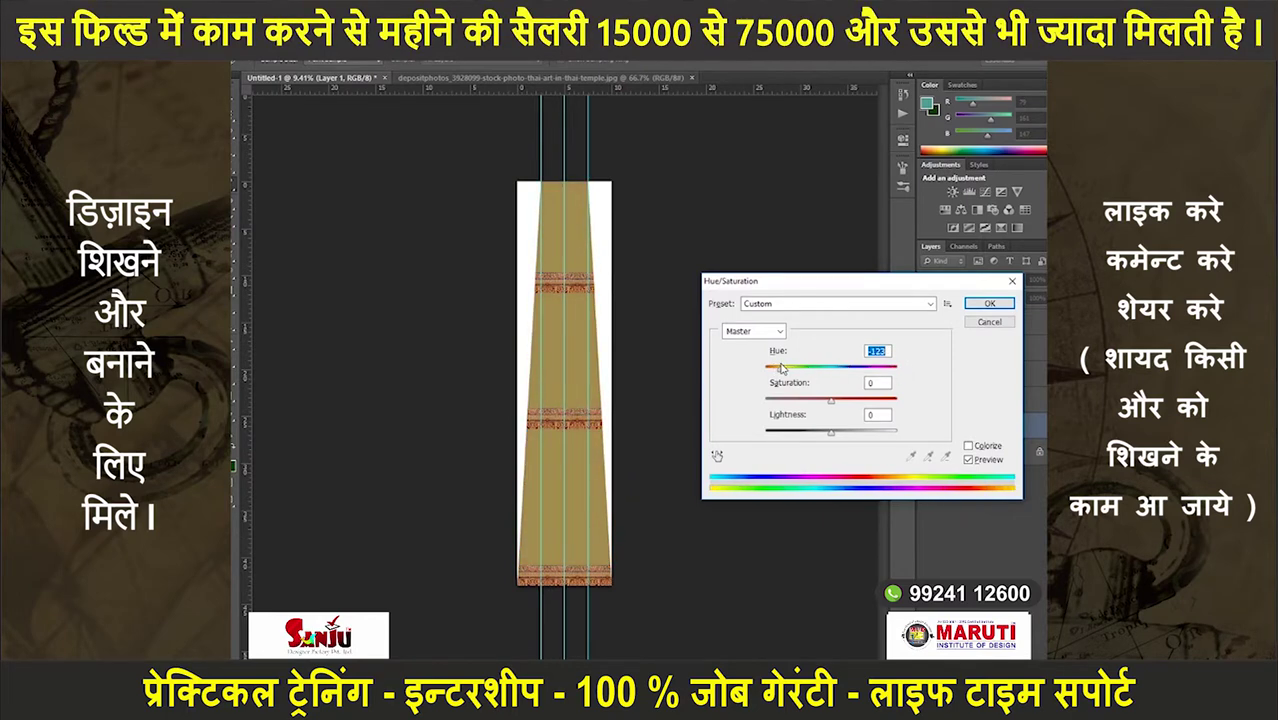
mouse_move(831, 433)
left_mouse_down()
mouse_move(846, 436)
mouse_move(845, 400)
mouse_move(857, 401)
left_mouse_up()
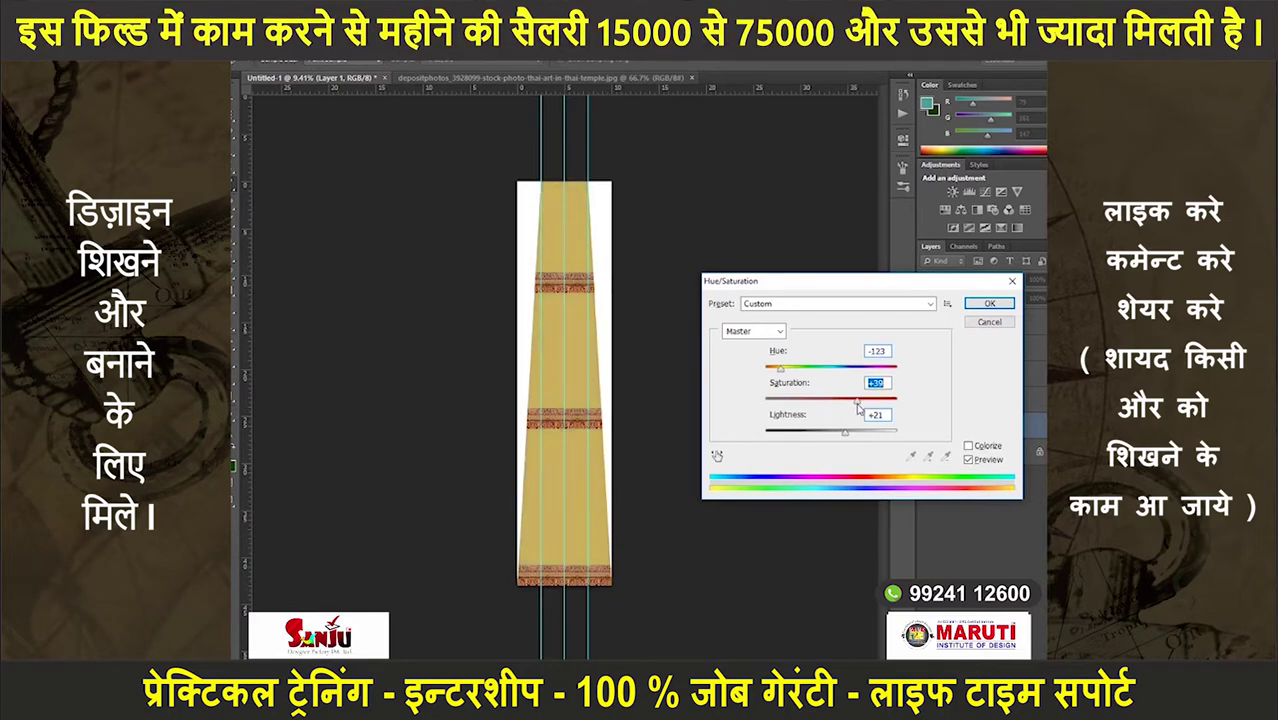
key("Return")
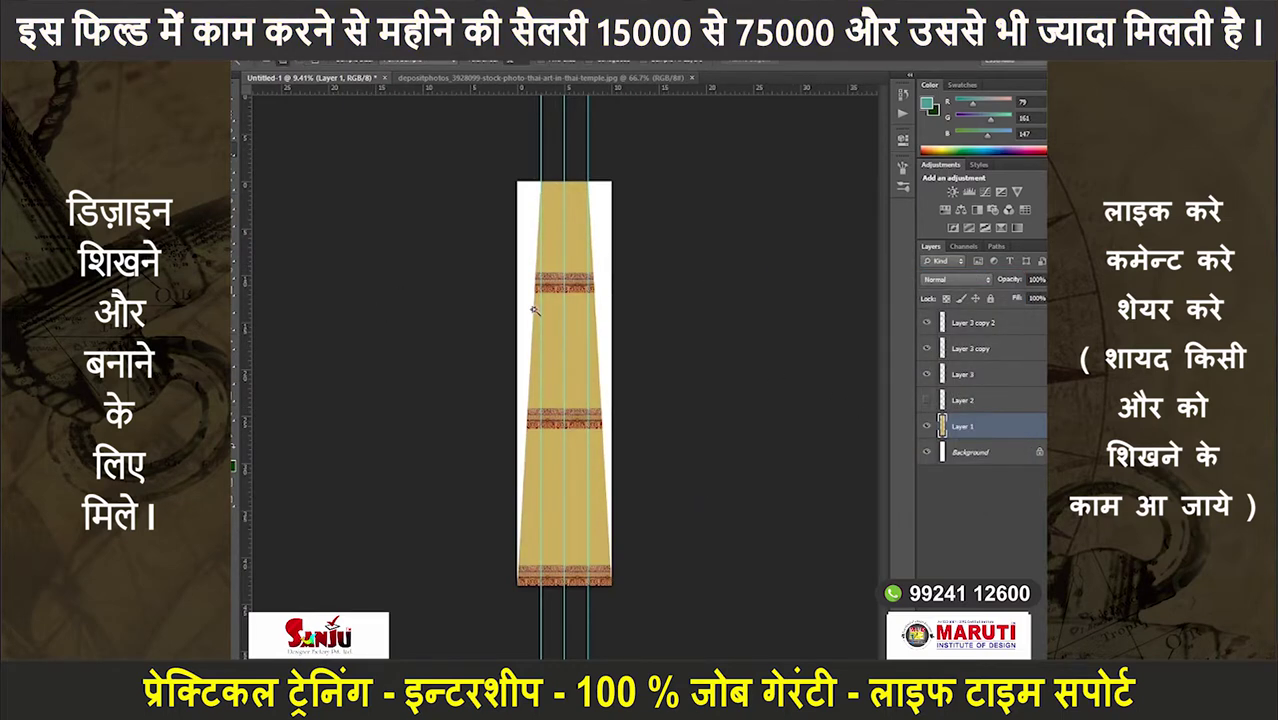
key("ctrl+plus")
key("ctrl+plus")
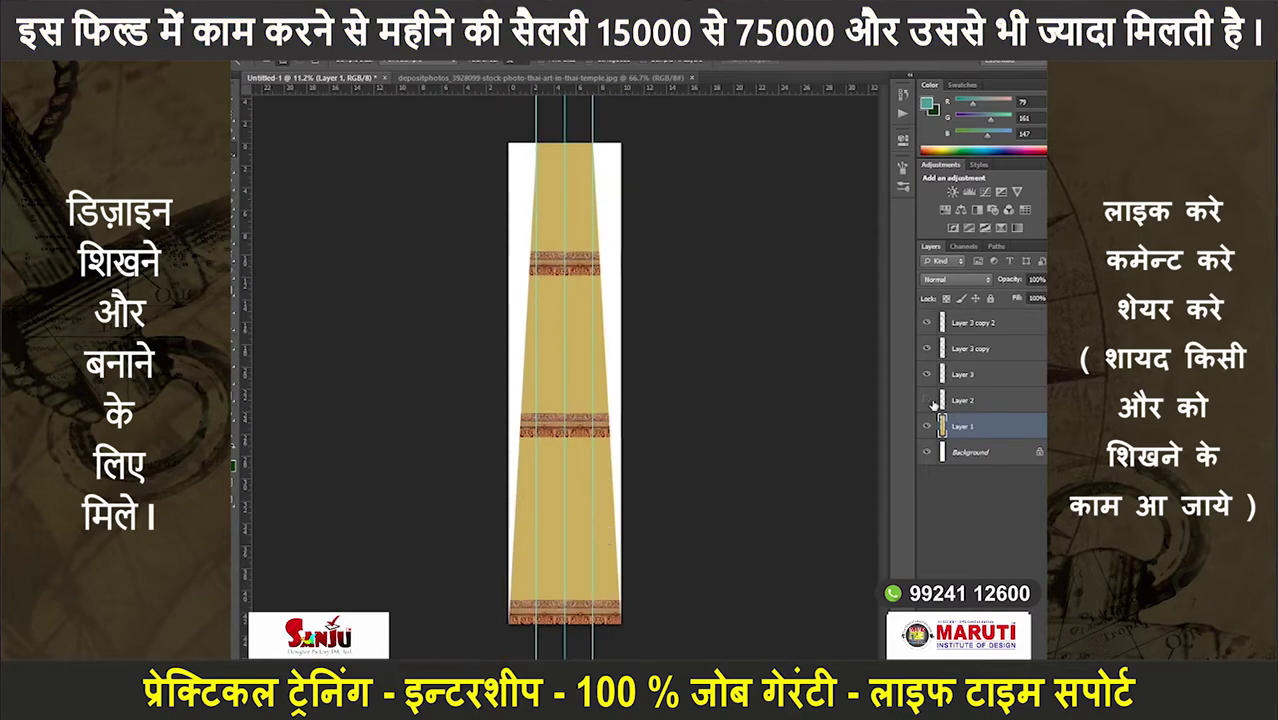
left_click(958, 402)
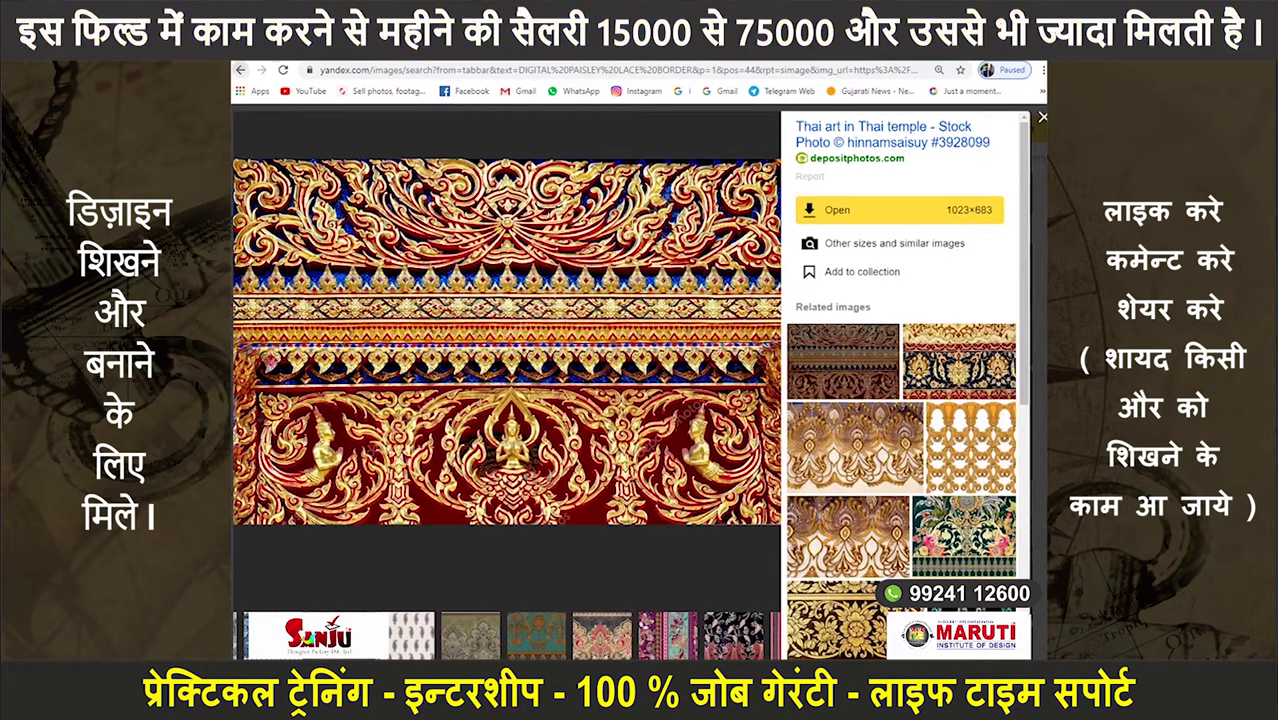
- Preview another lace border result, then browse further through the search results
left_click(693, 428)
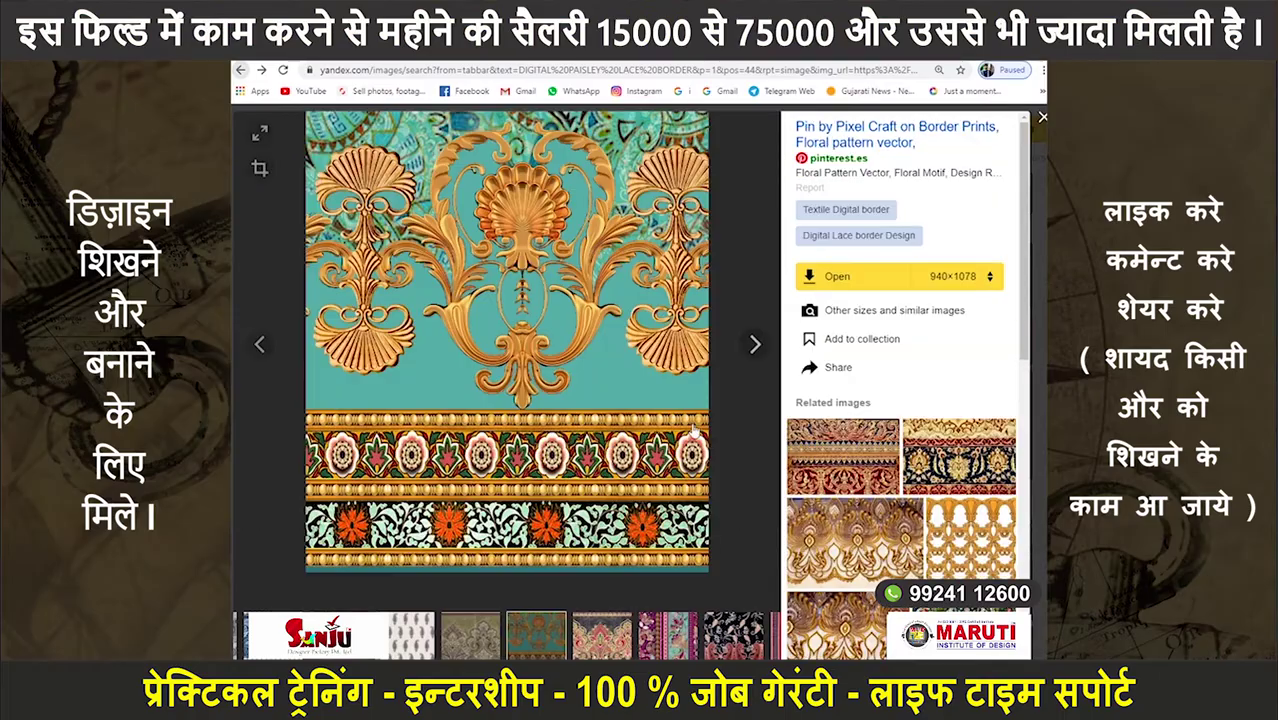
scroll(693, 428, "down", 2)
left_click(241, 71)
mouse_move(558, 343)
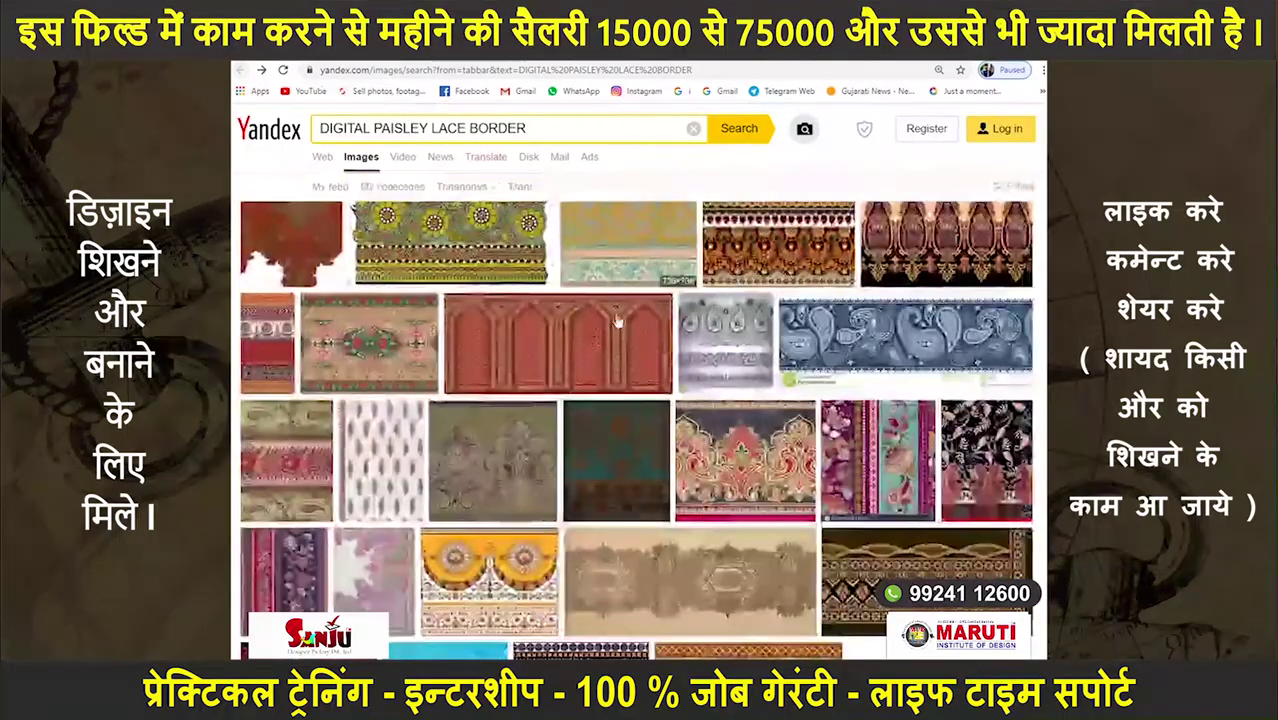
scroll(757, 393, "down", 2)
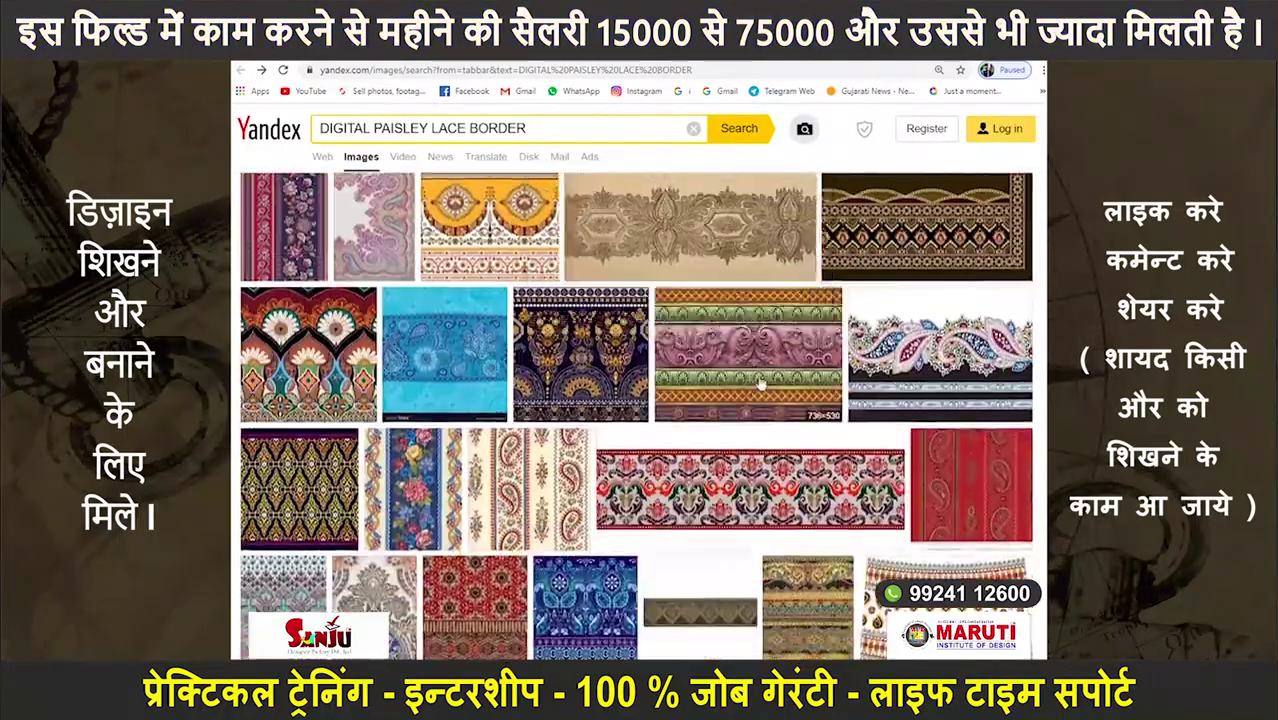
scroll(760, 389, "down", 2)
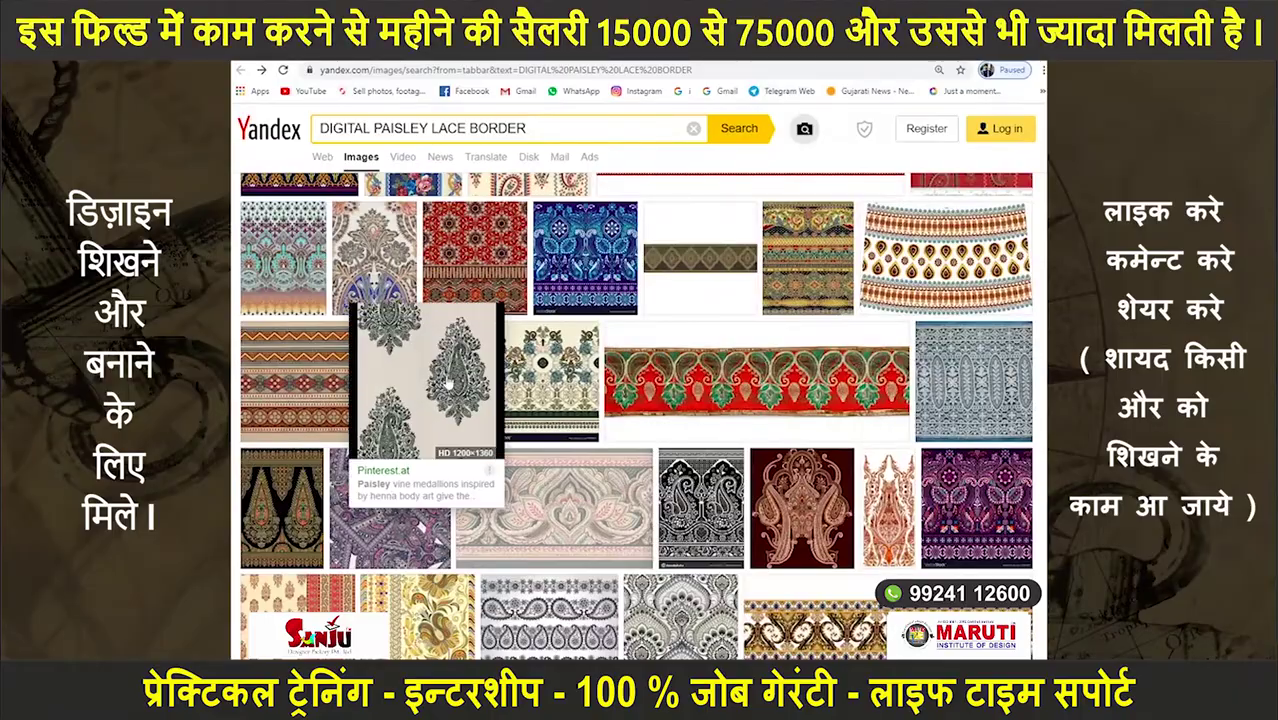
scroll(450, 376, "down", 3)
scroll(475, 380, "down", 3)
scroll(500, 386, "down", 3)
scroll(500, 384, "down", 5)
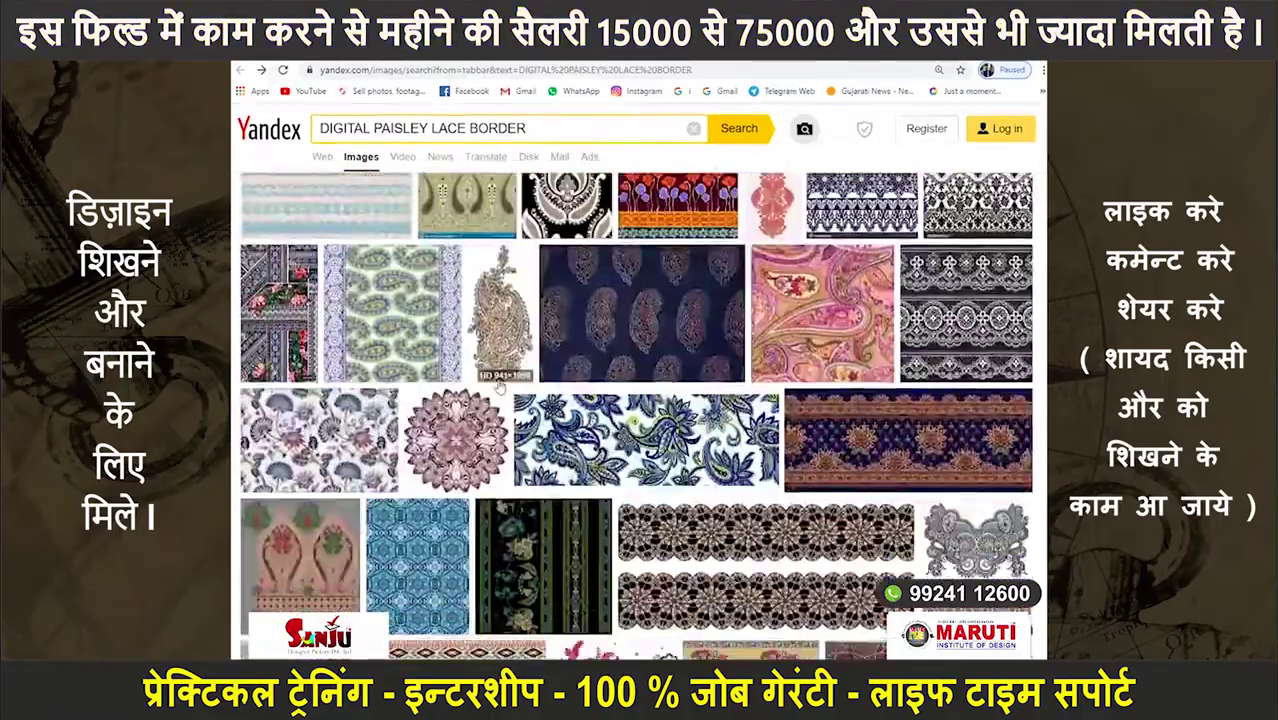
scroll(500, 384, "down", 5)
scroll(610, 330, "up", 15)
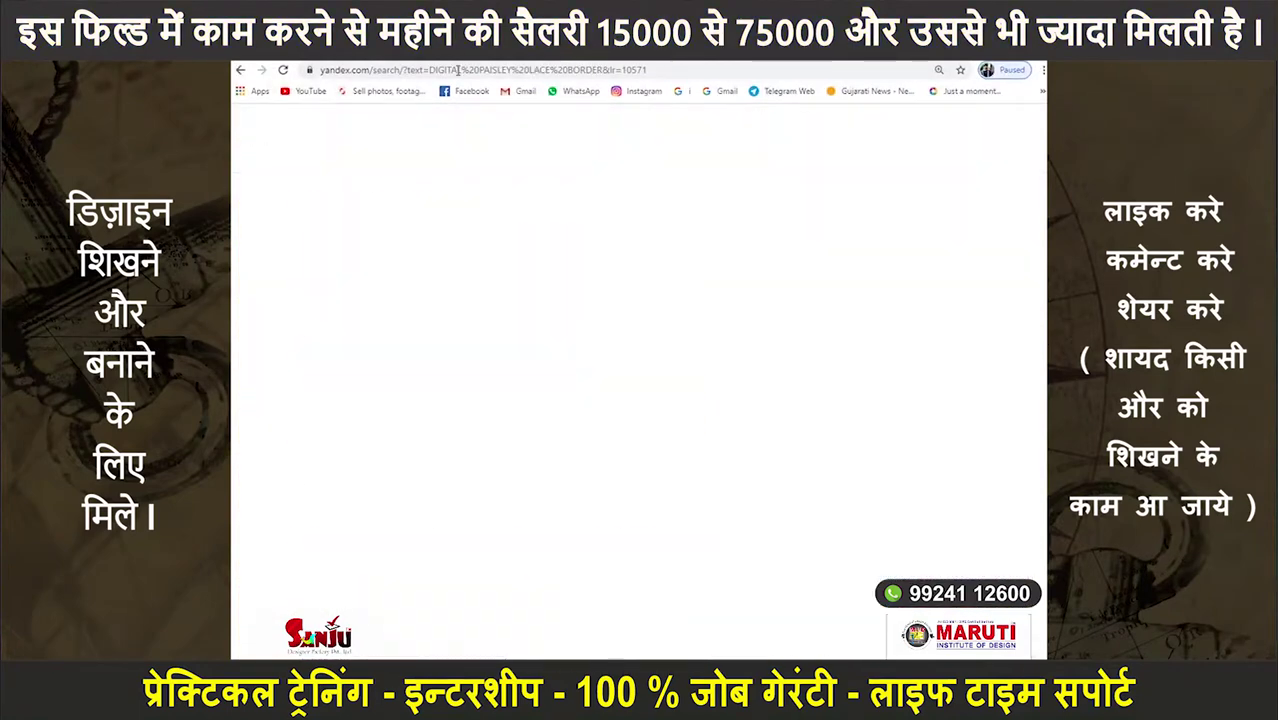
- Save the teal and gold arch border image from Images results to the Desktop
left_click(361, 159)
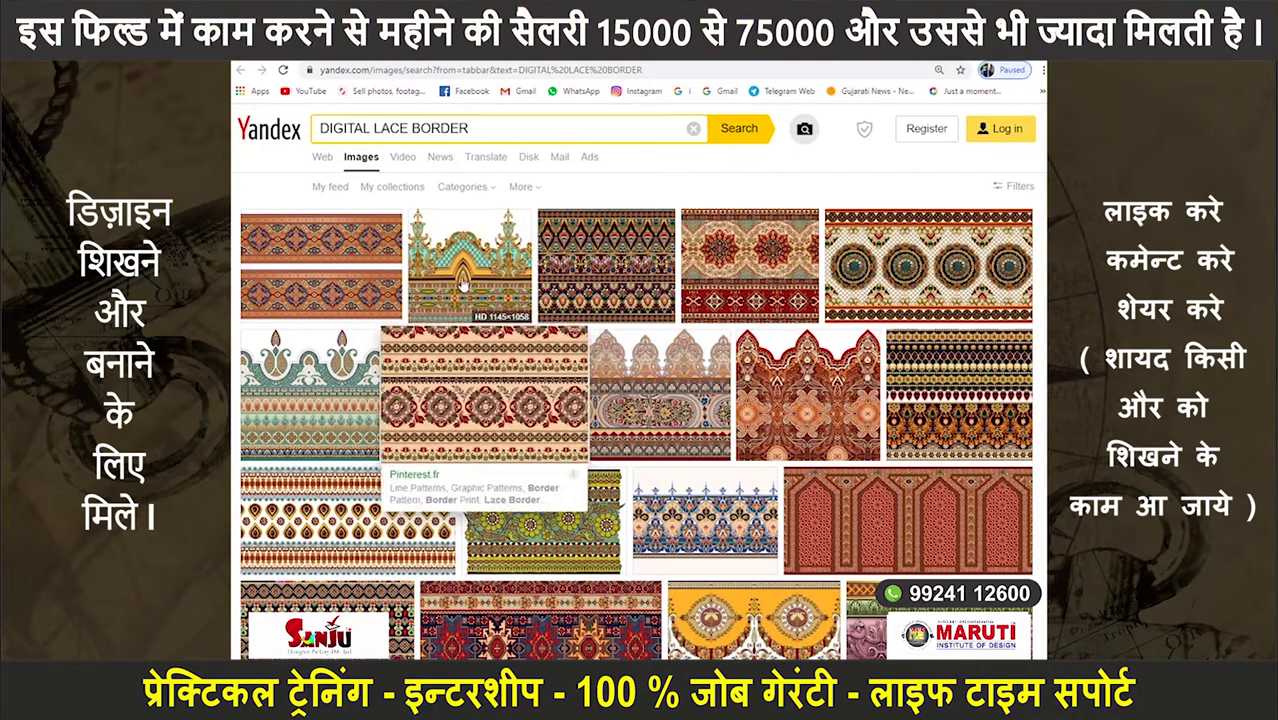
left_click(463, 285)
right_click(464, 285)
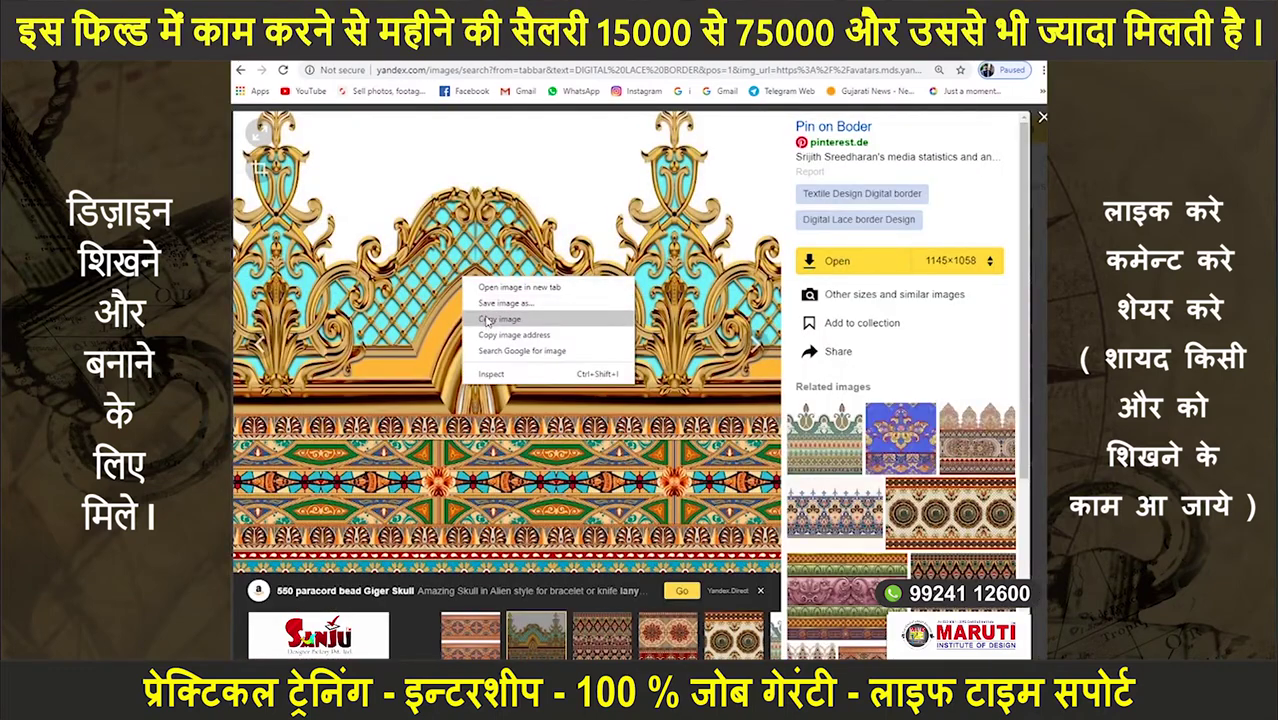
left_click(500, 303)
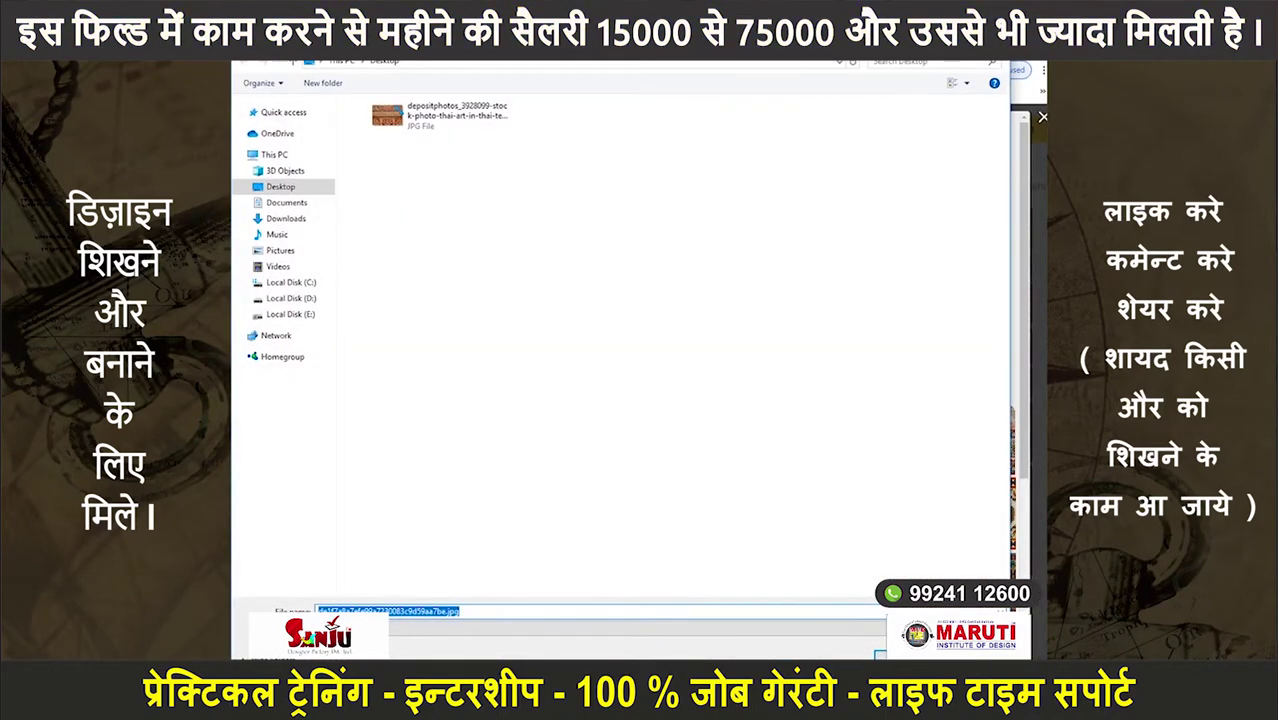
key("Return")
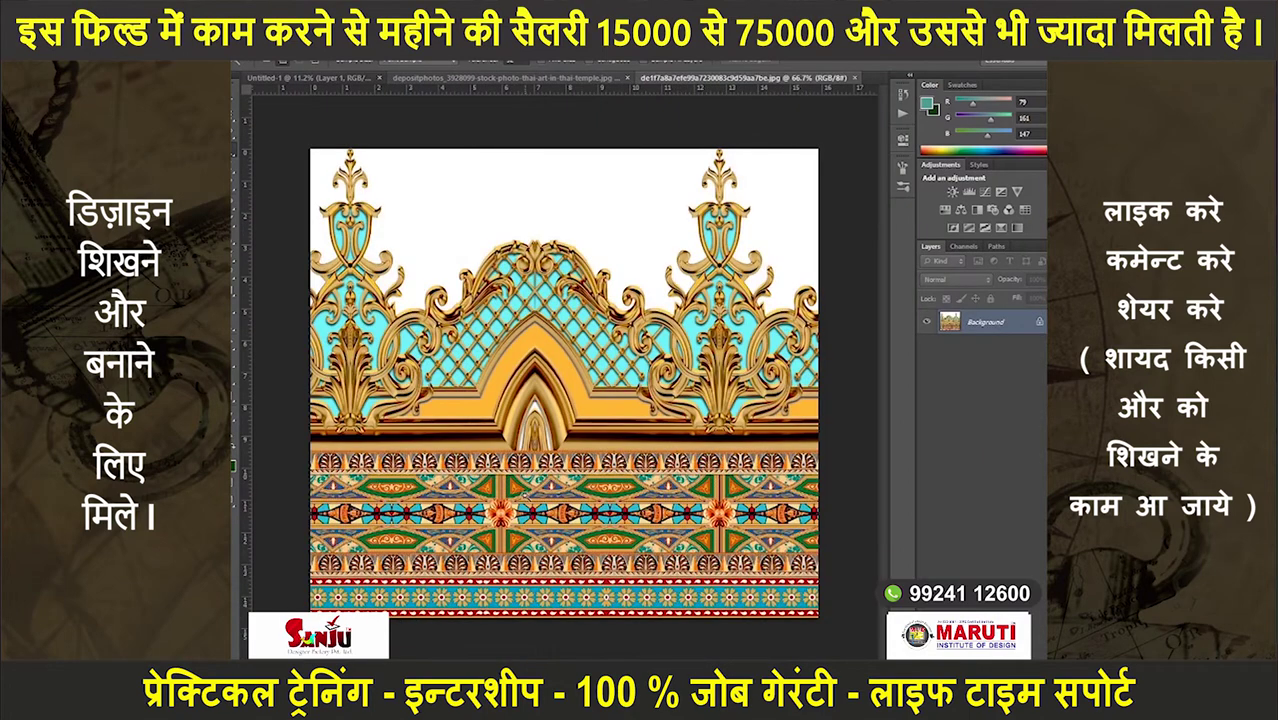
- Copy the whole arch ornament image and paste it into the kurti panel document
key("ctrl+a")
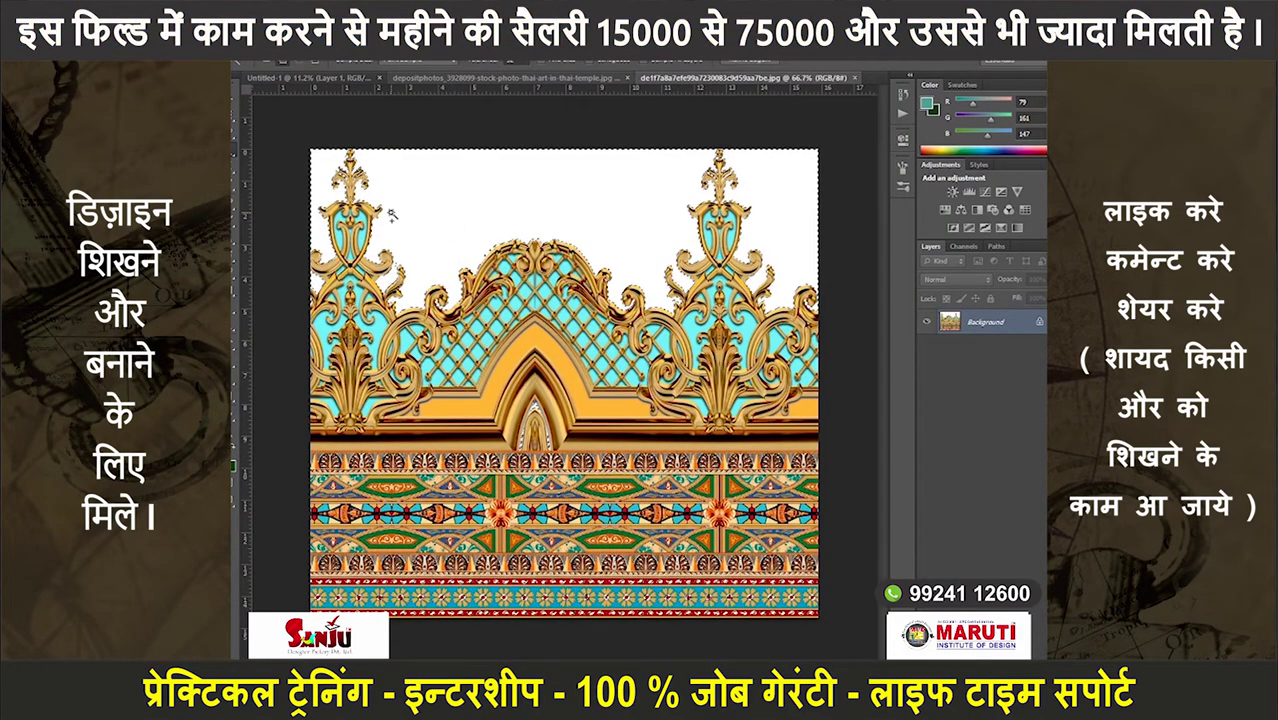
key("shift+F5")
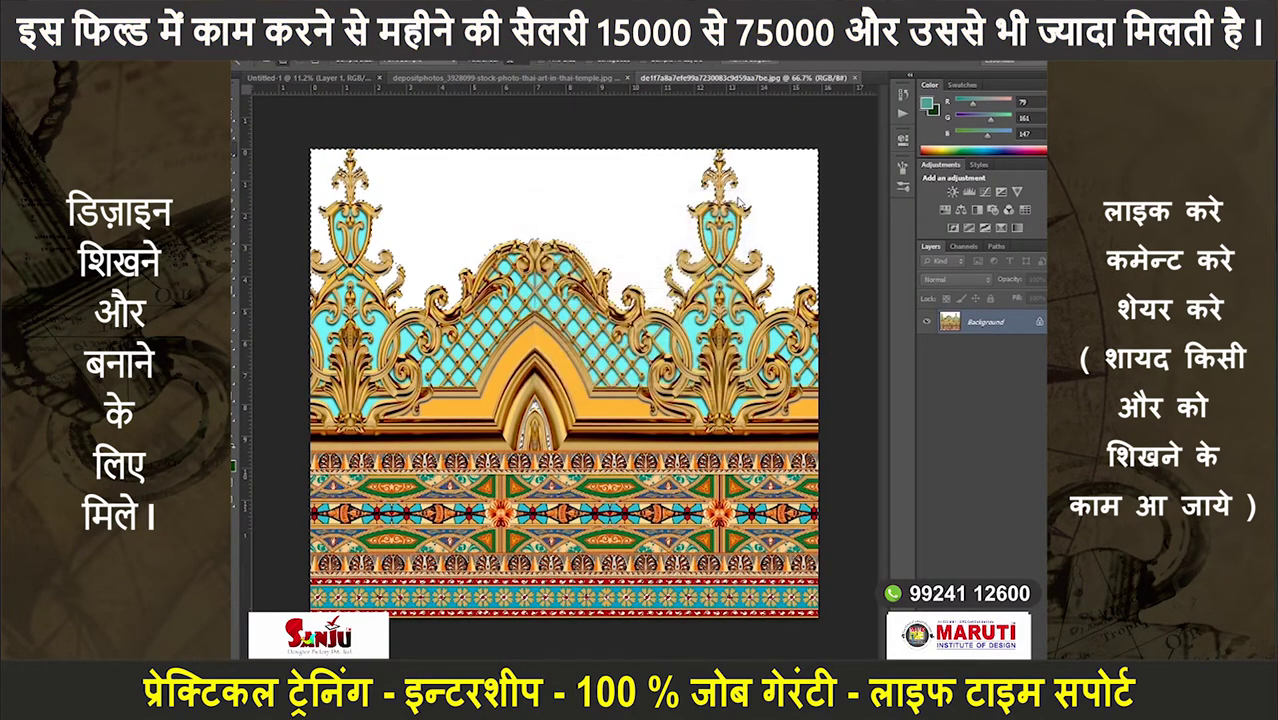
left_click(738, 197)
key("Escape")
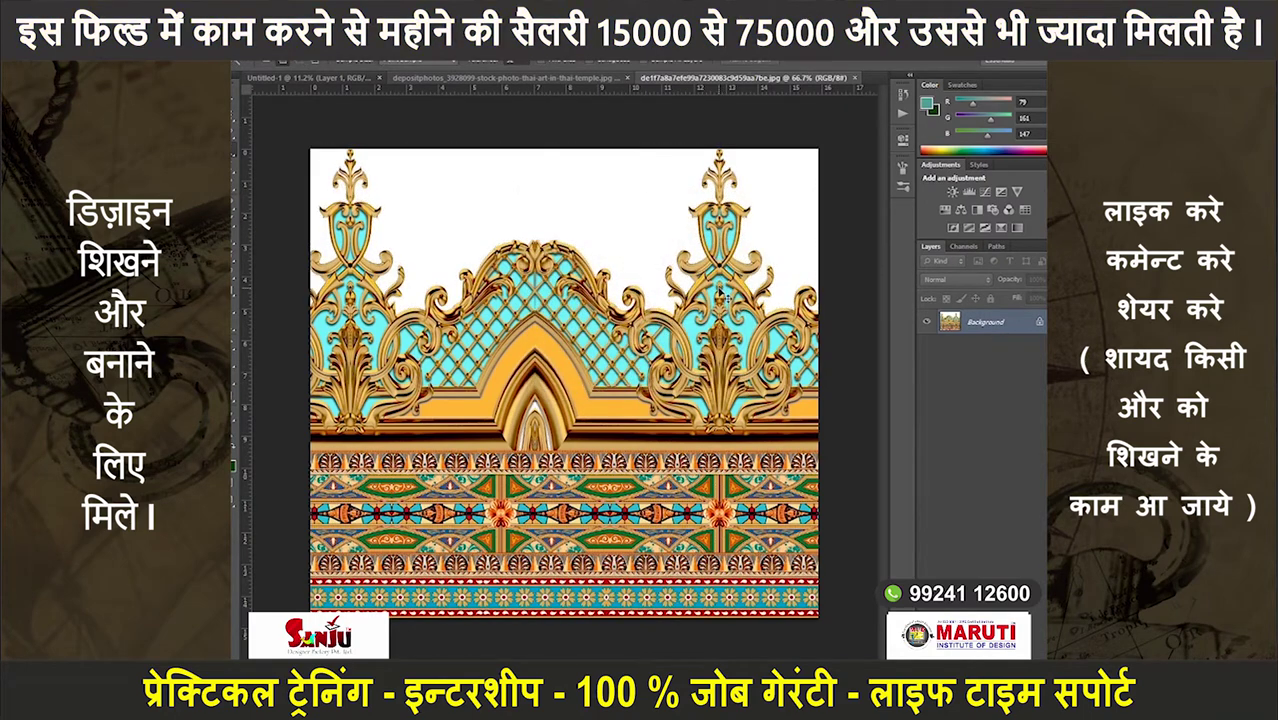
key("ctrl+Tab")
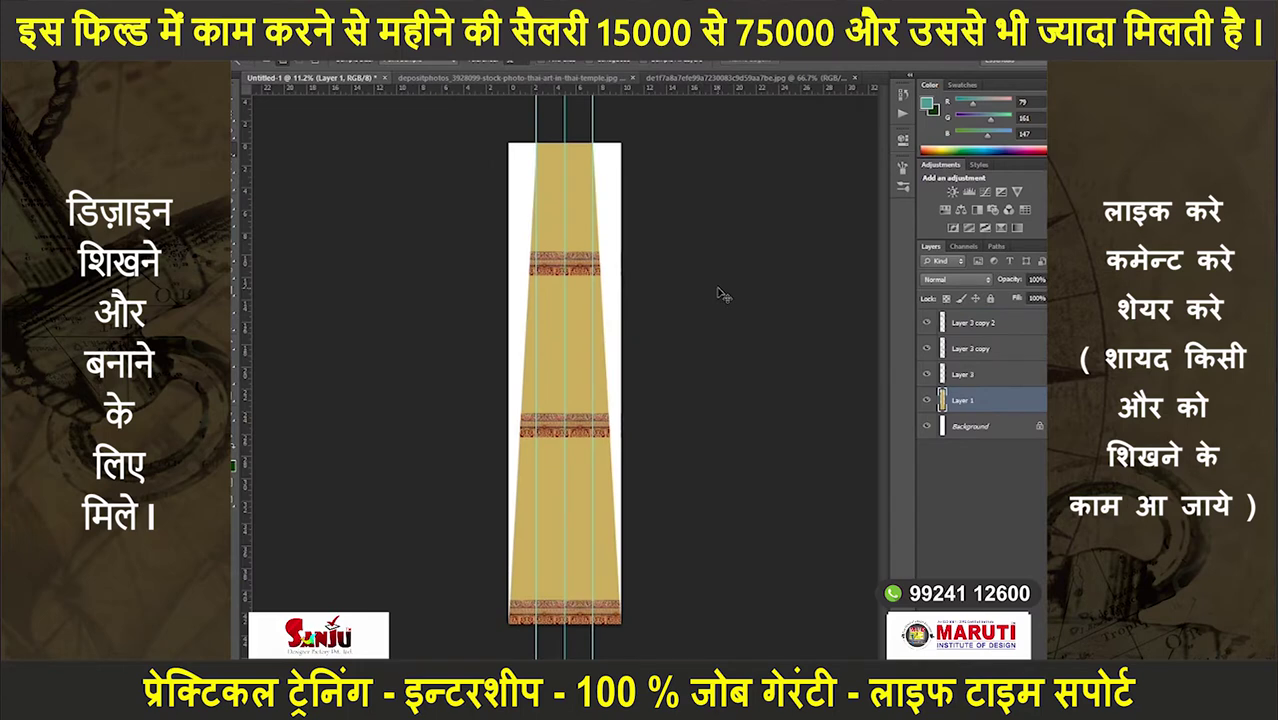
key("ctrl+v")
scroll(536, 360, "up", 5)
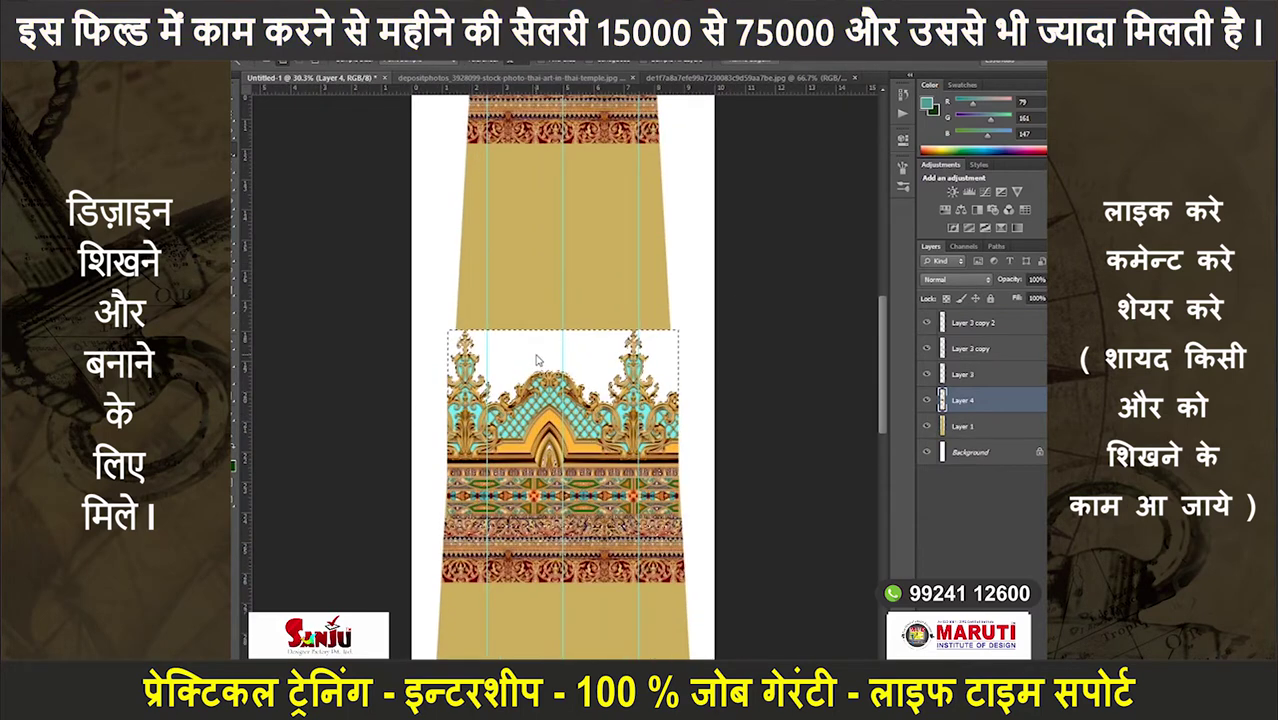
- Shrink the pasted arch ornament and select its lower patterned strip for removal
key("ctrl+t")
left_click_drag(672, 334, 622, 364)
key("Return")
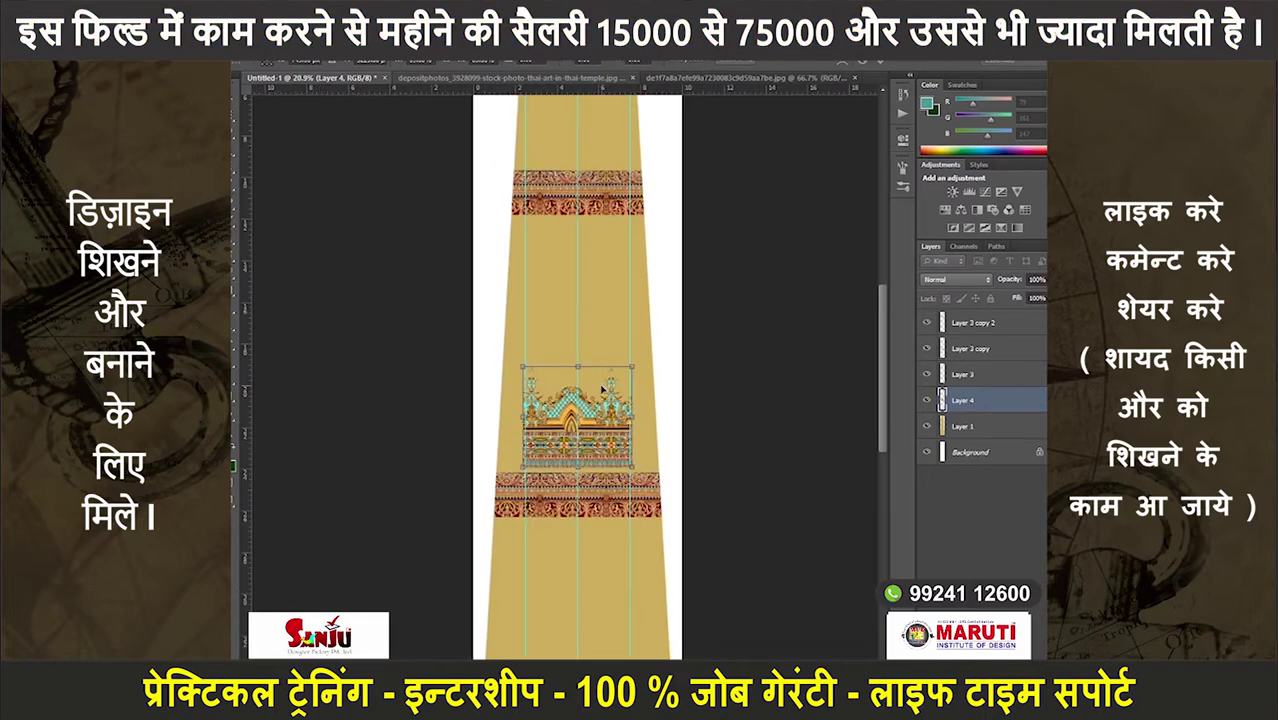
scroll(549, 456, "up", 4)
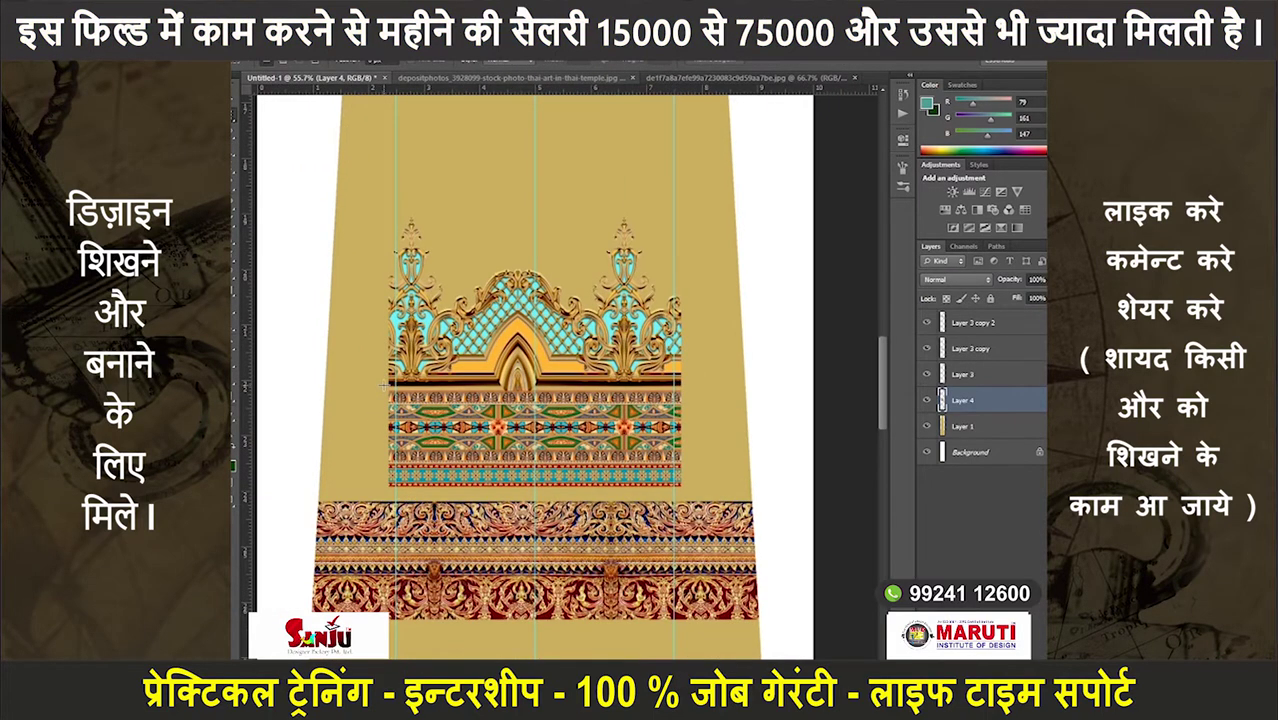
left_click_drag(388, 391, 742, 498)
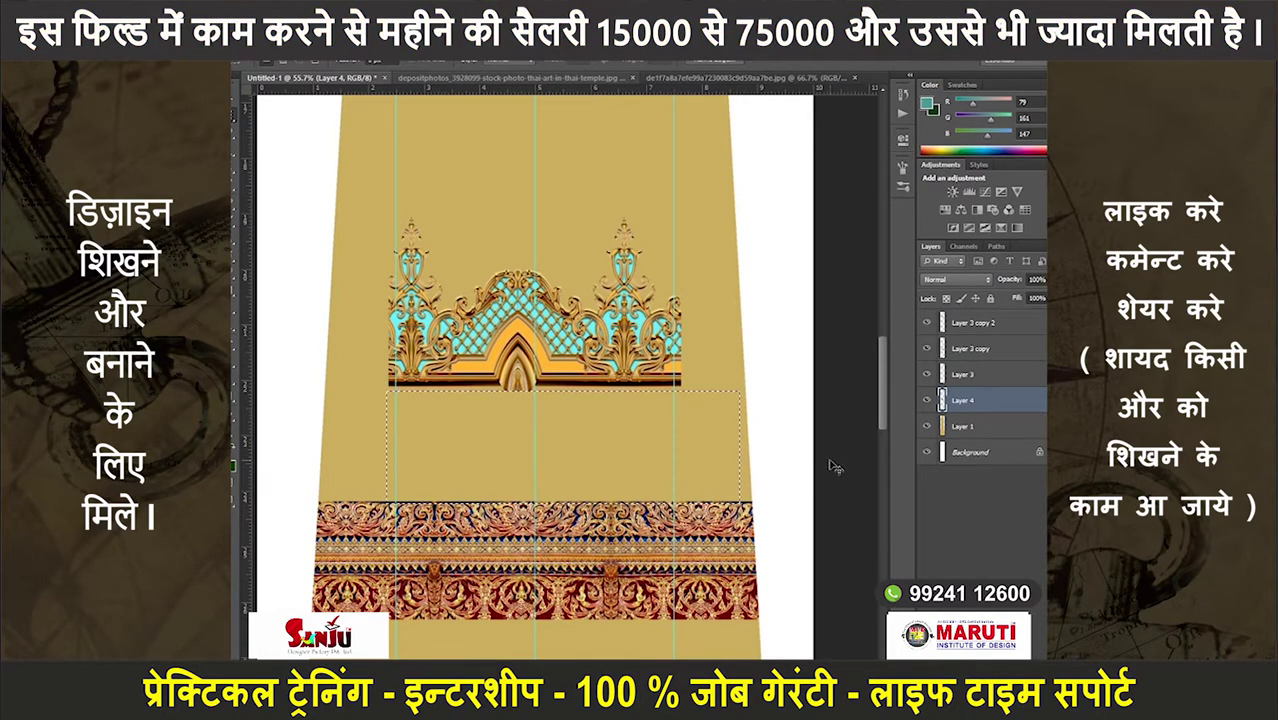
scroll(735, 293, "down", 5)
- Move the arch onto the bottom border, duplicate it rightward, and merge the copies
left_click_drag(735, 293, 733, 198)
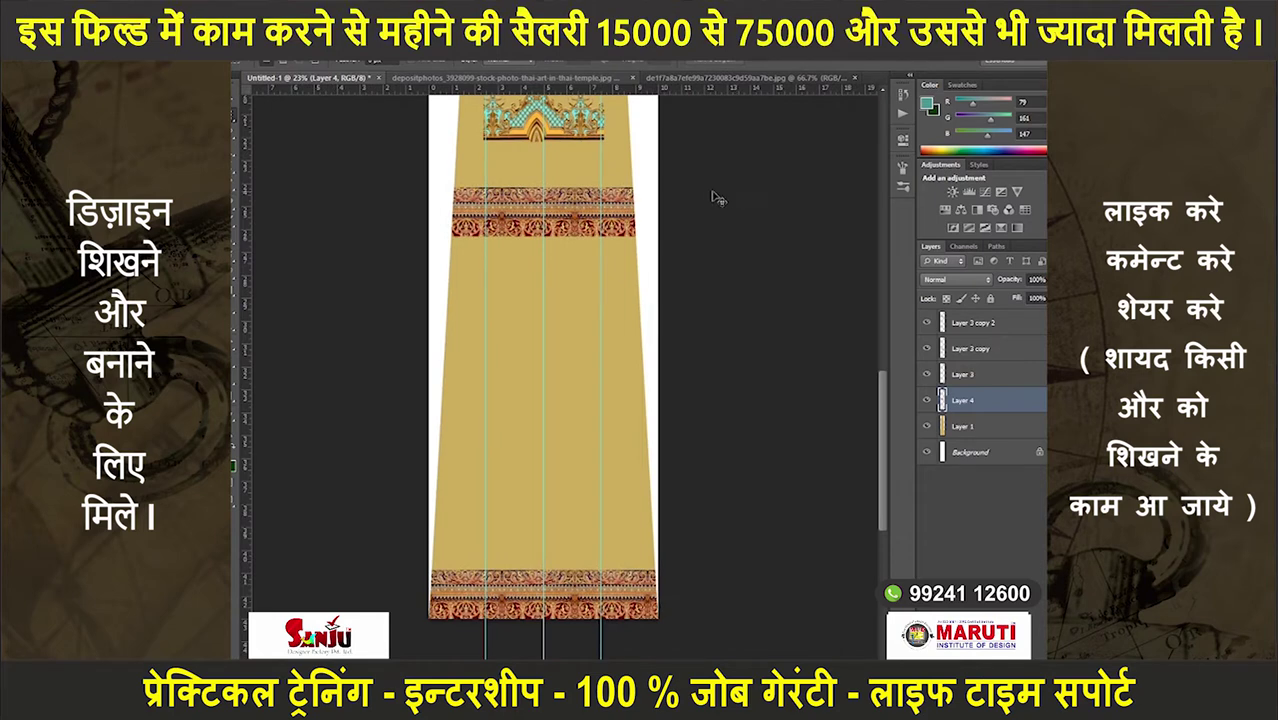
left_click_drag(577, 133, 519, 556)
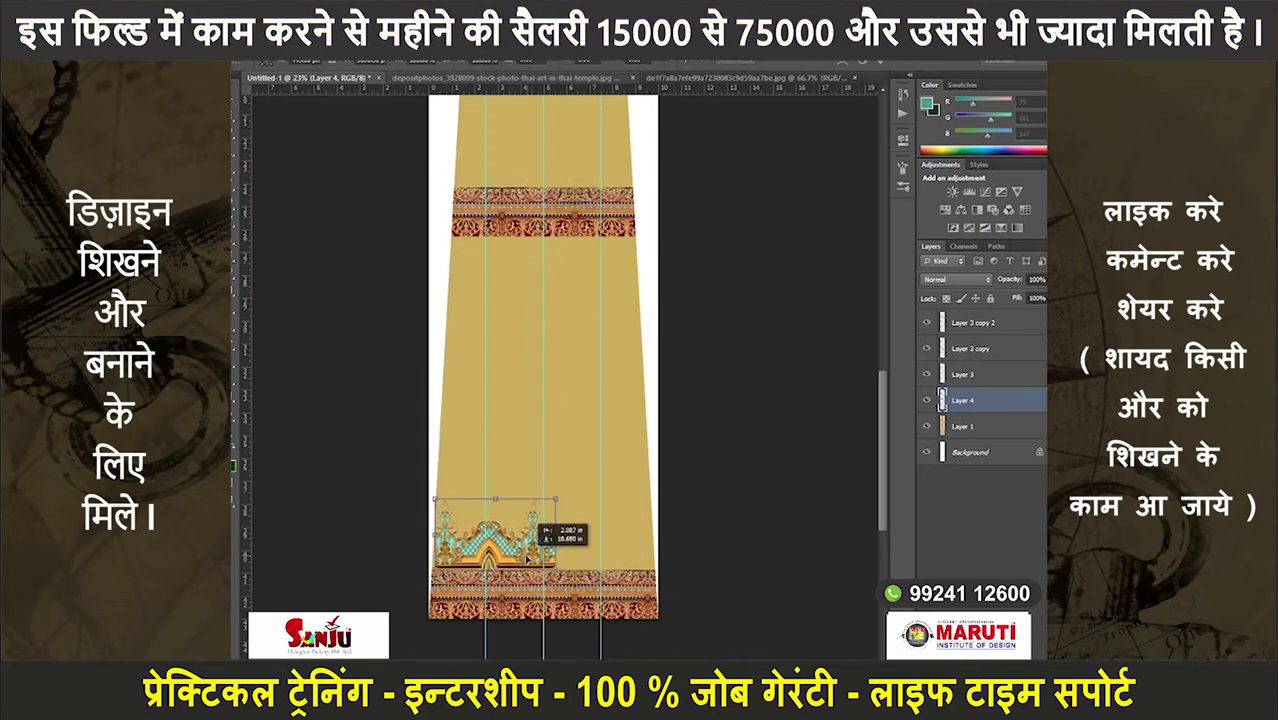
scroll(538, 556, "up", 5)
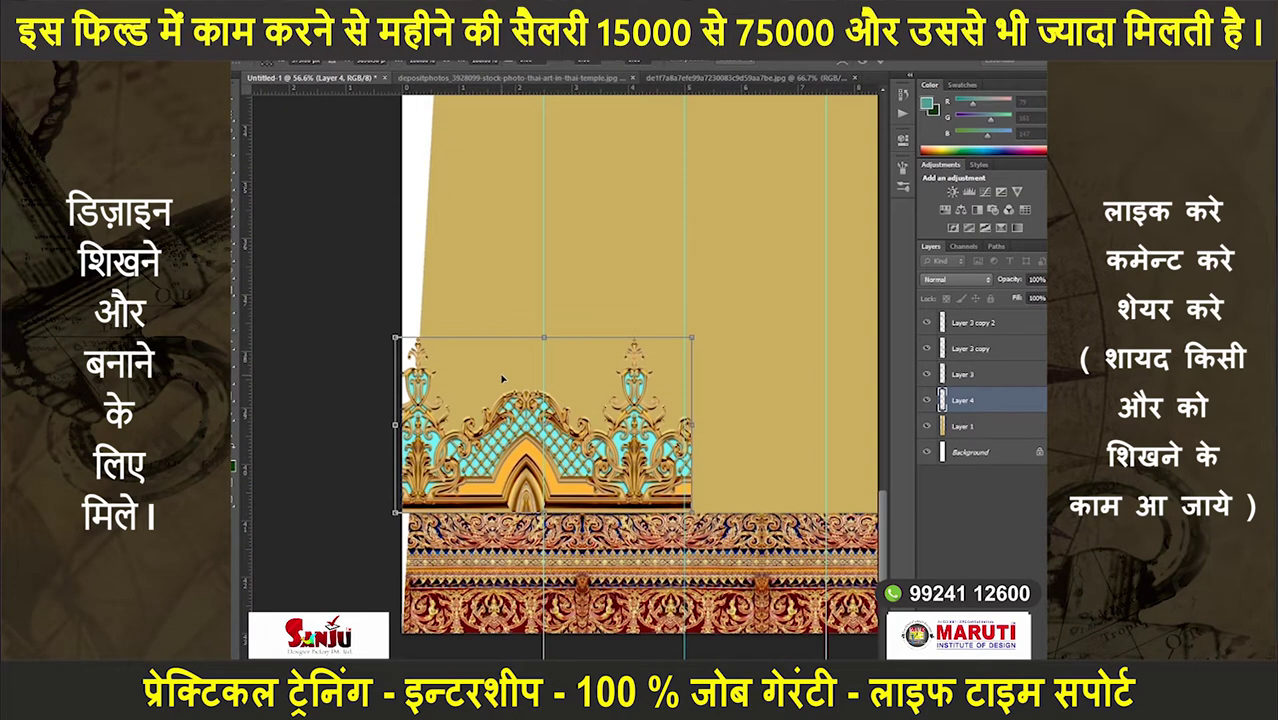
left_click_drag(507, 378, 522, 427)
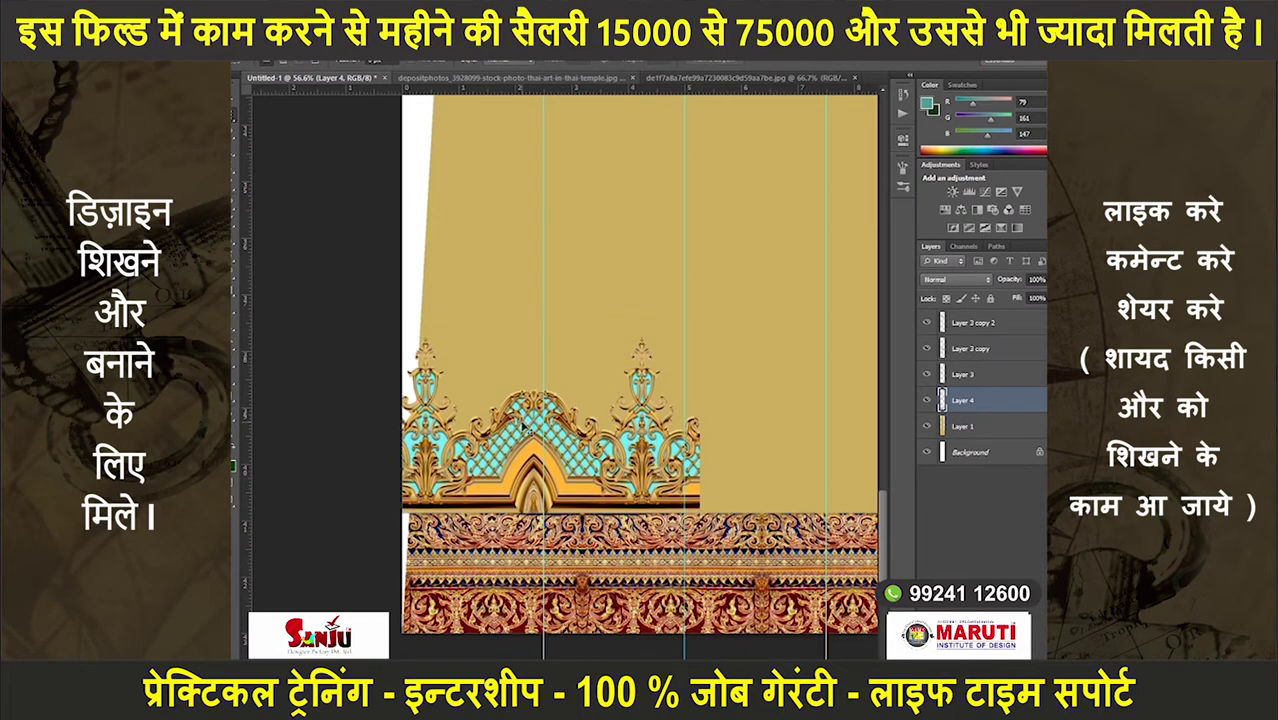
left_click_drag(515, 430, 691, 437)
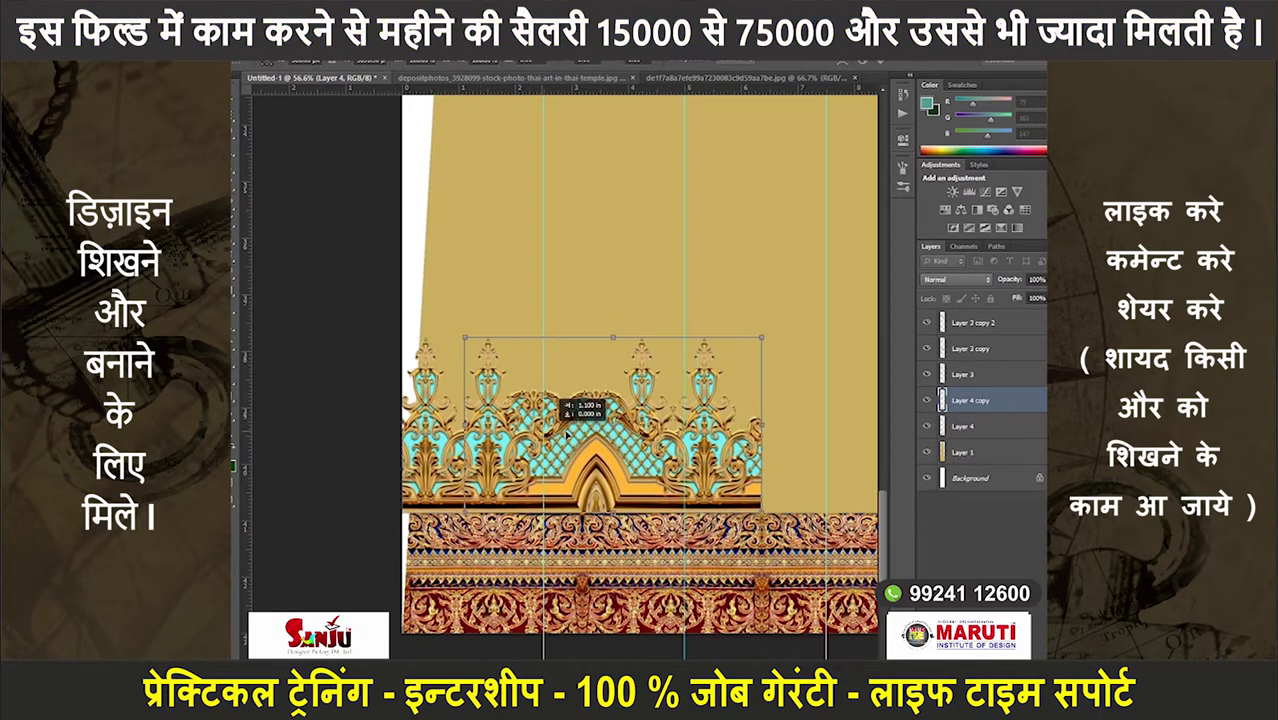
left_click_drag(691, 434, 732, 432)
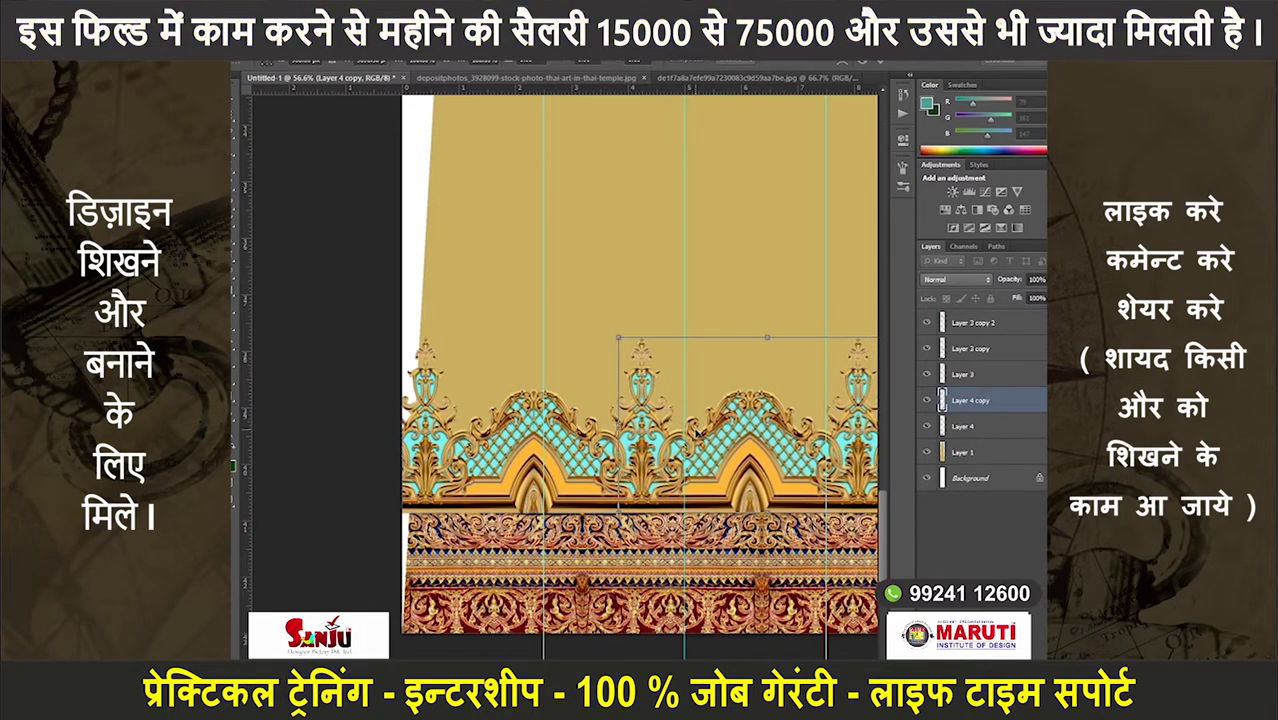
scroll(655, 450, "down", 3)
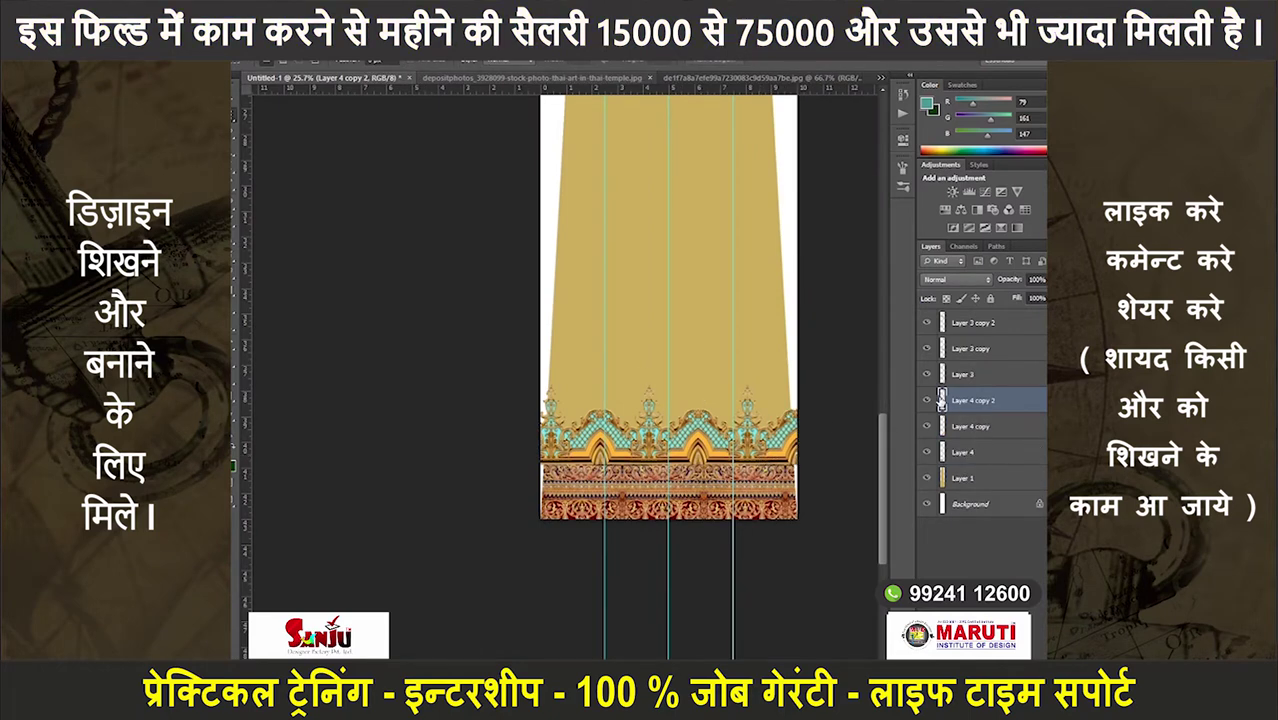
key("ctrl+e")
key("ctrl+e")
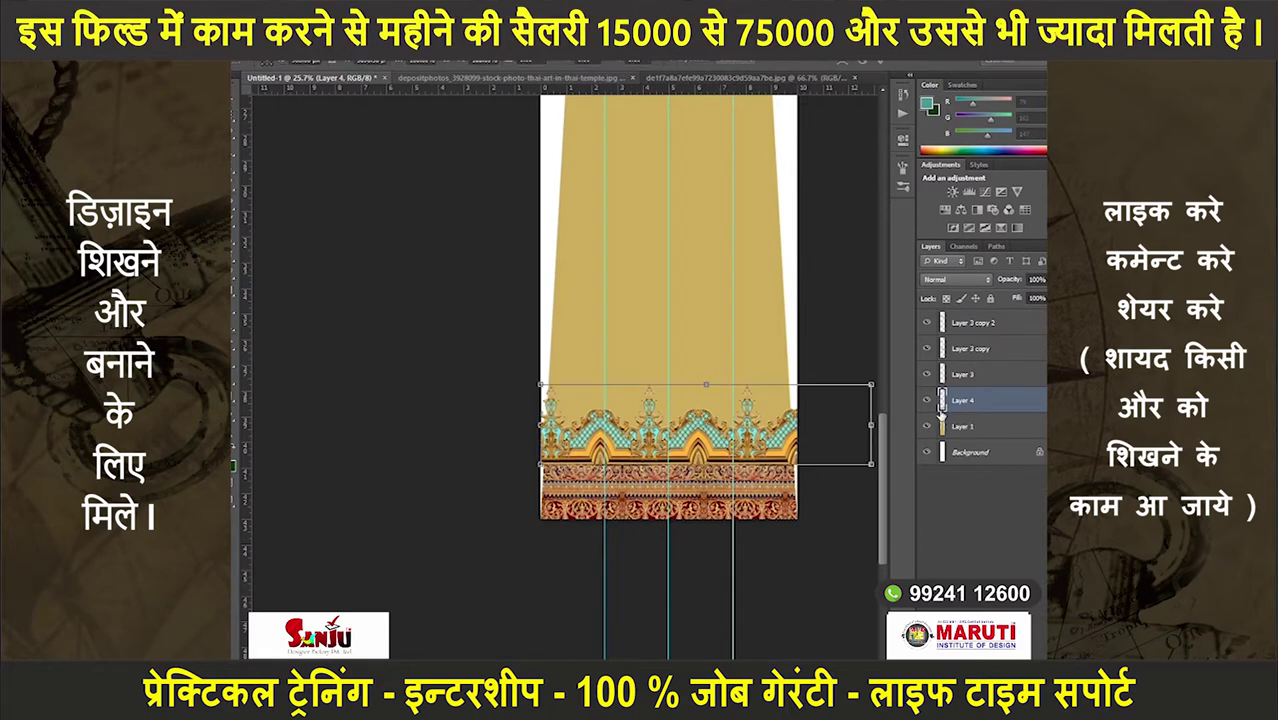
- Nudge the arch row into place and scale it to fit the hem width
left_click_drag(782, 433, 768, 433)
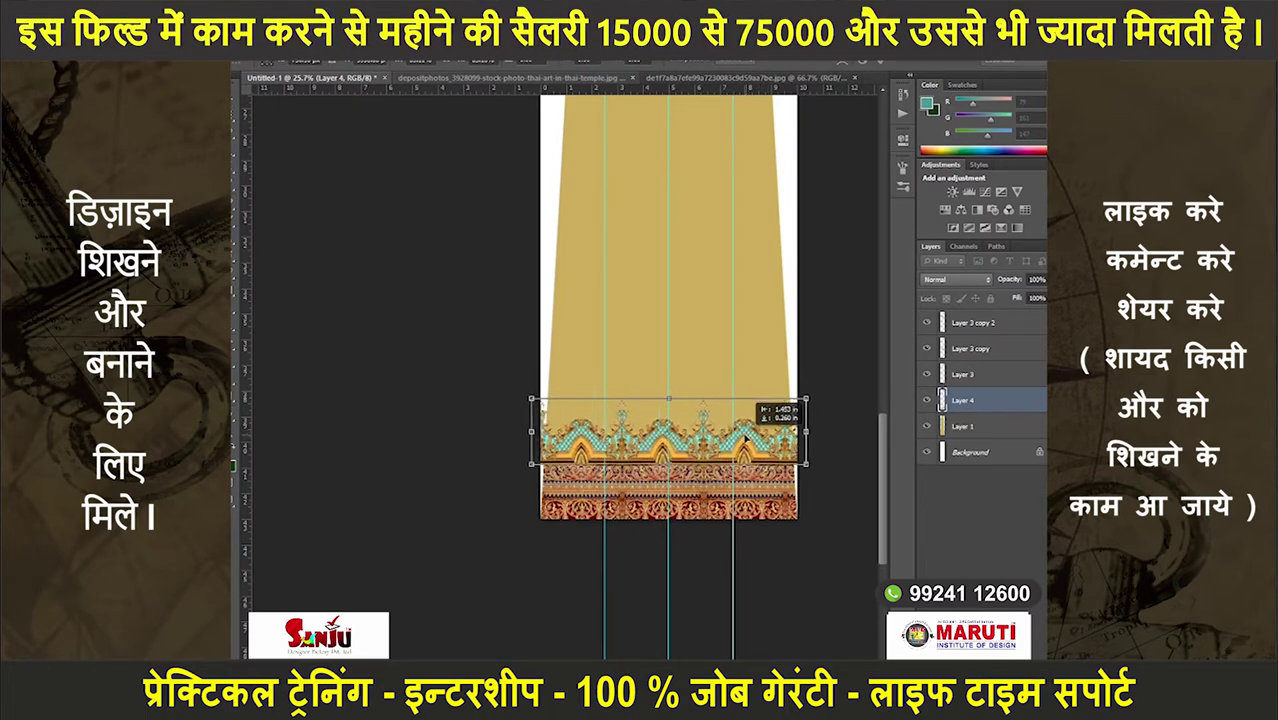
mouse_move(750, 439)
left_mouse_down()
mouse_move(716, 440)
mouse_move(755, 435)
left_mouse_up()
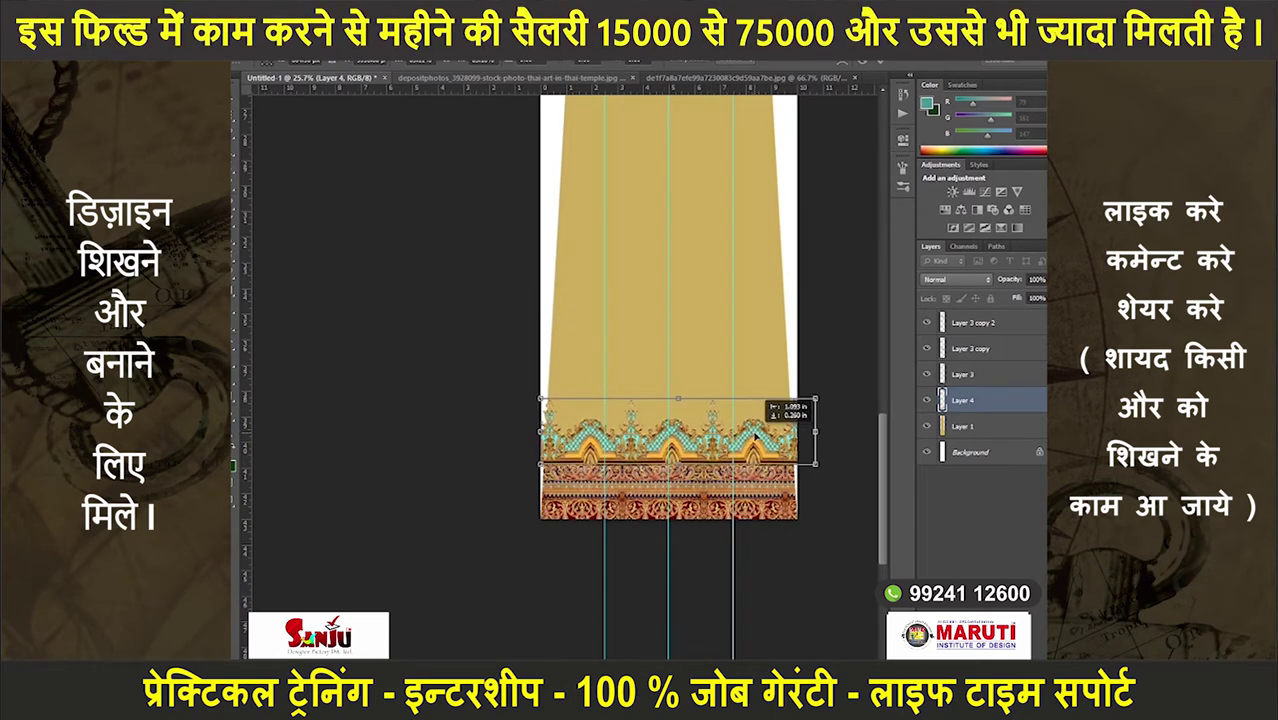
left_click_drag(755, 436, 760, 440)
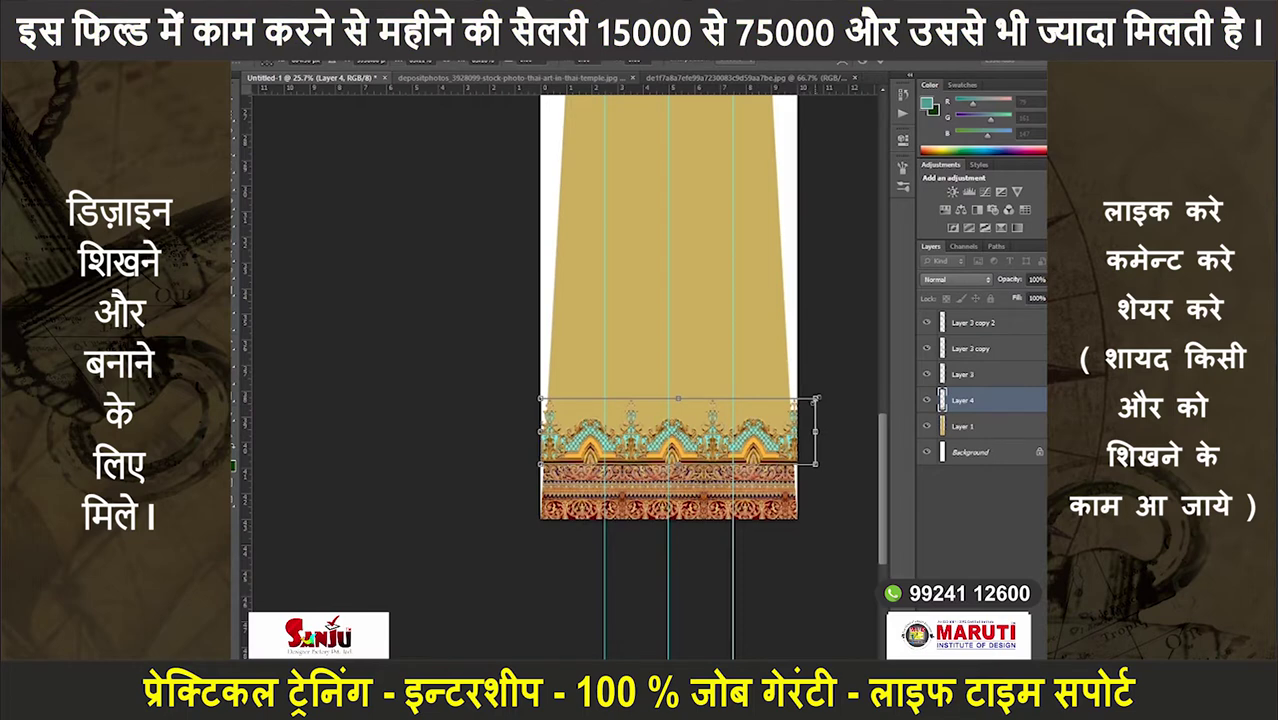
scroll(815, 400, "down", 1)
left_click_drag(813, 399, 810, 402)
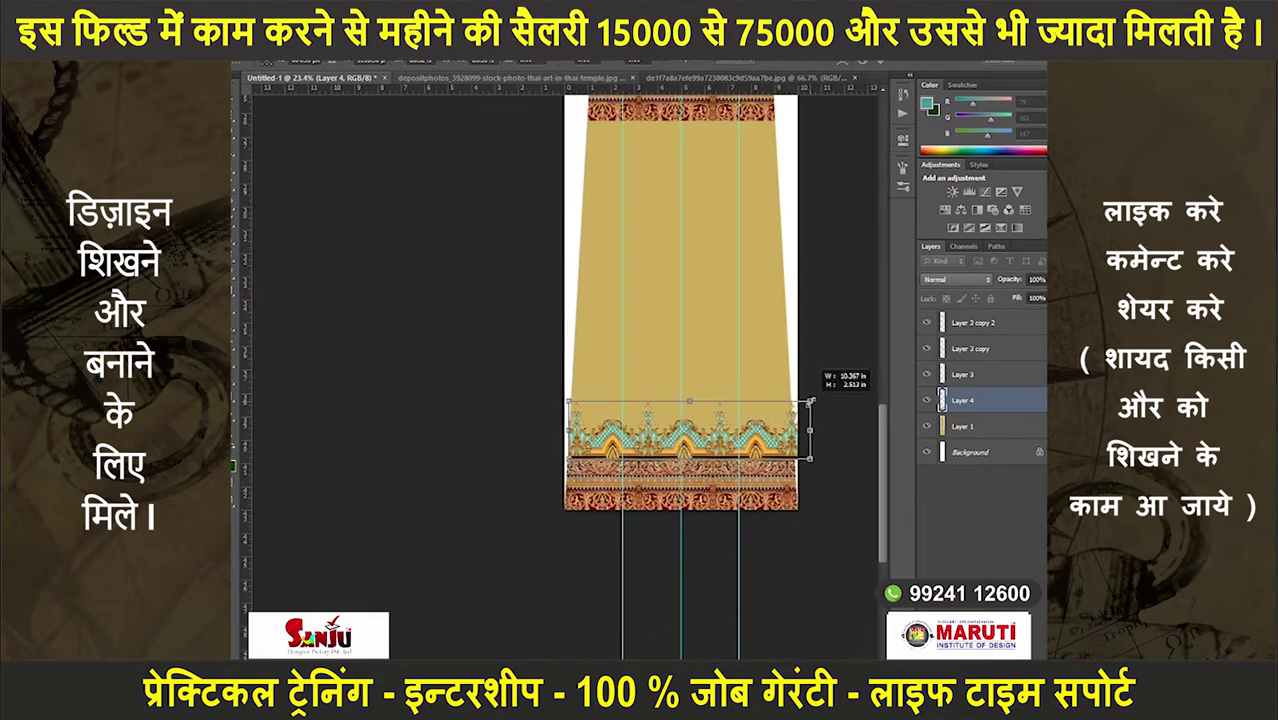
left_click_drag(810, 401, 751, 416)
scroll(745, 425, "down", 2)
scroll(751, 398, "down", 2)
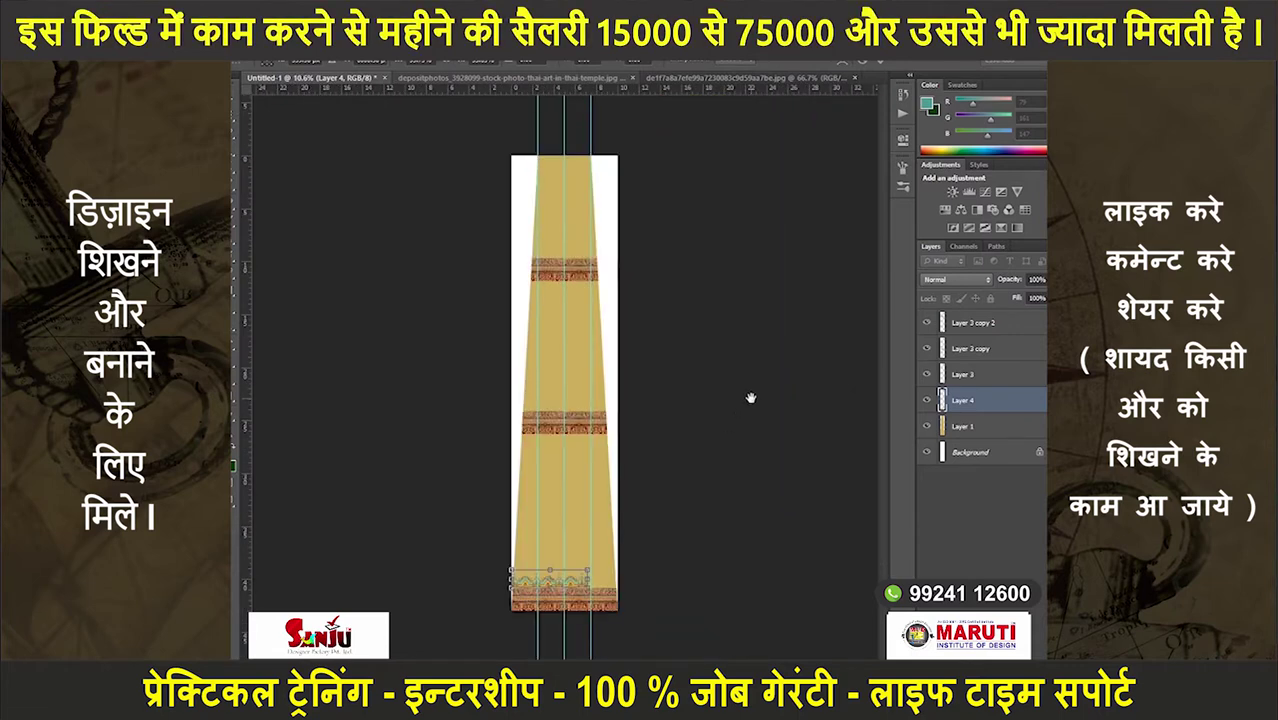
scroll(565, 517, "up", 2)
scroll(571, 471, "up", 3)
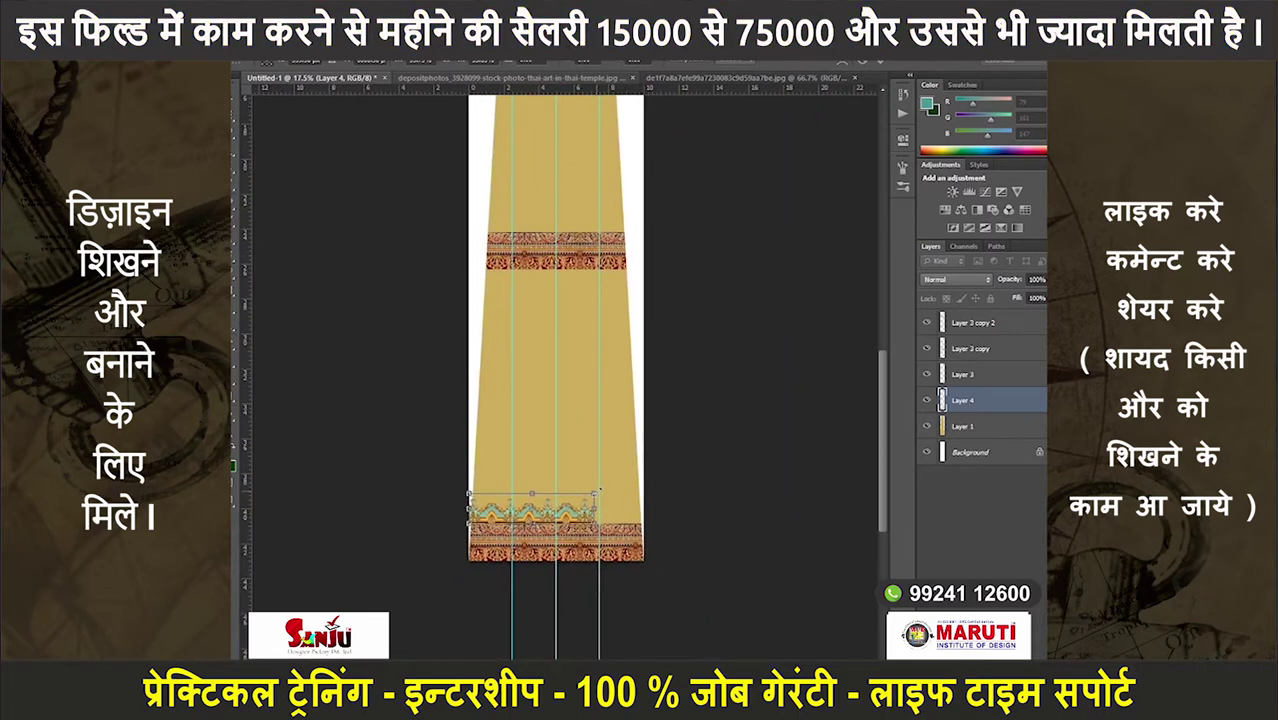
left_click_drag(597, 493, 573, 500)
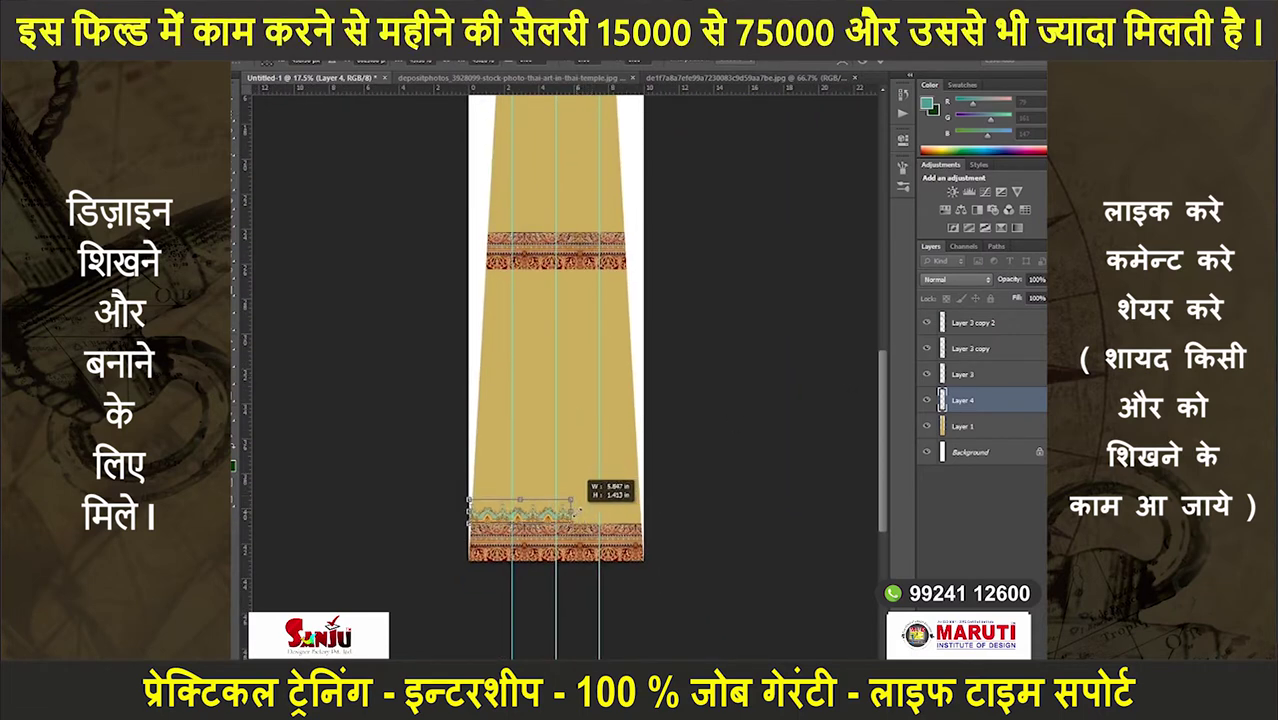
left_click_drag(567, 503, 573, 497)
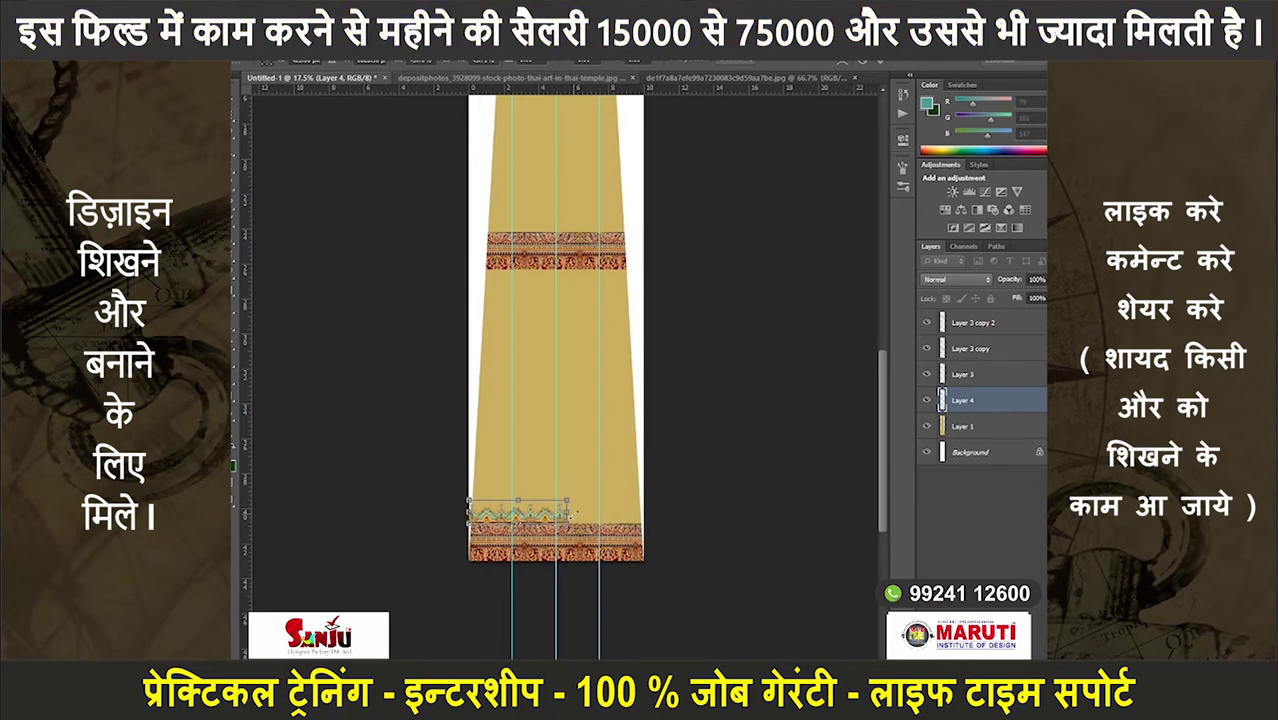
scroll(569, 514, "up", 2)
scroll(571, 518, "up", 5)
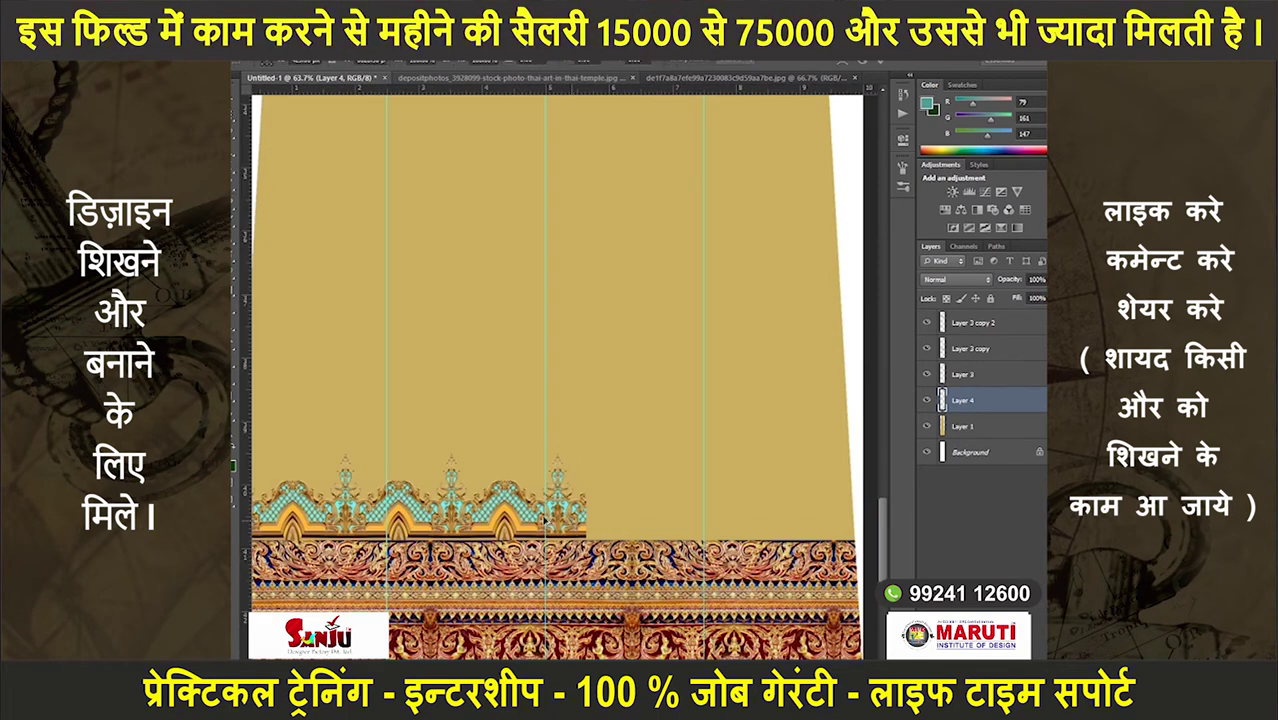
- Duplicate the arch row further right along the bottom border and merge it into Layer 4
mouse_move(566, 523)
left_mouse_down()
mouse_move(727, 503)
mouse_move(663, 508)
left_mouse_up()
scroll(569, 481, "up", 3)
scroll(569, 481, "up", 3)
scroll(568, 478, "down", 3)
scroll(568, 478, "down", 5)
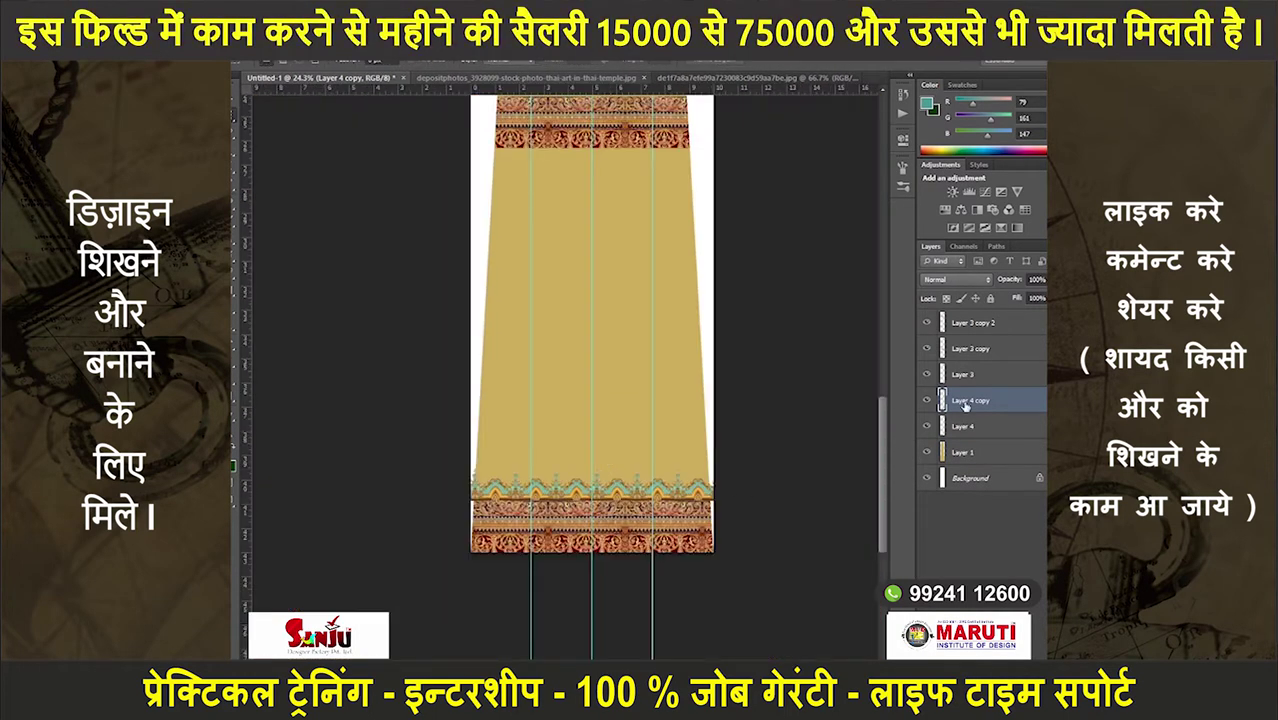
key("ctrl+e")
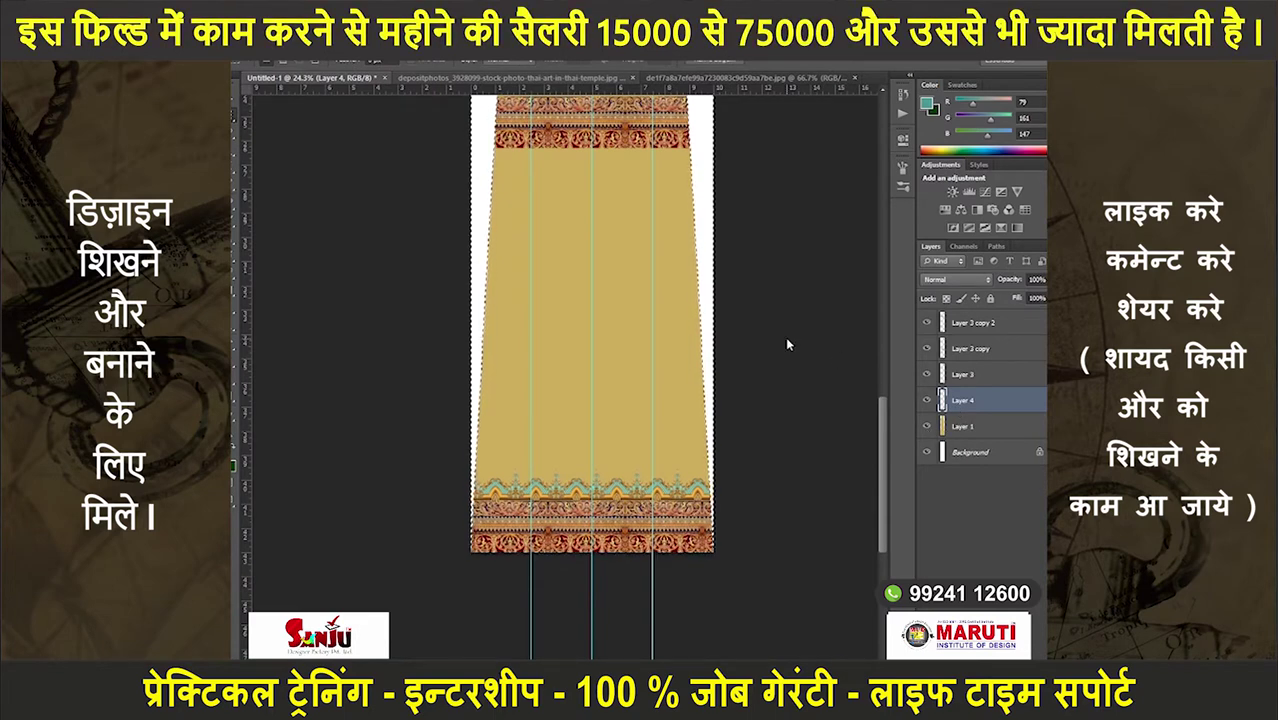
- Duplicate the arch ornament onto the middle border and delete the part outside the tan panel
scroll(738, 368, "down", 1)
left_click_drag(740, 374, 722, 457)
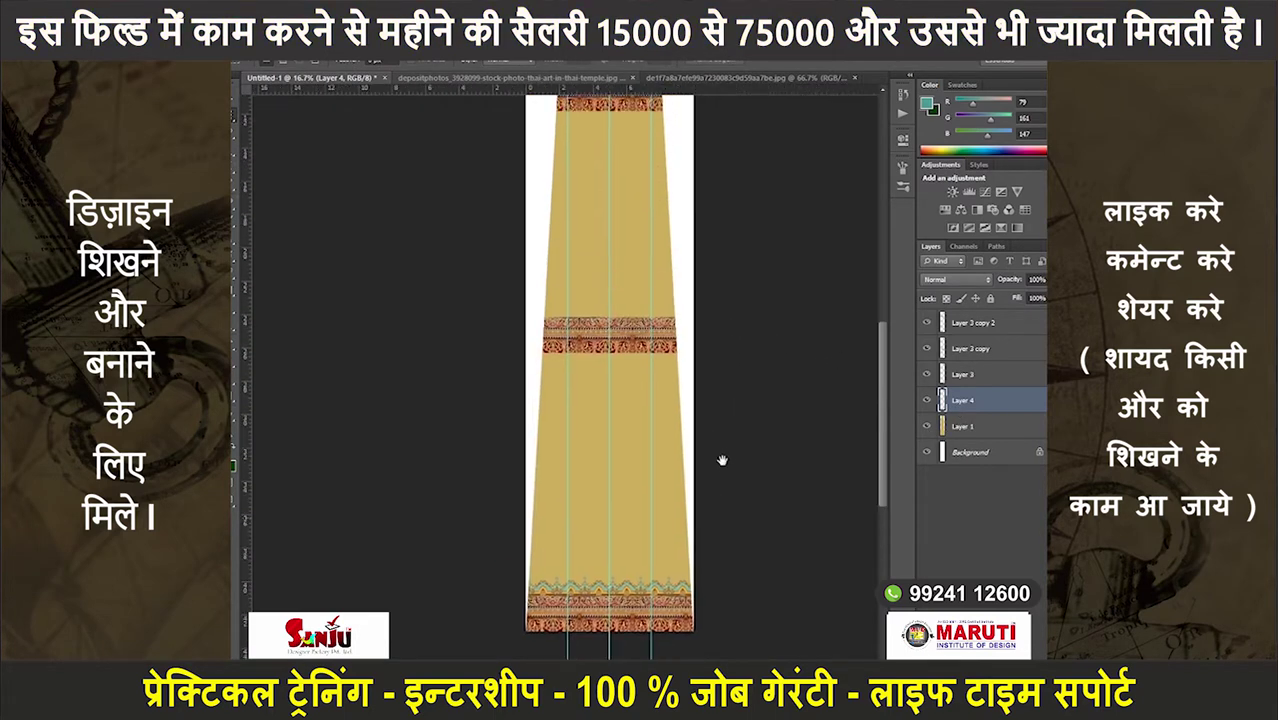
key("ctrl+t")
left_click_drag(578, 586, 598, 412)
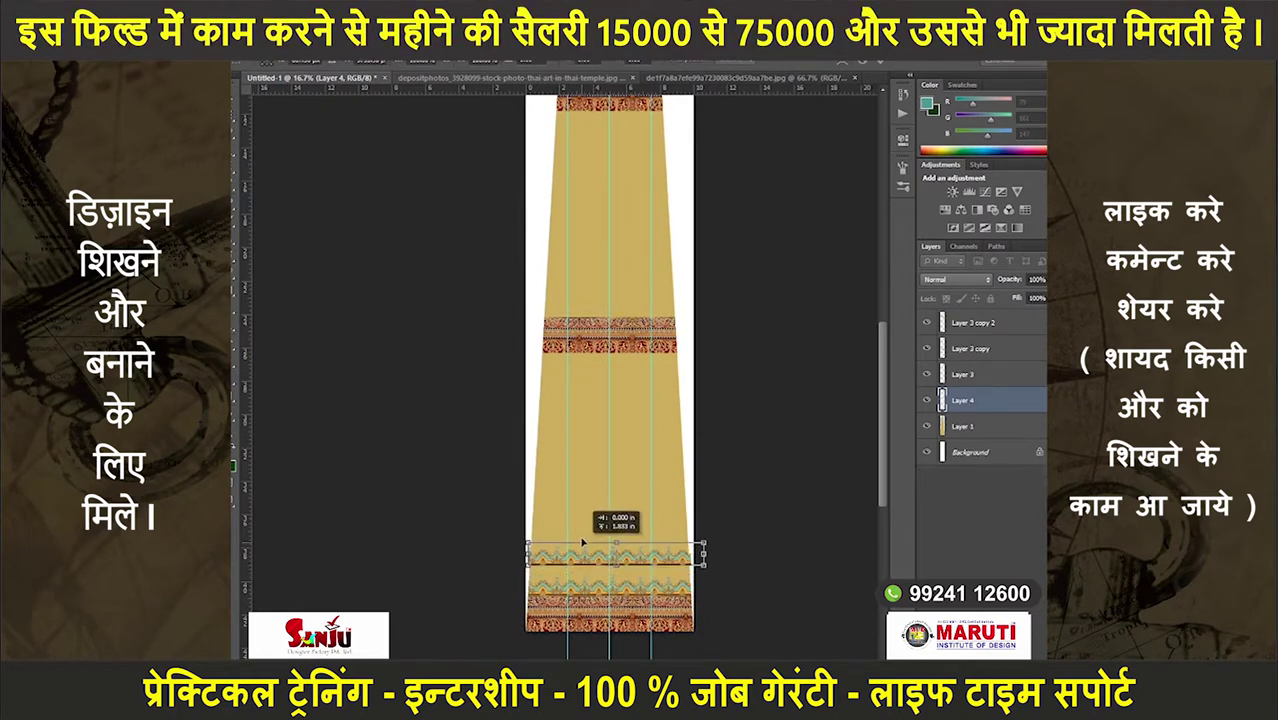
left_click_drag(607, 332, 607, 295)
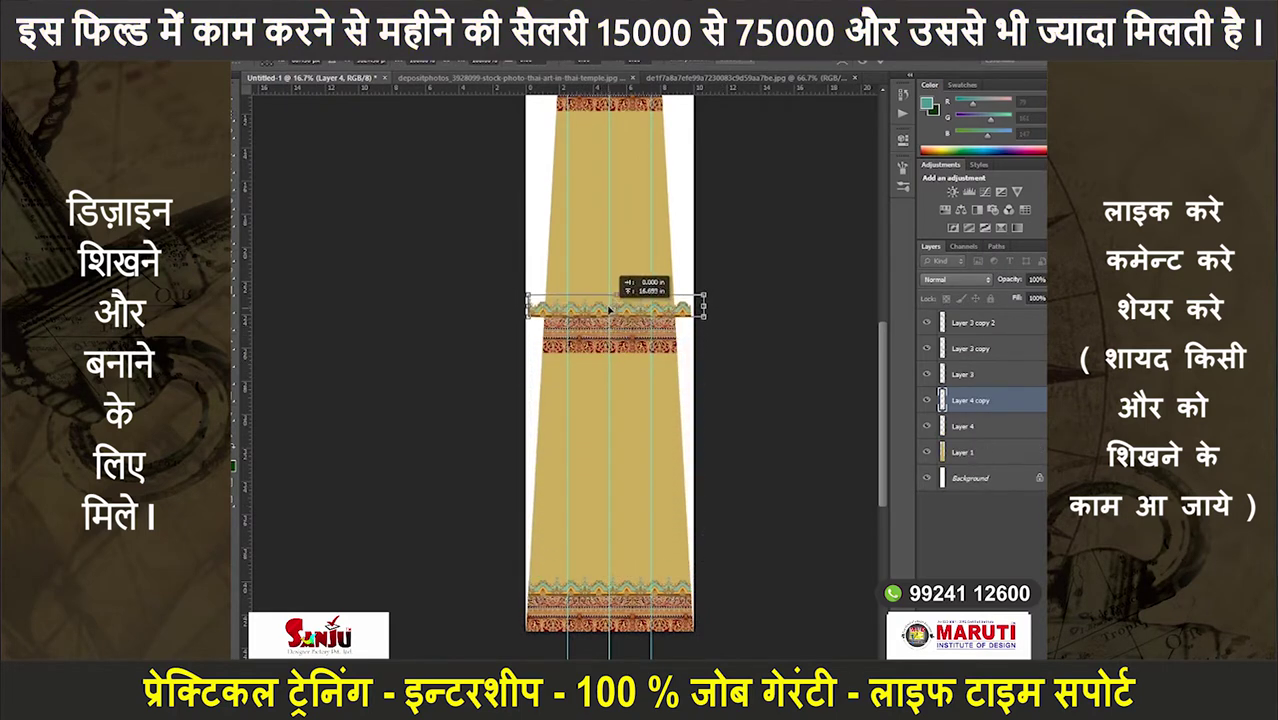
scroll(607, 300, "up", 3)
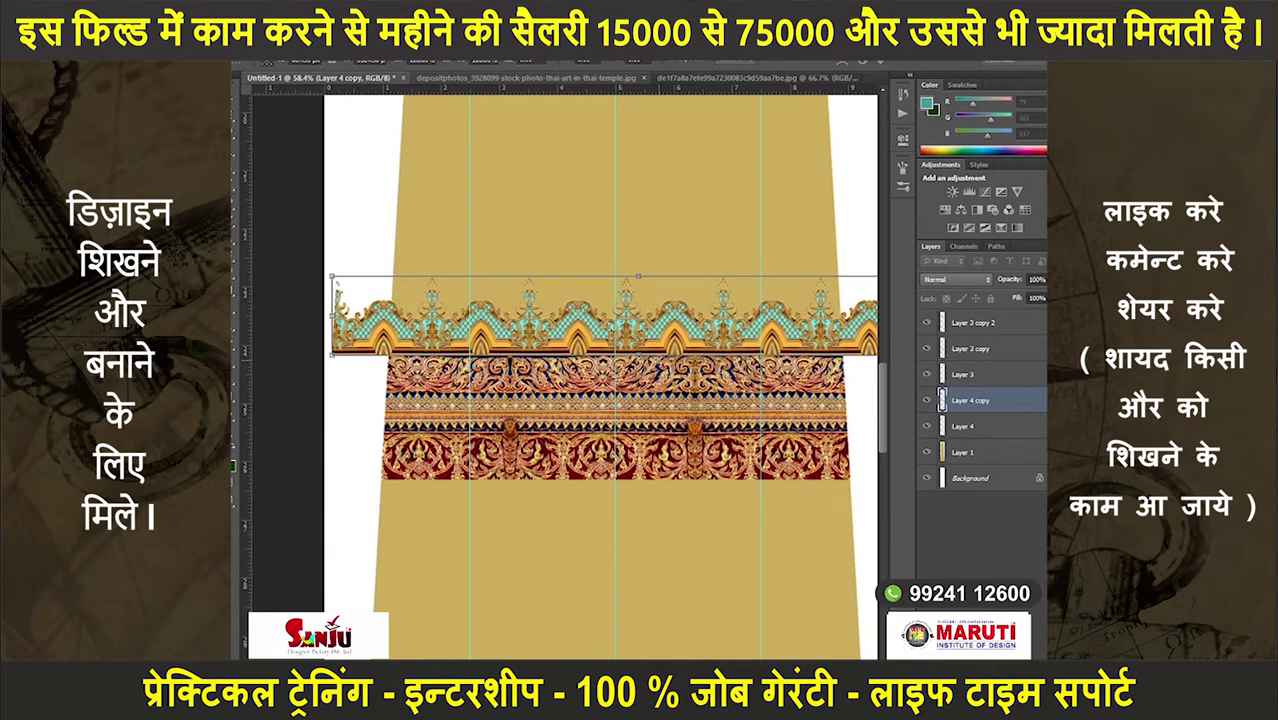
key("Return")
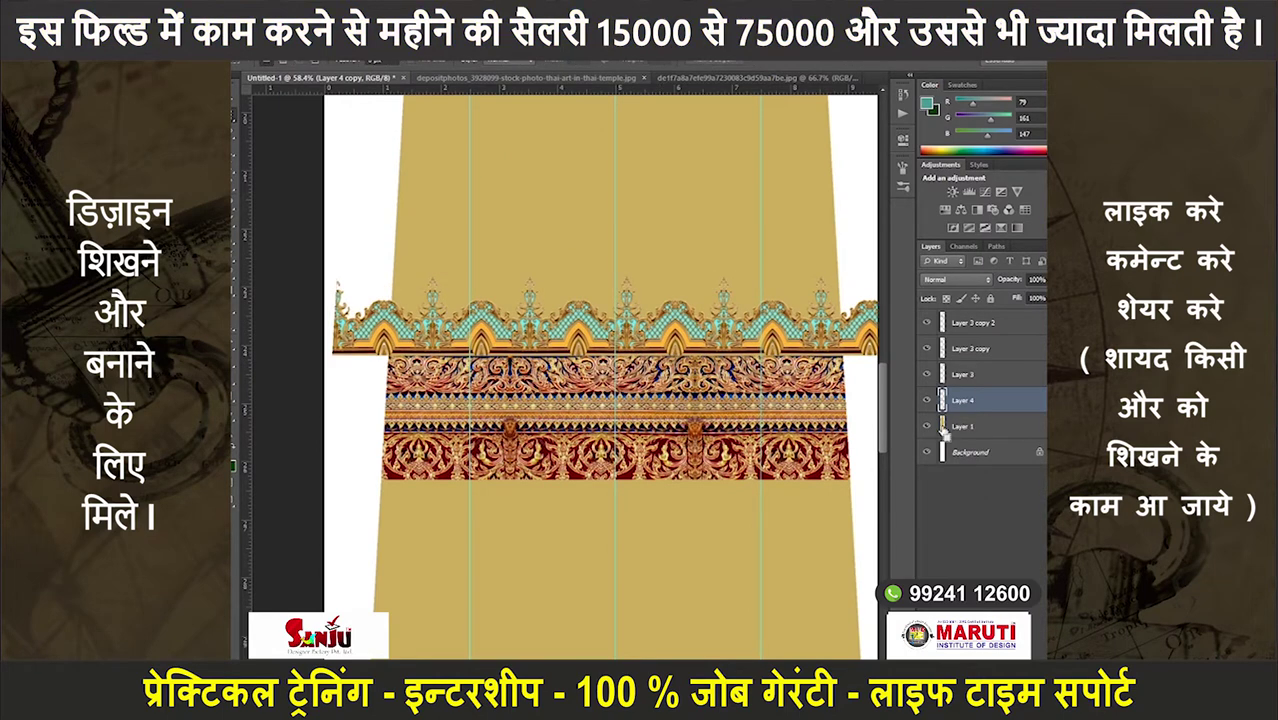
left_click(942, 452, "ctrl")
key("ctrl+shift+i")
key("Delete")
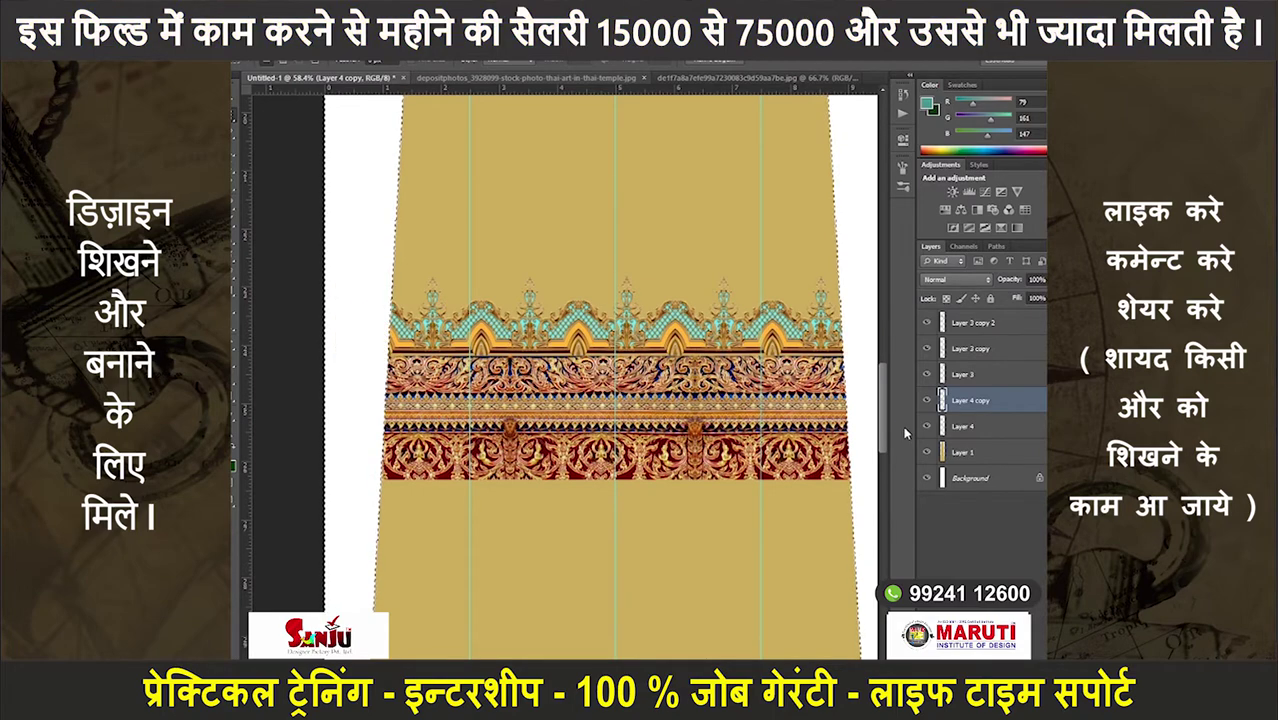
- Place another arch copy on the upper border and delete its overflow beyond the panel
scroll(905, 432, "down", 3)
scroll(688, 435, "down", 5)
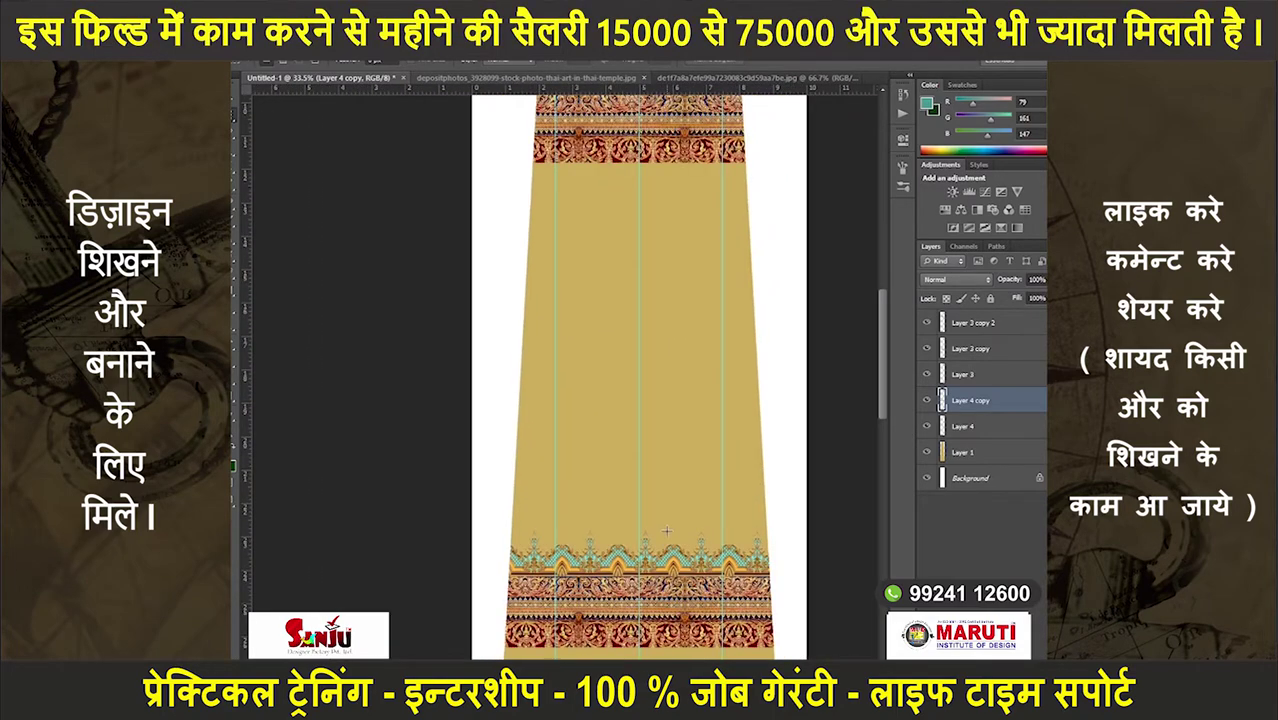
scroll(688, 435, "down", 2)
scroll(690, 445, "down", 1)
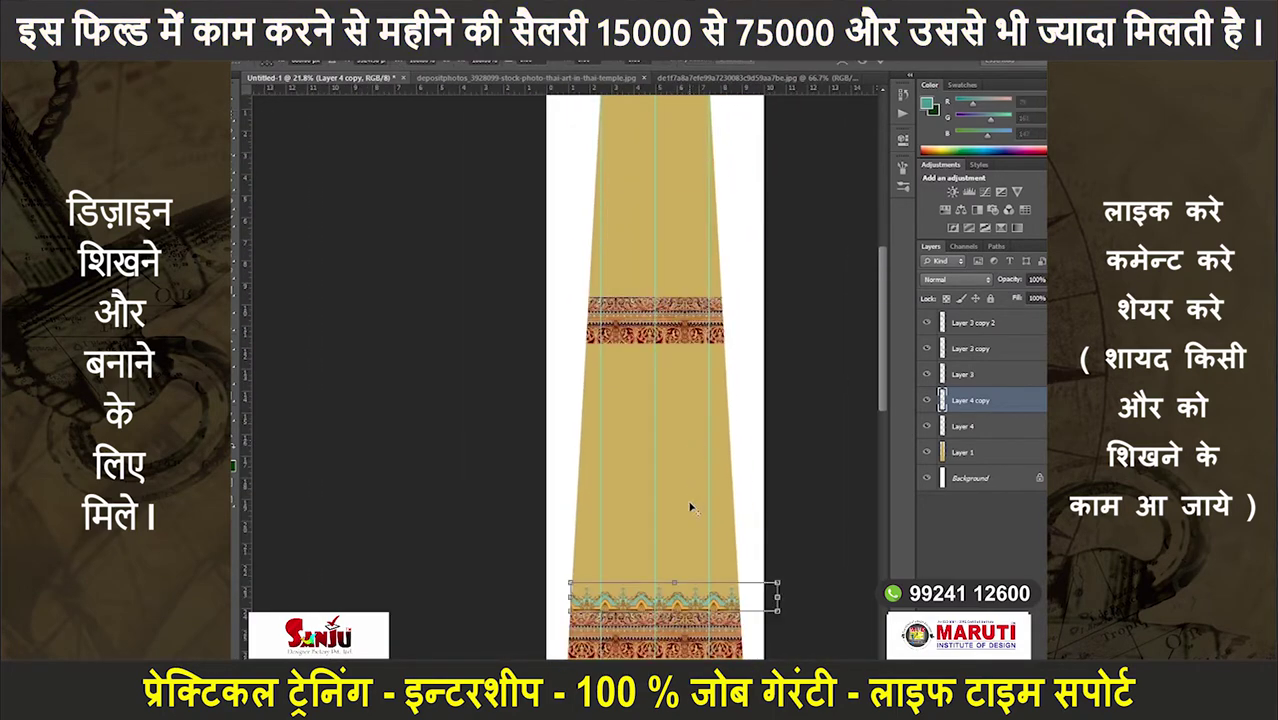
left_click_drag(693, 597, 700, 330)
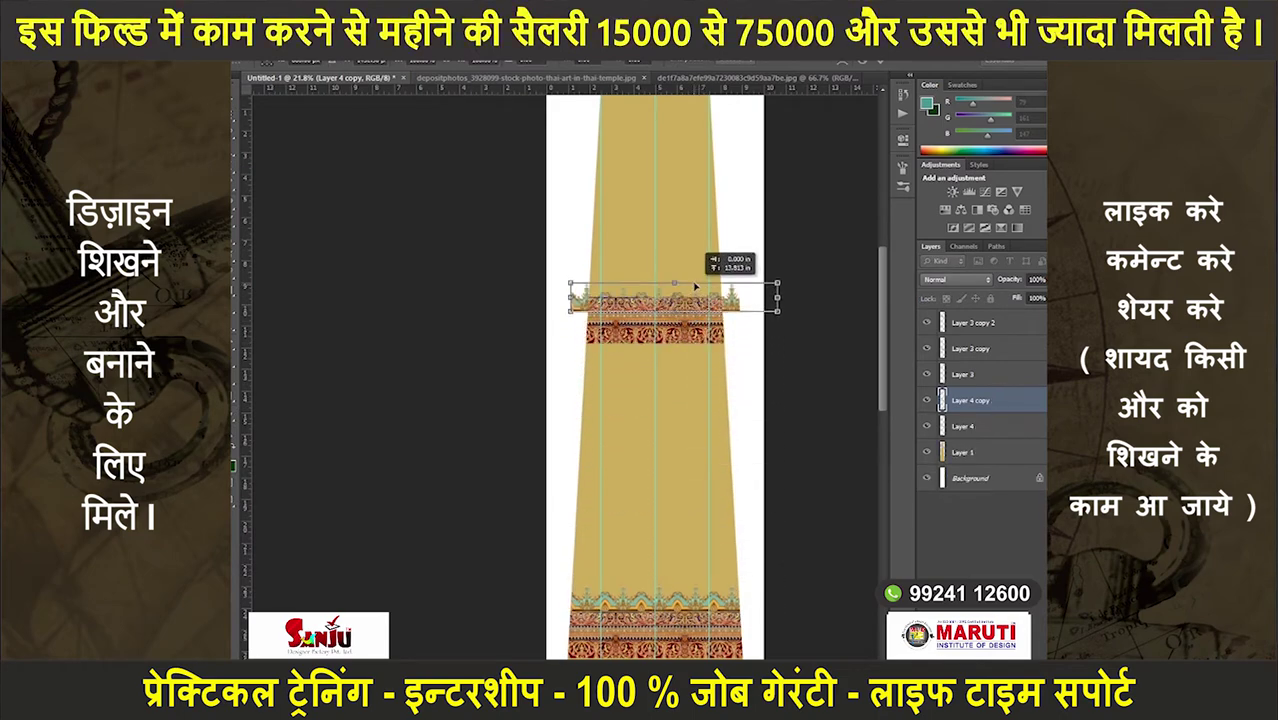
scroll(695, 288, "up", 5)
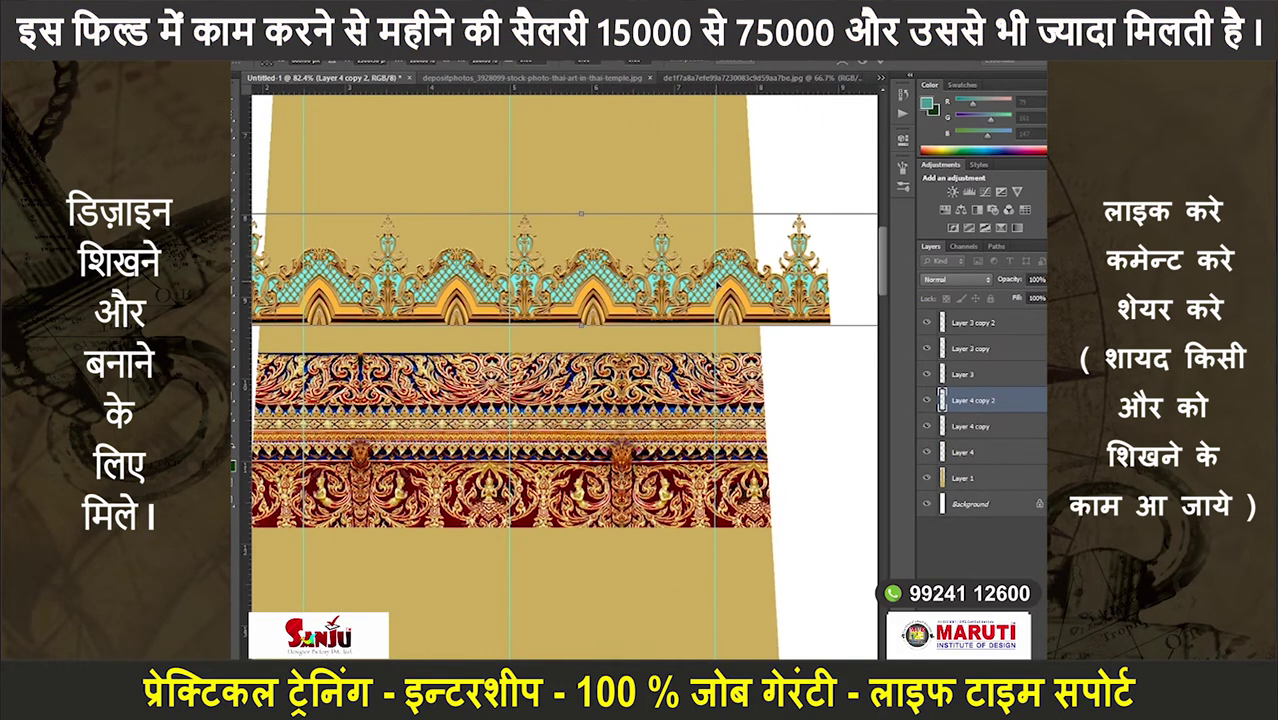
left_click_drag(717, 283, 690, 312)
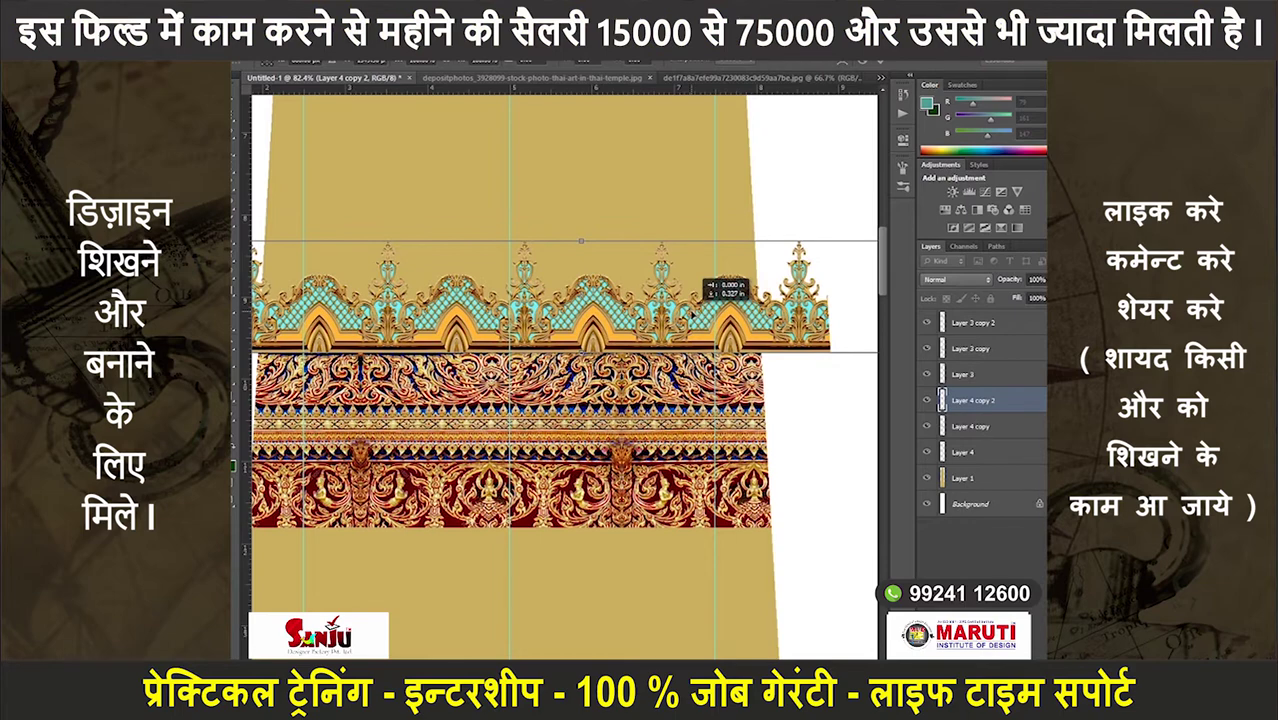
left_click_drag(690, 312, 690, 312)
left_click(941, 479, "ctrl")
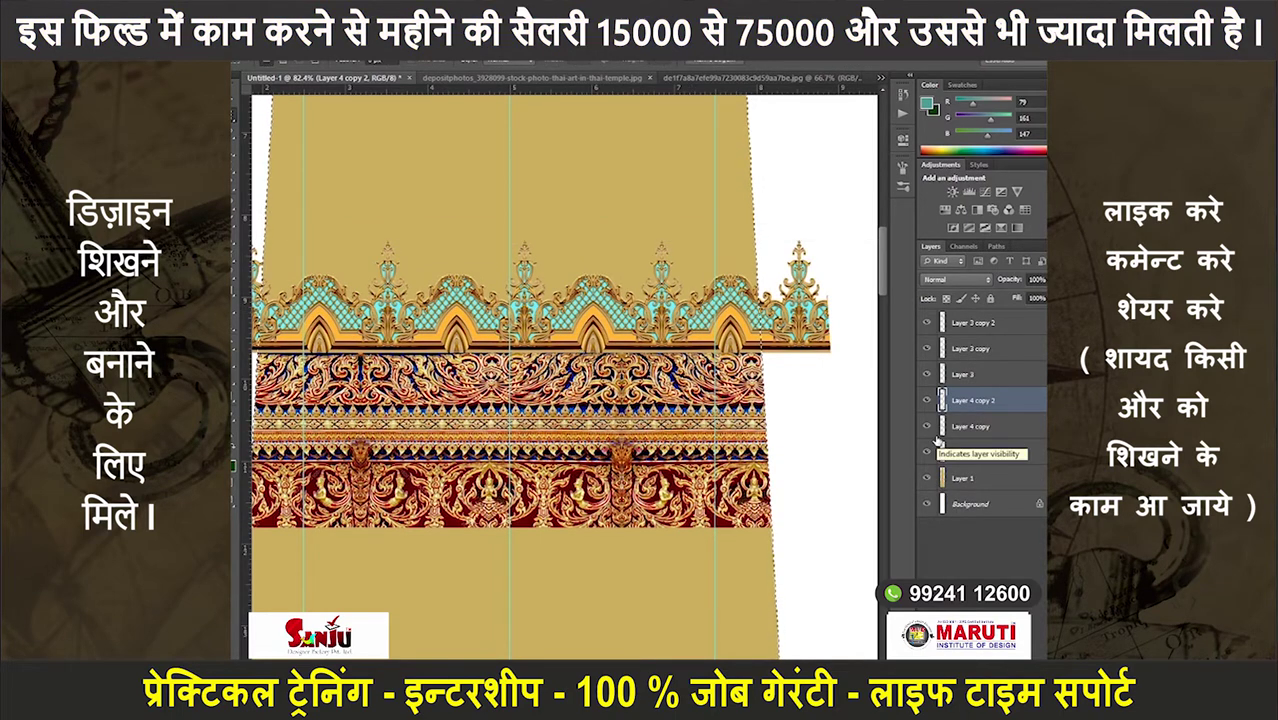
scroll(716, 418, "down", 2)
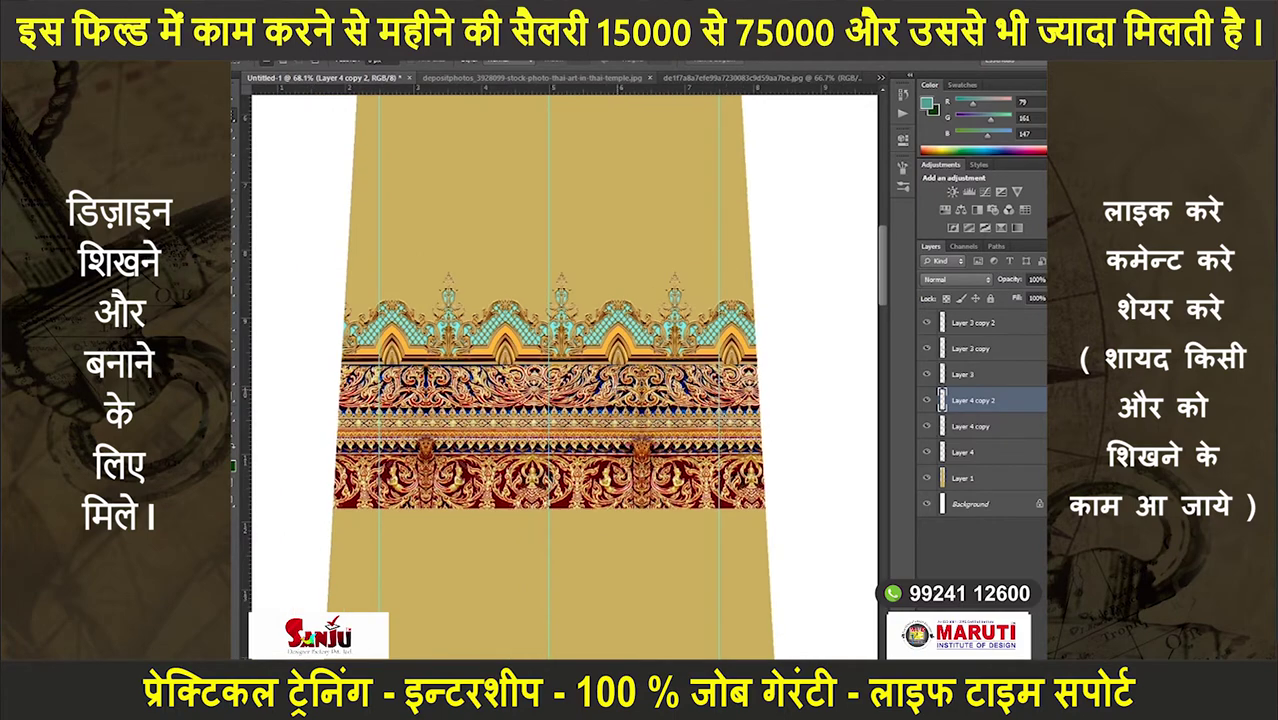
scroll(653, 325, "up", 1)
scroll(653, 325, "up", 2)
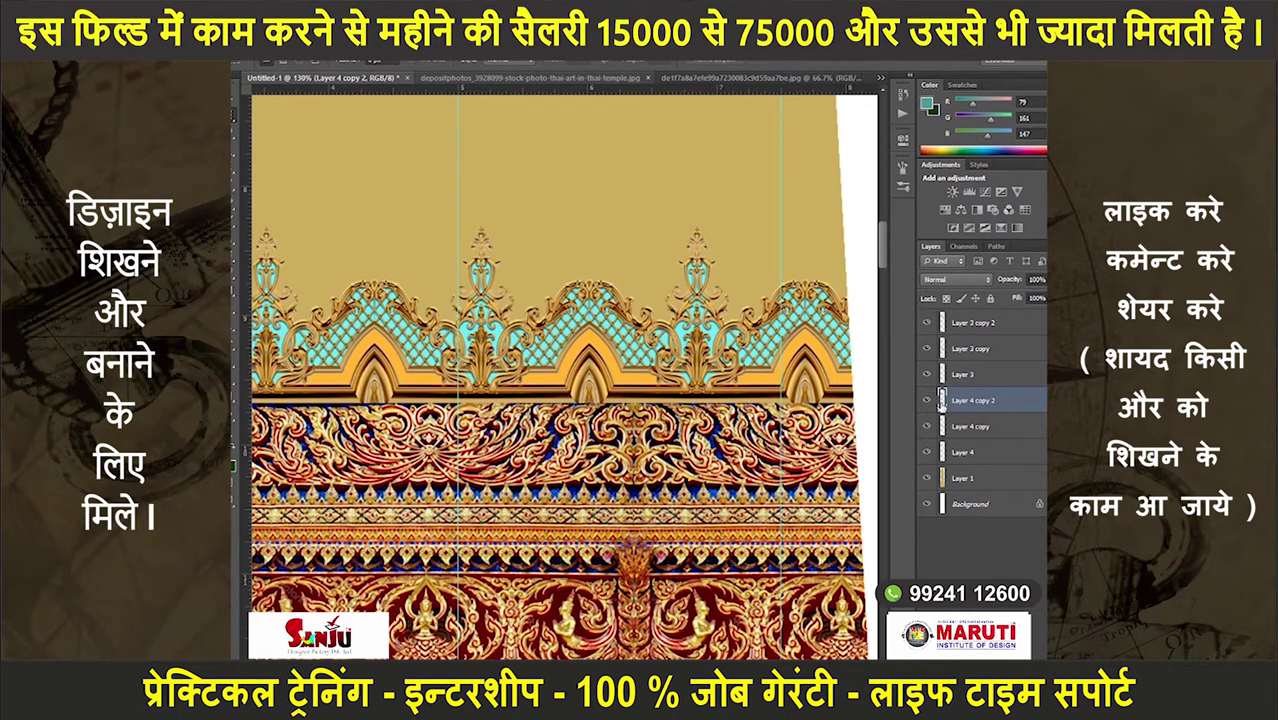
key("Delete")
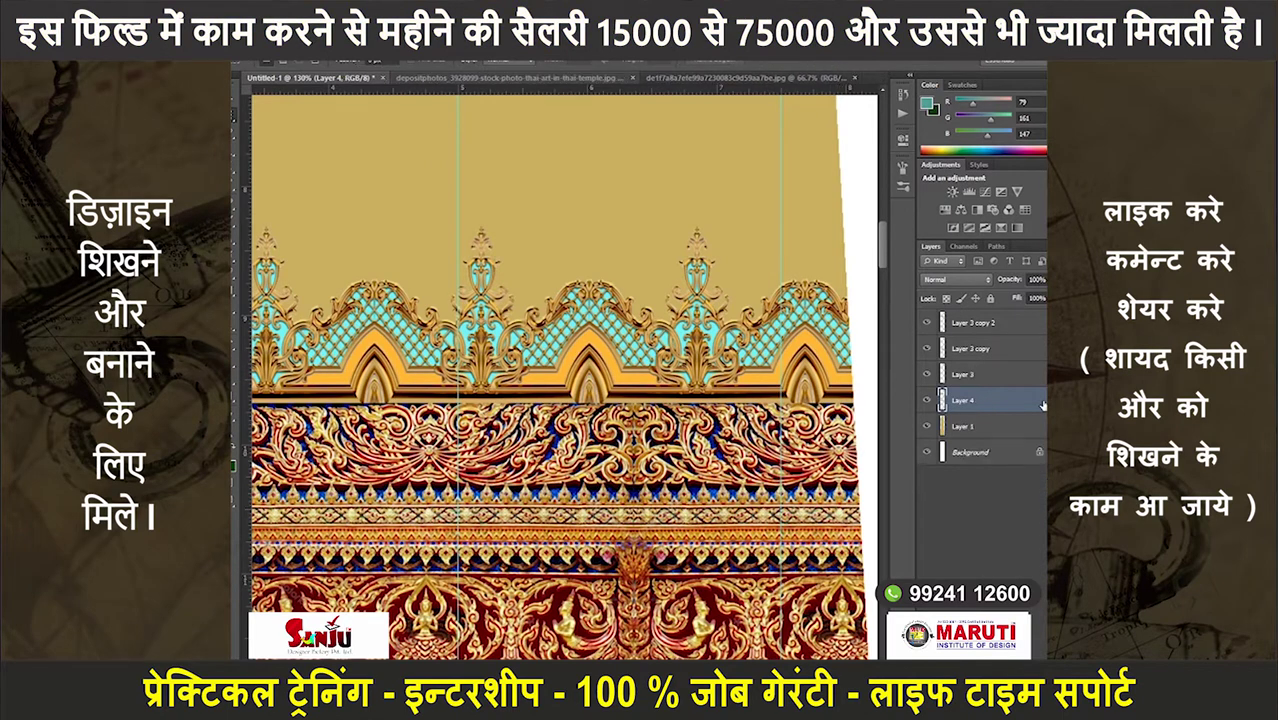
- Restack the ornament layer so the arches tuck behind the bottom temple strip
scroll(680, 415, "down", 2)
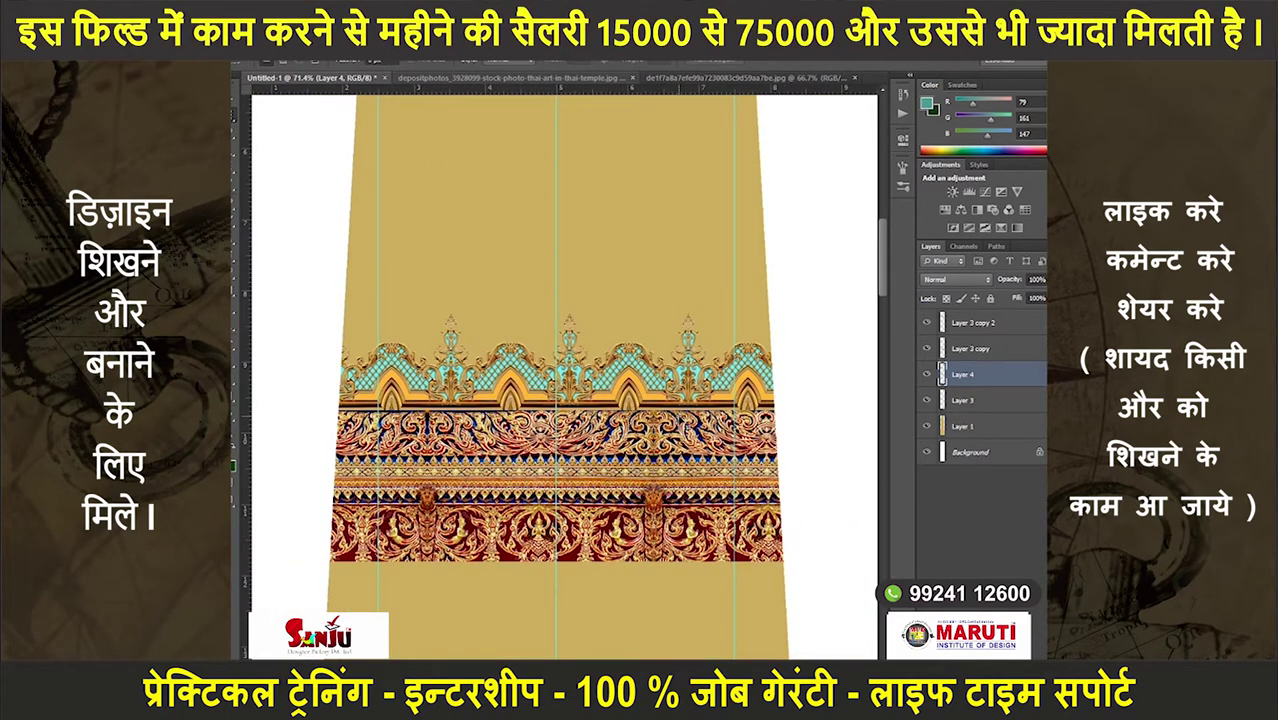
key("ctrl+bracketleft")
key("ctrl+bracketleft")
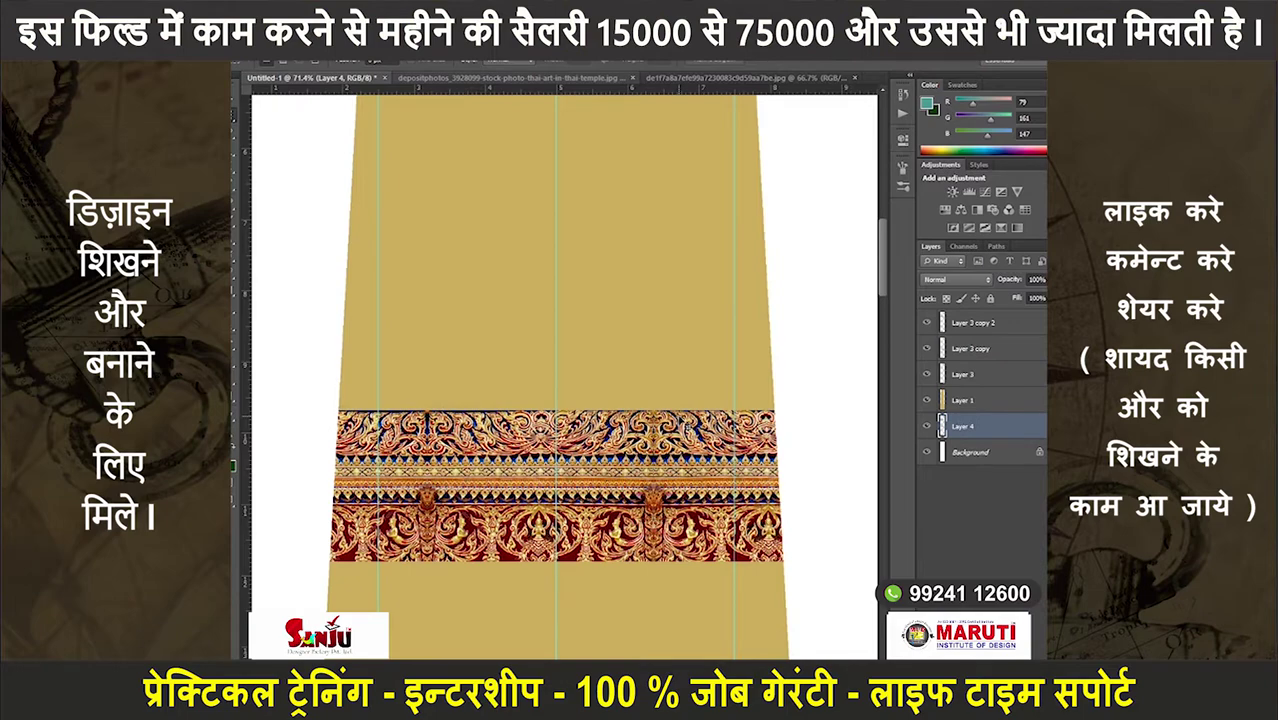
key("ctrl+bracketright")
scroll(618, 380, "down", 1)
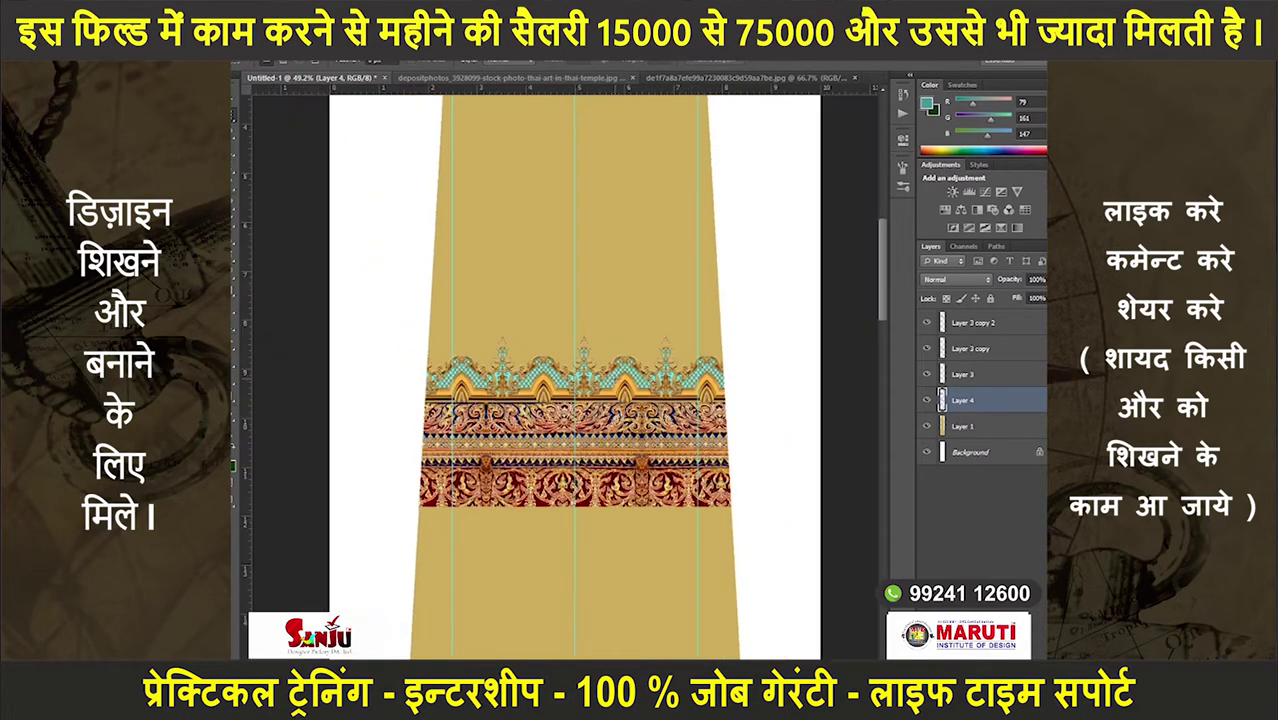
scroll(618, 380, "down", 1)
scroll(618, 380, "down", 2)
scroll(618, 380, "down", 1)
scroll(617, 378, "down", 1)
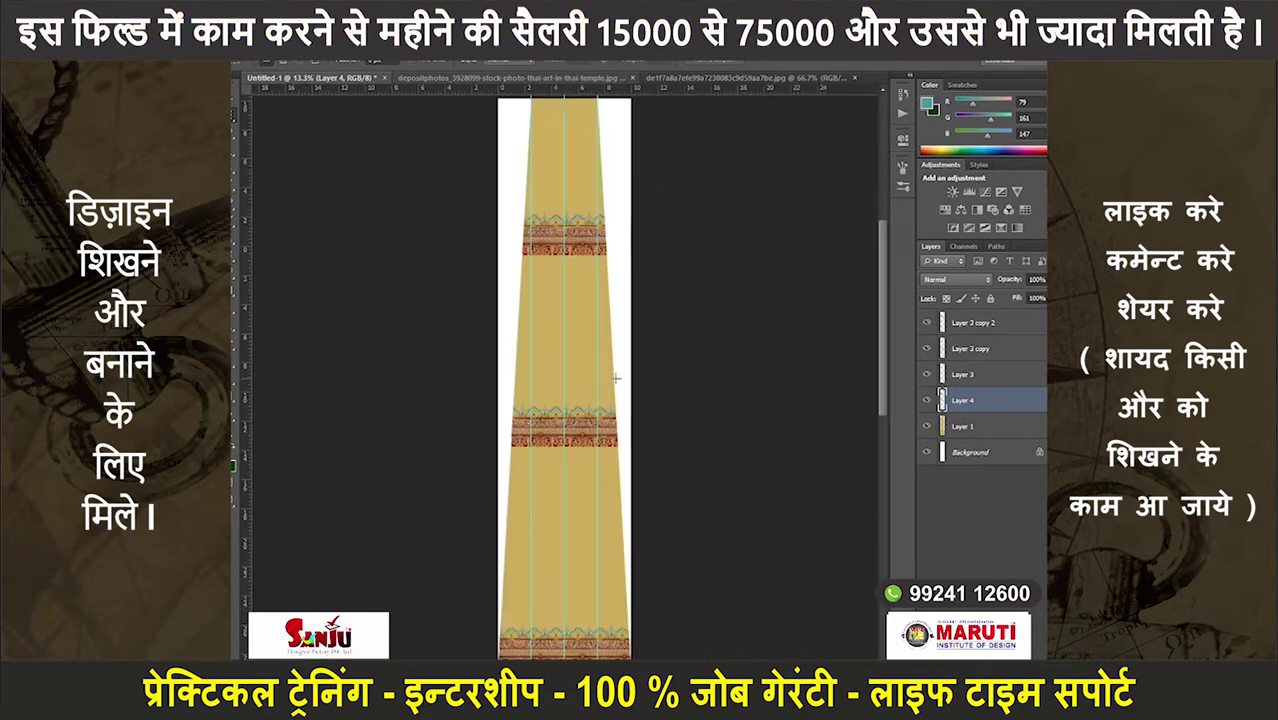
scroll(617, 378, "down", 1)
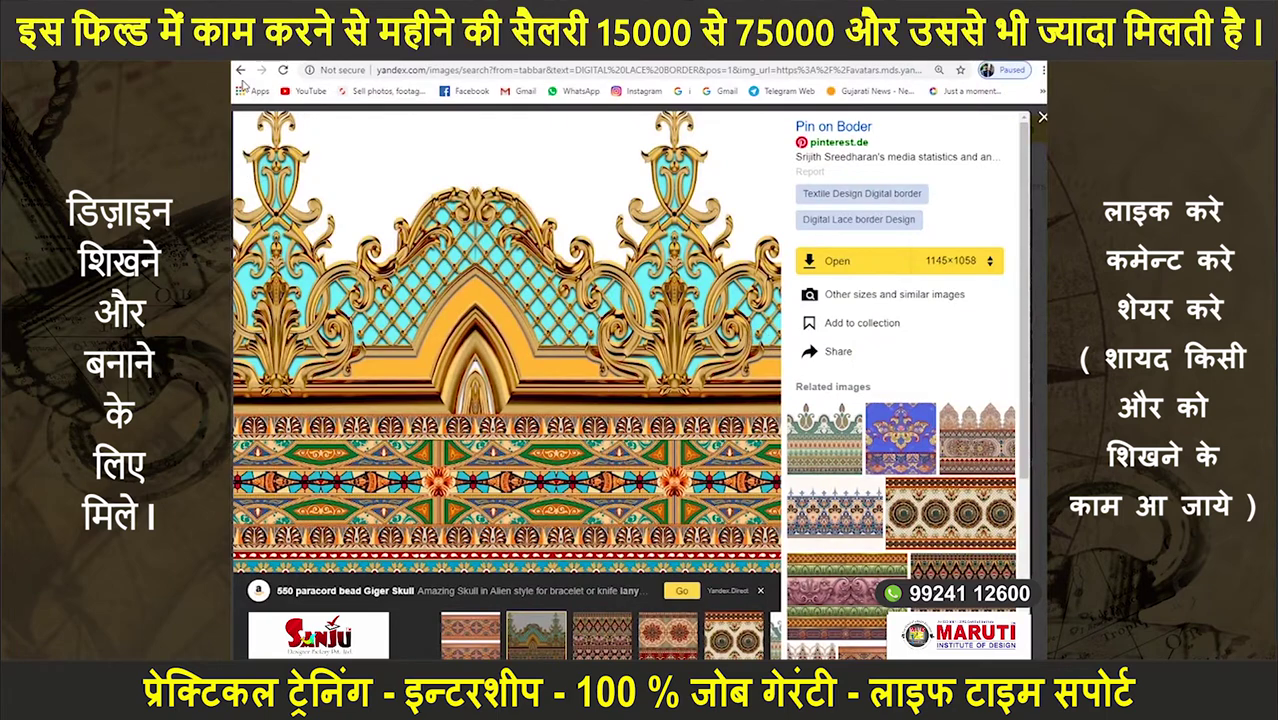
- From the Yandex start page, run an image search for 'digital golden motiff png'
left_click(241, 70)
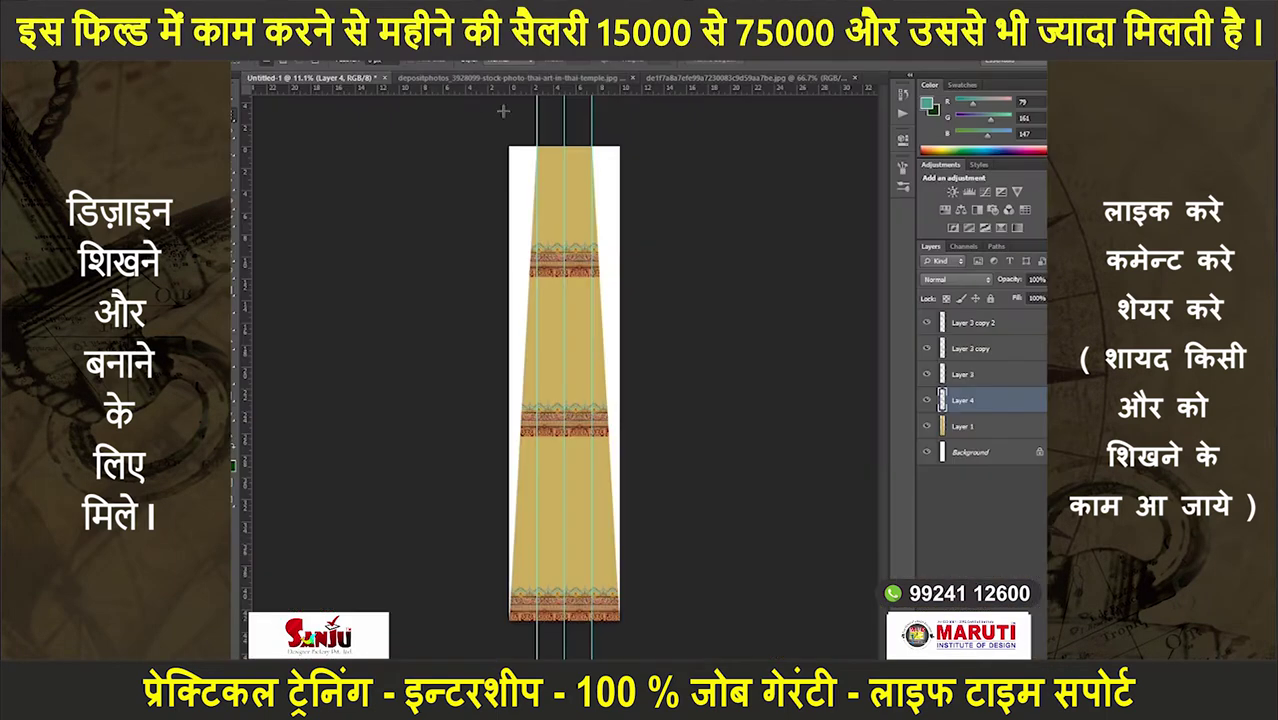
key("alt+Tab")
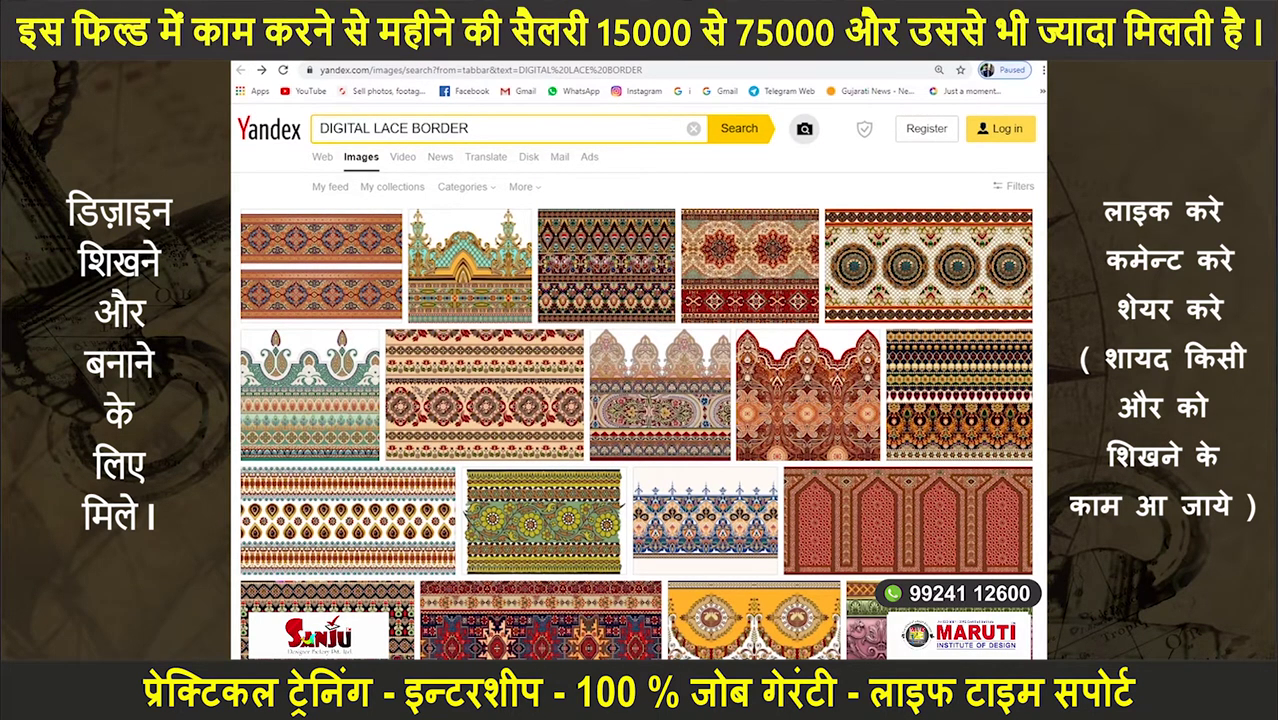
left_click(240, 70)
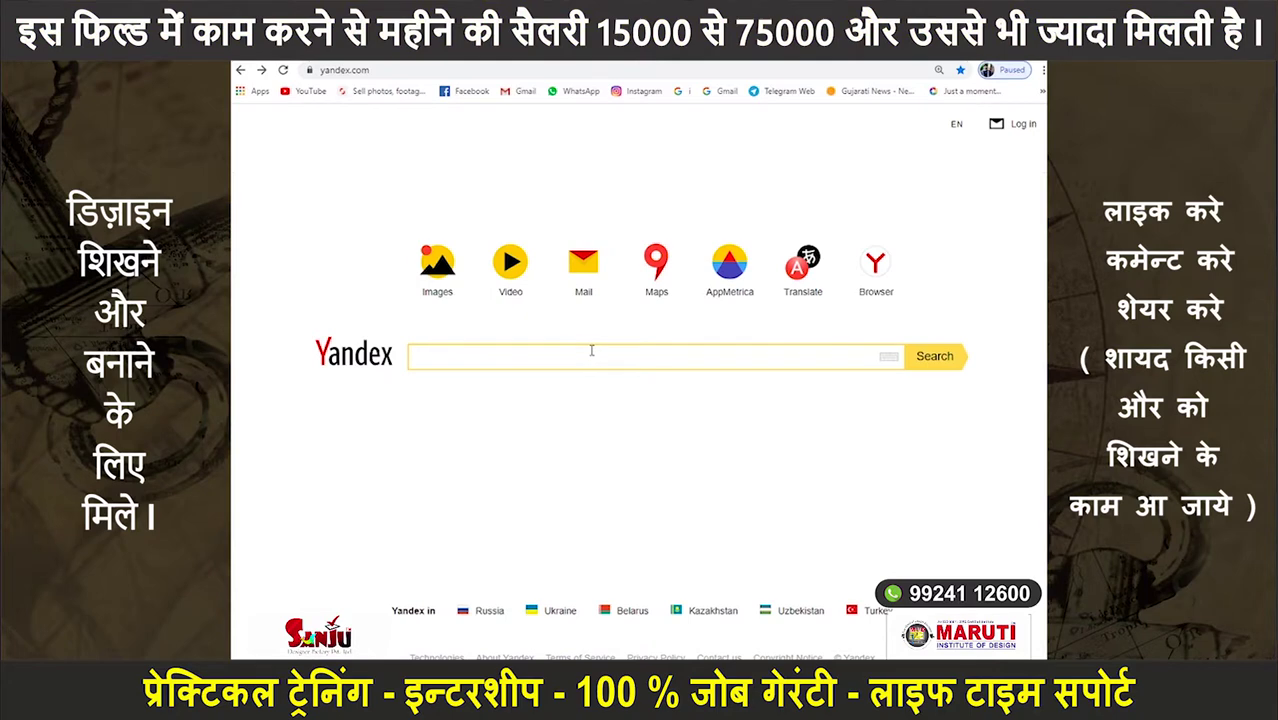
type("gift")
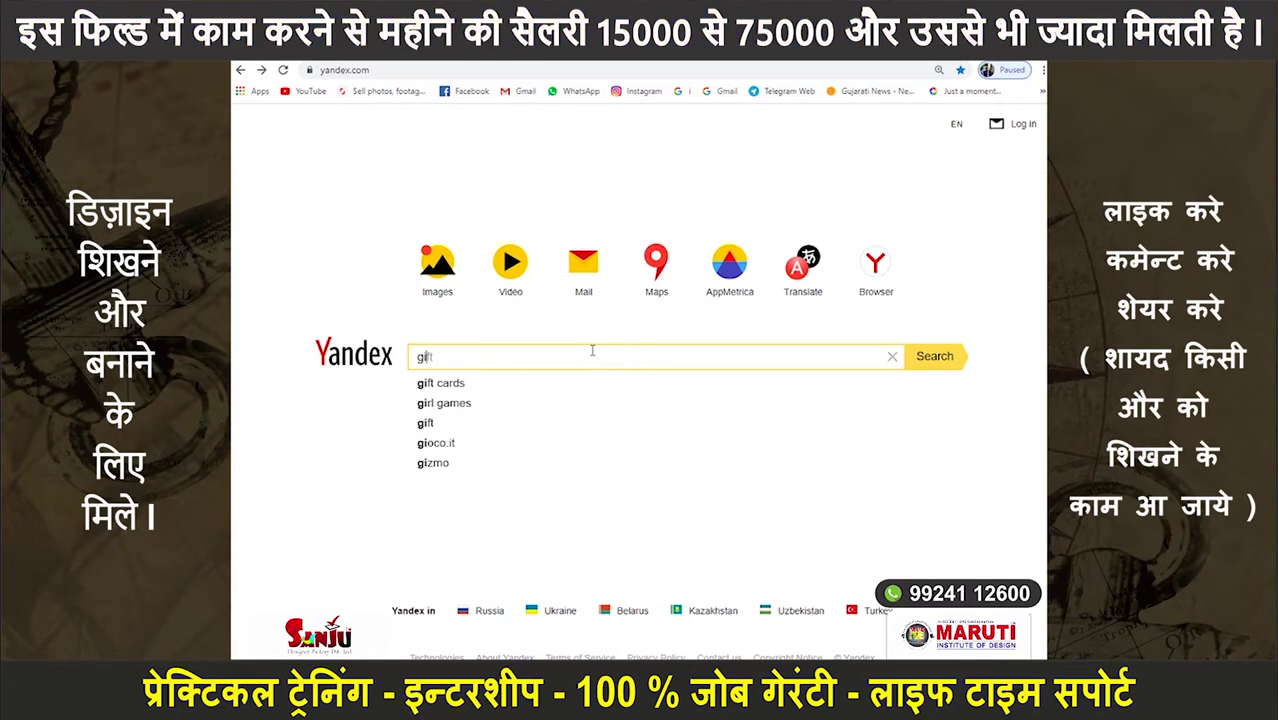
key("BackSpace")
key("BackSpace")
key("BackSpace")
type("gital golden flowers")
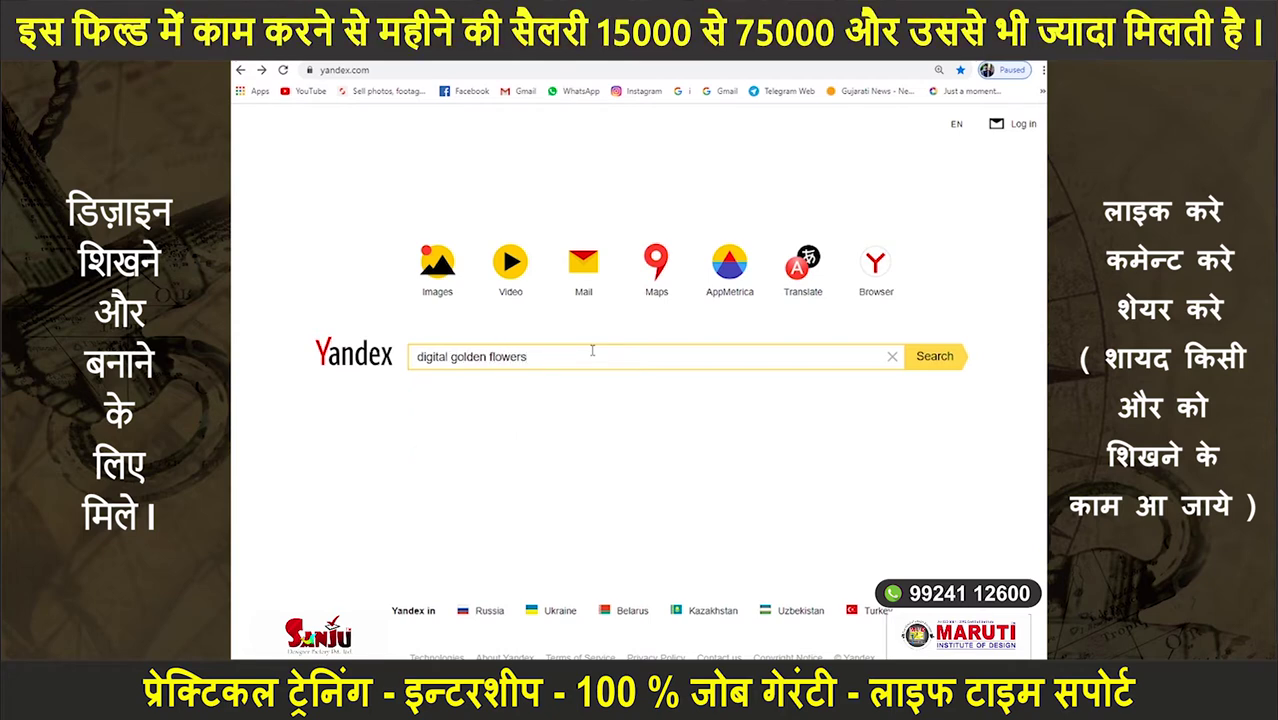
key("BackSpace")
key("BackSpace")
key("BackSpace")
key("BackSpace")
type("motif")
key("Return")
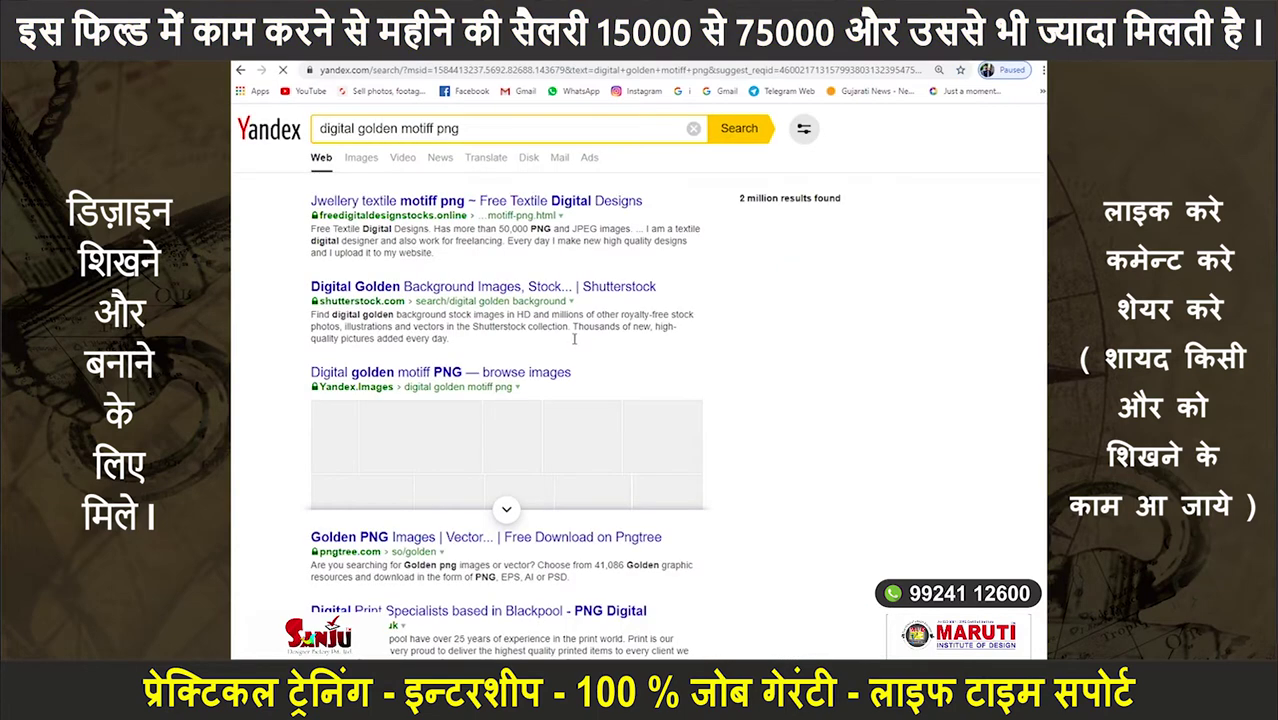
left_click(361, 157)
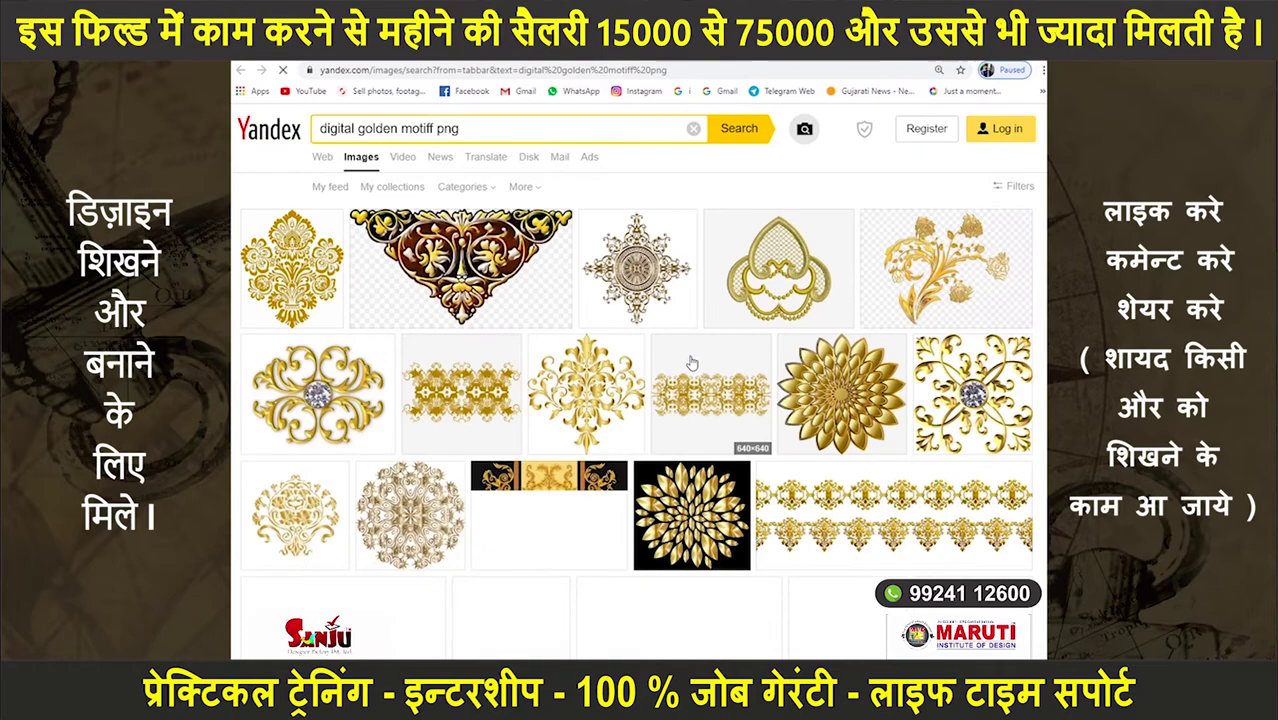
- Scroll down the golden motif results and open the triangular gold ornament
scroll(760, 348, "down", 5)
scroll(760, 348, "down", 5)
scroll(760, 348, "down", 5)
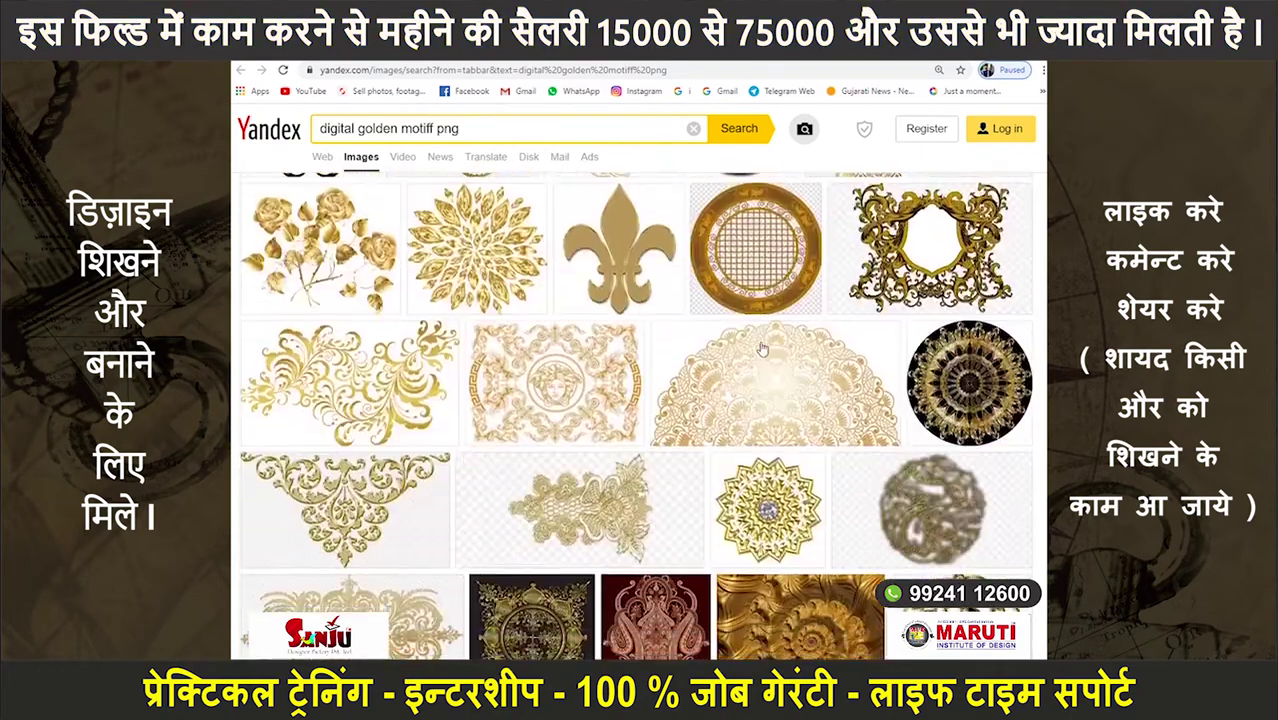
scroll(760, 348, "down", 5)
scroll(760, 348, "down", 5)
scroll(760, 348, "down", 5)
scroll(760, 348, "down", 3)
scroll(760, 348, "down", 5)
scroll(760, 348, "down", 5)
scroll(760, 348, "down", 3)
scroll(760, 348, "down", 5)
scroll(760, 348, "down", 5)
scroll(760, 348, "down", 5)
scroll(760, 348, "down", 1)
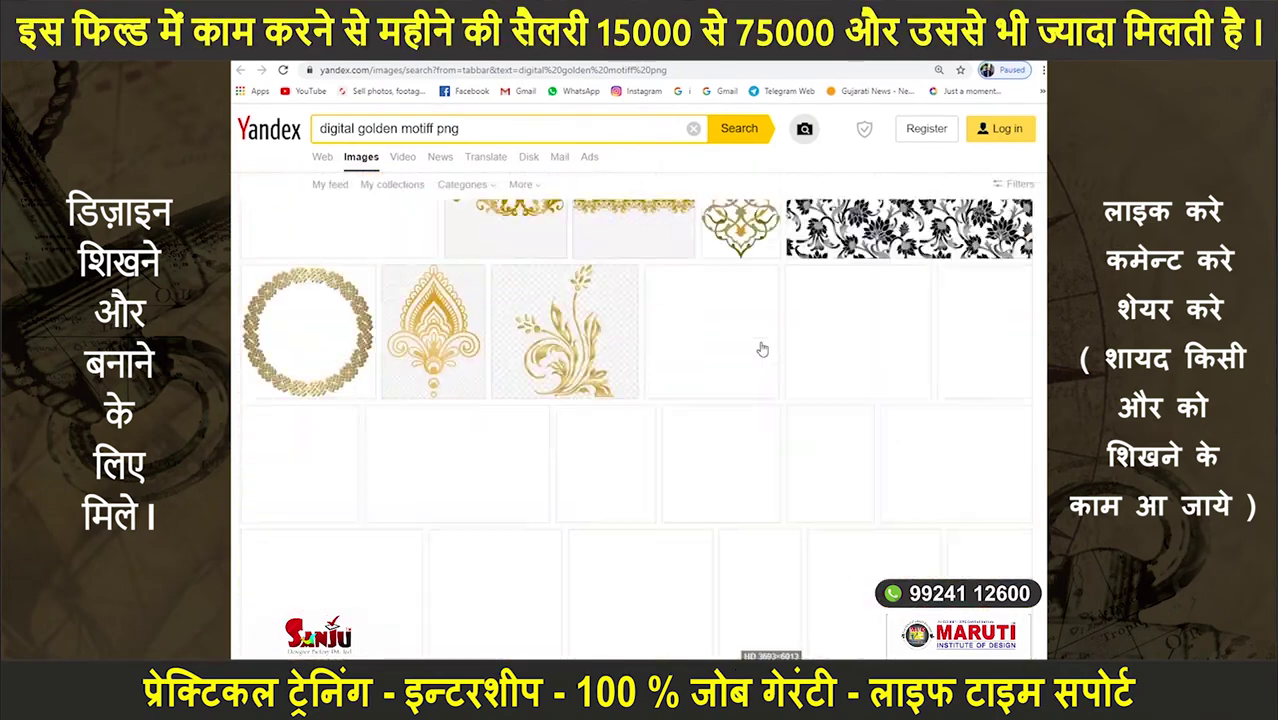
scroll(762, 350, "down", 5)
scroll(770, 340, "down", 5)
scroll(785, 325, "down", 5)
scroll(800, 307, "down", 5)
scroll(800, 308, "down", 5)
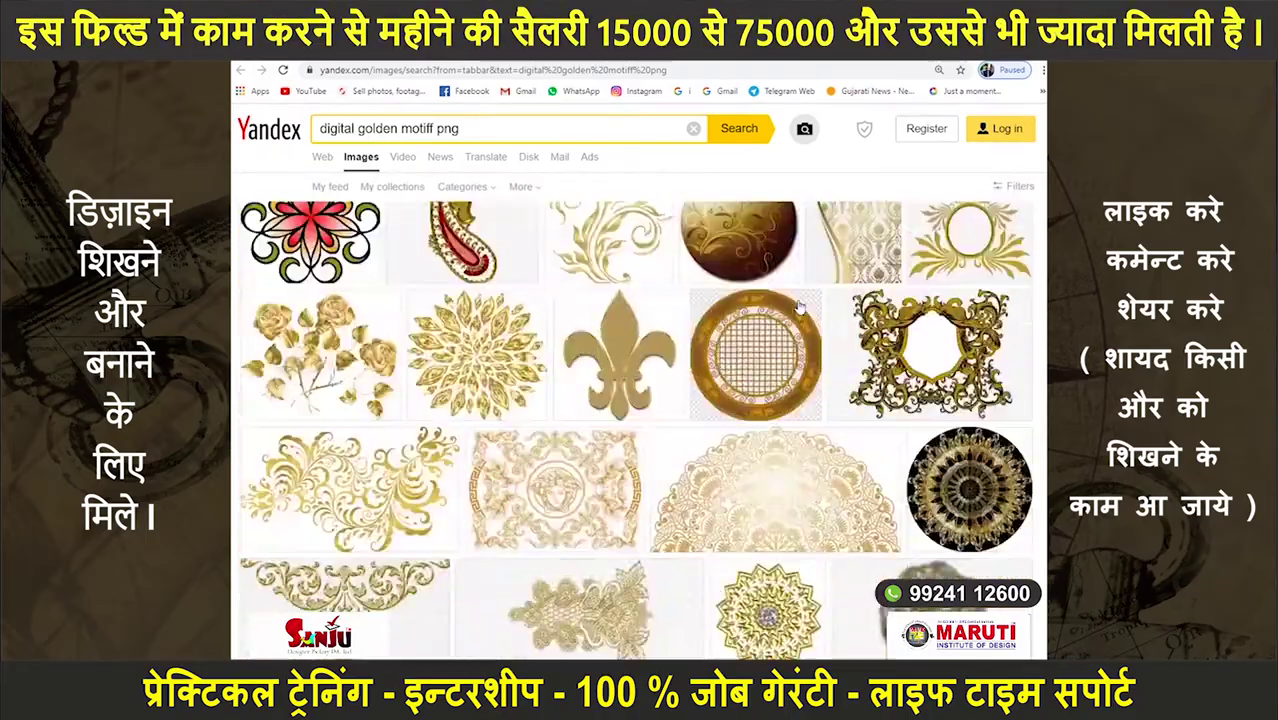
scroll(800, 305, "down", 3)
left_click(418, 488)
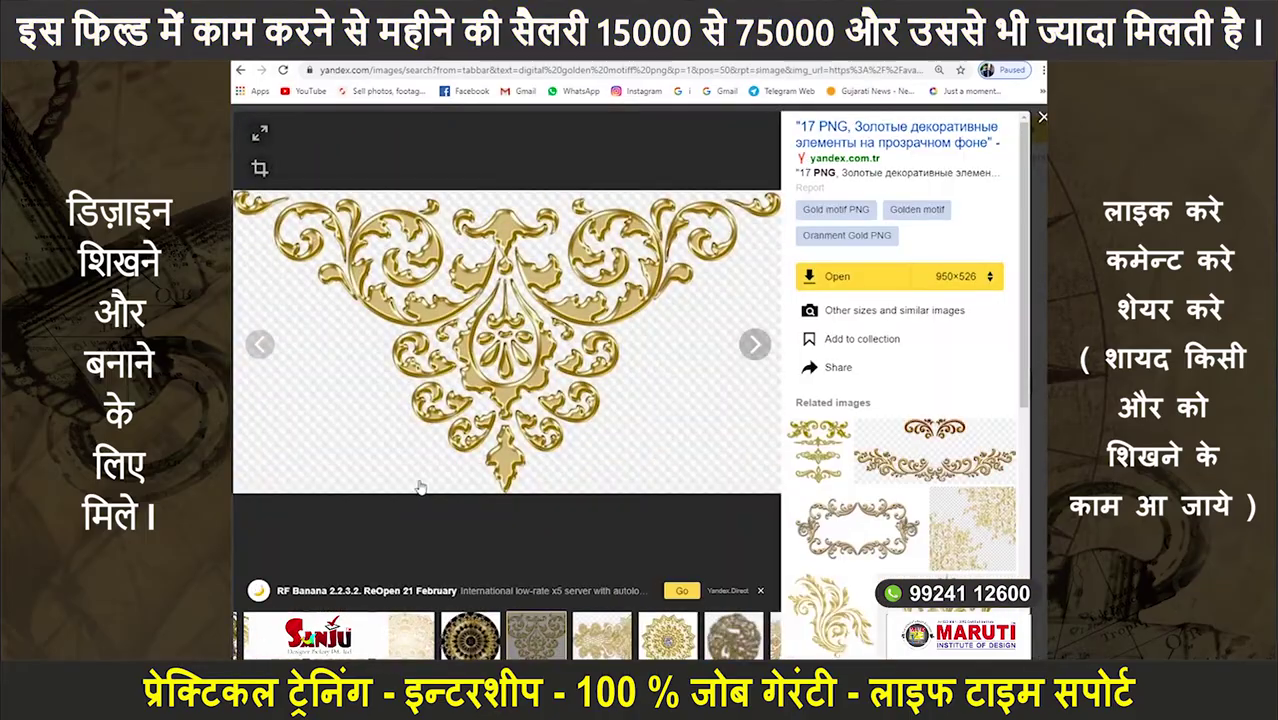
- Dismiss the login prompt and show the ornament's other sizes and similar images
scroll(955, 538, "down", 5)
scroll(940, 480, "down", 3)
scroll(893, 369, "up", 10)
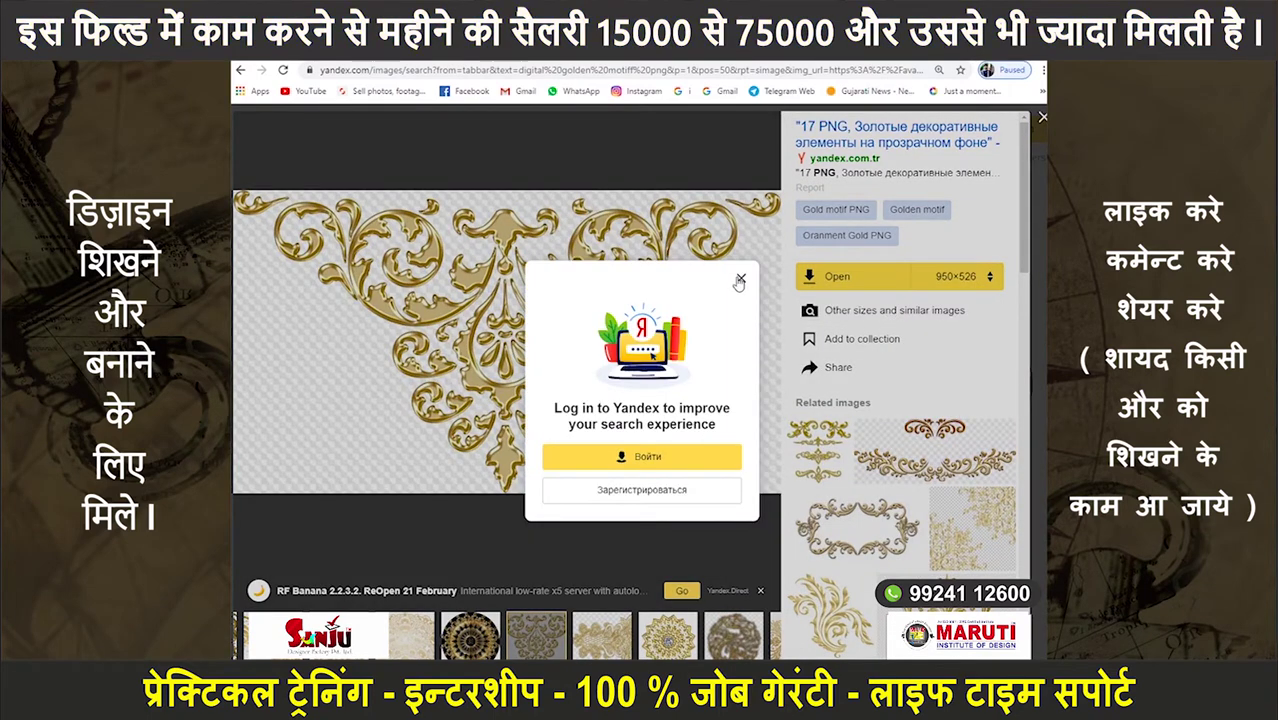
left_click(740, 280)
left_click(686, 412)
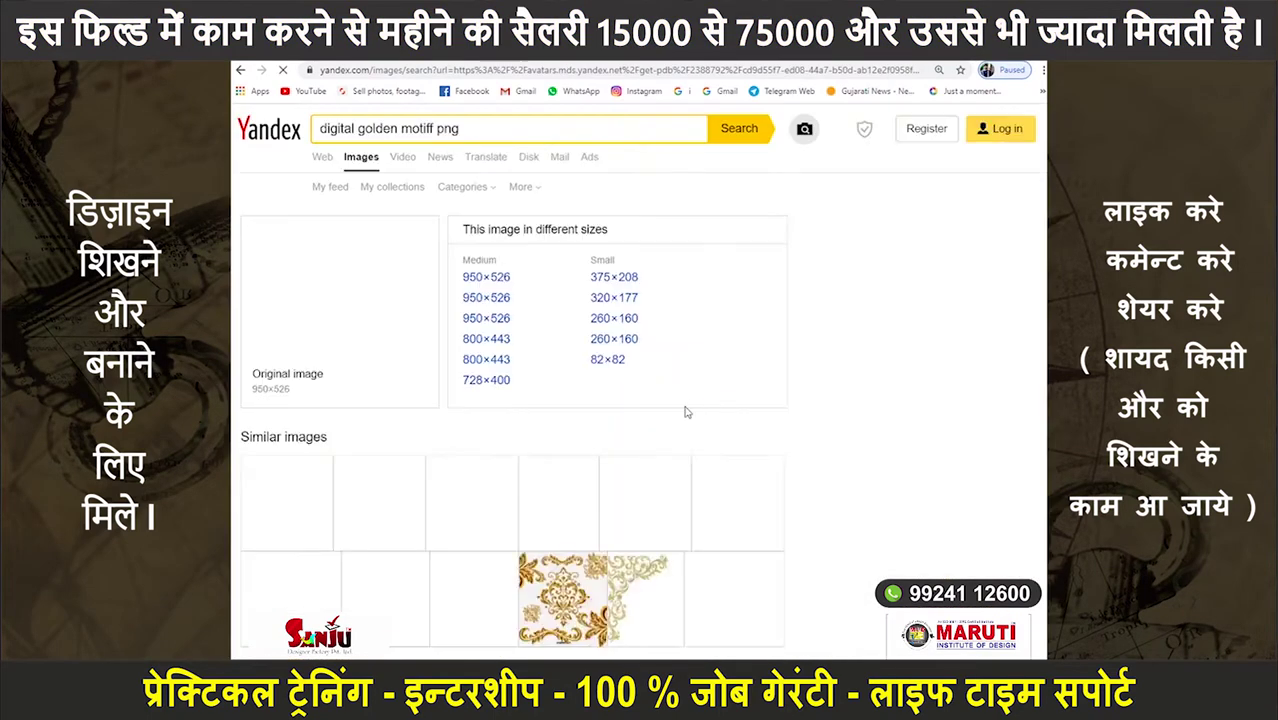
scroll(686, 412, "down", 3)
- Browse the look-alike golden ornaments in the similar-images results
left_click(745, 370)
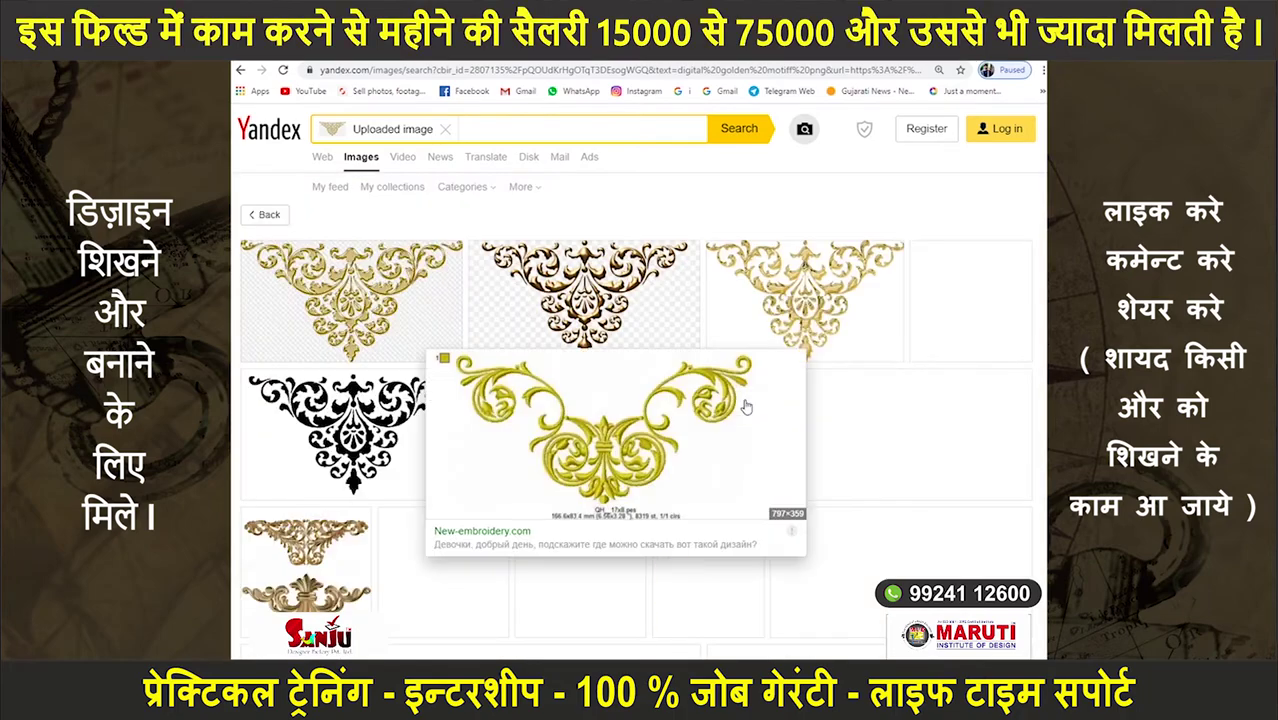
scroll(862, 418, "down", 5)
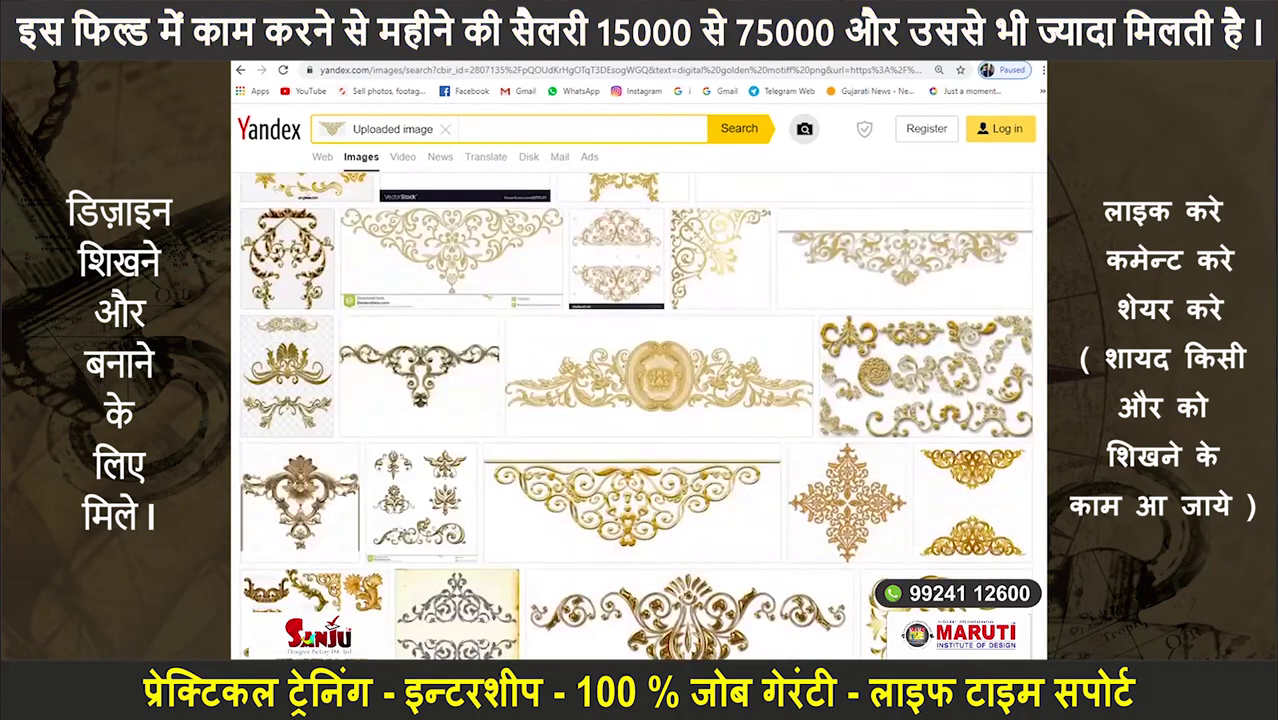
scroll(1043, 408, "down", 5)
scroll(1043, 408, "down", 3)
scroll(1043, 408, "down", 3)
scroll(1043, 408, "down", 3)
scroll(1043, 408, "down", 3)
scroll(1043, 408, "down", 3)
scroll(1043, 408, "down", 3)
scroll(1043, 408, "down", 3)
scroll(1043, 408, "down", 3)
scroll(1043, 408, "down", 3)
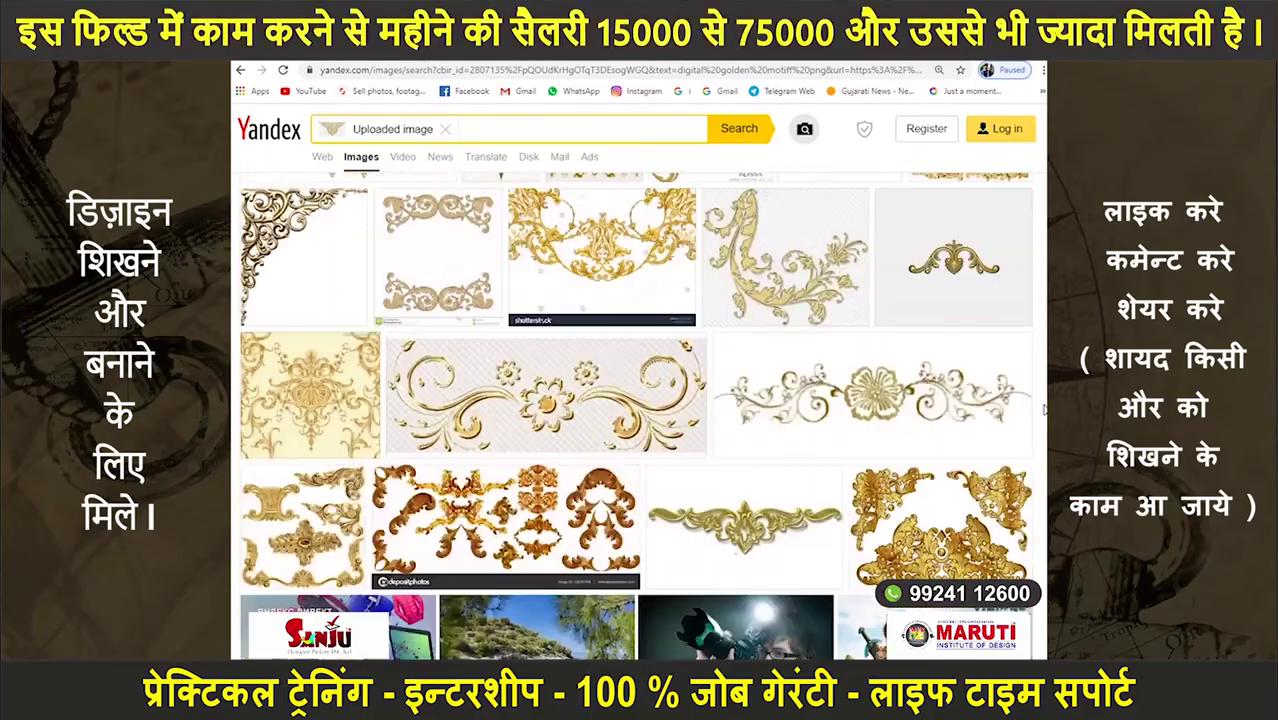
scroll(1043, 408, "down", 3)
scroll(1043, 408, "down", 3)
scroll(1043, 408, "down", 3)
scroll(1043, 408, "down", 3)
scroll(1043, 408, "down", 3)
scroll(1043, 408, "down", 3)
scroll(1043, 408, "down", 3)
scroll(1043, 408, "down", 3)
scroll(1043, 408, "down", 3)
scroll(1043, 408, "down", 3)
scroll(1043, 408, "down", 3)
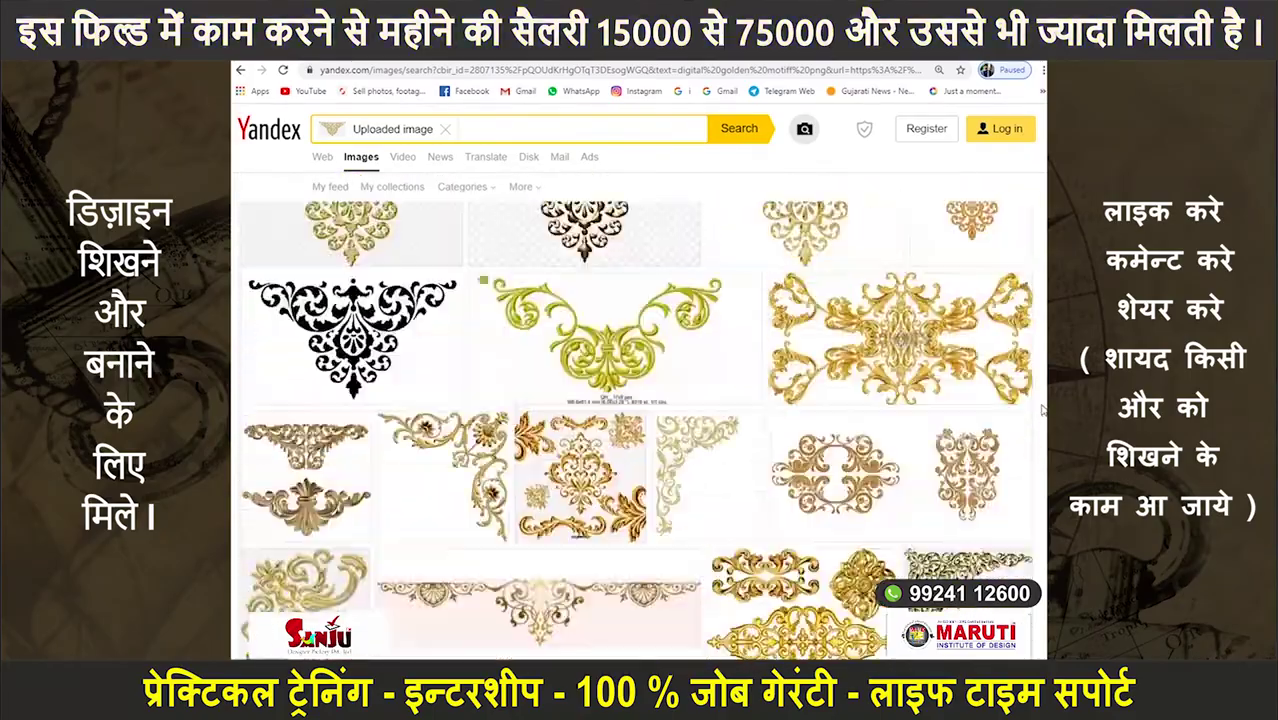
scroll(1043, 408, "down", 3)
- Go back to the golden motif results and preview the triangular gold ornament again
left_click(243, 70)
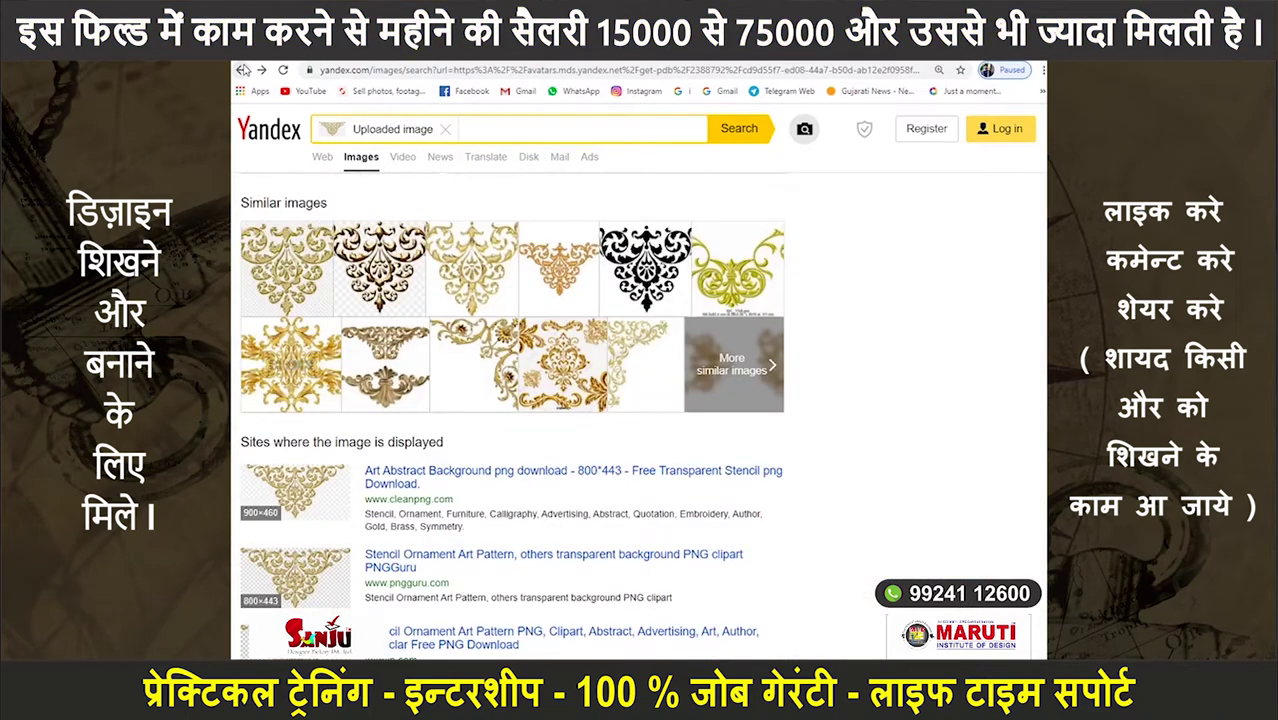
left_click(243, 70)
left_click(725, 372)
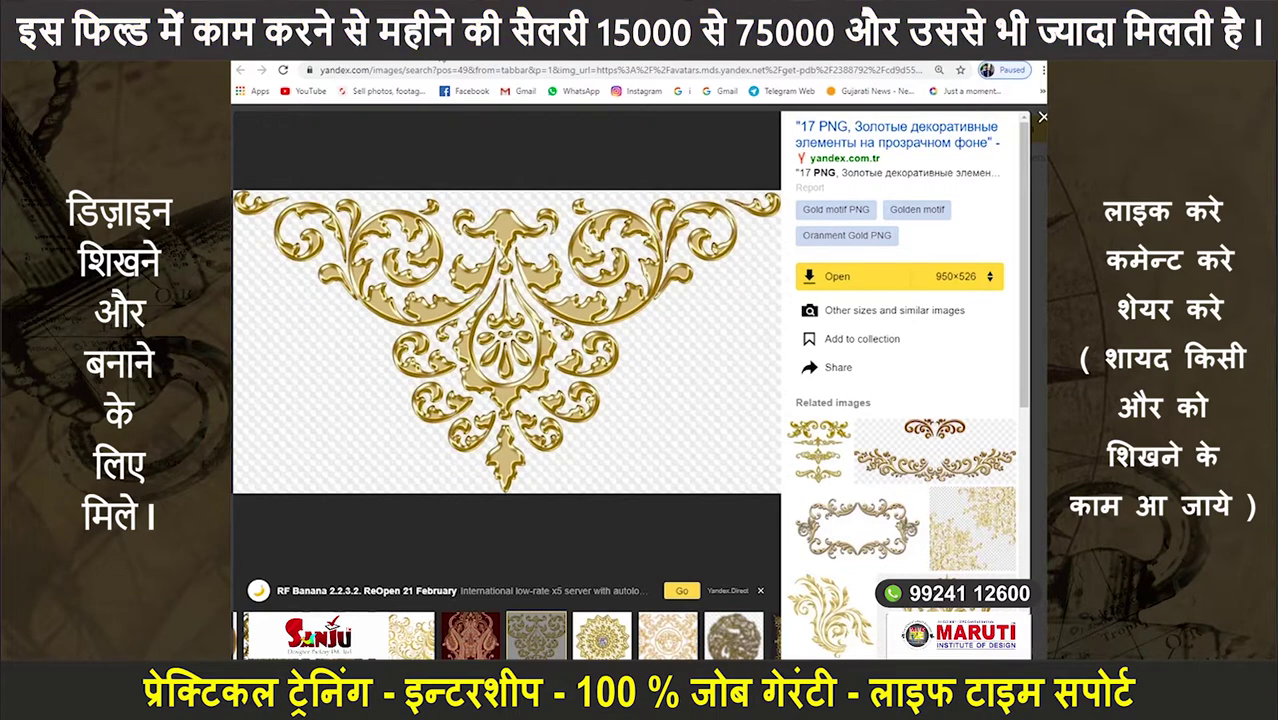
key("alt+Left")
left_click(361, 157)
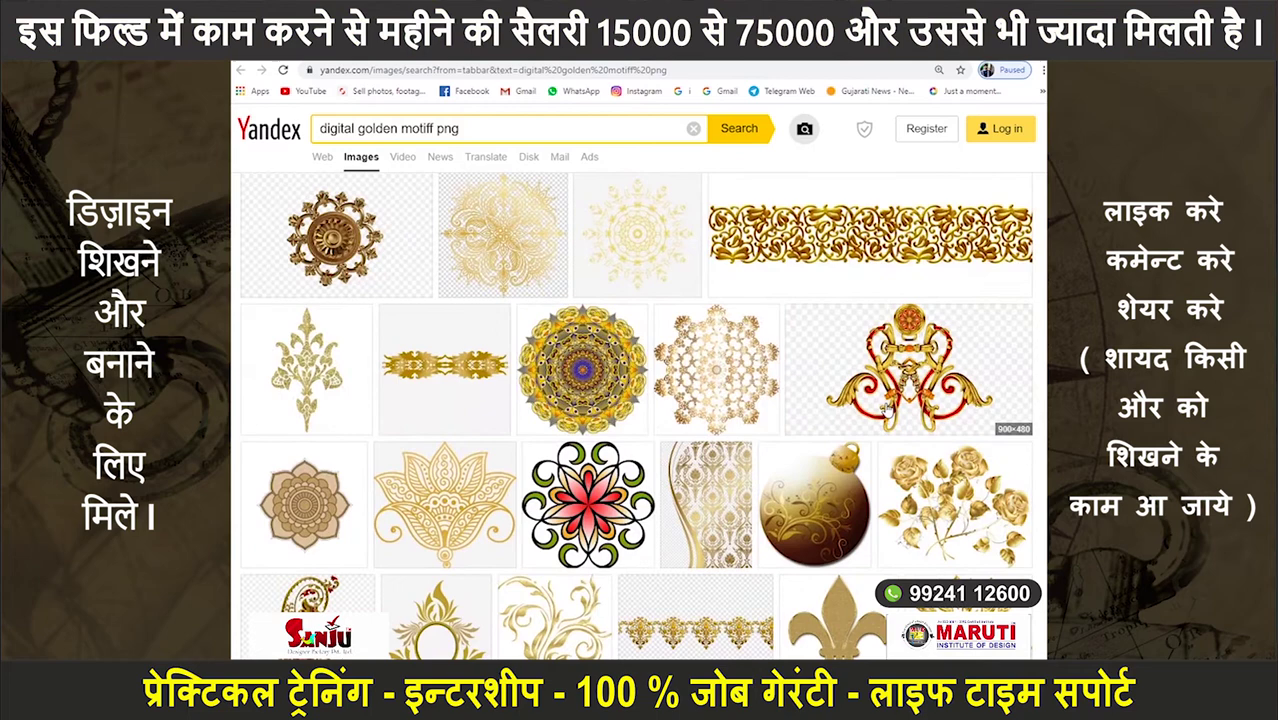
- Preview the red-and-gold and the central-diamond golden ornaments at full size
left_click(720, 425)
scroll(888, 496, "down", 3)
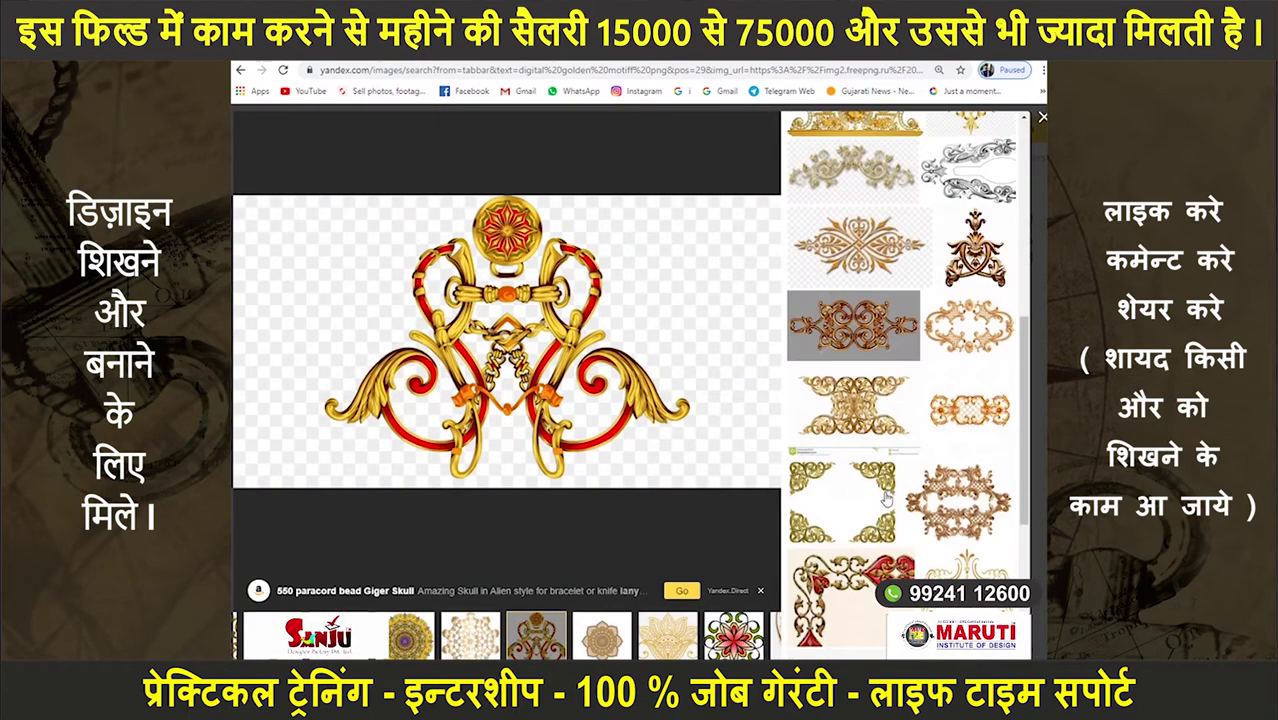
scroll(888, 496, "down", 3)
scroll(888, 496, "down", 2)
scroll(889, 493, "down", 3)
scroll(889, 493, "down", 3)
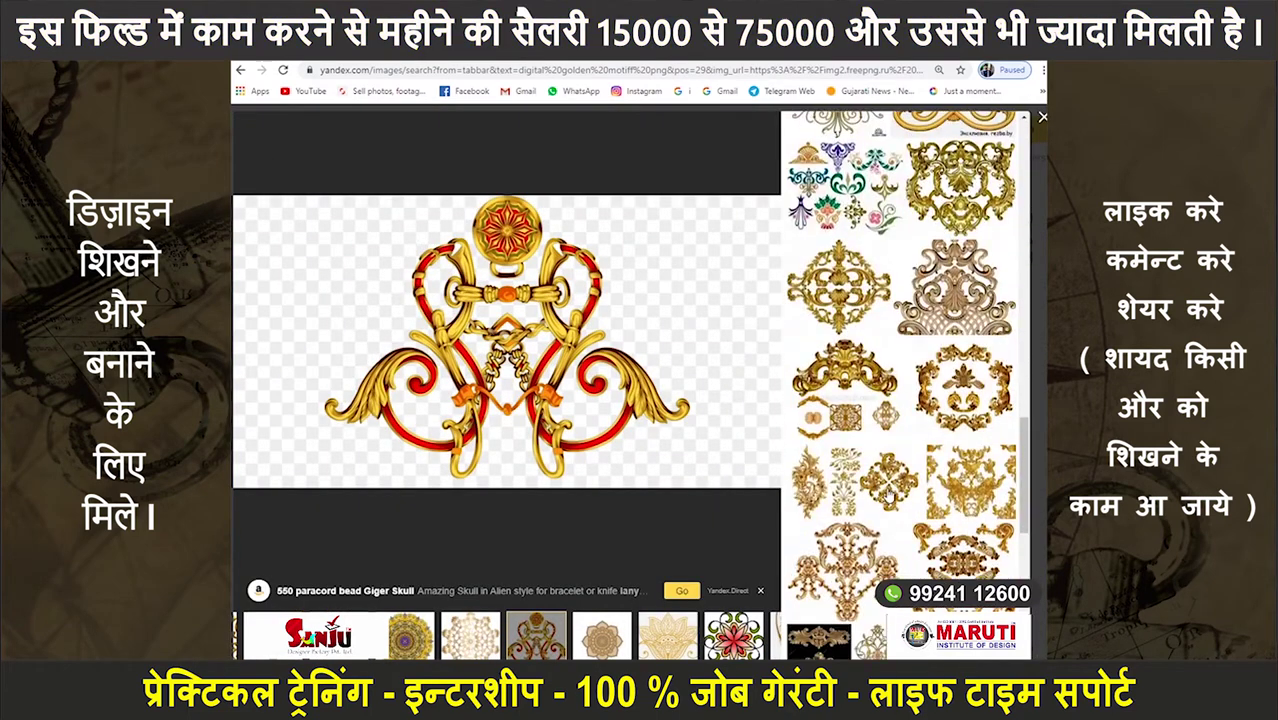
scroll(850, 480, "down", 3)
scroll(803, 472, "down", 3)
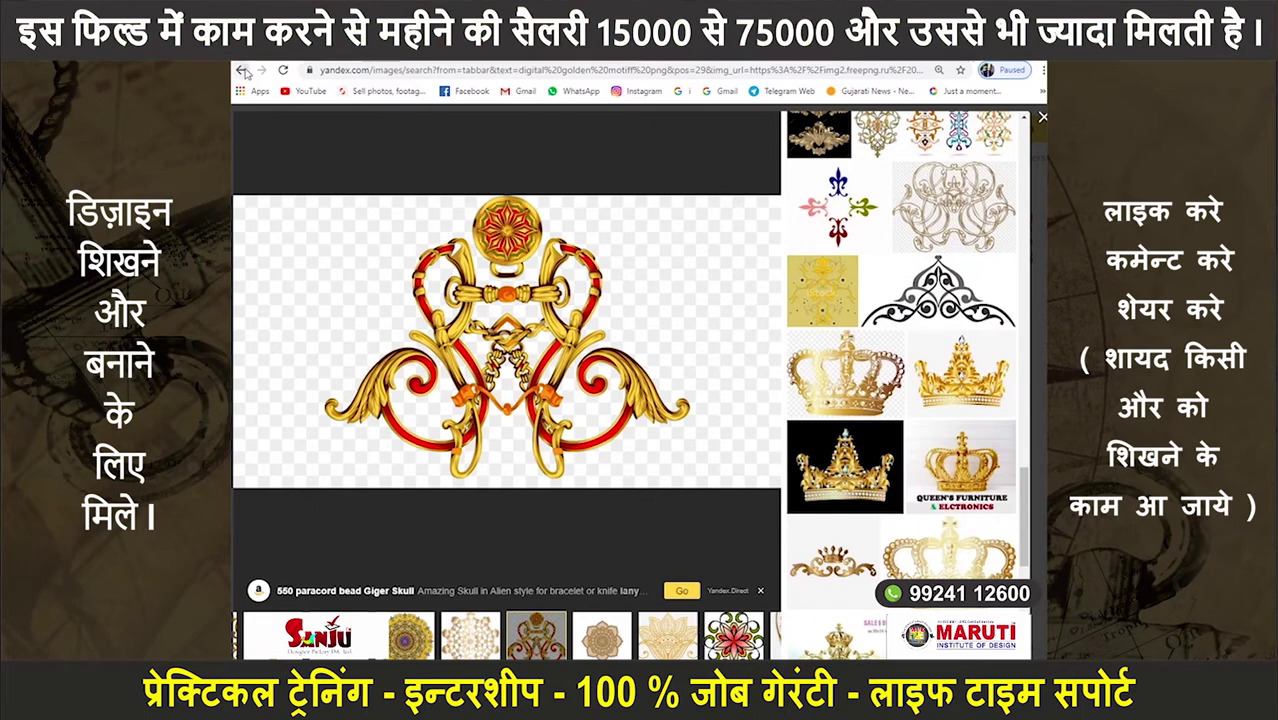
left_click(241, 70)
scroll(520, 394, "down", 3)
scroll(520, 394, "down", 3)
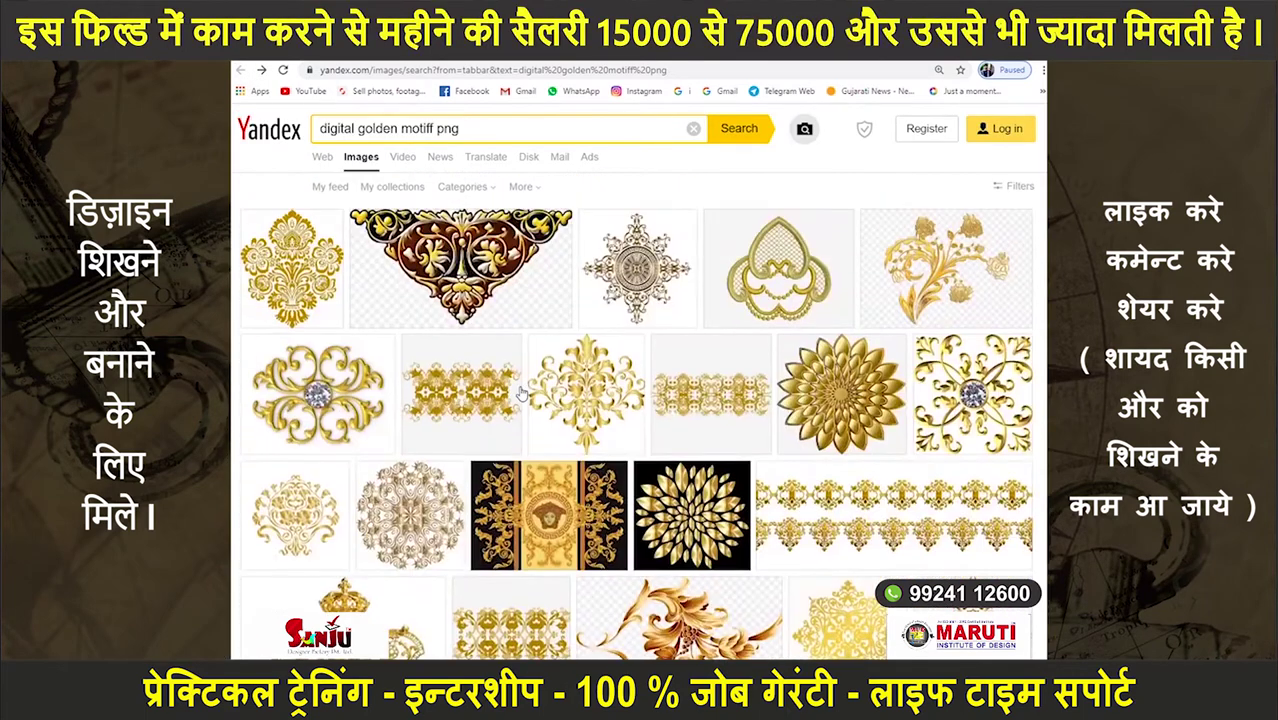
left_click(318, 392)
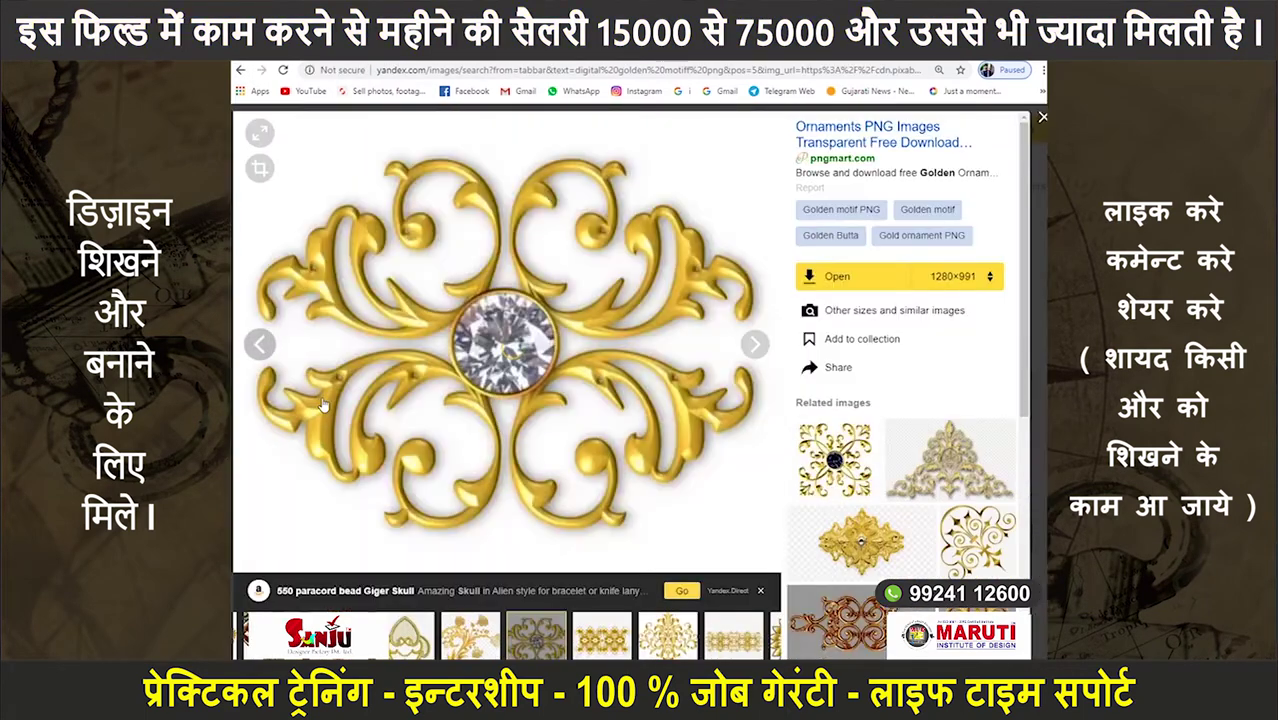
scroll(968, 494, "down", 5)
scroll(965, 495, "down", 5)
scroll(963, 495, "down", 5)
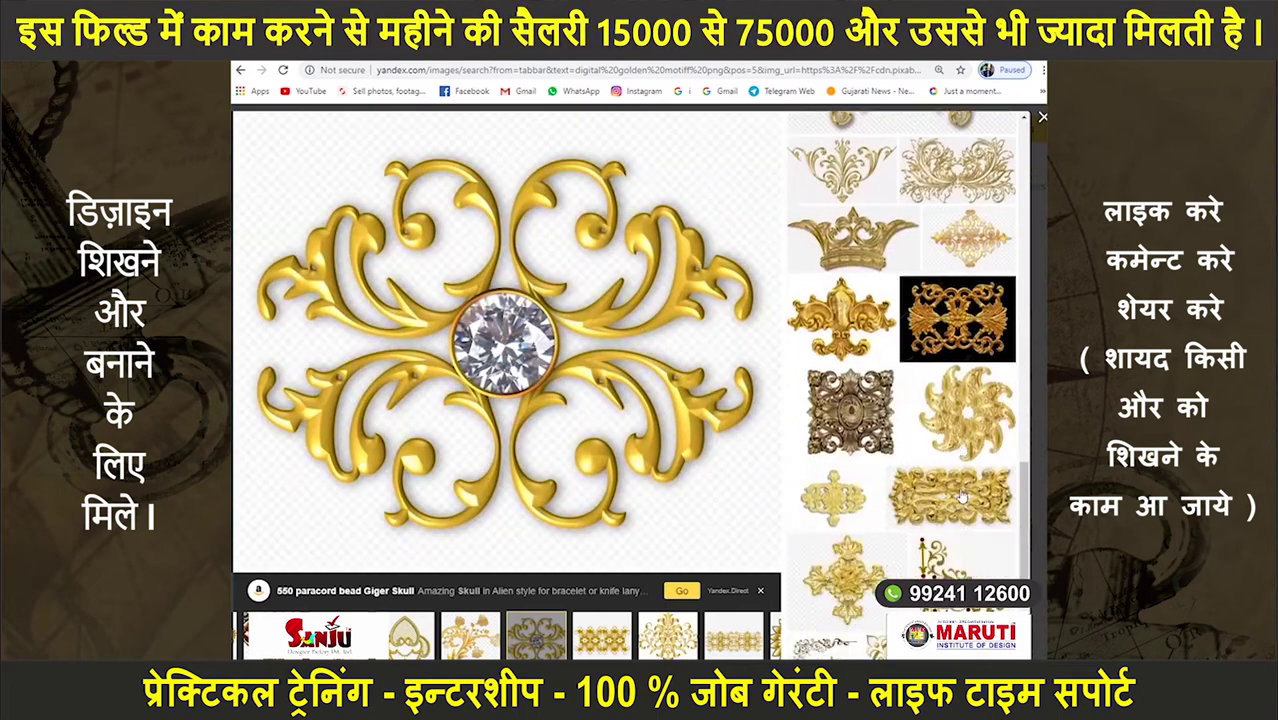
scroll(961, 496, "down", 5)
left_click(241, 70)
mouse_move(778, 268)
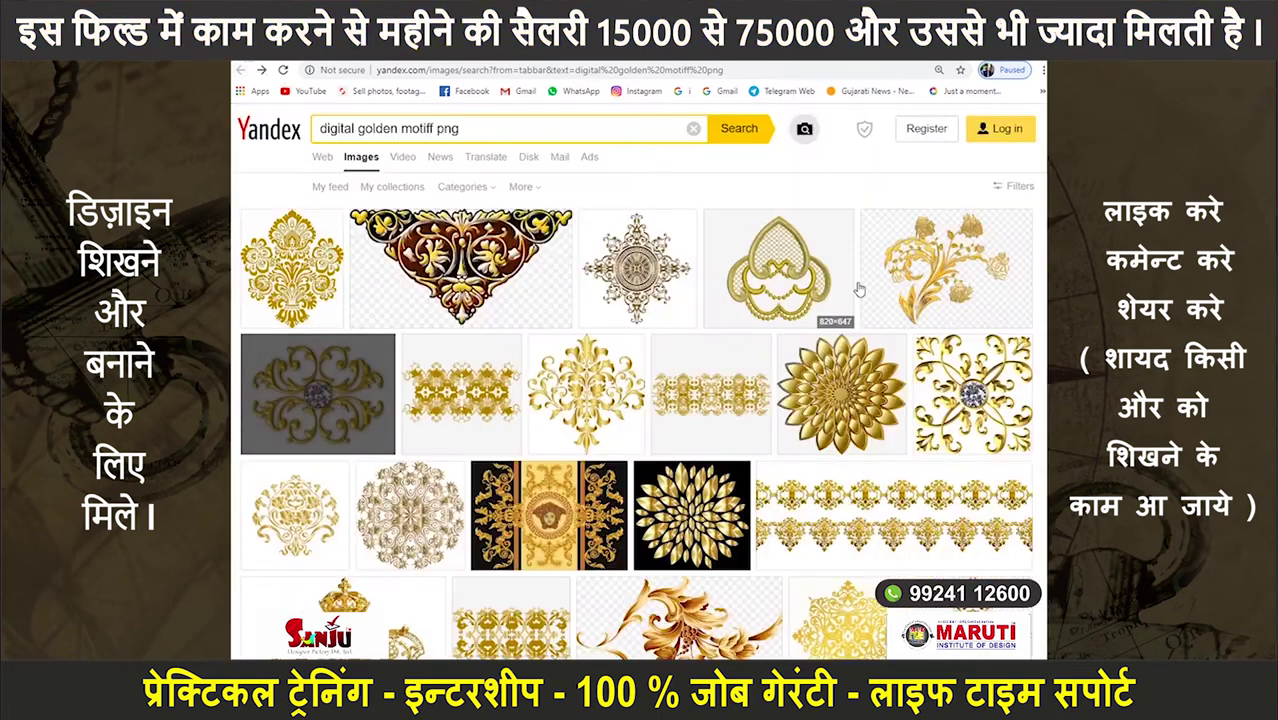
- Preview the brown-and-gold ornament at full size
left_click(590, 350)
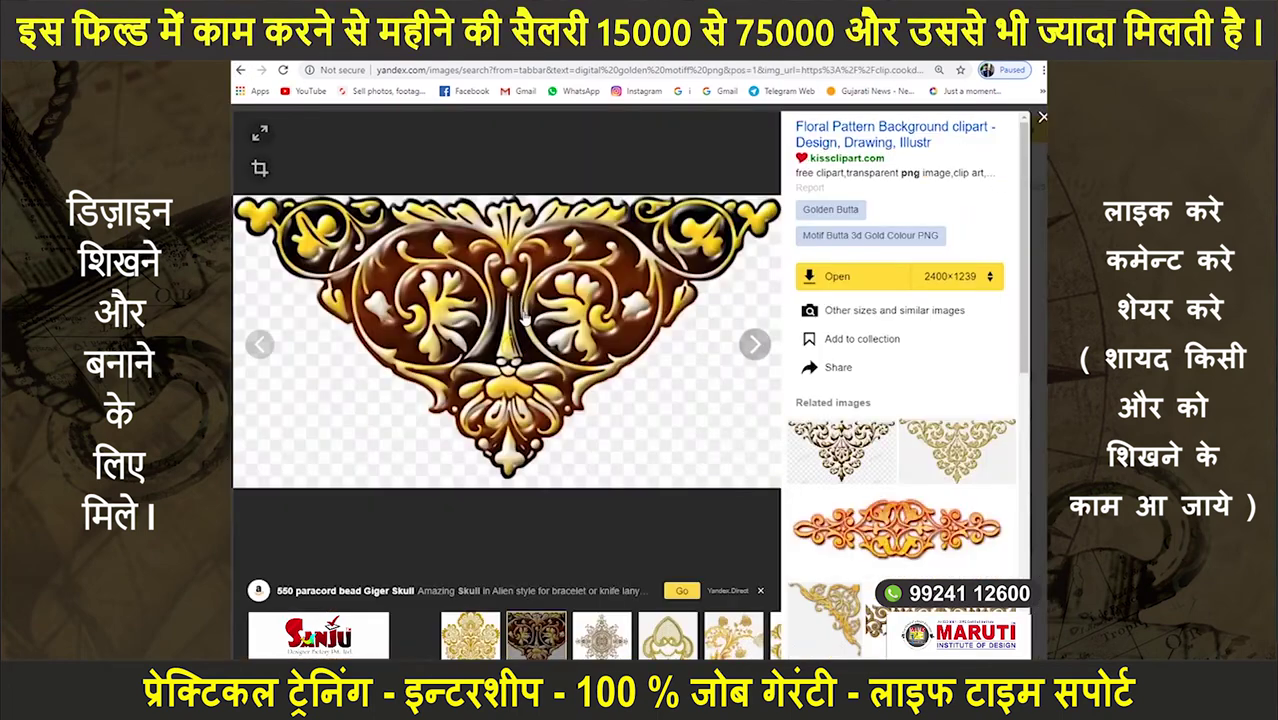
scroll(896, 450, "down", 3)
scroll(896, 450, "down", 3)
scroll(896, 450, "down", 2)
scroll(896, 450, "down", 3)
scroll(896, 450, "up", 10)
left_click(240, 70)
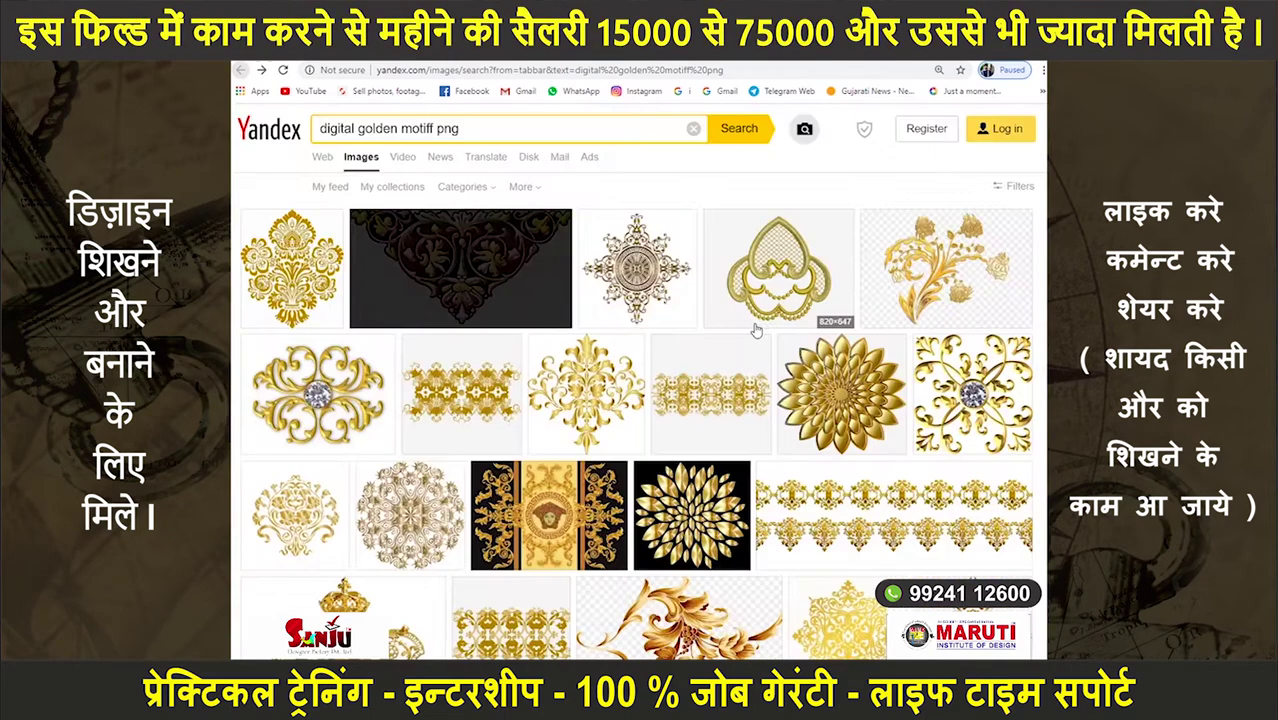
- Open the round gold mandala and save it with Save image as
left_click(805, 275)
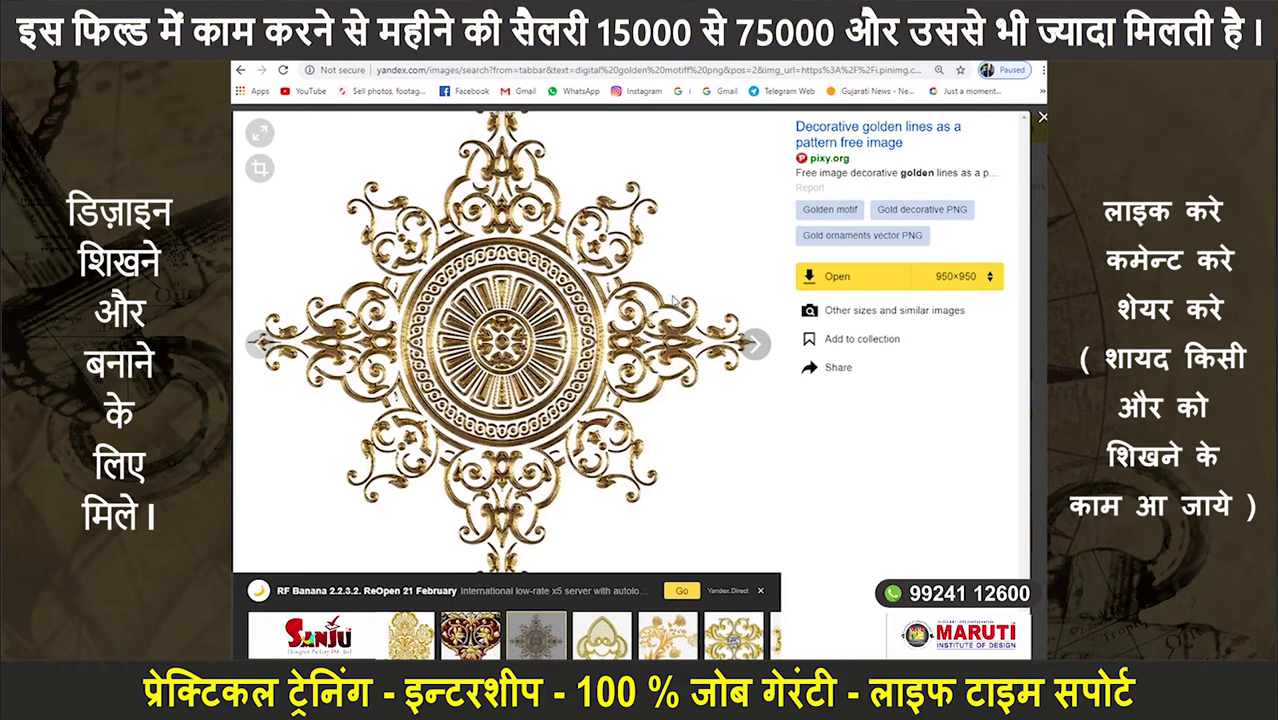
right_click(675, 301)
left_click(716, 322)
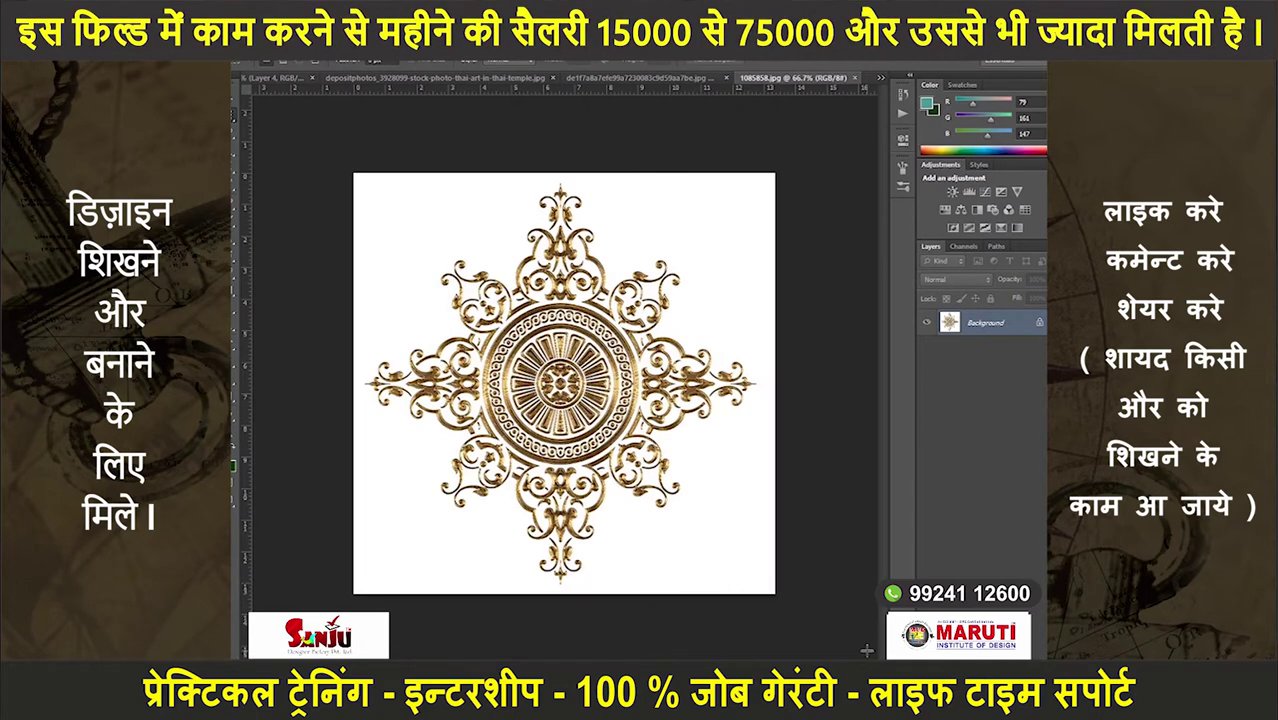
- Select the whole mandala image and close the Thai temple carving document
key("ctrl+a")
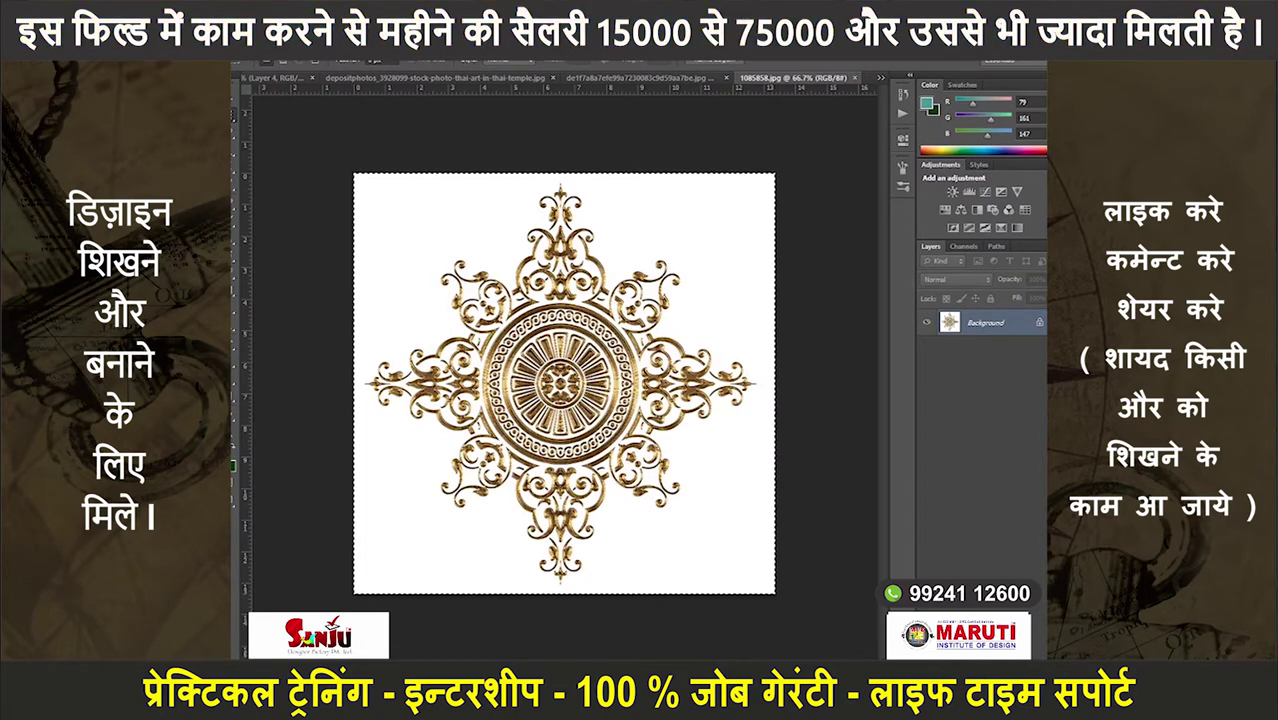
key("ctrl+Tab")
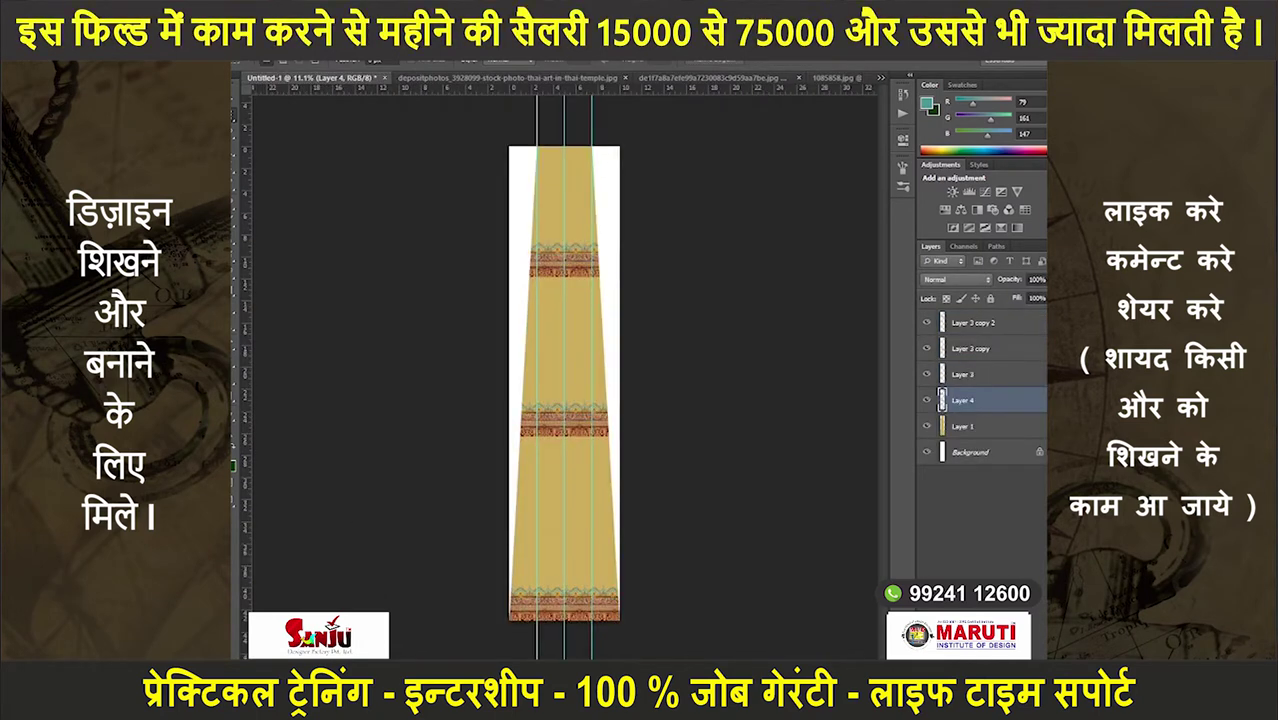
left_click(581, 78)
left_click(645, 78)
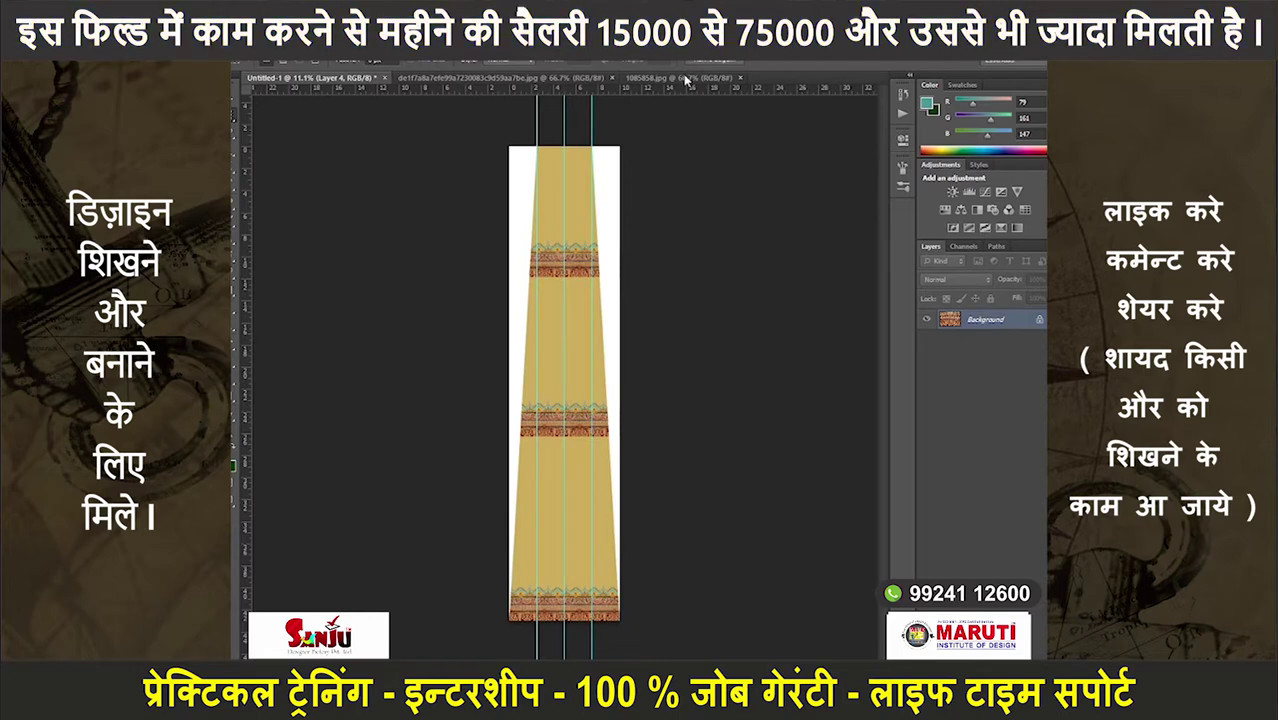
left_click(686, 78)
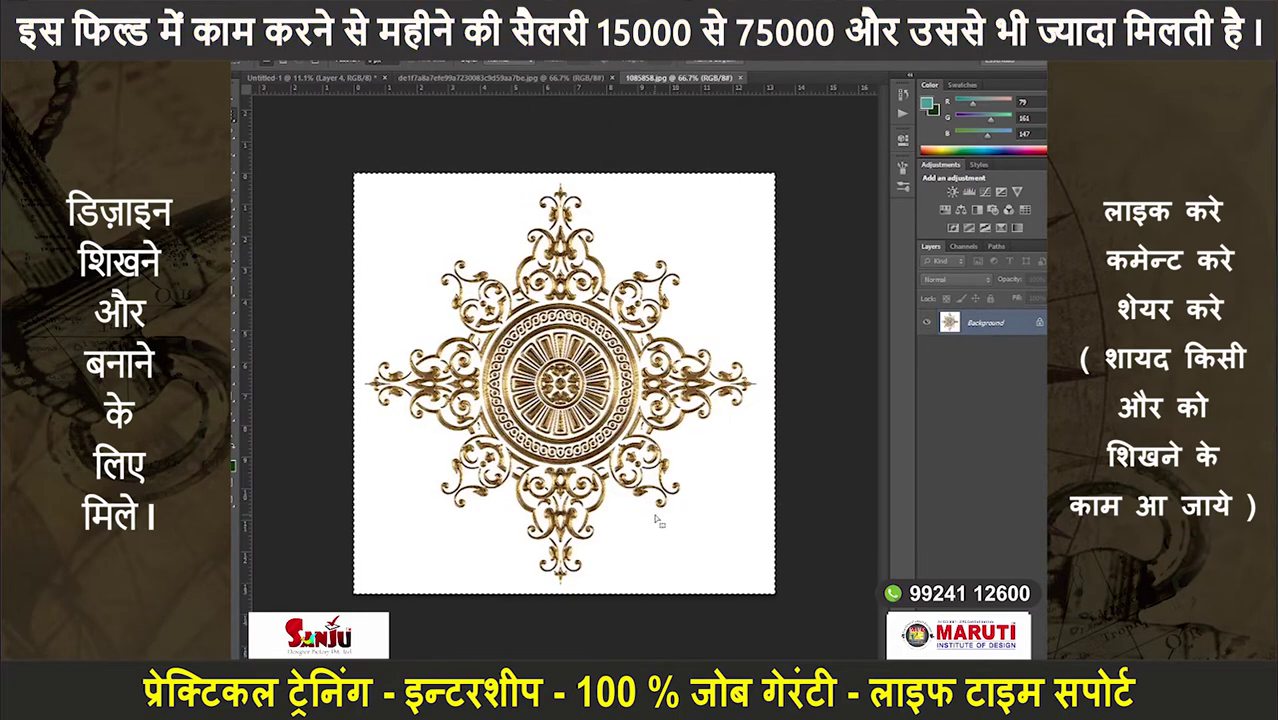
- Paste the mandala into the Untitled-1 kurti panel as a new layer
key("ctrl+Tab")
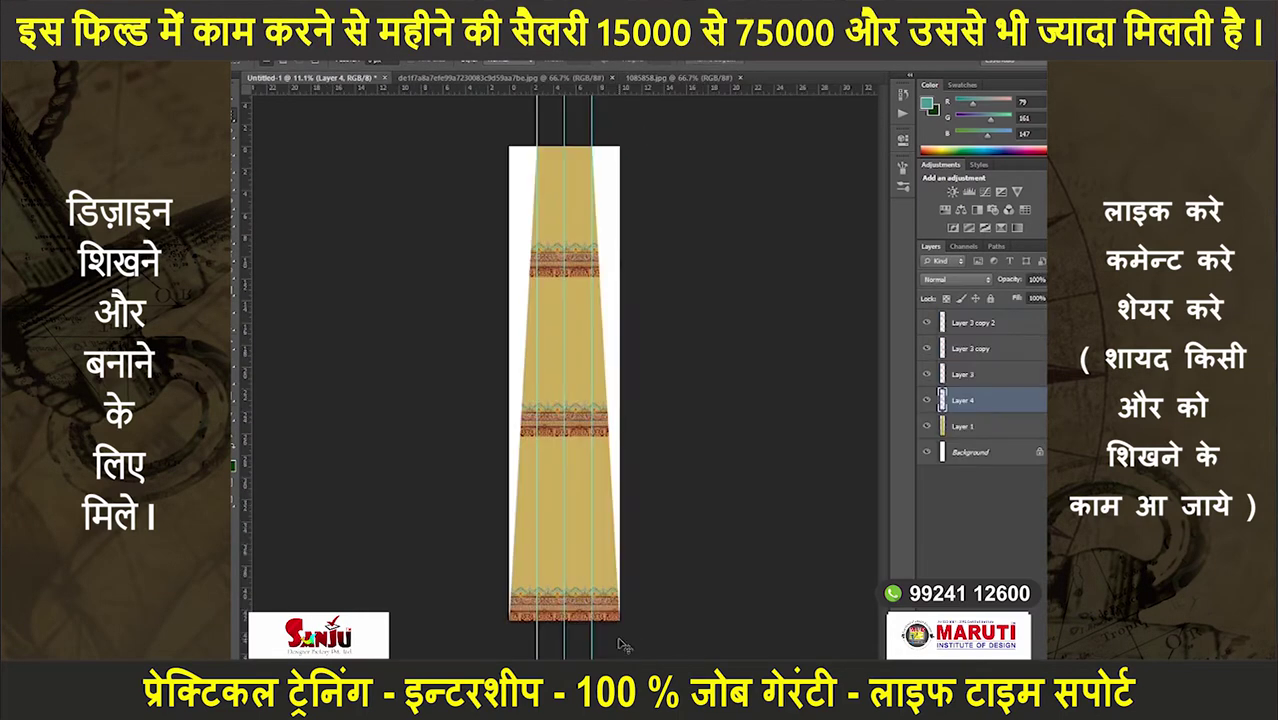
key("ctrl+v")
scroll(583, 372, "up", 5)
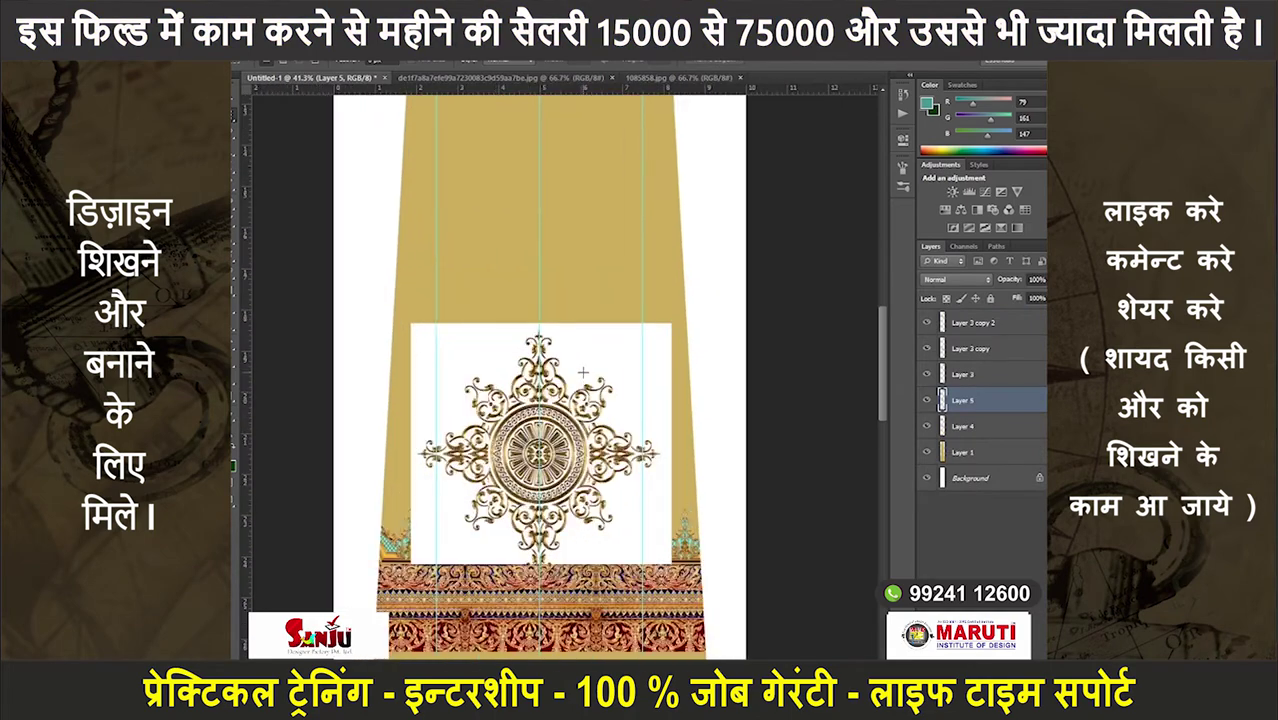
key("v")
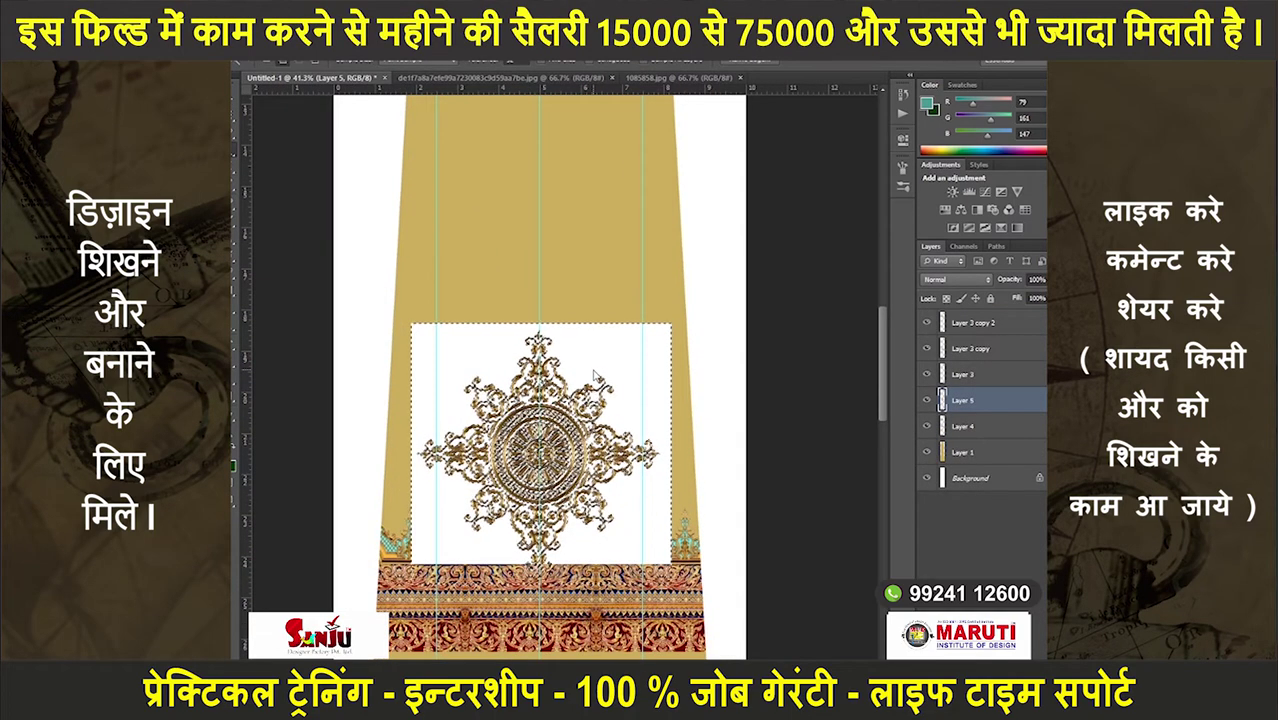
- Make the mandala's white background disappear and move it below the second border
key("shift+alt+m")
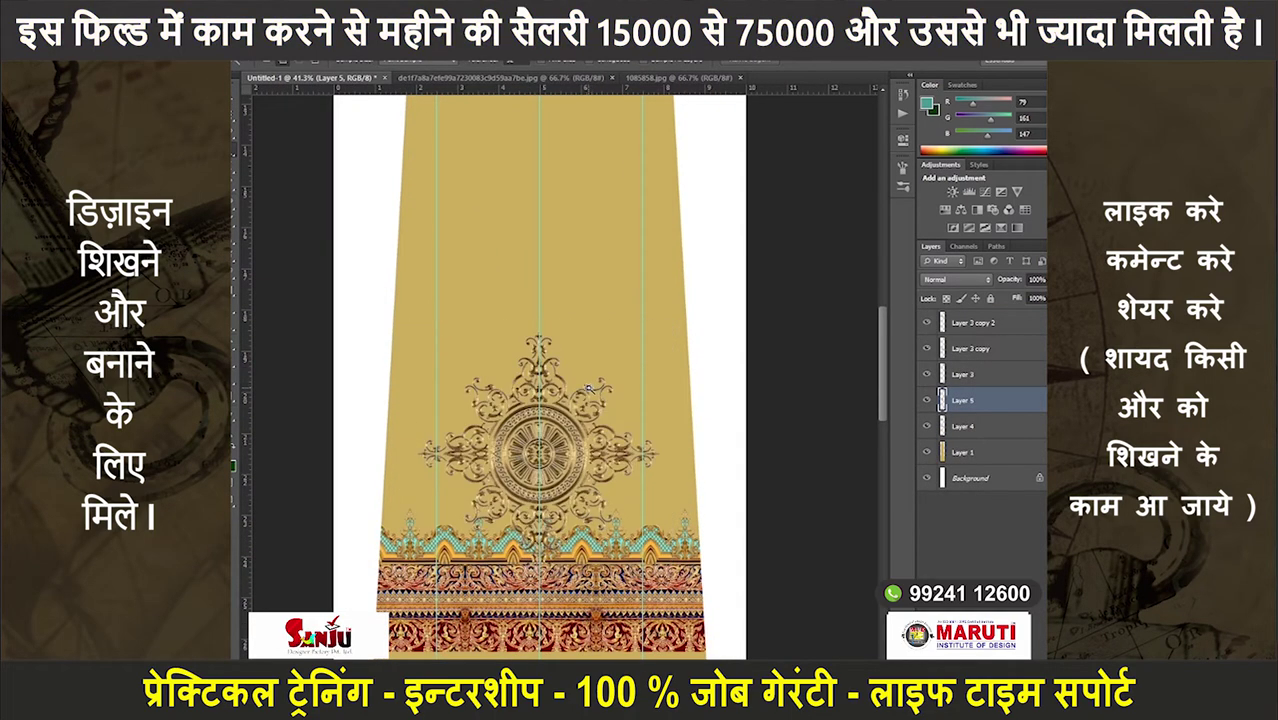
key("ctrl+t")
scroll(591, 385, "down", 1)
scroll(588, 382, "down", 2)
scroll(586, 380, "down", 1)
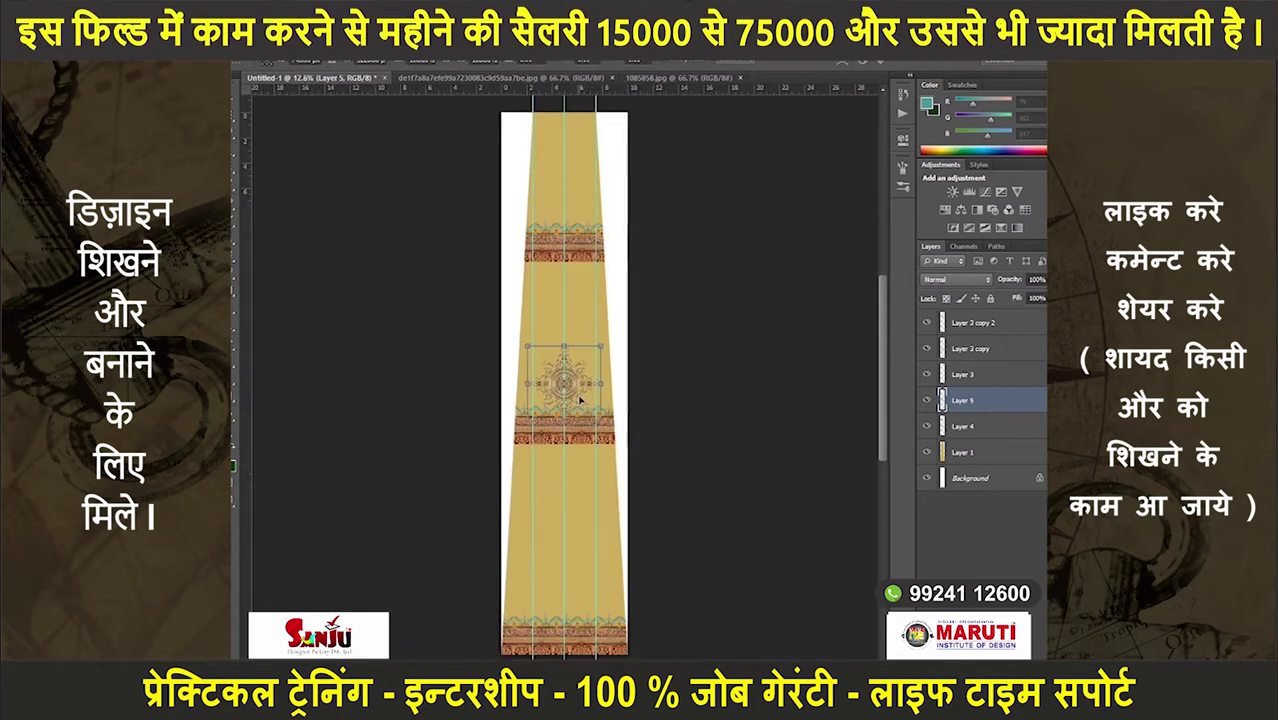
left_click_drag(586, 382, 589, 505)
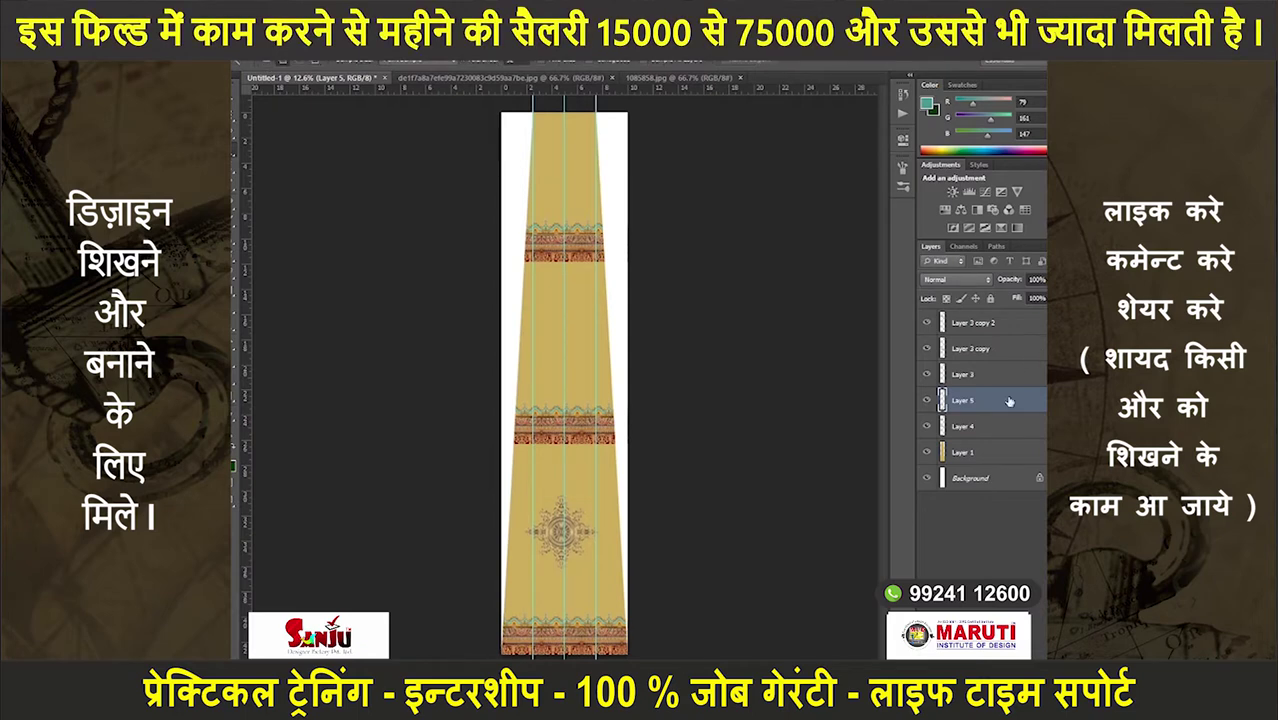
- Shrink the mandala evenly around its centre, commit it, and open Hue/Saturation
scroll(540, 594, "up", 2)
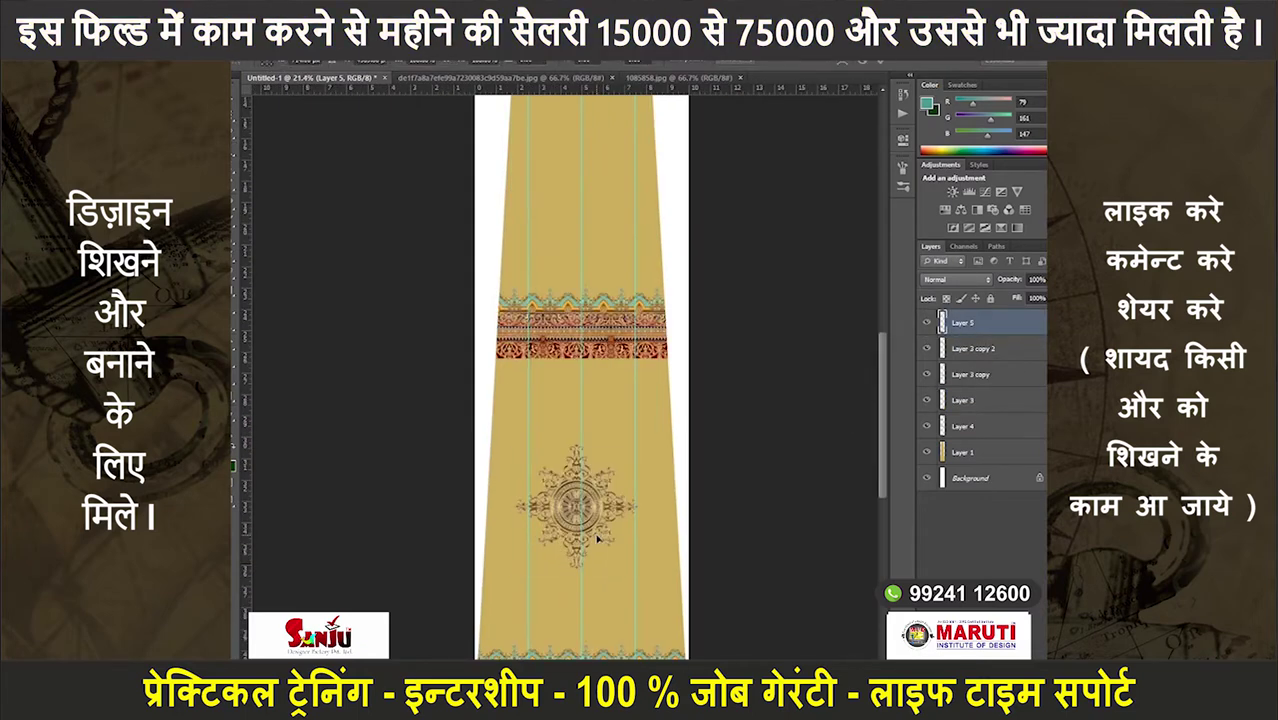
scroll(604, 541, "up", 1)
scroll(630, 565, "up", 2)
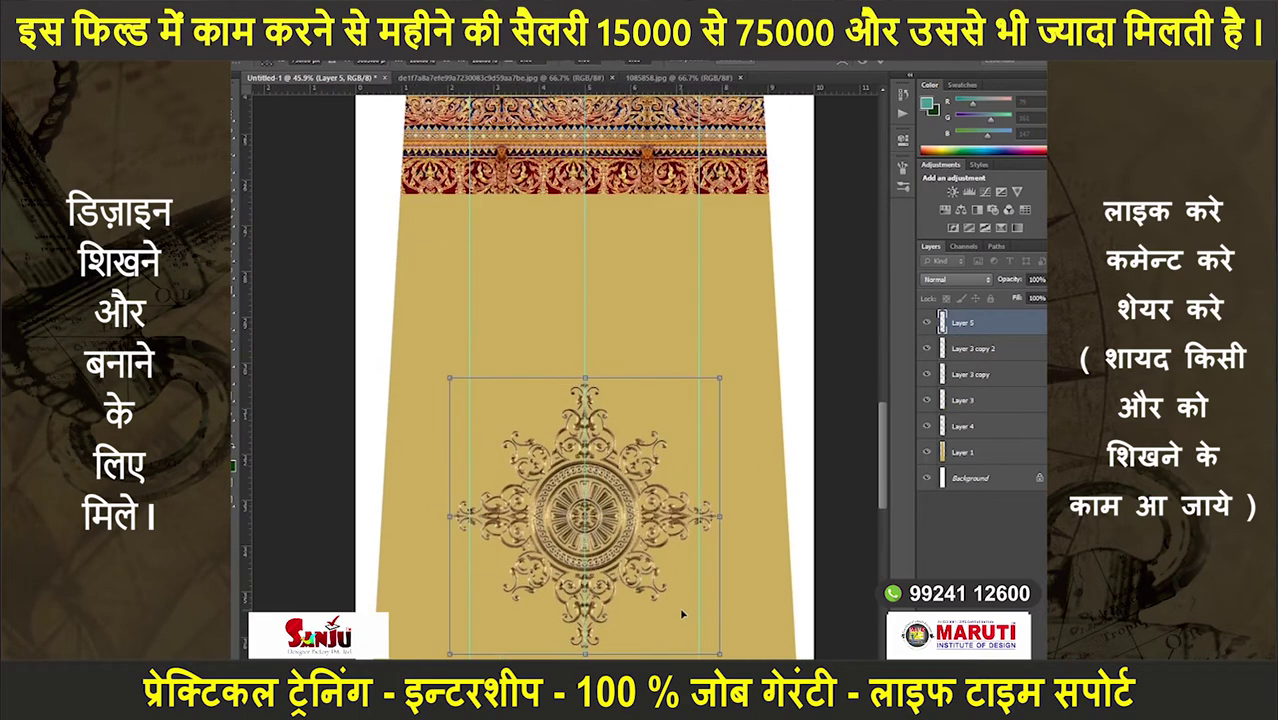
scroll(722, 654, "down", 3)
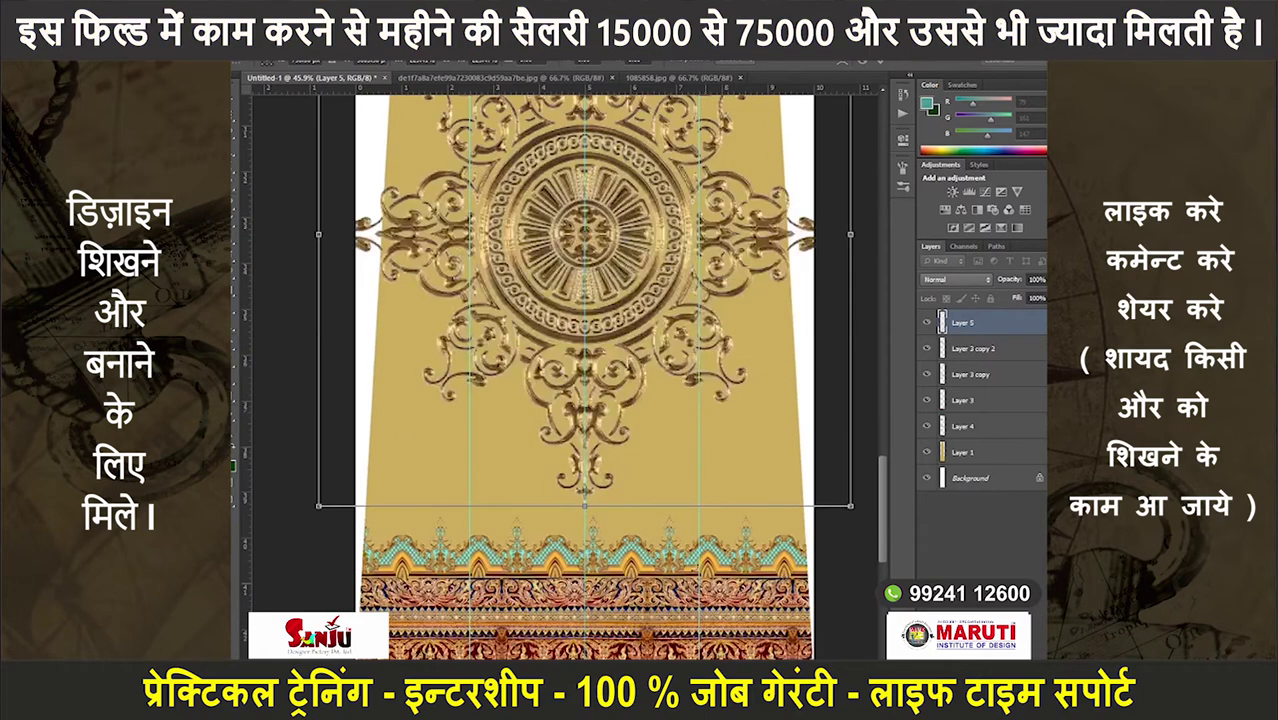
scroll(760, 590, "down", 3)
left_click_drag(779, 558, 731, 510)
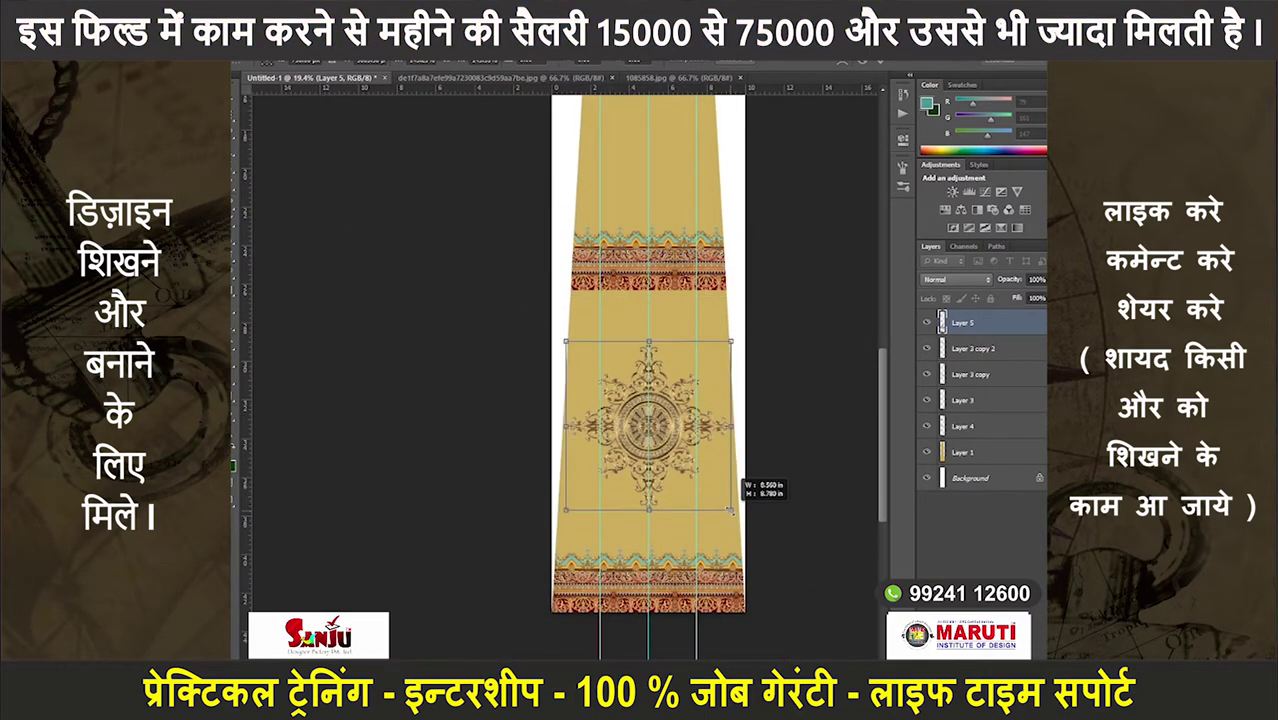
key("Return")
scroll(600, 400, "down", 2)
scroll(469, 331, "up", 1)
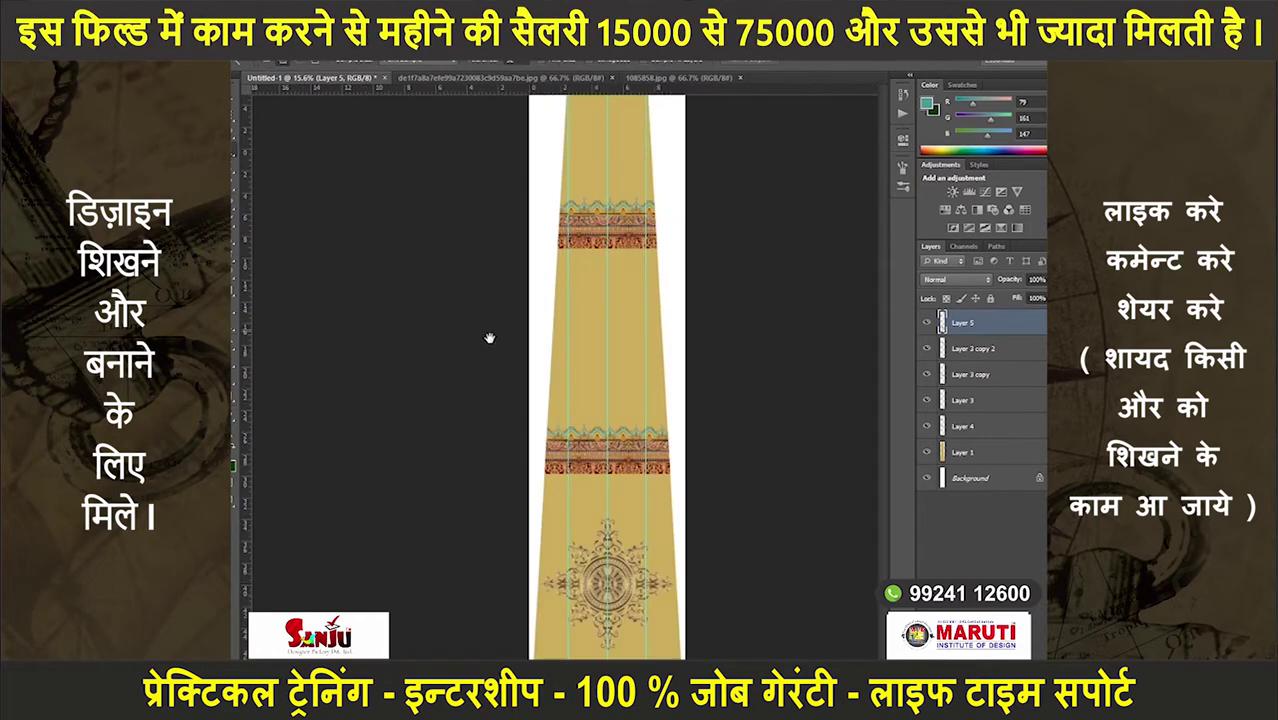
scroll(640, 556, "up", 2)
key("ctrl+u")
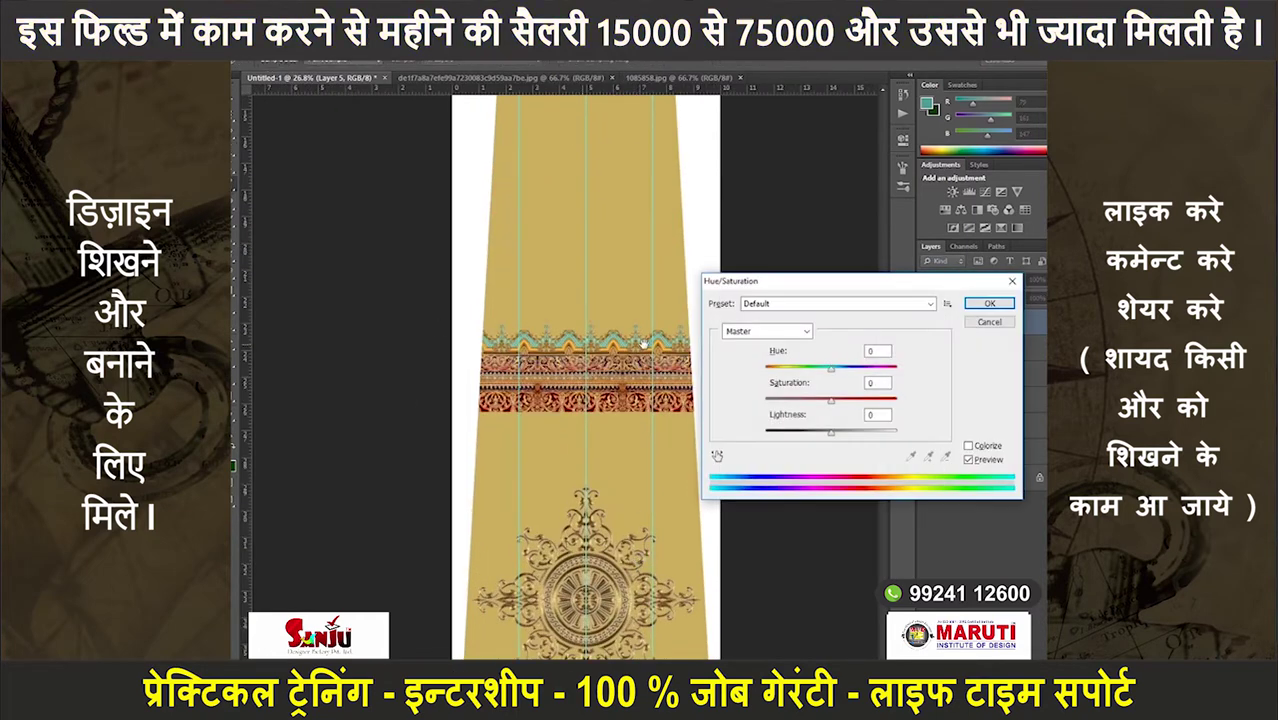
- Apply Hue/Saturation with Saturation +43 and Lightness -22 to the mandala
mouse_move(829, 400)
left_mouse_down()
mouse_move(846, 400)
mouse_move(818, 434)
left_mouse_up()
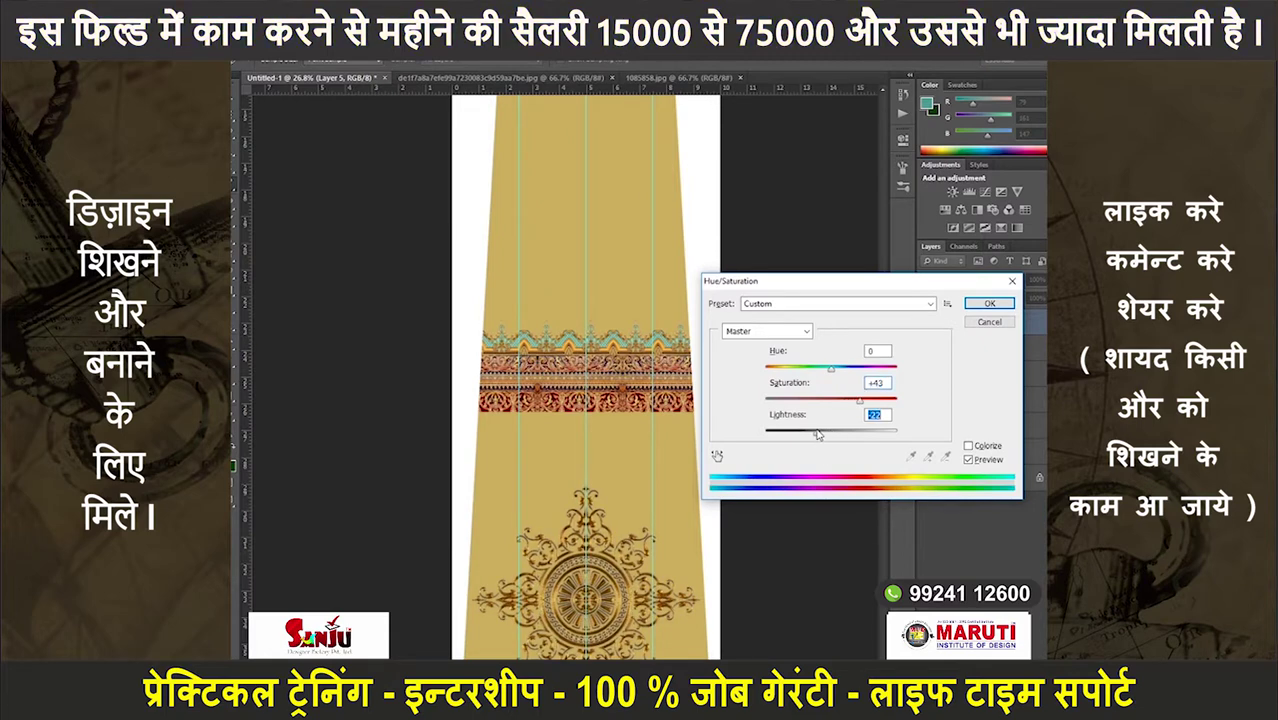
key("Return")
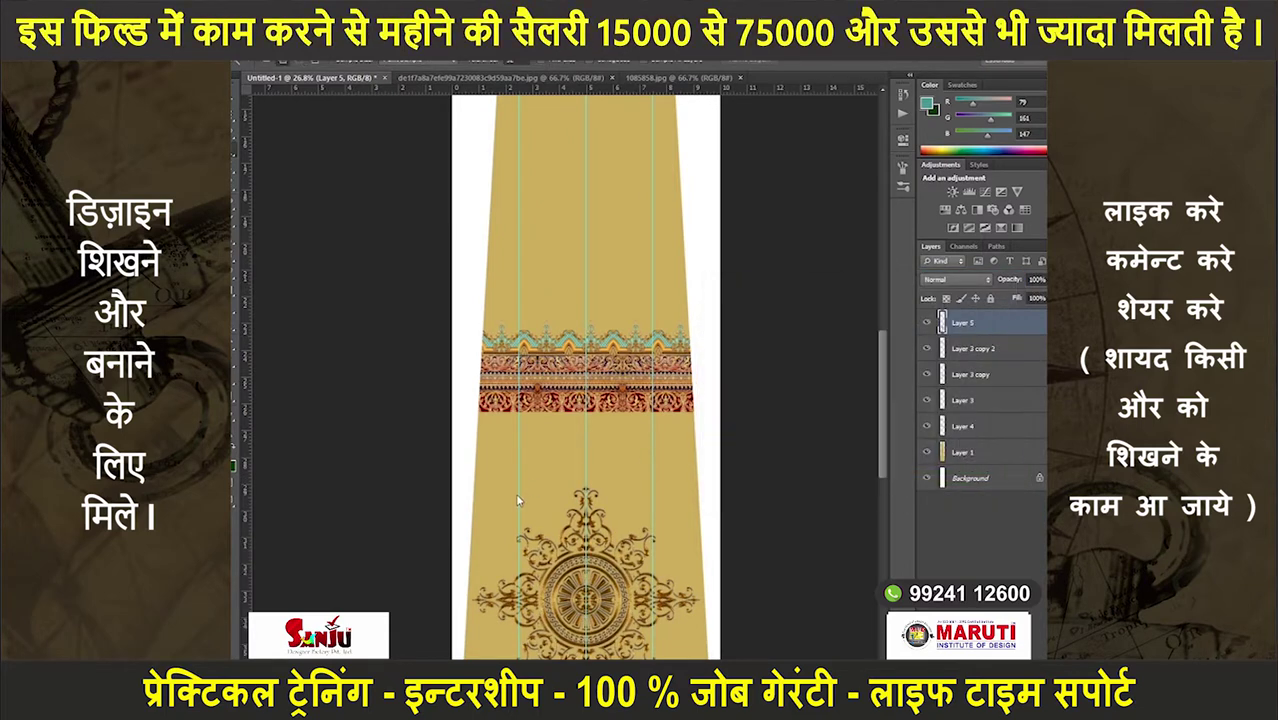
scroll(635, 447, "down", 2)
scroll(556, 410, "down", 1)
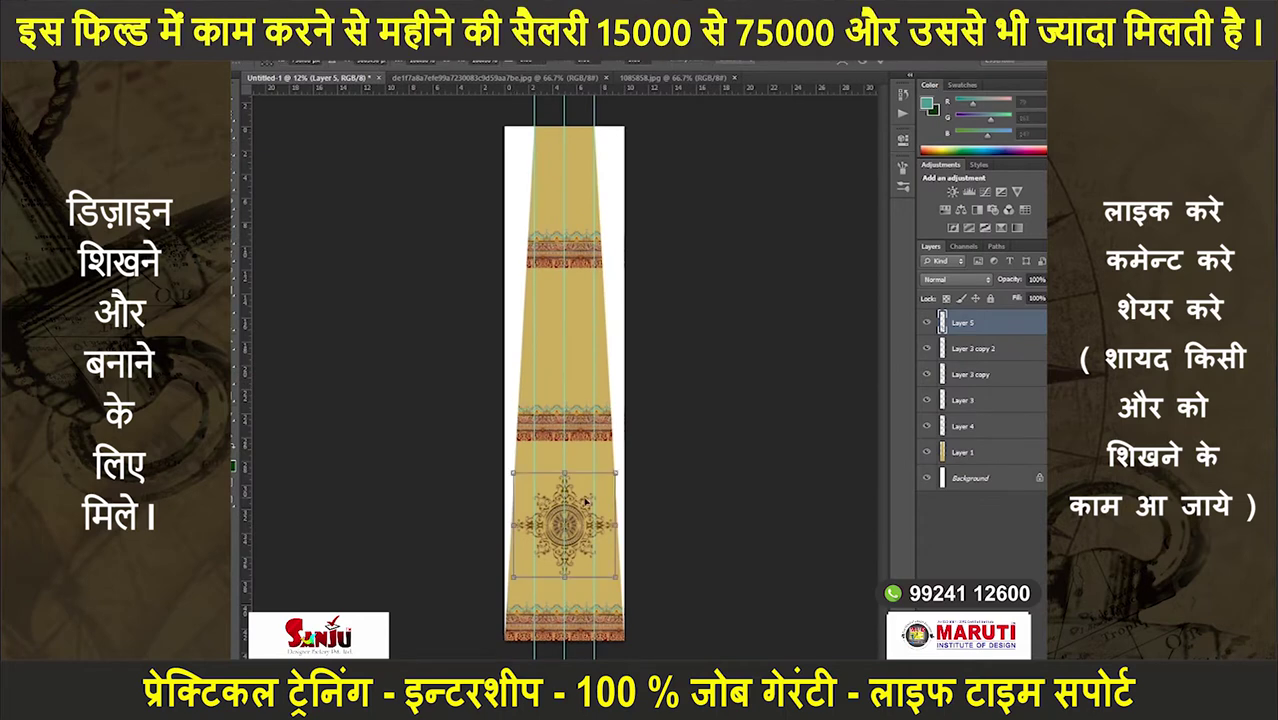
- Duplicate the mandala between the two borders, size it to match, and merge it
left_click_drag(585, 500, 585, 335)
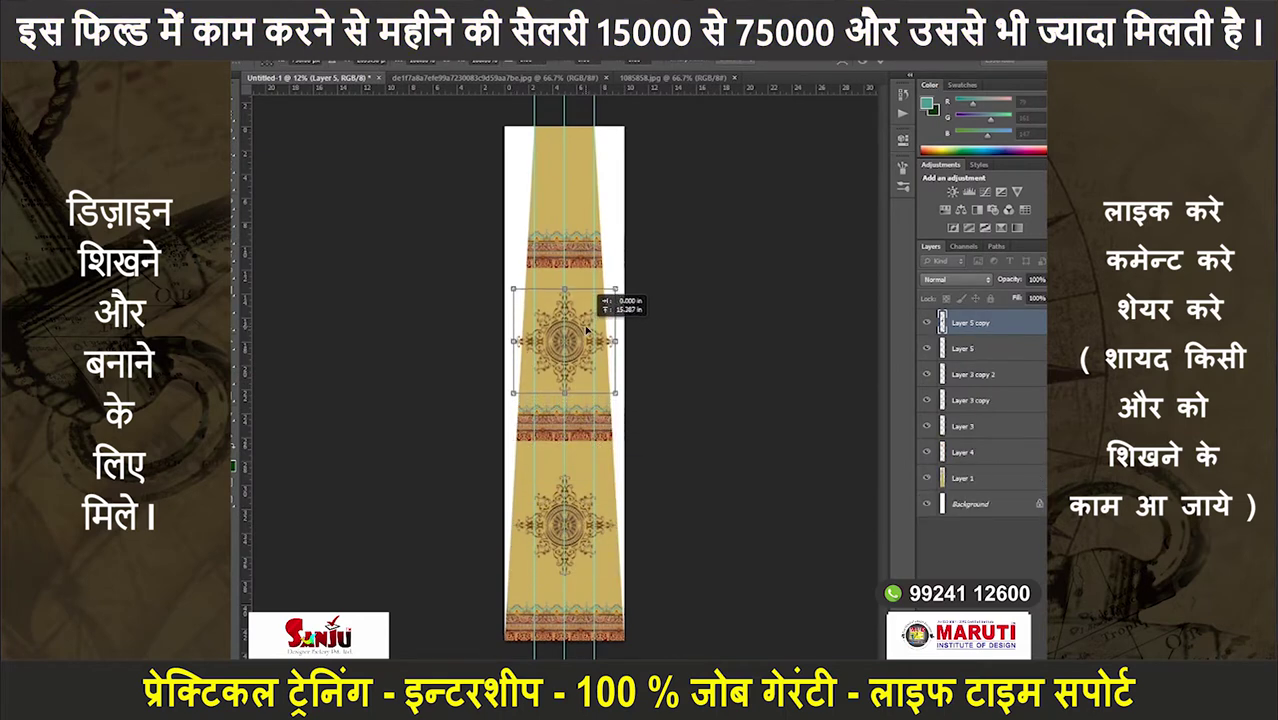
left_click_drag(587, 330, 587, 325)
left_click_drag(610, 382, 602, 374)
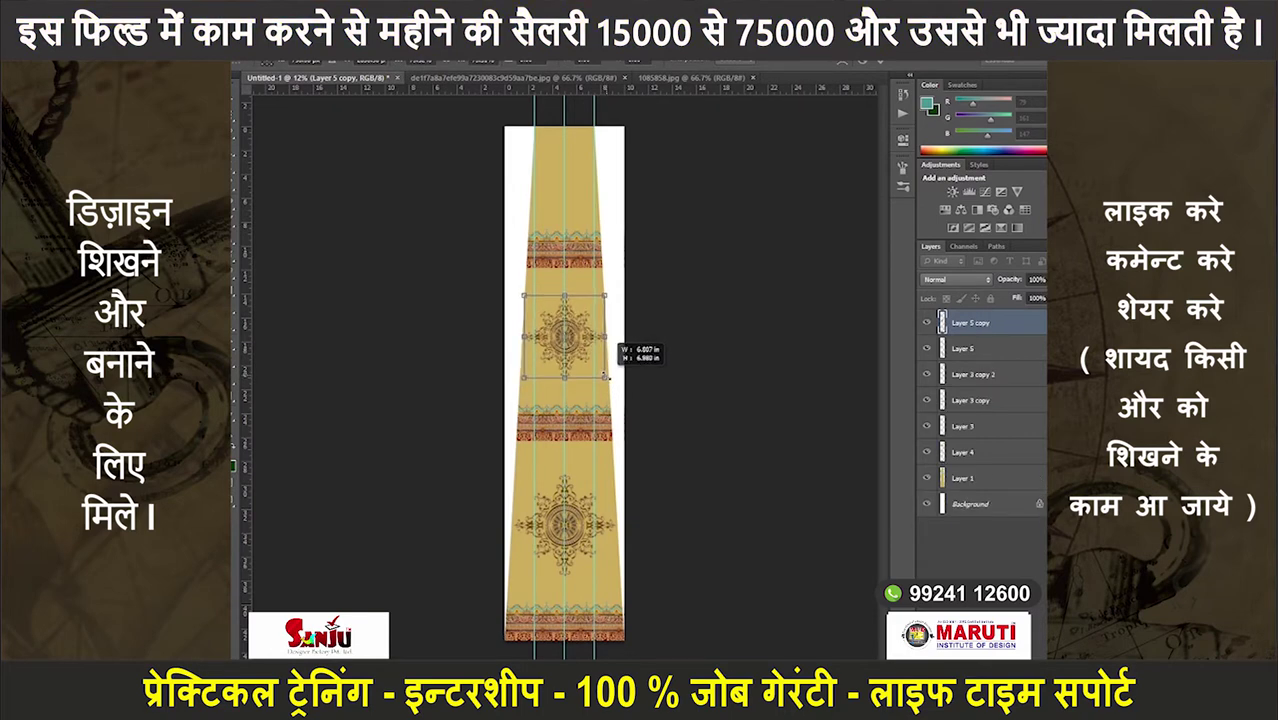
left_click_drag(604, 376, 606, 378)
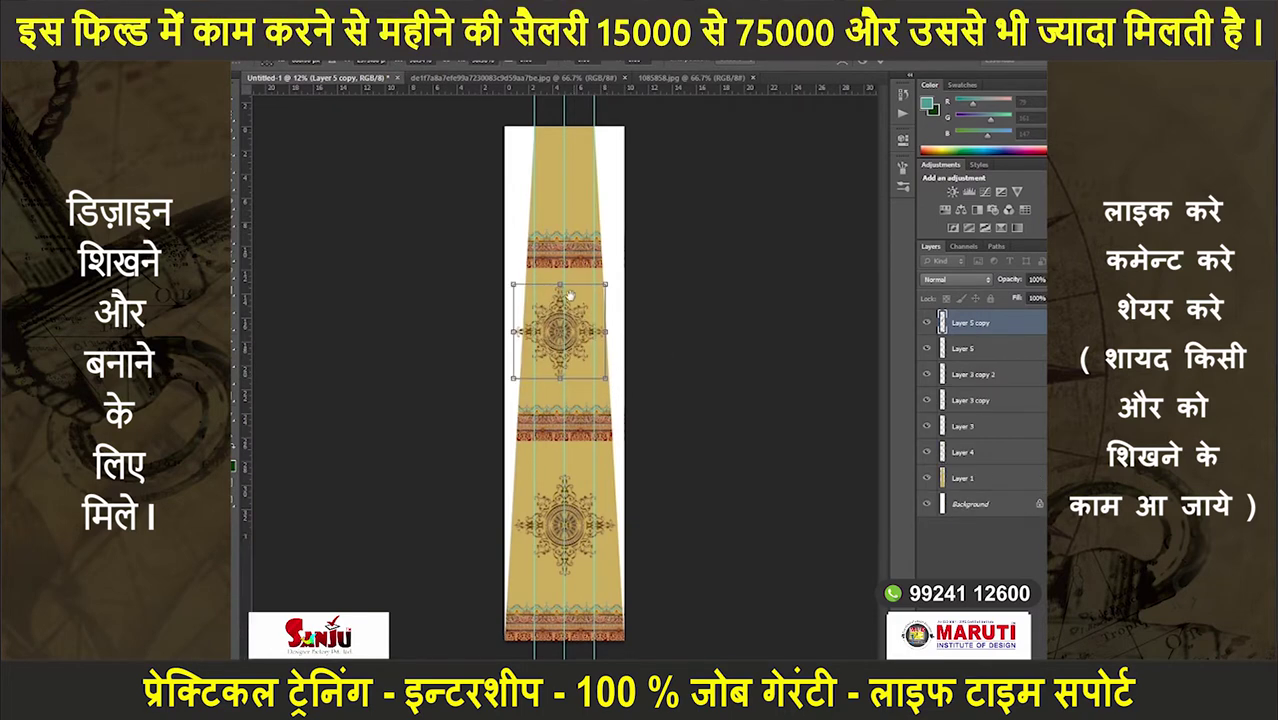
scroll(519, 270, "up", 1)
scroll(524, 273, "up", 2)
left_click_drag(531, 288, 551, 297)
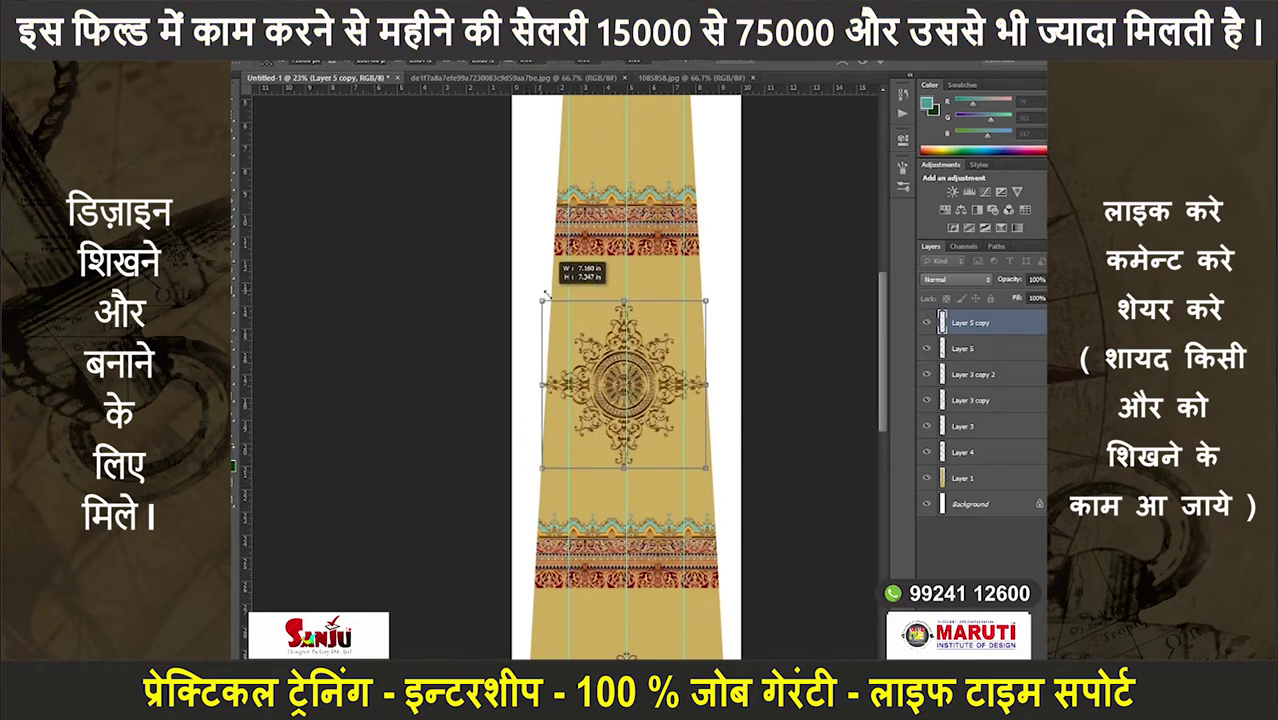
scroll(585, 333, "down", 1)
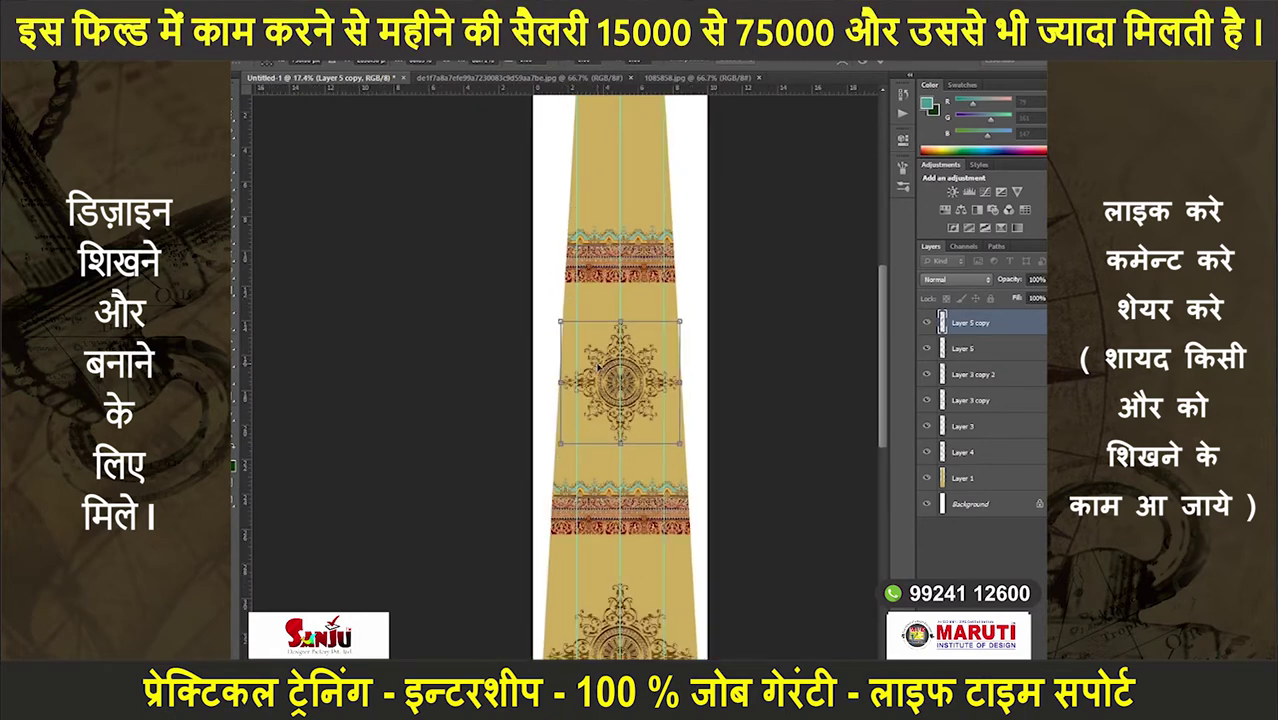
key("ctrl+e")
- Add a mandala copy above the top border and merge all copies into Layer 5
scroll(615, 365, "down", 2)
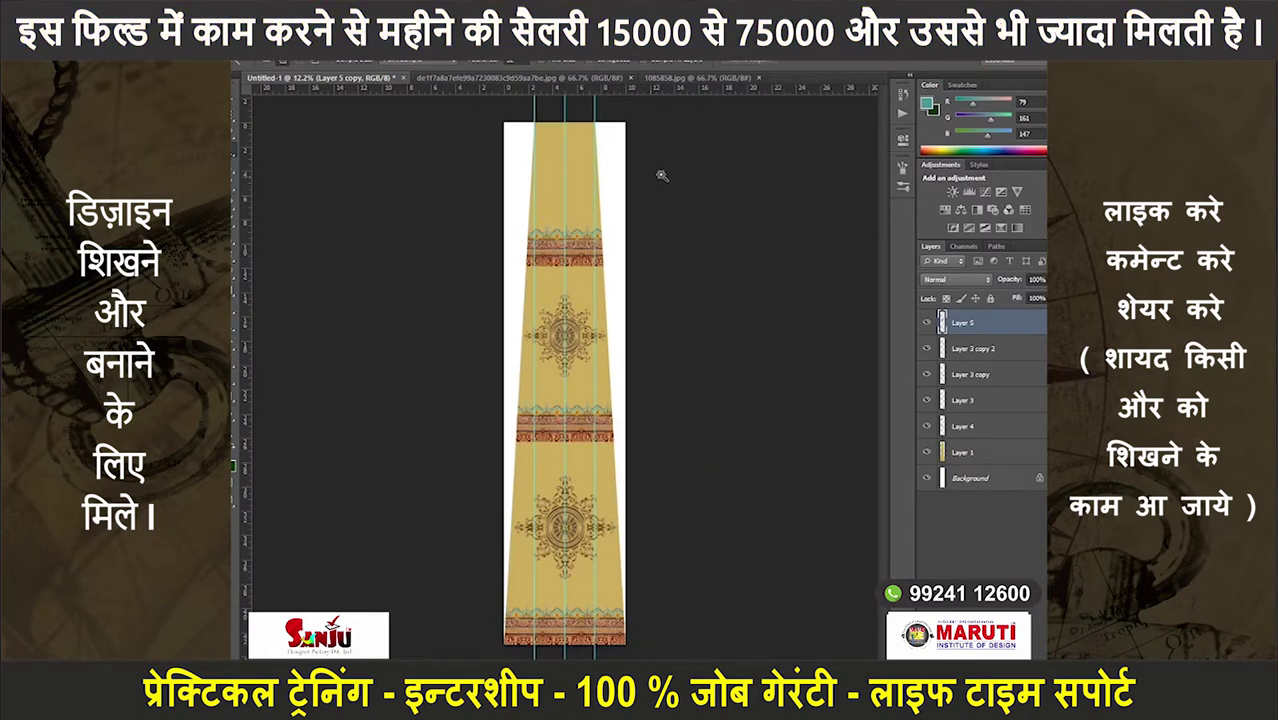
left_click_drag(603, 320, 582, 165)
key("ctrl+e")
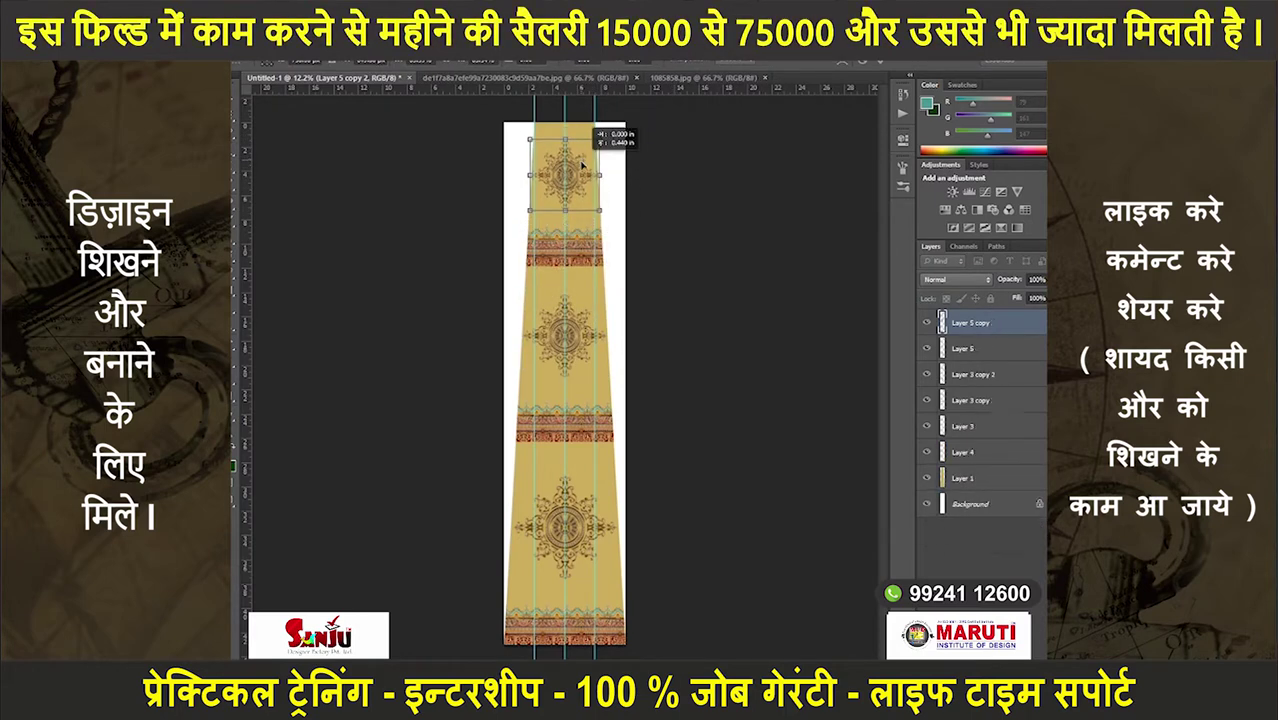
key("ctrl+e")
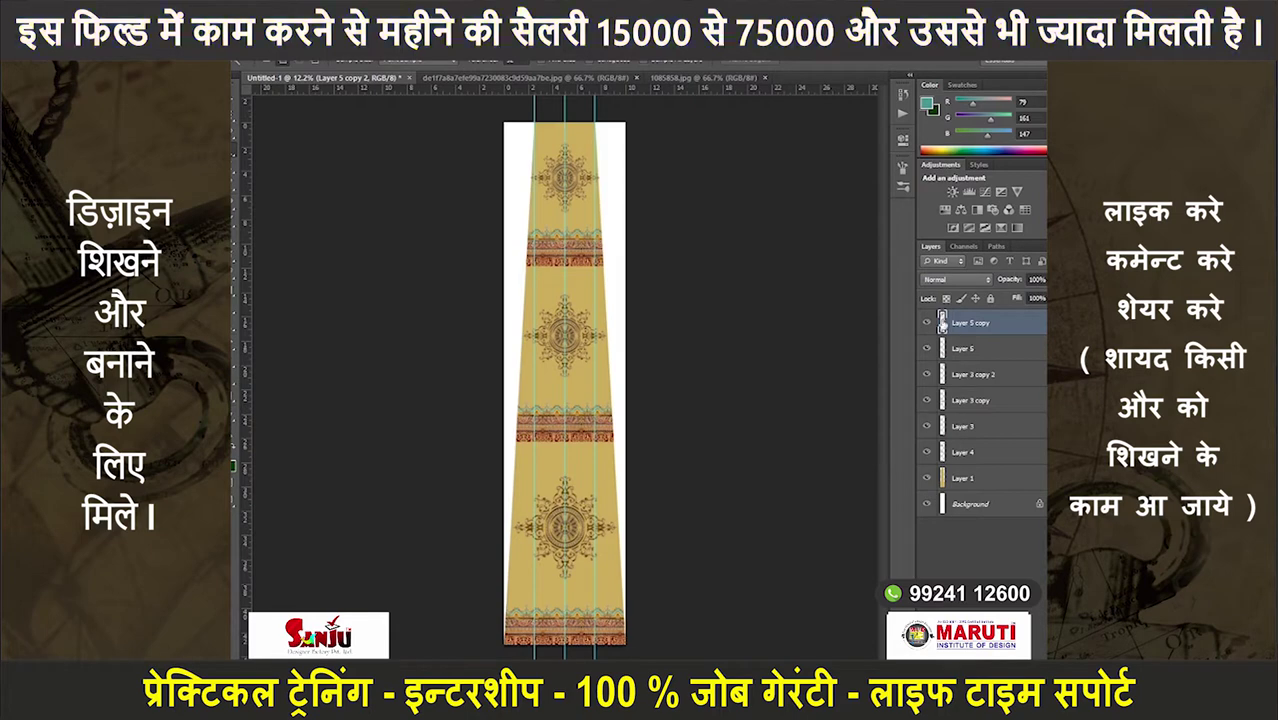
key("ctrl+e")
key("ctrl+e")
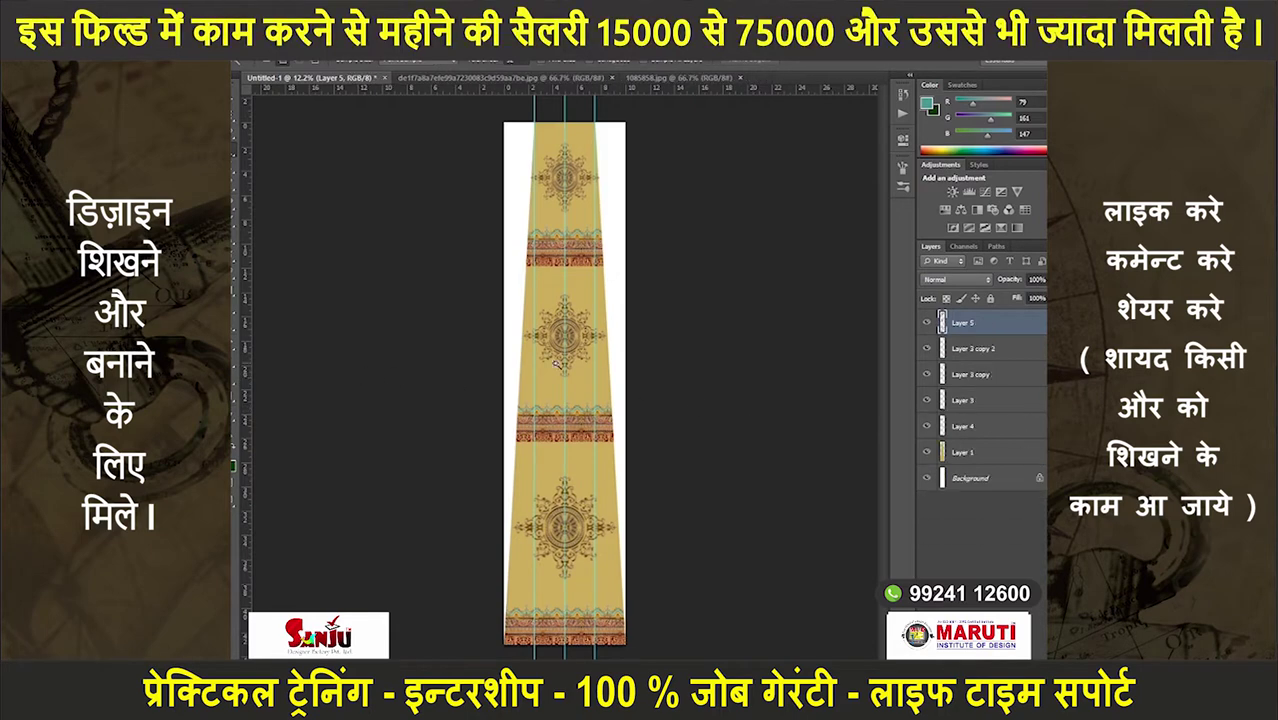
- Set the mandala layer to Linear Burn blend mode at 43% opacity
left_click_drag(431, 344, 503, 362)
left_click(502, 362)
left_click(974, 279)
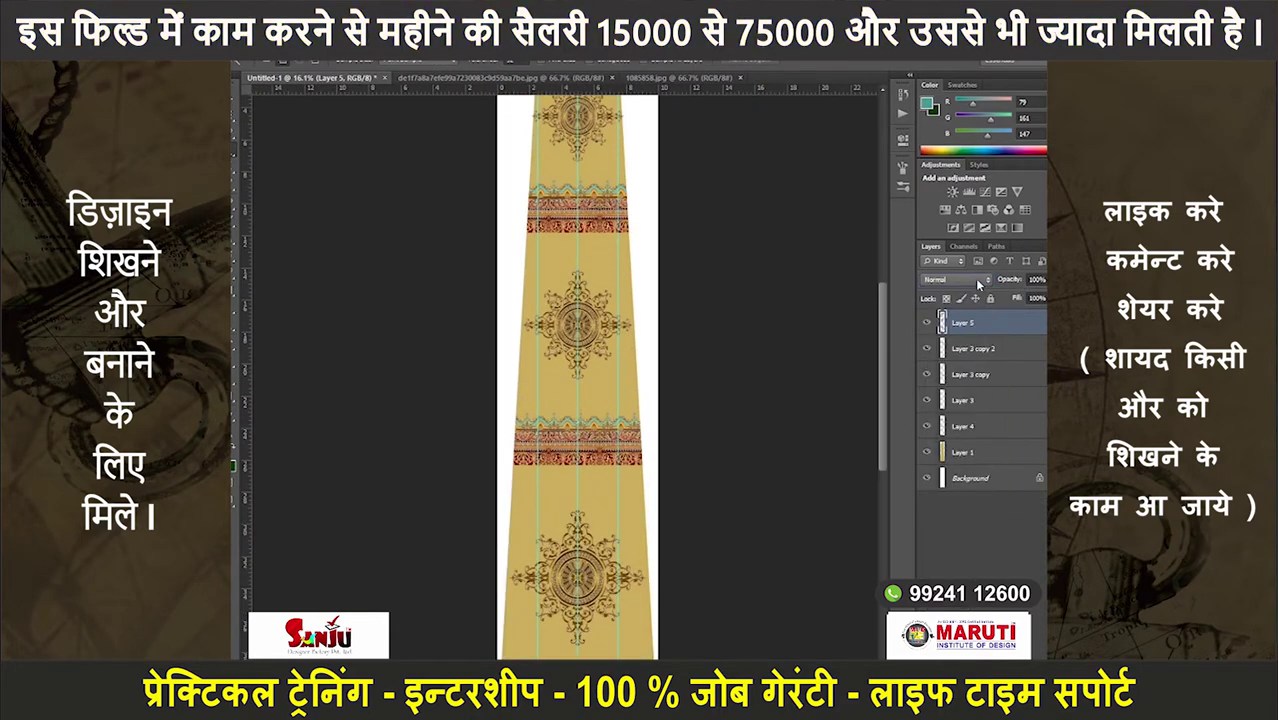
scroll(977, 284, "down", 2)
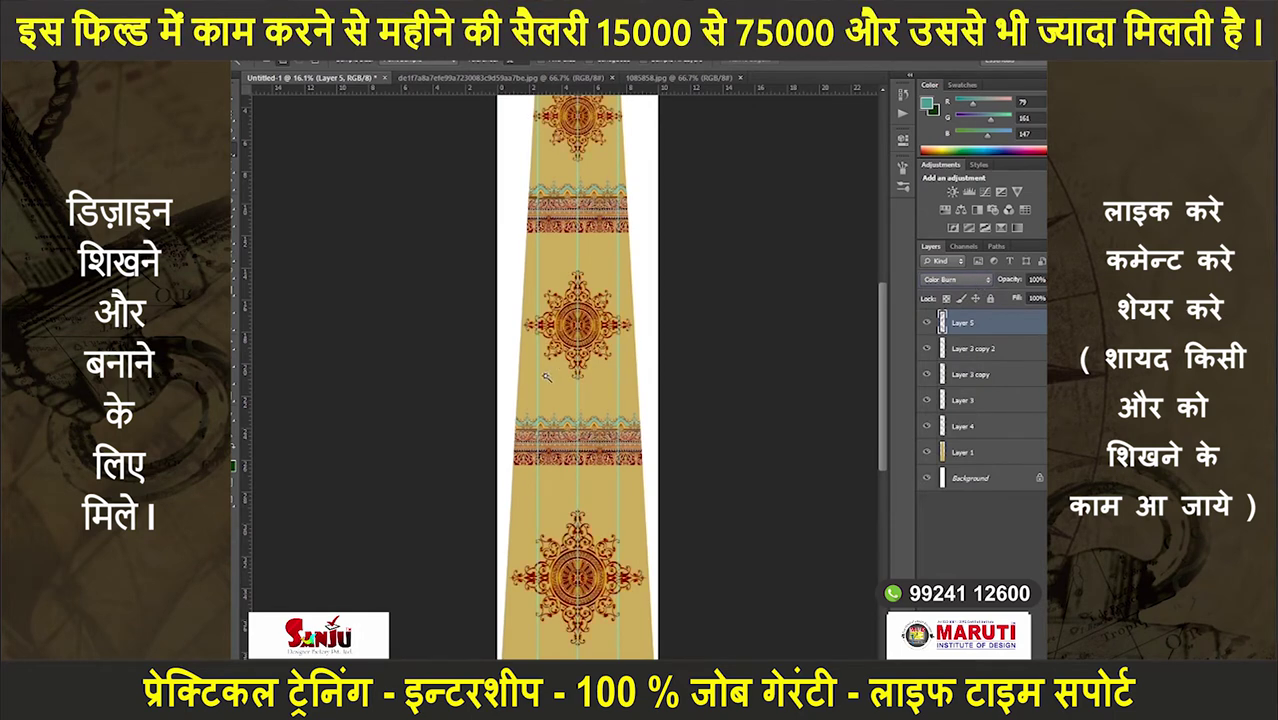
key("shift+minus")
key("shift+plus")
key("shift+plus")
key("shift+plus")
key("shift+minus")
key("shift+minus")
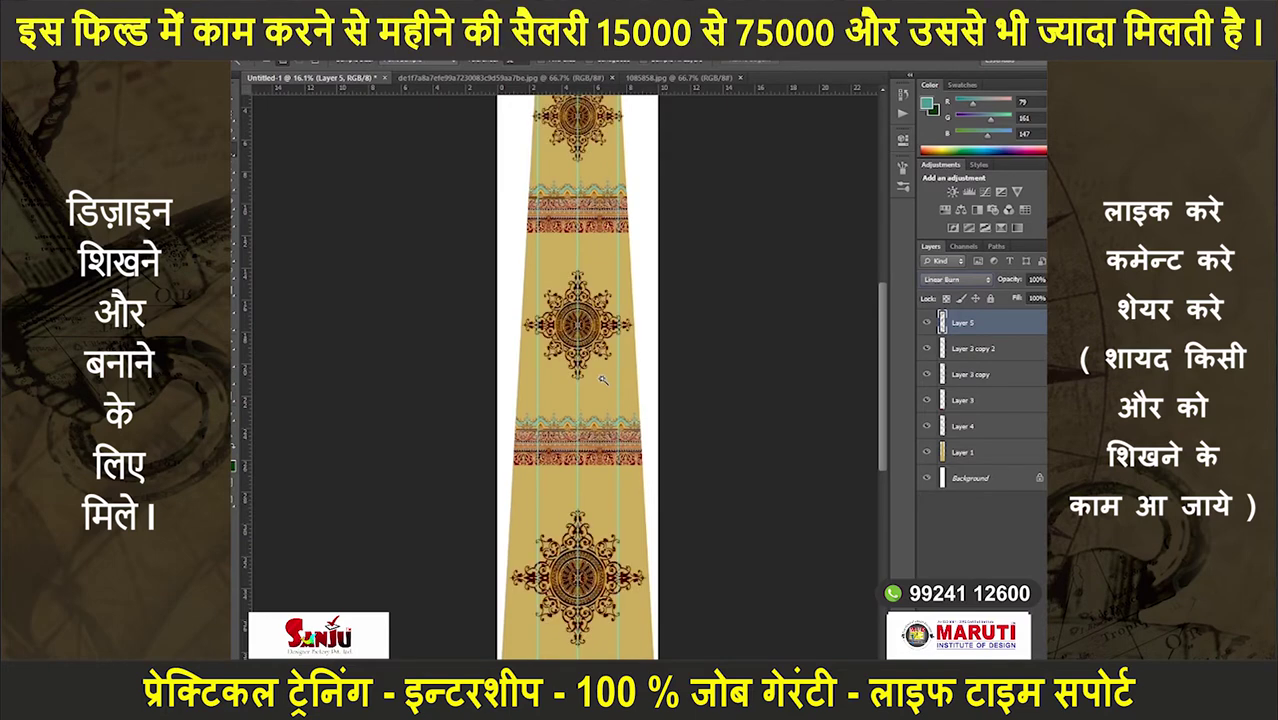
scroll(543, 374, "down", 2)
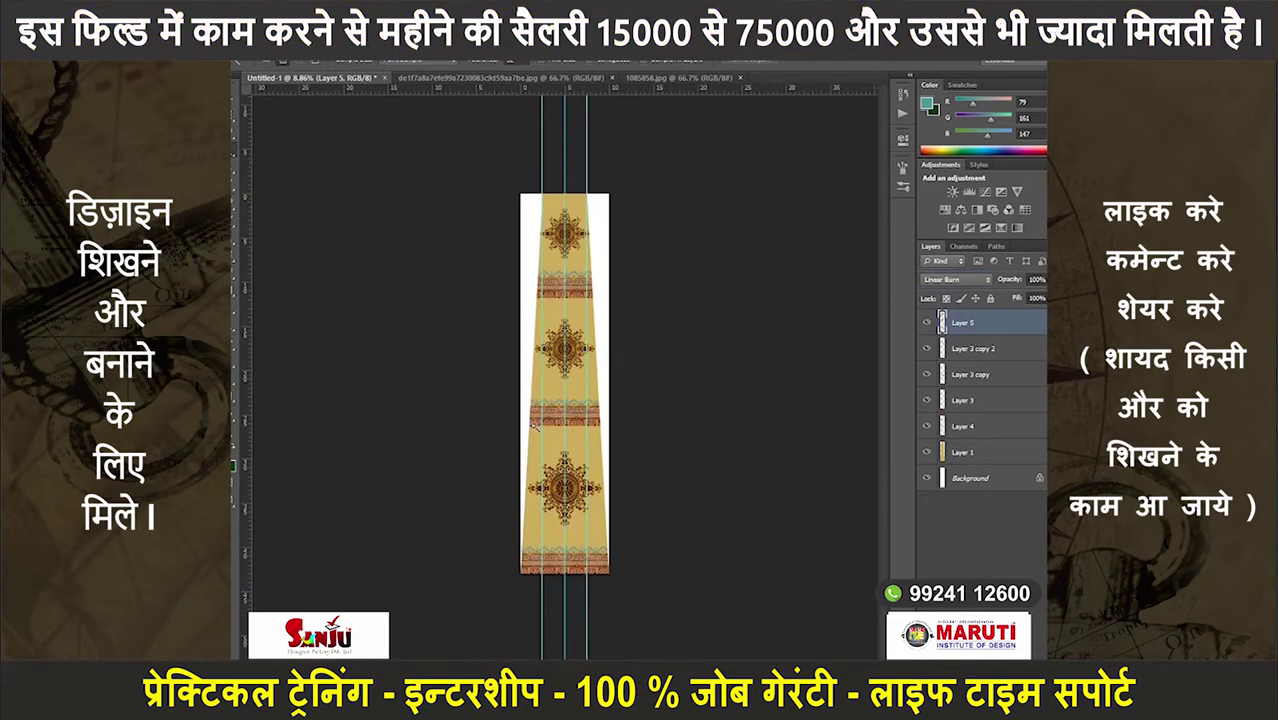
left_click(1043, 299)
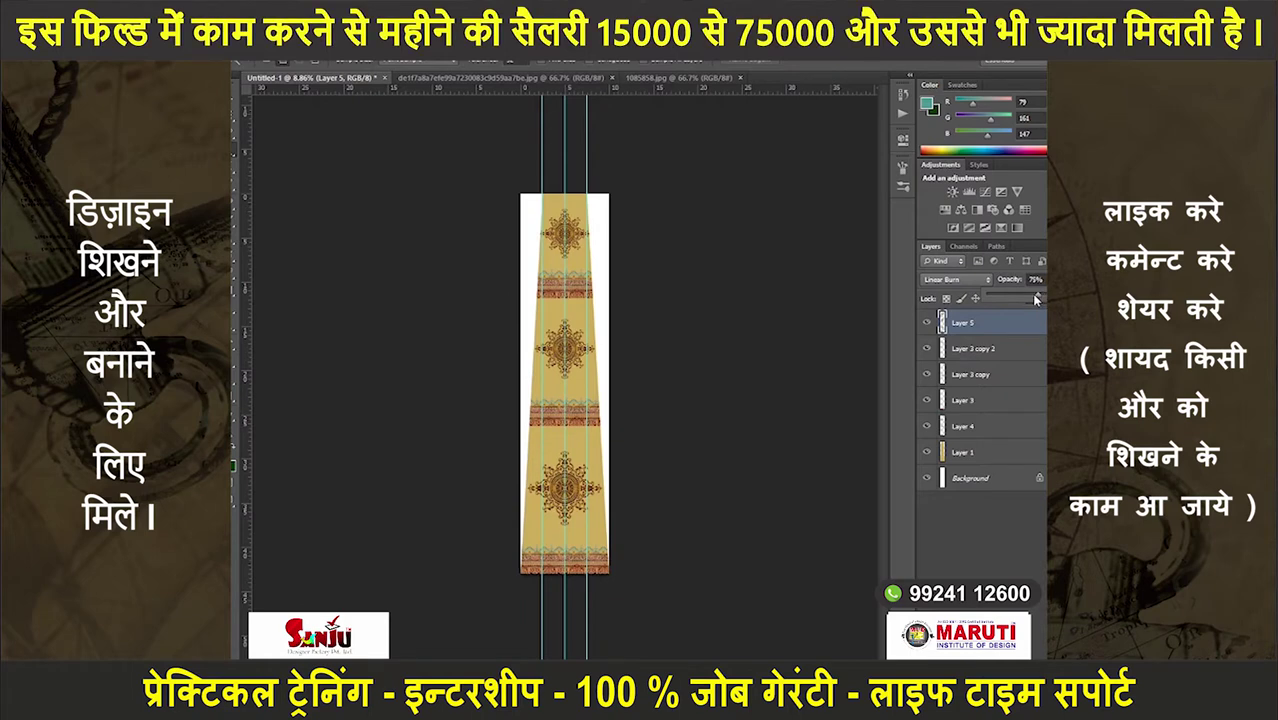
left_click_drag(1040, 298, 1017, 300)
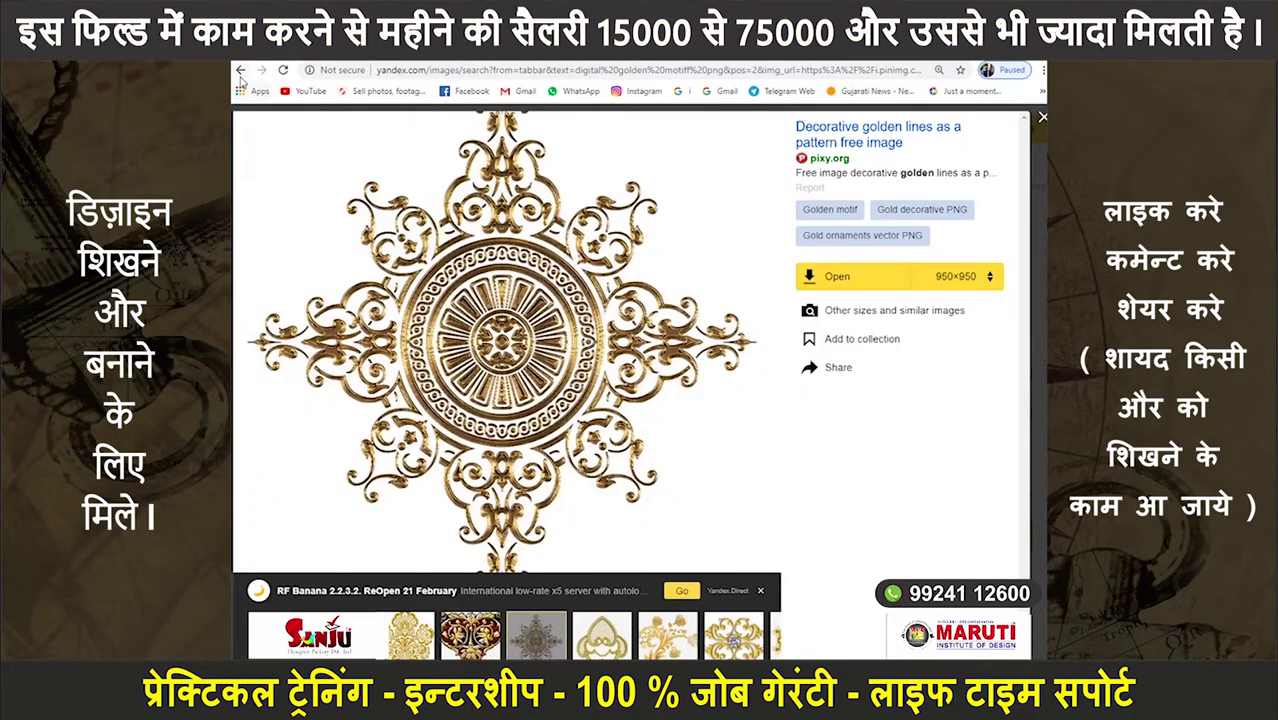
- Close the round mandala preview and scroll down the 'digital golden motiff png' results
left_click(240, 72)
scroll(662, 347, "down", 5)
scroll(662, 347, "down", 3)
scroll(650, 347, "down", 3)
scroll(635, 348, "down", 3)
scroll(625, 348, "down", 3)
scroll(650, 346, "down", 3)
scroll(680, 344, "down", 3)
scroll(705, 341, "down", 3)
scroll(712, 339, "down", 2)
scroll(714, 339, "down", 1)
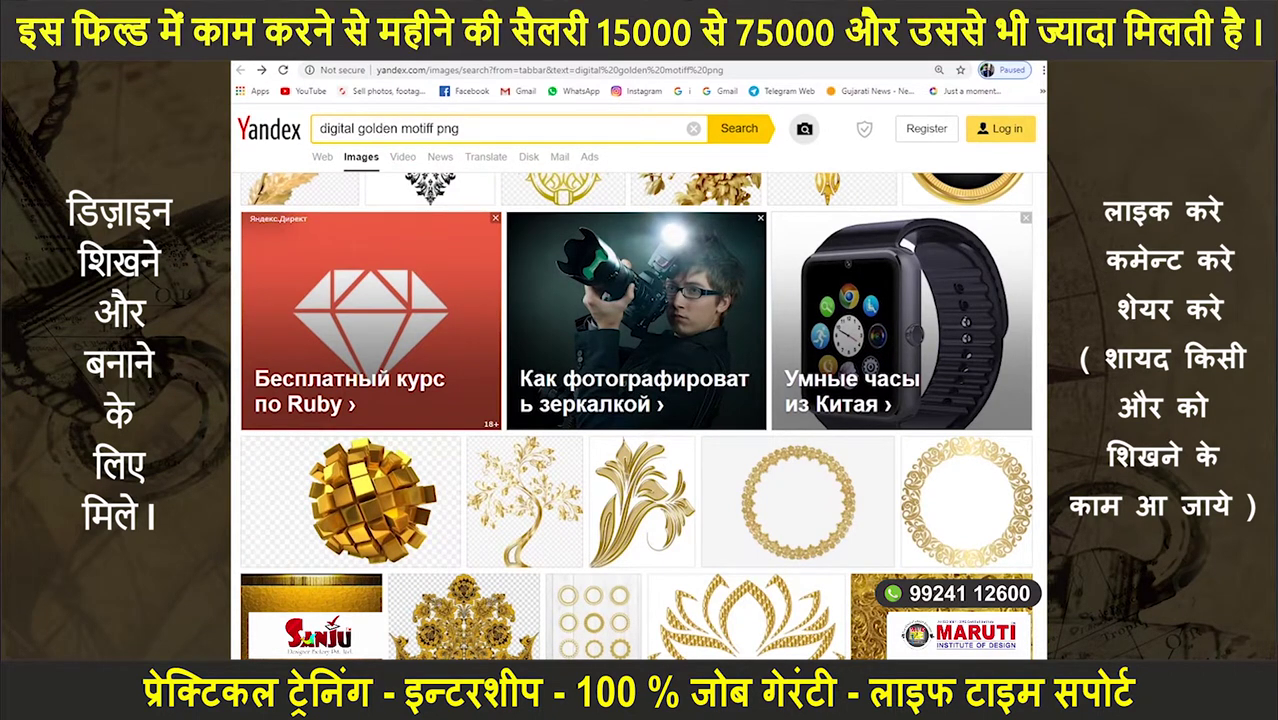
- Search Yandex Images for 'digital golden flower butta' in place of the motiff query
double_click(425, 128)
type("flower")
key("BackSpace")
type("butta")
key("Return")
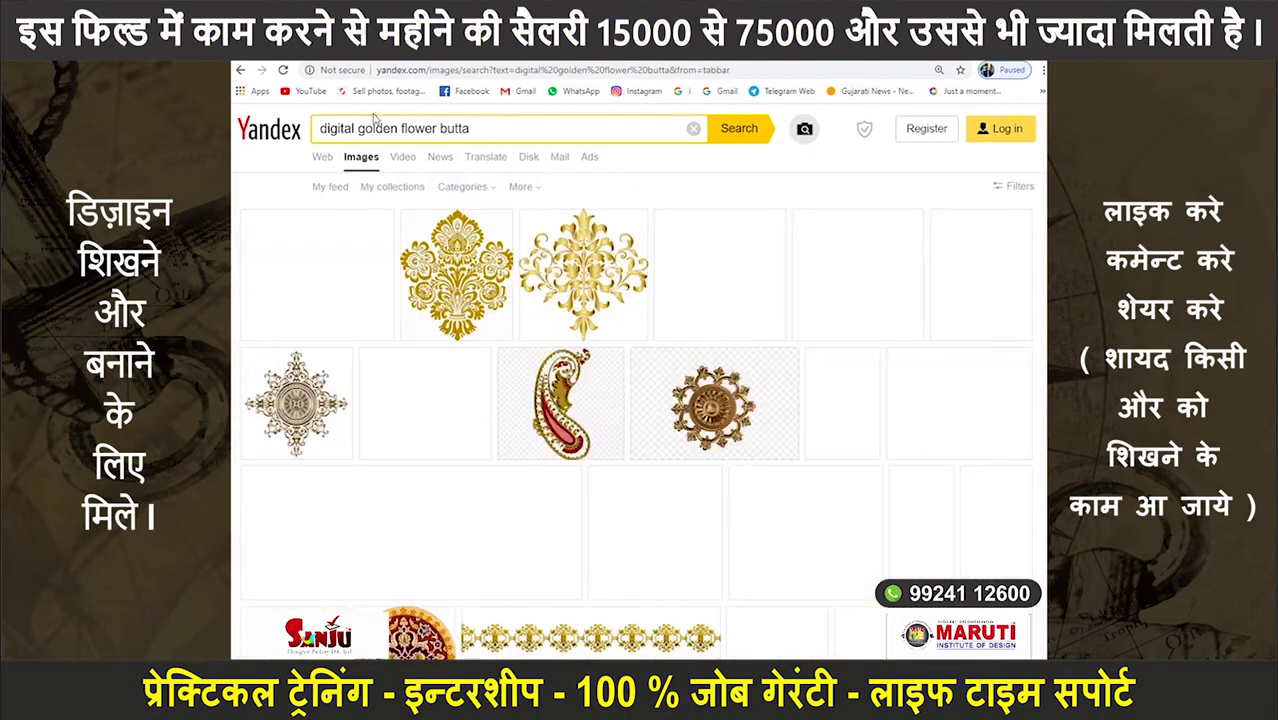
- Browse the results, then drop 'digital' and search 'golden flower butta'
scroll(690, 478, "down", 5)
scroll(690, 478, "down", 5)
scroll(690, 478, "down", 5)
scroll(690, 478, "down", 5)
scroll(690, 478, "down", 5)
scroll(690, 478, "down", 5)
scroll(690, 478, "down", 5)
scroll(690, 478, "down", 5)
scroll(690, 478, "down", 5)
scroll(688, 475, "down", 5)
scroll(687, 474, "down", 5)
scroll(686, 475, "down", 5)
scroll(684, 476, "down", 5)
scroll(682, 477, "down", 5)
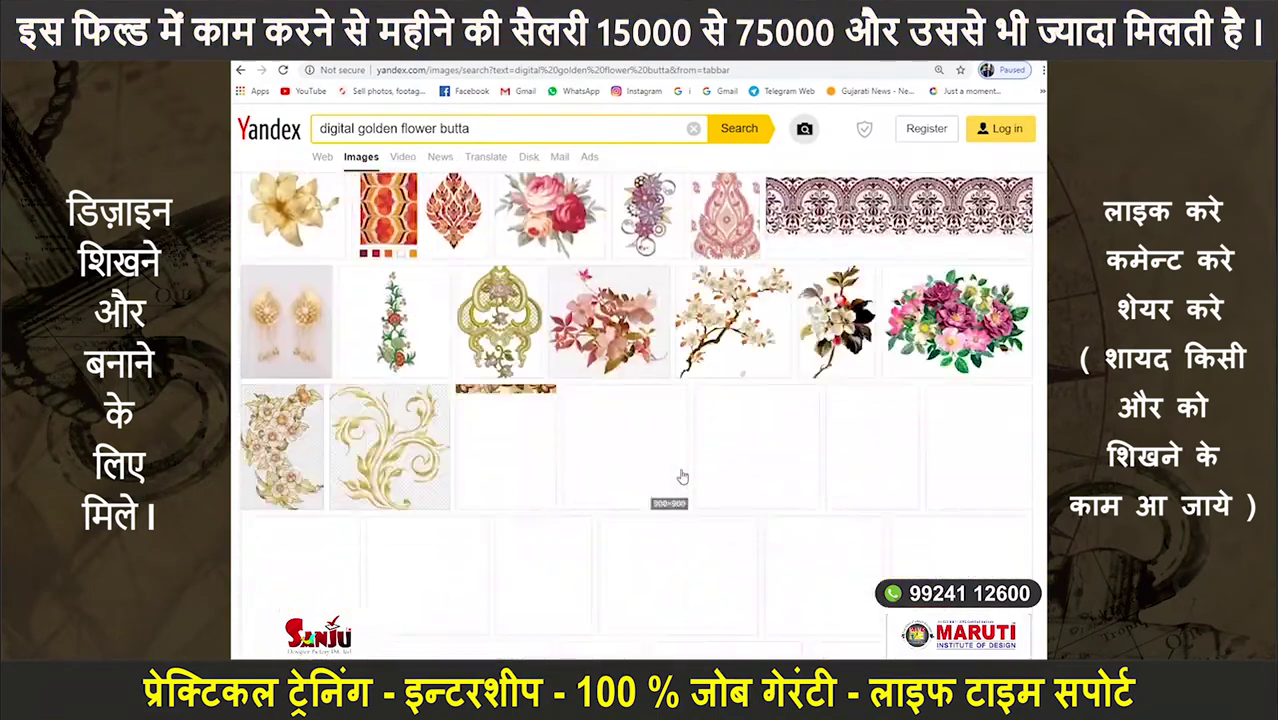
scroll(682, 477, "down", 5)
scroll(682, 477, "down", 5)
scroll(682, 477, "down", 5)
scroll(681, 477, "down", 5)
scroll(681, 477, "down", 5)
scroll(670, 460, "down", 5)
scroll(668, 456, "down", 5)
scroll(700, 430, "down", 5)
scroll(737, 410, "down", 5)
scroll(728, 395, "down", 5)
scroll(715, 375, "down", 5)
scroll(705, 355, "down", 5)
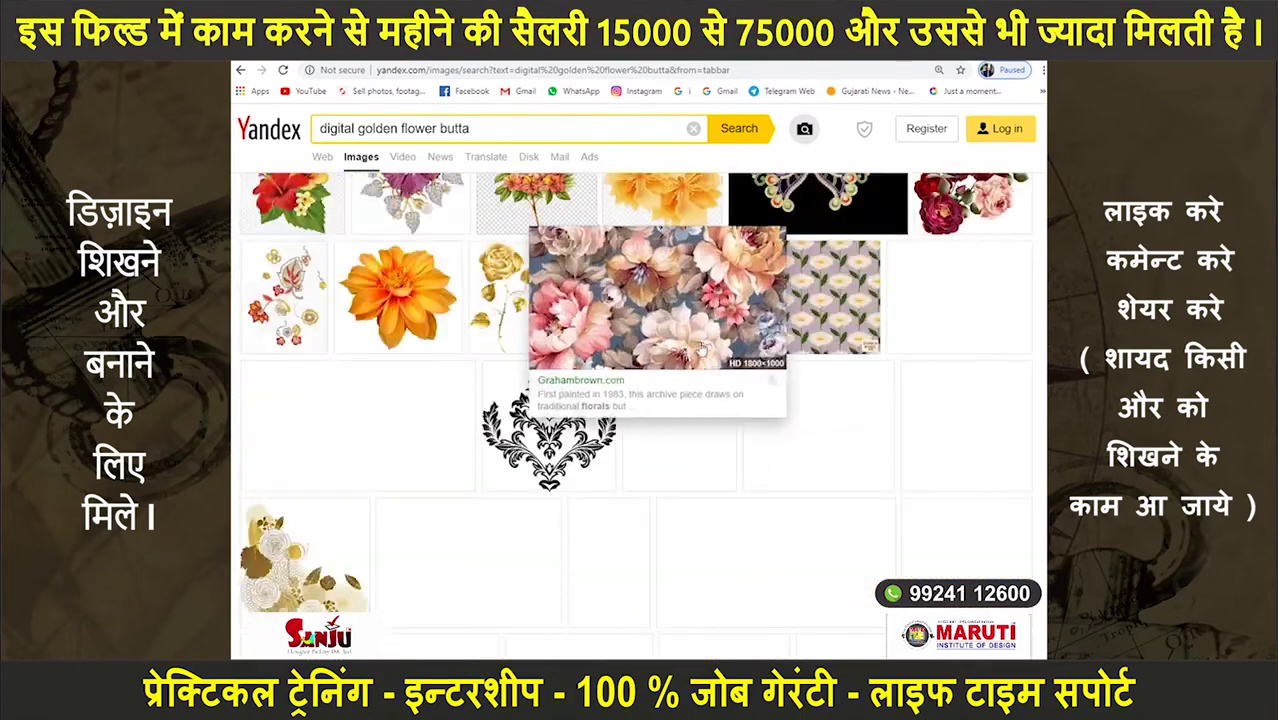
scroll(703, 350, "up", 4)
scroll(682, 352, "down", 5)
scroll(678, 362, "down", 5)
scroll(674, 375, "down", 5)
scroll(679, 387, "down", 5)
scroll(679, 390, "down", 5)
scroll(679, 393, "down", 5)
scroll(679, 398, "down", 5)
scroll(679, 398, "down", 5)
scroll(678, 360, "down", 5)
scroll(676, 320, "down", 5)
scroll(690, 320, "down", 5)
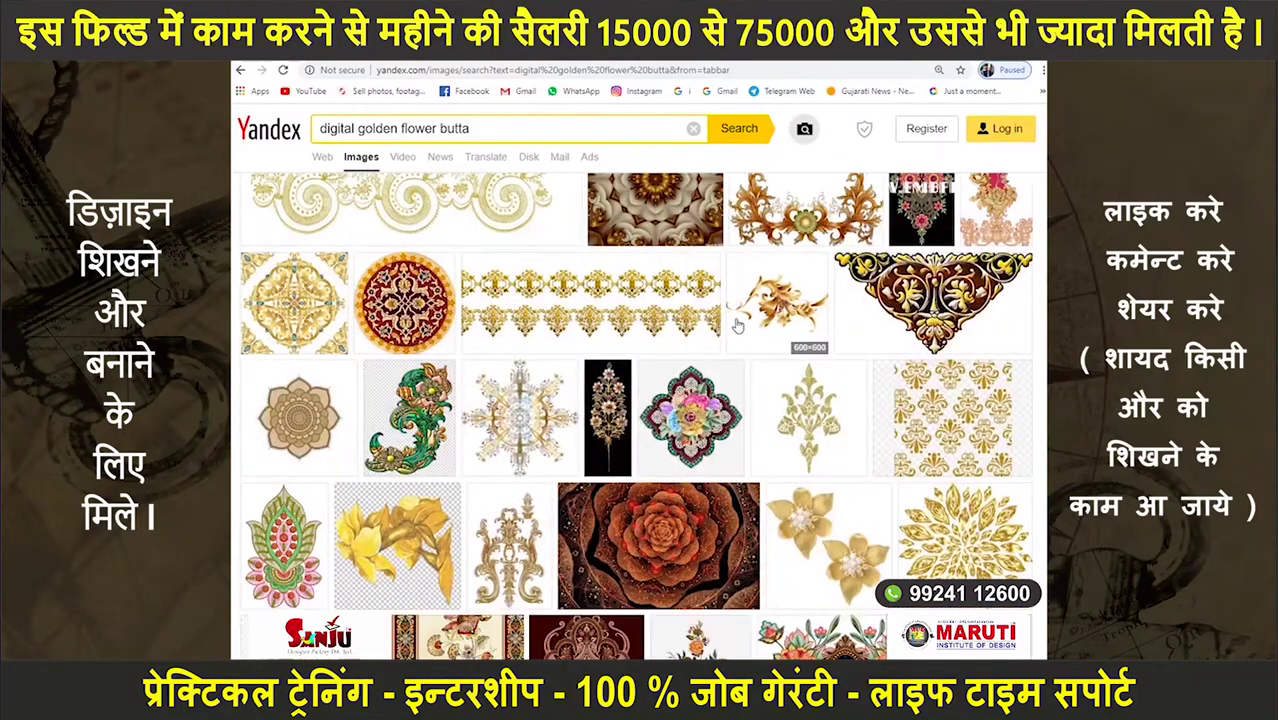
scroll(720, 338, "down", 5)
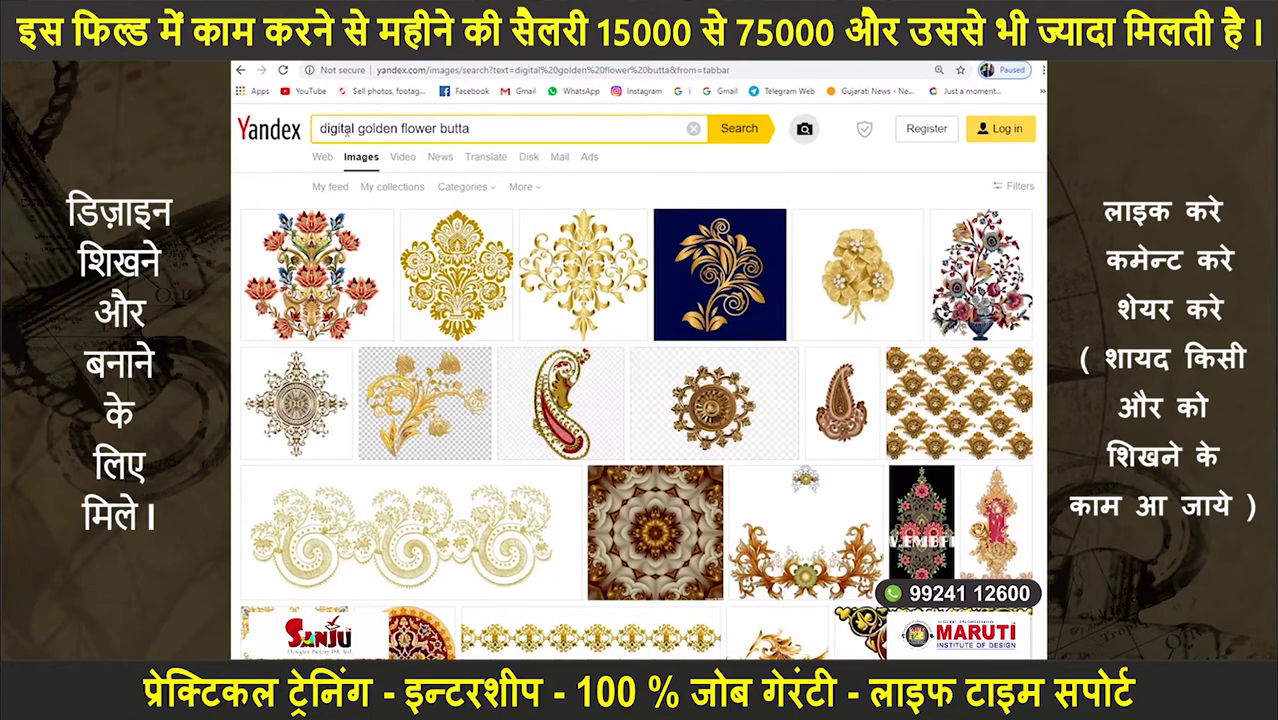
key("BackSpace")
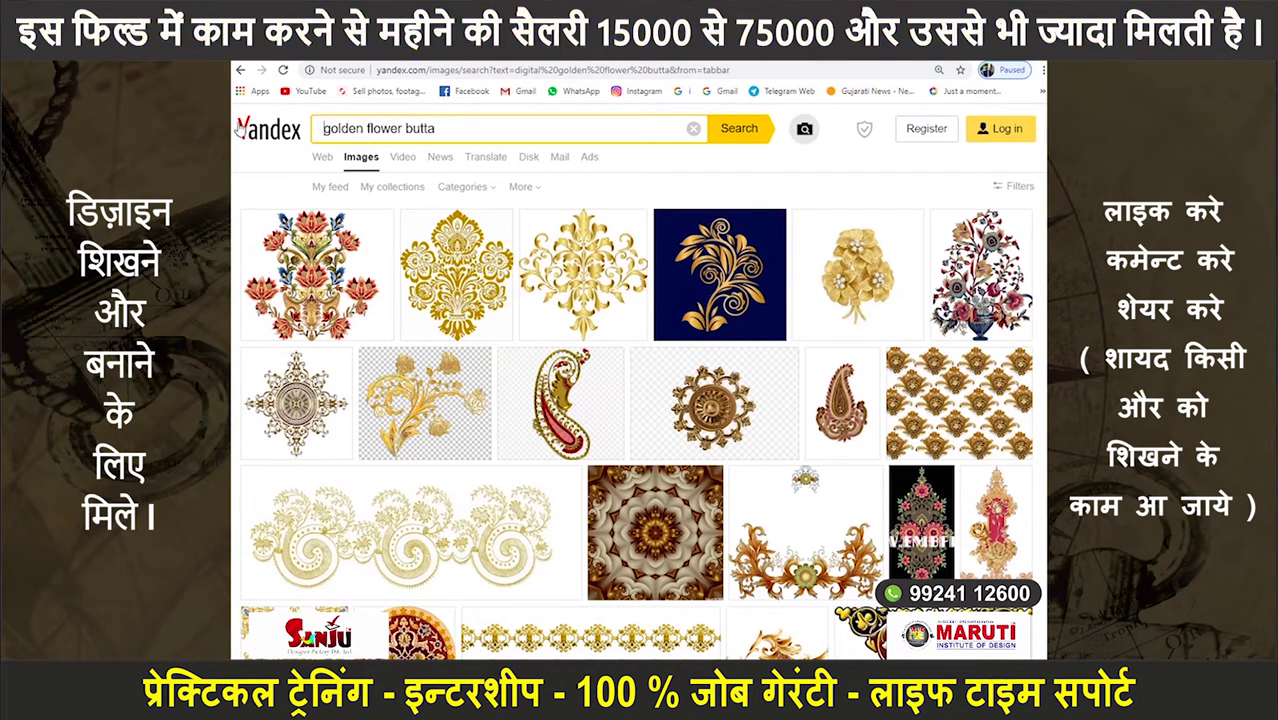
key("Return")
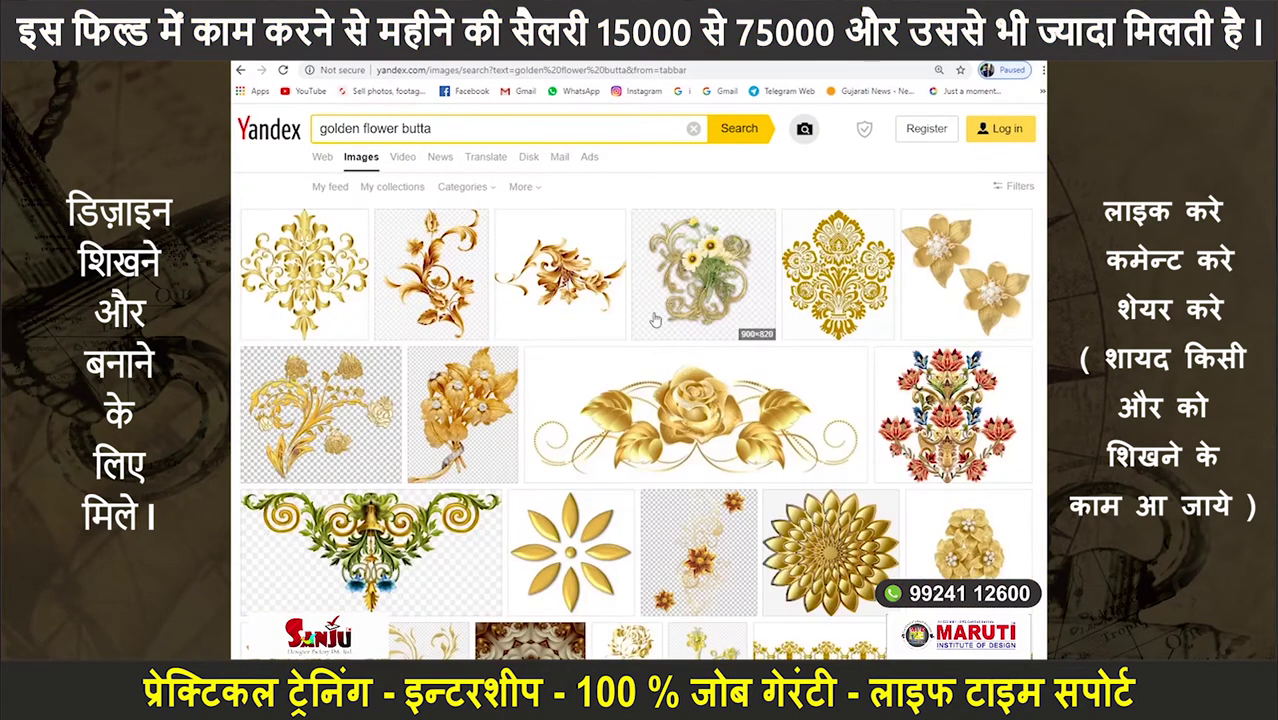
- Open the green-gold flower ornament result and save the image to the computer
scroll(655, 319, "down", 3)
scroll(600, 300, "down", 2)
left_click(410, 260)
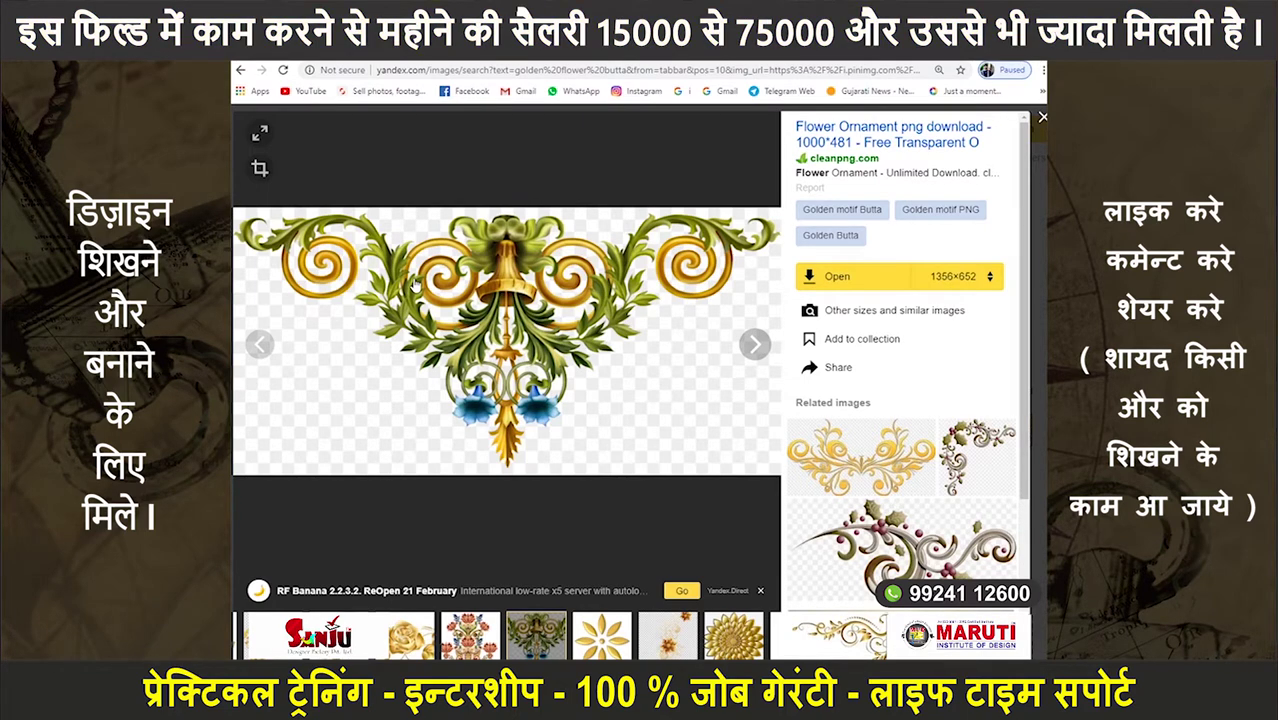
right_click(508, 288)
left_click(528, 318)
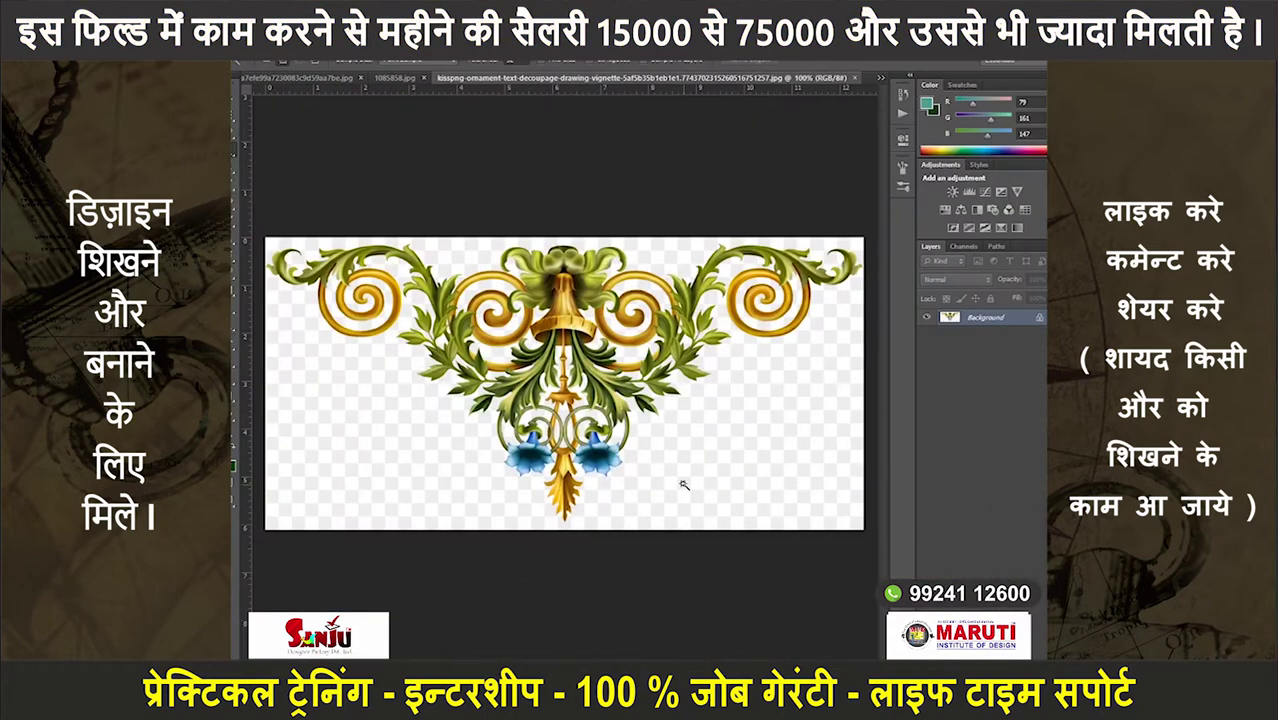
- Copy the whole ornament image and paste it into the Untitled-1 kurti panel
key("ctrl+a")
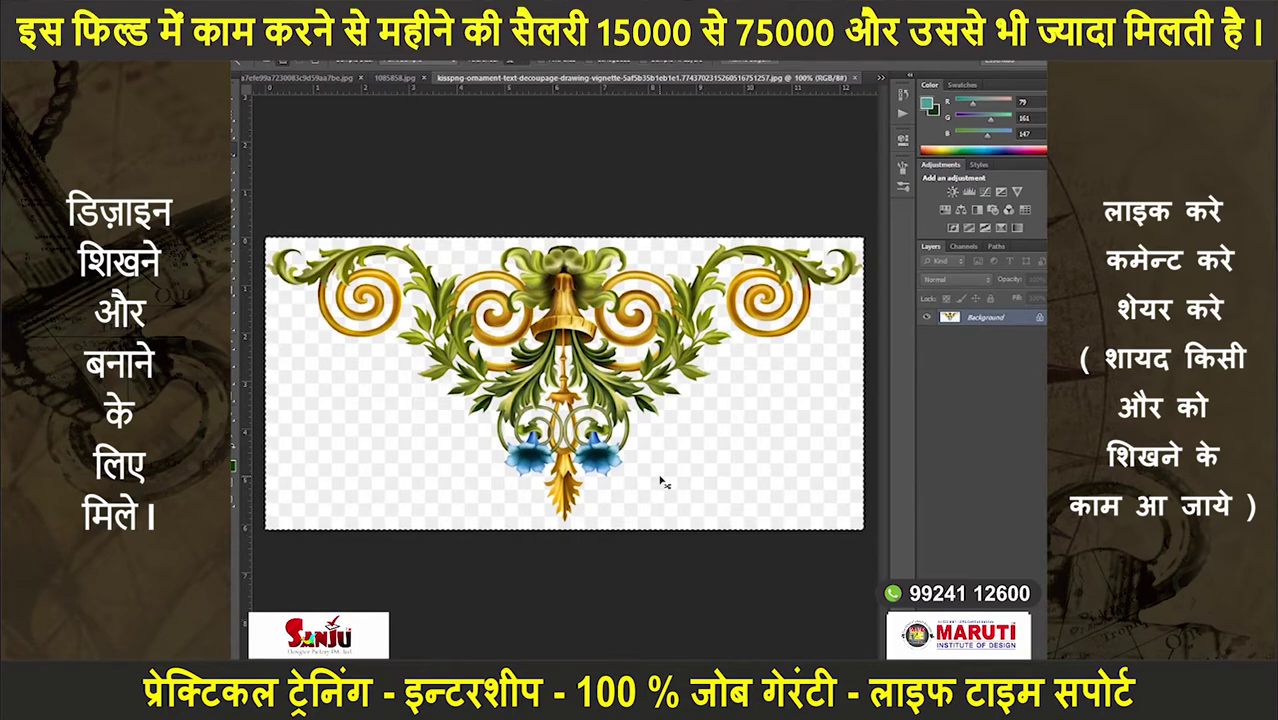
key("ctrl+c")
key("ctrl+Tab")
key("ctrl+v")
scroll(585, 420, "up", 2)
scroll(585, 420, "up", 2)
scroll(585, 420, "up", 2)
scroll(582, 428, "up", 2)
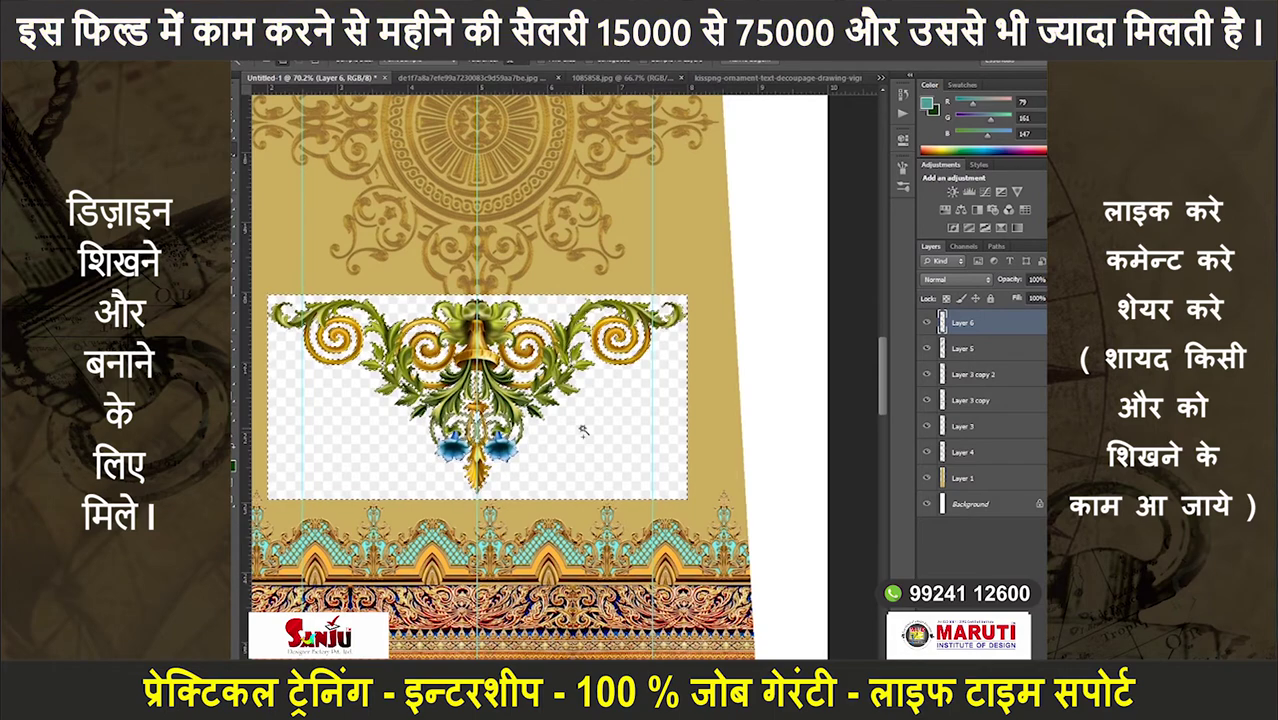
- Deselect the ornament's background box and put the pasted ornament into free transform
key("ctrl+d")
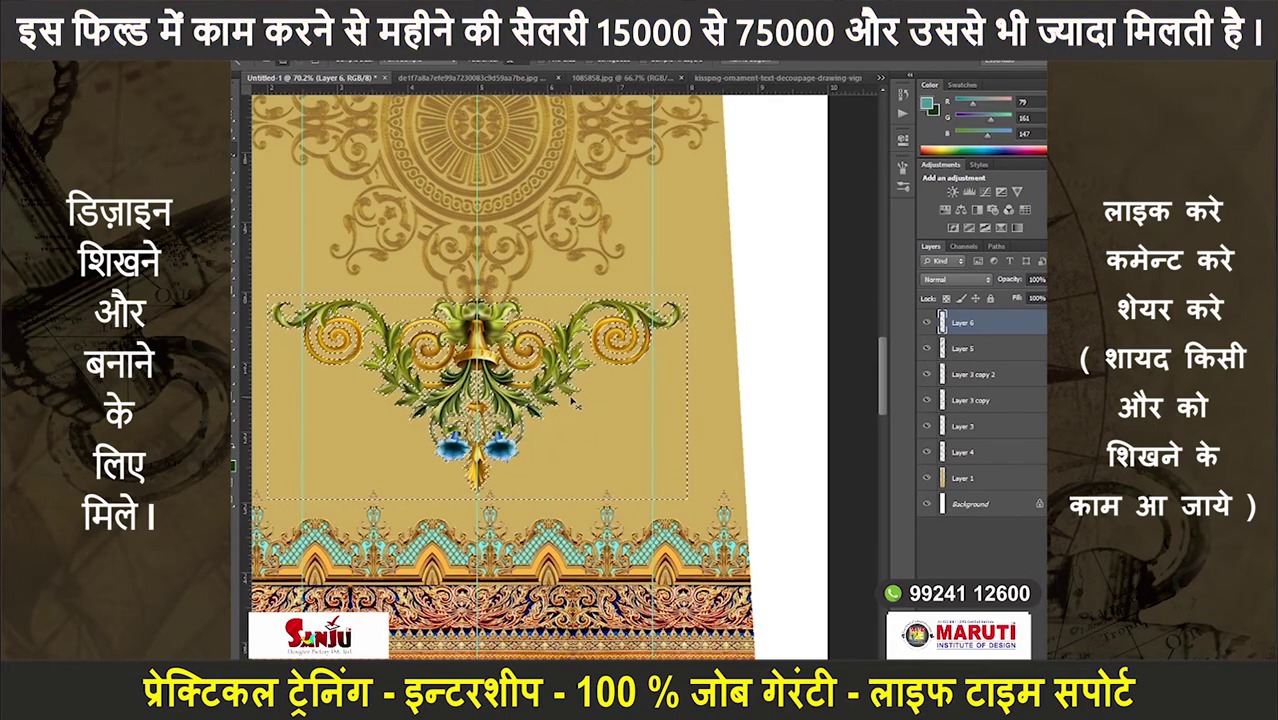
key("ctrl+t")
scroll(575, 416, "down", 2)
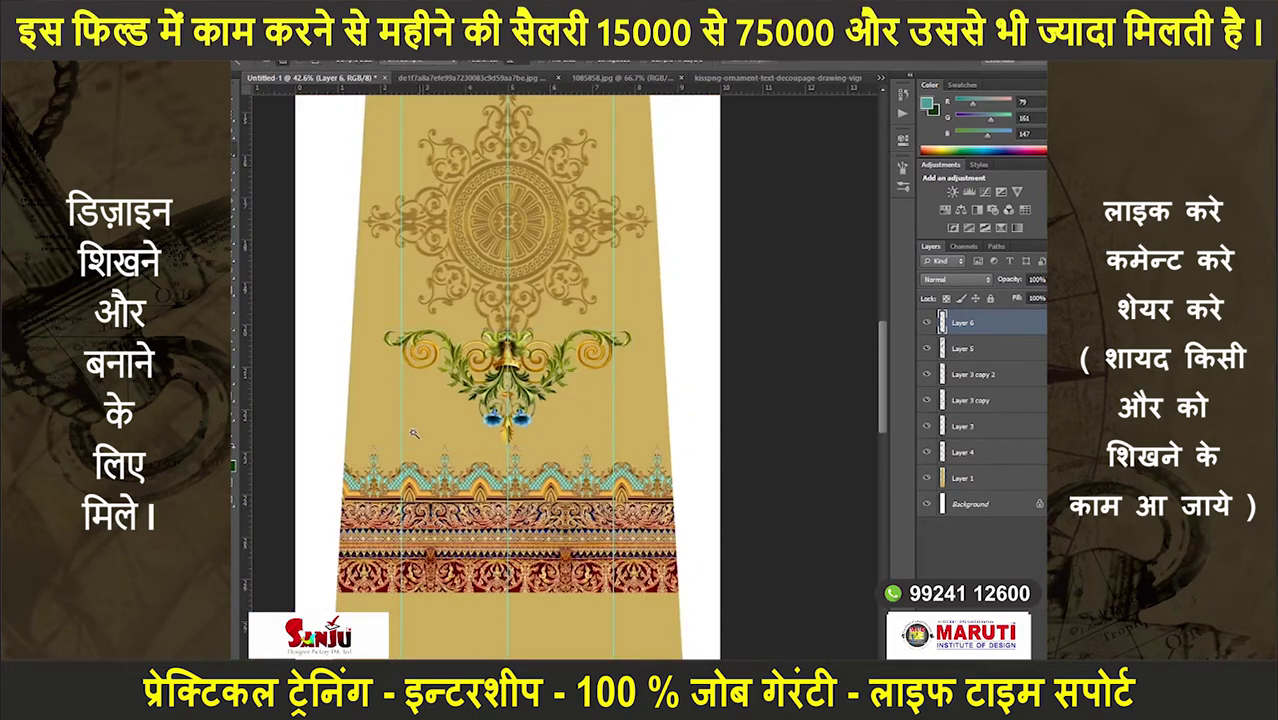
scroll(413, 433, "up", 2)
scroll(380, 400, "up", 1)
scroll(298, 321, "up", 1)
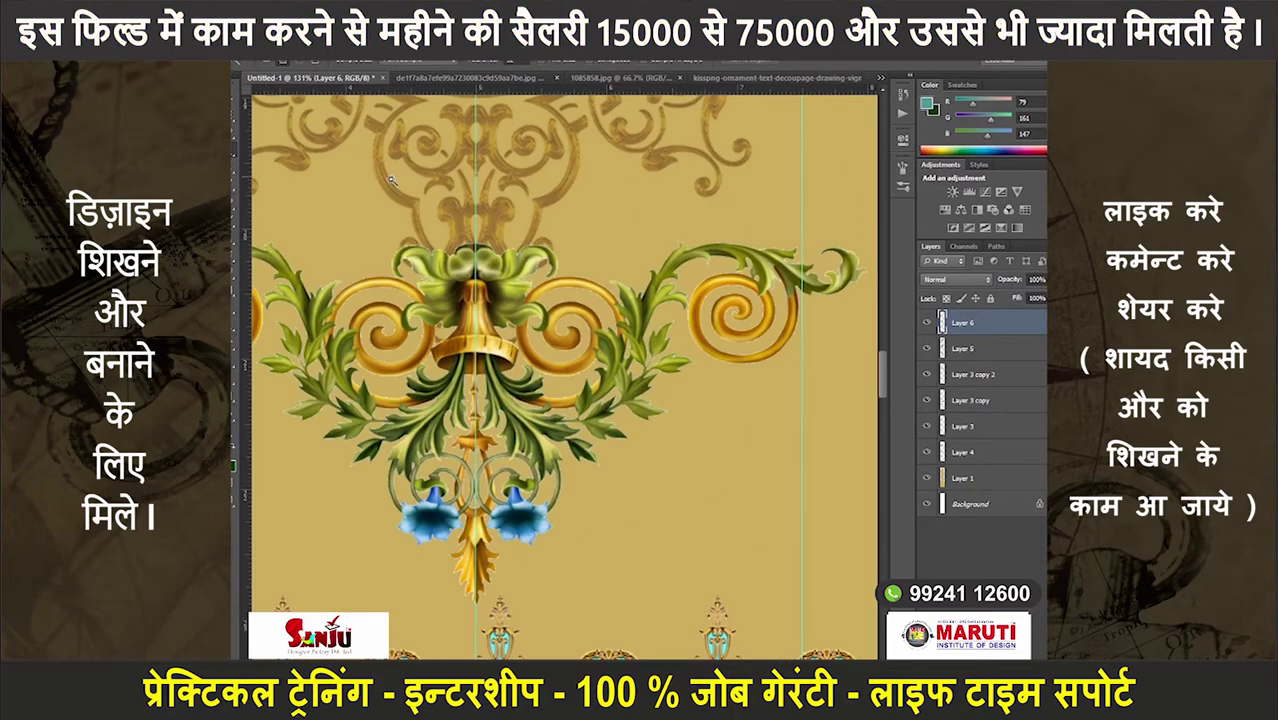
scroll(455, 282, "up", 1)
scroll(455, 282, "down", 1)
scroll(457, 279, "down", 1)
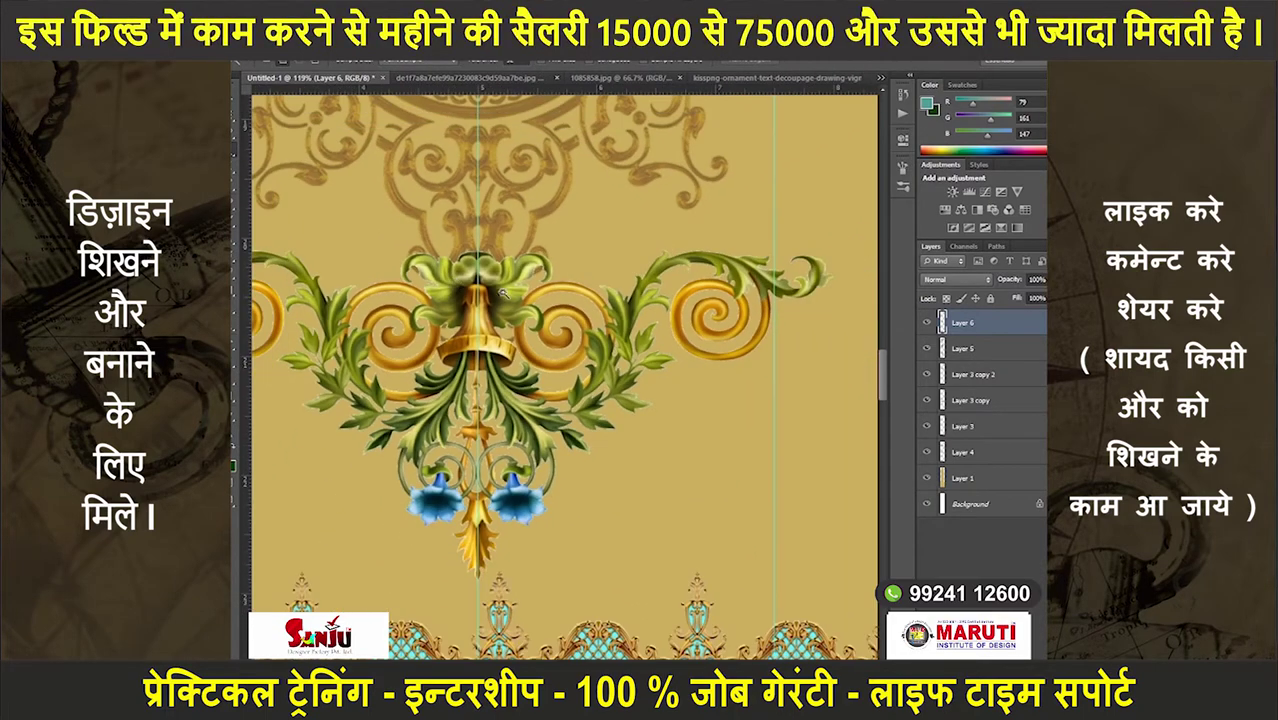
left_click(432, 58)
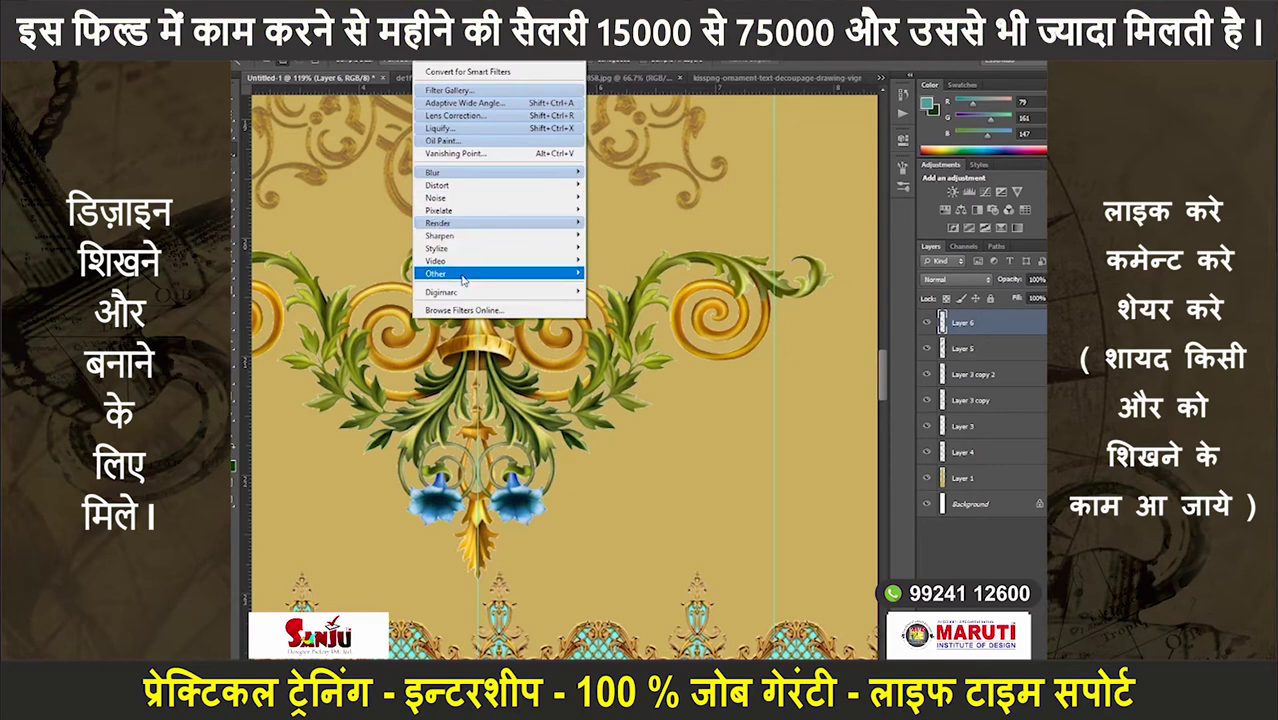
- Try a High Pass filter at radius 4.5 on the ornament, then cancel it
mouse_move(437, 273)
left_click(605, 286)
left_click_drag(590, 383, 549, 388)
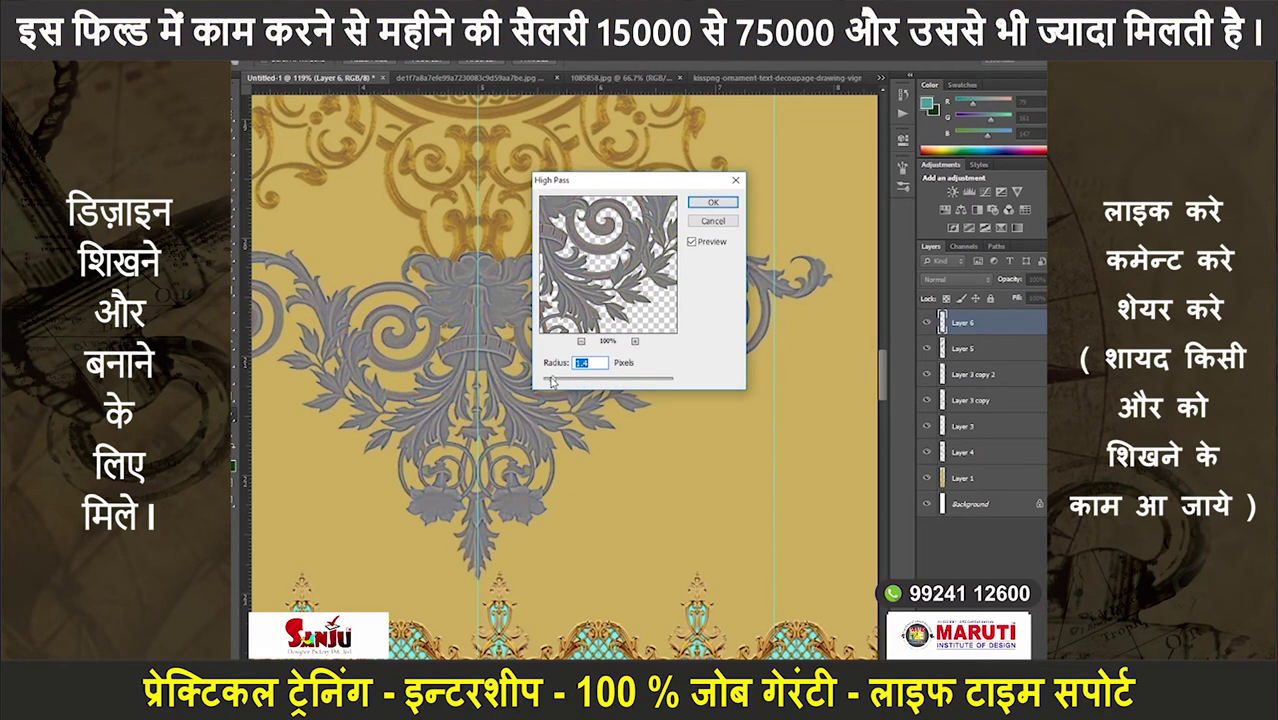
left_click(712, 221)
scroll(687, 285, "down", 2)
- Apply Hue/Saturation with Lightness -23 and Saturation +62 to the ornament
key("ctrl+u")
left_click_drag(824, 433, 926, 392)
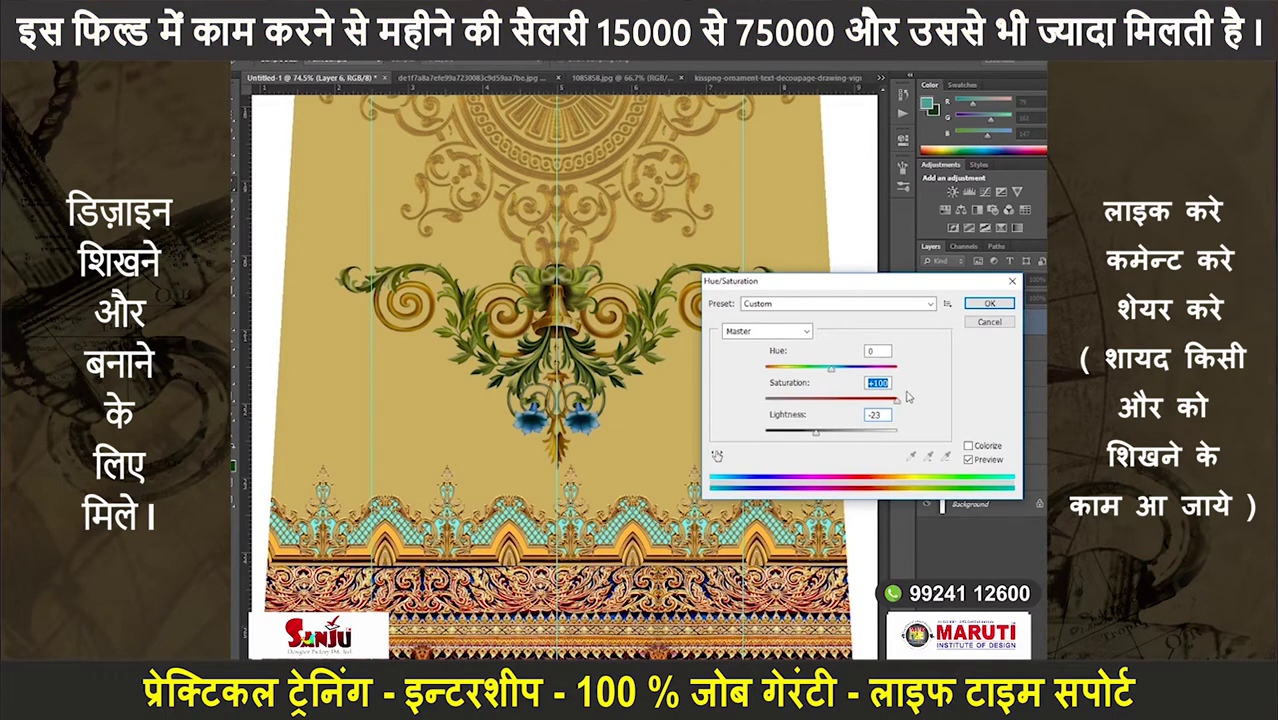
left_click(872, 400)
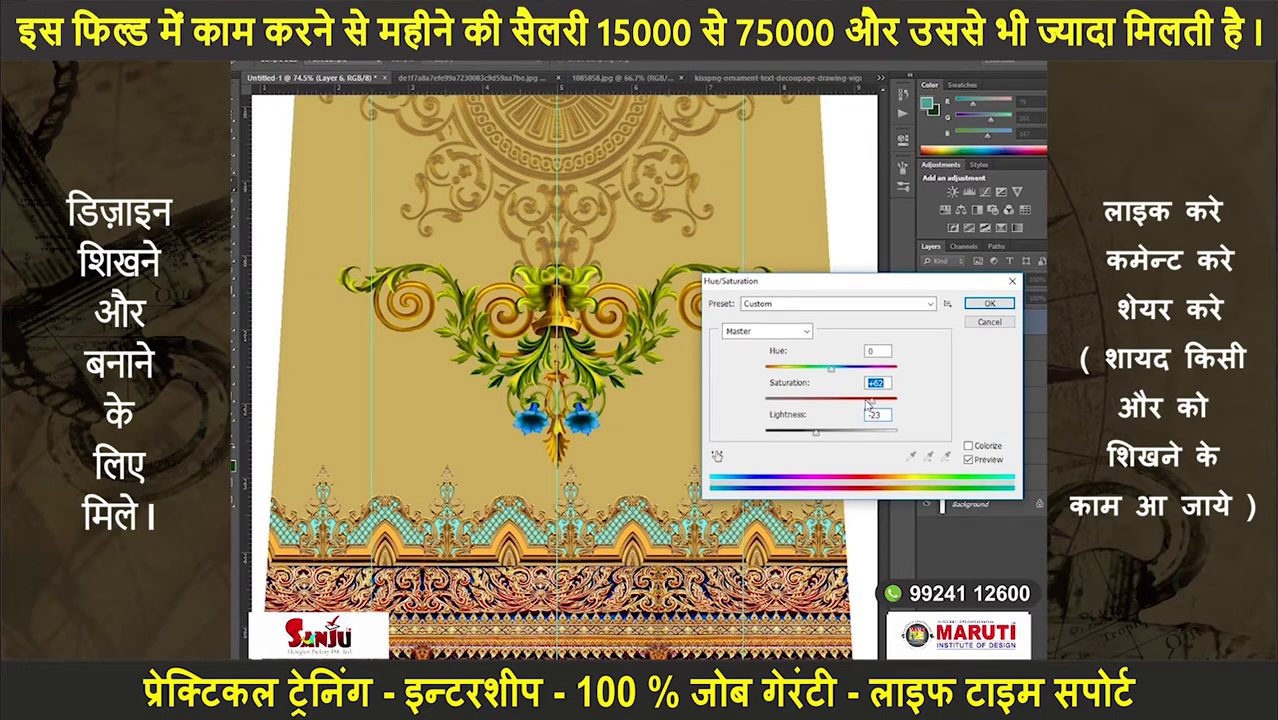
left_click(991, 304)
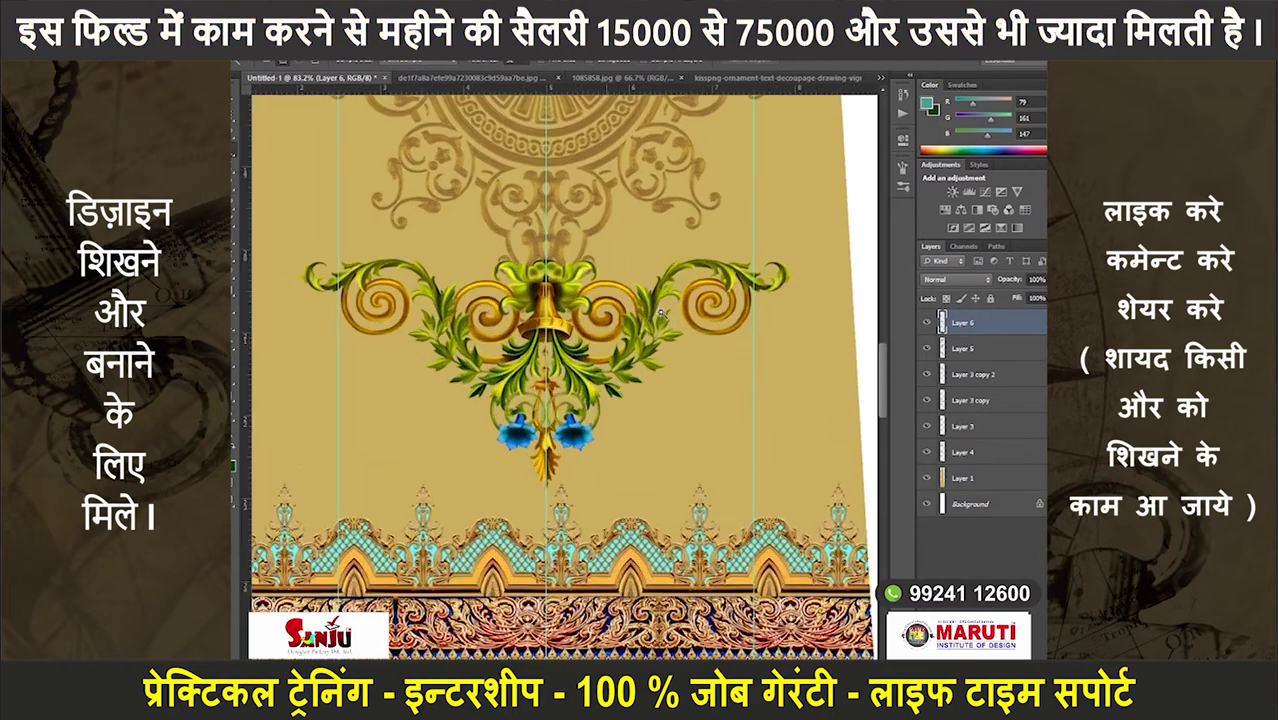
scroll(679, 293, "down", 3)
scroll(679, 293, "down", 3)
scroll(570, 437, "down", 2)
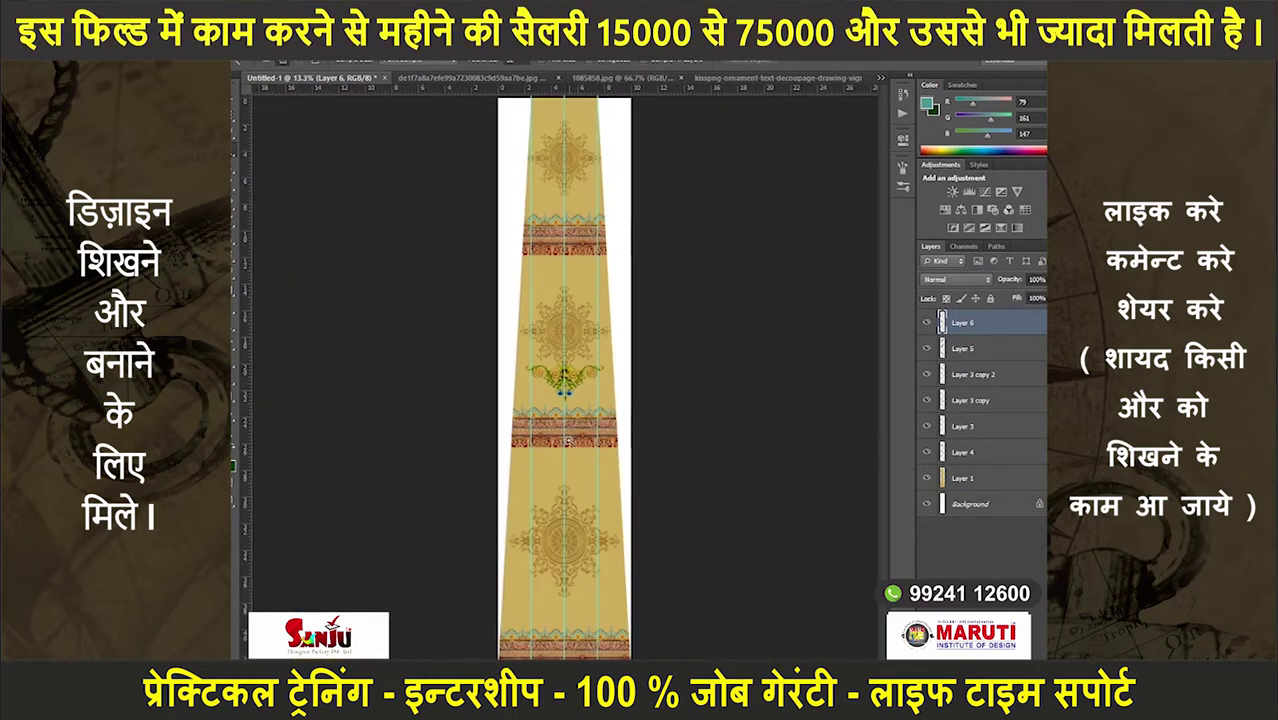
- Move the ornament just below the middle border band and enlarge it slightly
scroll(552, 443, "up", 1)
scroll(580, 300, "up", 1)
scroll(620, 145, "up", 1)
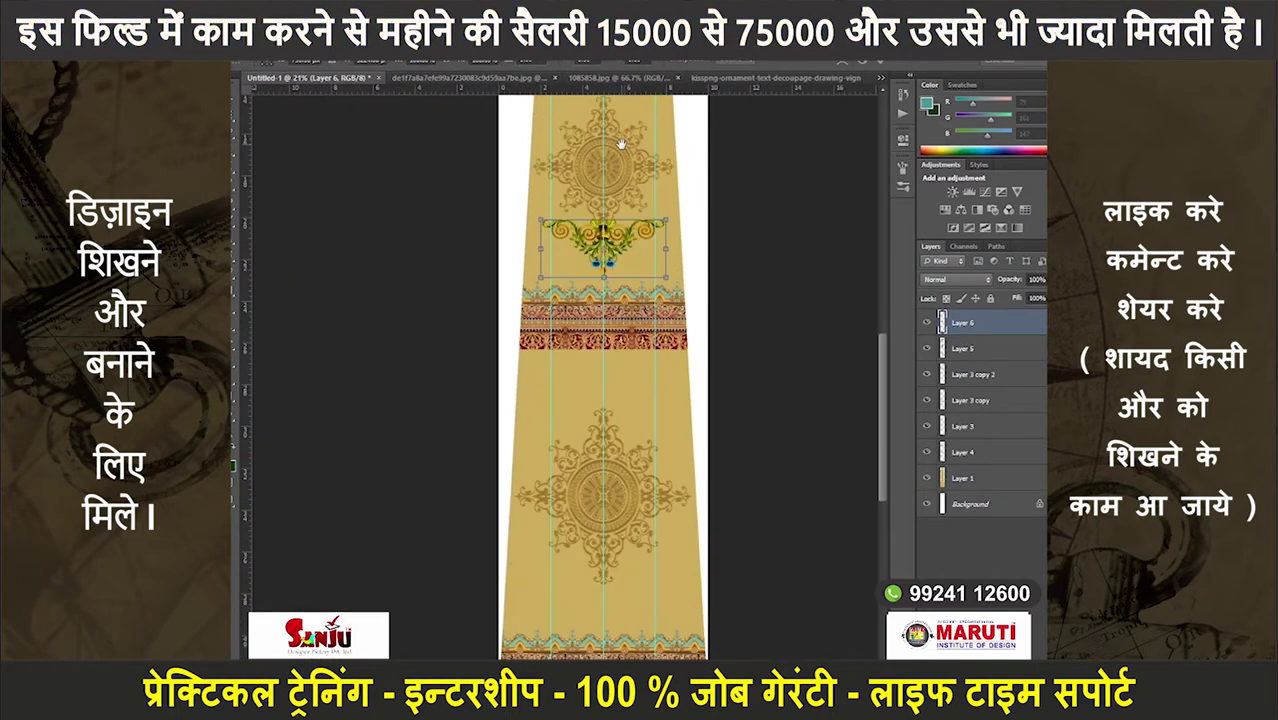
mouse_move(627, 252)
left_mouse_down()
mouse_move(629, 380)
mouse_move(688, 418)
left_mouse_up()
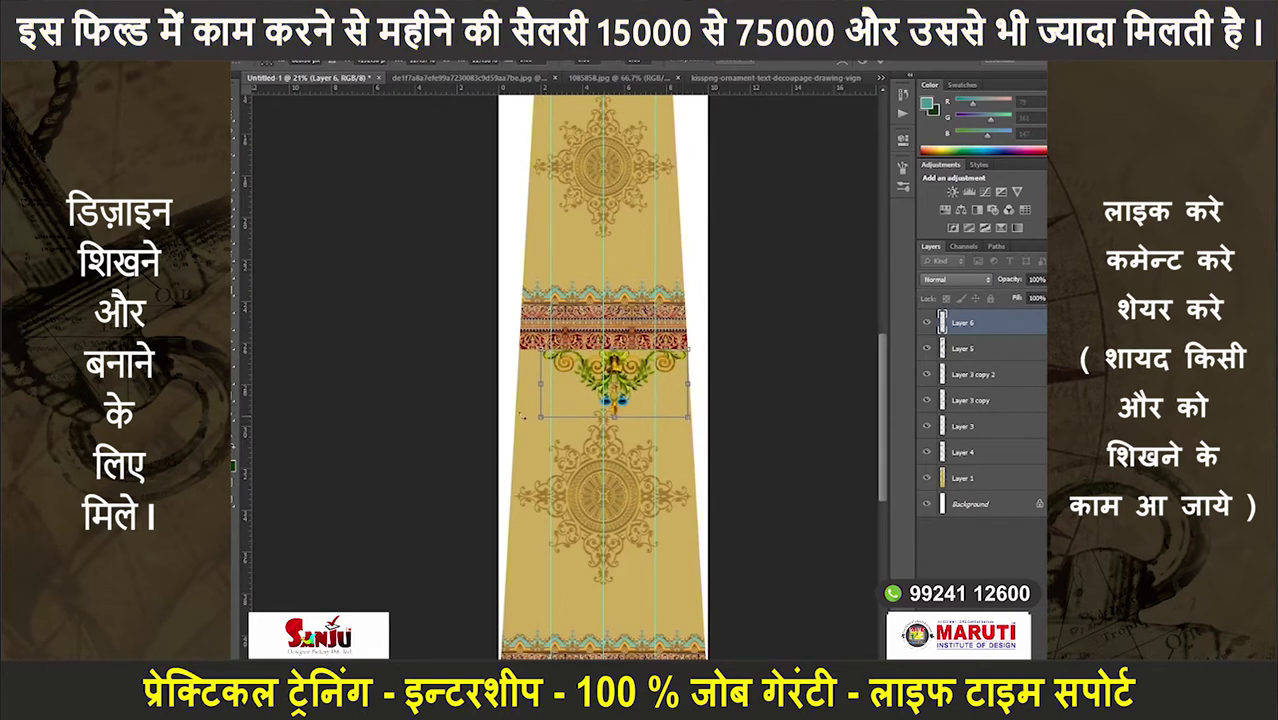
left_click_drag(533, 420, 511, 422)
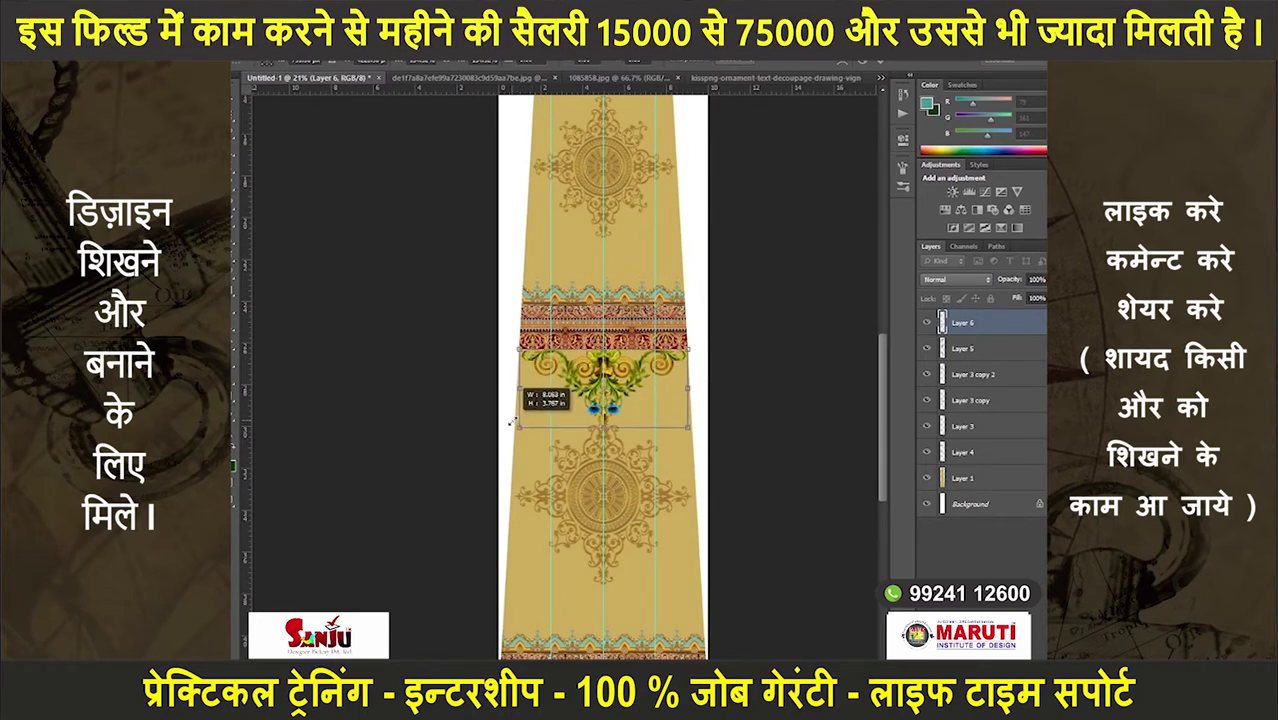
key("Return")
- Move the ornament up under the top border and enlarge it from its corner
scroll(527, 413, "up", 2)
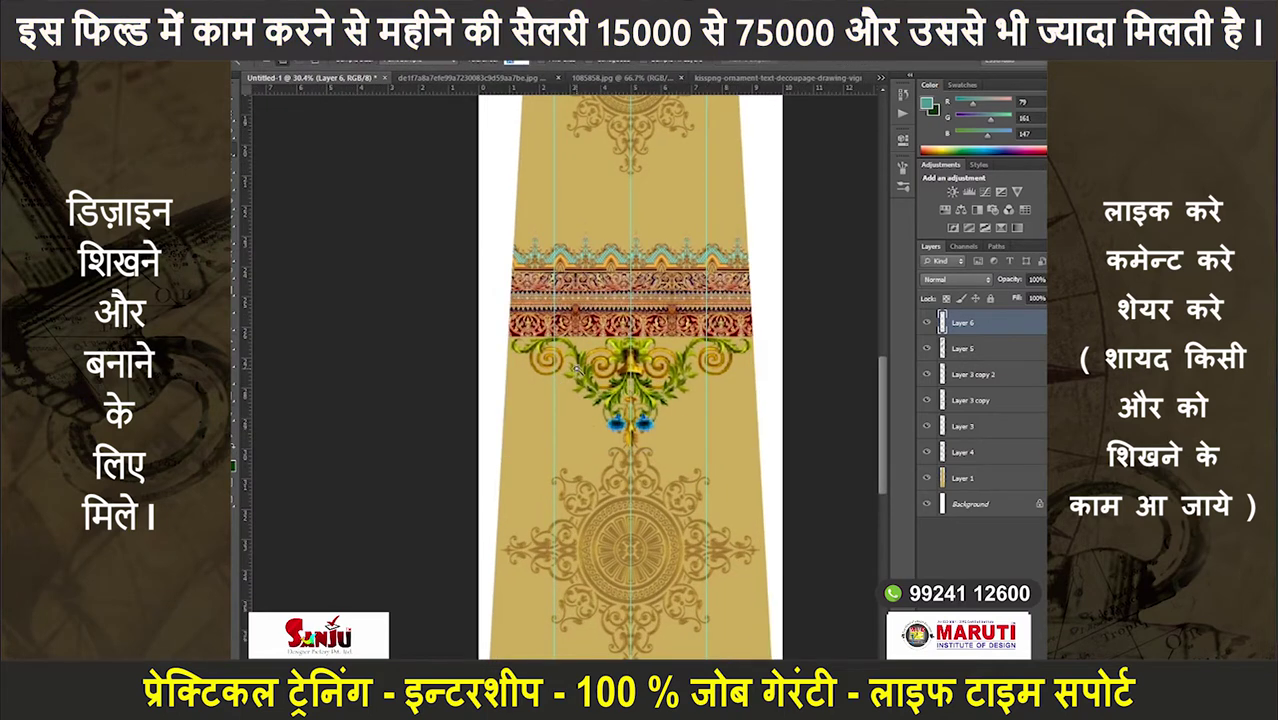
scroll(608, 356, "down", 2)
scroll(640, 390, "down", 2)
key("ctrl+t")
left_click_drag(598, 323, 600, 250)
scroll(605, 245, "up", 2)
scroll(605, 236, "up", 2)
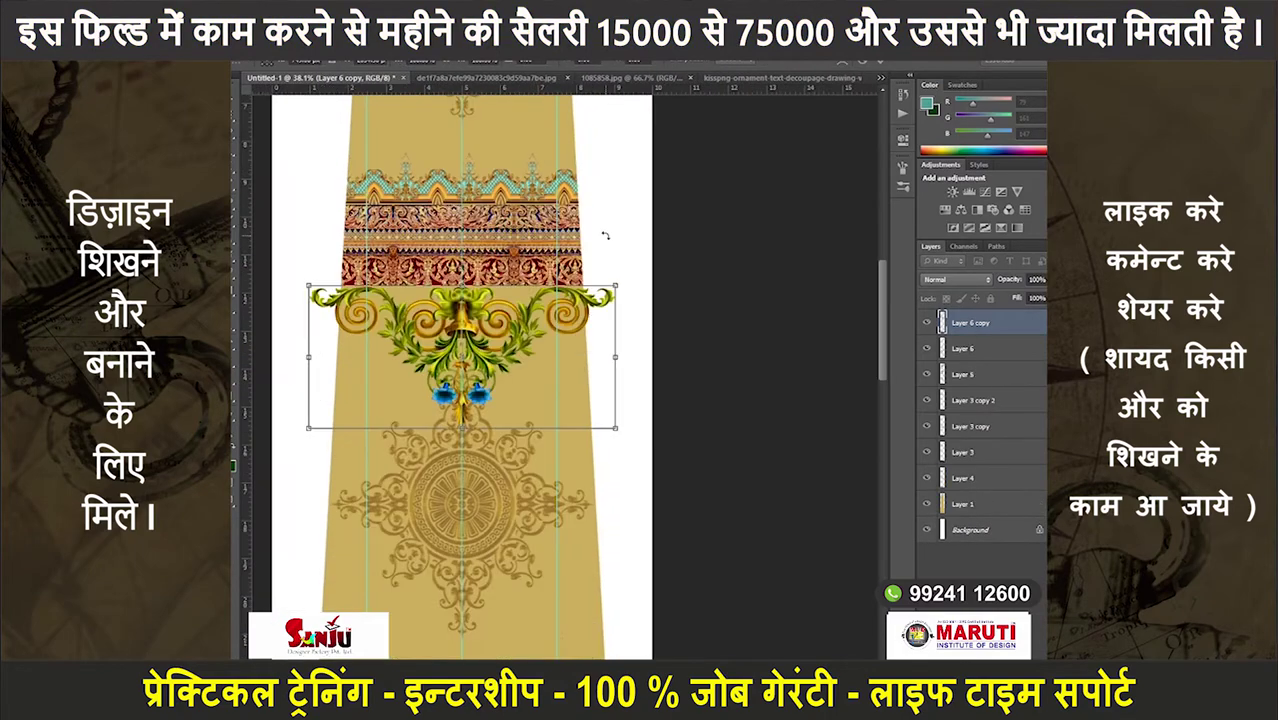
scroll(605, 236, "up", 1)
left_click_drag(616, 300, 581, 308)
key("Return")
- Duplicate and resize an ornament copy, merge it down, then drag a copy to the panel top
key("ctrl+alt+t")
scroll(585, 290, "down", 1)
left_click_drag(488, 362, 484, 350)
left_click_drag(301, 437, 329, 422)
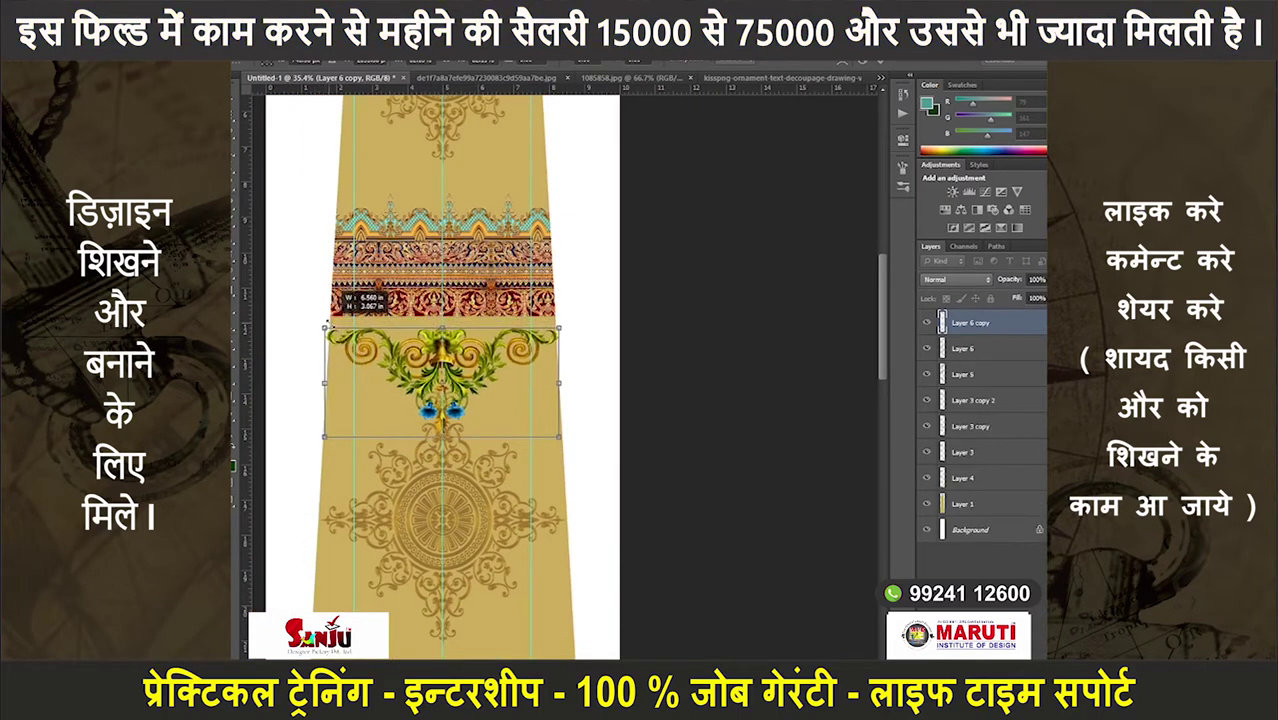
key("ctrl+e")
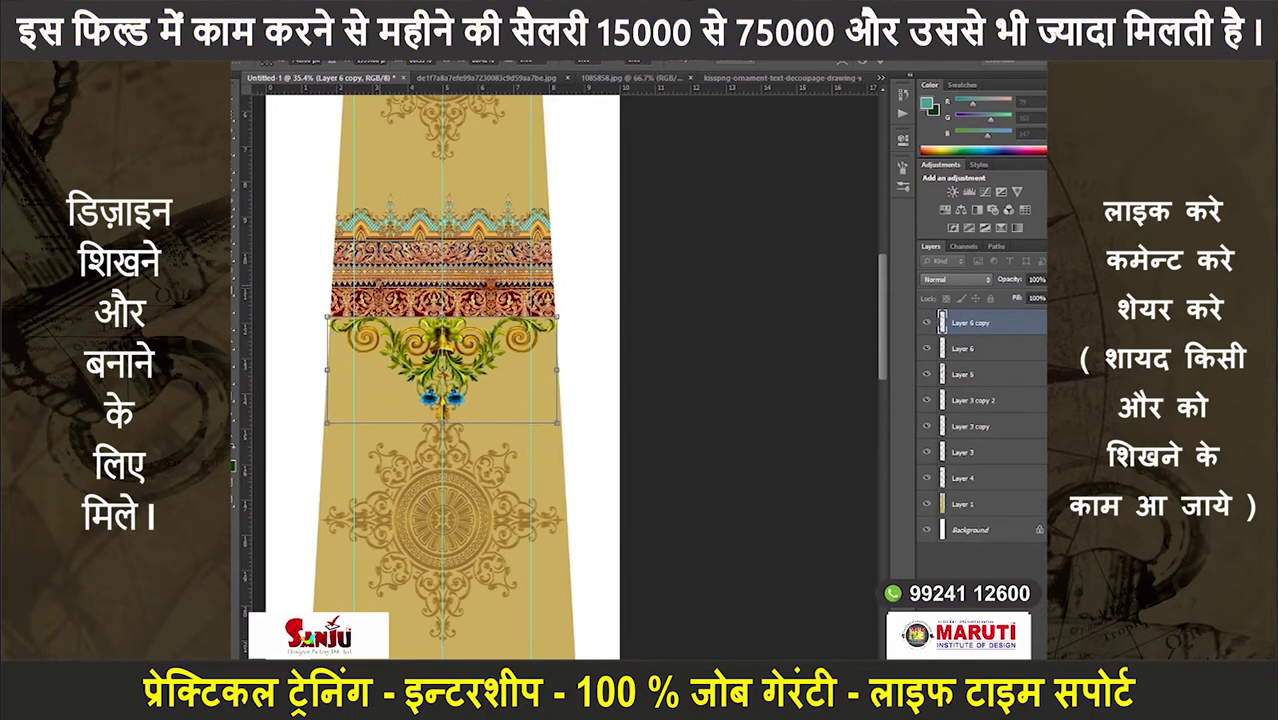
scroll(757, 373, "down", 3)
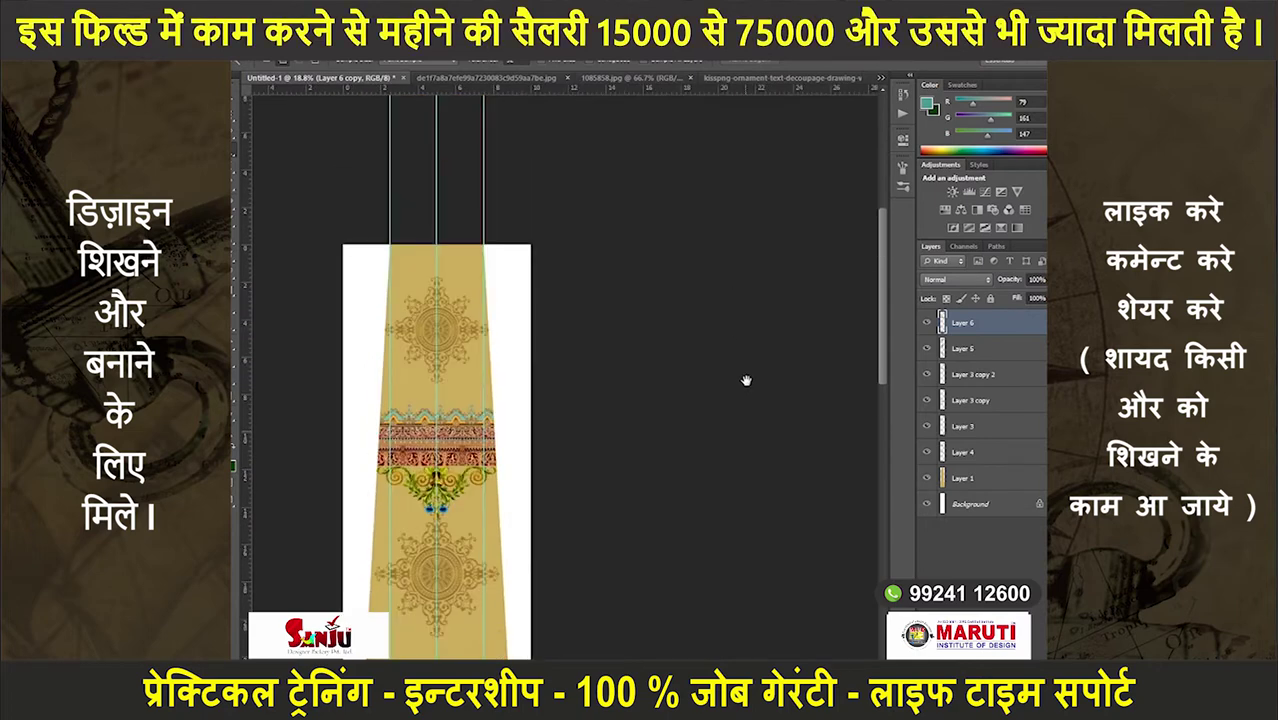
mouse_move(483, 506)
left_mouse_down()
mouse_move(483, 300)
mouse_move(510, 271)
mouse_move(490, 272)
left_mouse_up()
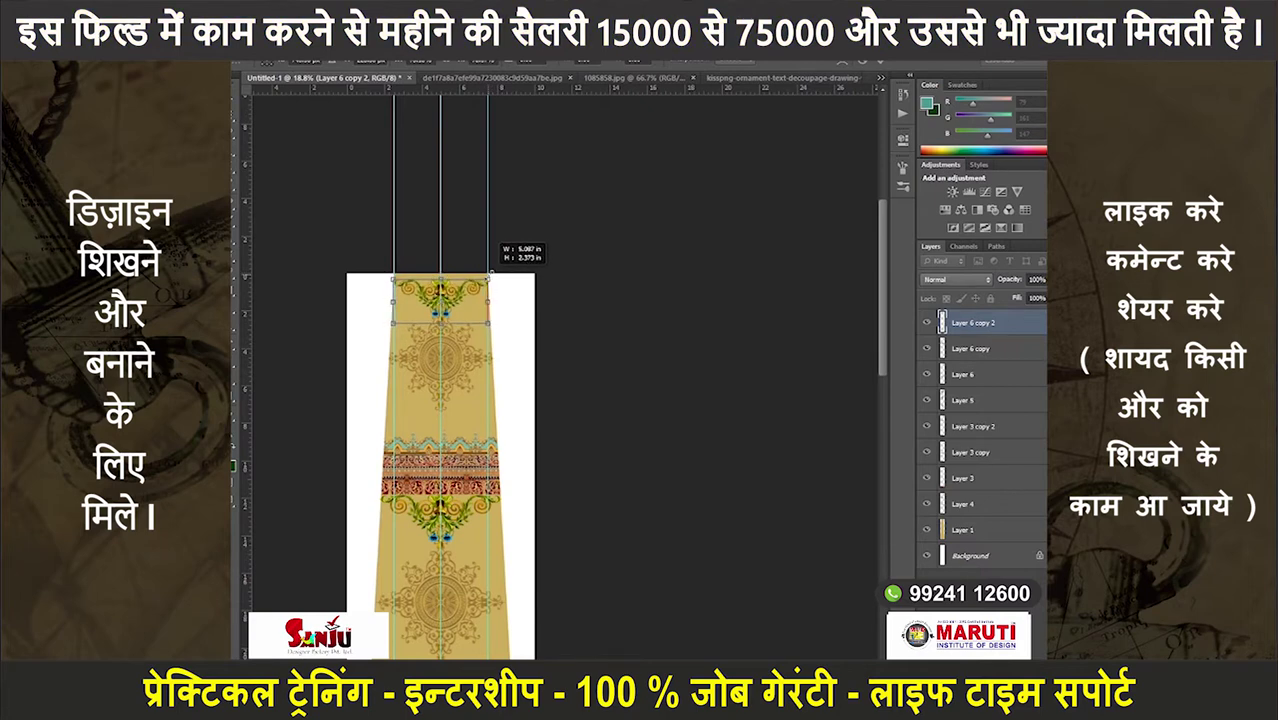
- Commit the top ornament copy, duplicate the layer, and merge all ornament copies into Layer 6
scroll(471, 301, "up", 3)
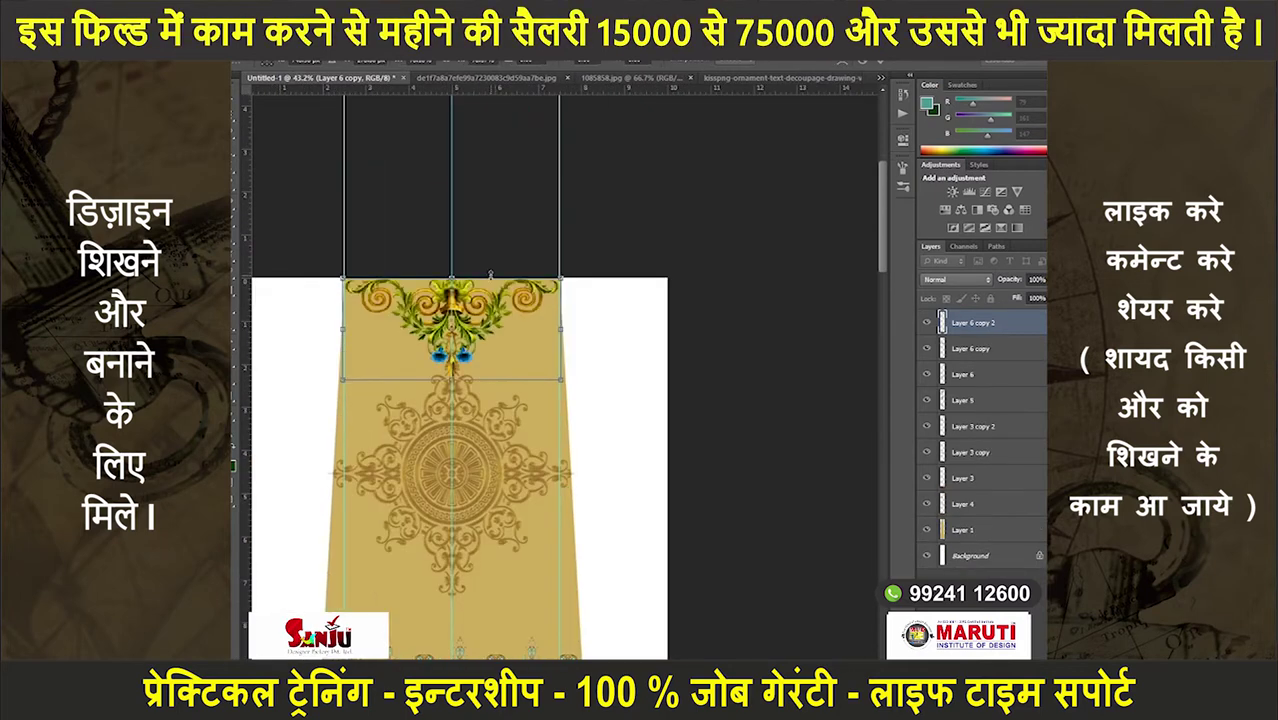
key("Return")
key("ctrl+e")
scroll(590, 360, "down", 2)
scroll(590, 360, "down", 3)
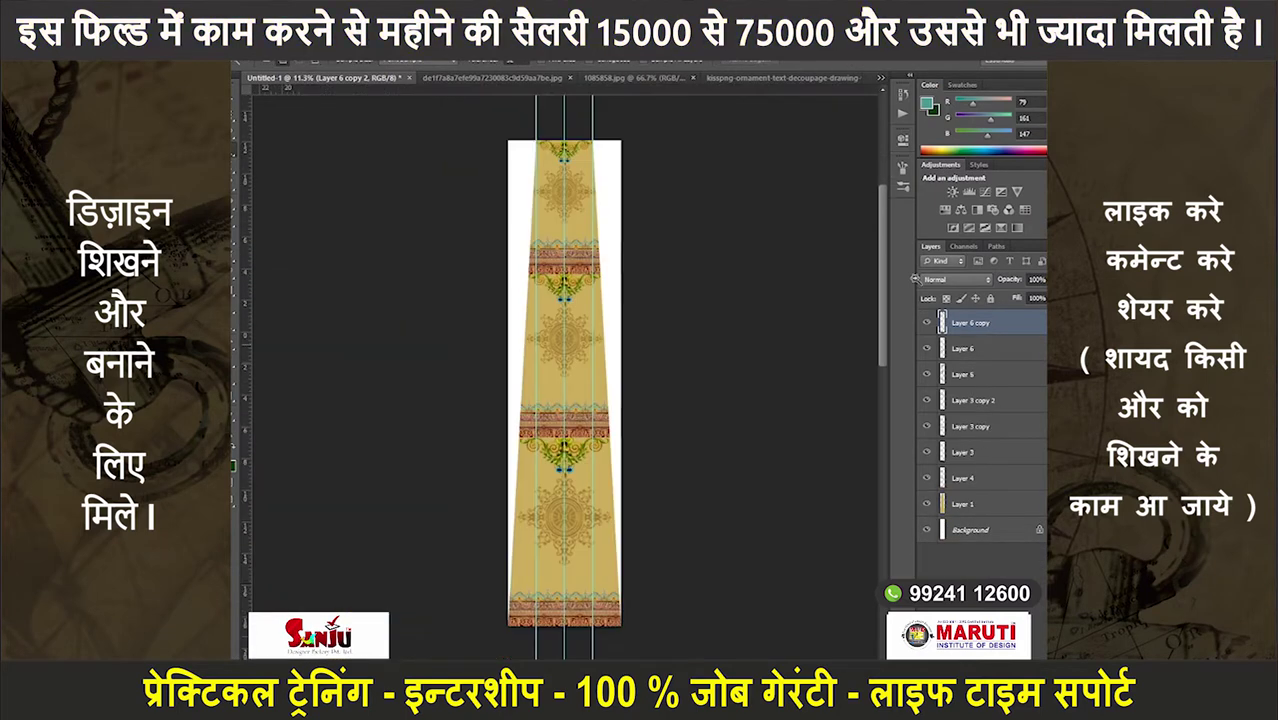
key("ctrl+j")
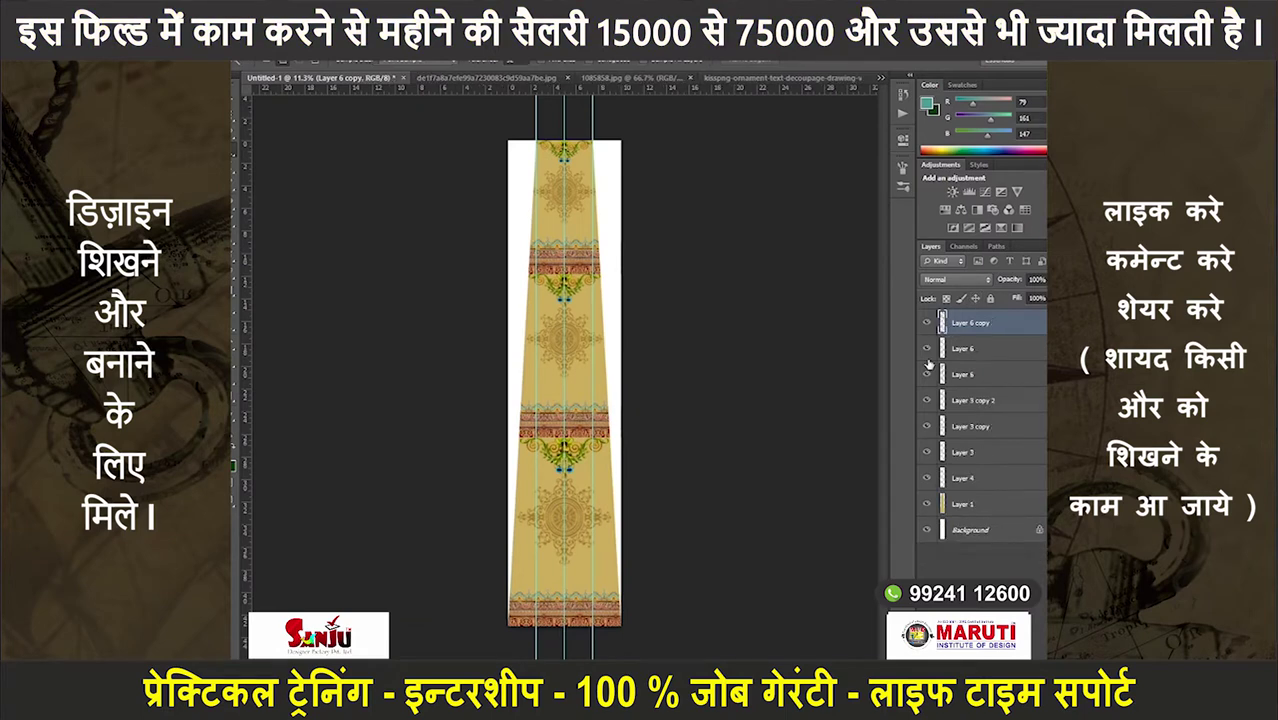
key("ctrl+e")
scroll(727, 463, "up", 2)
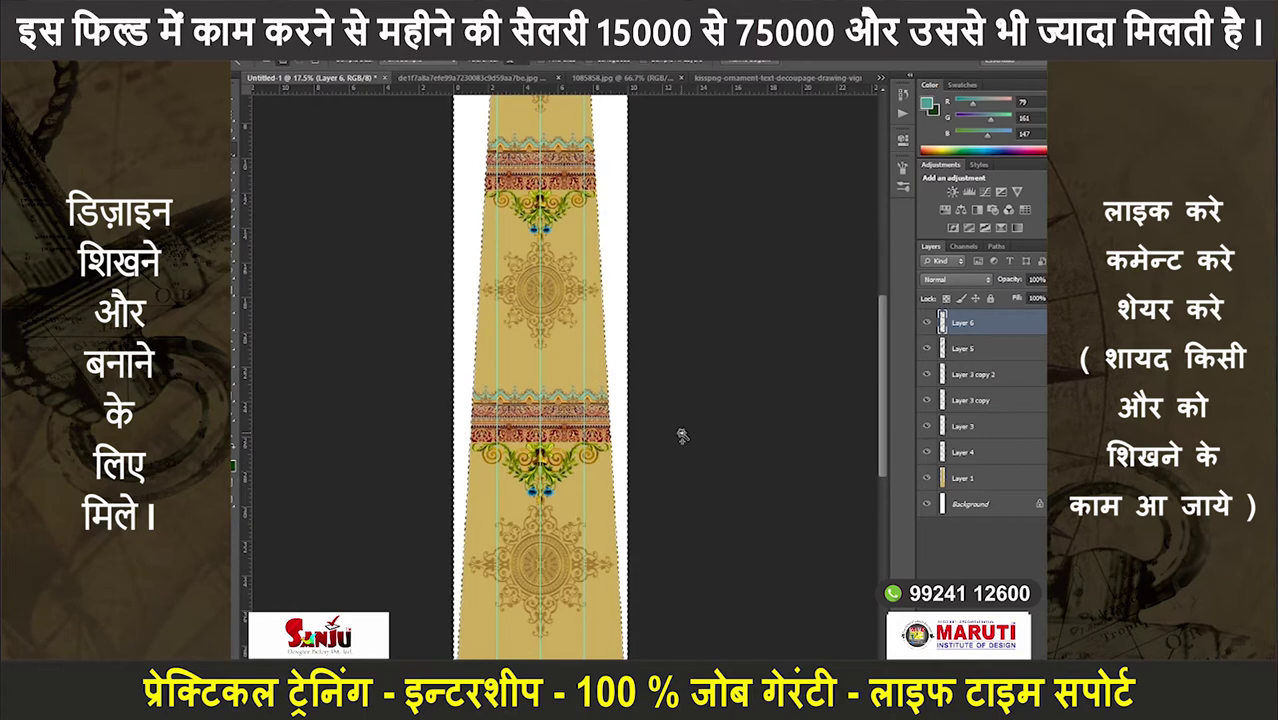
scroll(680, 437, "down", 2)
scroll(600, 401, "up", 2)
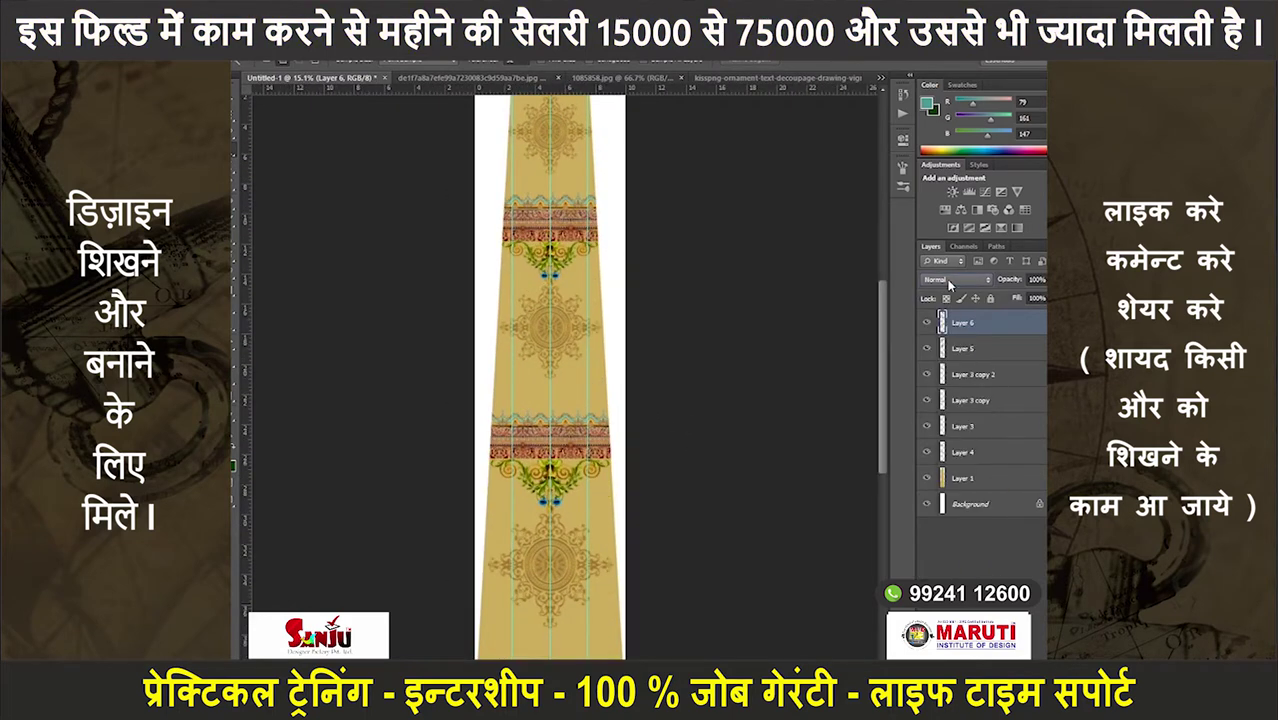
scroll(947, 279, "down", 4)
scroll(947, 279, "down", 1)
scroll(947, 279, "down", 2)
scroll(947, 279, "down", 2)
scroll(949, 284, "down", 3)
scroll(949, 284, "down", 2)
scroll(949, 284, "down", 3)
key("Up")
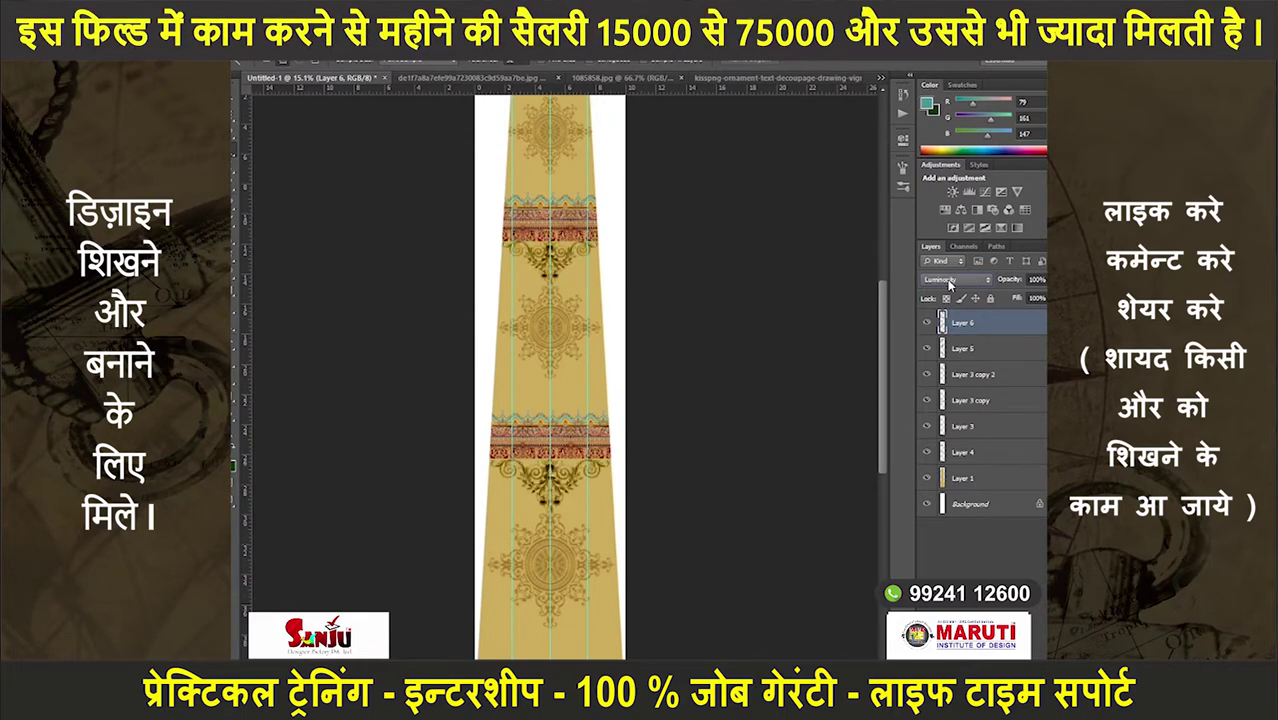
key("Up")
scroll(950, 285, "up", 7)
scroll(950, 285, "up", 7)
scroll(949, 285, "up", 1)
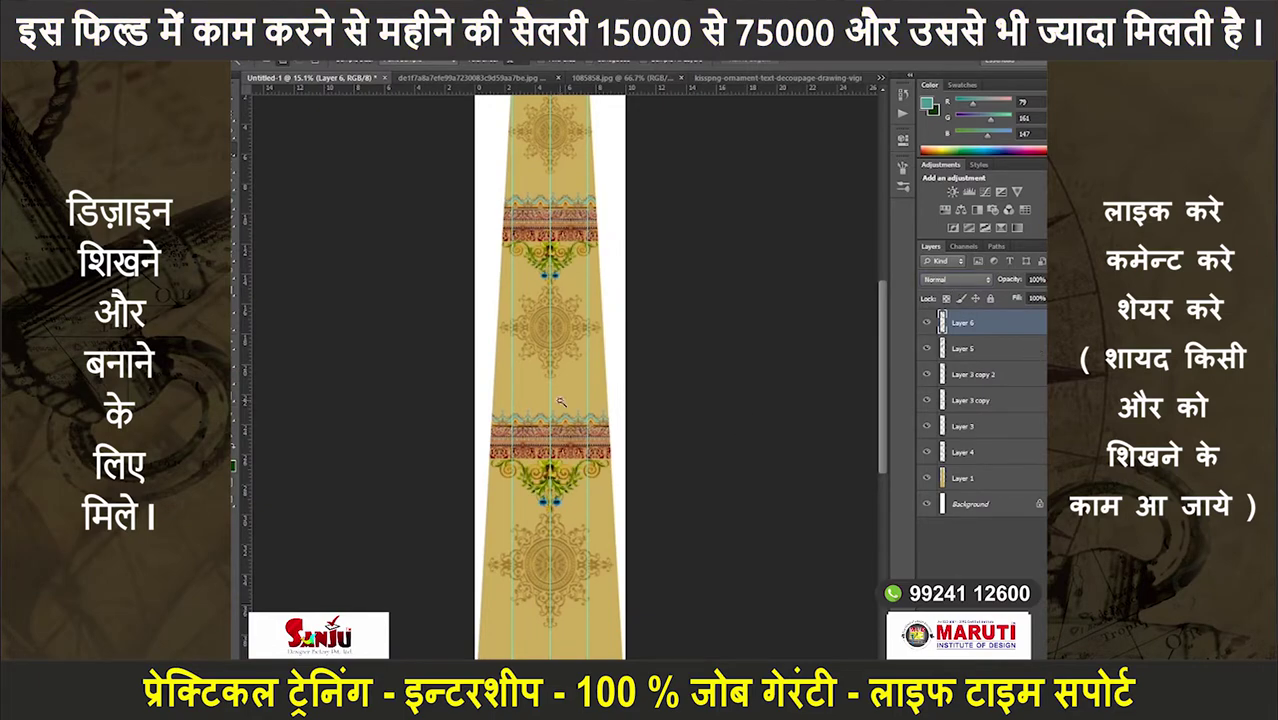
scroll(561, 402, "up", 3)
scroll(565, 410, "up", 2)
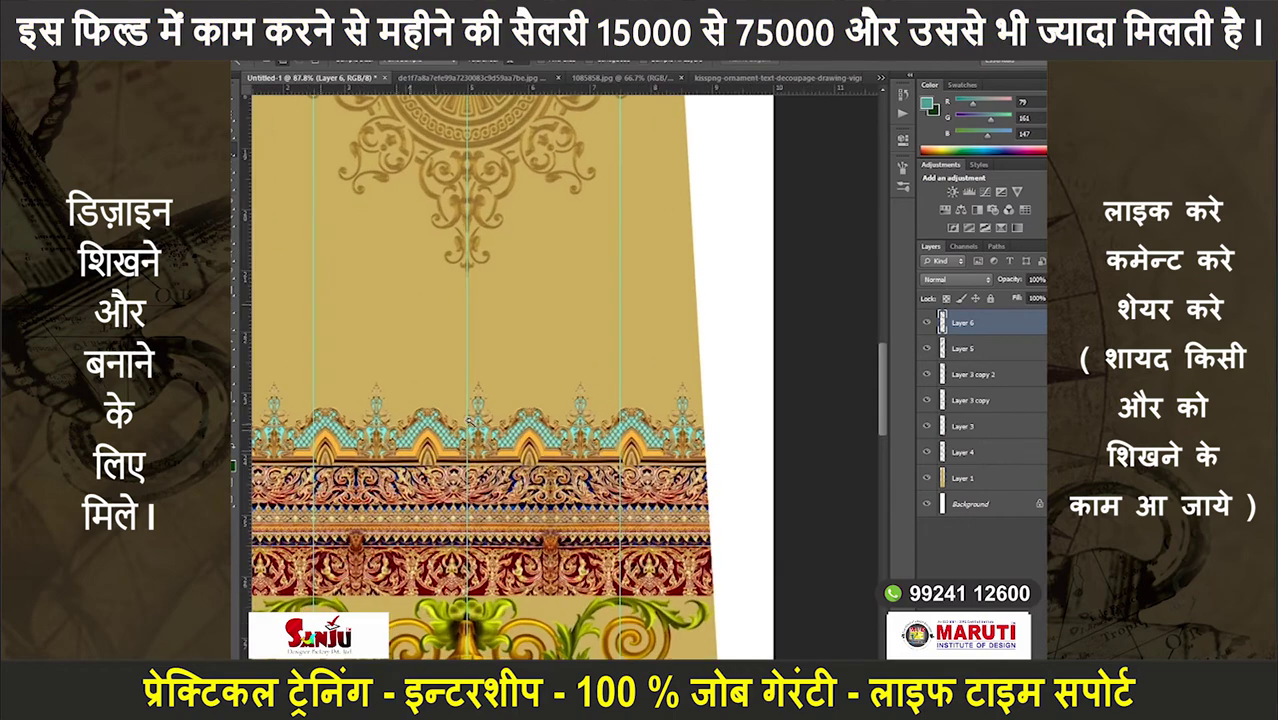
scroll(575, 430, "up", 2)
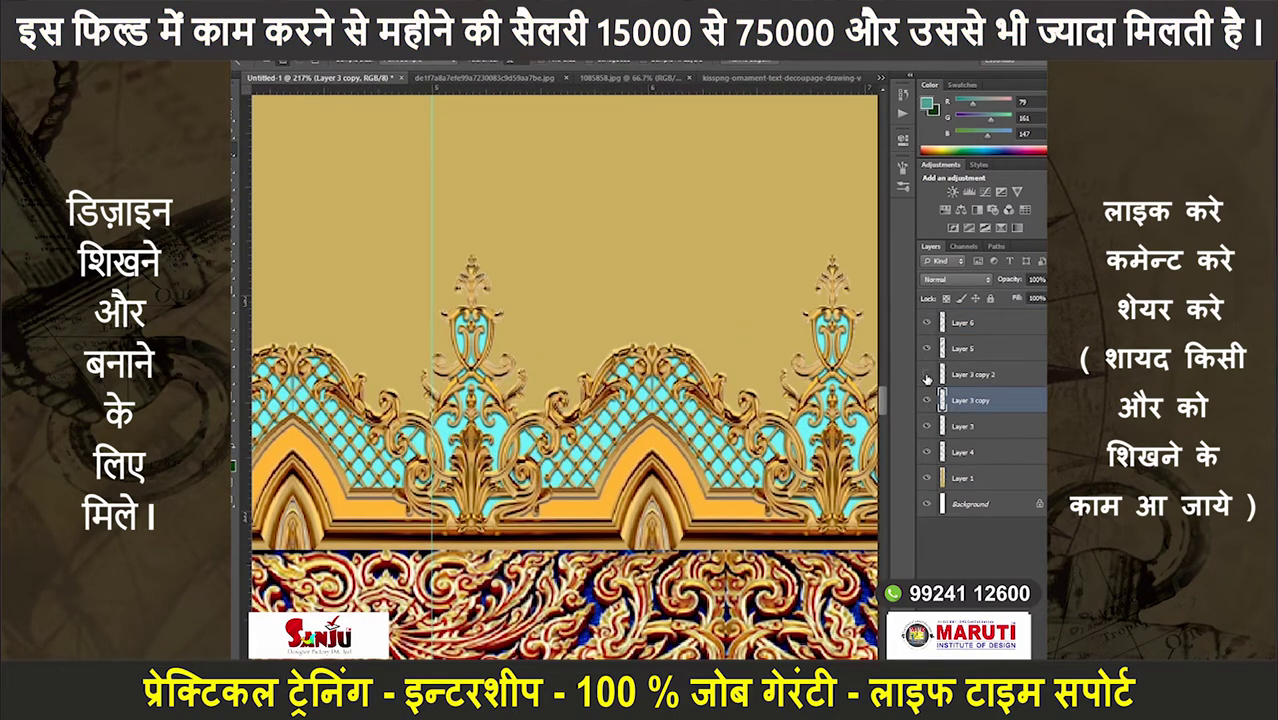
- Toggle Layer 3 copy's visibility and scroll through the panel to check the lattice border
left_click(926, 400)
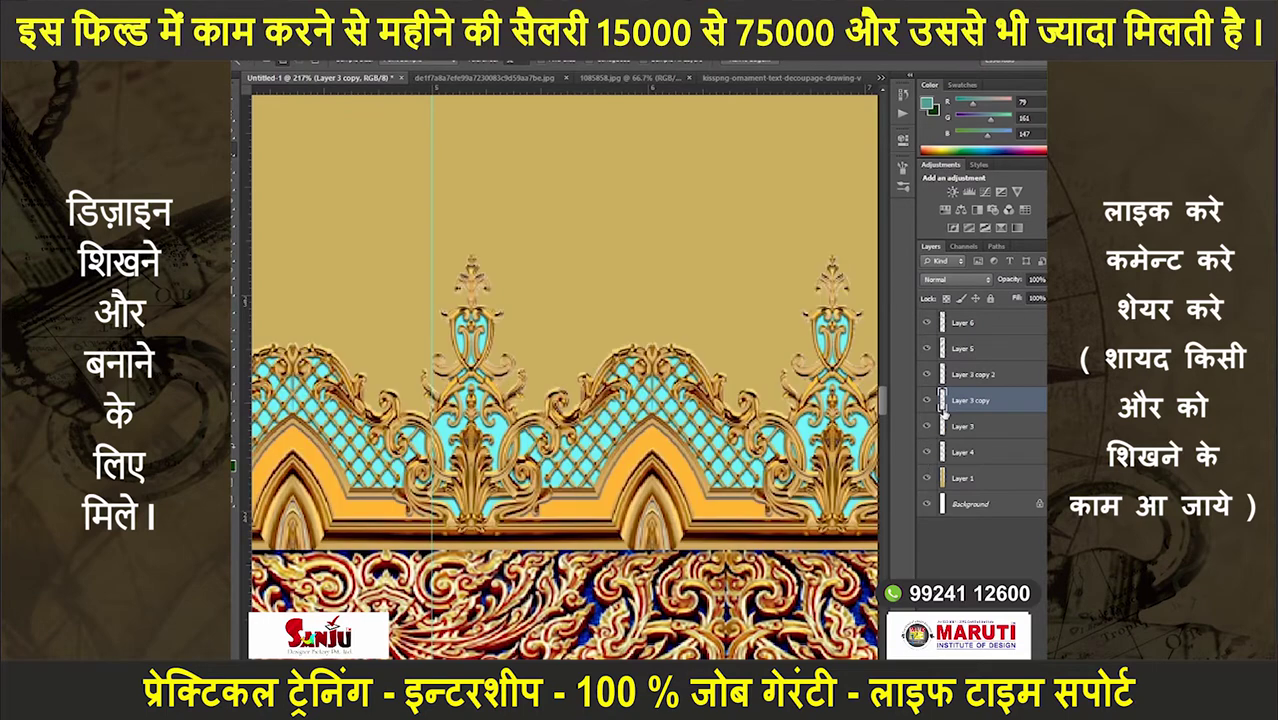
scroll(778, 453, "up", 2)
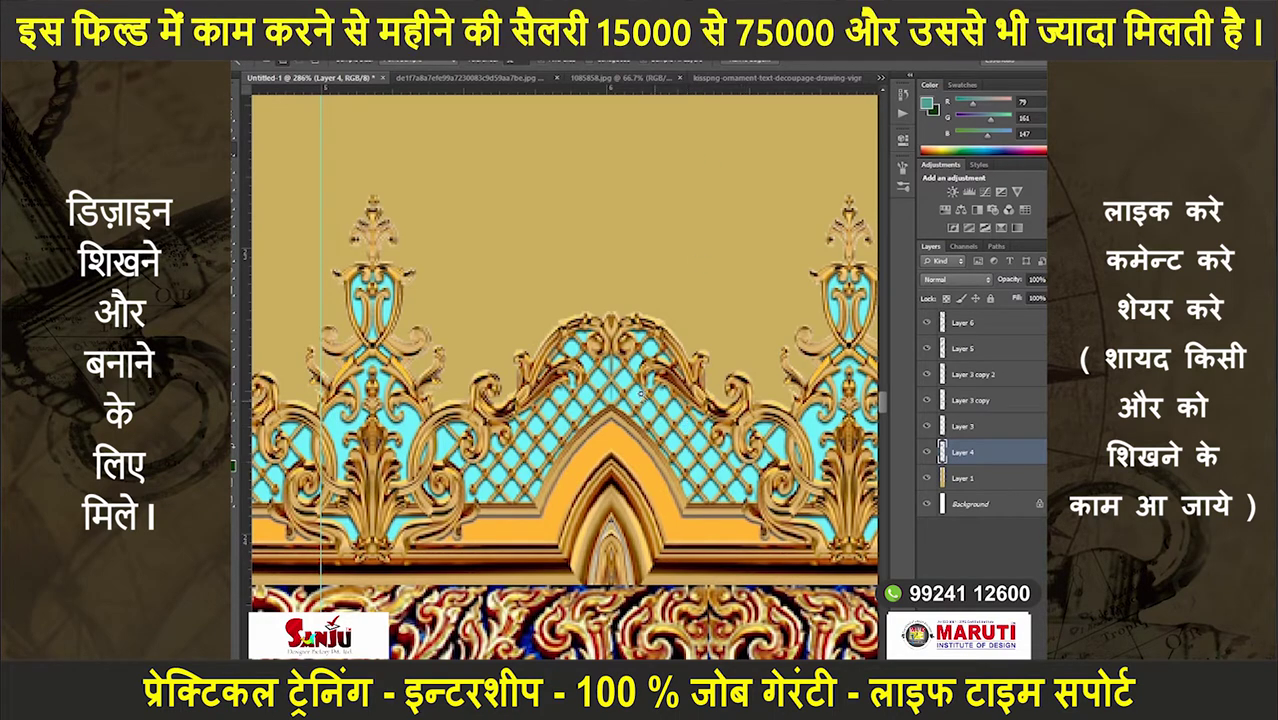
scroll(641, 393, "down", 1)
scroll(660, 370, "down", 2)
scroll(704, 324, "down", 3)
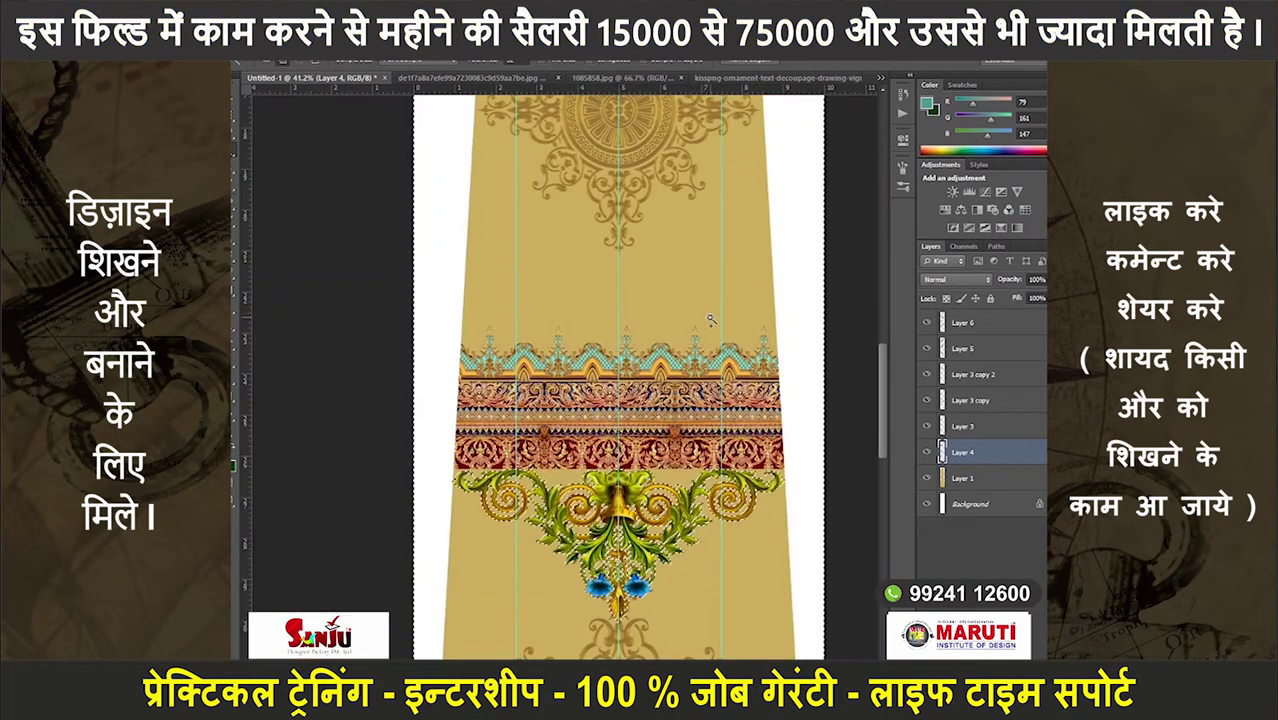
scroll(700, 330, "up", 2)
scroll(650, 370, "up", 2)
scroll(610, 400, "up", 2)
scroll(606, 404, "down", 1)
scroll(640, 385, "down", 3)
scroll(690, 360, "down", 3)
scroll(728, 341, "down", 2)
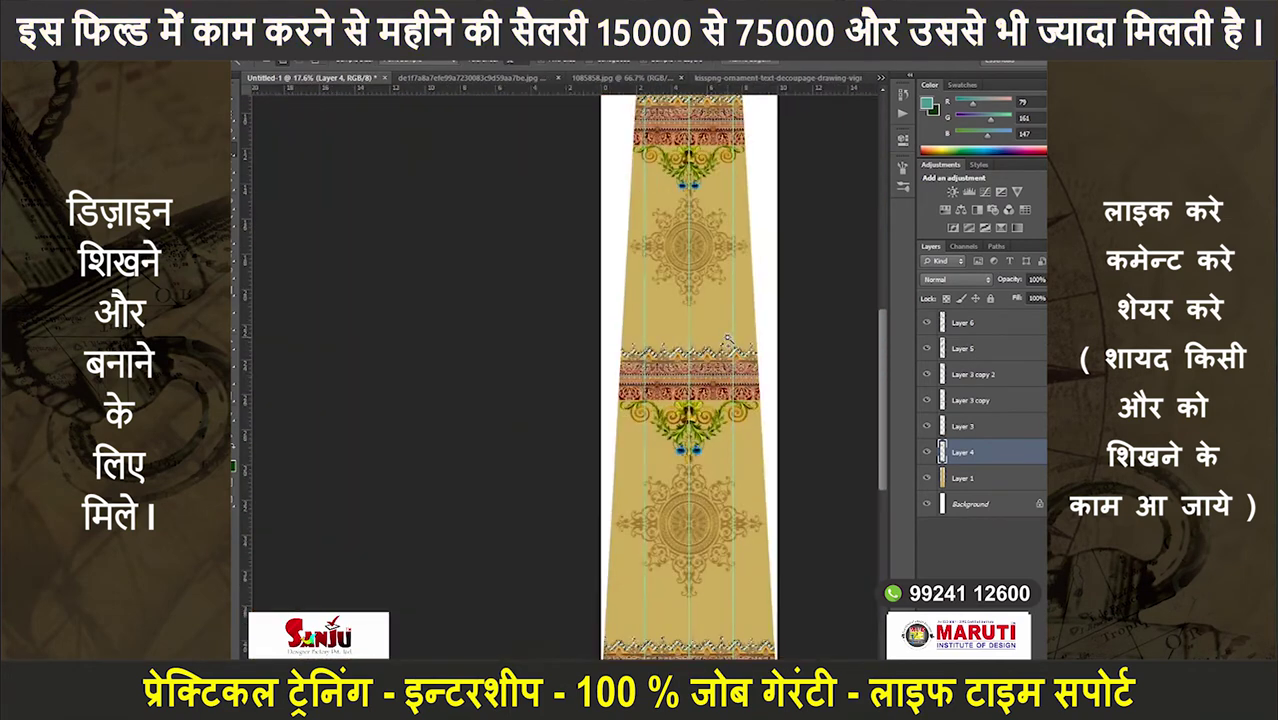
scroll(728, 341, "down", 1)
scroll(700, 320, "up", 1)
scroll(640, 290, "up", 3)
- Sample the panel's gold tone with the Eyedropper and bring up Hue/Saturation for Layer 4's border
left_click(605, 271)
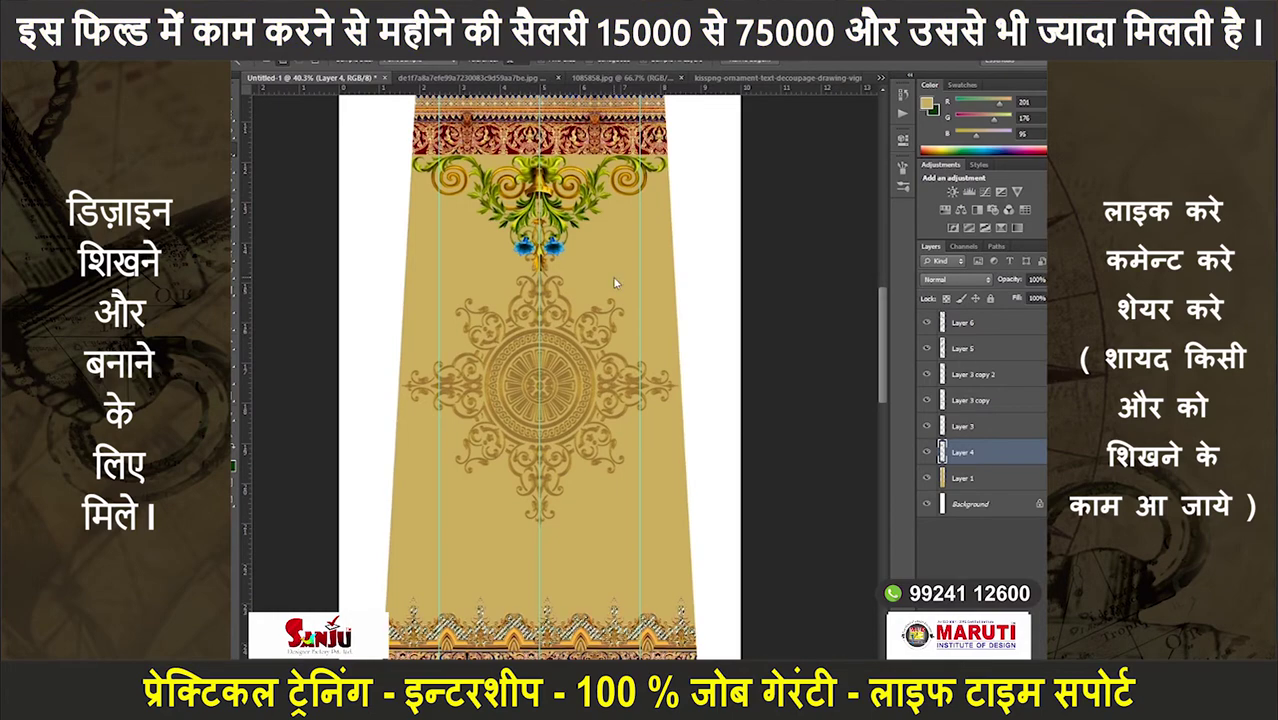
scroll(620, 350, "up", 1)
scroll(656, 528, "up", 2)
scroll(650, 600, "up", 1)
scroll(648, 632, "up", 2)
scroll(648, 632, "down", 1)
scroll(650, 628, "down", 3)
scroll(660, 624, "down", 2)
scroll(672, 620, "down", 1)
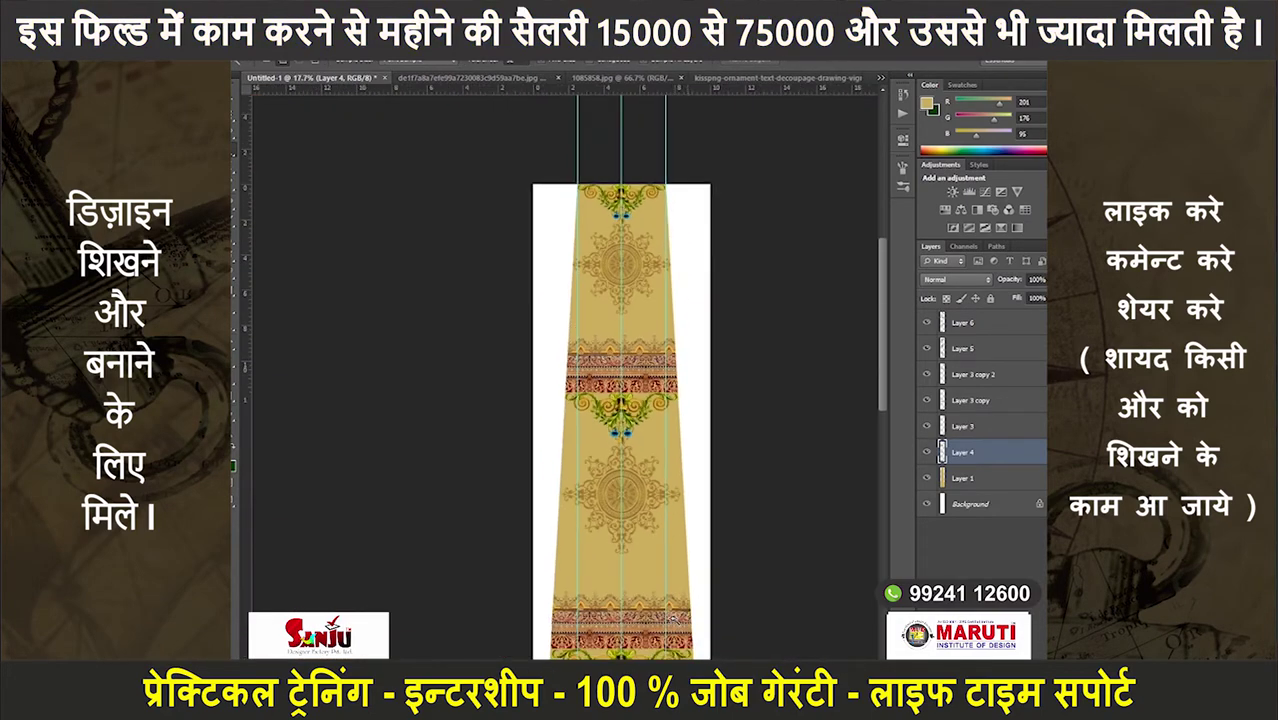
scroll(672, 617, "down", 2)
scroll(676, 617, "up", 4)
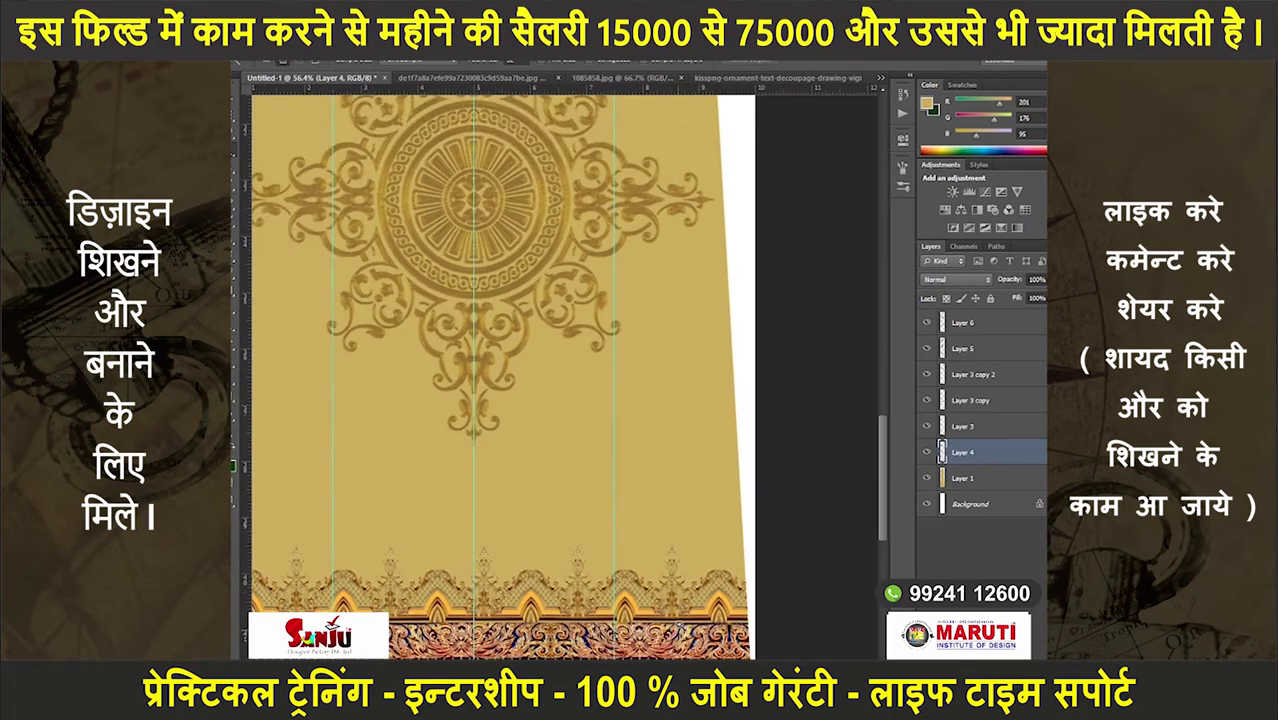
scroll(676, 617, "up", 2)
scroll(676, 617, "up", 1)
key("ctrl+u")
- Apply Hue/Saturation to the lattice border with Saturation +40 and Lightness -16
mouse_move(831, 437)
left_mouse_down()
mouse_move(869, 402)
mouse_move(857, 401)
left_mouse_up()
left_click(821, 435)
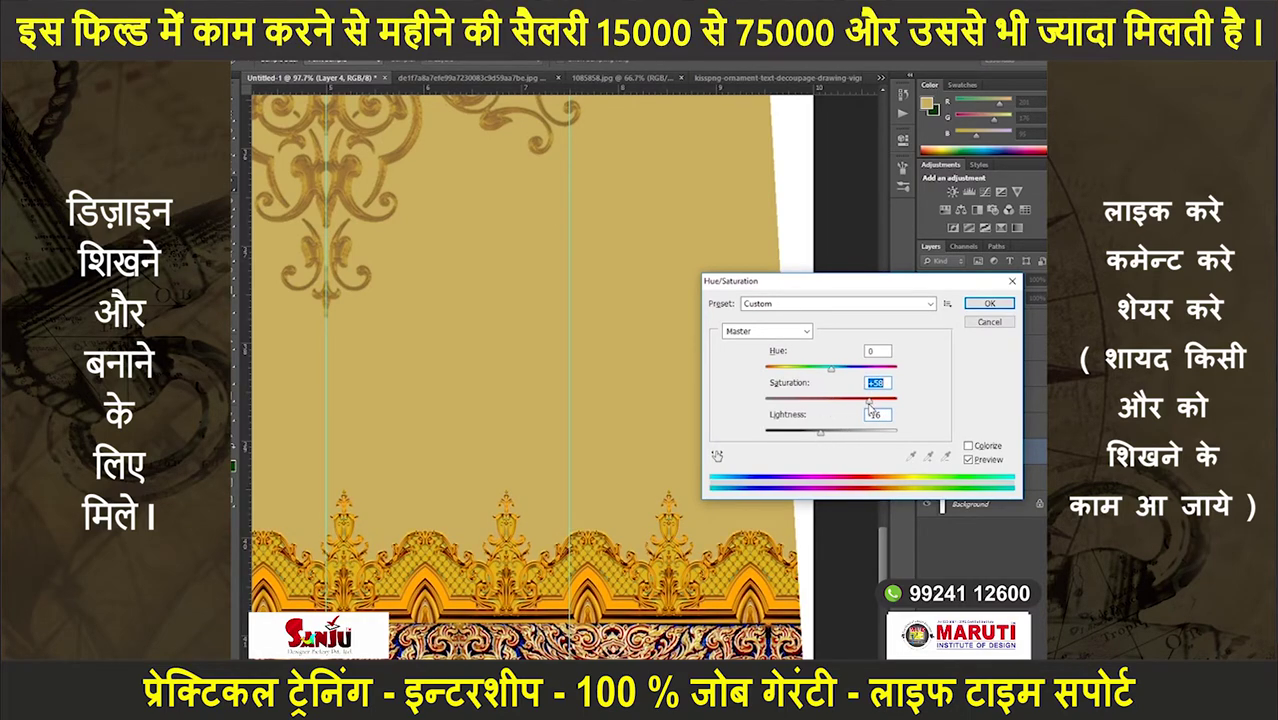
key("Return")
scroll(693, 337, "down", 3)
scroll(693, 337, "down", 2)
scroll(680, 355, "down", 1)
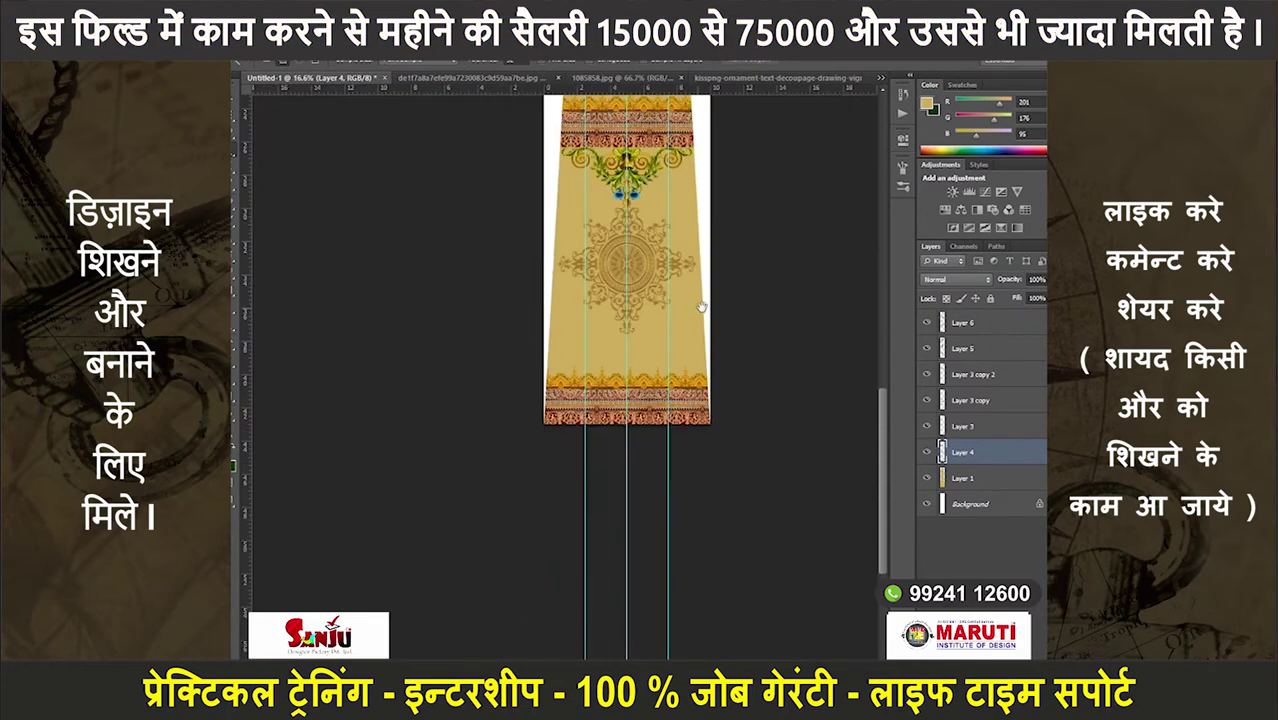
scroll(662, 377, "down", 2)
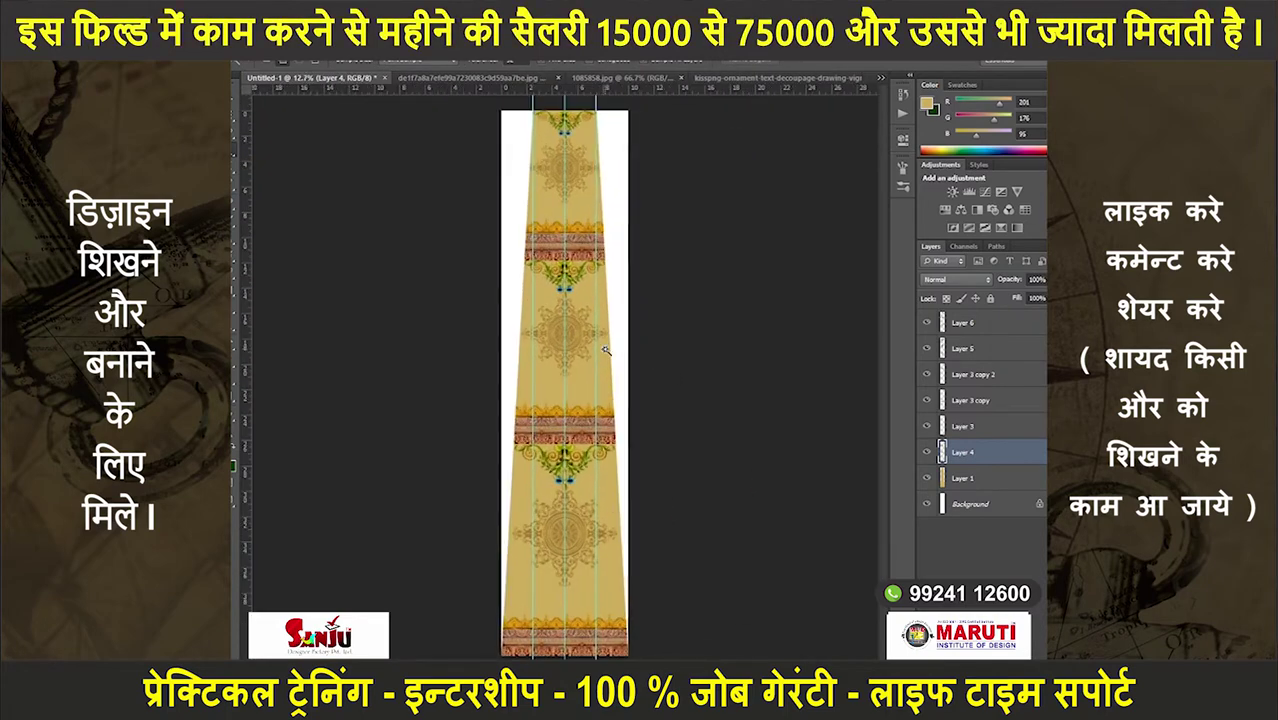
- Apply a second Hue/Saturation pass raising the border's Lightness to +11
key("ctrl+u")
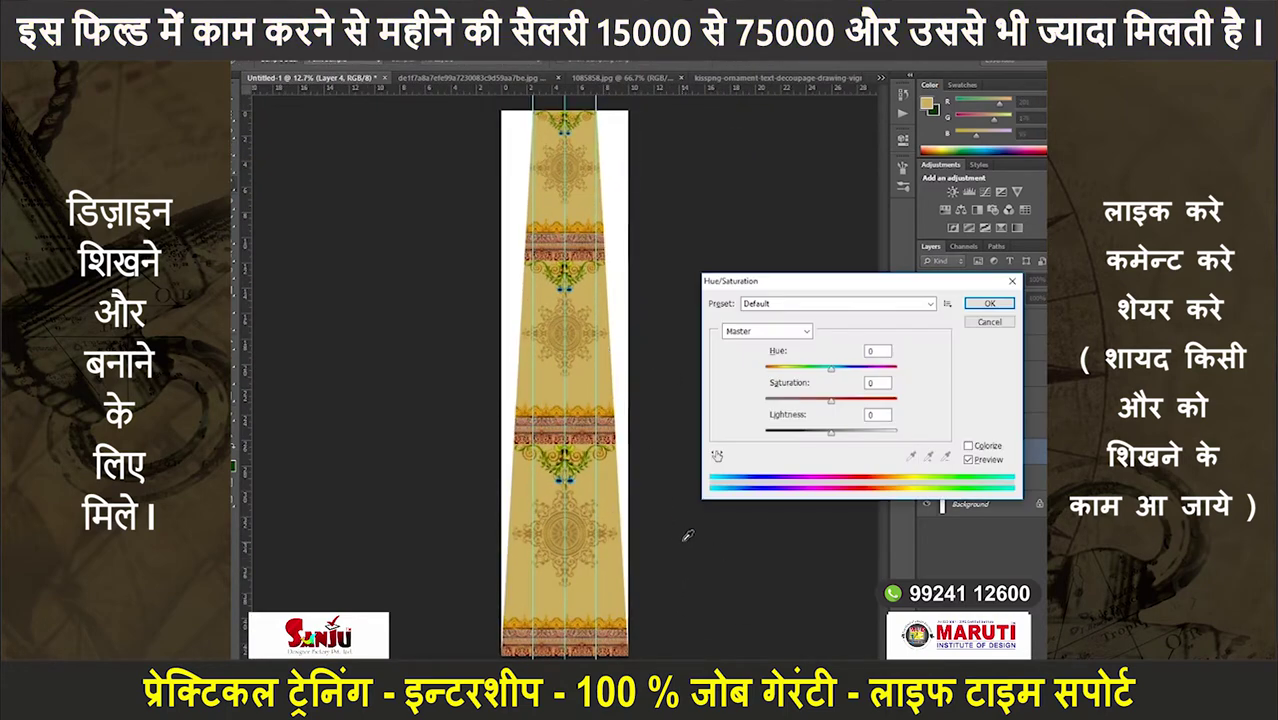
left_click_drag(830, 433, 840, 435)
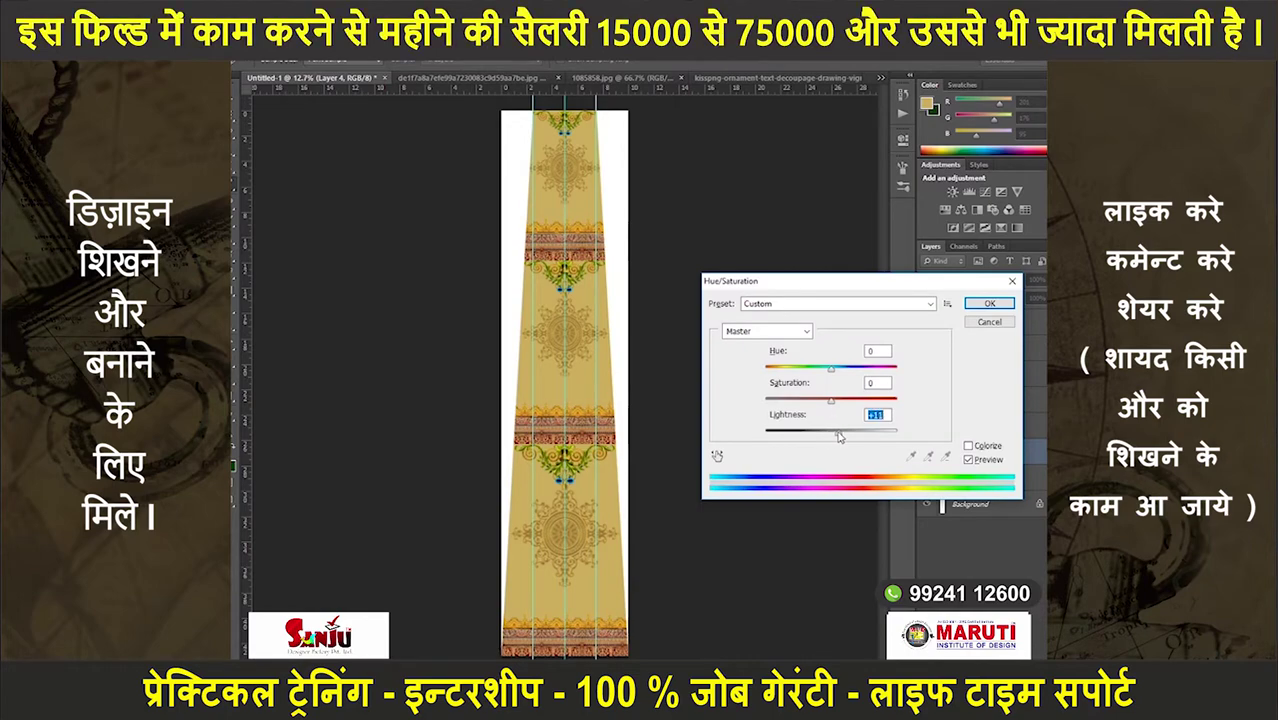
key("Return")
scroll(647, 502, "up", 5)
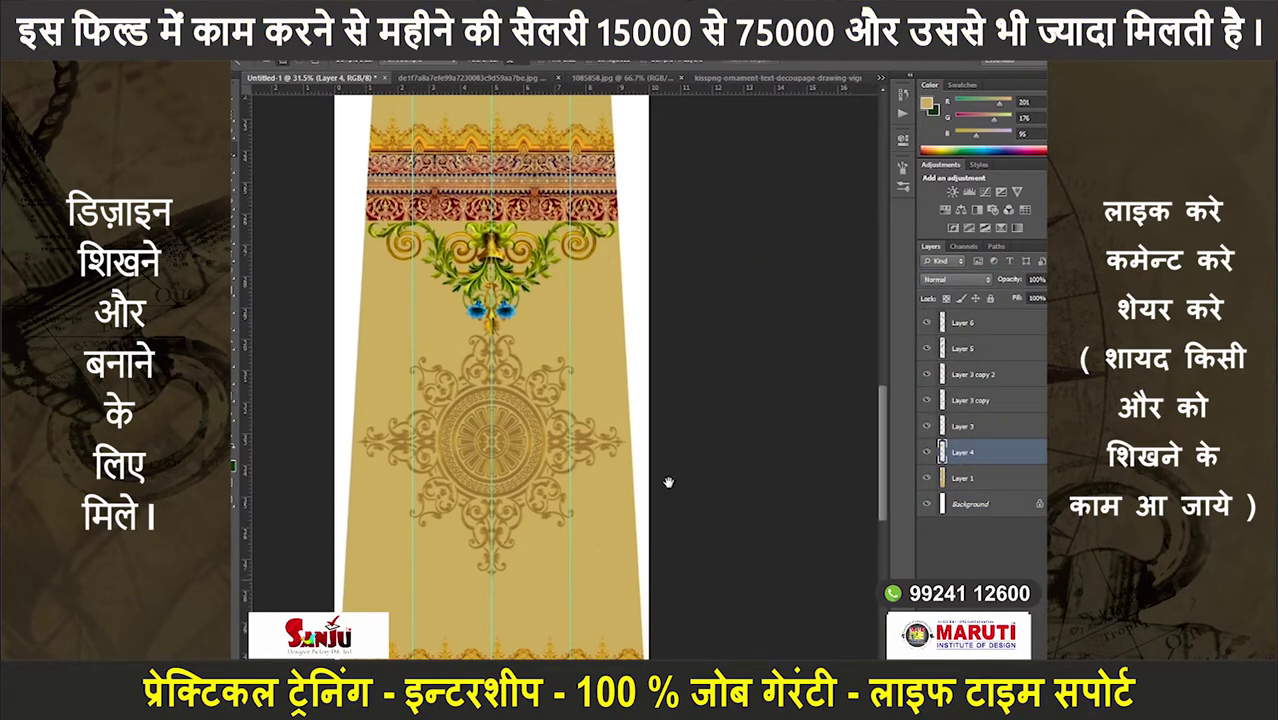
scroll(647, 502, "up", 3)
scroll(607, 532, "up", 2)
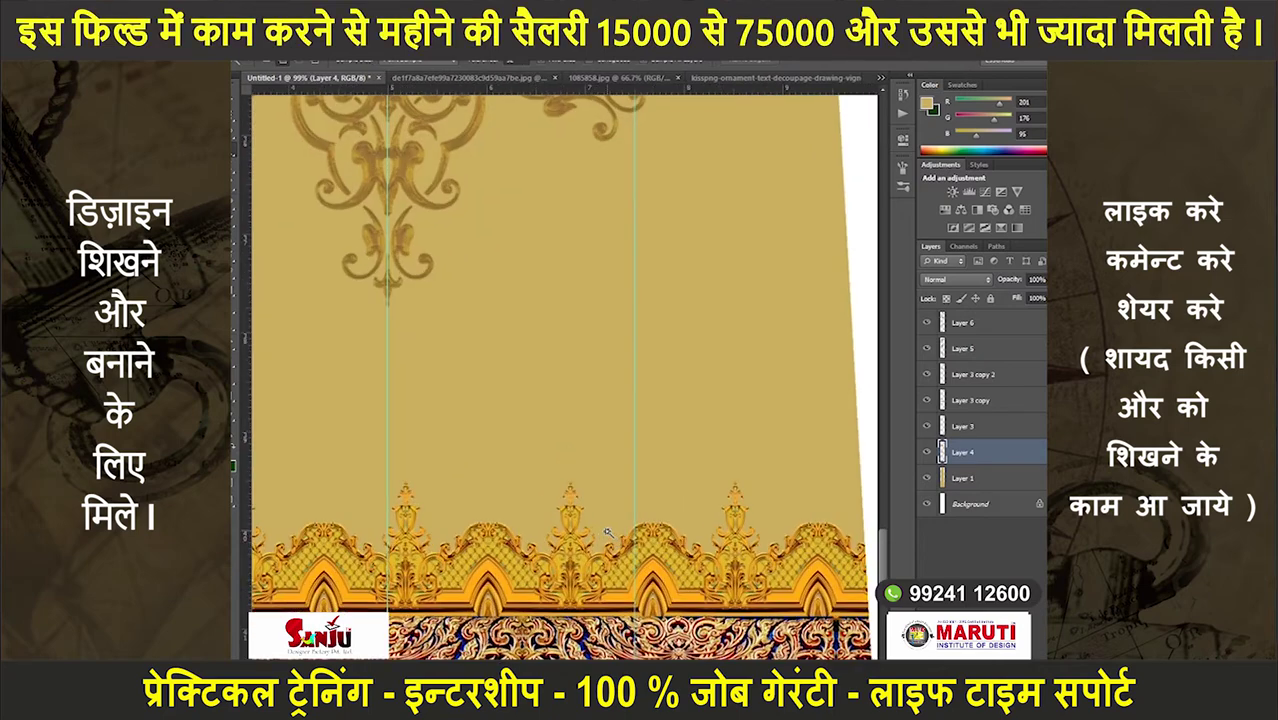
scroll(565, 295, "down", 3)
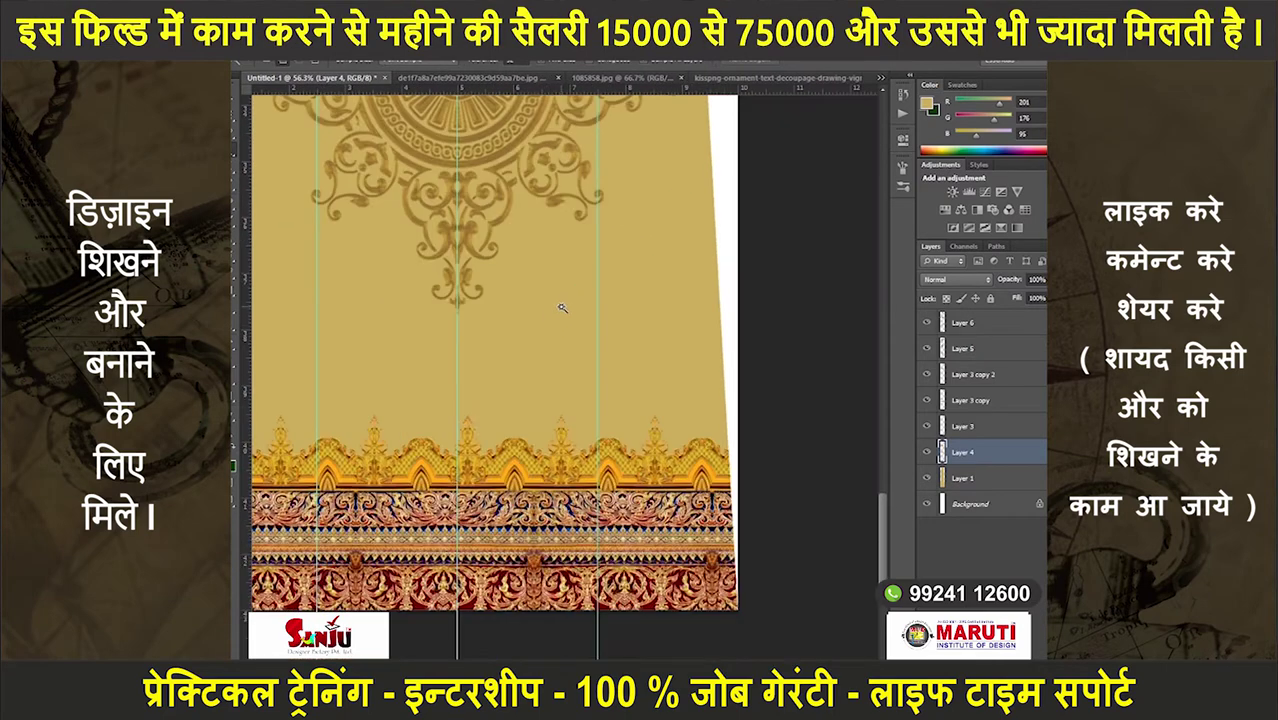
scroll(562, 305, "down", 2)
scroll(562, 305, "down", 3)
scroll(564, 311, "down", 1)
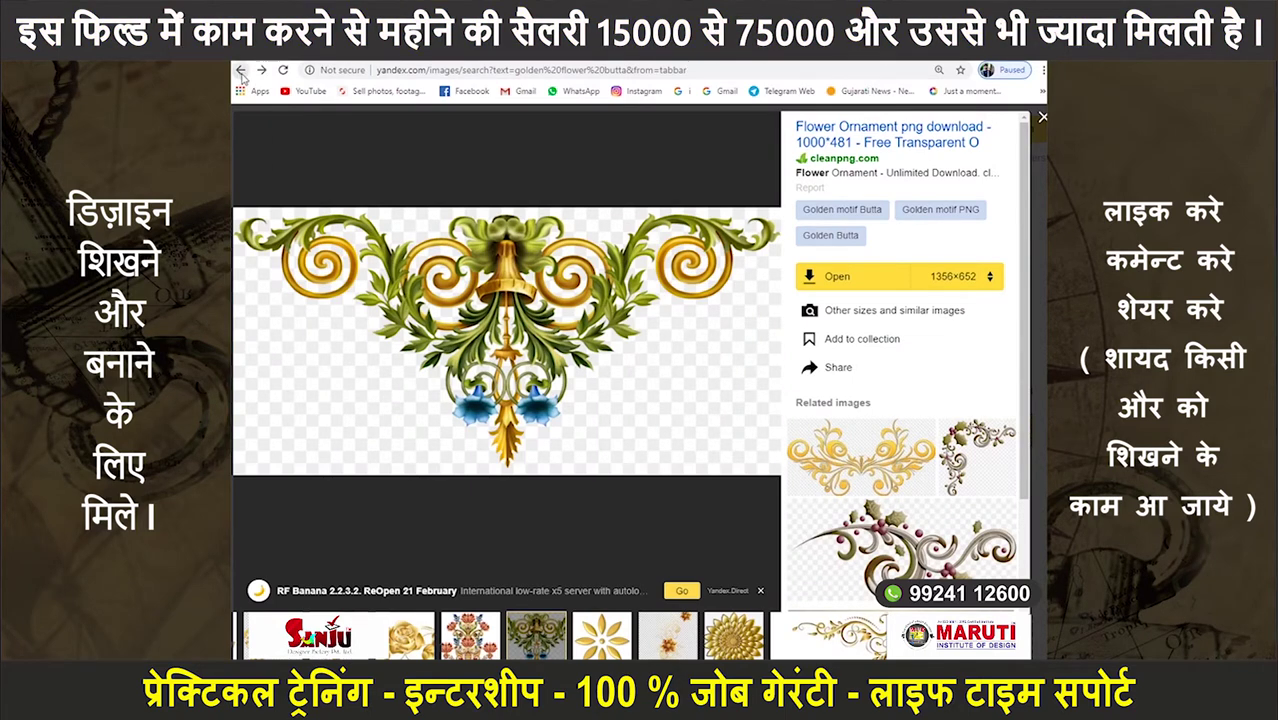
- Go back to the golden flower butta results and open the golden rose ornament at full size
left_click(240, 70)
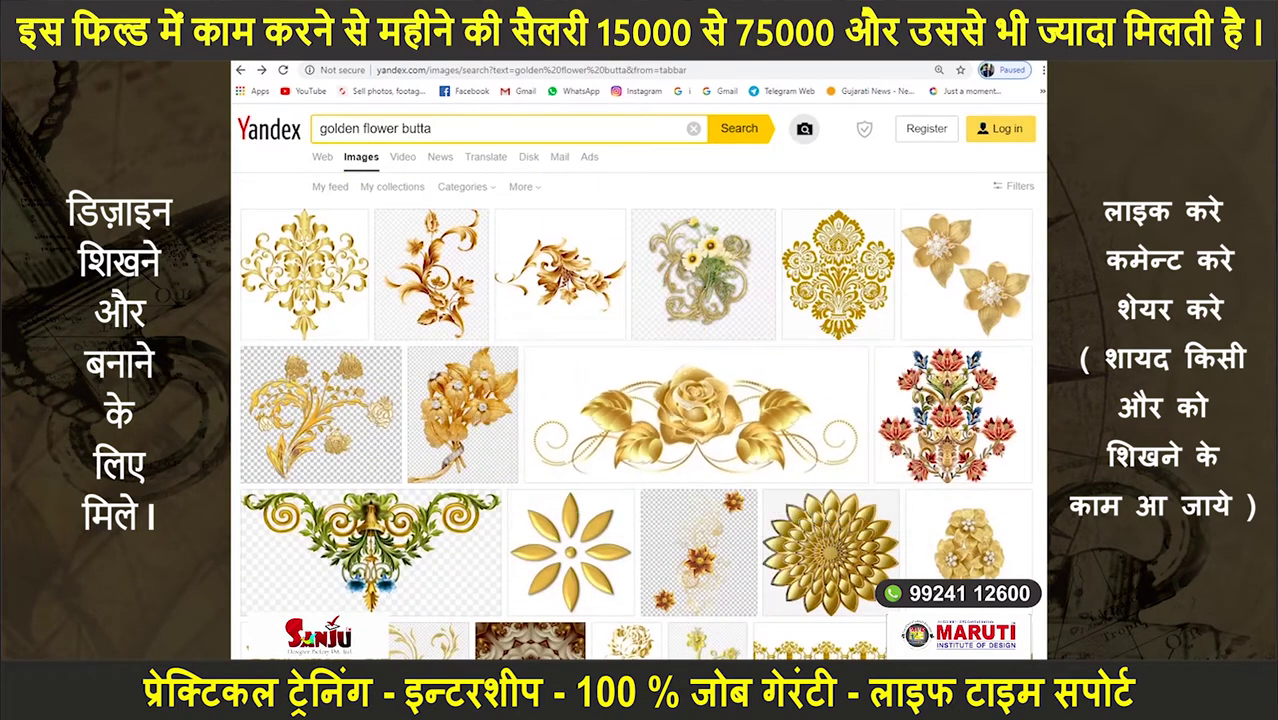
left_click(632, 404)
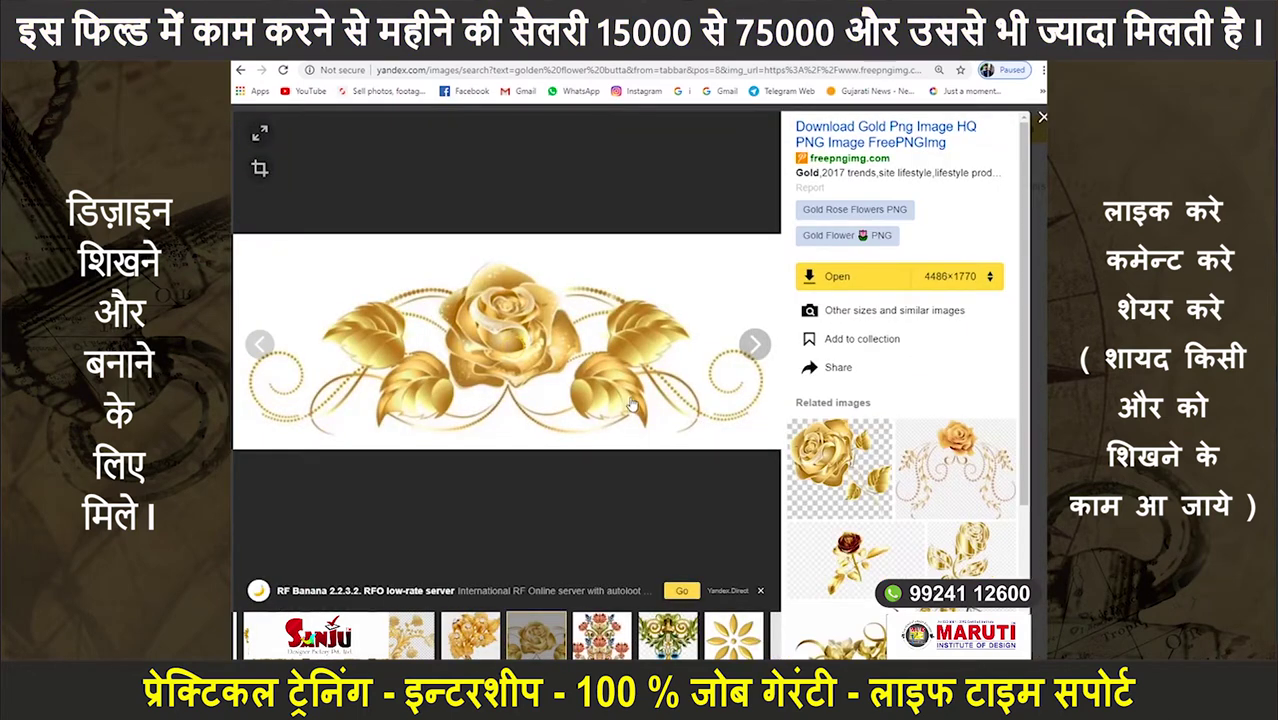
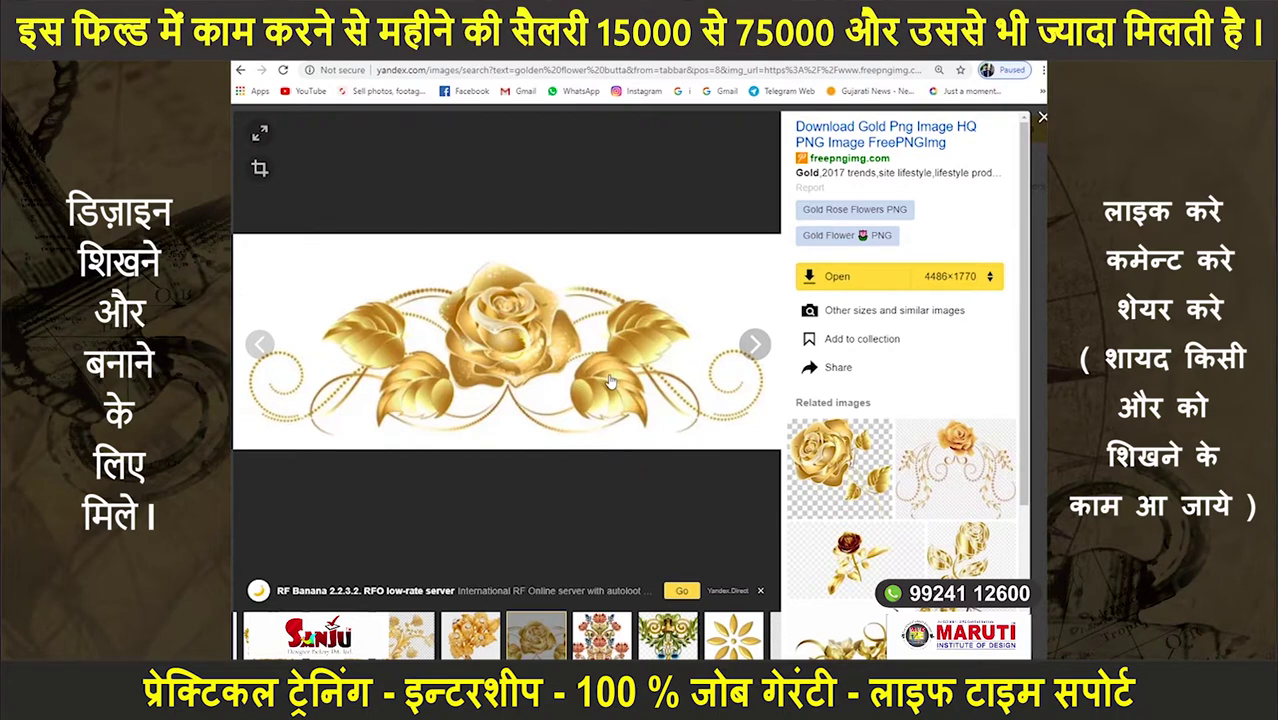
- Save the golden rose ornament image from Yandex Images to disk with Save image as
right_click(566, 342)
right_click(563, 328)
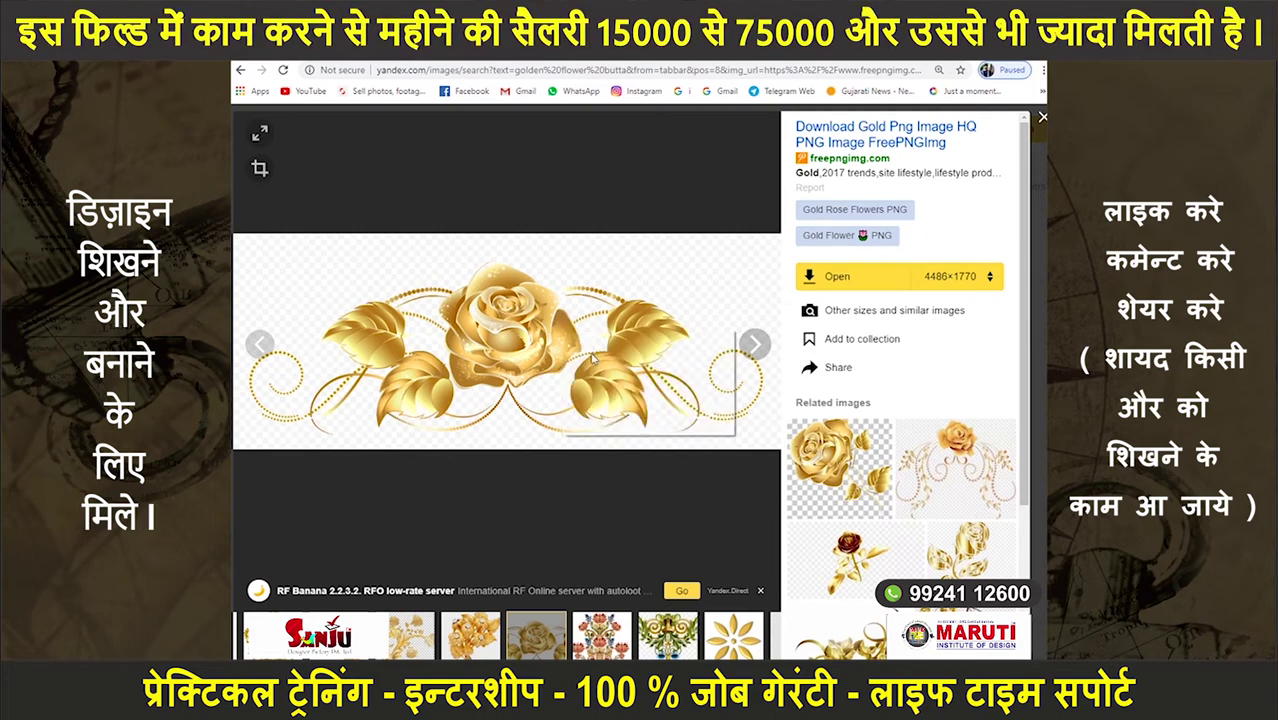
left_click(600, 355)
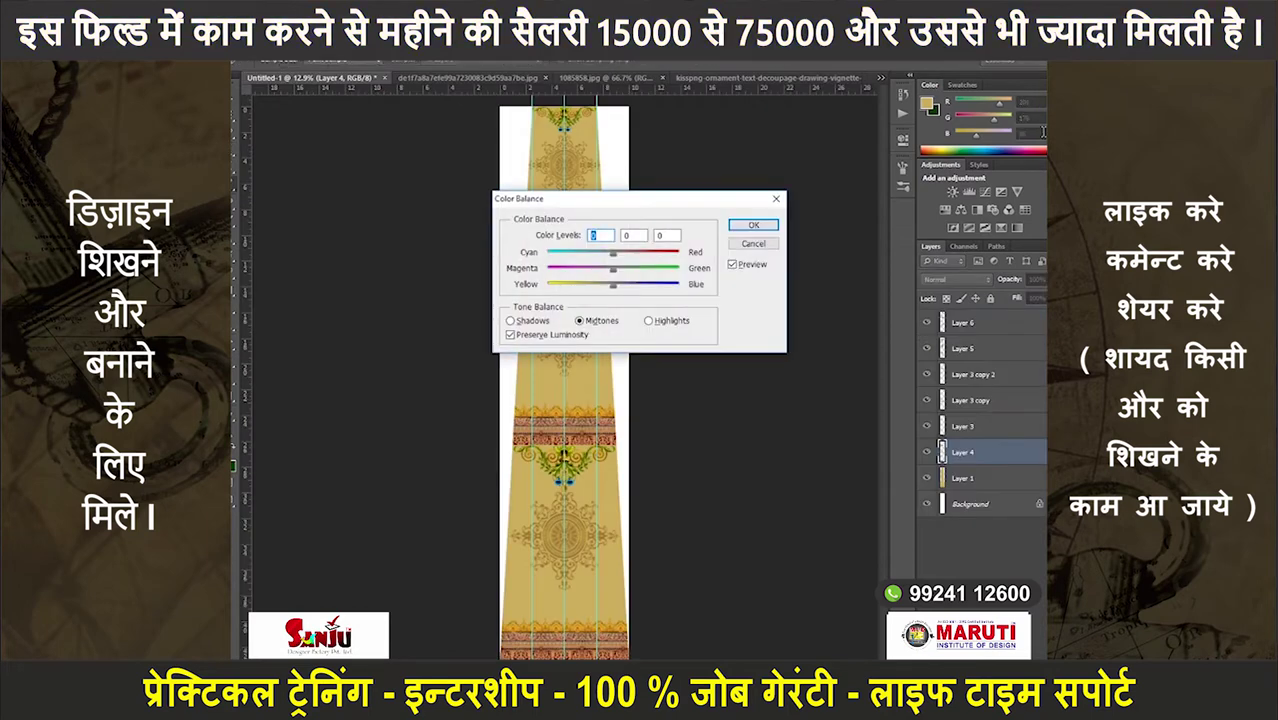
- Bring the gold rose from its PNG document into the dupatta design as Layer 7
left_click(815, 78)
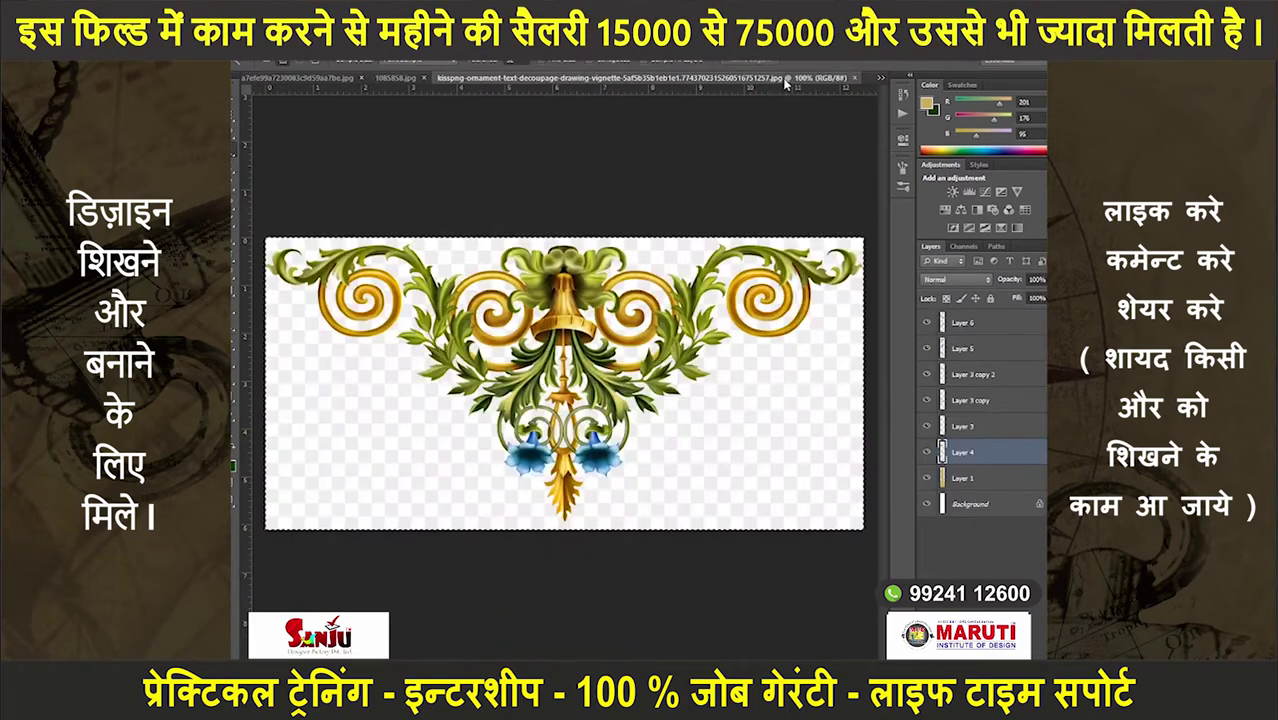
left_click(880, 77)
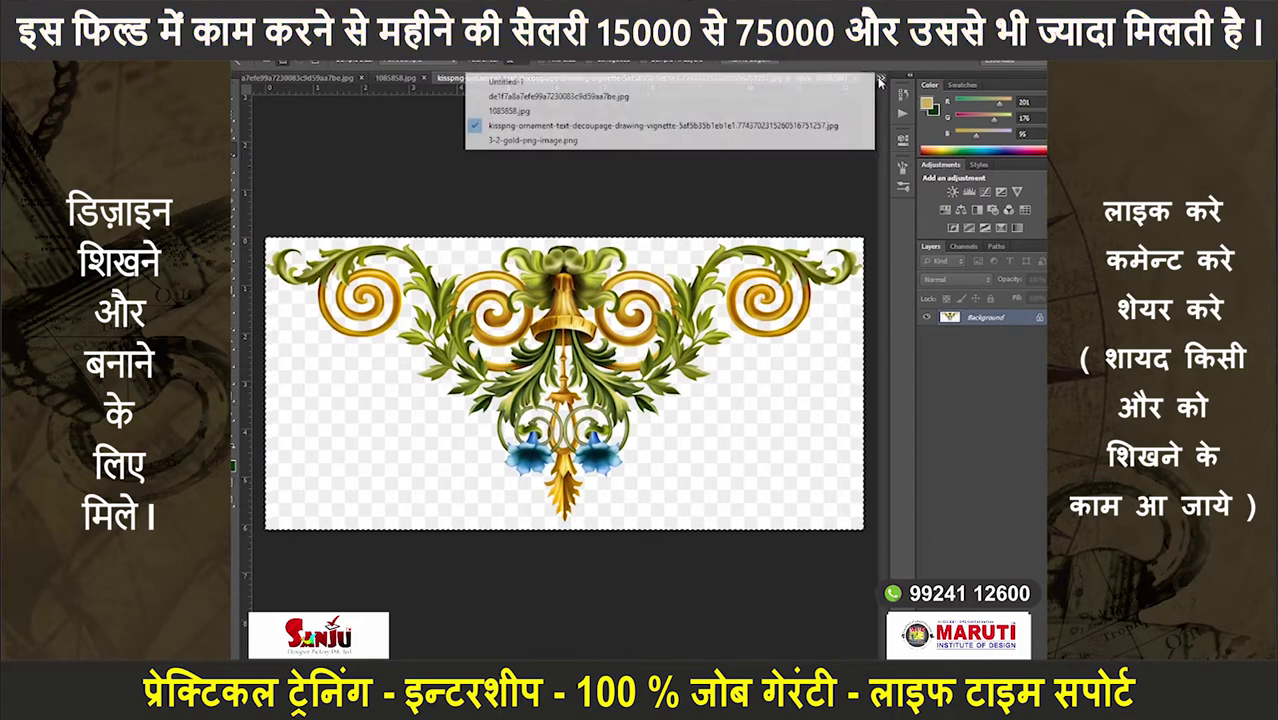
left_click(637, 141)
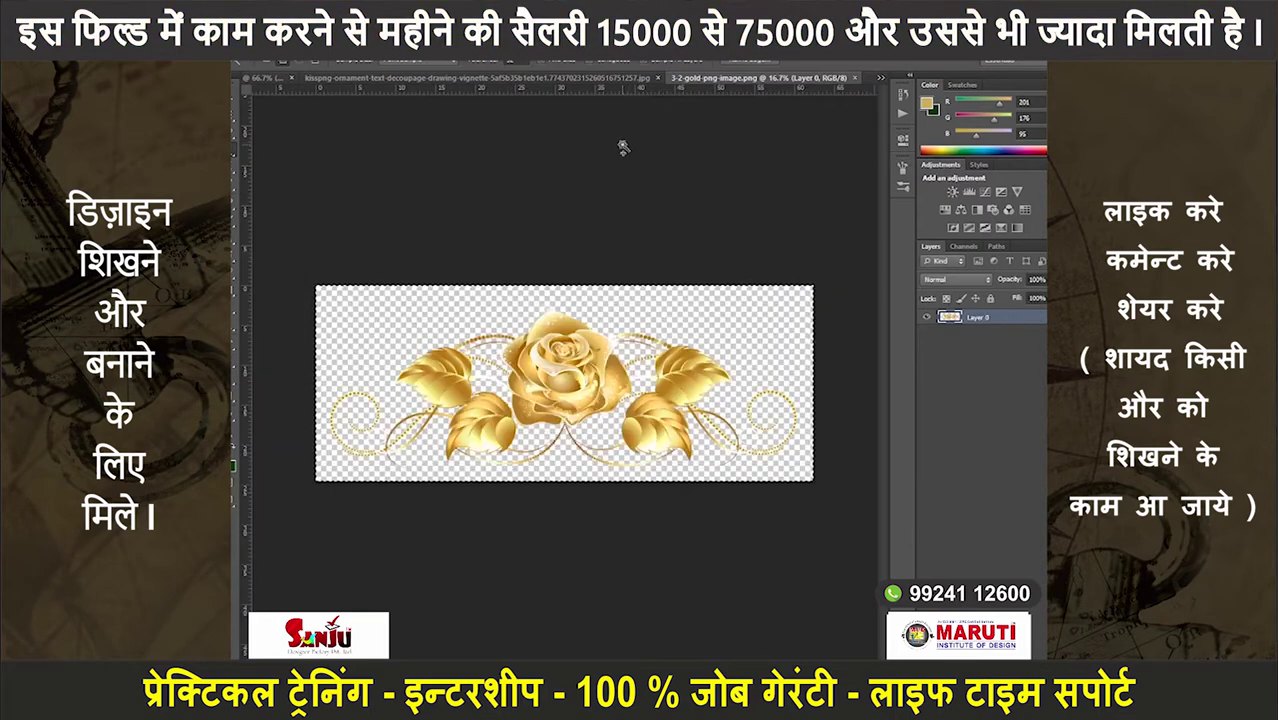
key("ctrl+Tab")
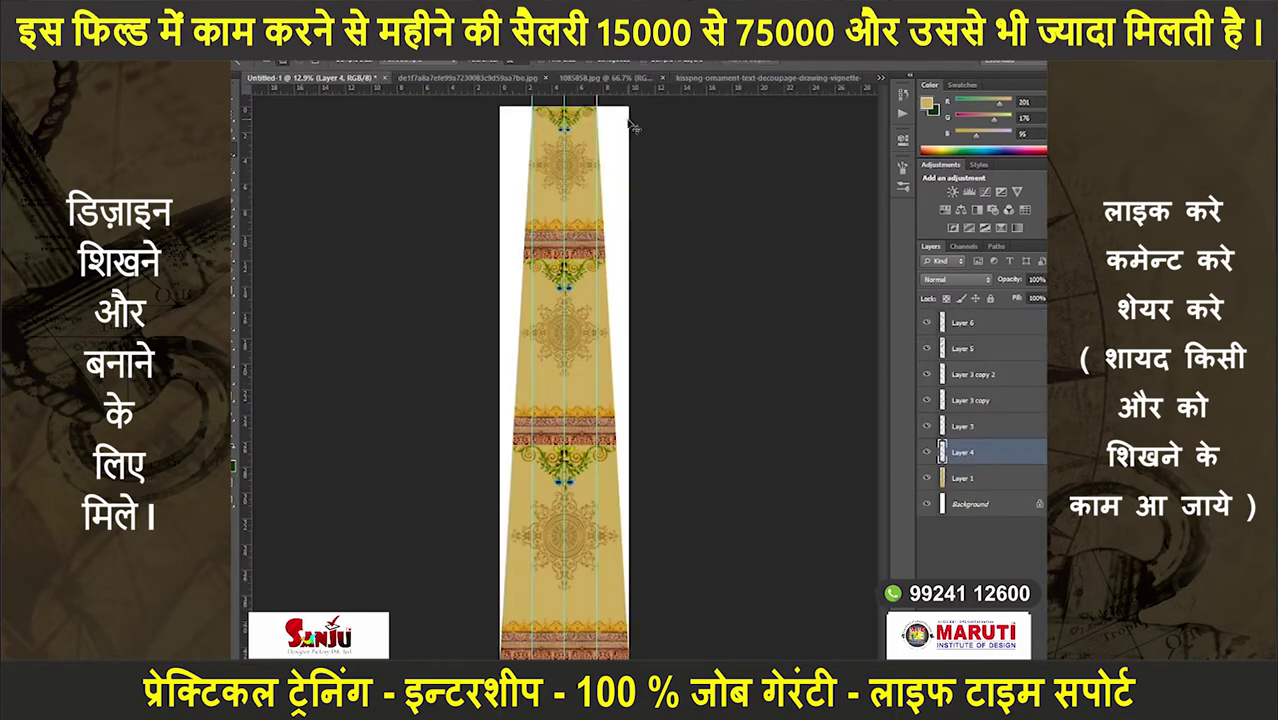
key("ctrl+v")
- Shrink the pasted rose and move Layer 7 to the top of the layer stack
key("ctrl+t")
left_click_drag(858, 318, 677, 355)
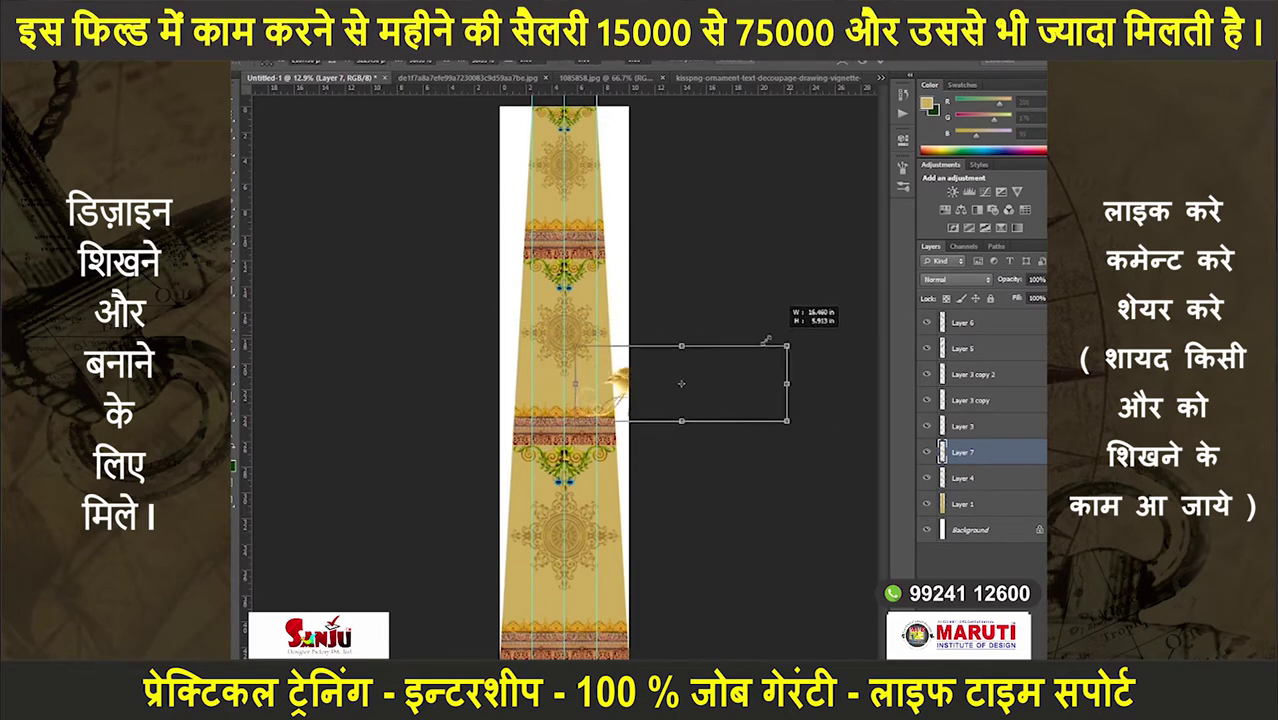
key("Return")
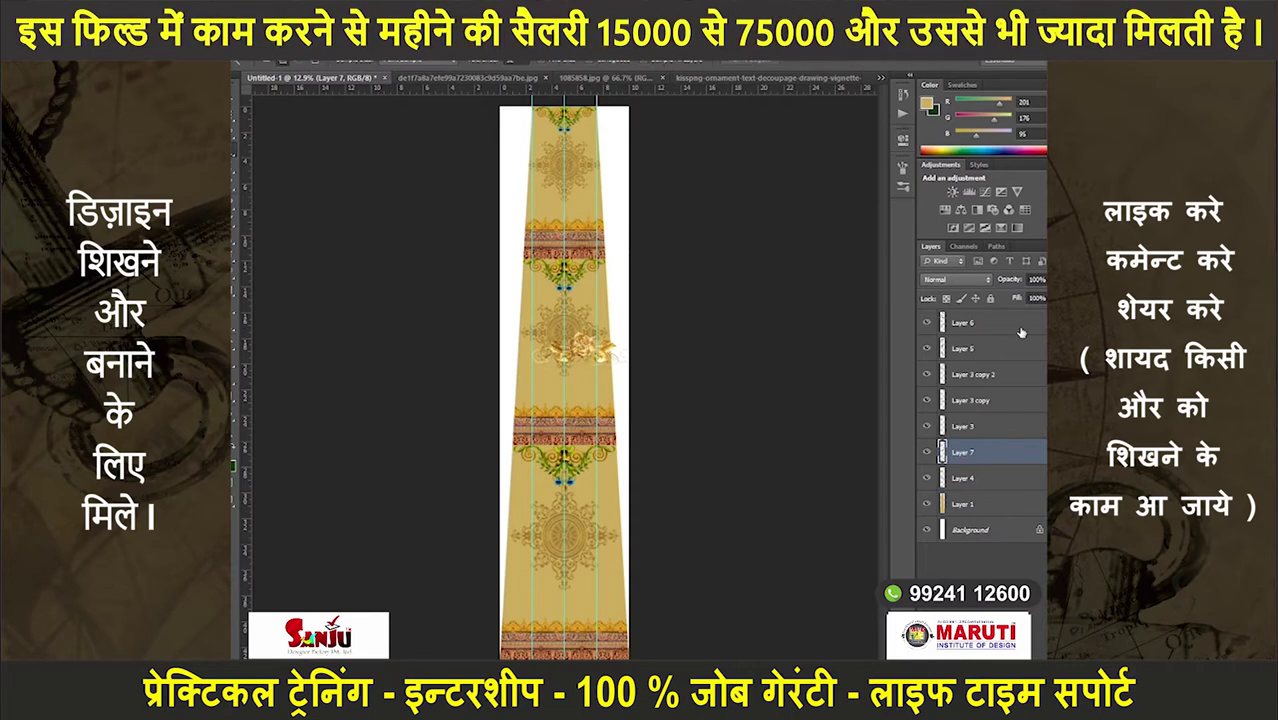
left_click_drag(962, 478, 983, 364)
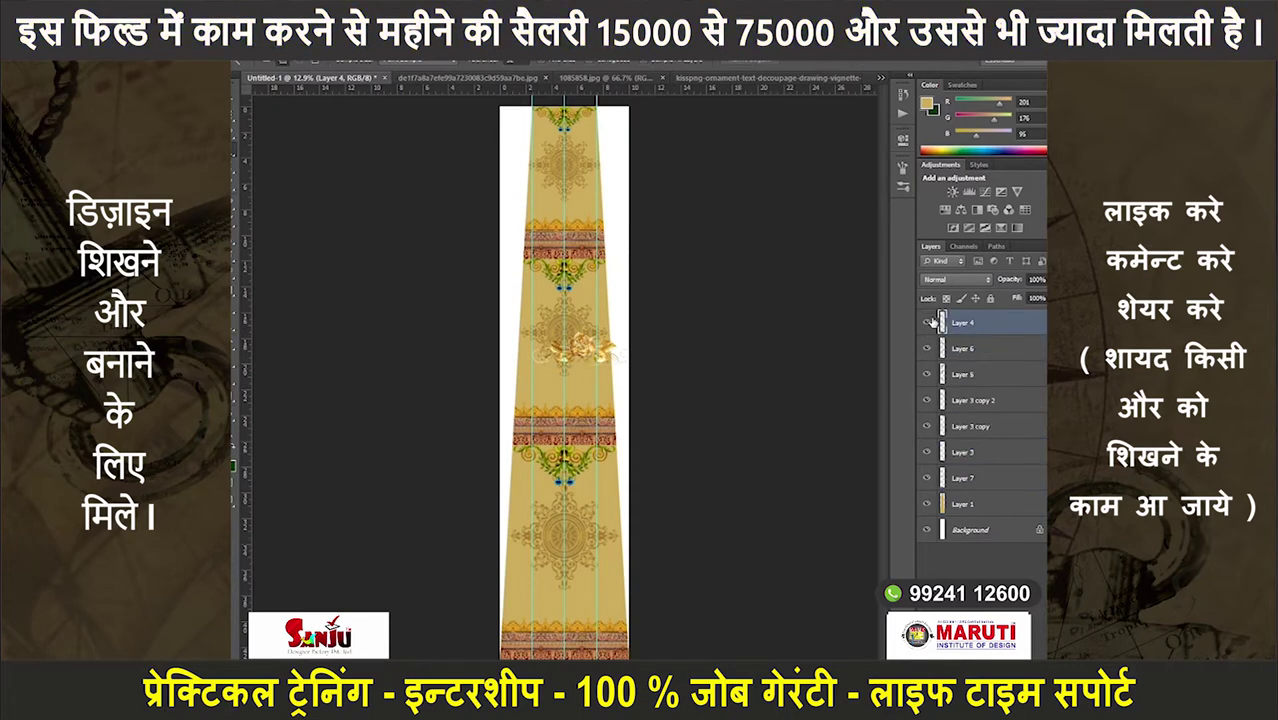
left_click(928, 322)
left_click(962, 478)
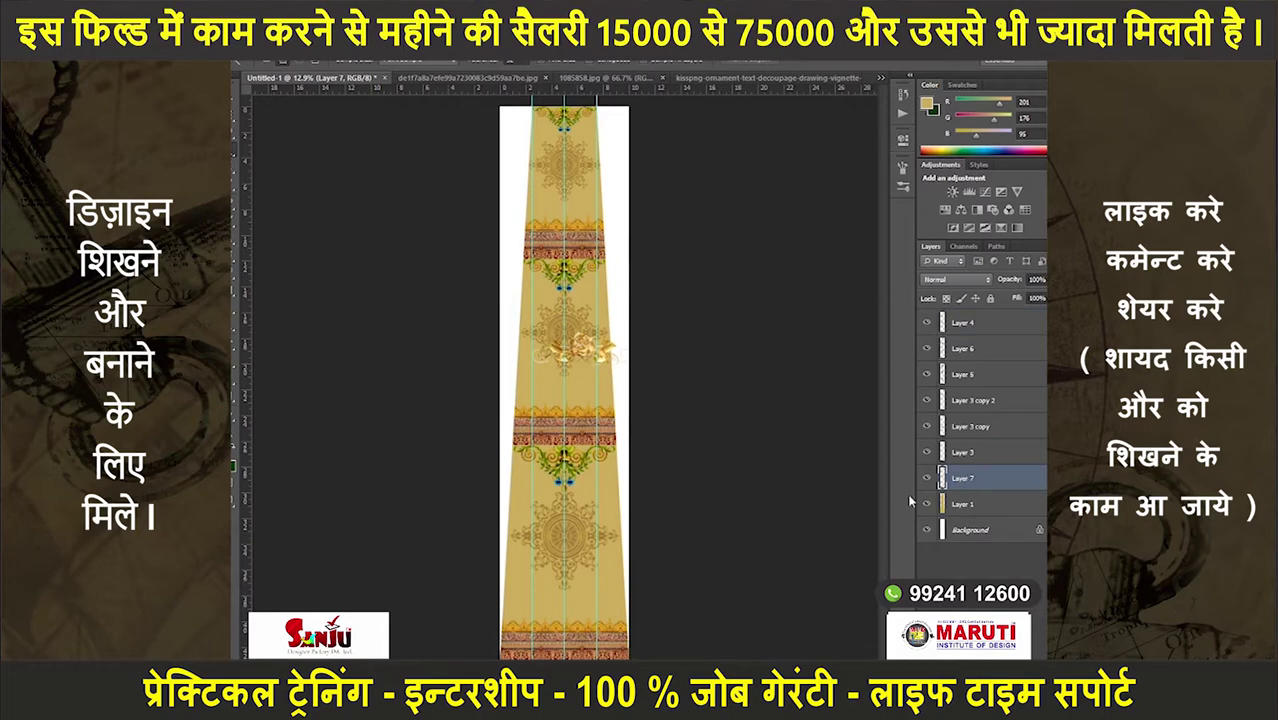
left_click_drag(987, 482, 975, 318)
- Deselect, hide the lower background and beige panel layers, and begin rotating the rose
scroll(585, 350, "up", 2)
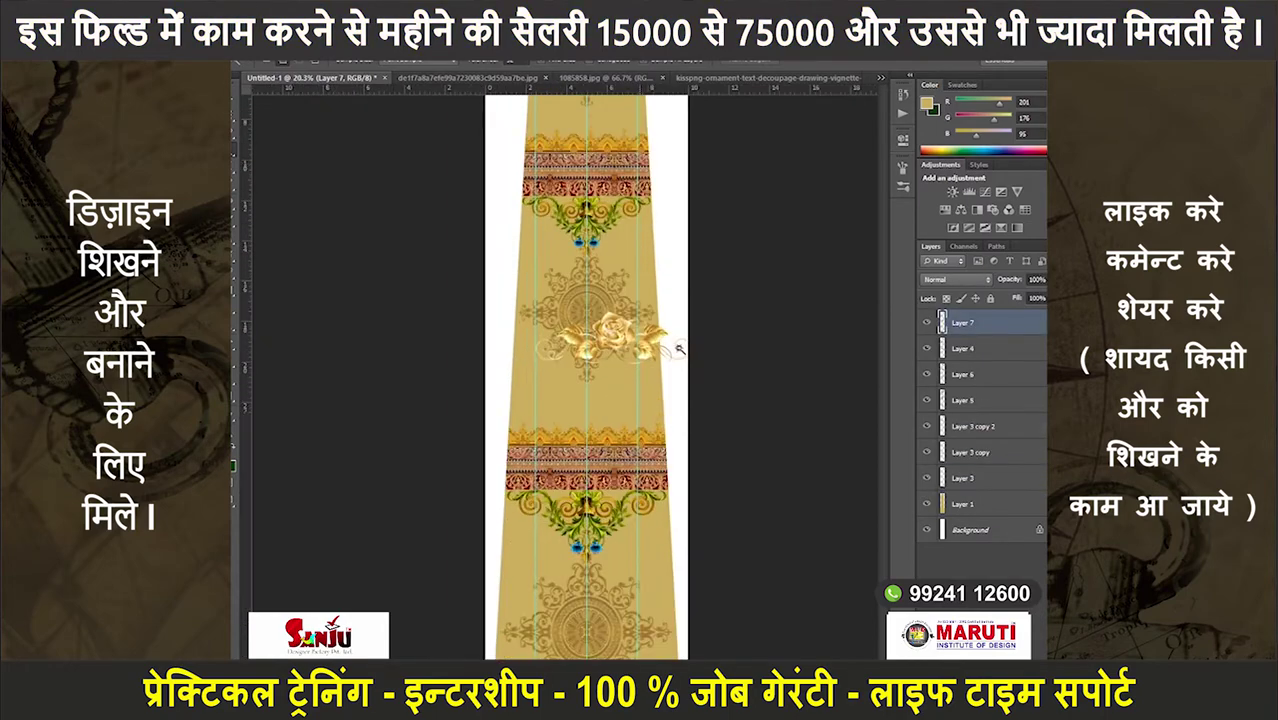
scroll(585, 350, "up", 3)
scroll(585, 350, "up", 1)
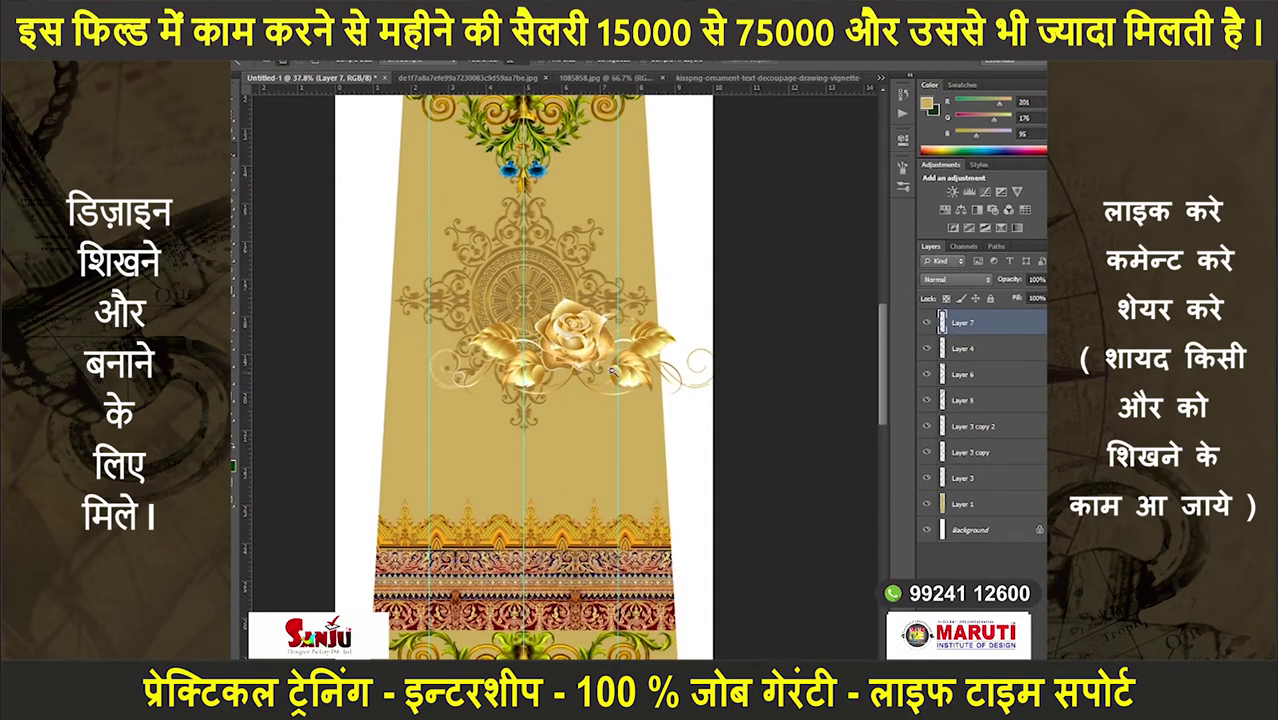
scroll(620, 378, "up", 2)
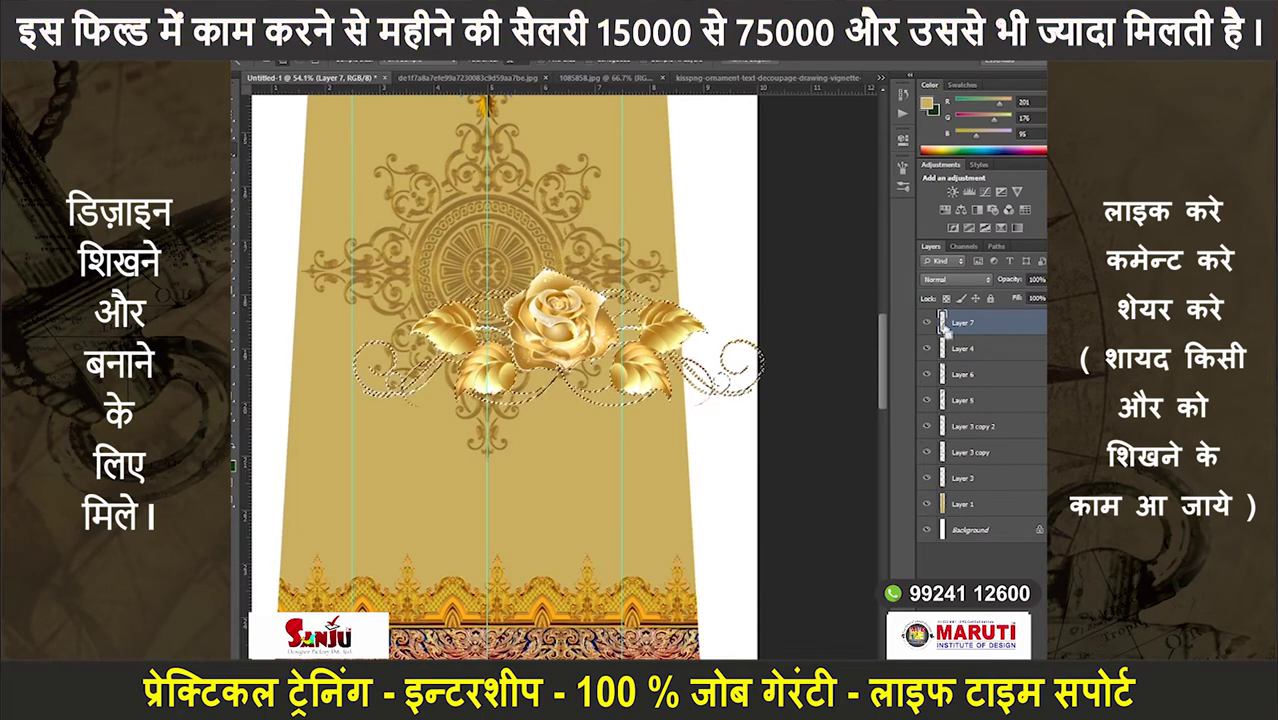
key("ctrl+d")
left_click_drag(926, 530, 934, 462)
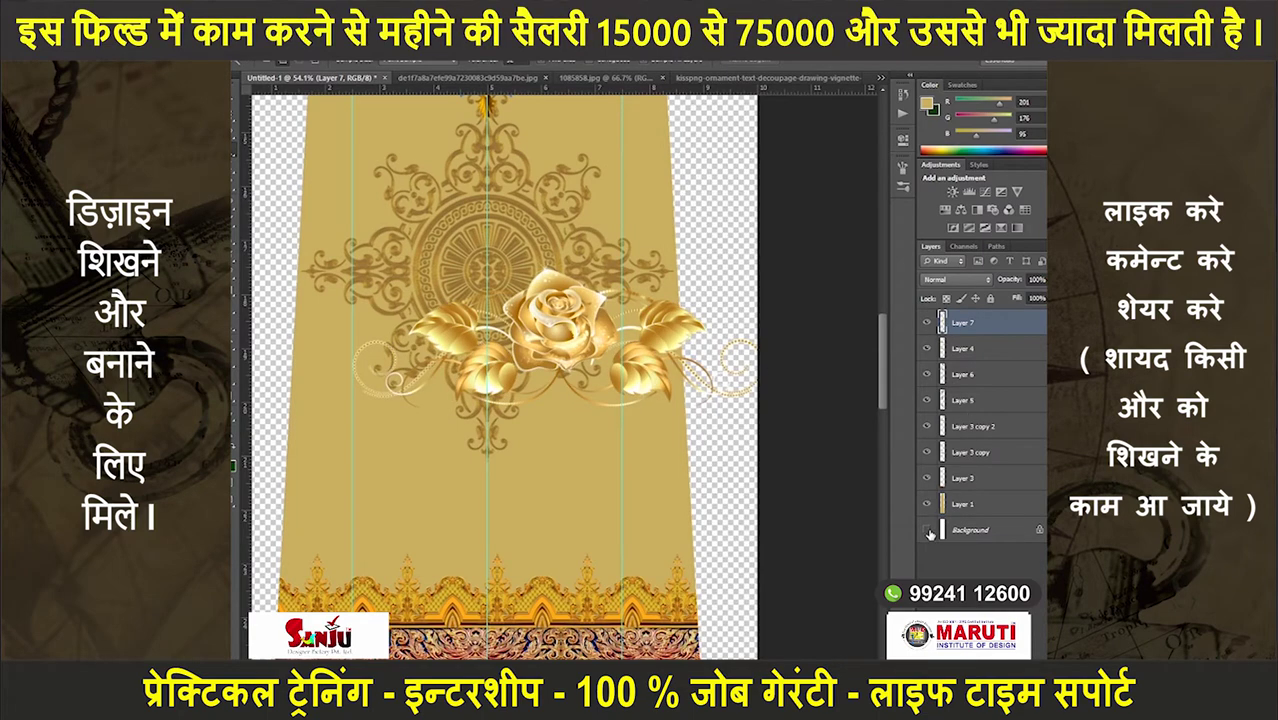
left_click(926, 348)
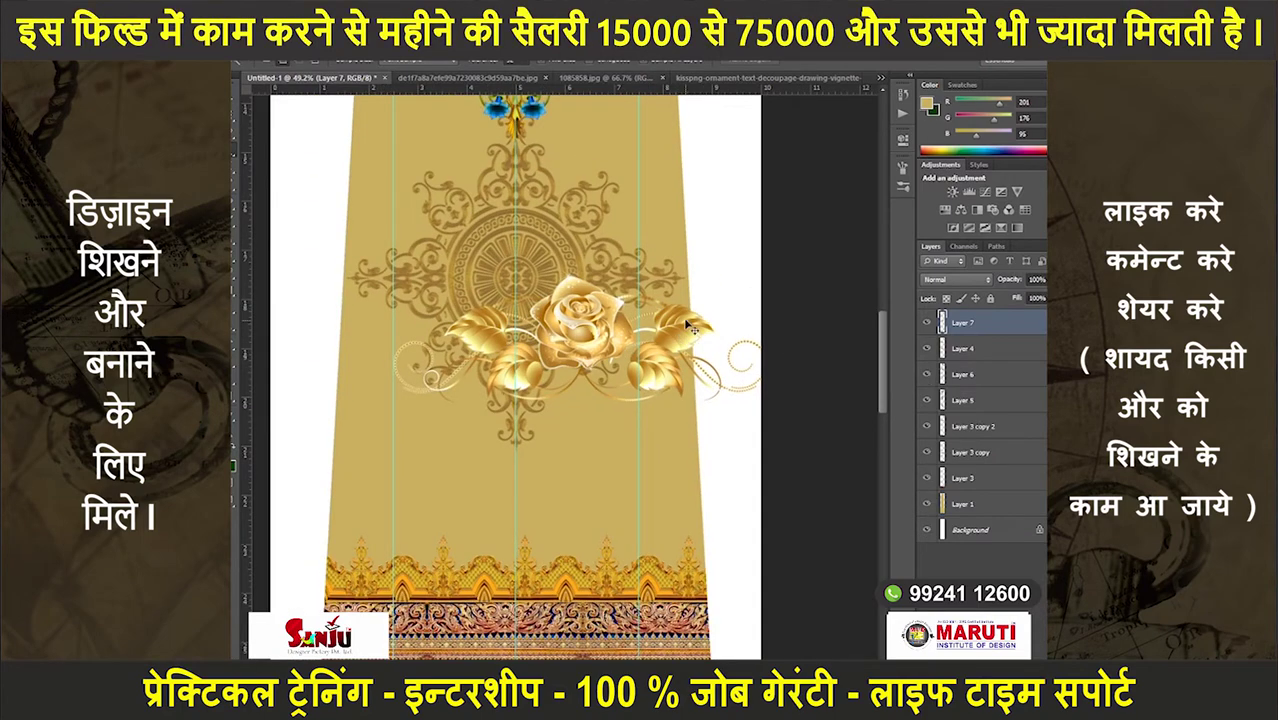
key("ctrl+t")
left_click_drag(474, 411, 534, 445)
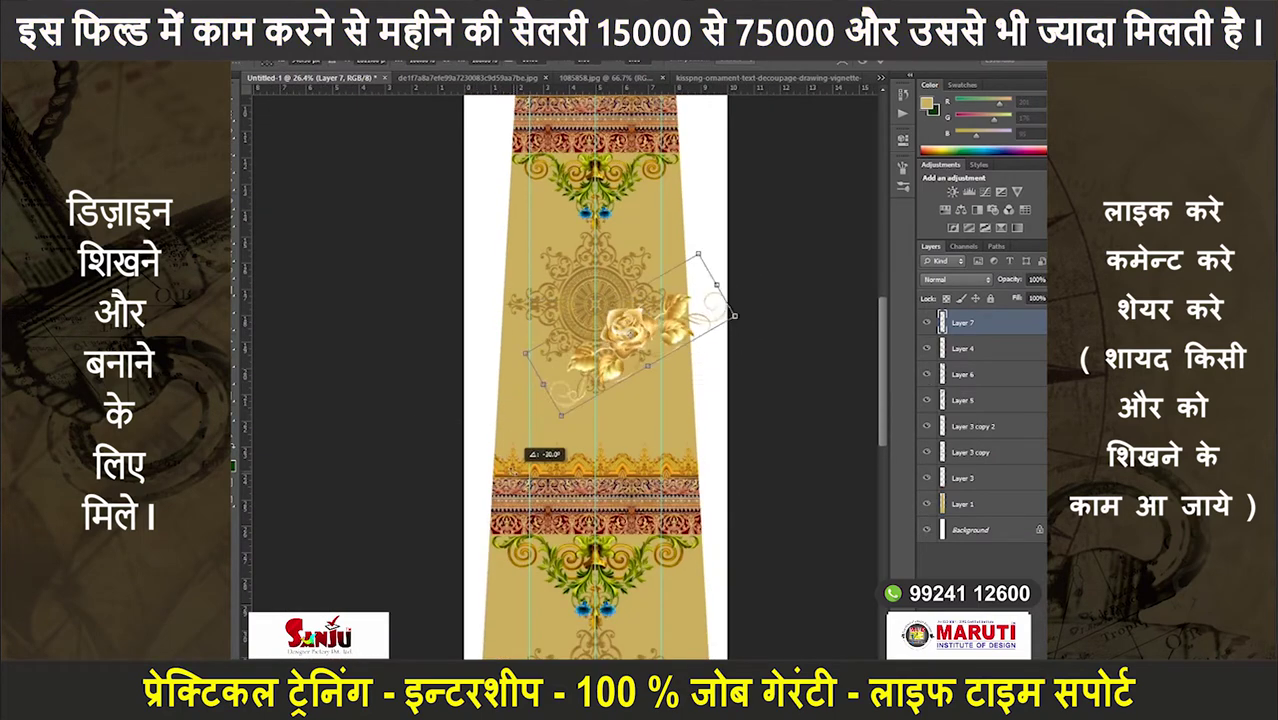
- Enlarge the tilted rose at the lower-right corner above the bottom border, then duplicate it
scroll(727, 363, "down", 1)
scroll(727, 363, "down", 1)
mouse_move(727, 363)
left_mouse_down()
mouse_move(715, 224)
mouse_move(686, 465)
left_mouse_up()
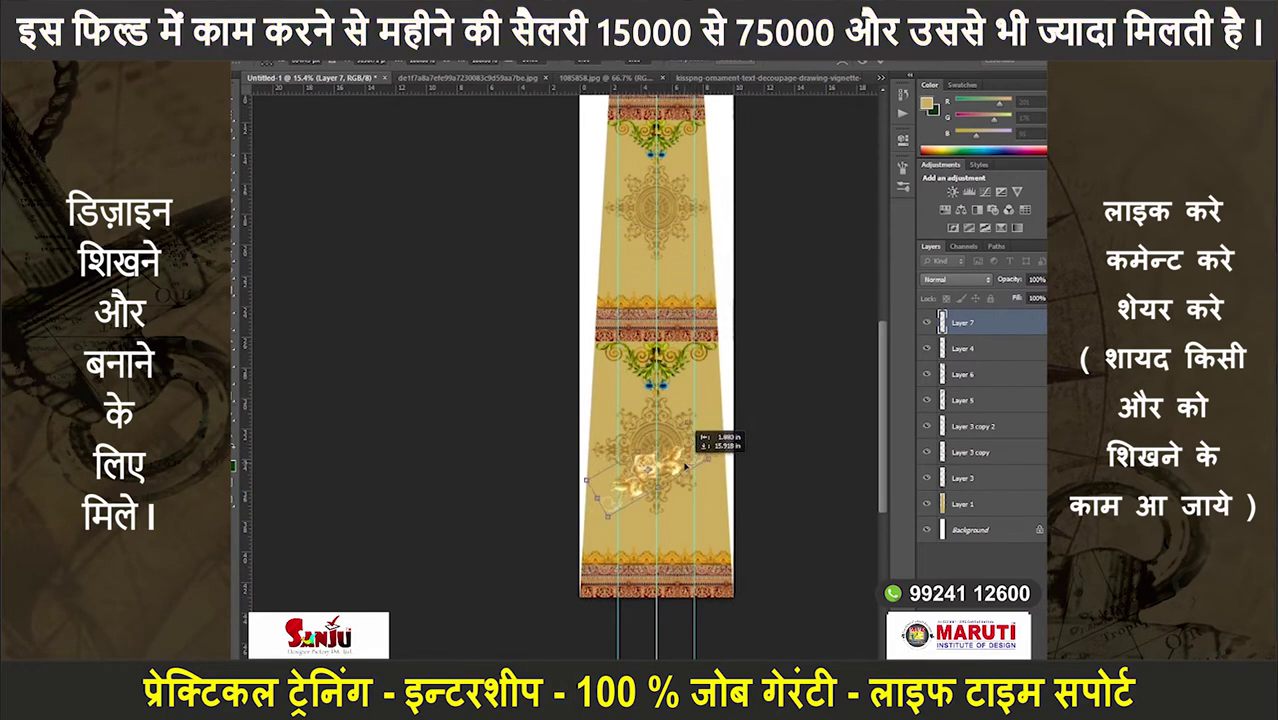
mouse_move(685, 508)
left_mouse_down()
mouse_move(718, 521)
mouse_move(714, 510)
mouse_move(770, 512)
left_mouse_up()
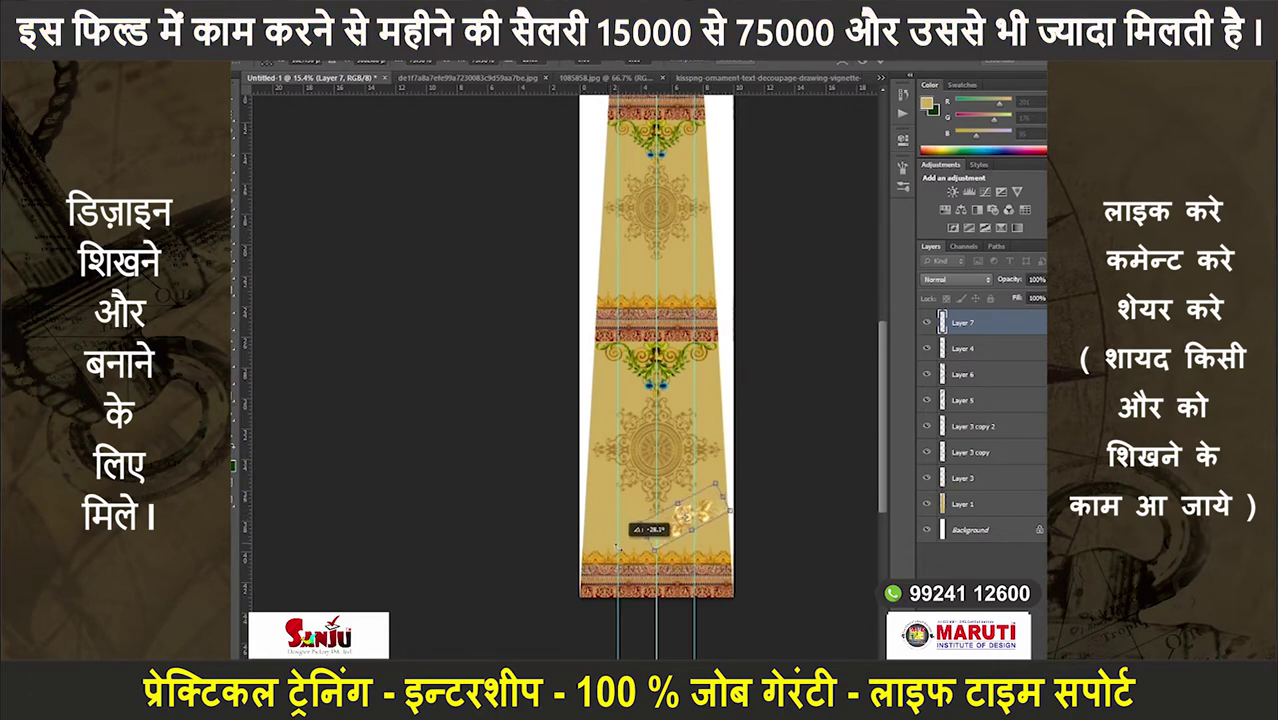
left_click_drag(710, 515, 774, 542)
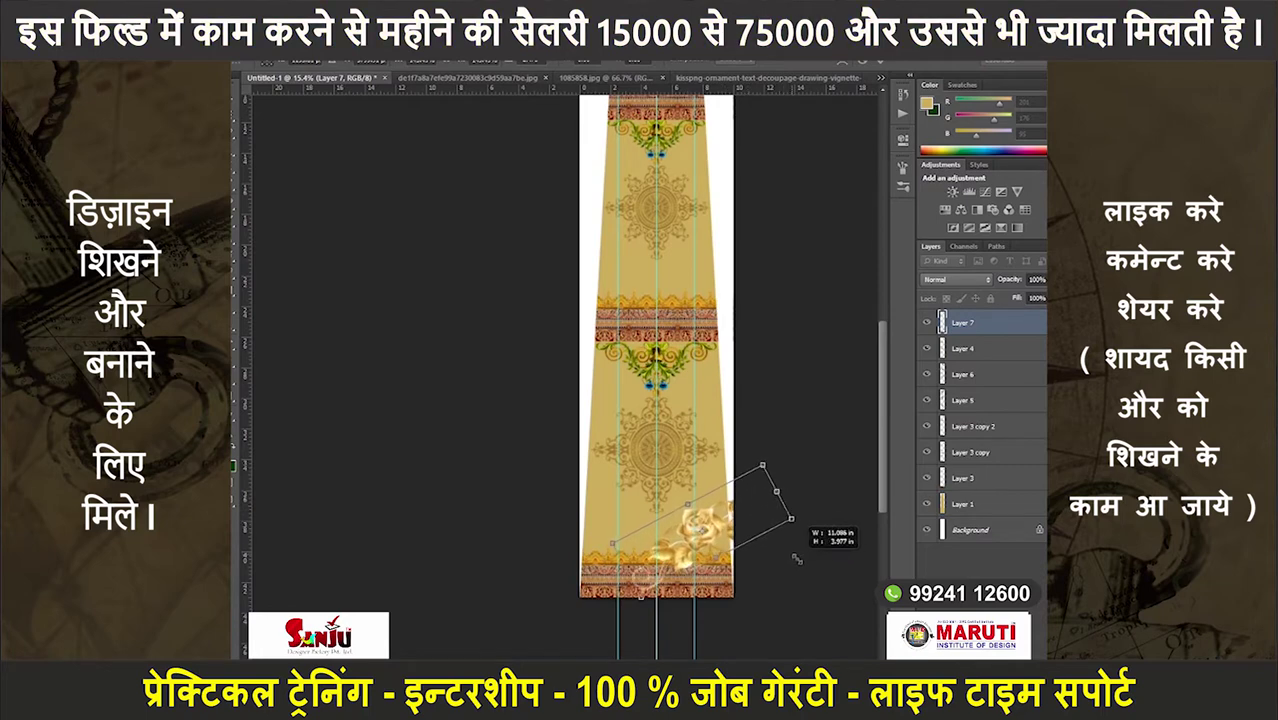
left_click_drag(750, 545, 755, 537)
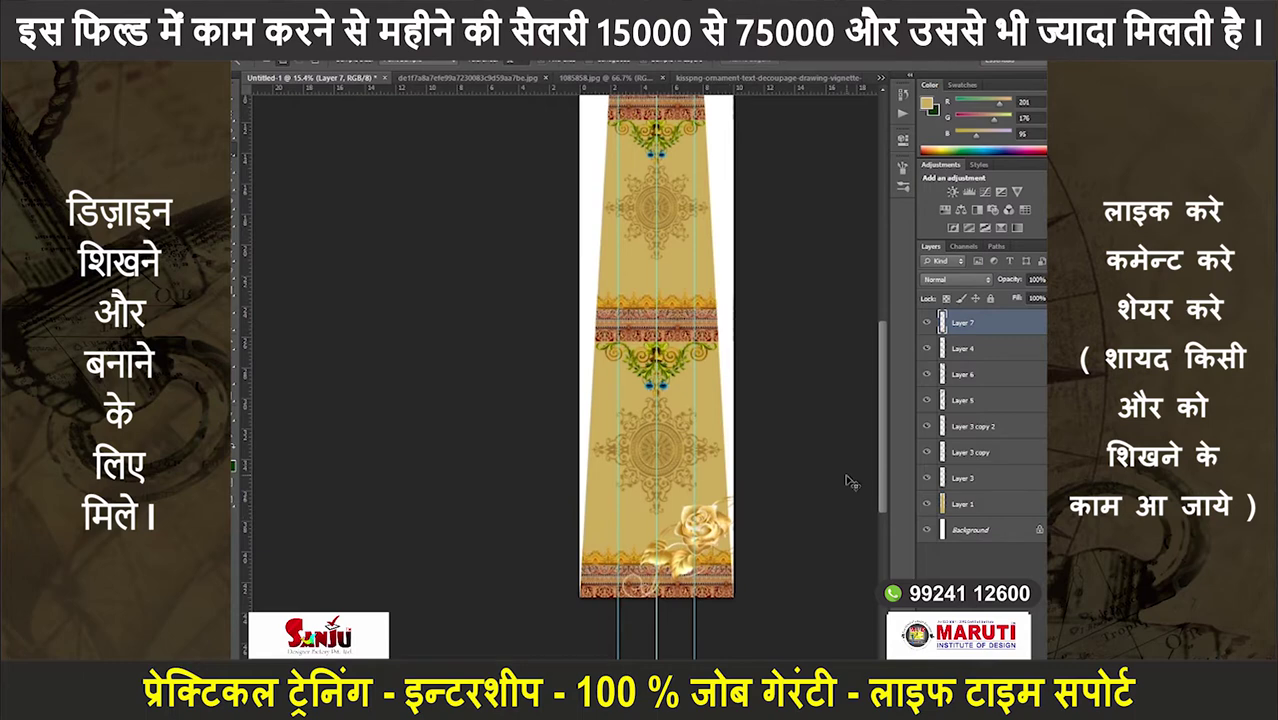
key("ctrl+t")
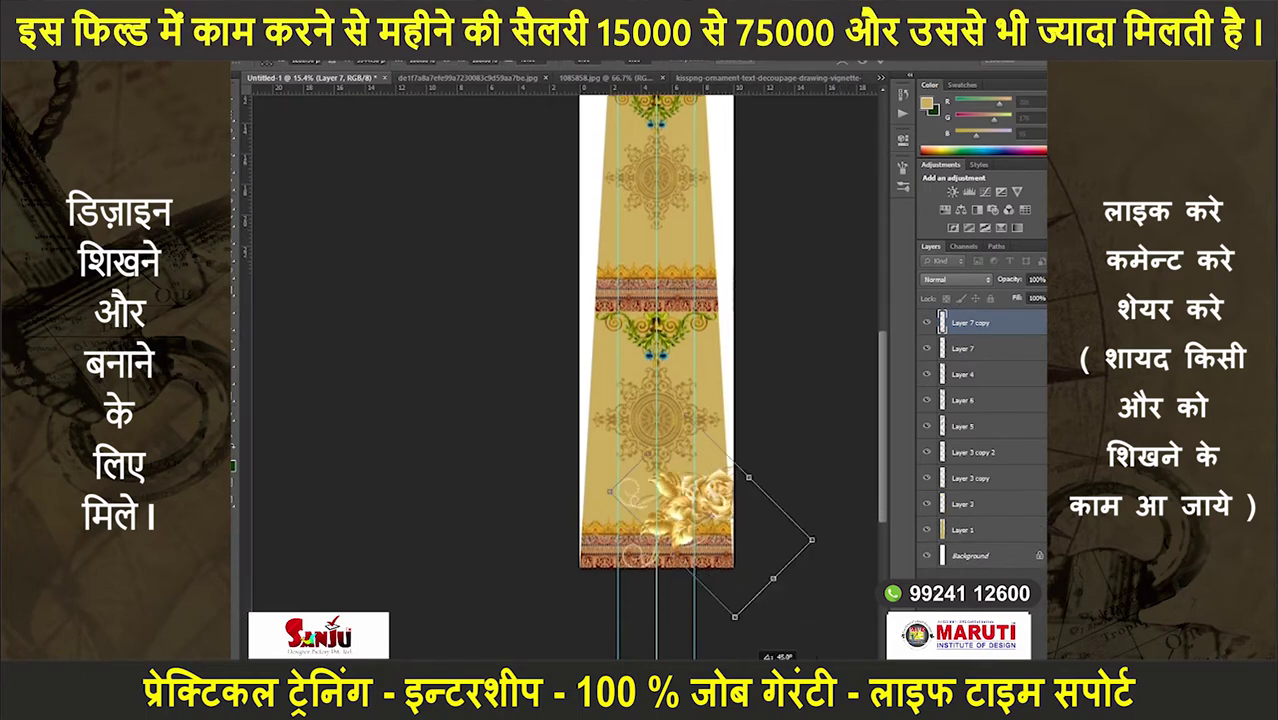
- Place the rose copy over the upper-left border and merge it into the rose layer
mouse_move(700, 590)
left_mouse_down()
mouse_move(630, 290)
mouse_move(641, 311)
left_mouse_up()
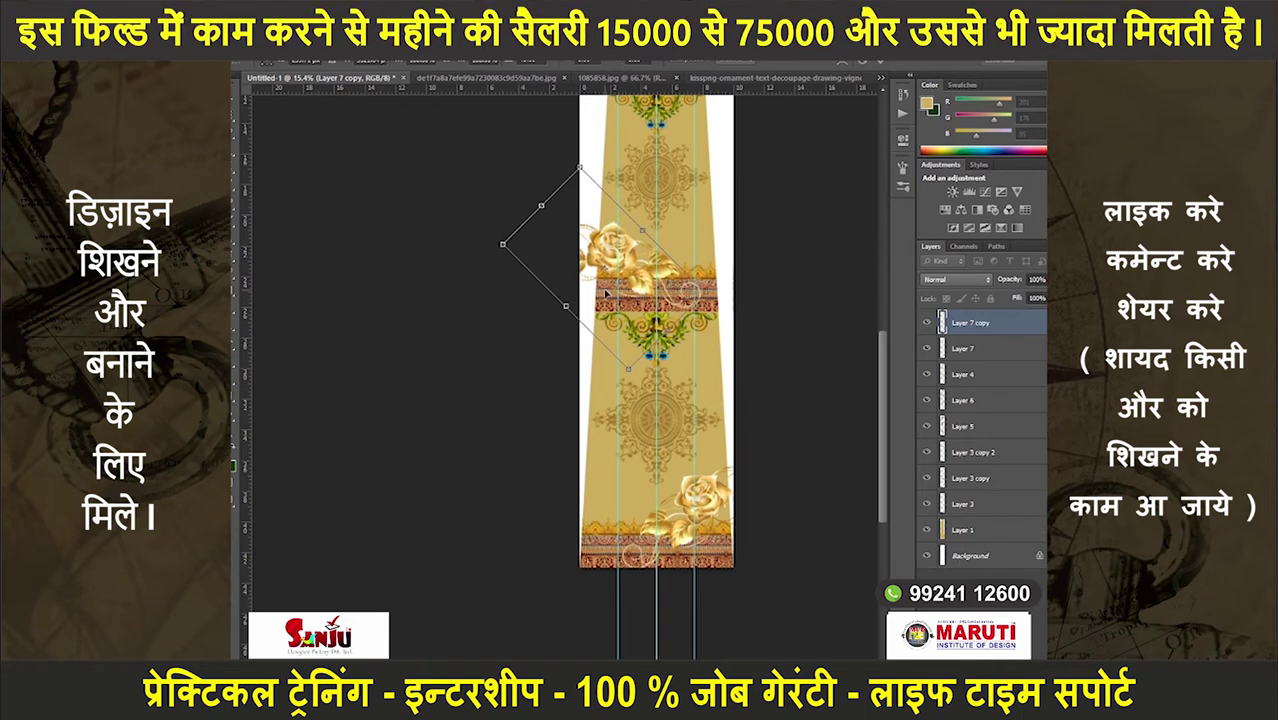
left_click_drag(622, 262, 628, 268)
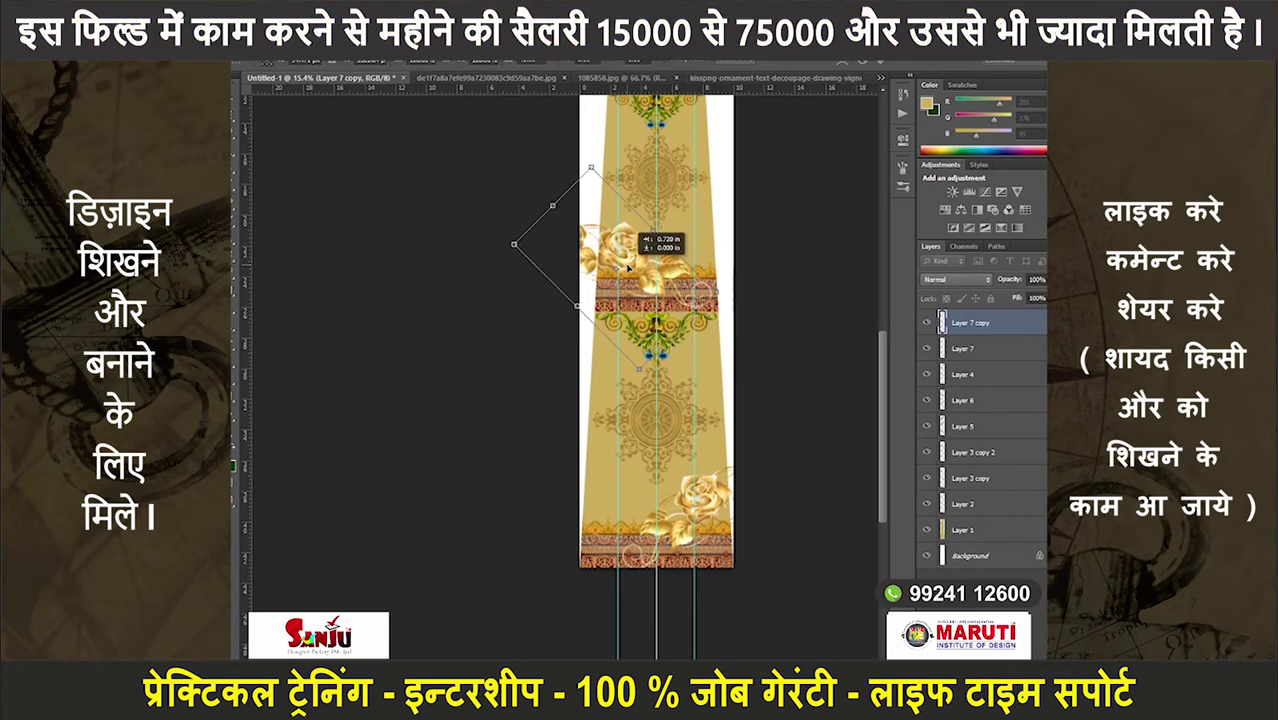
key("Return")
key("ctrl+e")
- Duplicate the rose and set the copy mid-panel, smaller and tilted about -45°
scroll(699, 208, "down", 2)
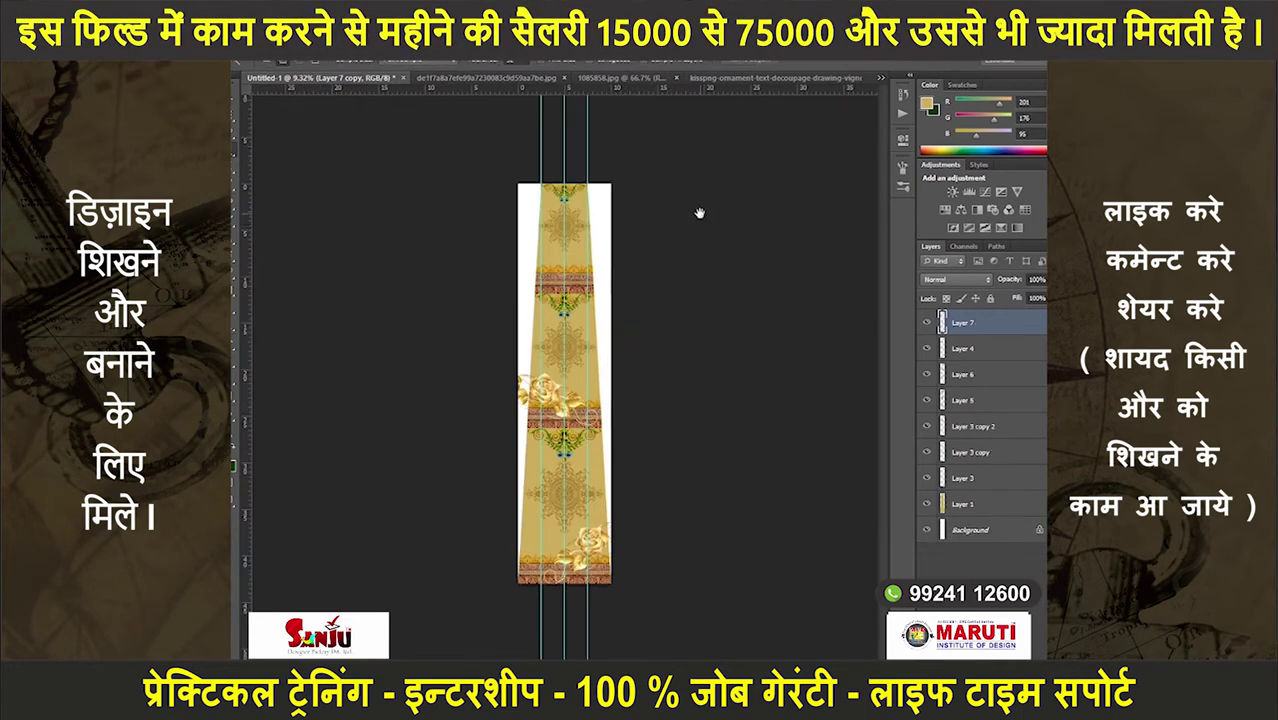
scroll(607, 338, "up", 3)
left_click_drag(607, 338, 557, 543)
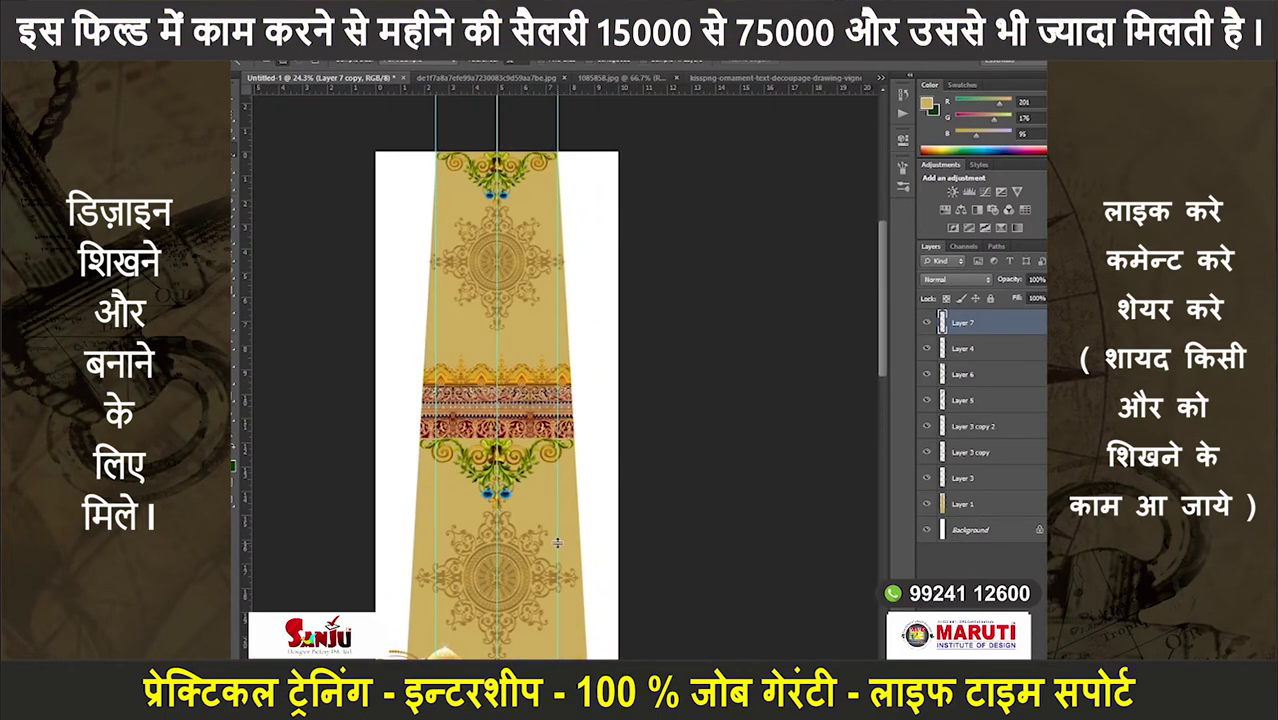
key("ctrl+j")
mouse_move(500, 650)
left_mouse_down()
mouse_move(560, 430)
mouse_move(628, 412)
left_mouse_up()
left_click_drag(700, 362, 660, 330)
left_click_drag(445, 480, 430, 515)
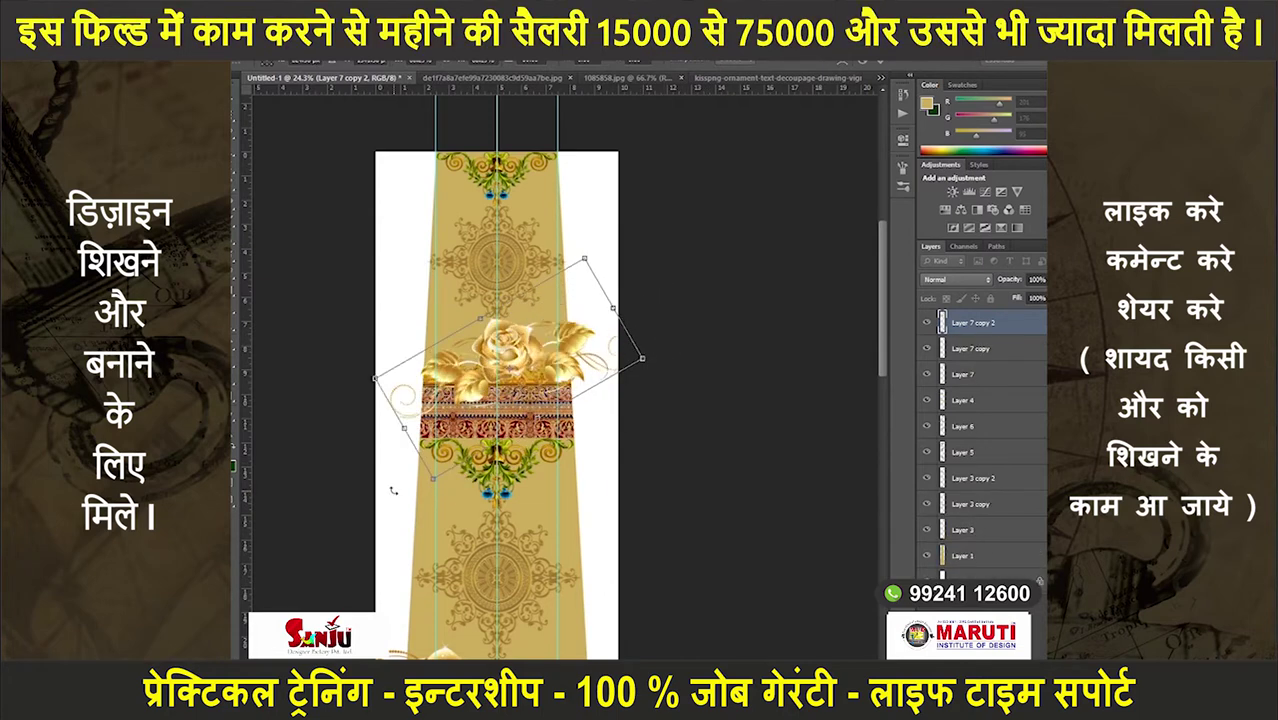
mouse_move(634, 323)
left_mouse_down()
mouse_move(574, 323)
mouse_move(542, 348)
left_mouse_up()
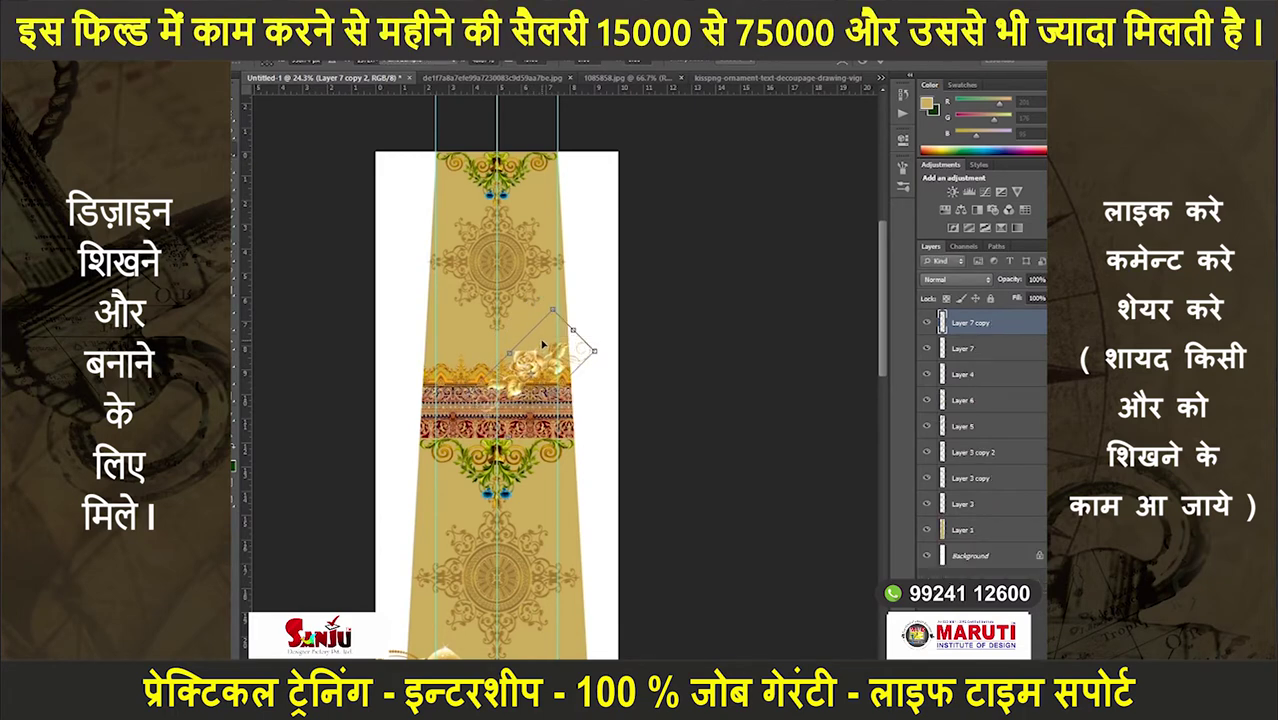
key("Return")
- Duplicate the rose as Layer 7 copy 2, shrink it slightly and rotate about 12° up-left
scroll(542, 344, "down", 4)
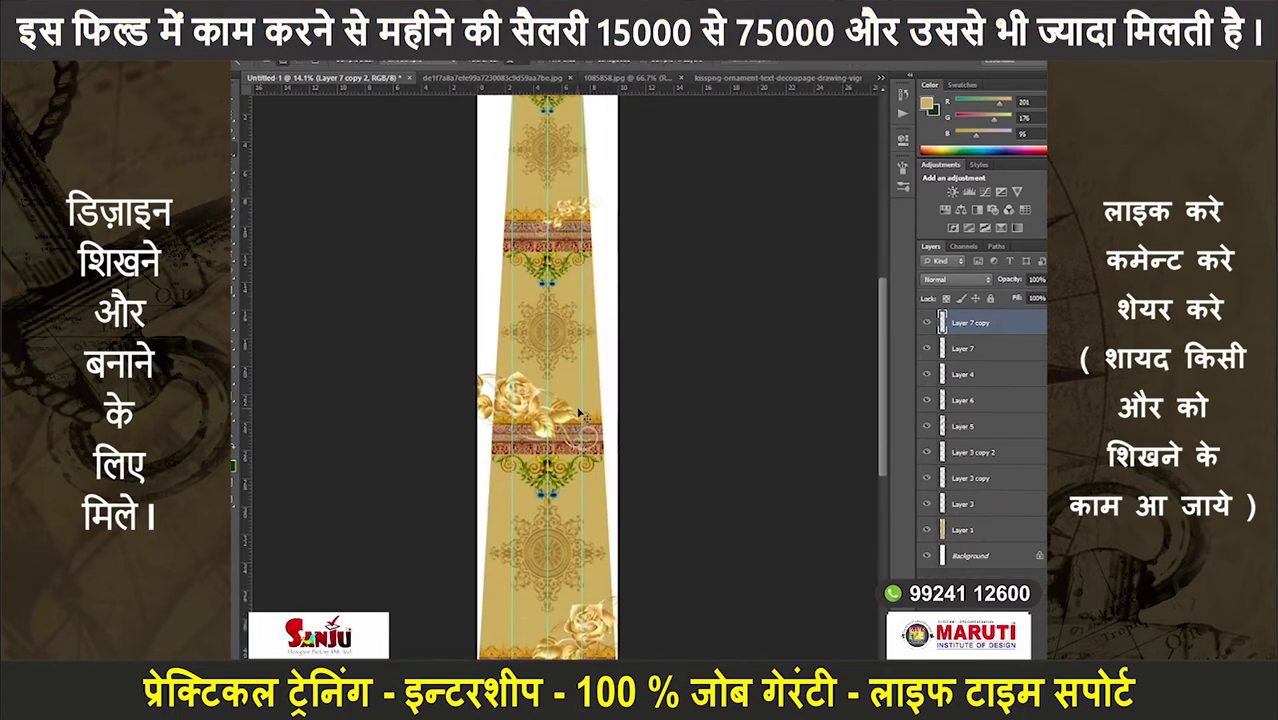
key("ctrl+j")
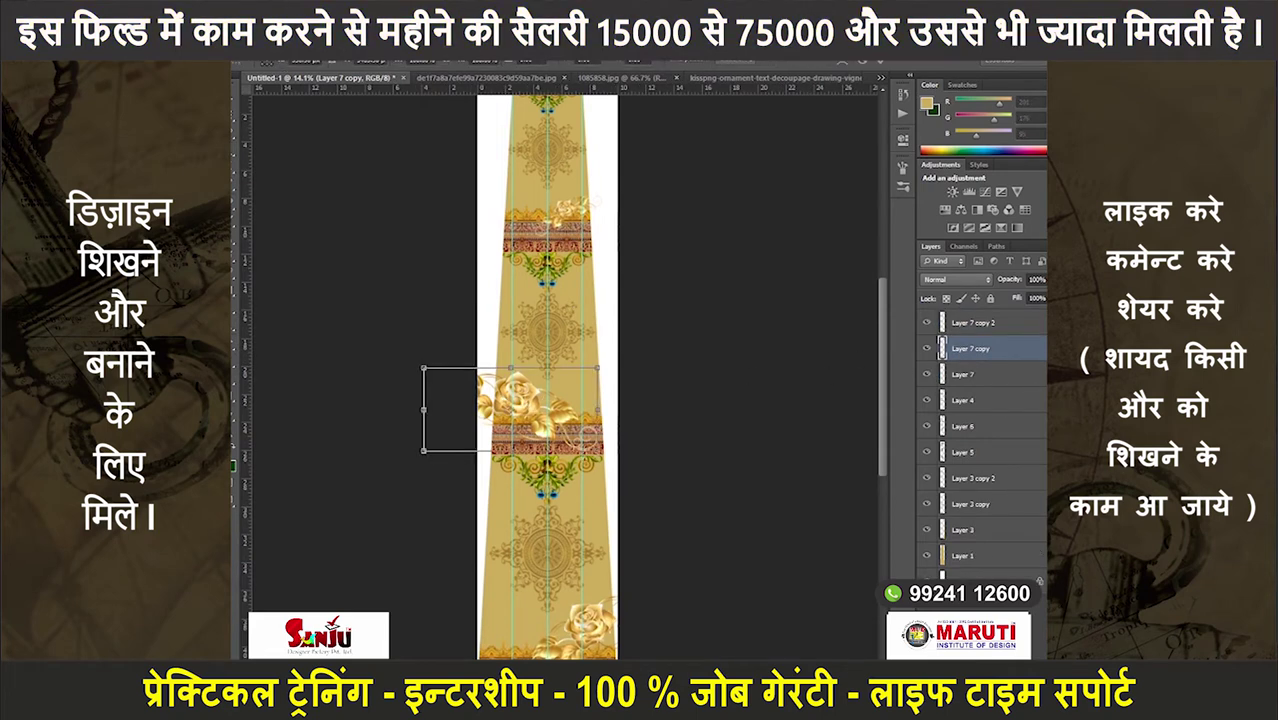
left_click_drag(598, 409, 581, 409)
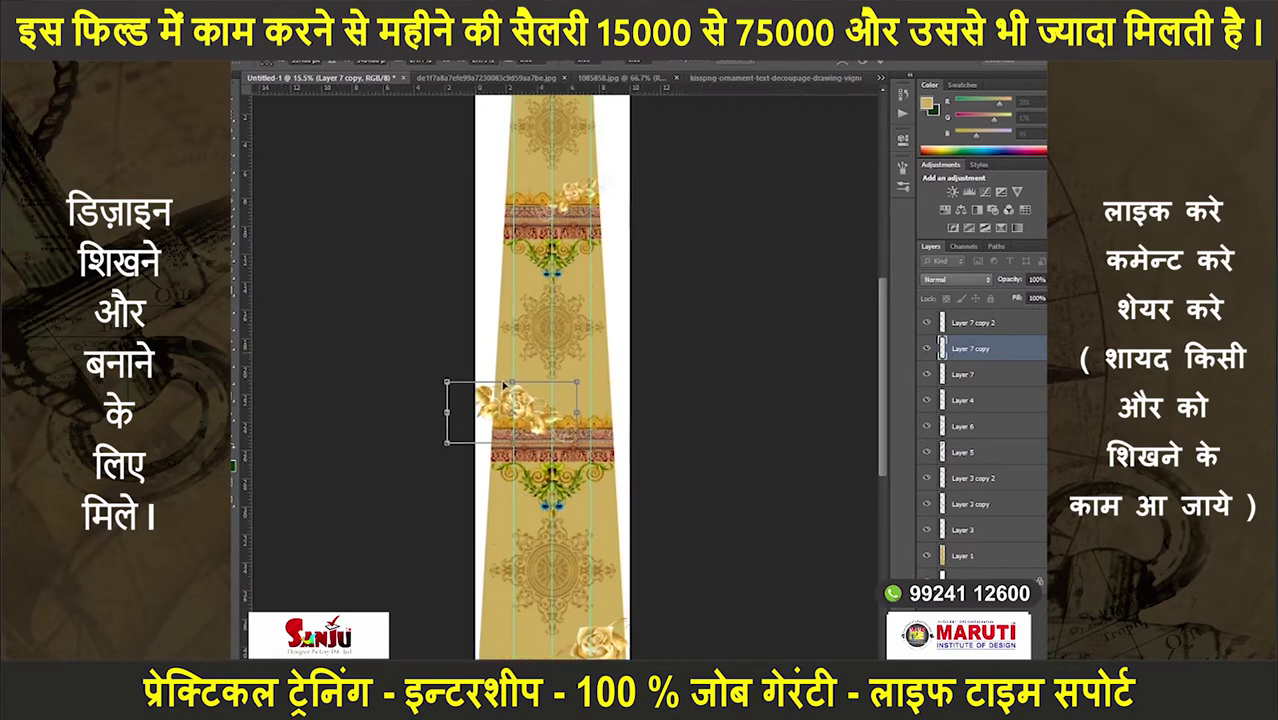
scroll(501, 387, "up", 5)
left_click_drag(670, 470, 650, 512)
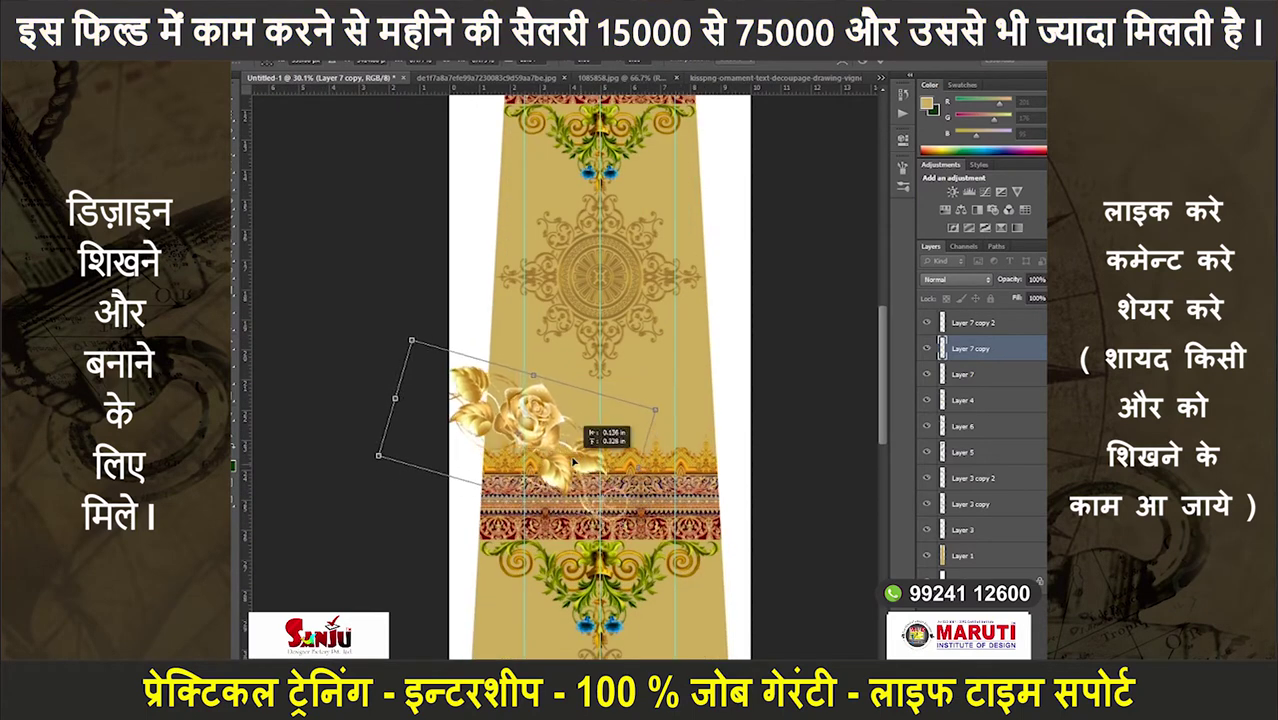
left_click_drag(578, 476, 568, 470)
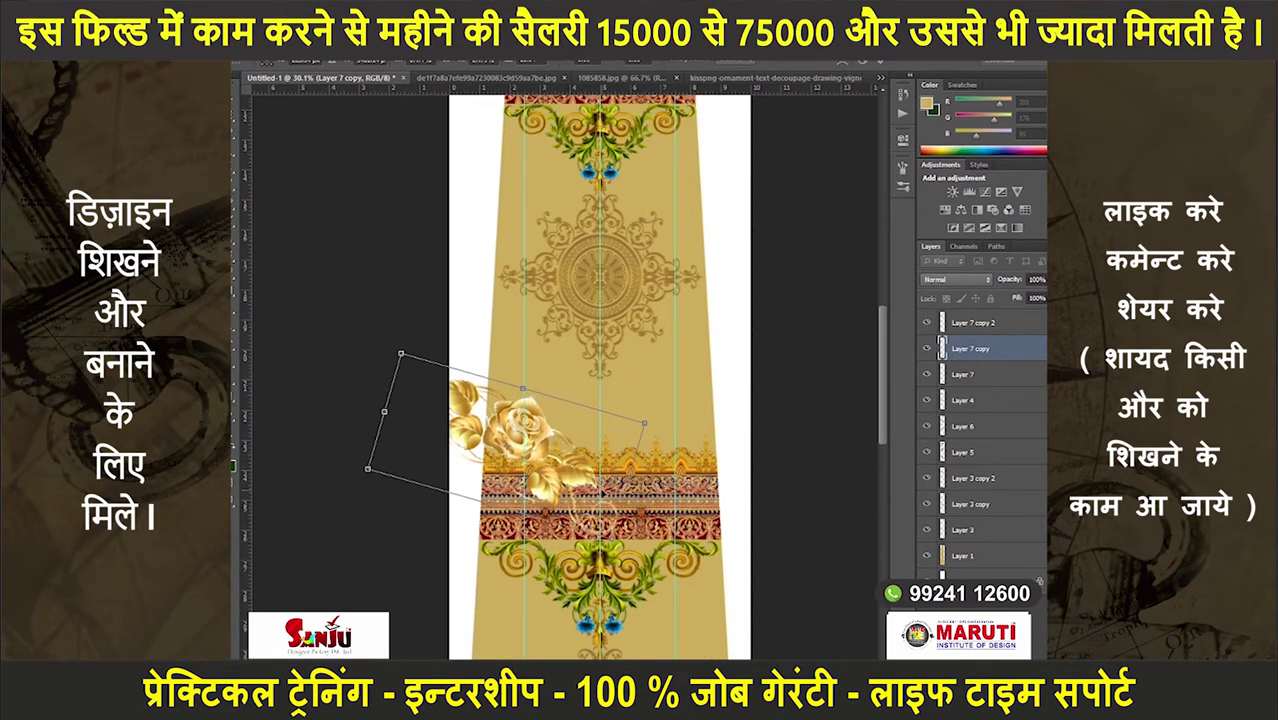
scroll(603, 488, "down", 2)
key("Return")
- Merge Layer 7, Layer 7 copy and Layer 7 copy 2 into one rose layer
scroll(640, 580, "down", 2)
scroll(620, 570, "down", 2)
left_click(962, 324)
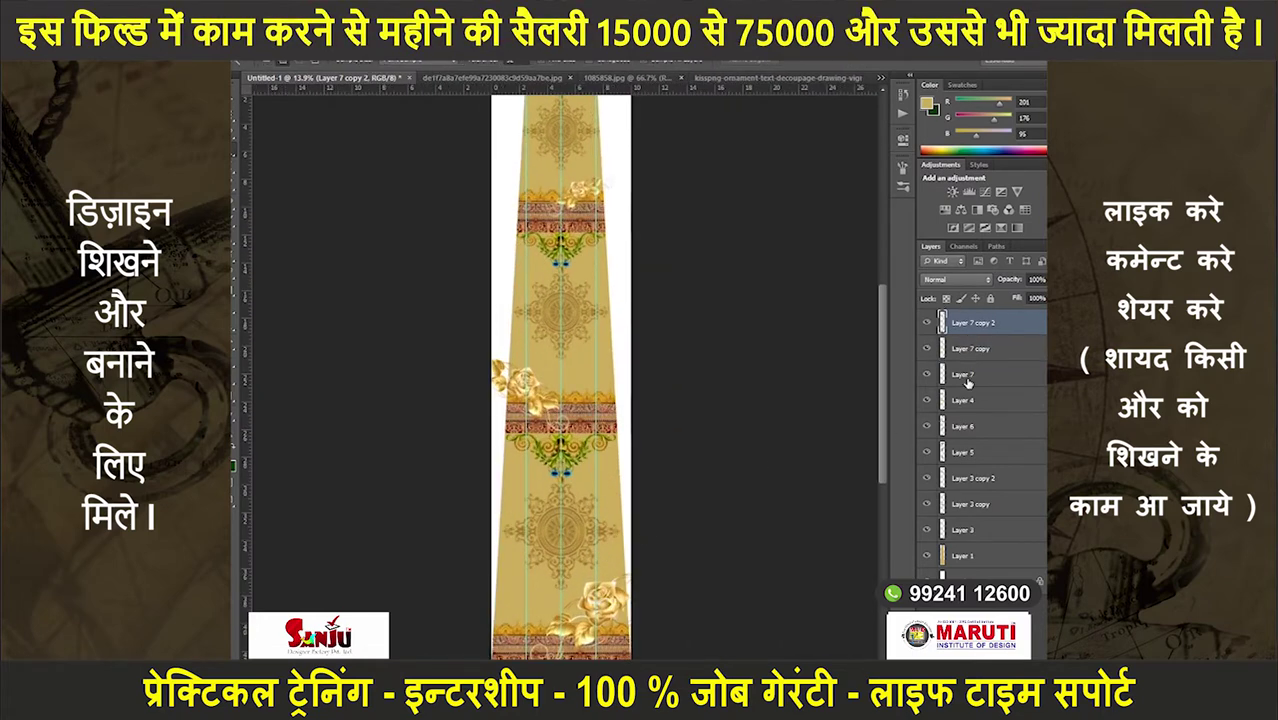
left_click(968, 378, "ctrl")
left_click(975, 350, "ctrl")
key("ctrl+e")
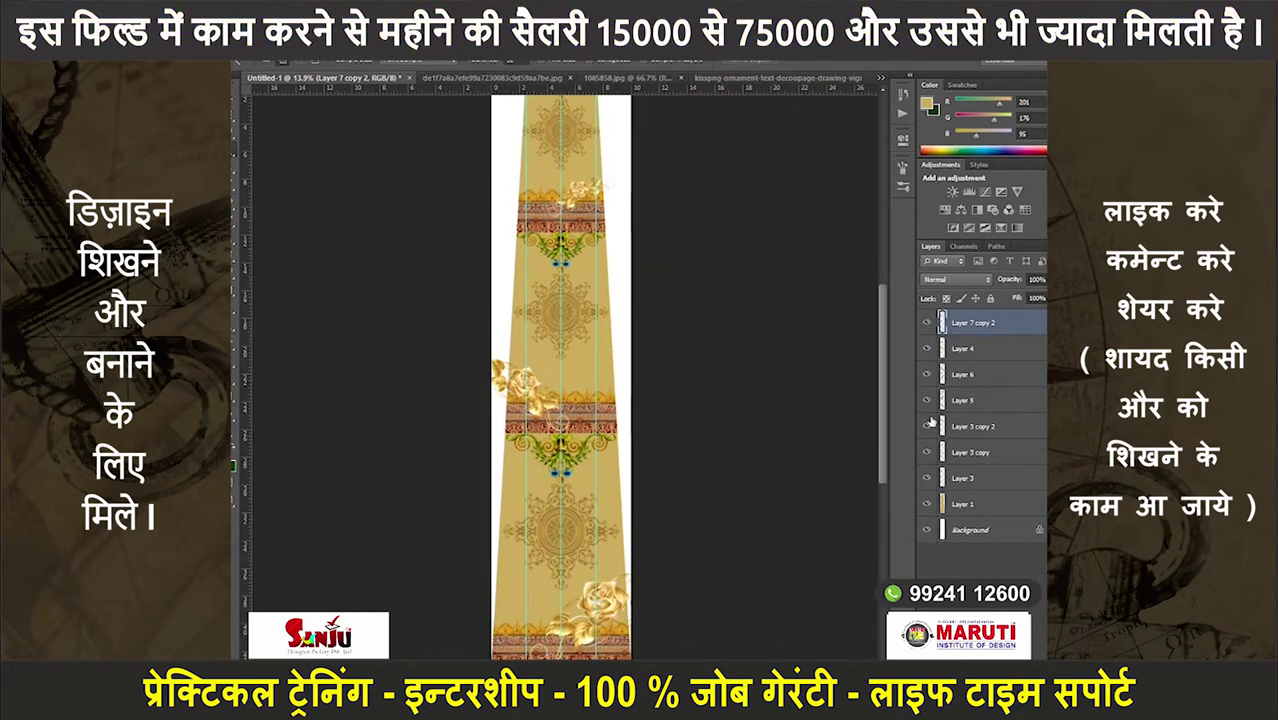
- Load Layer 1's panel shape as a selection and add a new empty Layer 7
left_click(960, 507)
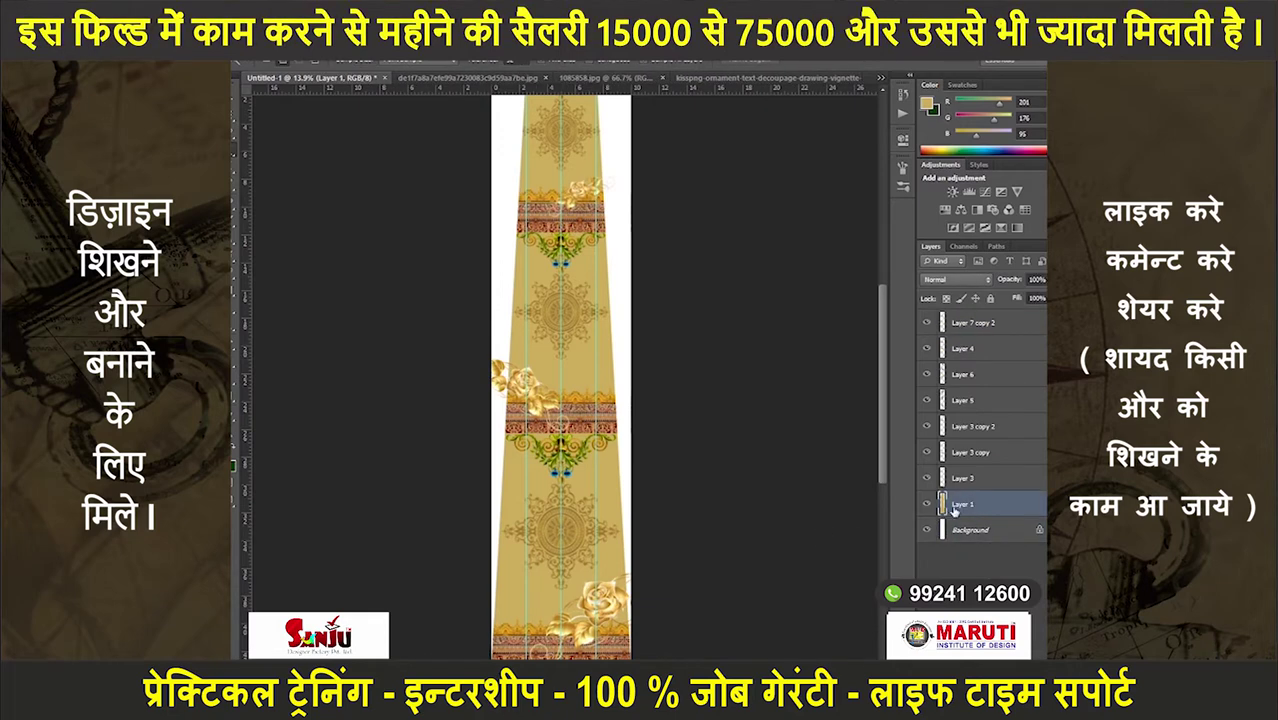
left_click(941, 506, "ctrl")
key("ctrl+shift+n")
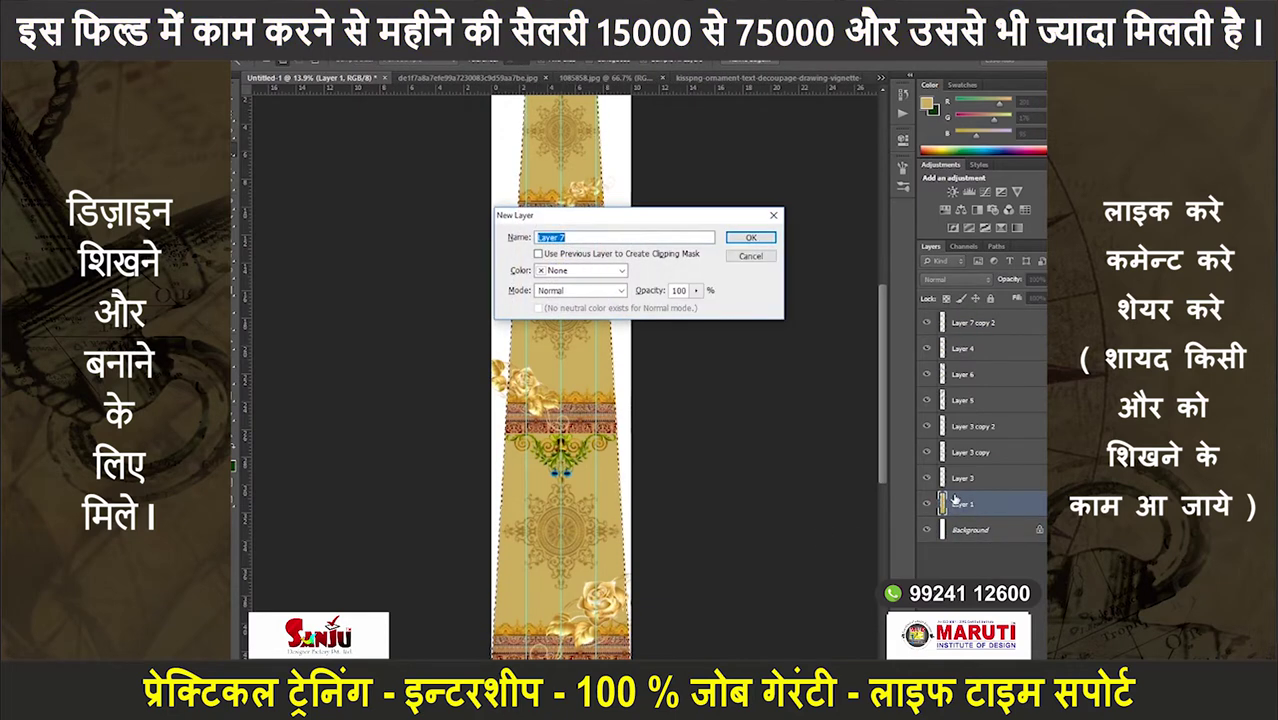
key("Return")
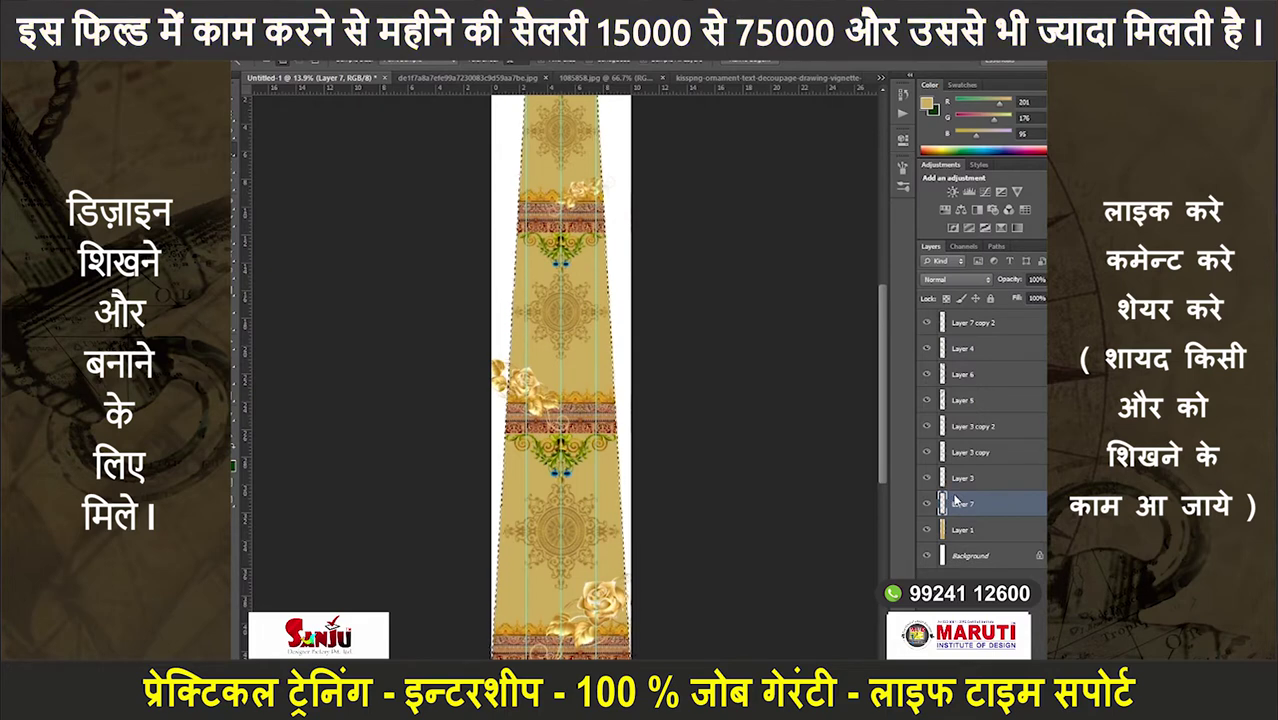
- On merged rose layer Layer 7 copy 2, restore the roses and try Linear Burn and Lighten
left_click(980, 324)
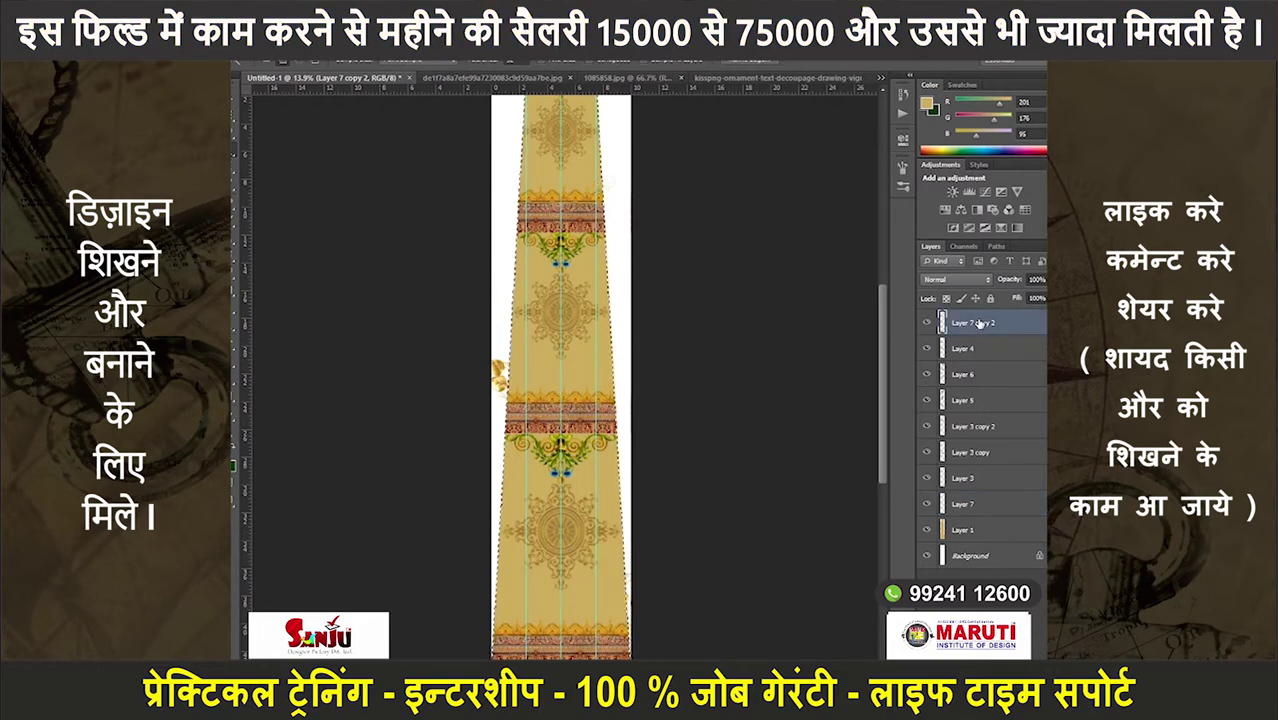
key("ctrl+z")
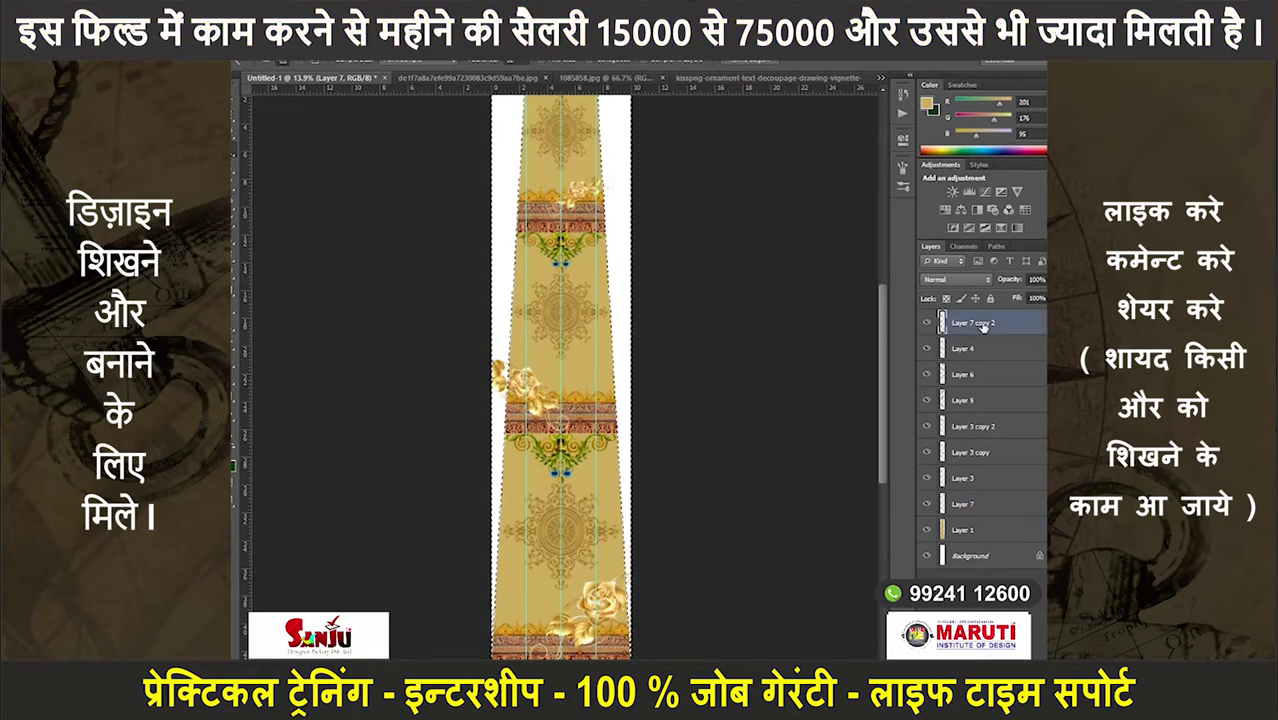
scroll(650, 480, "down", 1)
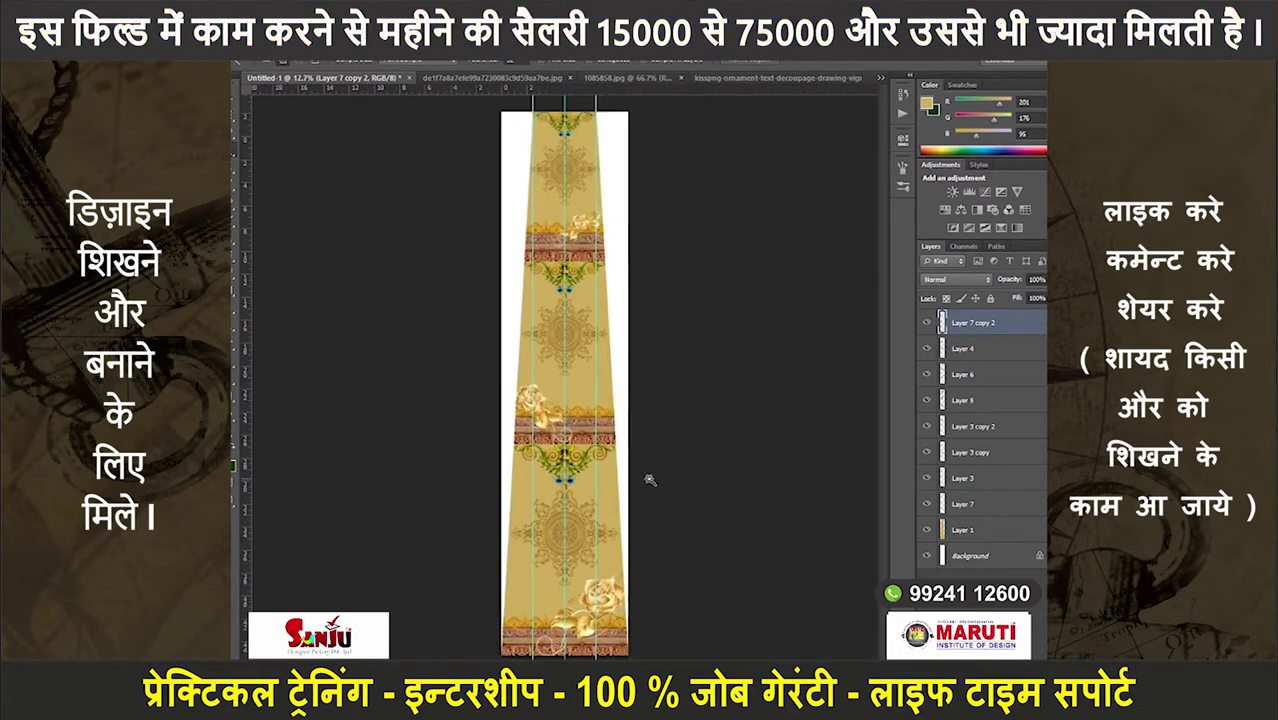
scroll(675, 468, "down", 1)
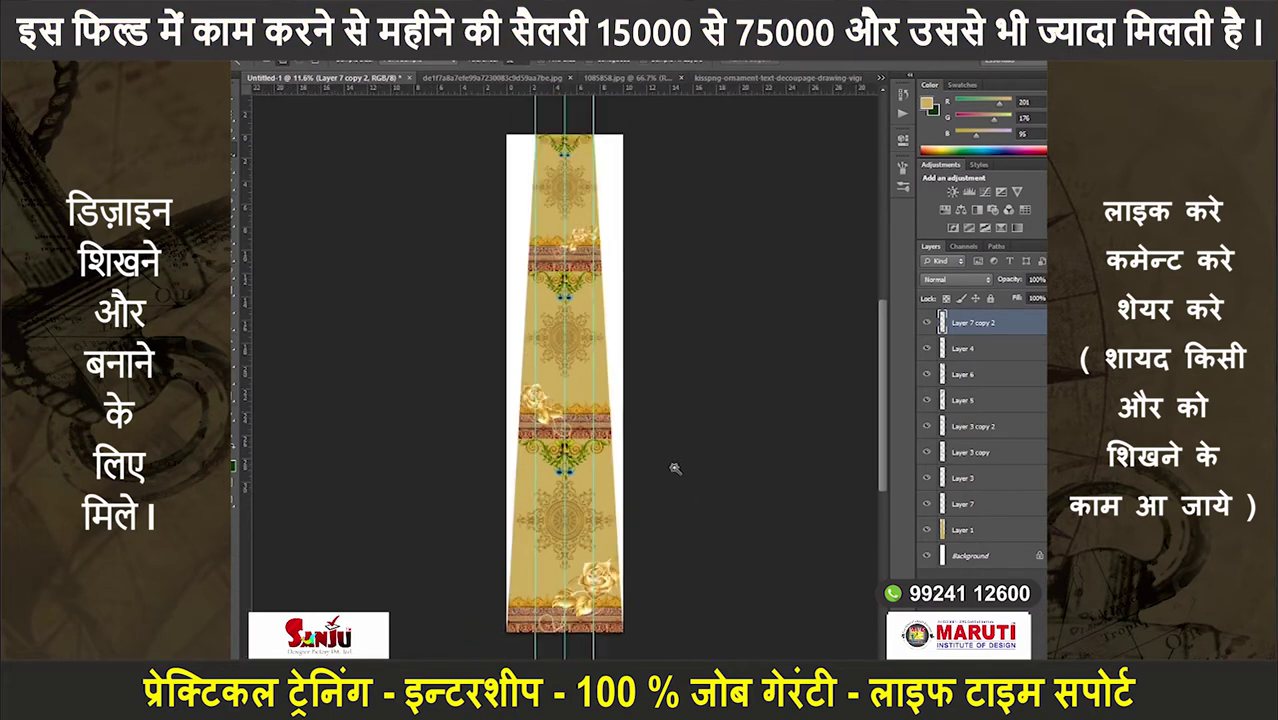
left_click(982, 281)
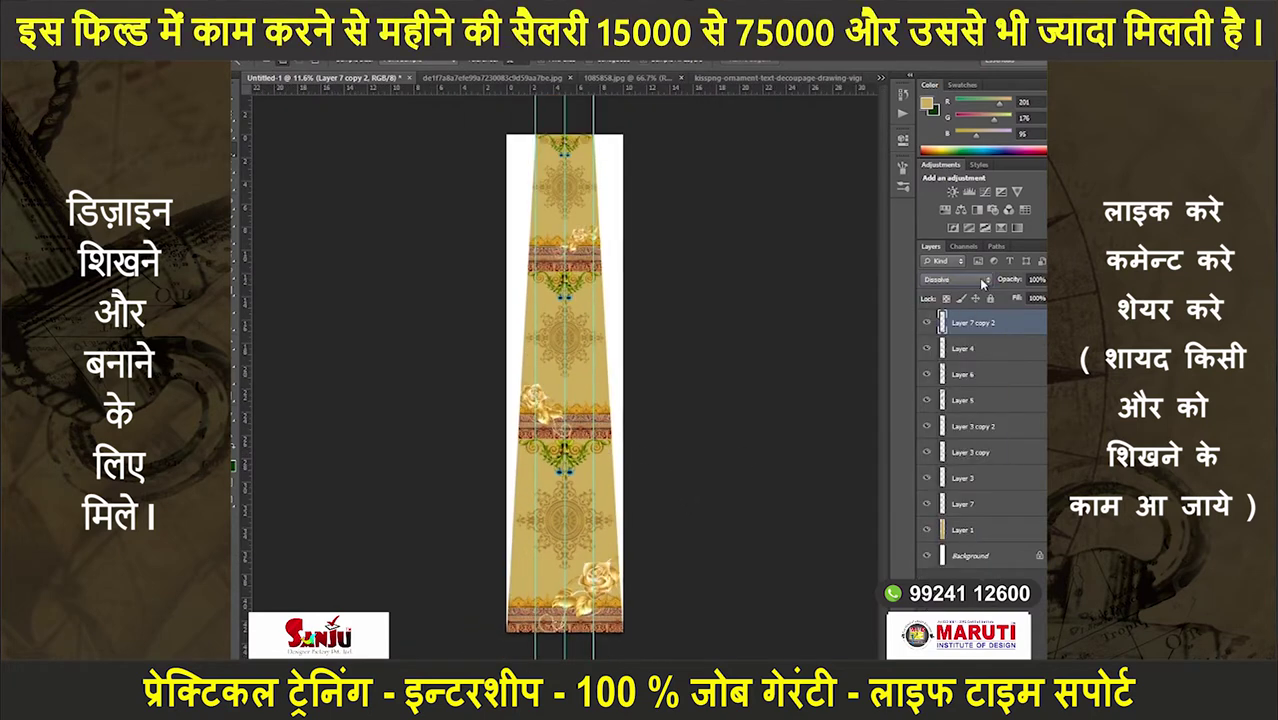
key("Down")
key("Down")
key("Down")
key("Down")
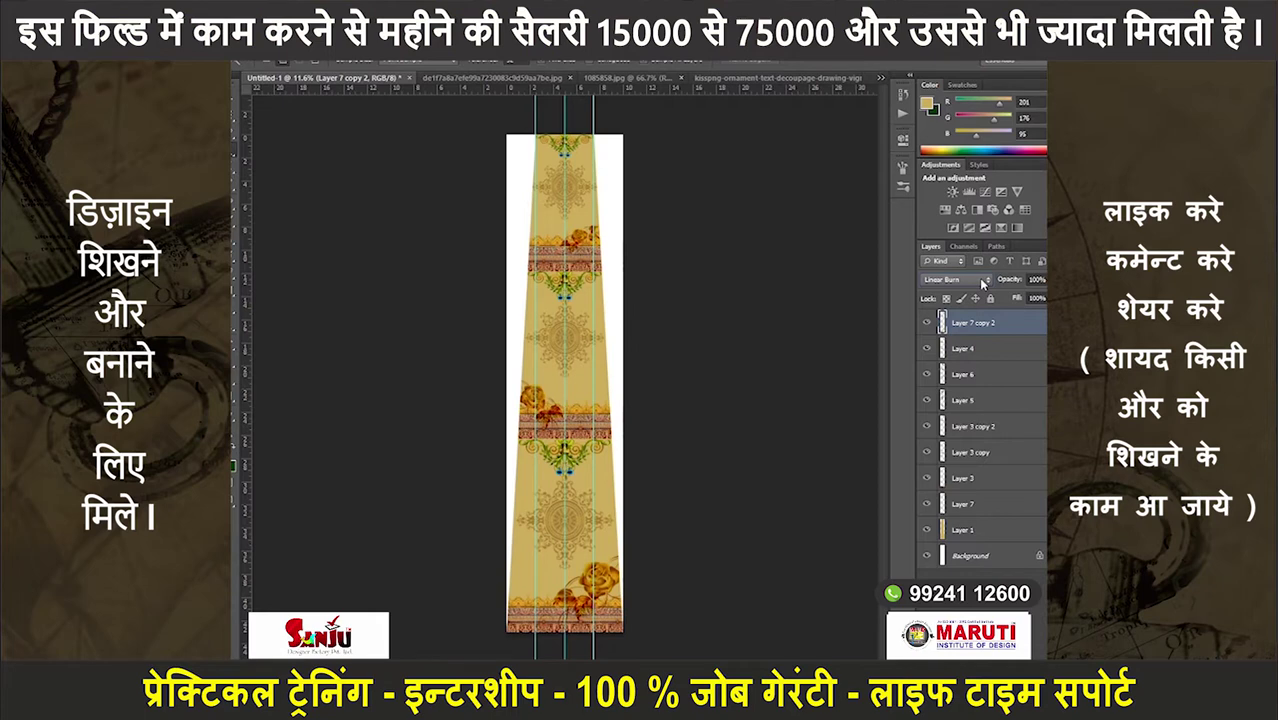
key("Down")
key("Down")
- Cycle the rose layer's blend modes to Luminosity for pale gold roses
scroll(982, 283, "down", 3)
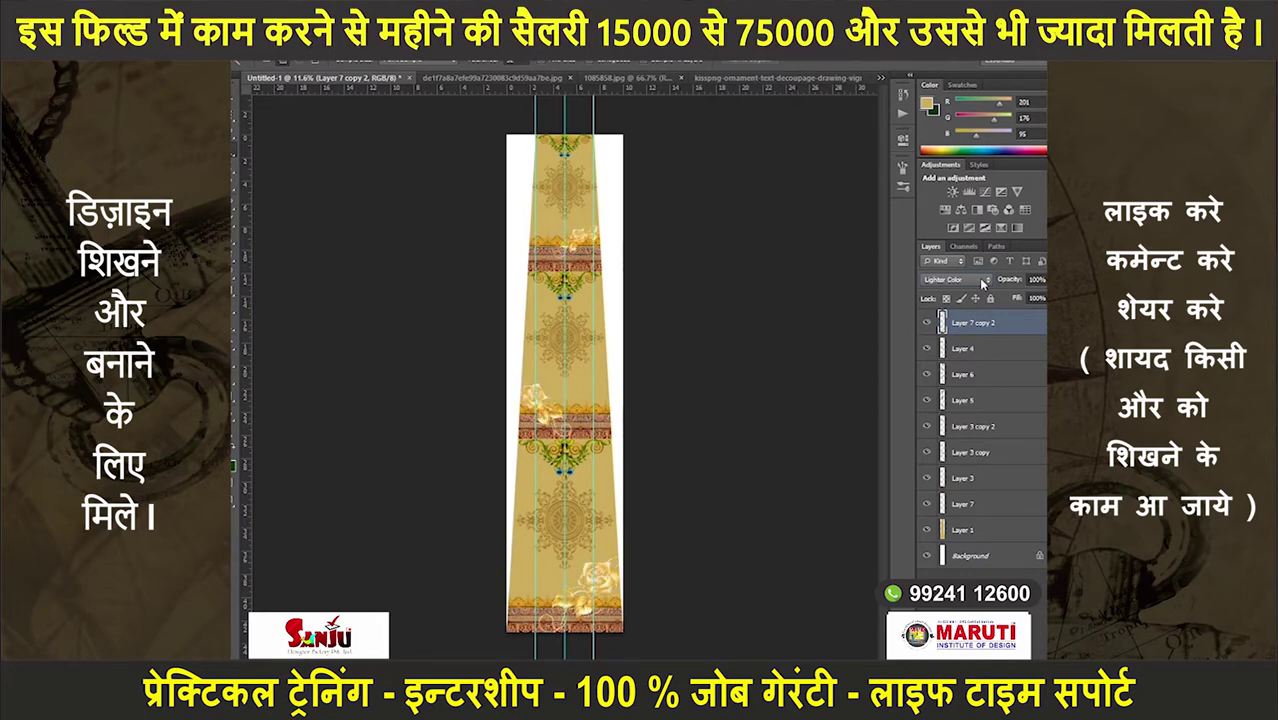
scroll(982, 283, "down", 3)
scroll(982, 283, "down", 3)
scroll(982, 283, "down", 3)
scroll(982, 283, "down", 3)
scroll(982, 283, "down", 2)
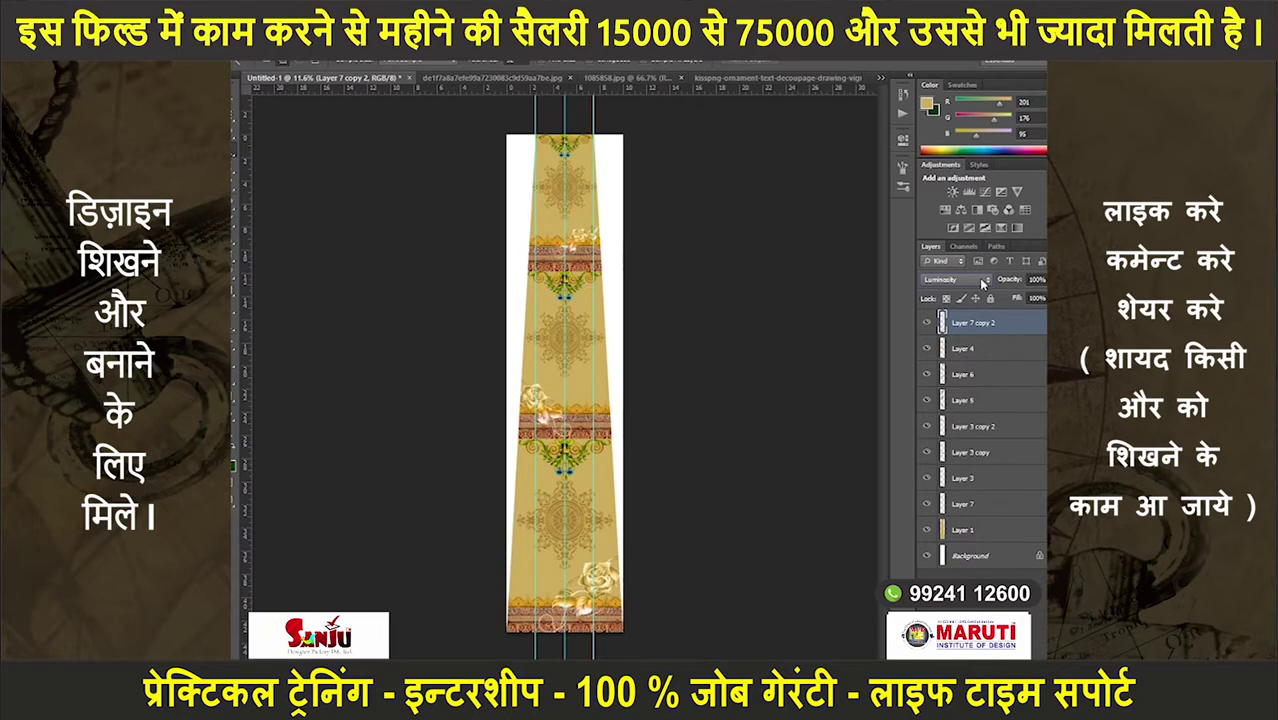
scroll(530, 441, "up", 5)
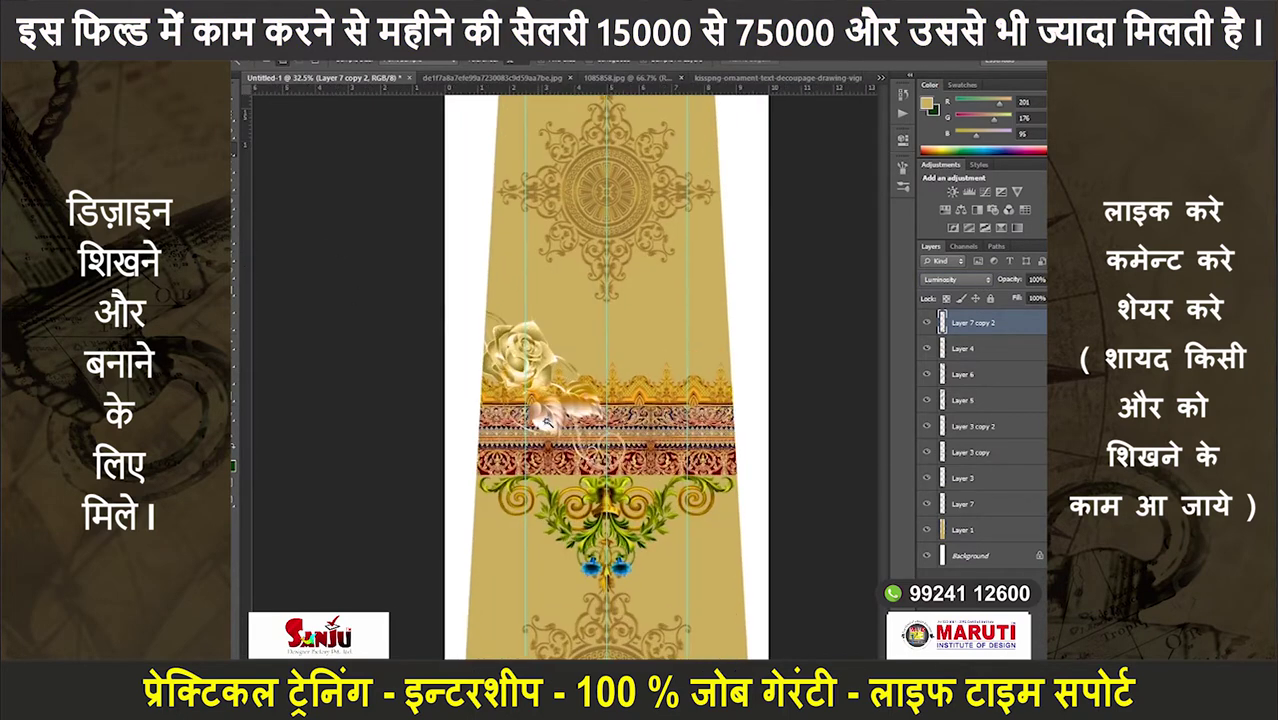
scroll(624, 565, "down", 5)
scroll(624, 565, "up", 2)
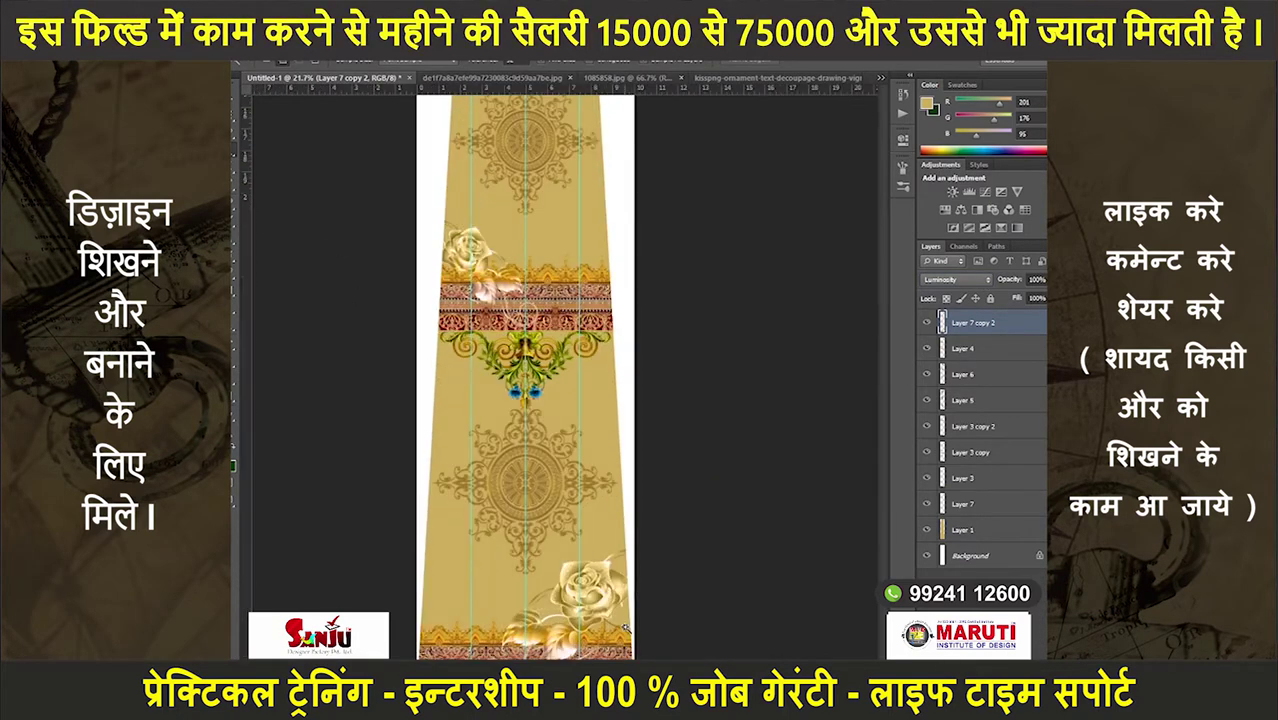
scroll(624, 565, "down", 3)
key("shift+alt+n")
left_click(961, 527)
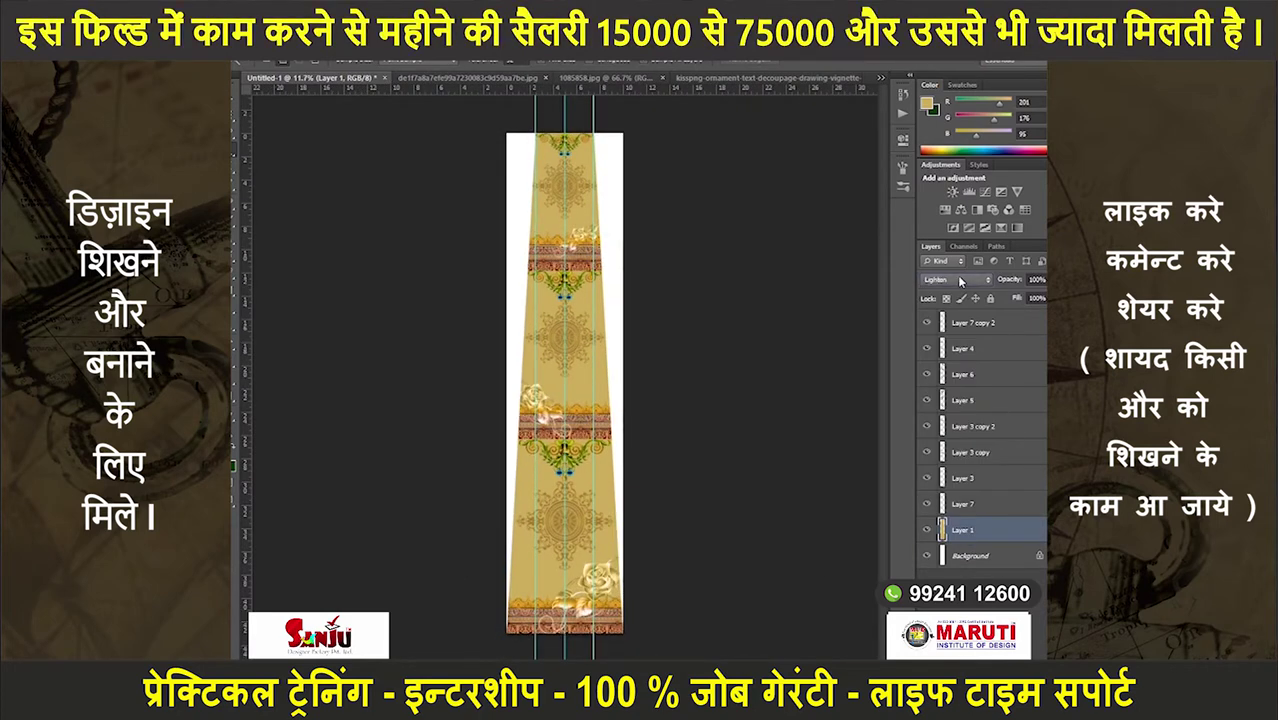
- Set the base panel Layer 1 blend mode to Pin Light after trying Screen and Exclusion
key("shift+alt+s")
key("shift+alt+z")
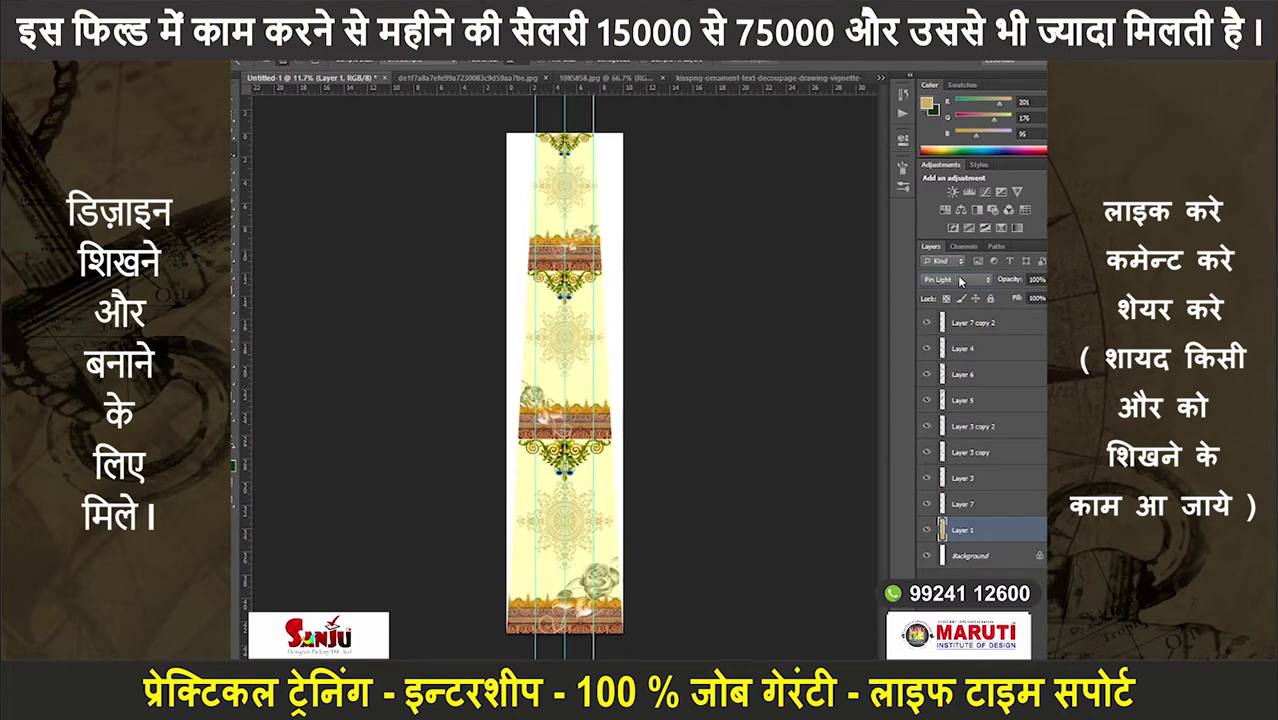
key("shift+alt+x")
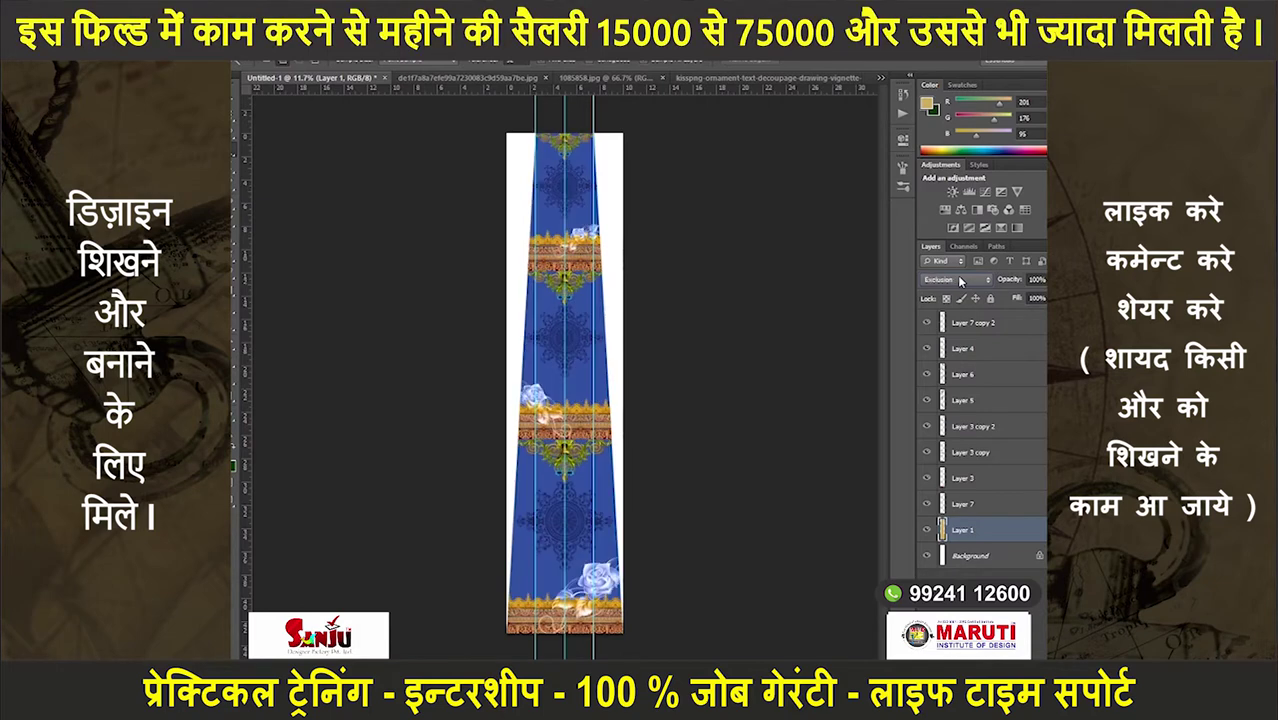
key("shift+alt+z")
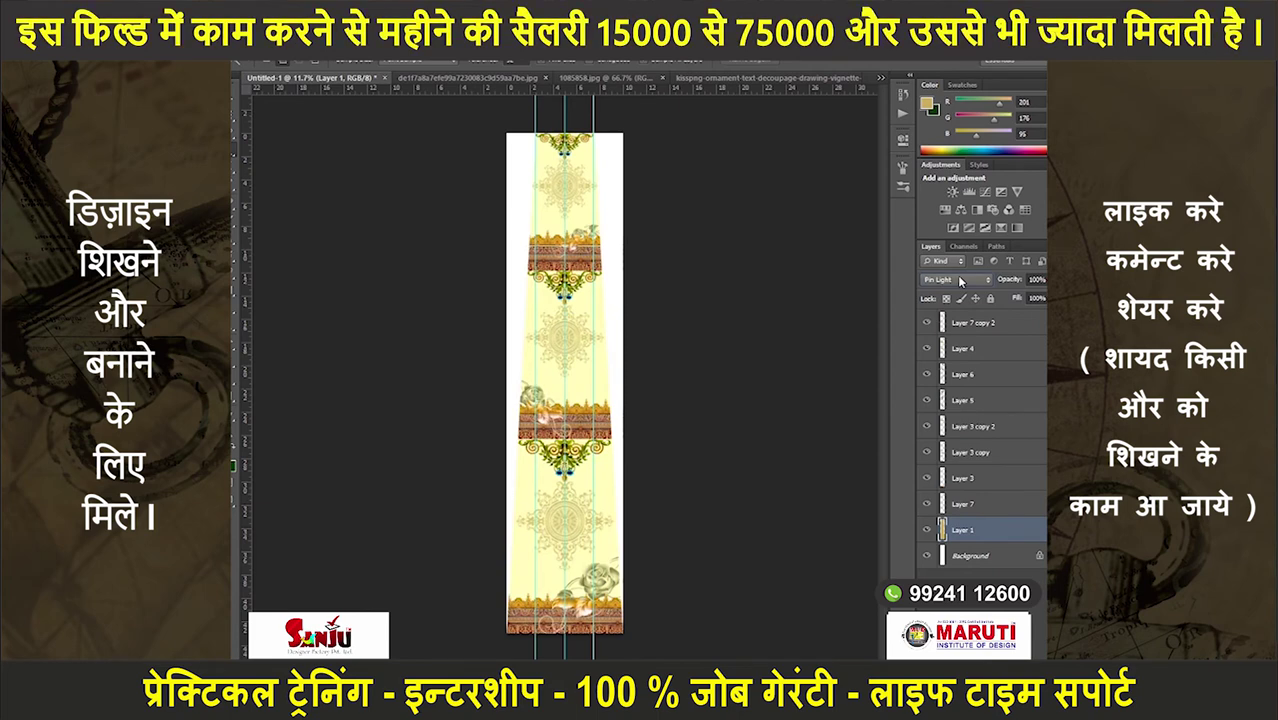
- Recolour Layer 1 peach with Hue/Saturation: Hue -17, Lightness -42
key("ctrl+u")
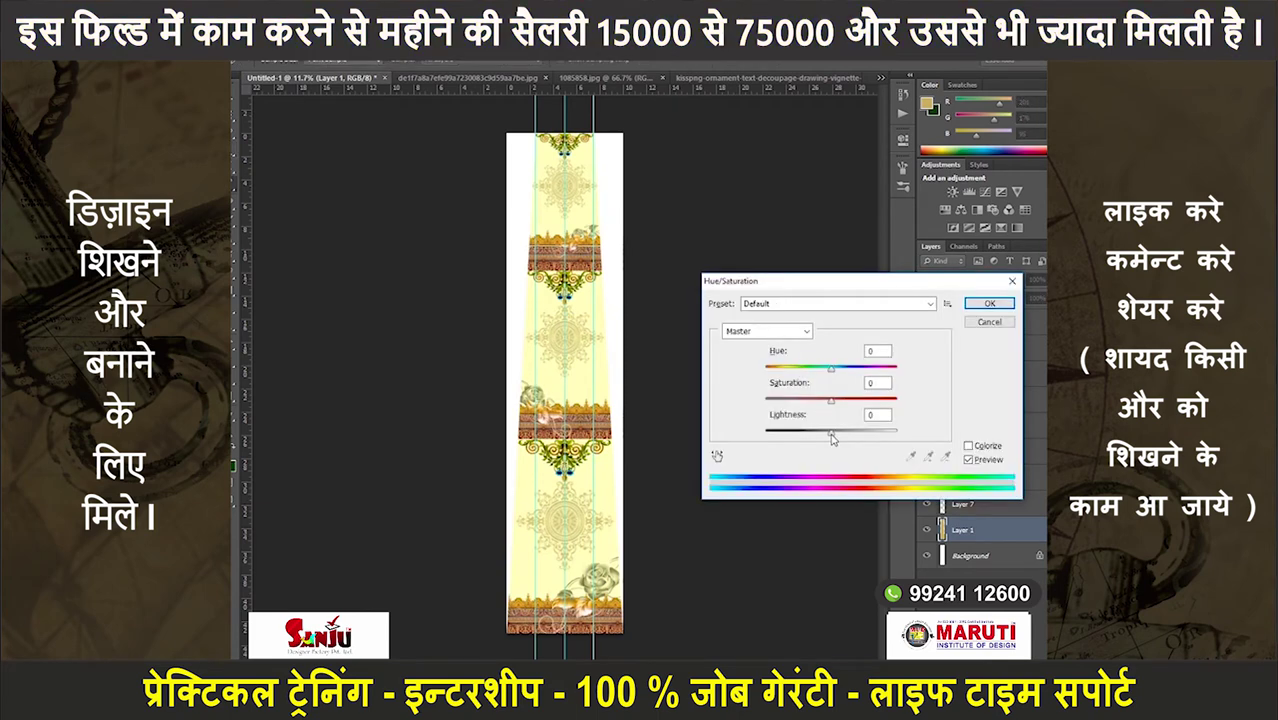
left_click_drag(817, 435, 805, 432)
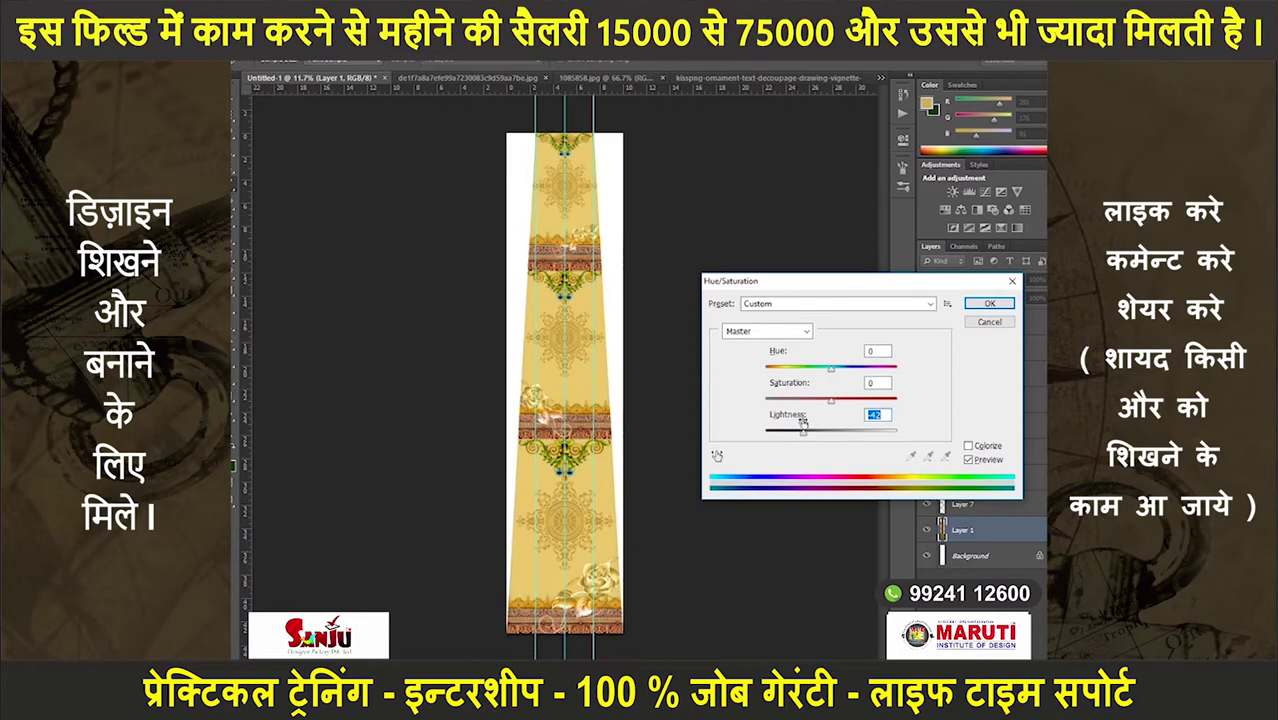
left_click_drag(831, 369, 899, 390)
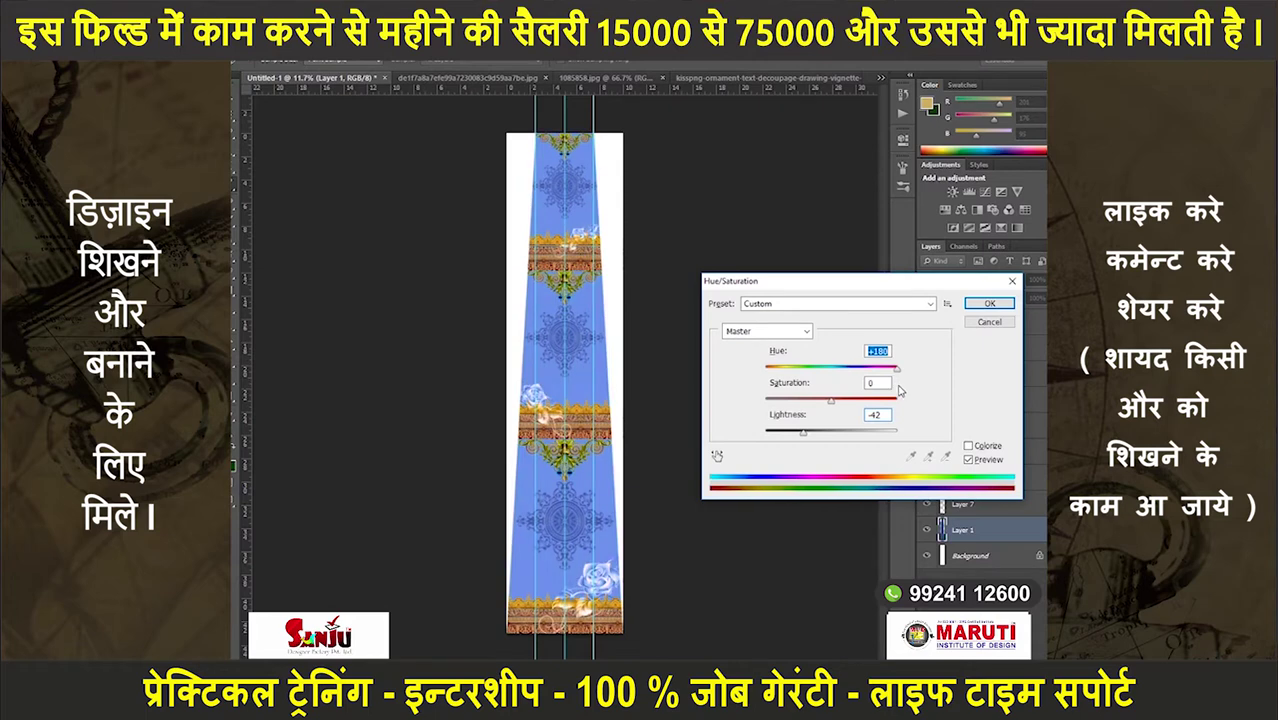
left_click_drag(899, 391, 823, 402)
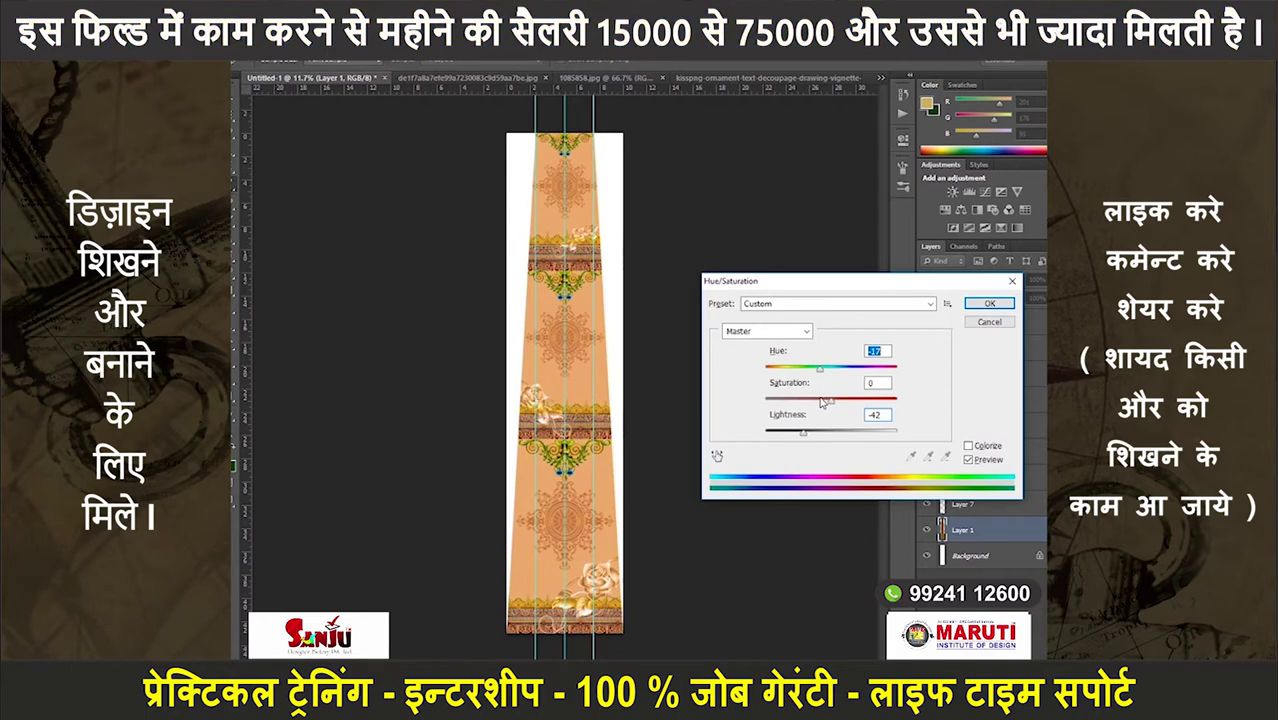
key("Return")
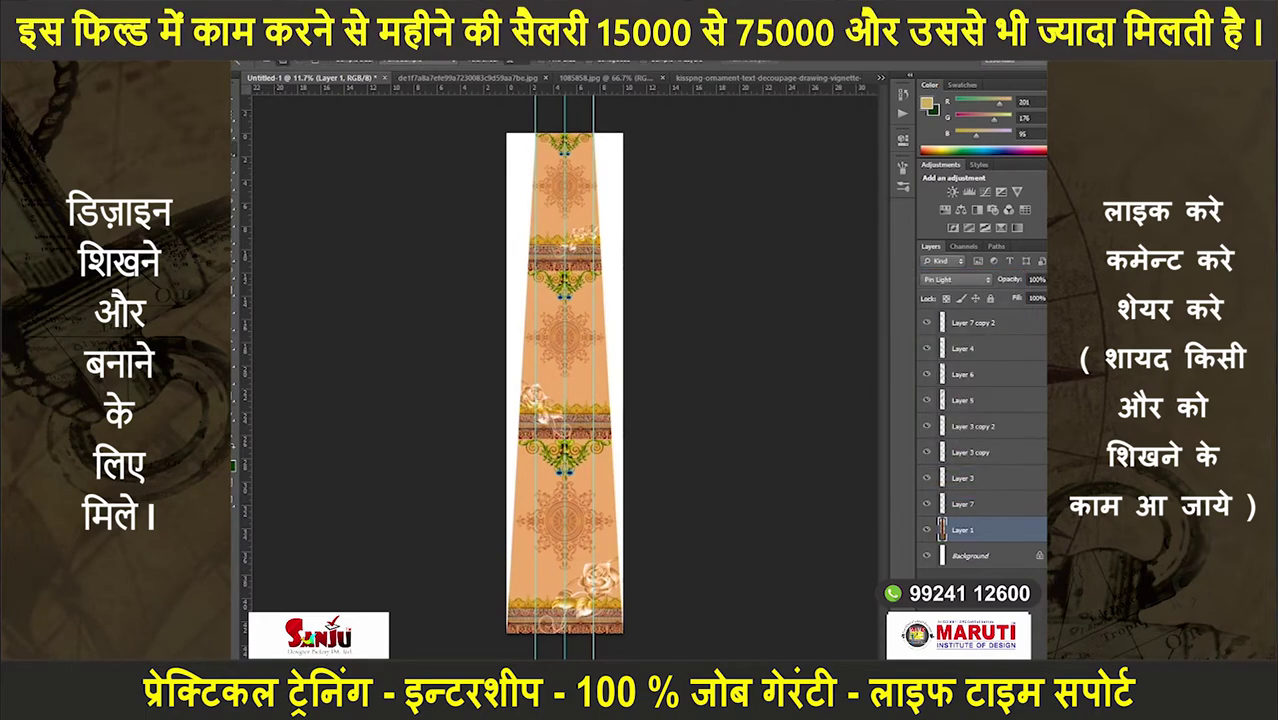
left_click(965, 322)
- Fade merged rose layer Layer 7 copy 2 to 67% opacity, then switch to the browser
left_click(925, 323)
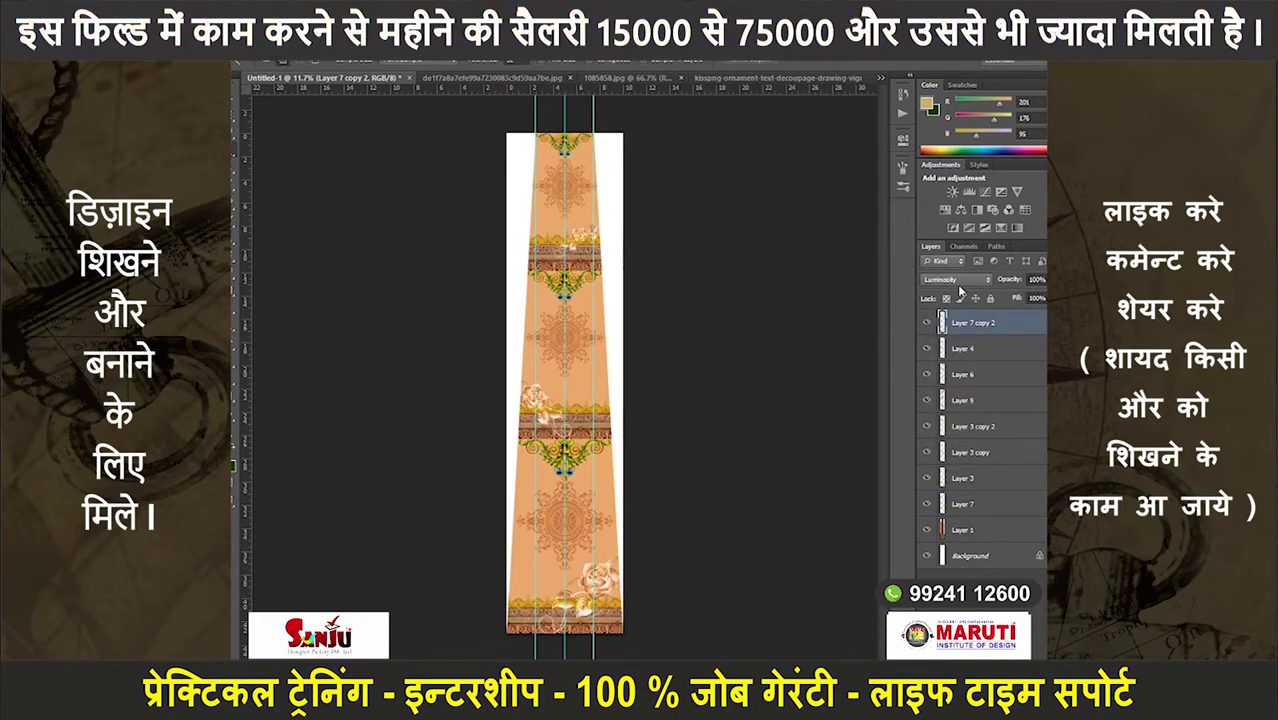
scroll(949, 282, "up", 12)
scroll(949, 282, "up", 2)
scroll(949, 282, "up", 7)
left_click(1043, 279)
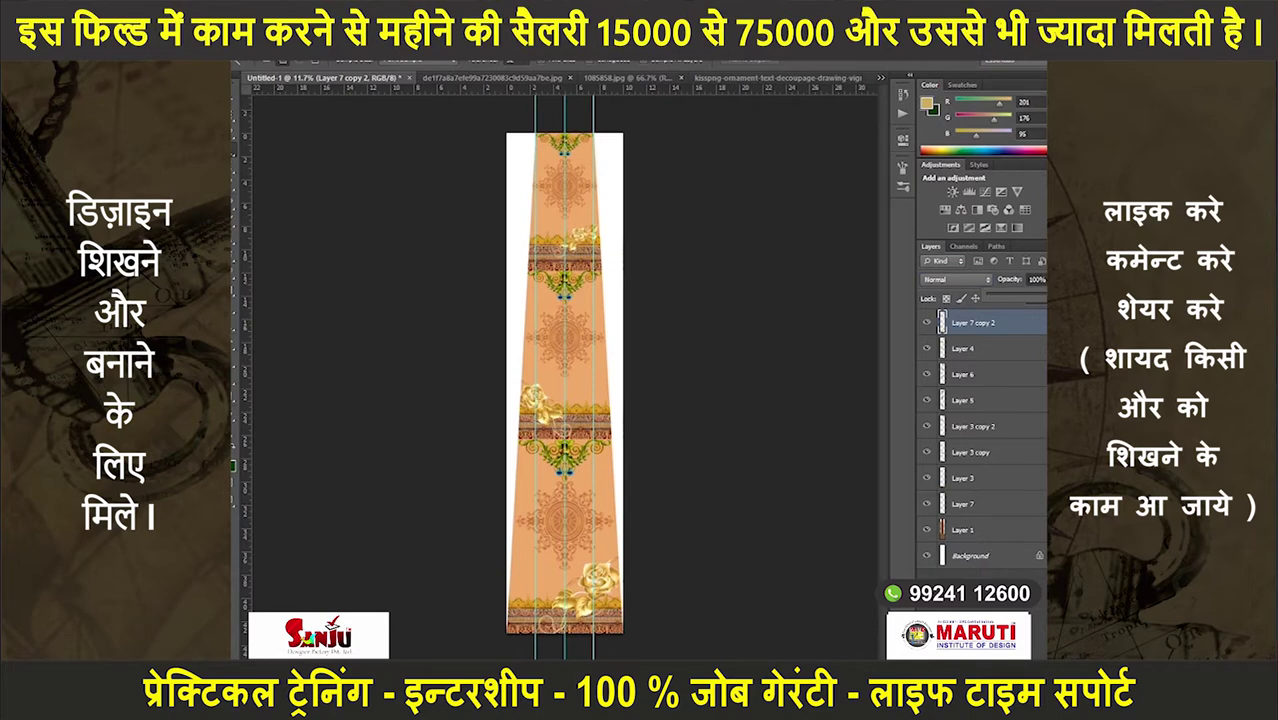
left_click_drag(1043, 293, 1033, 295)
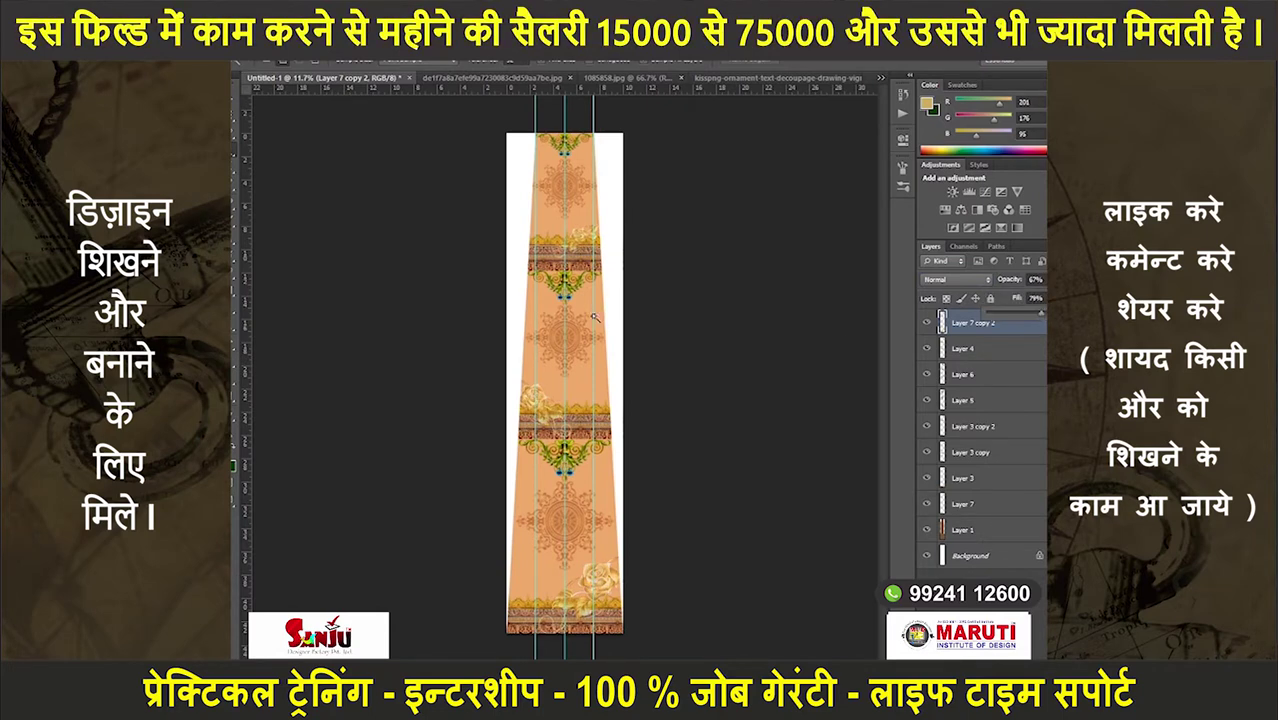
key("alt+Tab")
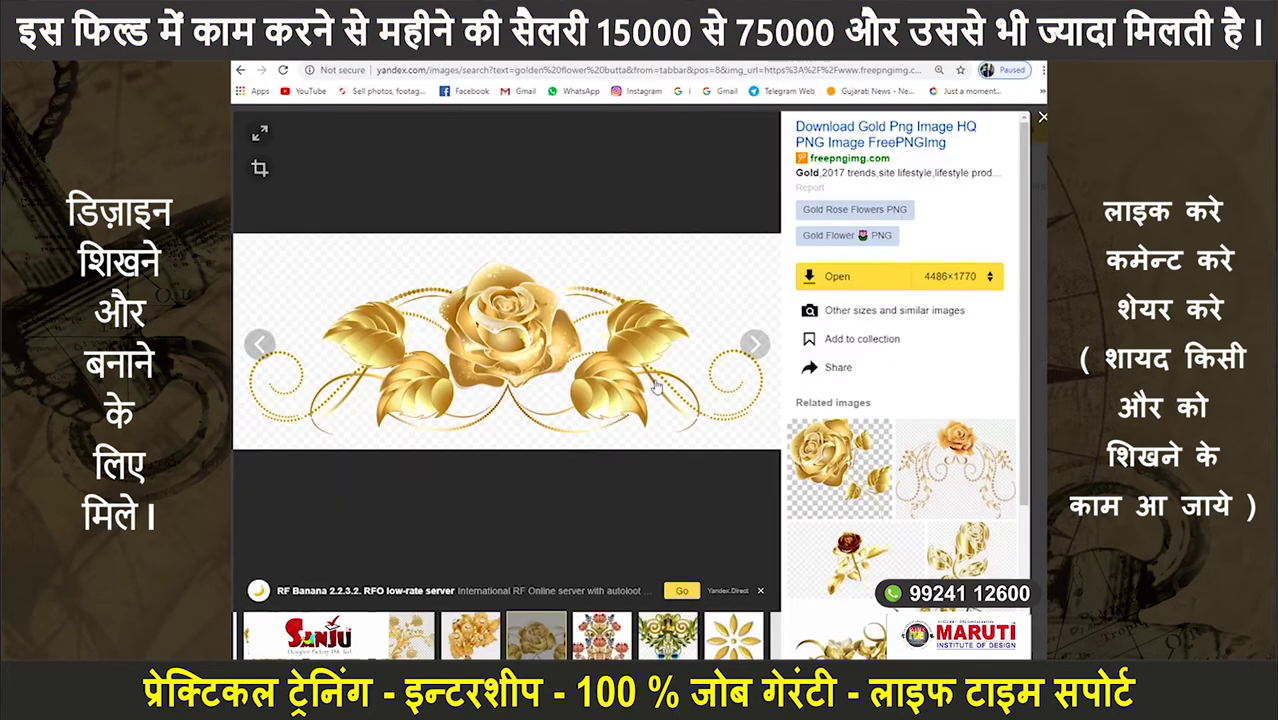
- In a new tab, go to Yandex and search images for 'digital geometric pattern'
key("ctrl+t")
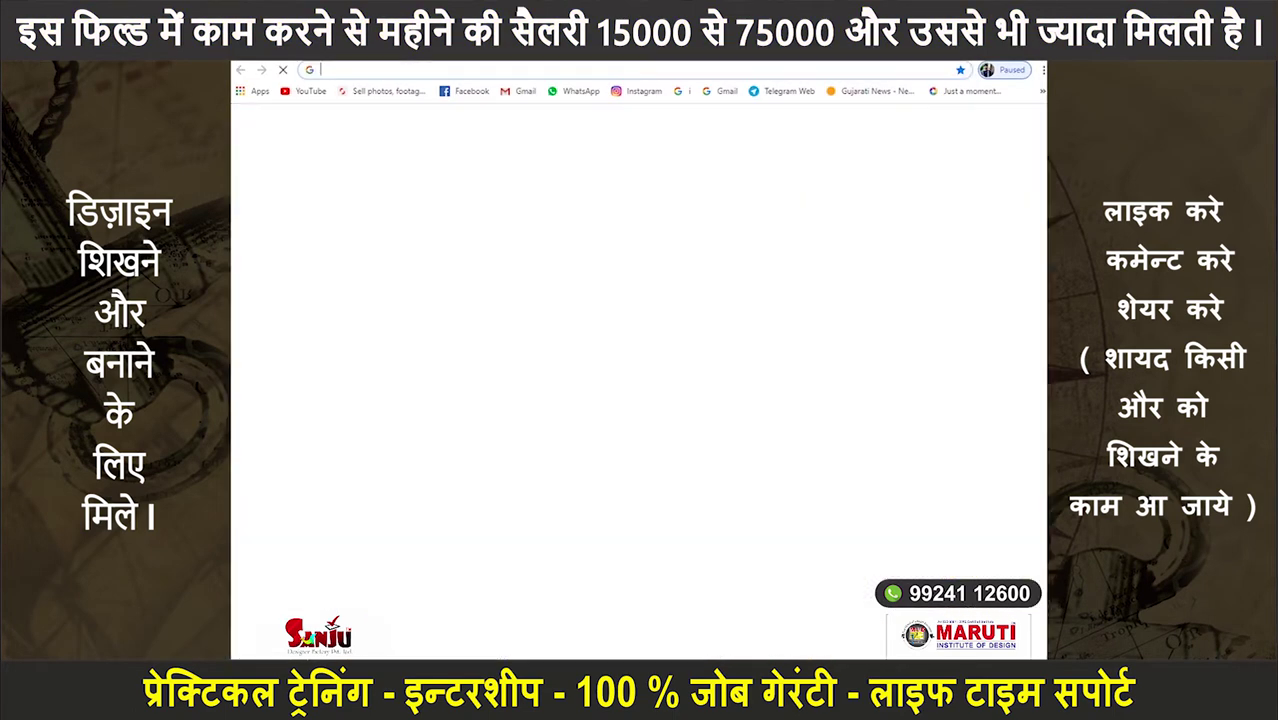
left_click(581, 316)
type("g")
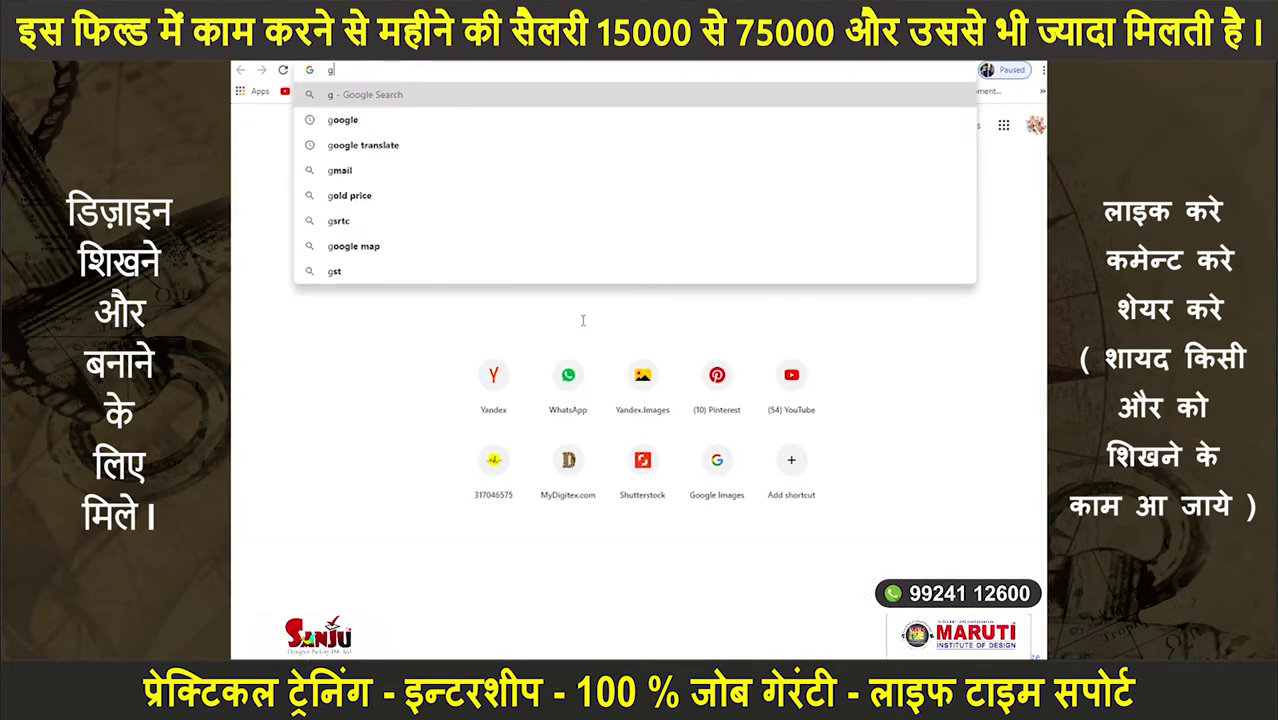
key("BackSpace")
type("yandex")
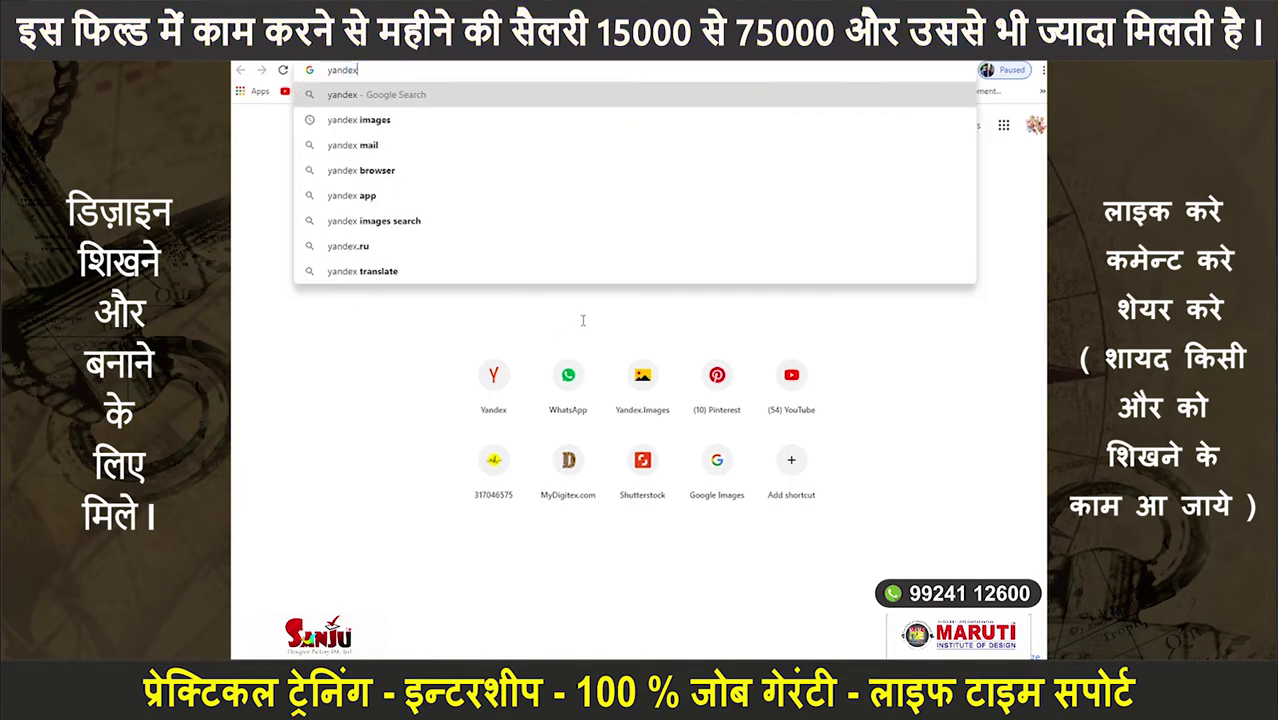
key("Return")
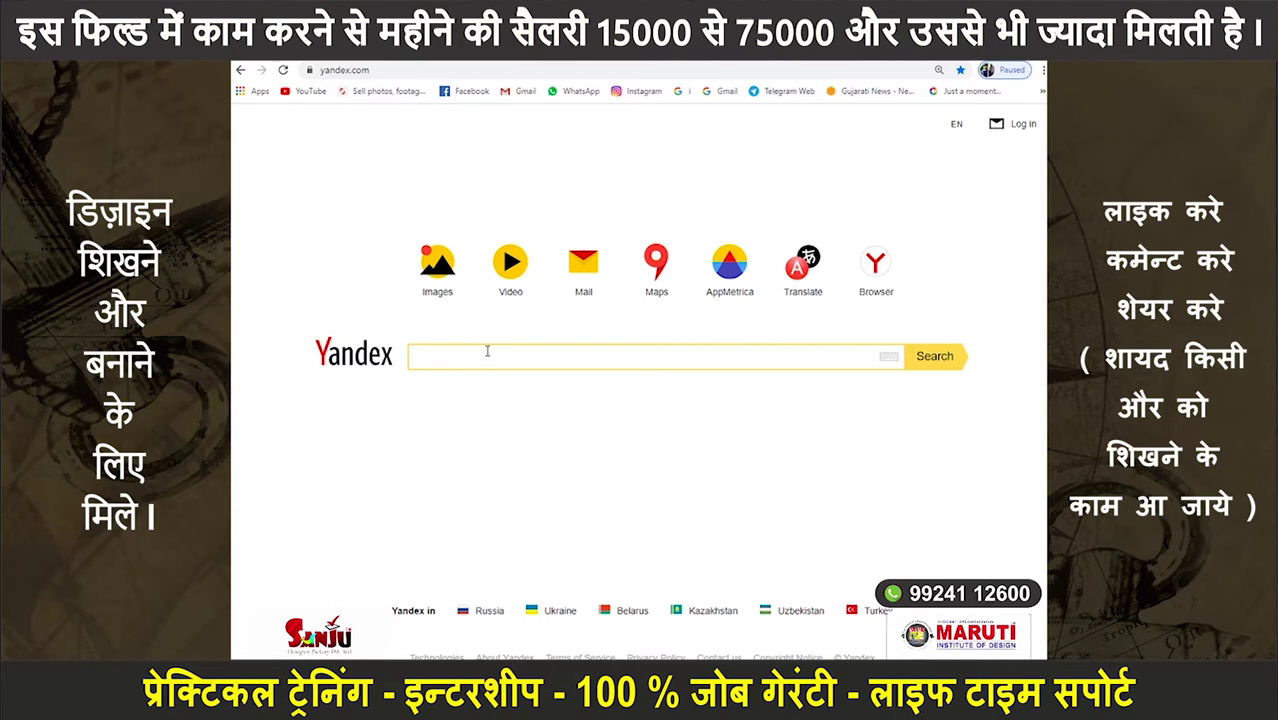
type("digital geometric pa")
type("ttern")
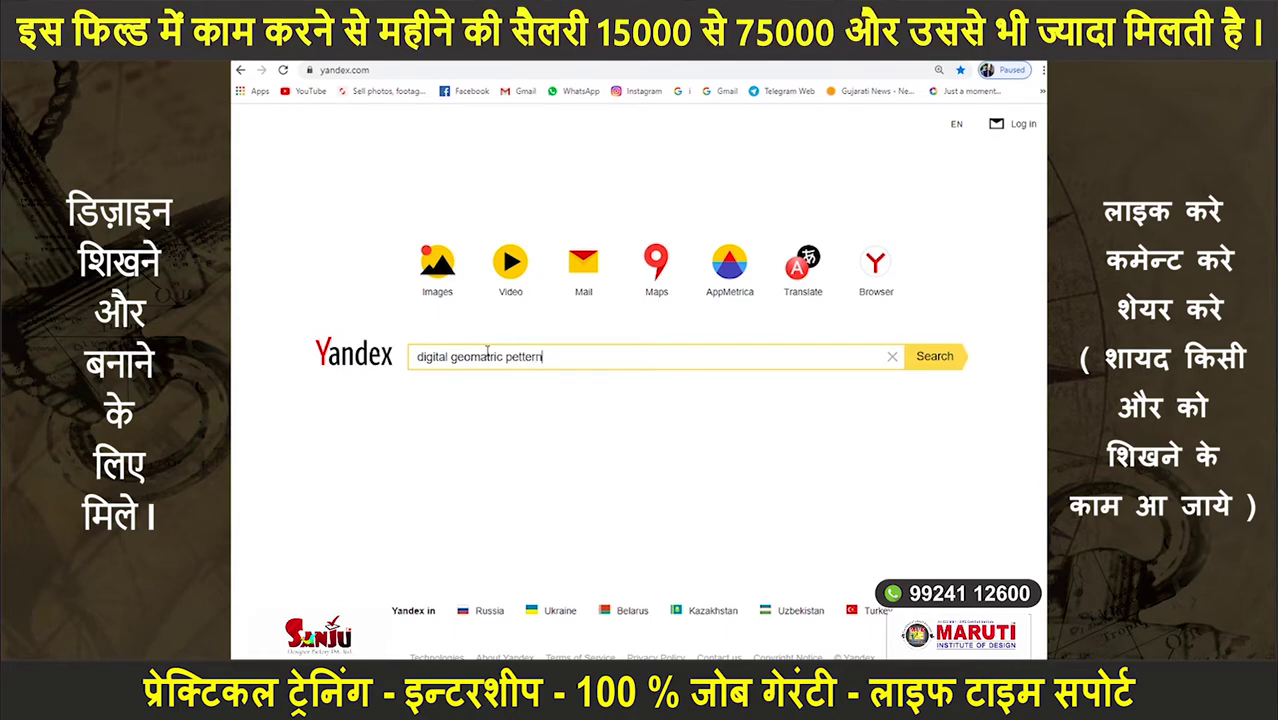
key("Return")
left_click(359, 158)
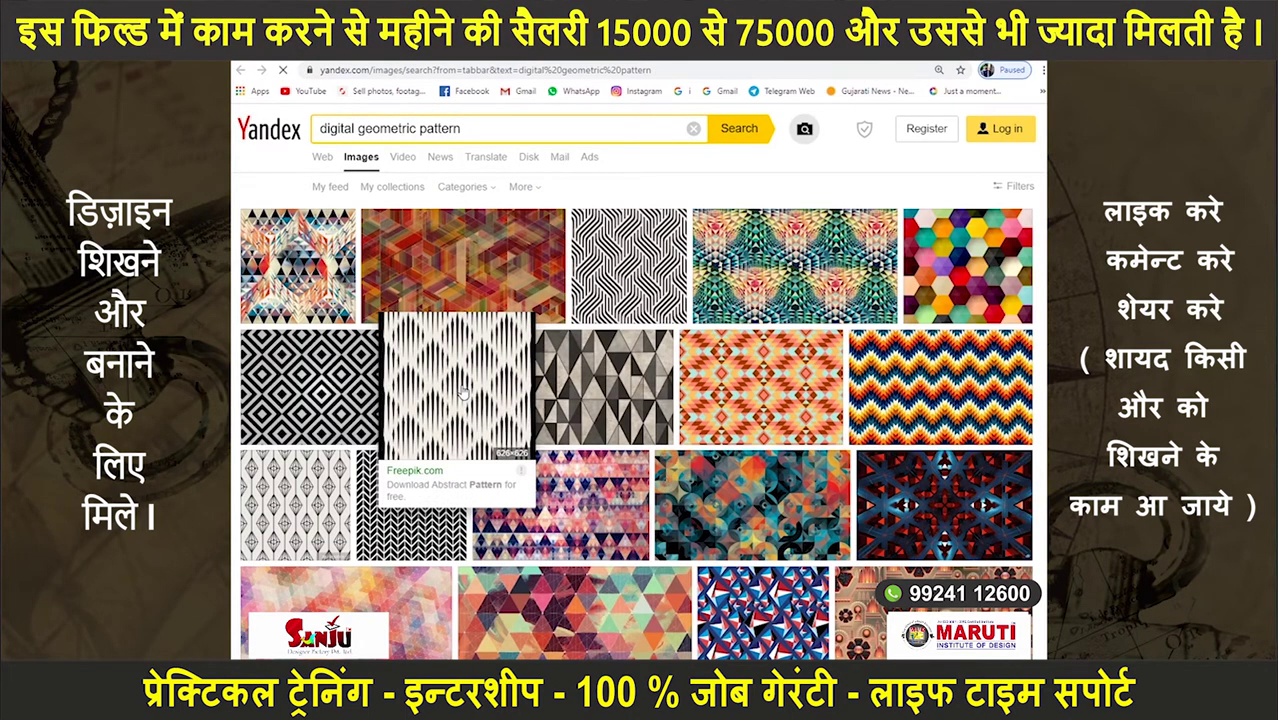
- Open the white diamond lattice pattern and copy the image
left_click(463, 393)
right_click(465, 268)
right_click(535, 290)
left_click(551, 323)
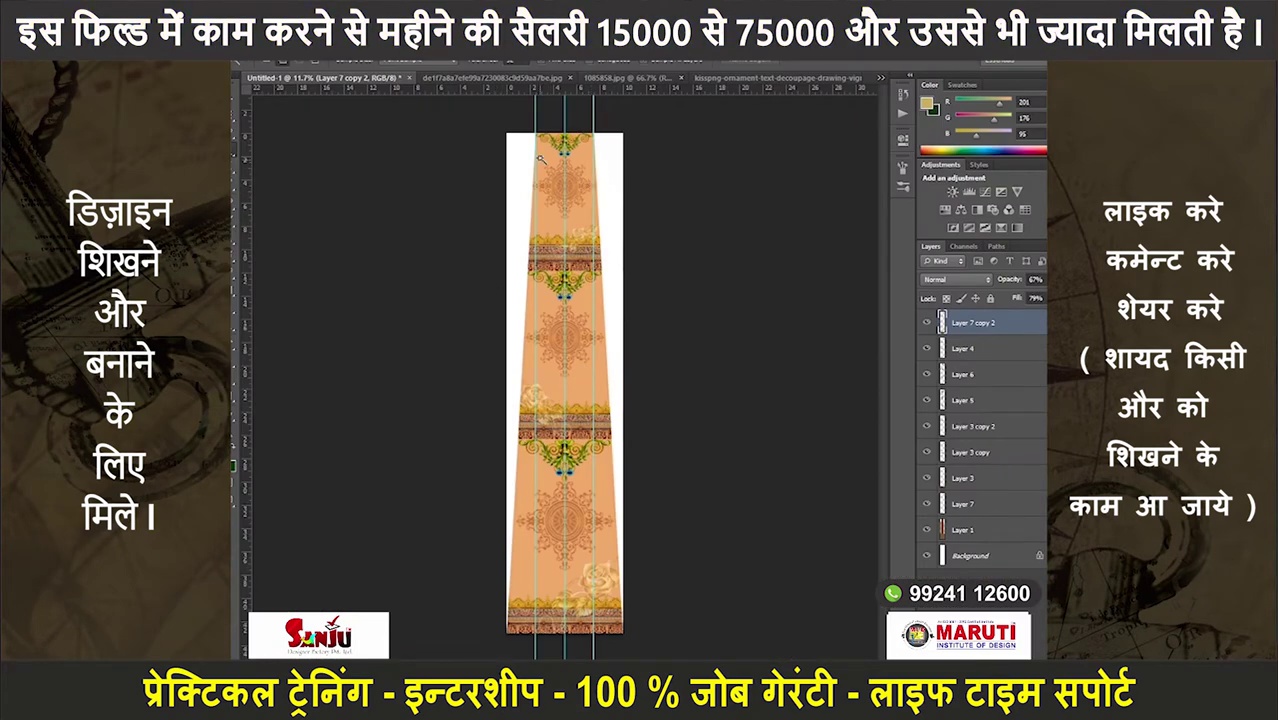
- Paste the lattice as Layer 8 and enlarge it across the top of the panel
scroll(540, 160, "up", 3)
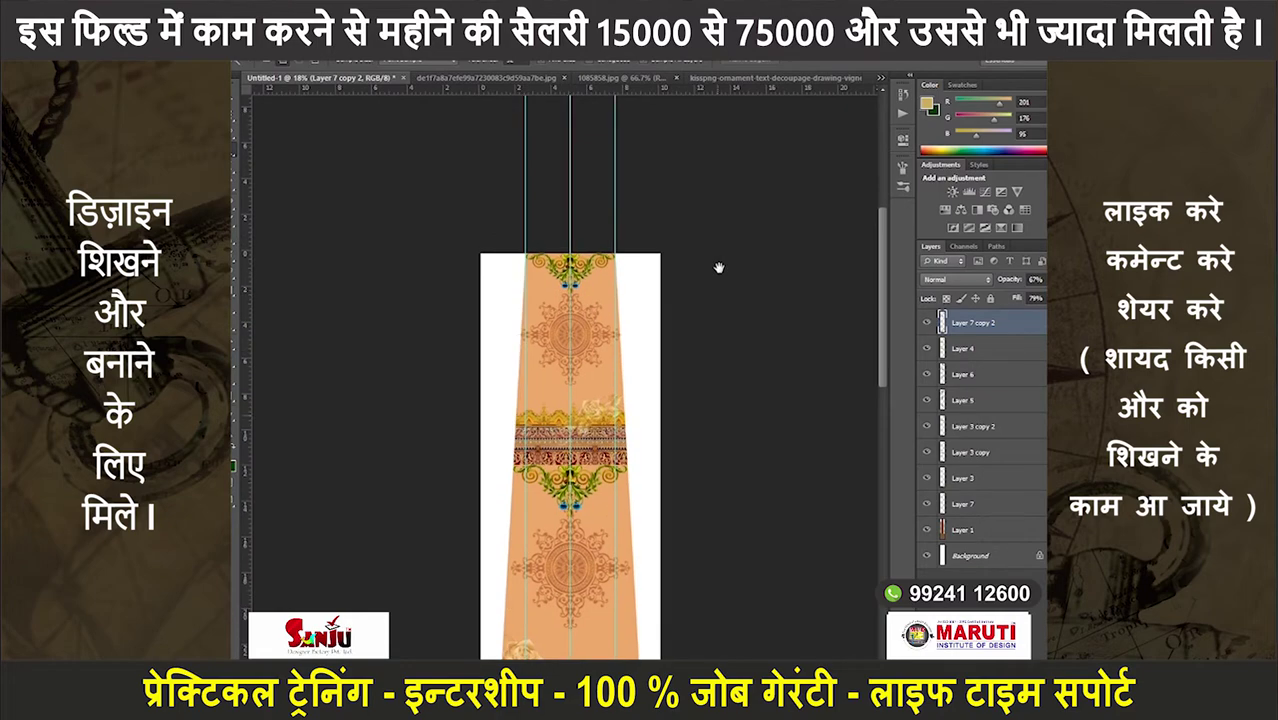
key("ctrl+v")
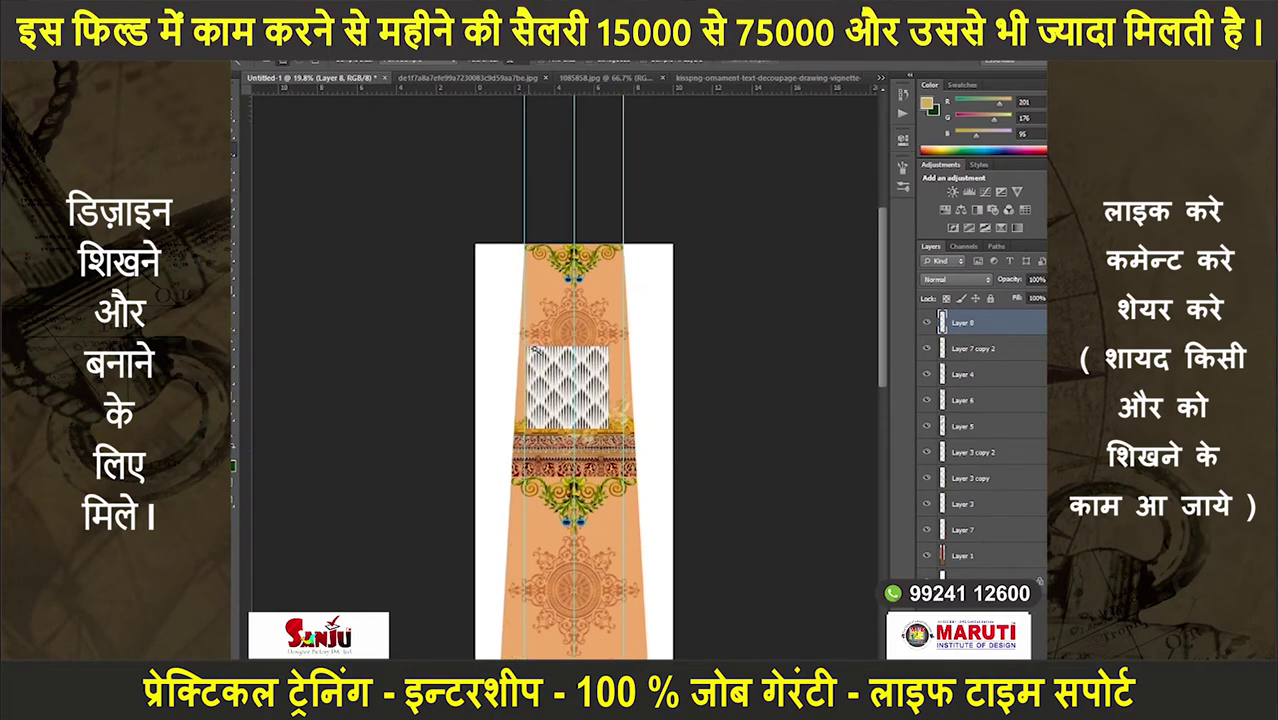
scroll(549, 380, "up", 5)
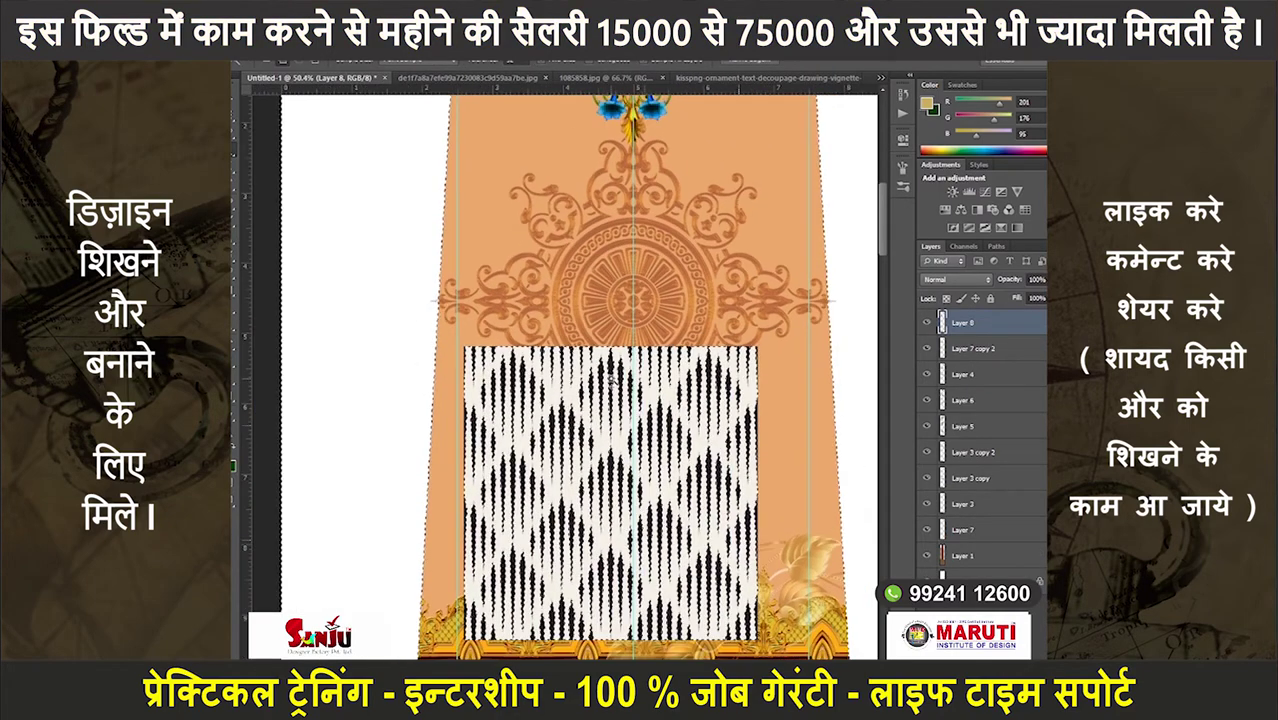
scroll(612, 388, "down", 4)
key("ctrl+t")
key("Return")
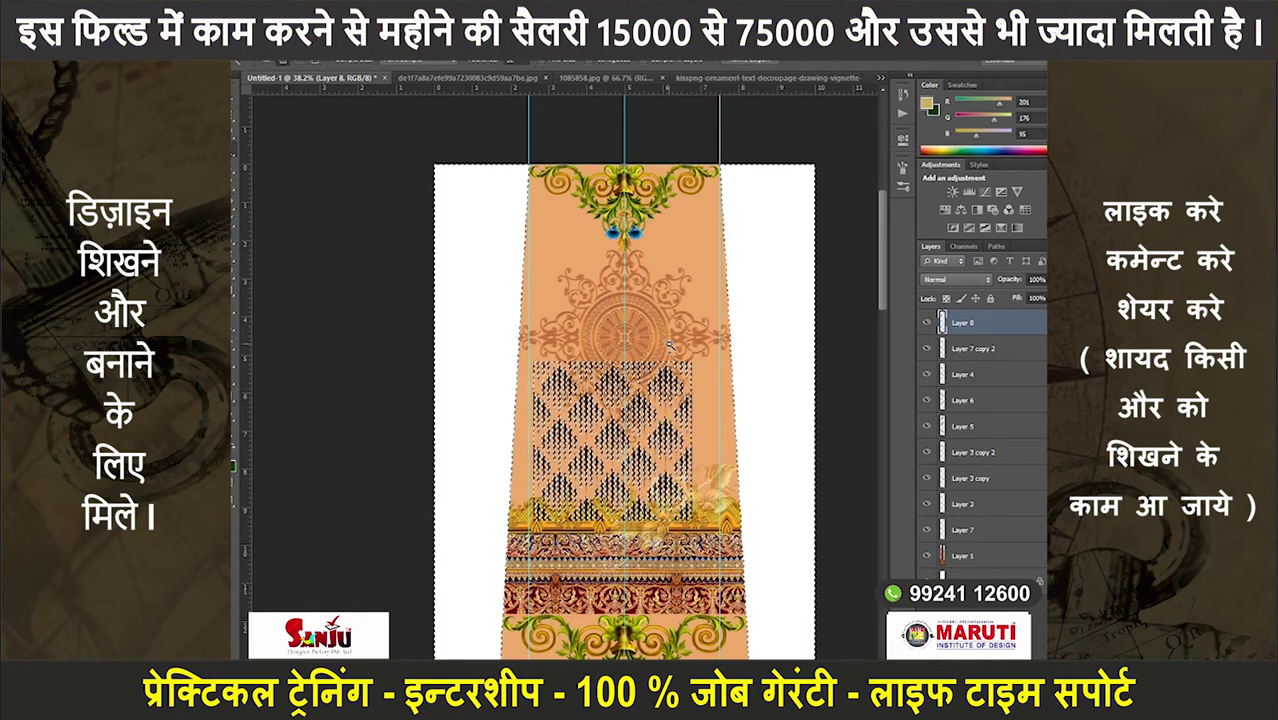
key("ctrl+t")
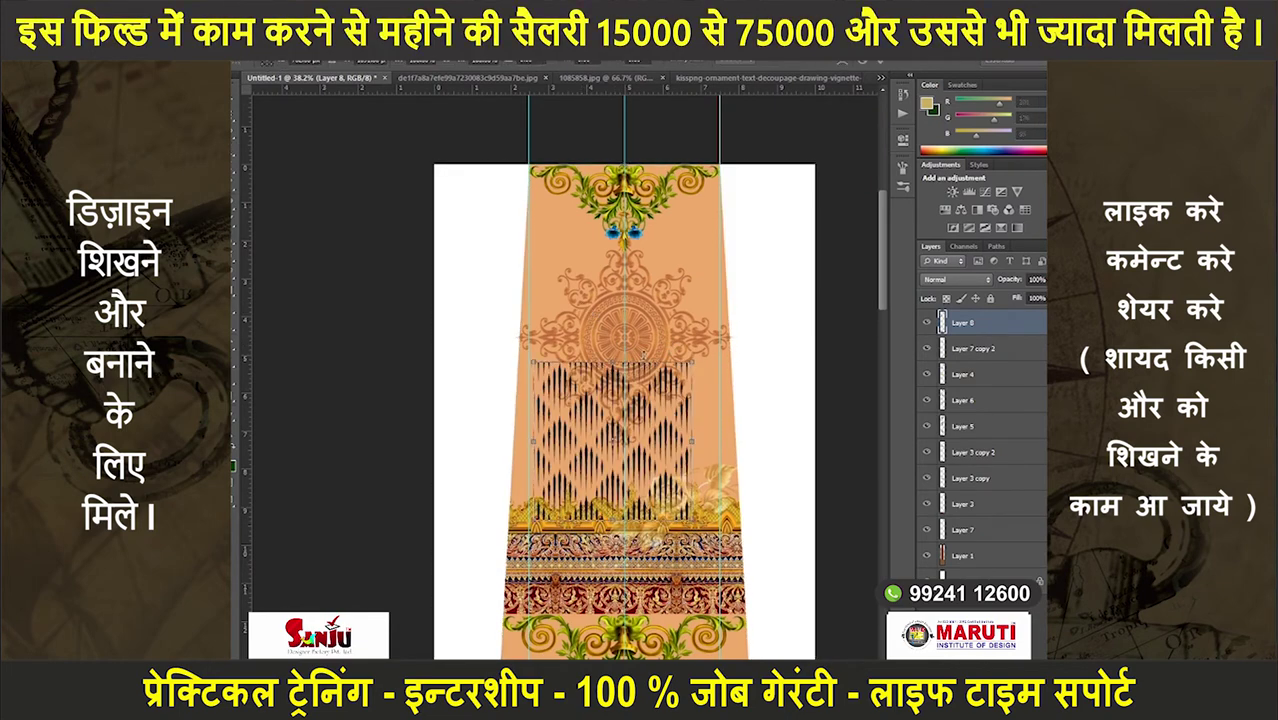
left_click_drag(612, 372, 548, 210)
left_click_drag(593, 323, 799, 561)
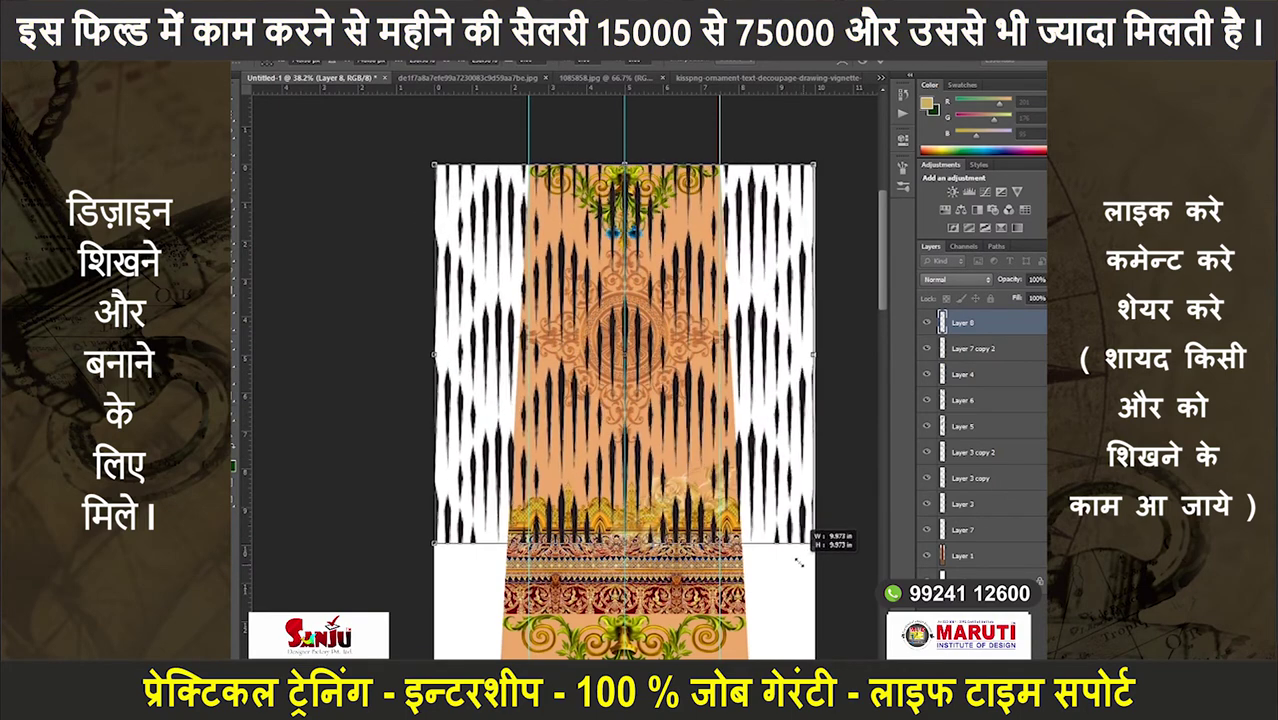
key("Return")
- Duplicate the lattice and place the copy directly beneath the first
scroll(690, 518, "down", 3)
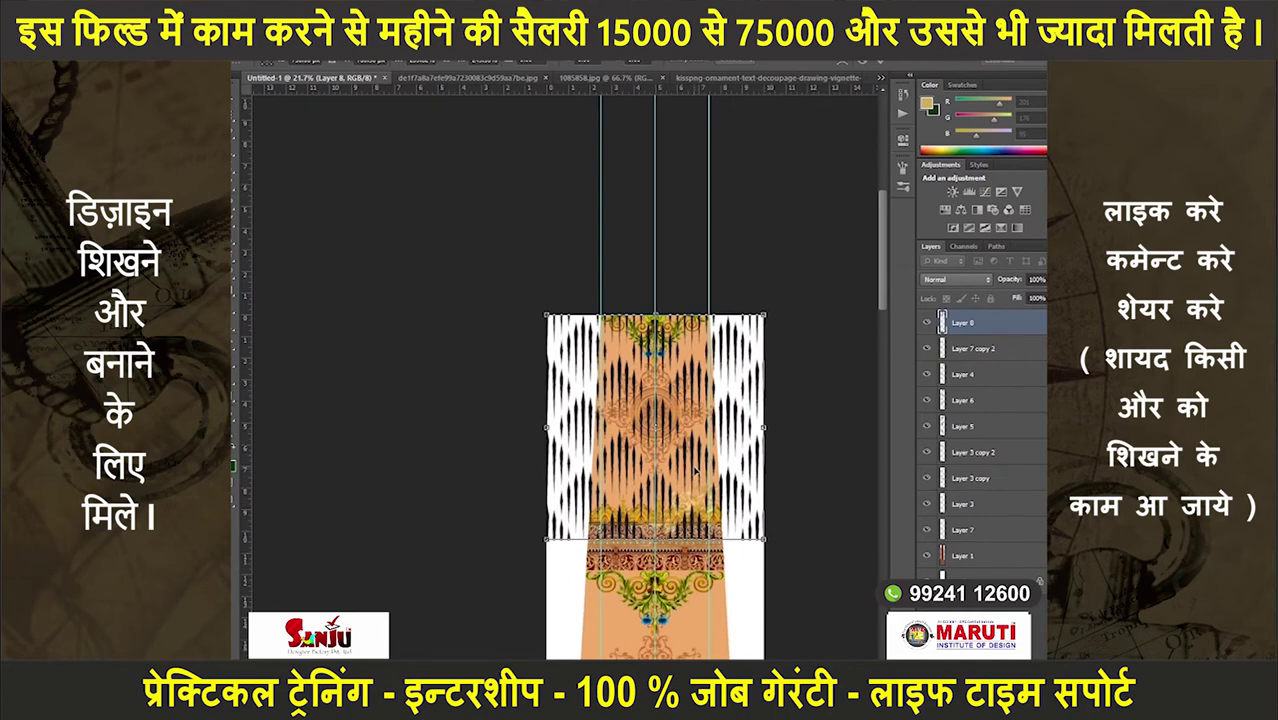
scroll(690, 443, "down", 3)
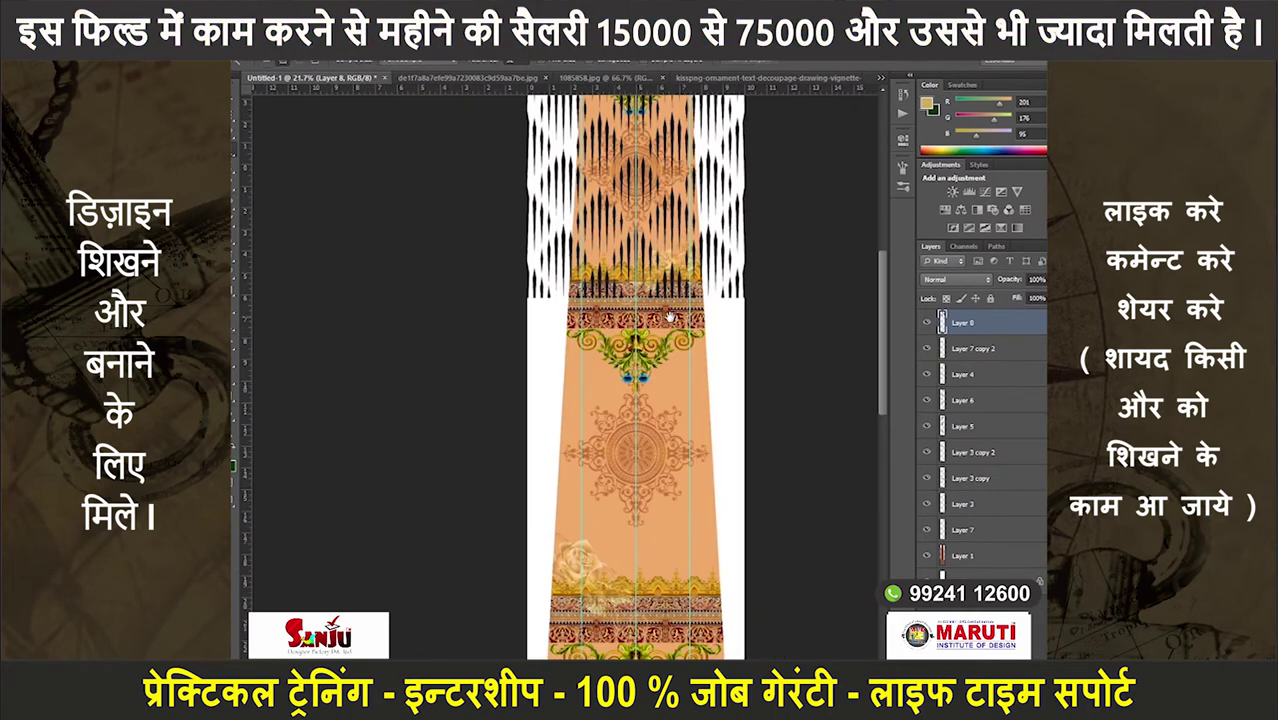
key("ctrl+t")
left_click_drag(700, 190, 719, 460)
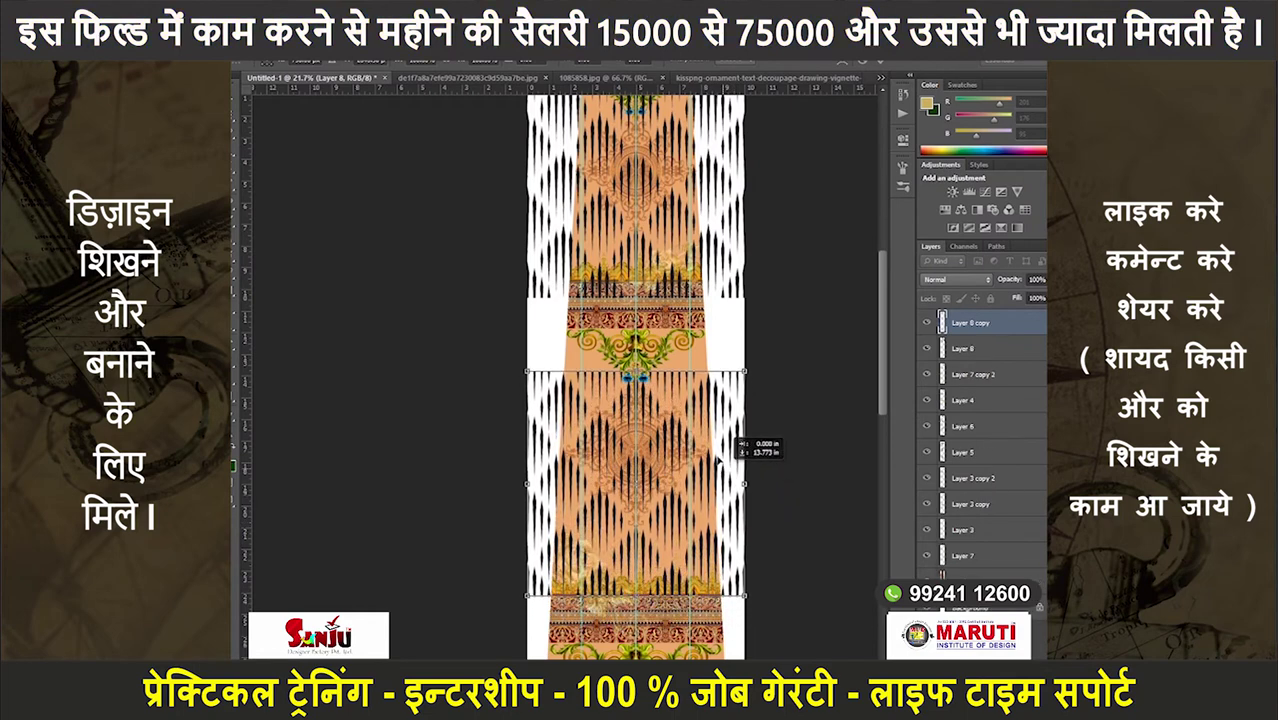
left_click_drag(722, 461, 692, 420)
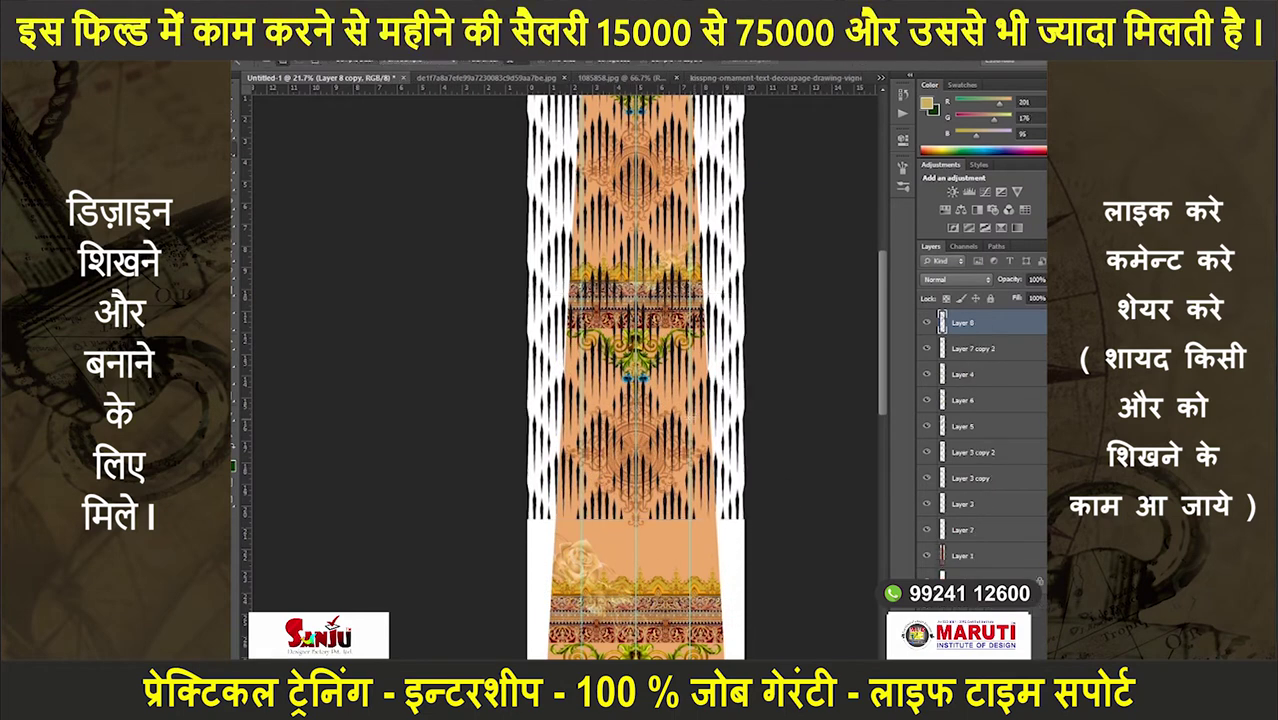
- Finish the lattice repeats down the strip and delete the lattice outside the tapered panel
key("ctrl+minus")
key("ctrl+minus")
key("ctrl+minus")
key("ctrl+alt+shift+t")
key("ctrl+alt+shift+t")
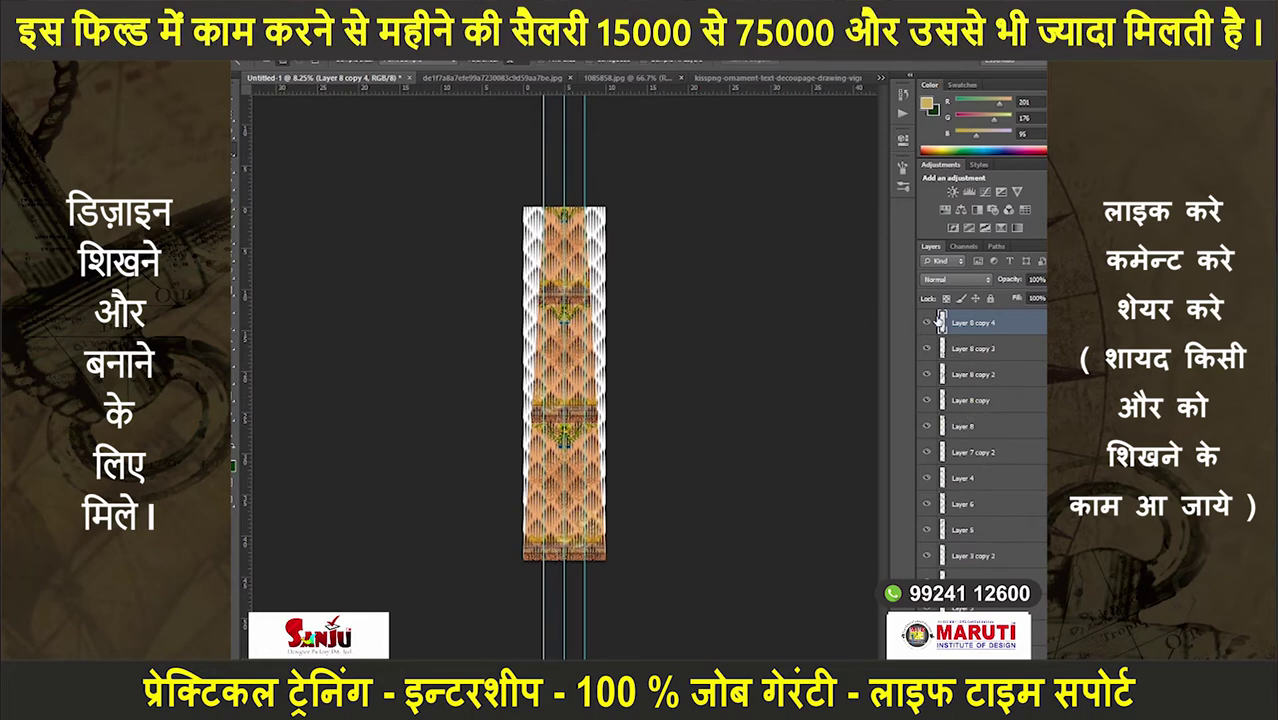
key("ctrl+e")
key("ctrl+e")
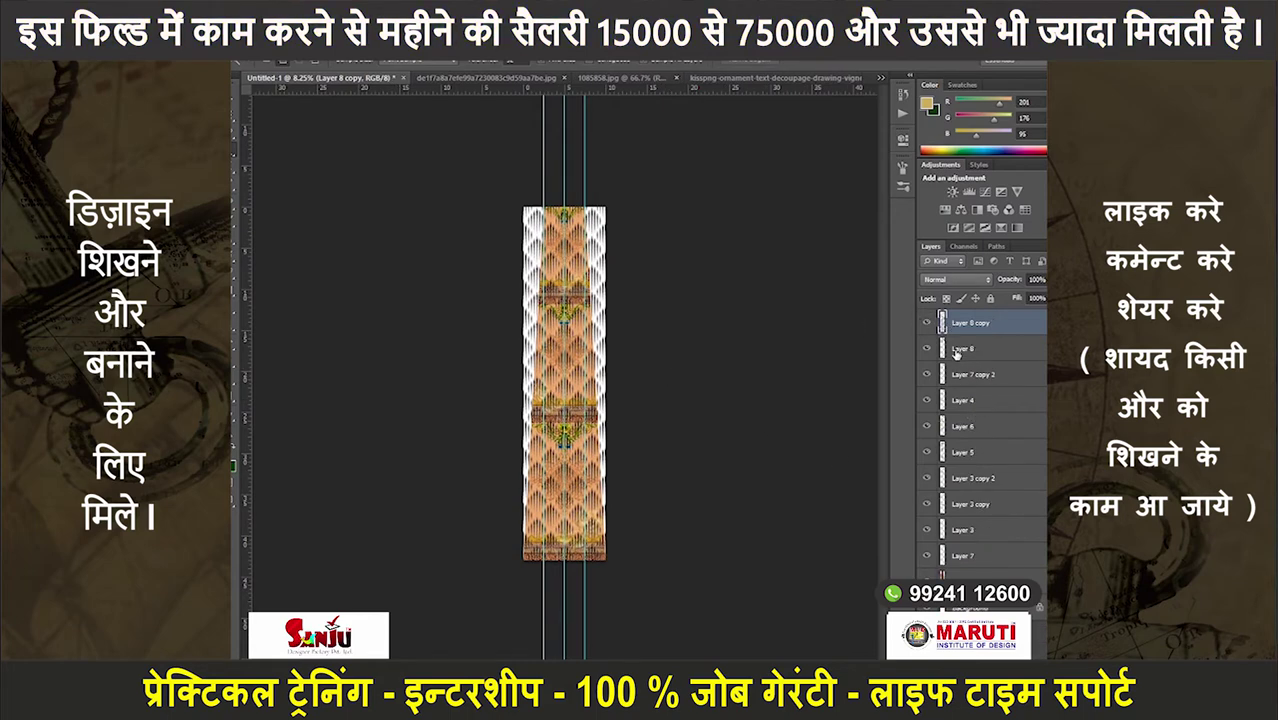
key("ctrl+e")
key("ctrl+e")
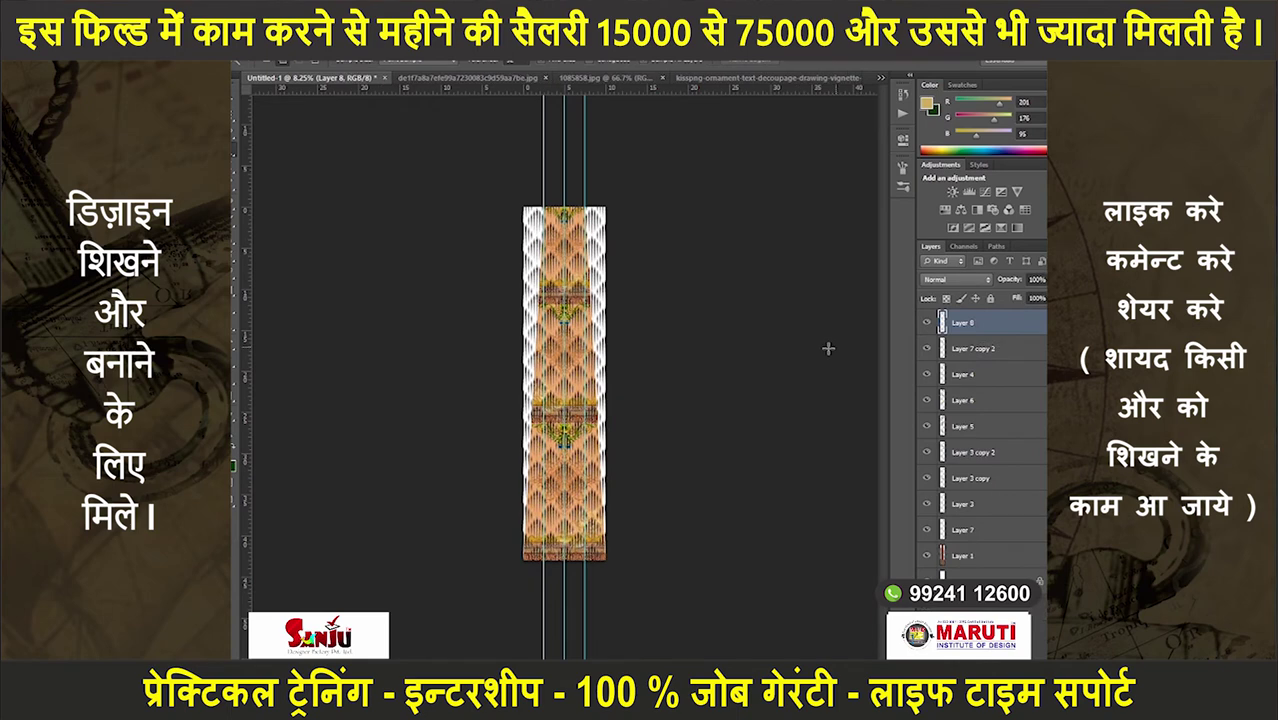
key("ctrl+plus")
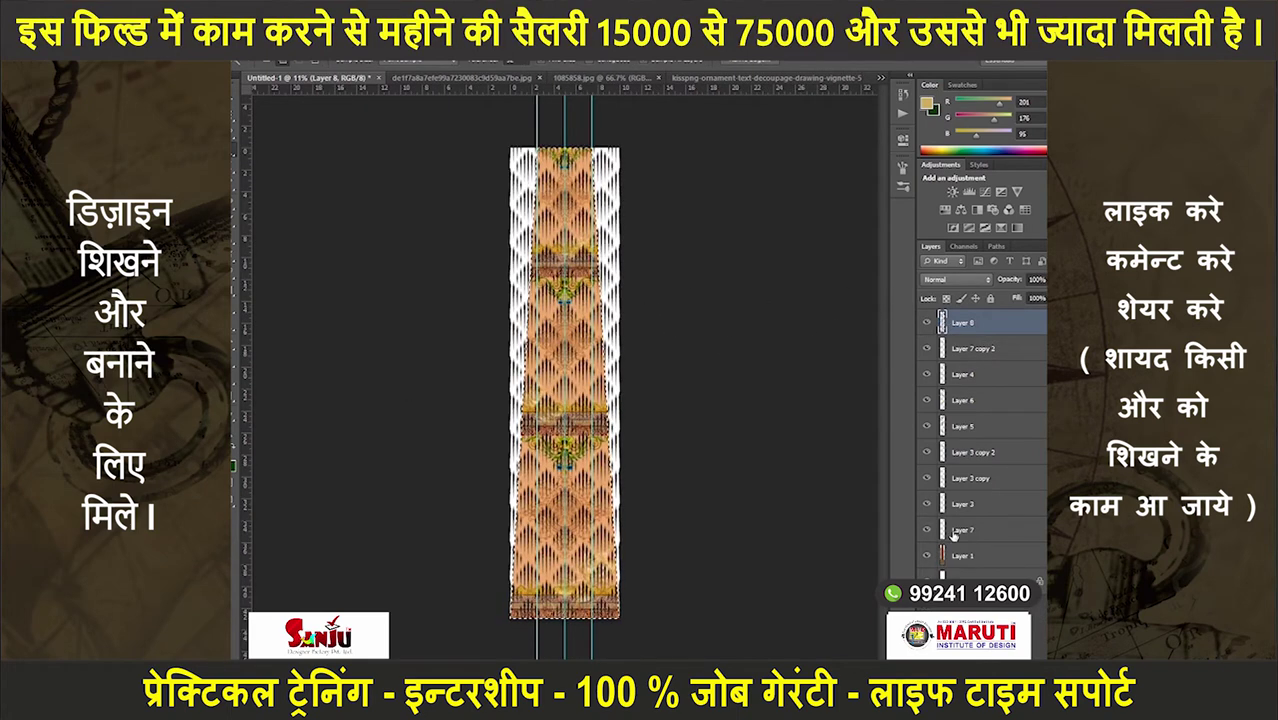
key("Delete")
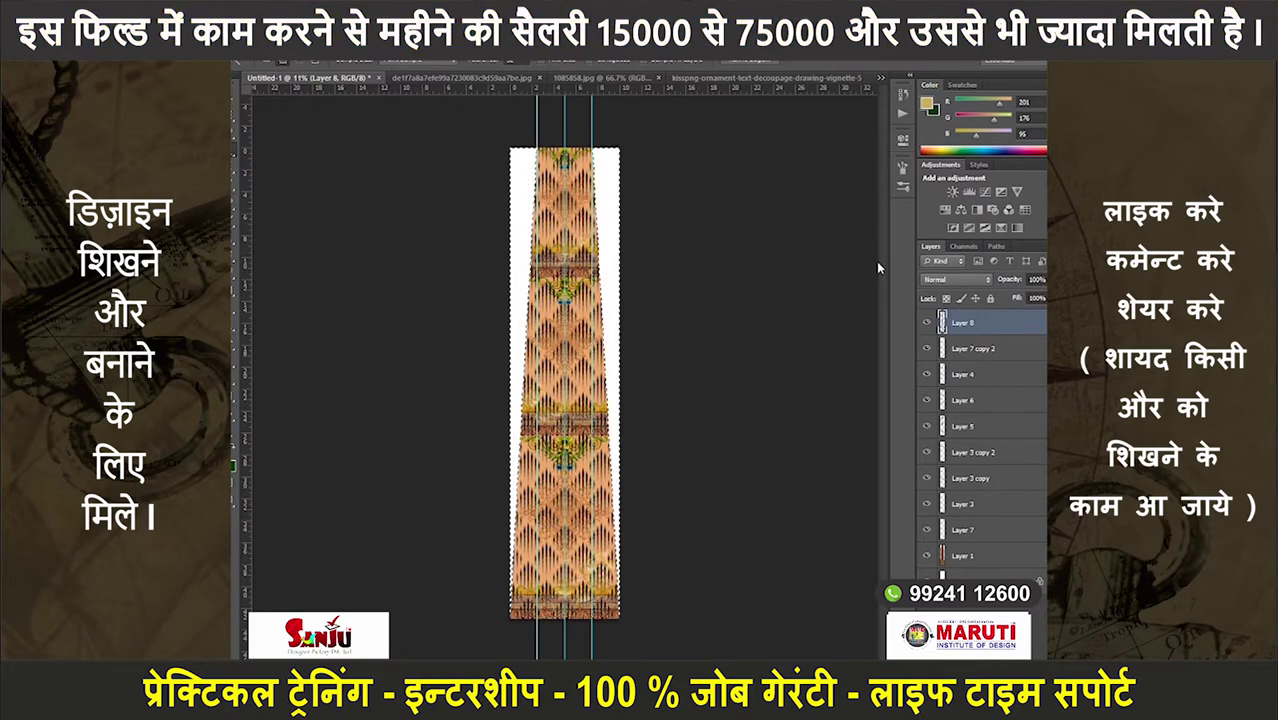
key("ctrl+d")
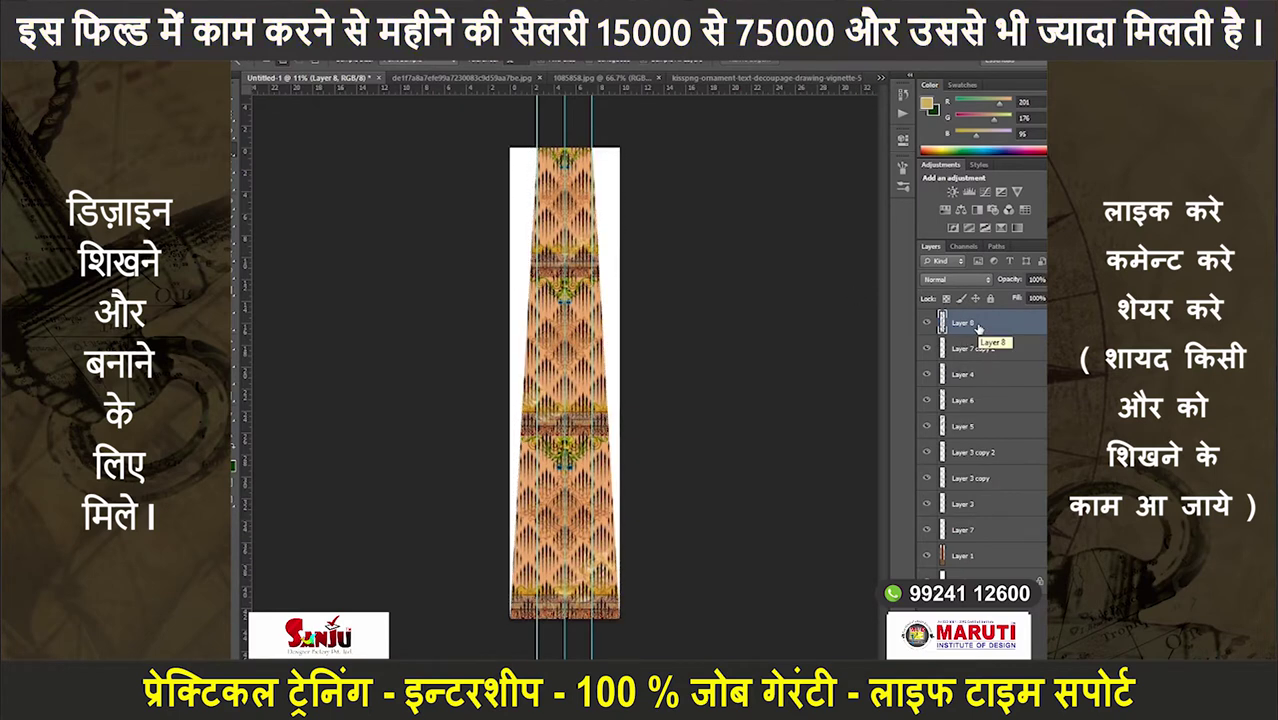
- Move the lattice layer lower in the stack and try masking it, dismissing the error messages
mouse_move(981, 360)
left_mouse_down()
mouse_move(985, 535)
mouse_move(981, 318)
left_mouse_up()
left_click(958, 582)
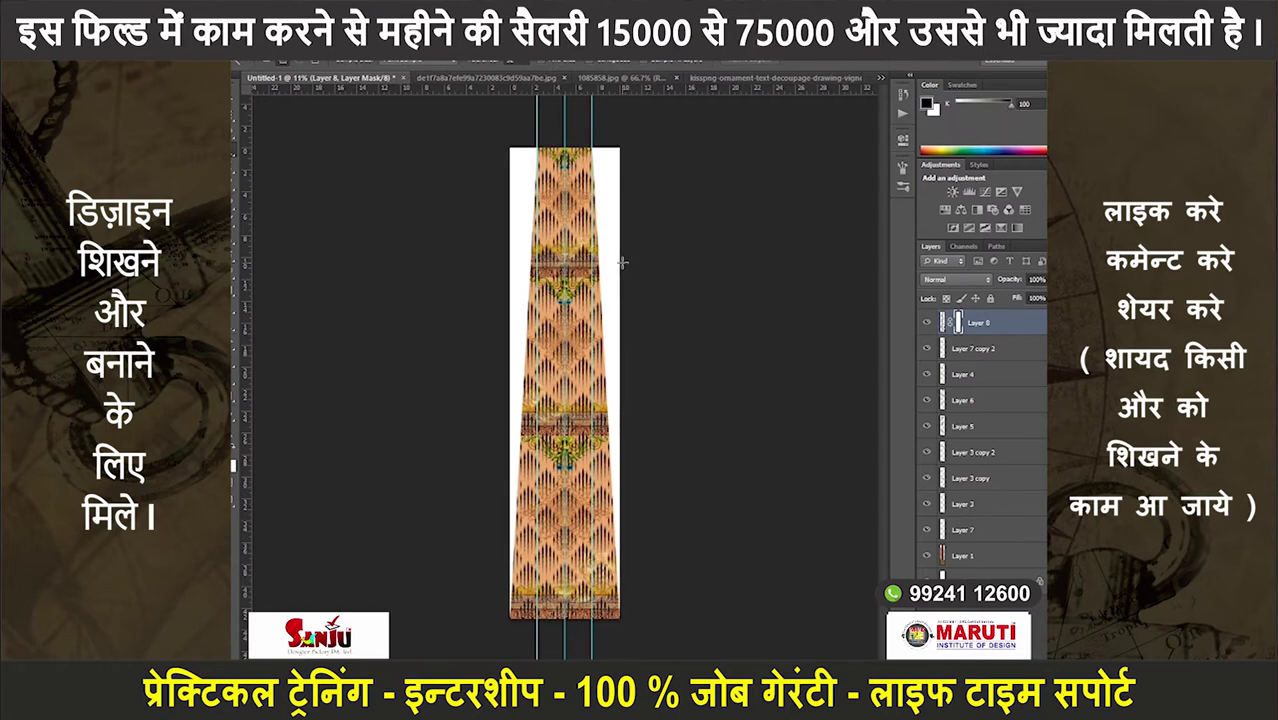
left_click(622, 262)
key("Return")
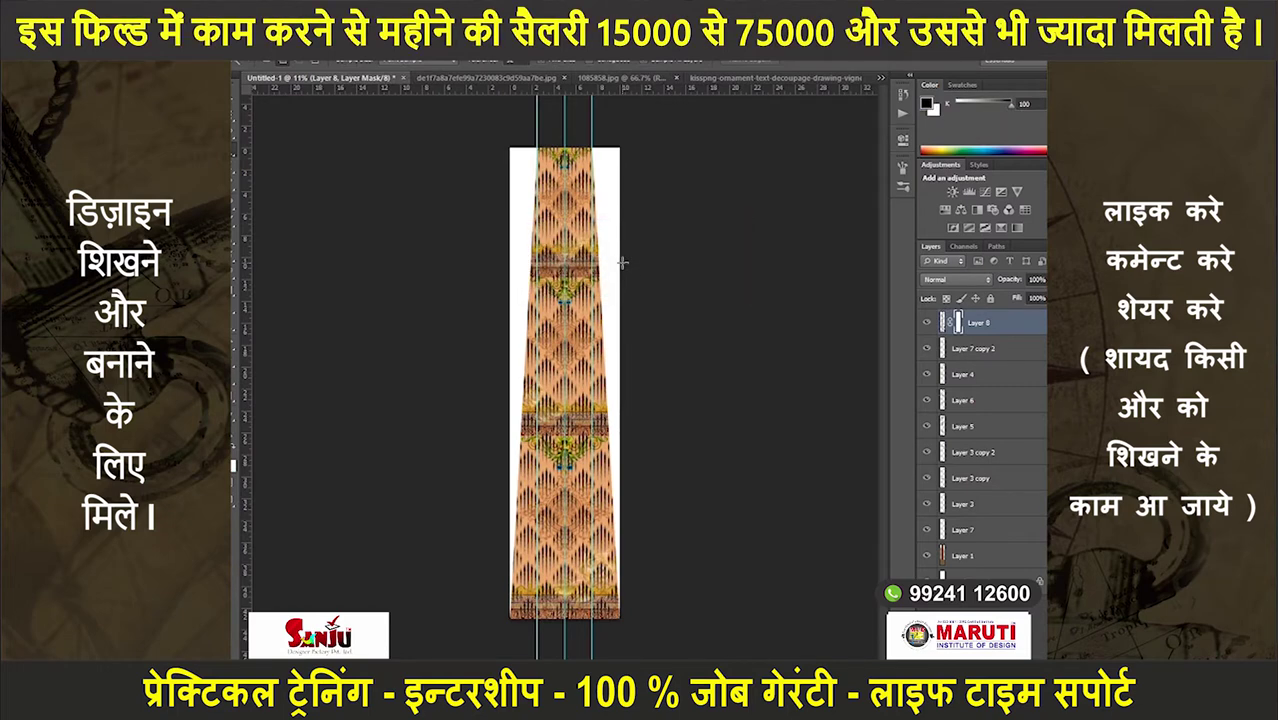
key("super")
left_click(621, 262)
key("Return")
- Replace the lattice's old mask with a new mask on Layer 8, with black and white colours swapped
key("ctrl+2")
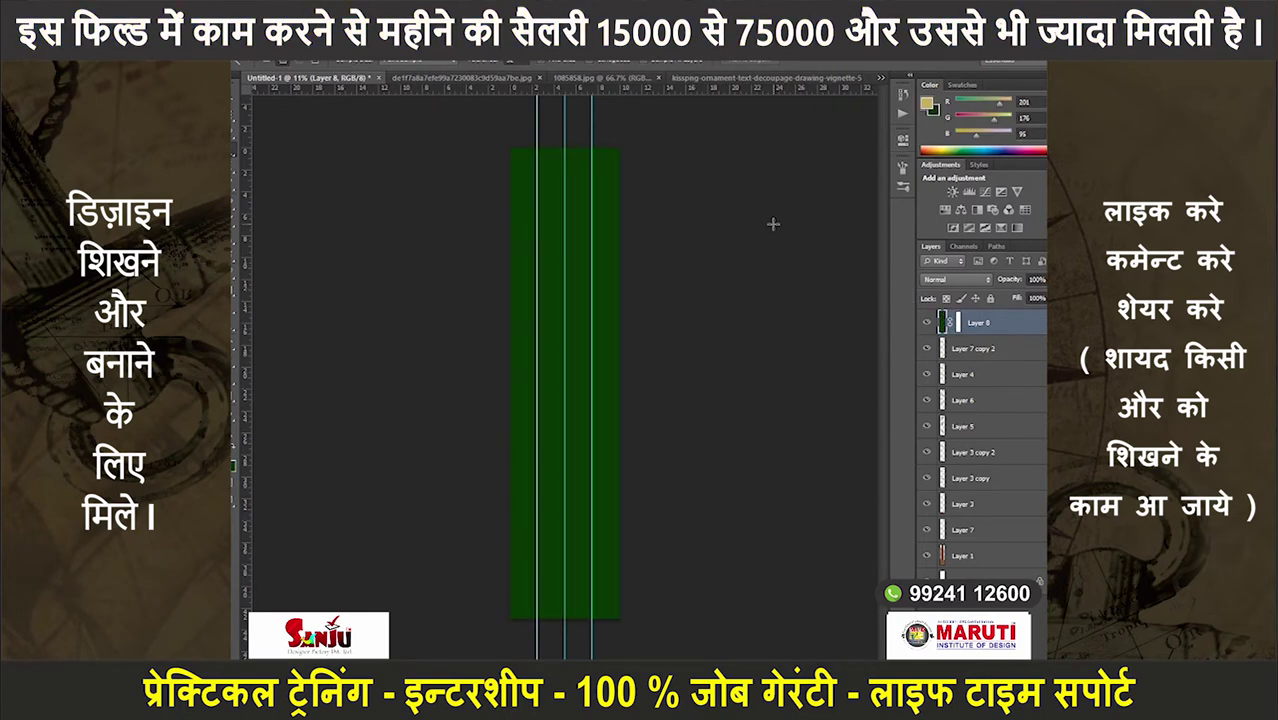
left_click(962, 301)
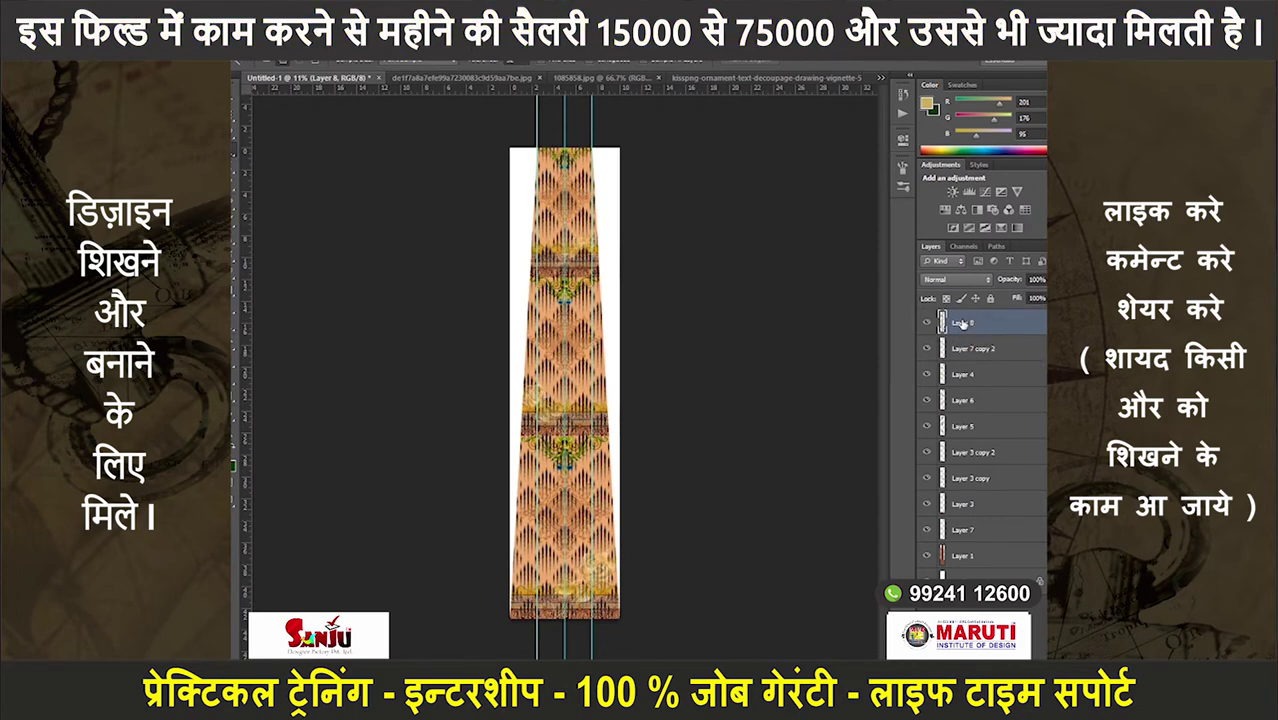
key("ctrl+backslash")
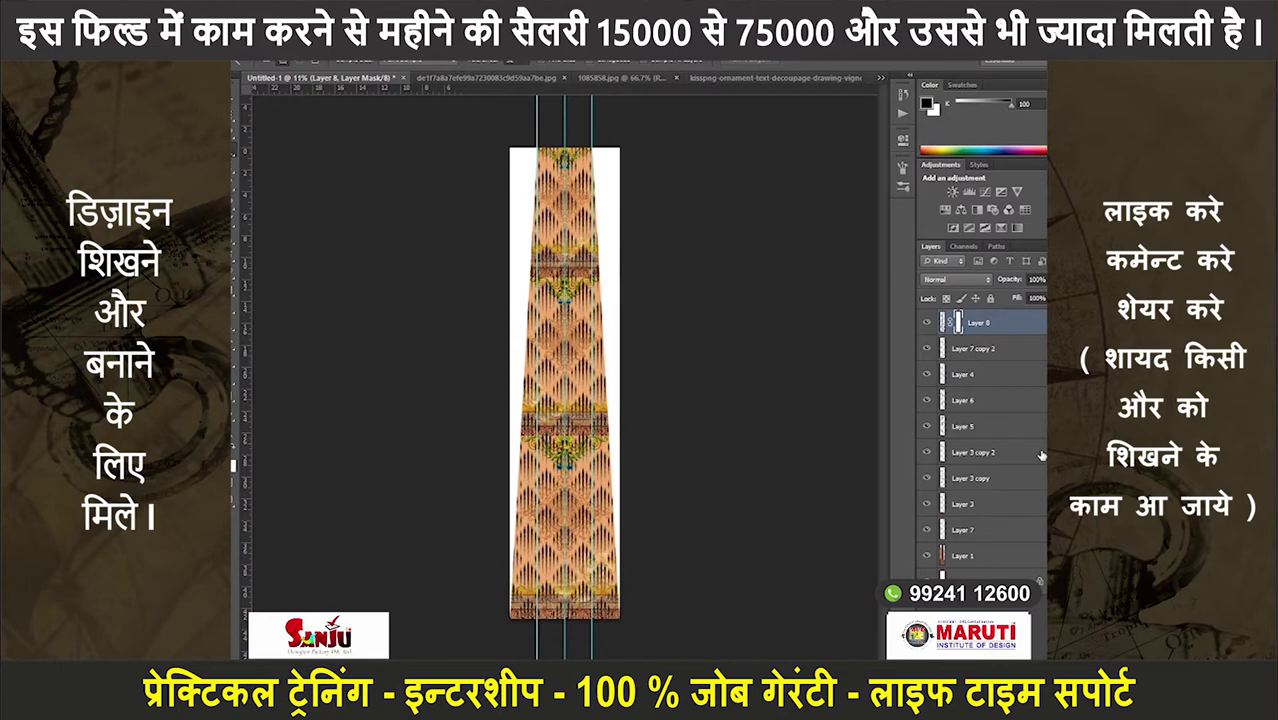
key("ctrl+2")
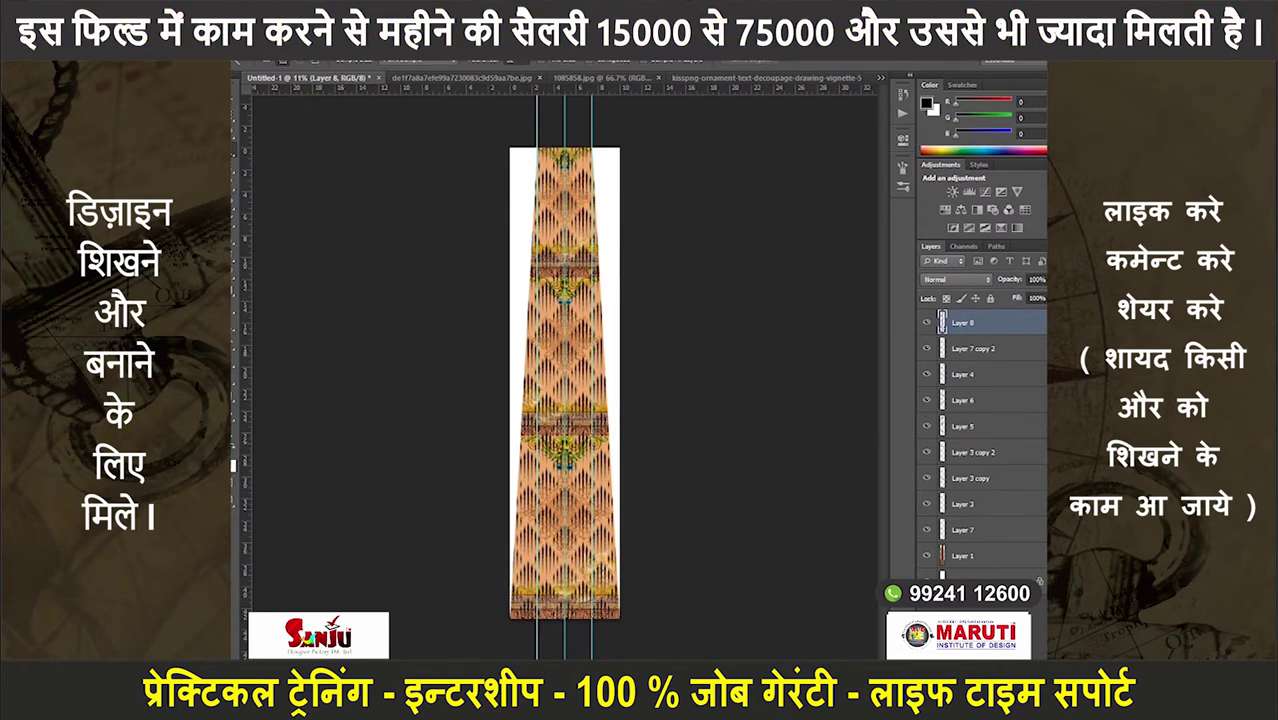
key("x")
left_click(799, 455)
- Fill Layer 8's mask with black to hide the diamond pattern
key("Return")
key("ctrl+i")
scroll(629, 364, "up", 3)
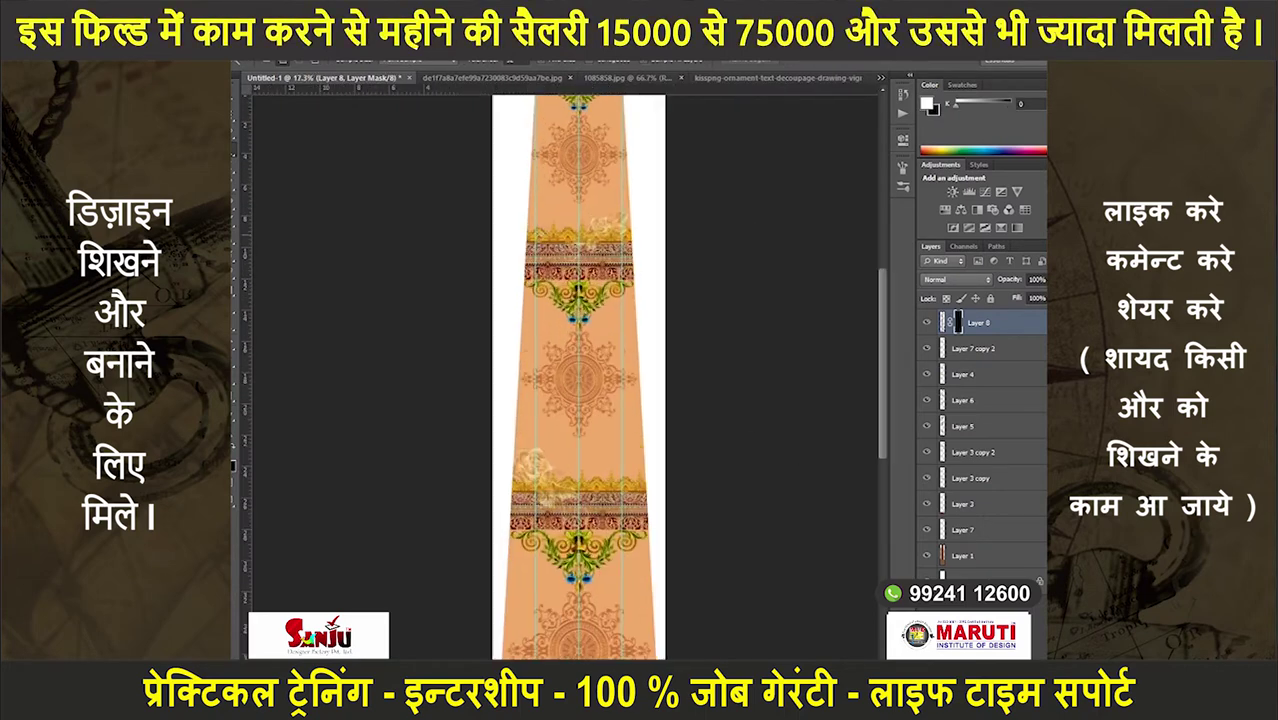
scroll(627, 364, "up", 1)
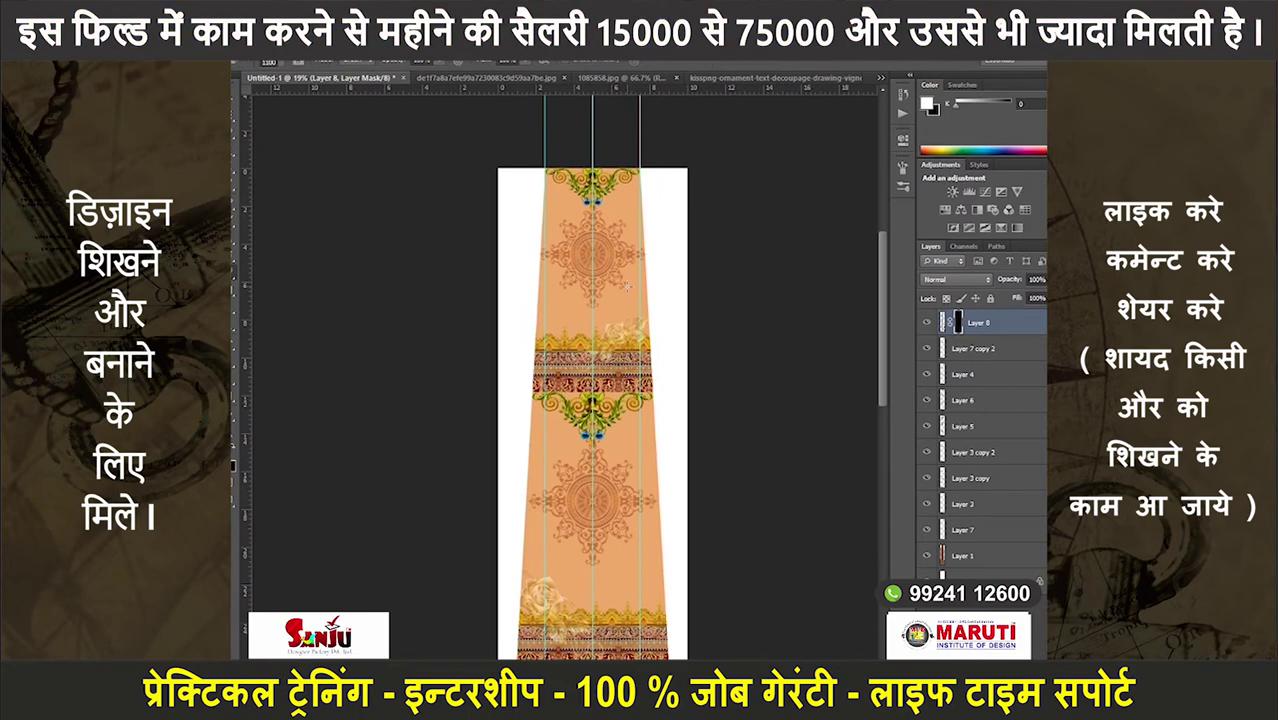
- Paint faint streaks back onto the mask with a smaller brush, undoing a stray stroke
key("b")
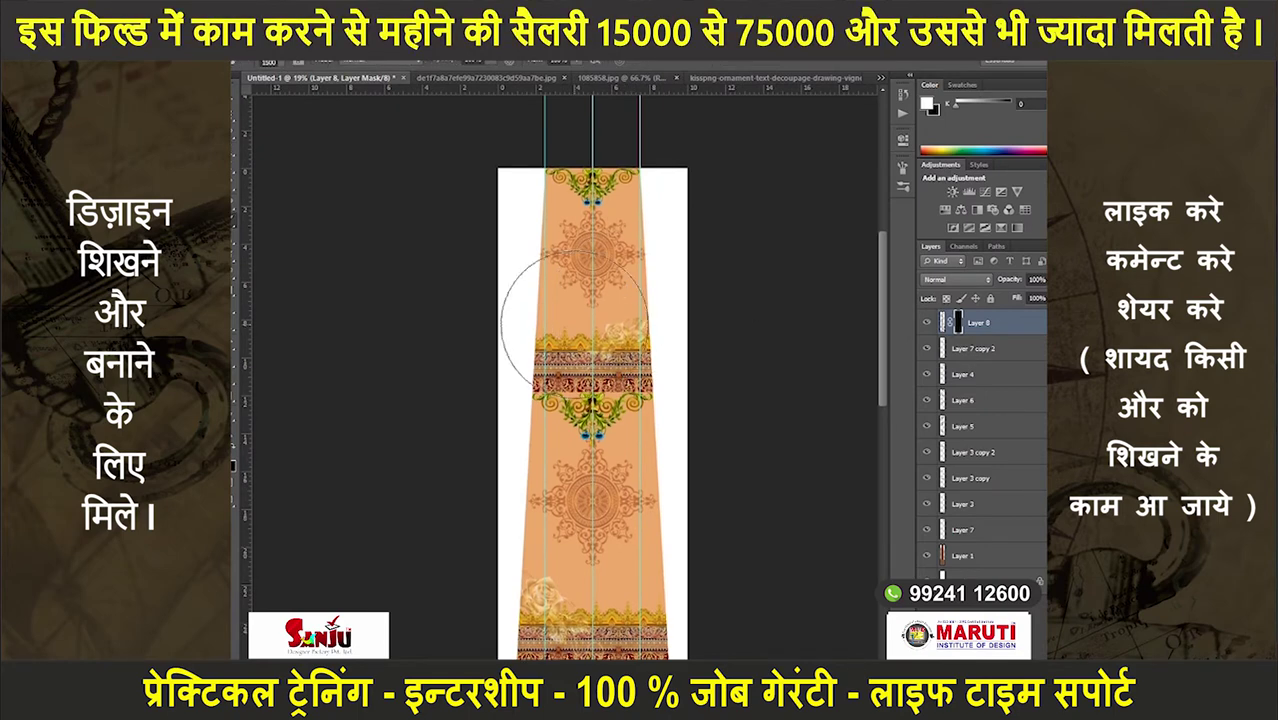
key("bracketleft")
key("bracketleft")
key("bracketleft")
left_click(527, 303)
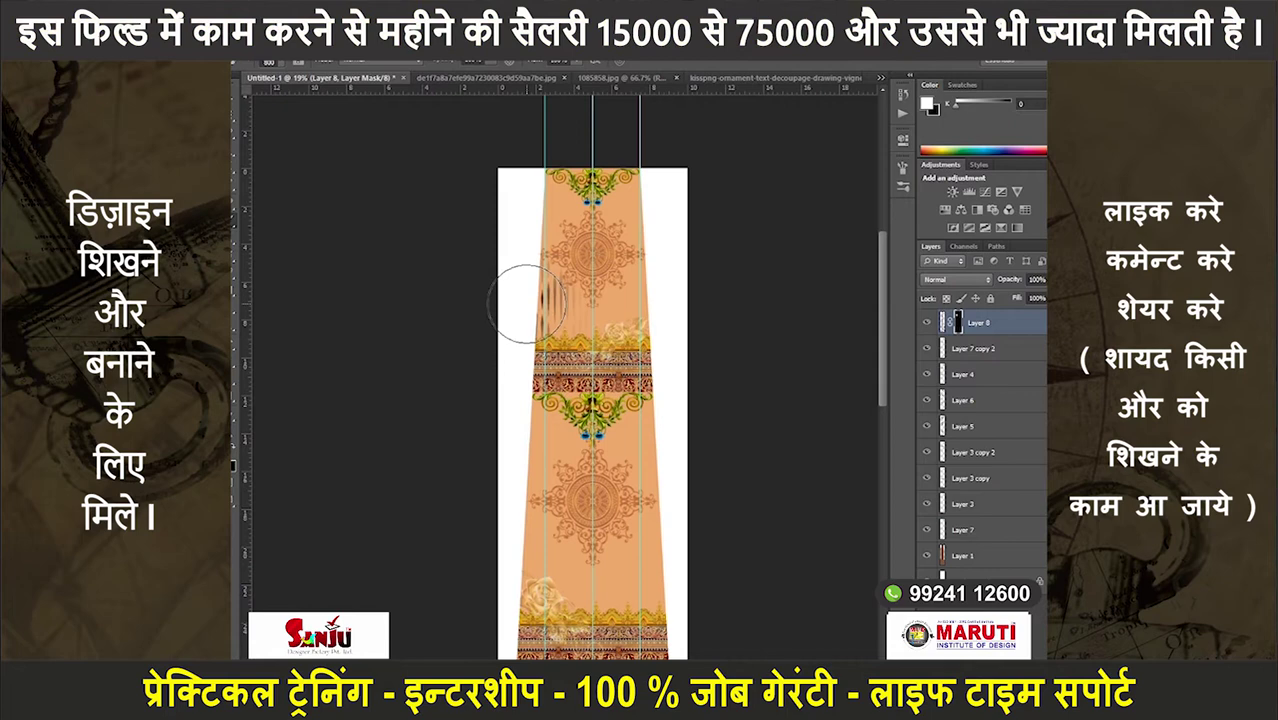
key("ctrl+z")
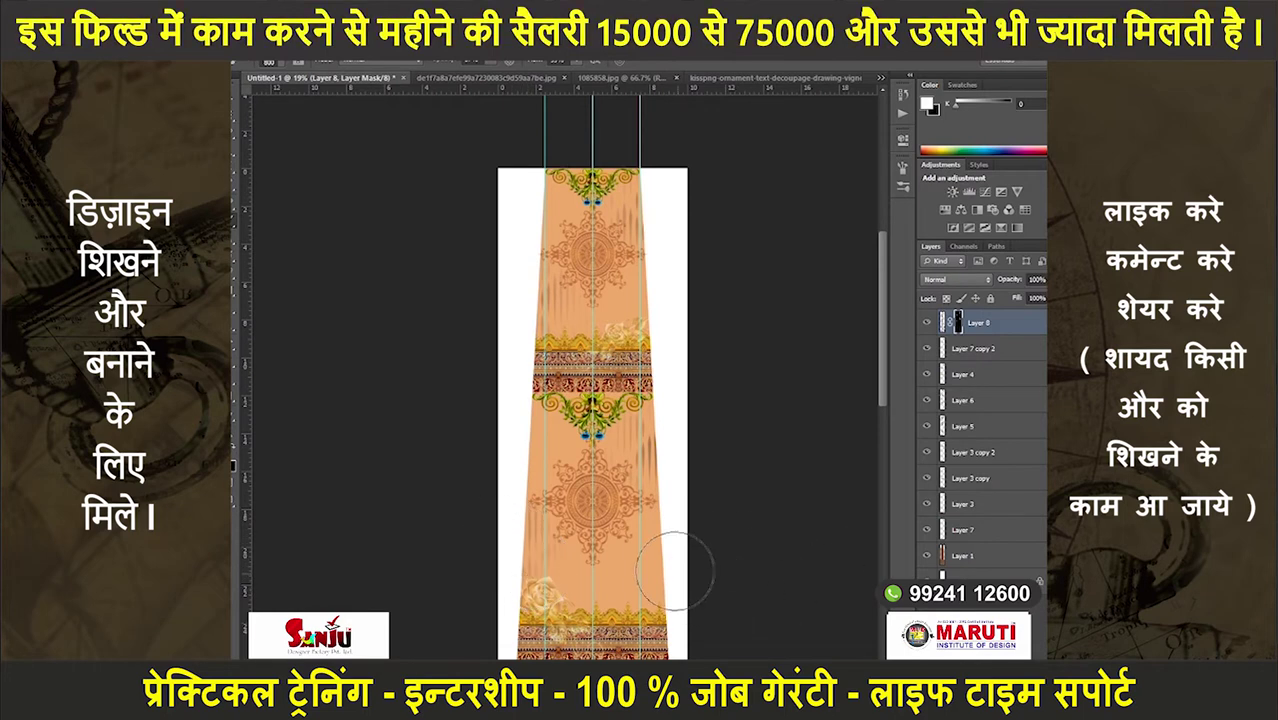
scroll(585, 543, "down", 2)
scroll(694, 364, "down", 3)
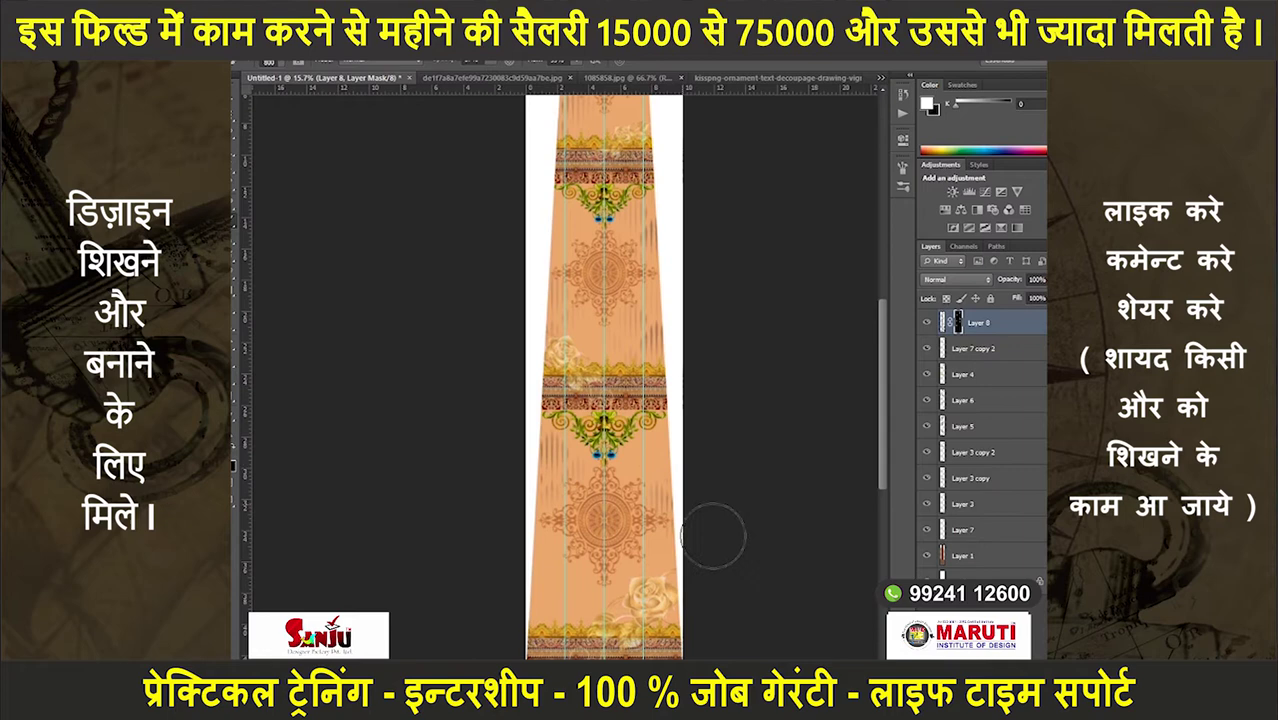
scroll(686, 570, "down", 2)
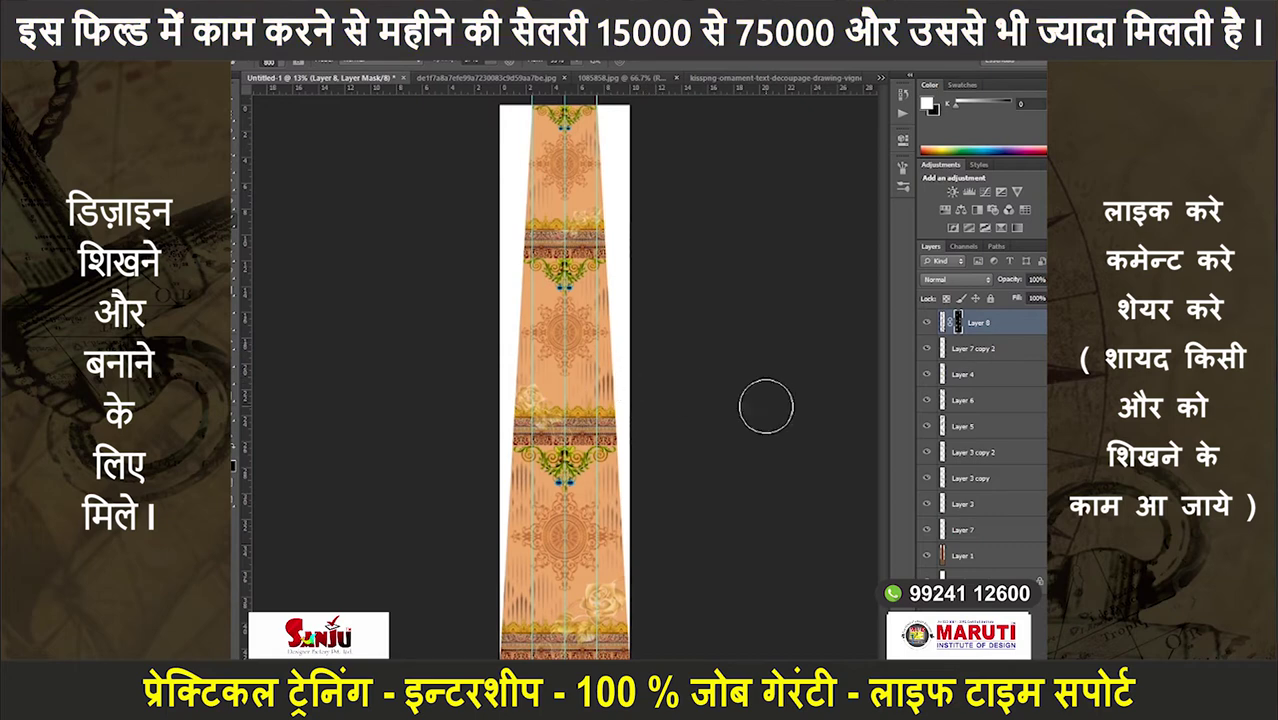
scroll(816, 348, "down", 2)
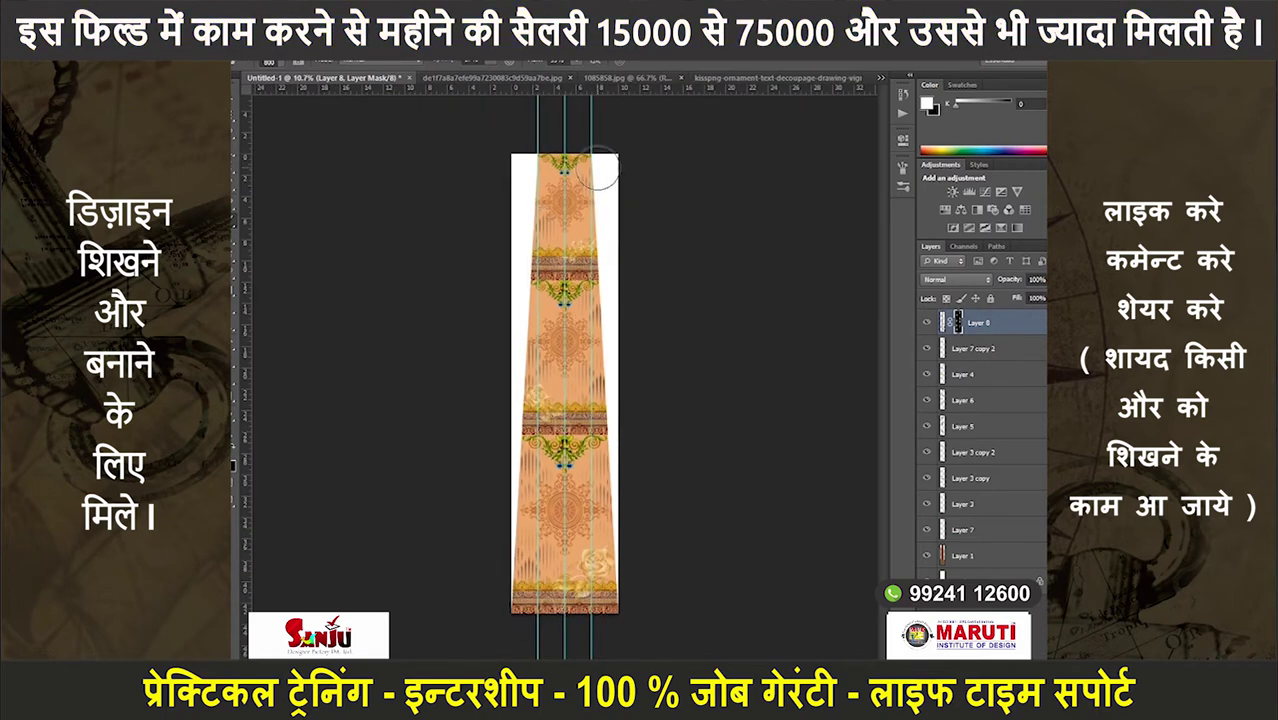
right_click(957, 321)
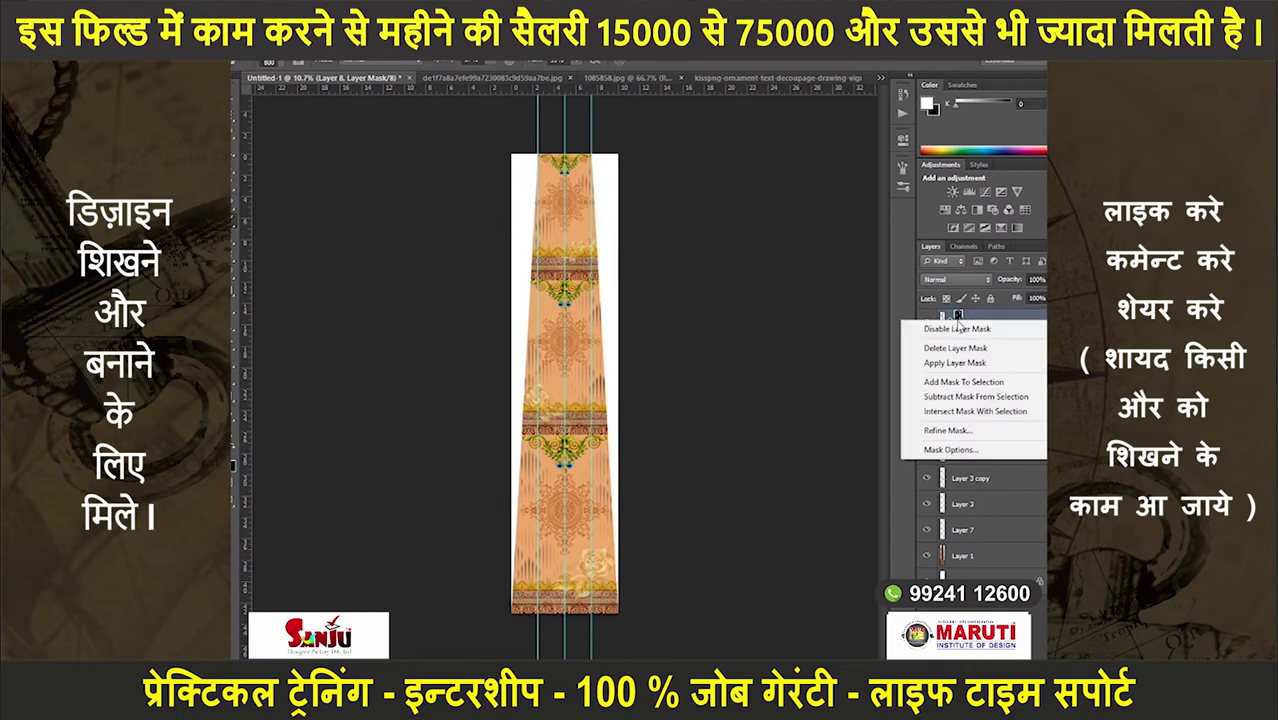
- Apply Layer 8's mask permanently and set the layer to Color Burn, 60% opacity, 63% fill
left_click(957, 348)
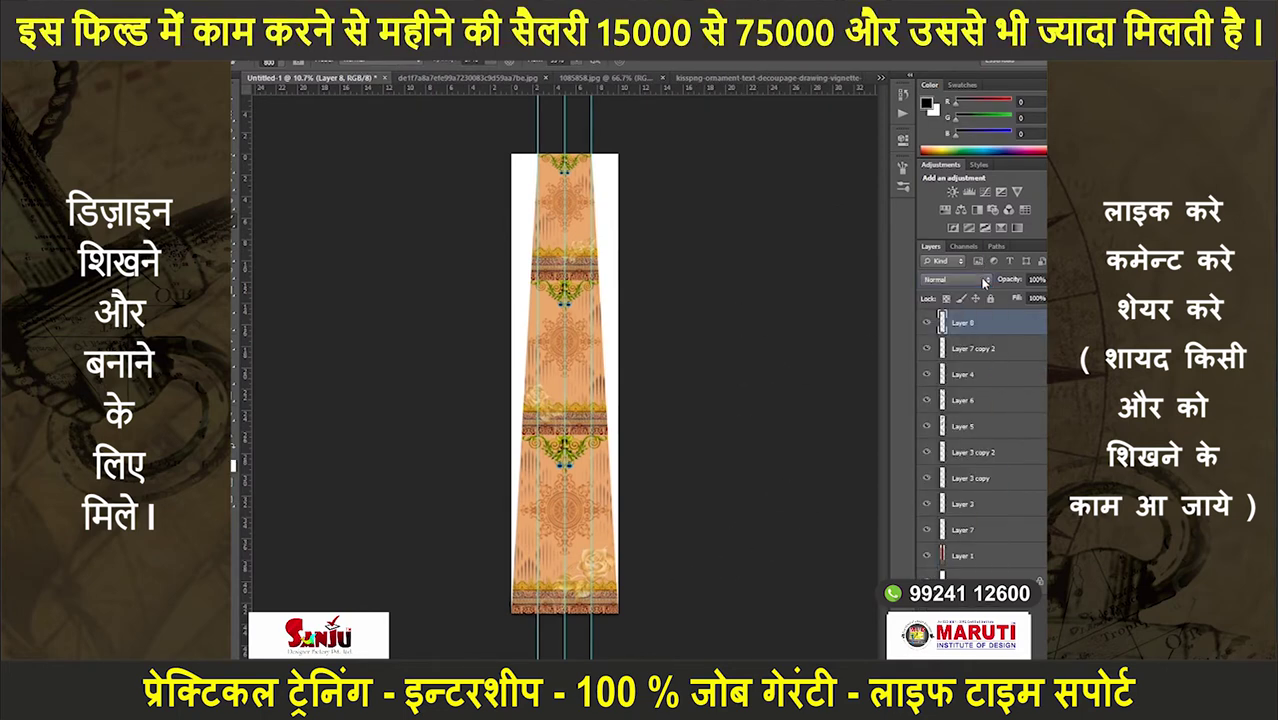
scroll(983, 283, "down", 2)
scroll(983, 283, "down", 1)
left_click_drag(1041, 293, 1036, 305)
left_click_drag(1028, 316, 1012, 316)
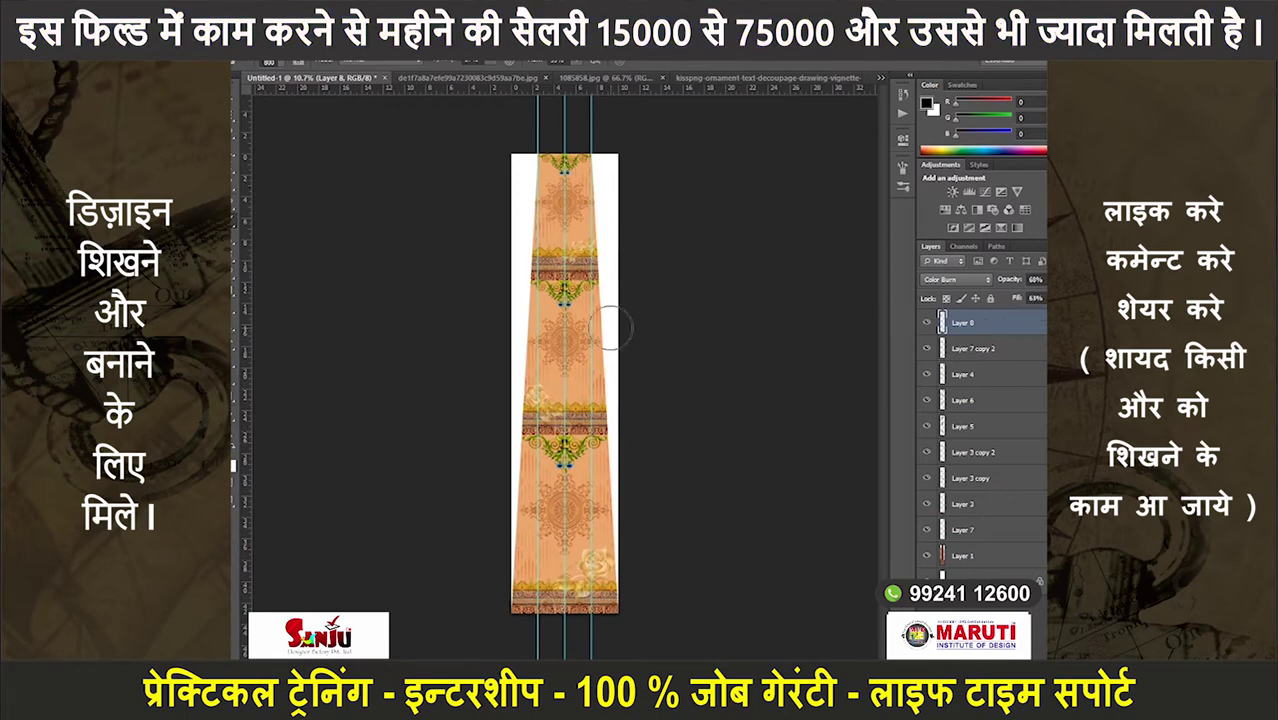
scroll(625, 267, "up", 2)
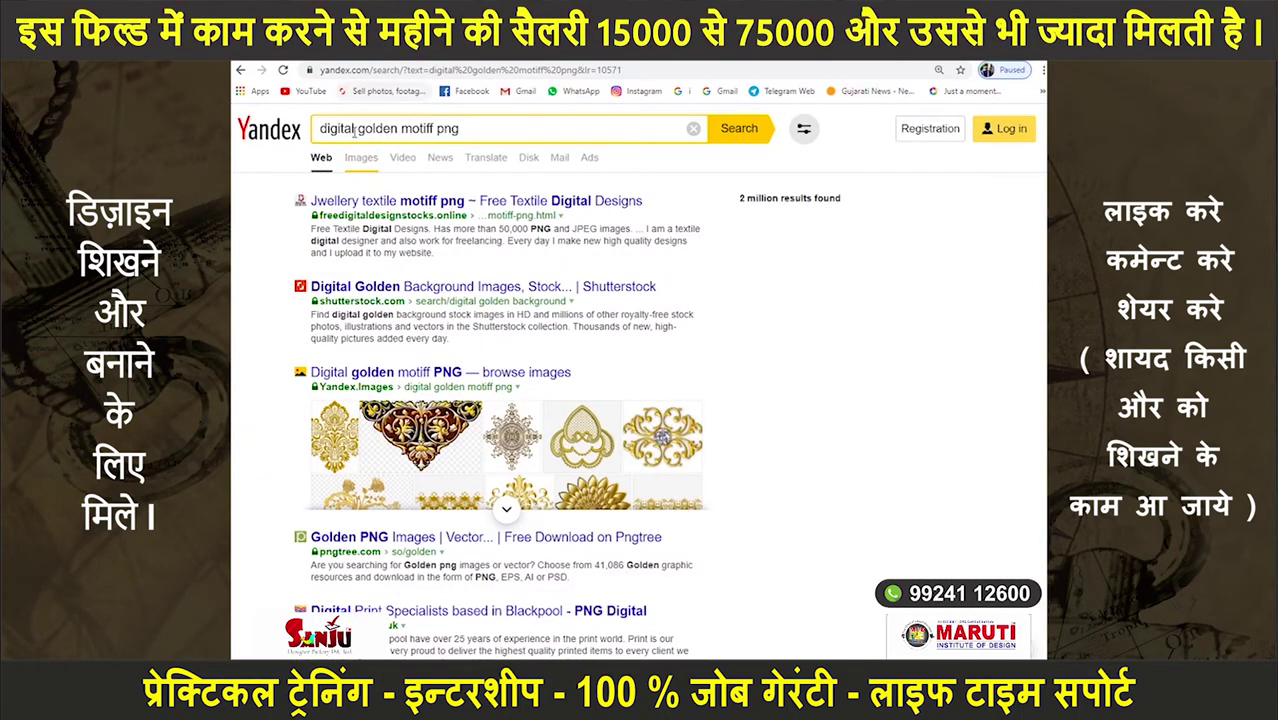
- Select the 'golden motiff png' search text, fit the design on screen, and activate Layer 1
left_click_drag(463, 128, 357, 128)
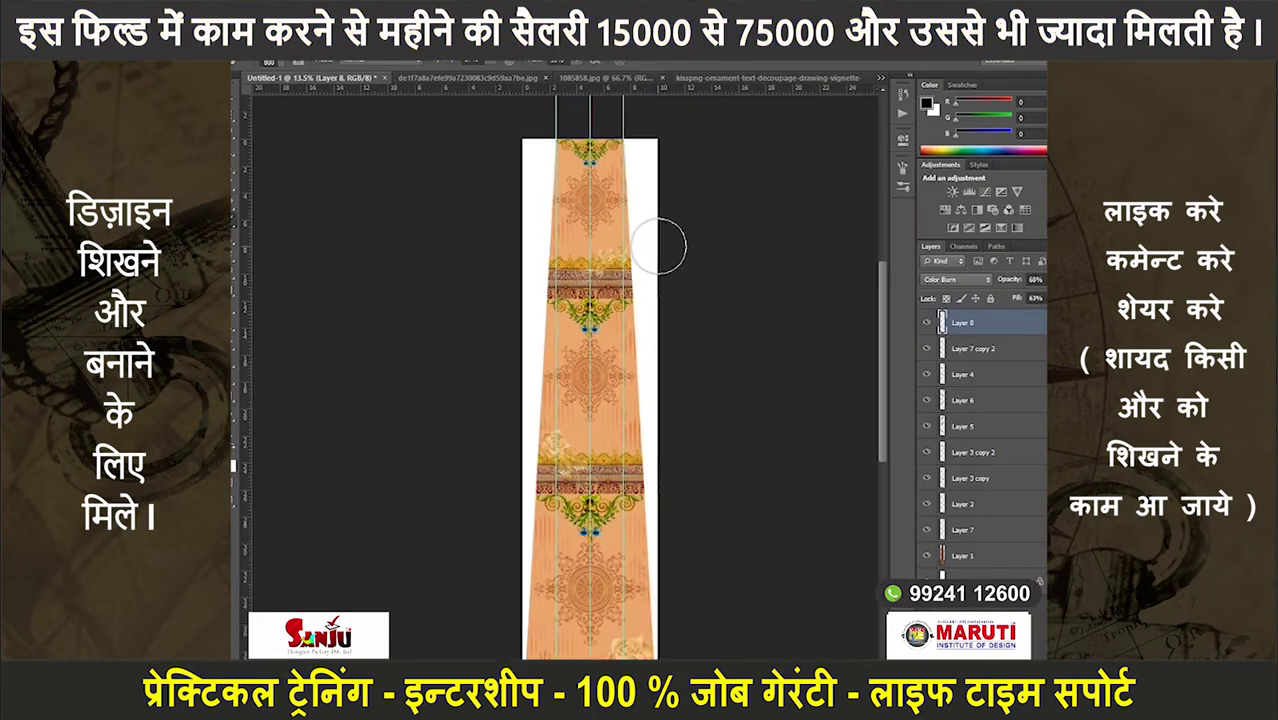
key("ctrl+0")
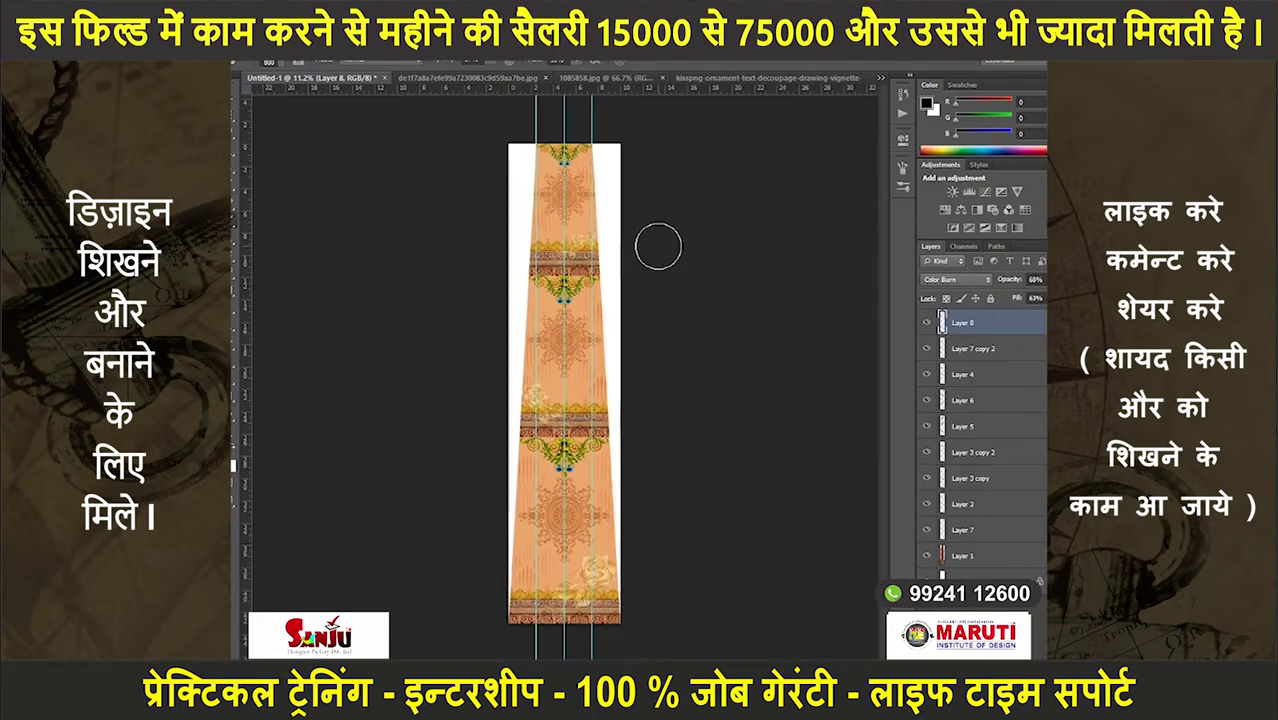
left_click(958, 555)
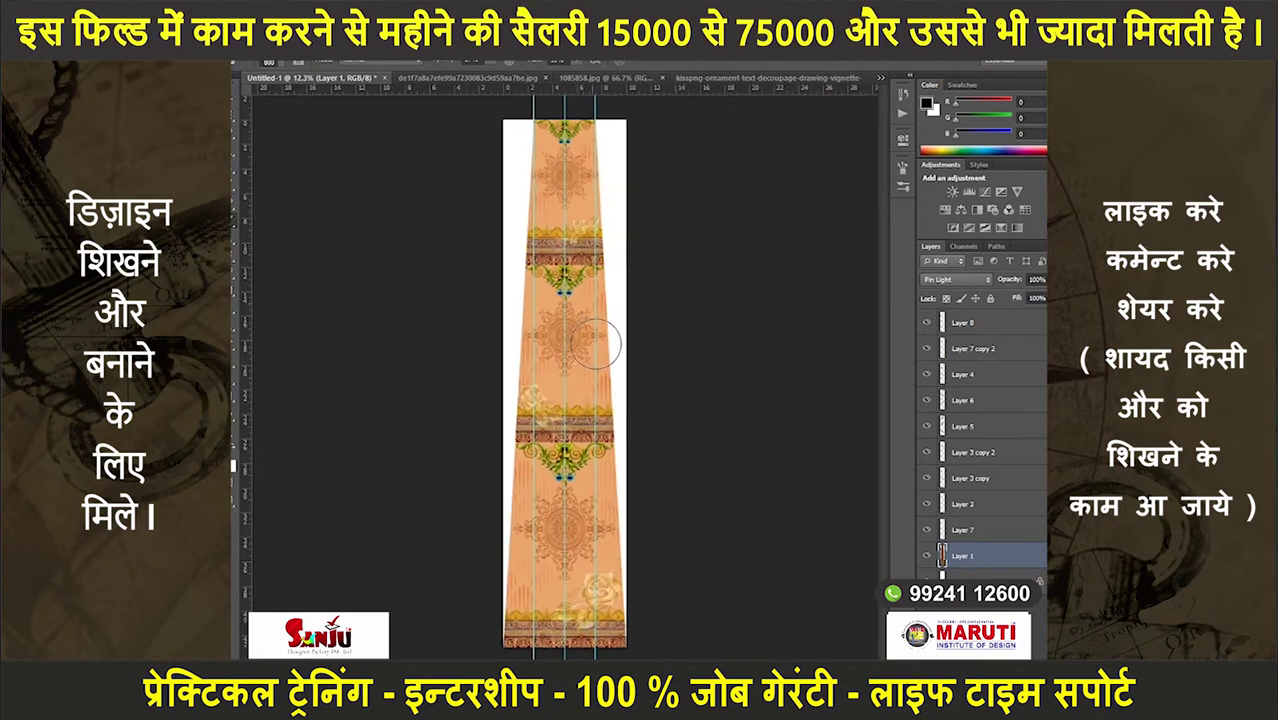
- Toggle the Layer 7 copy 2 rose layer off and on to compare, then select it
scroll(607, 335, "up", 3)
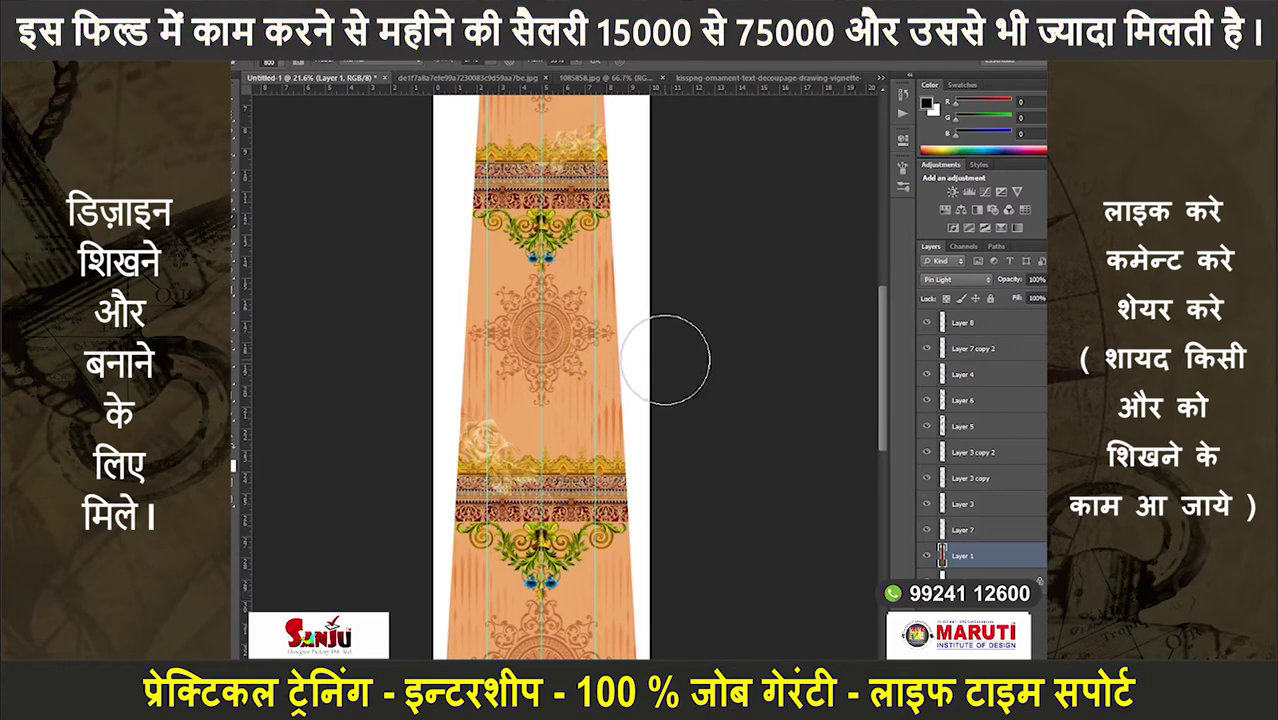
scroll(670, 355, "down", 1)
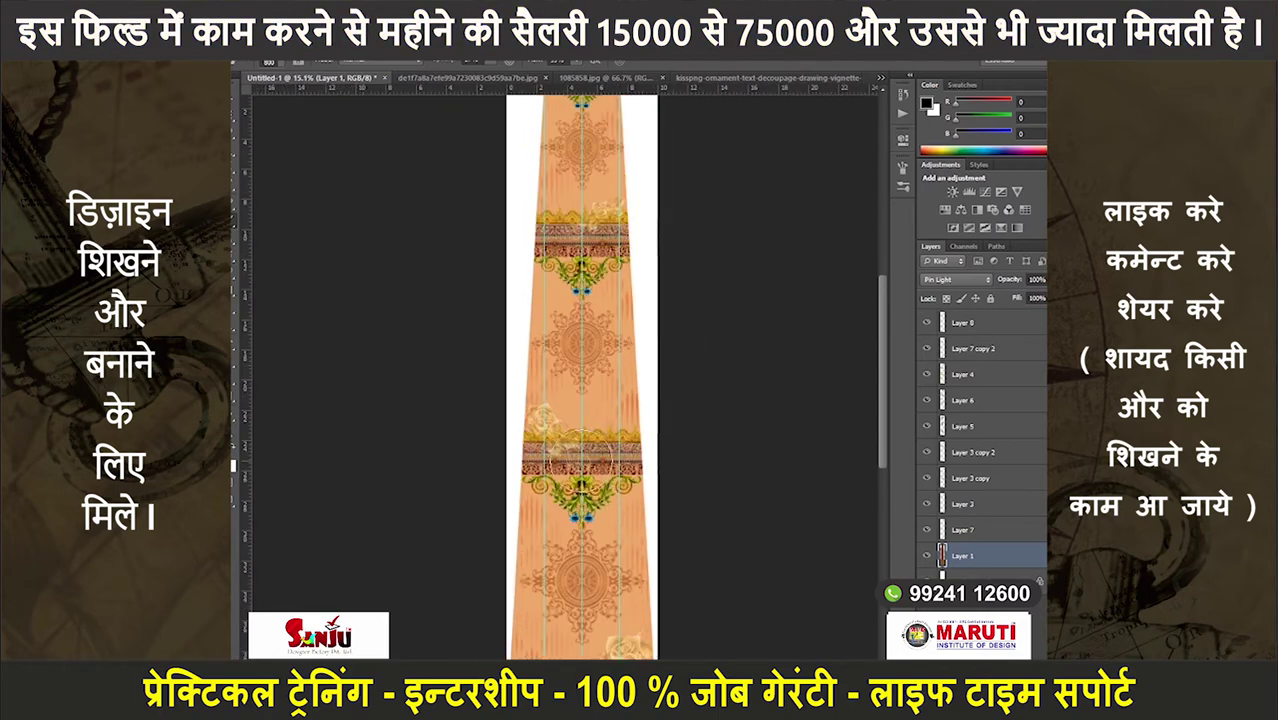
scroll(580, 455, "up", 1)
scroll(578, 448, "up", 2)
scroll(575, 440, "up", 2)
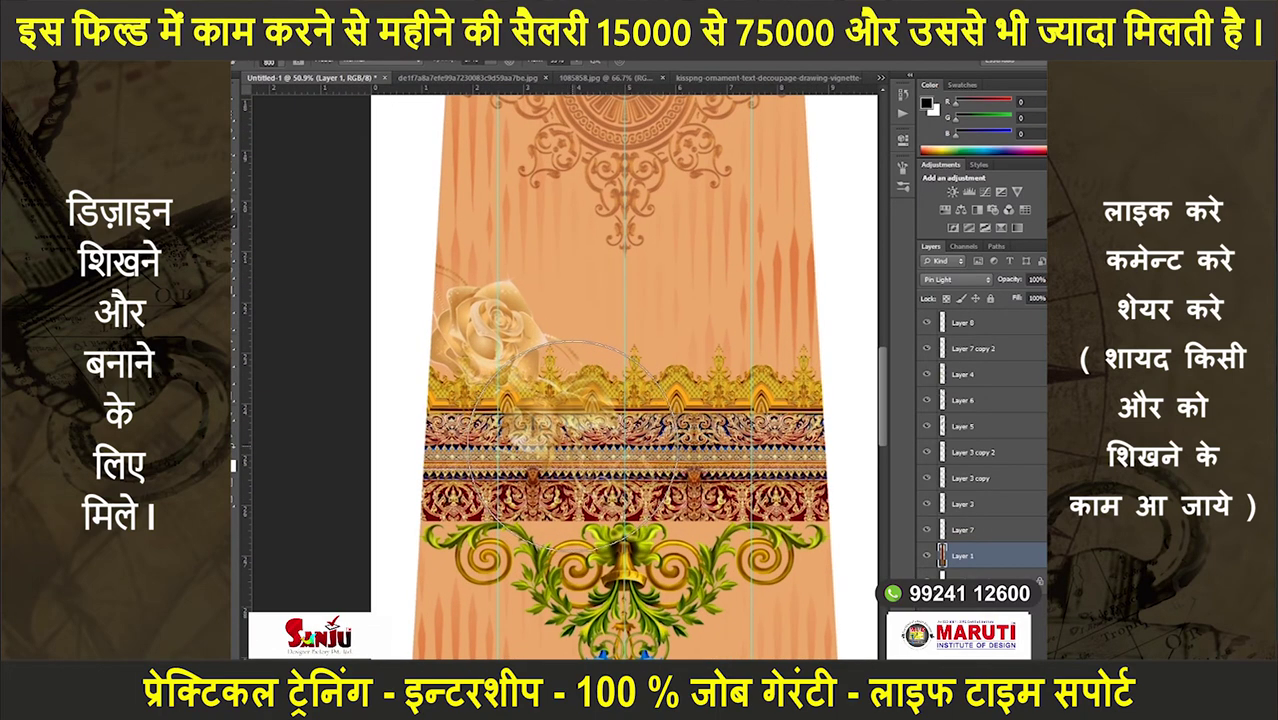
scroll(590, 418, "down", 1)
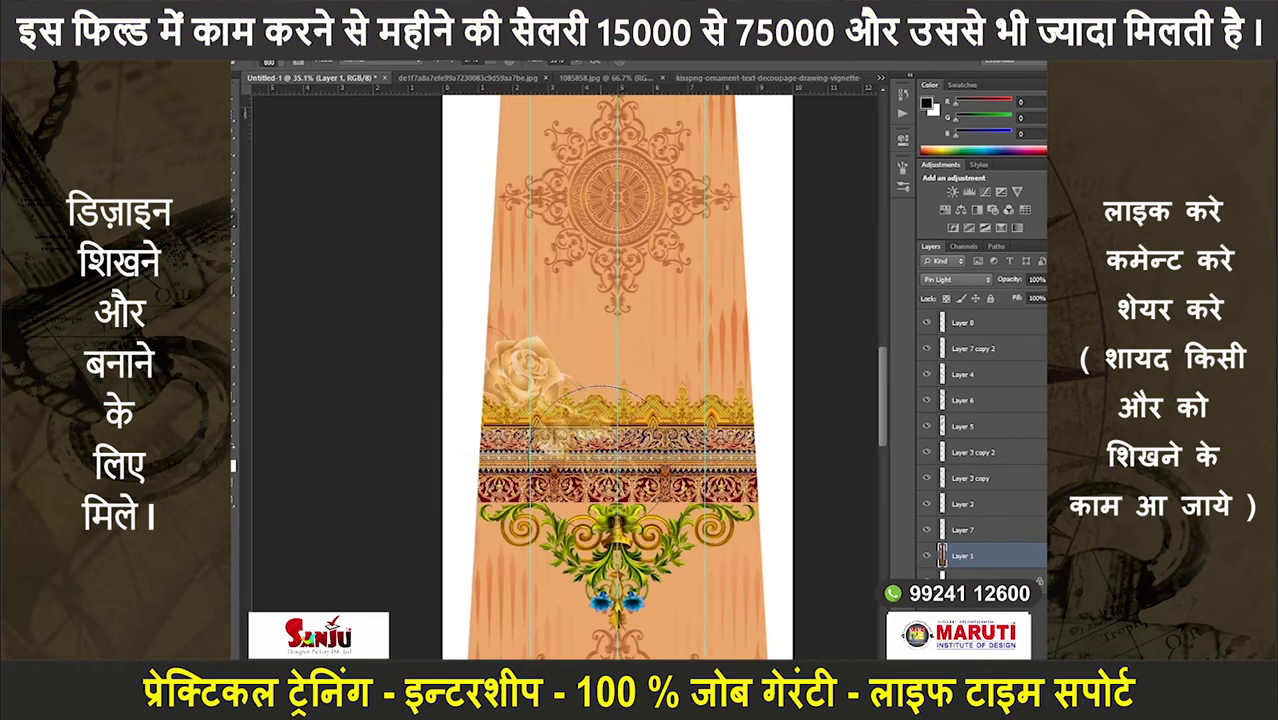
scroll(599, 386, "down", 3)
left_click(927, 348)
left_click(970, 348)
- Raise Layer 7 copy 2's opacity to 100% and zoom in slightly on the design
left_click(1043, 279)
left_click_drag(1023, 296, 1045, 296)
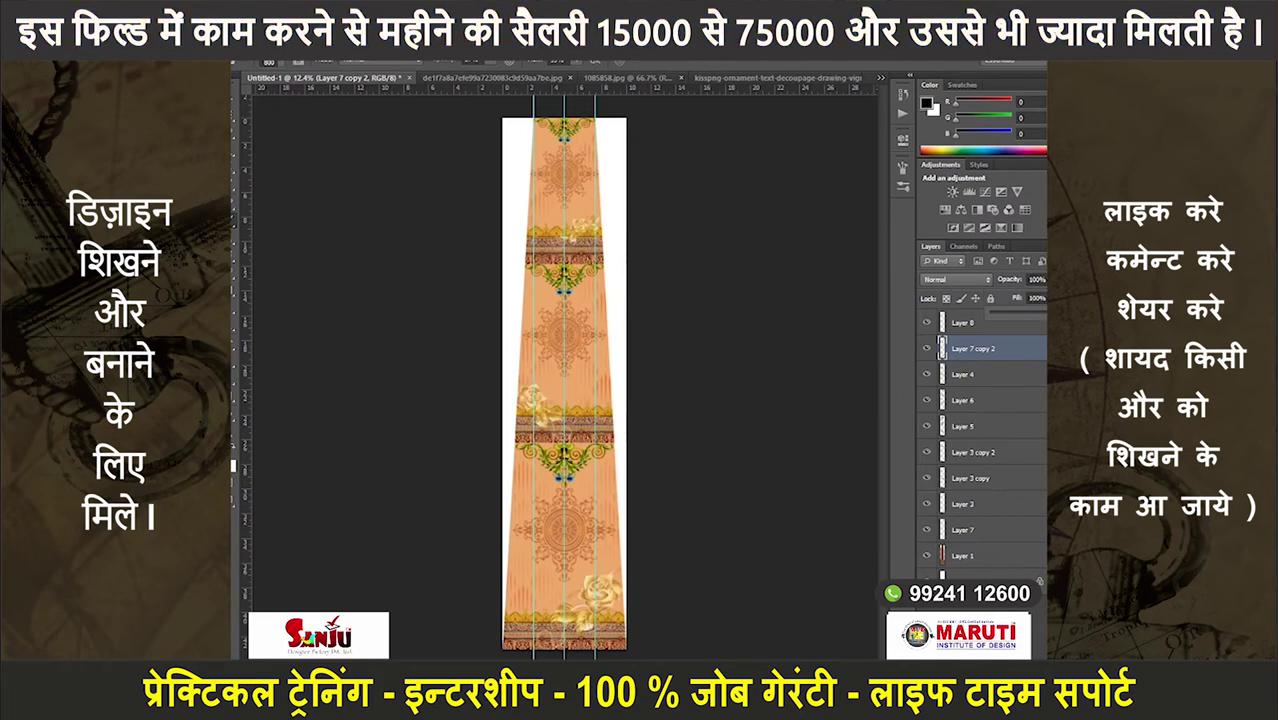
key("ctrl+plus")
scroll(655, 298, "down", 1)
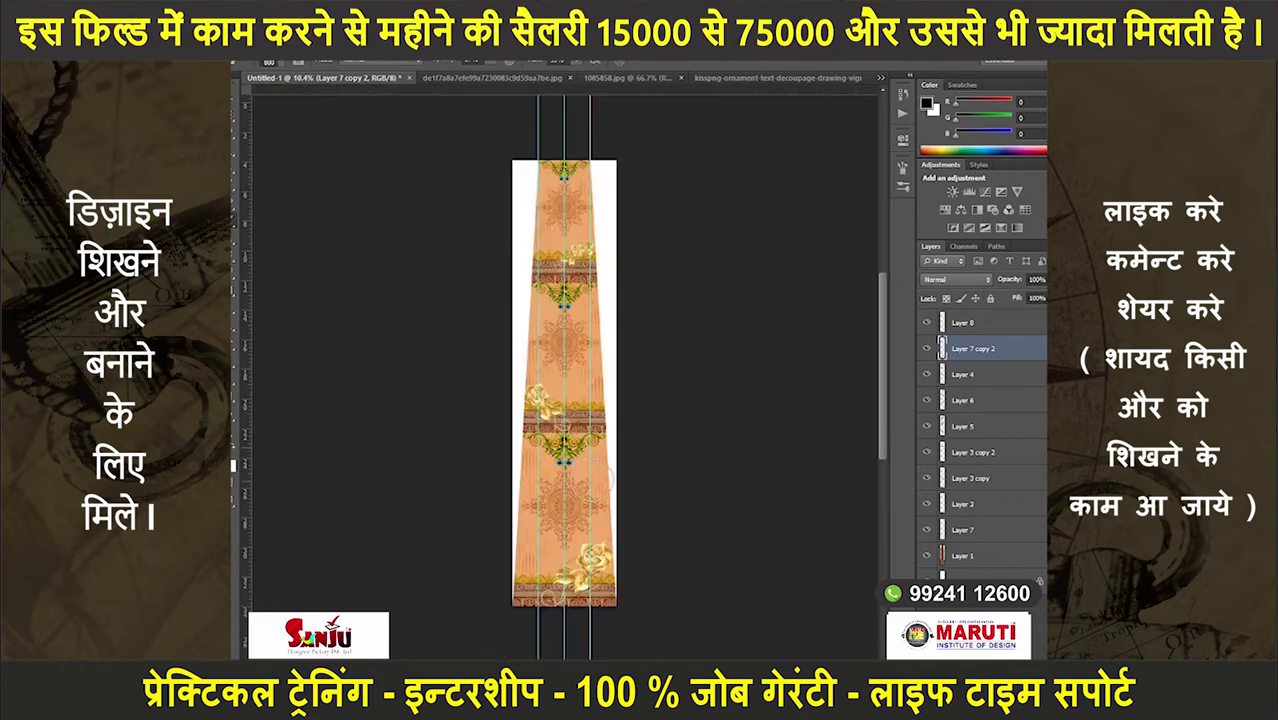
scroll(585, 570, "up", 2)
scroll(584, 571, "up", 1)
scroll(565, 540, "up", 1)
scroll(545, 510, "up", 1)
scroll(520, 475, "up", 1)
scroll(520, 478, "up", 1)
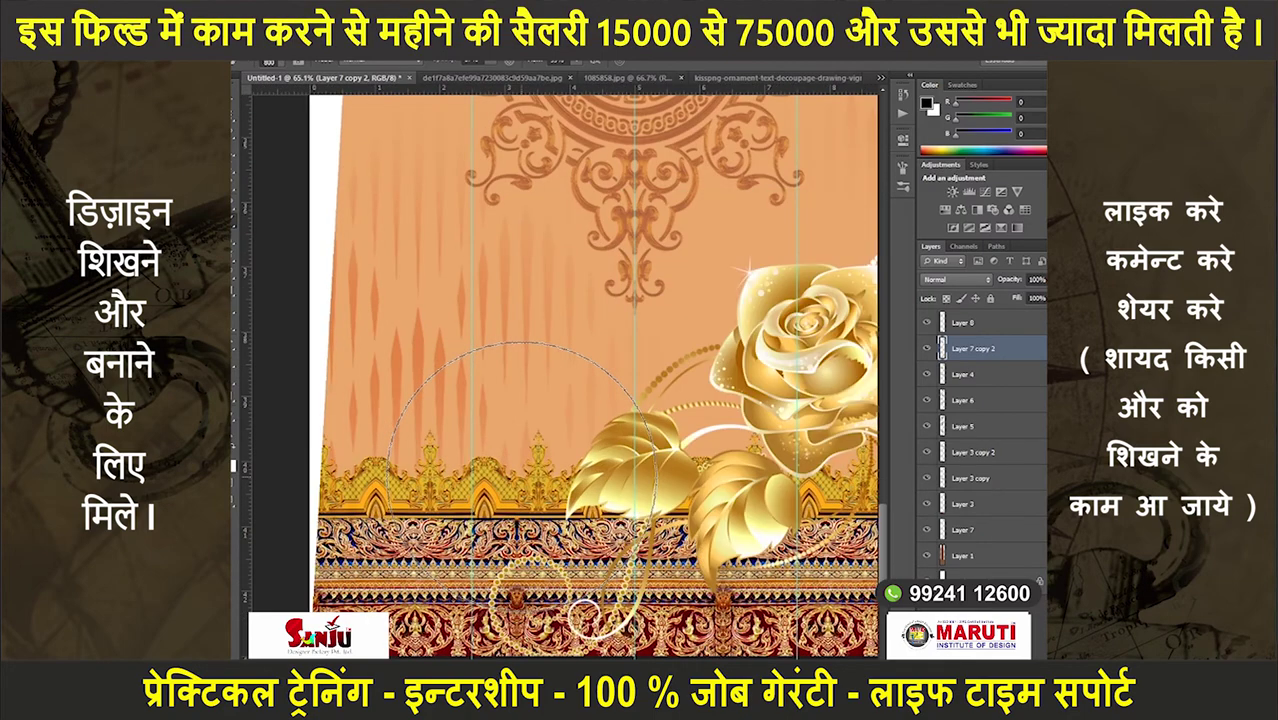
scroll(522, 465, "down", 2)
scroll(524, 445, "down", 1)
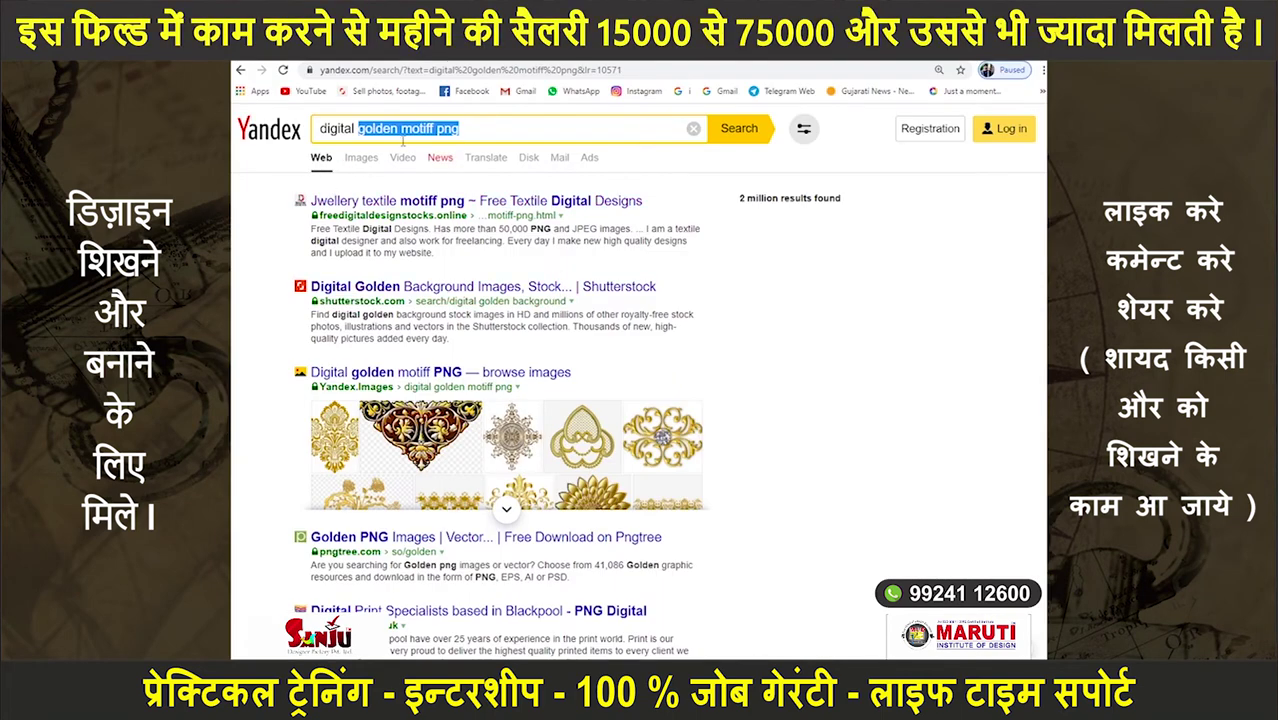
- Search Yandex Images for 'digital mughal flowers'
left_click(245, 73)
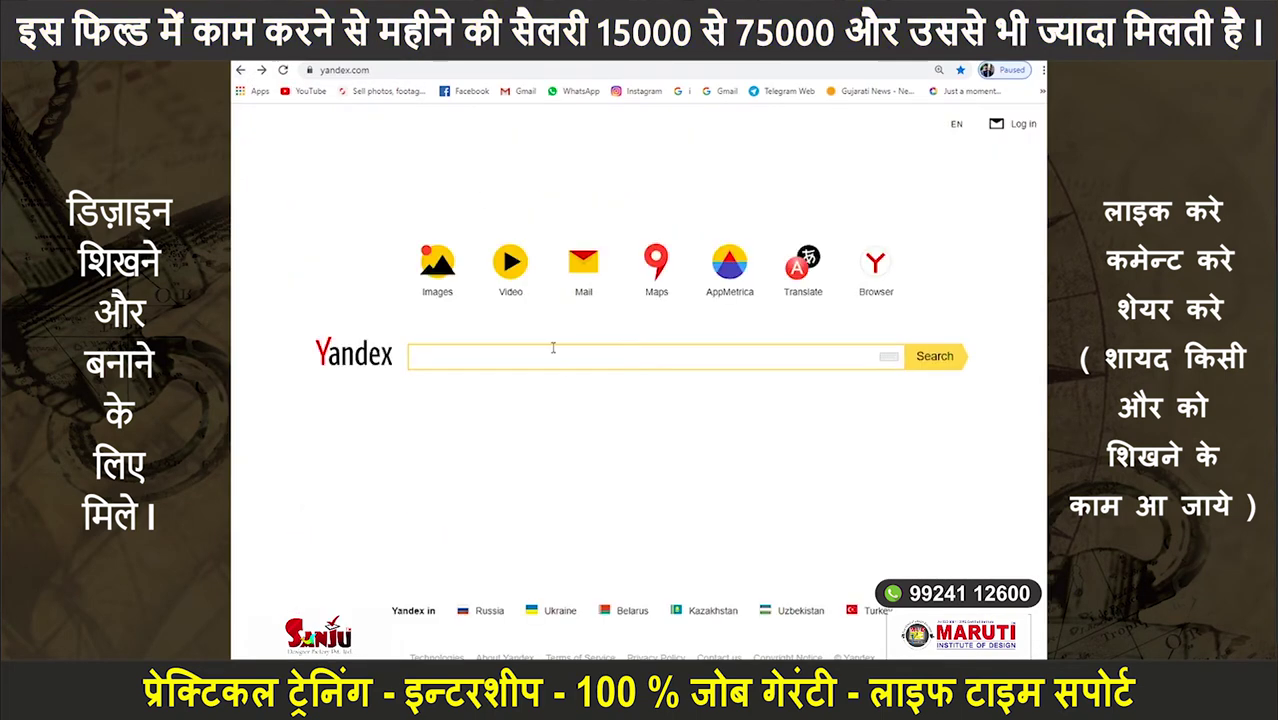
type("digtal ")
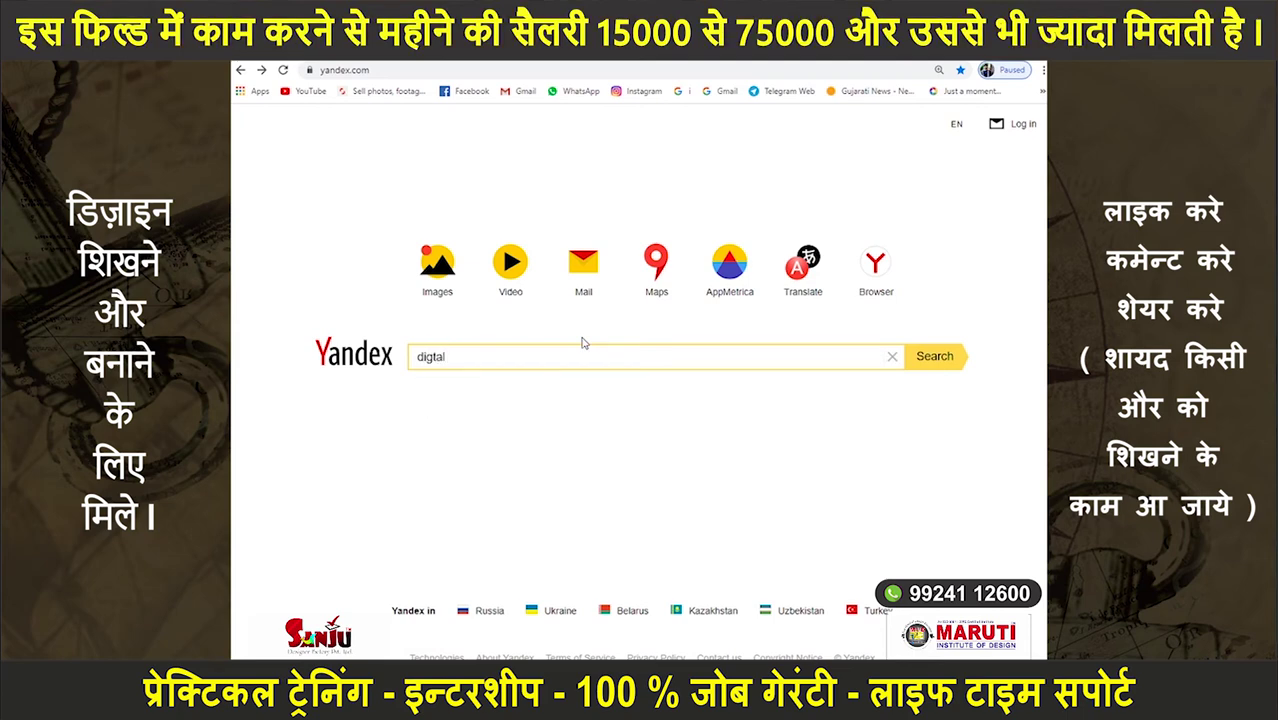
type("mugha")
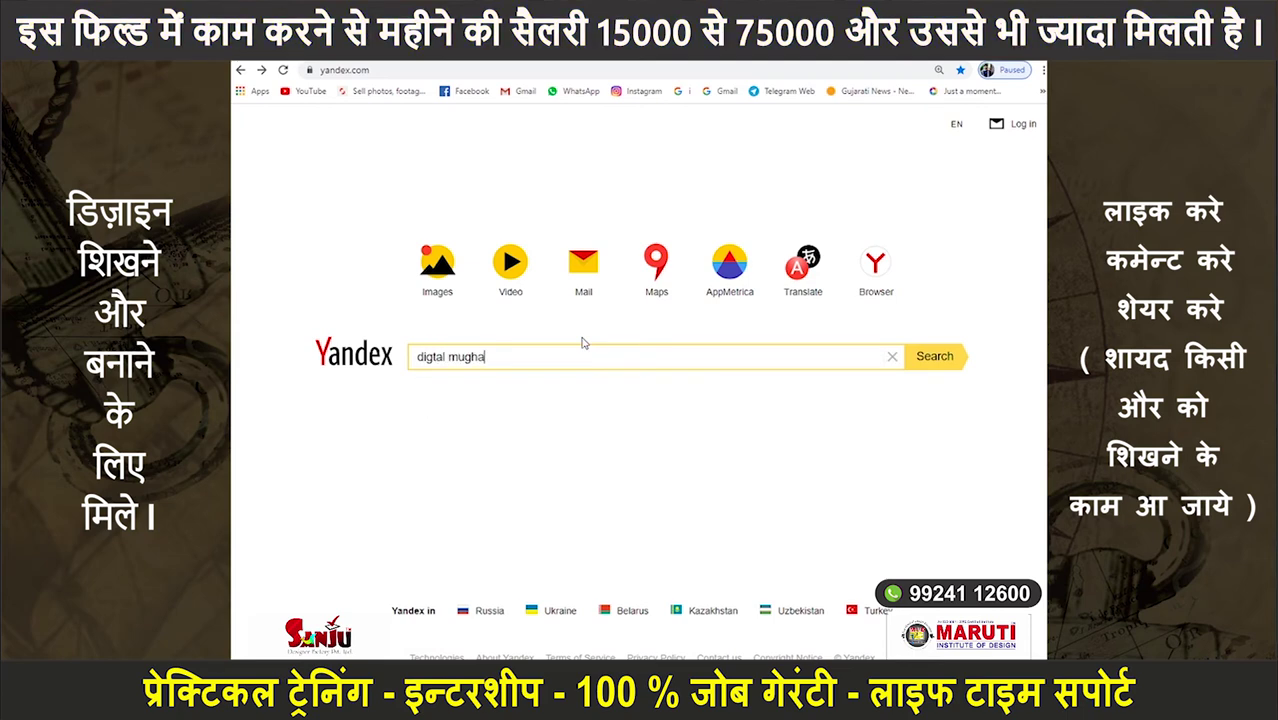
type("l")
type(" f")
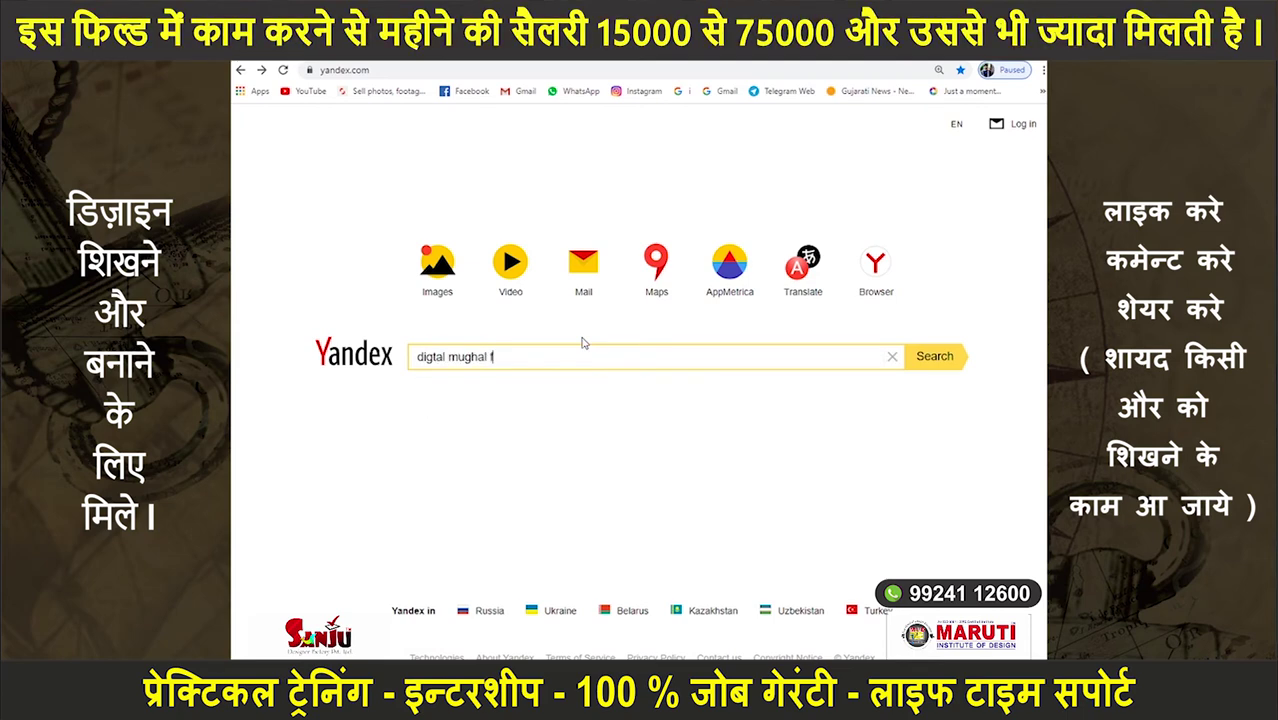
type("lowers")
key("Return")
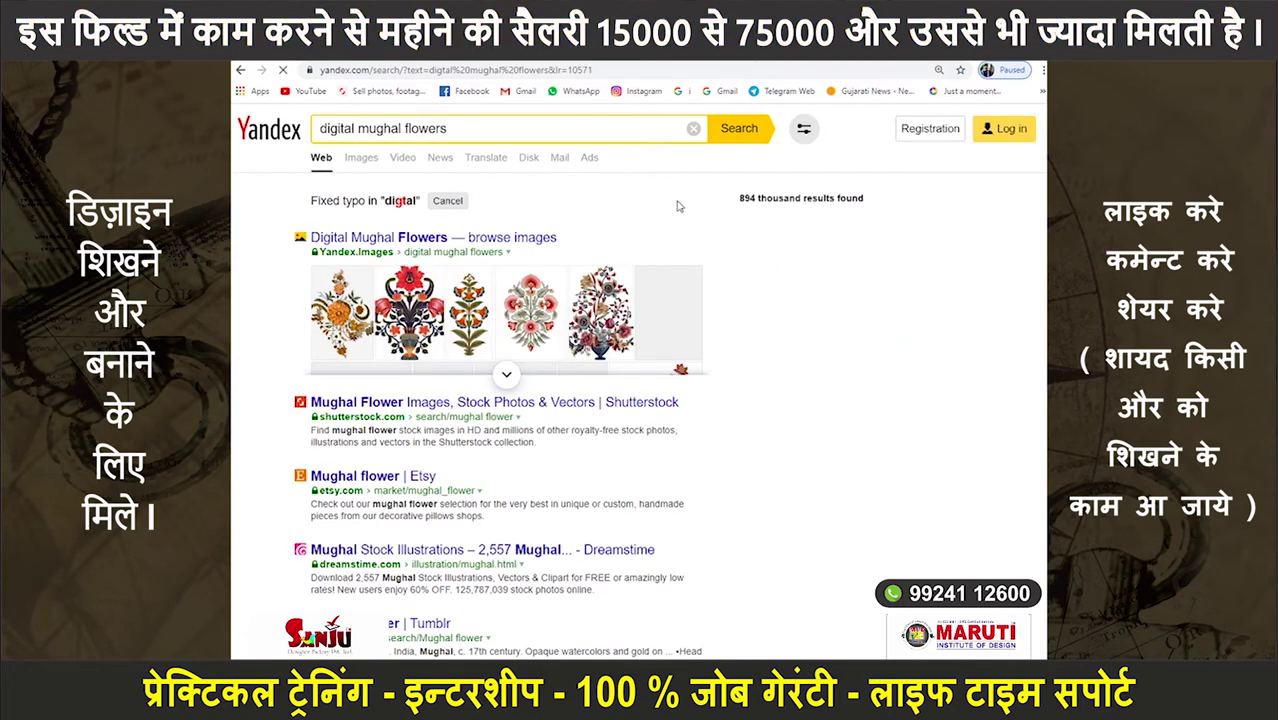
left_click(359, 158)
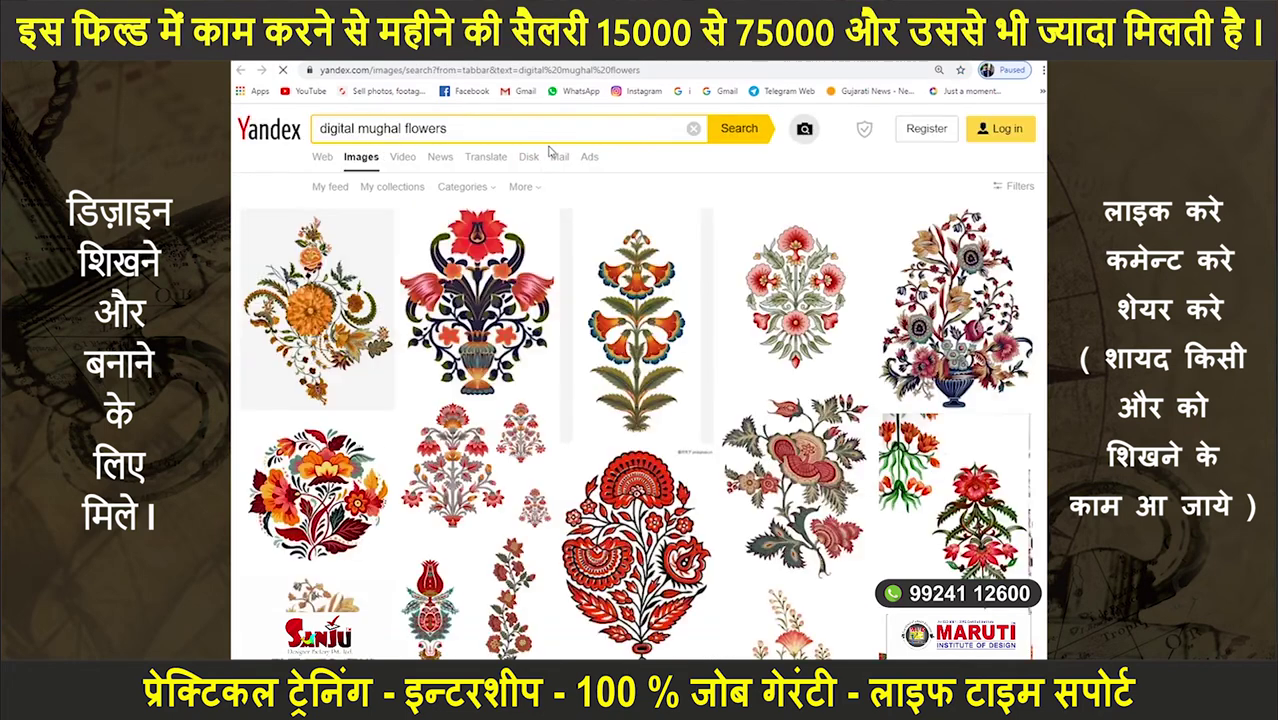
- Open the red tulip motif with the floral vine at full size and copy the image
mouse_move(636, 330)
scroll(669, 323, "down", 1)
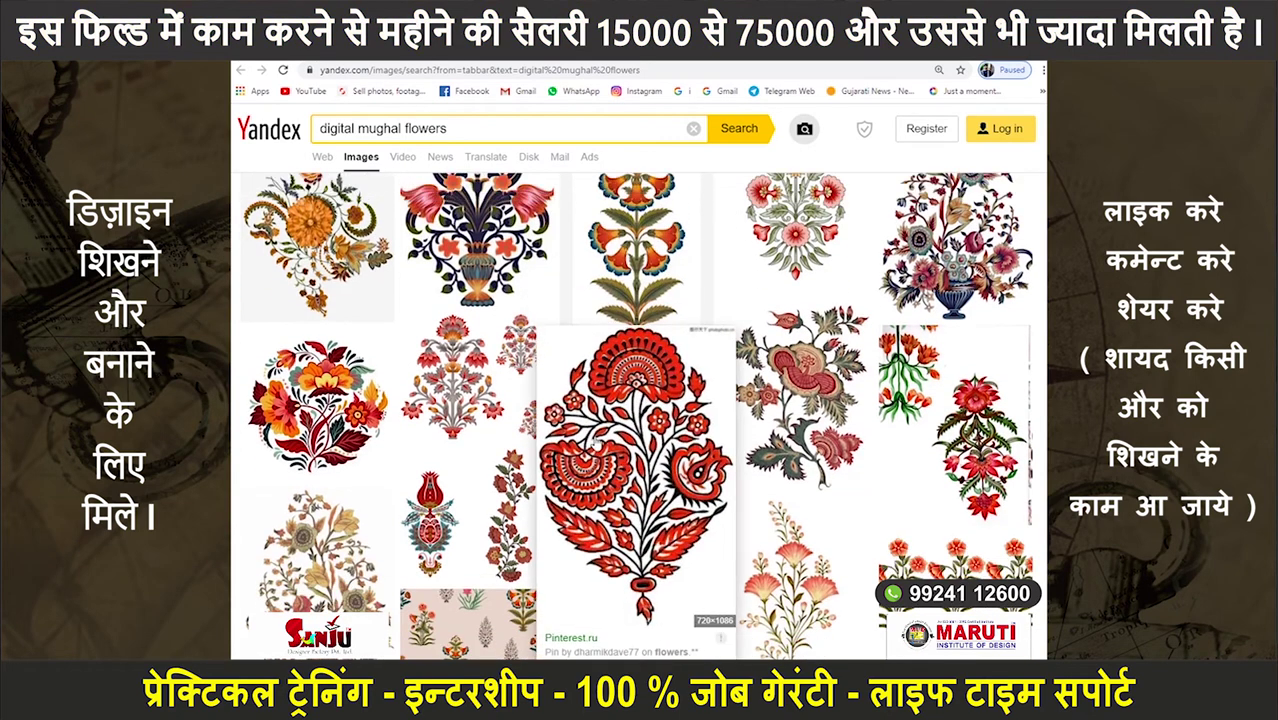
left_click(445, 520)
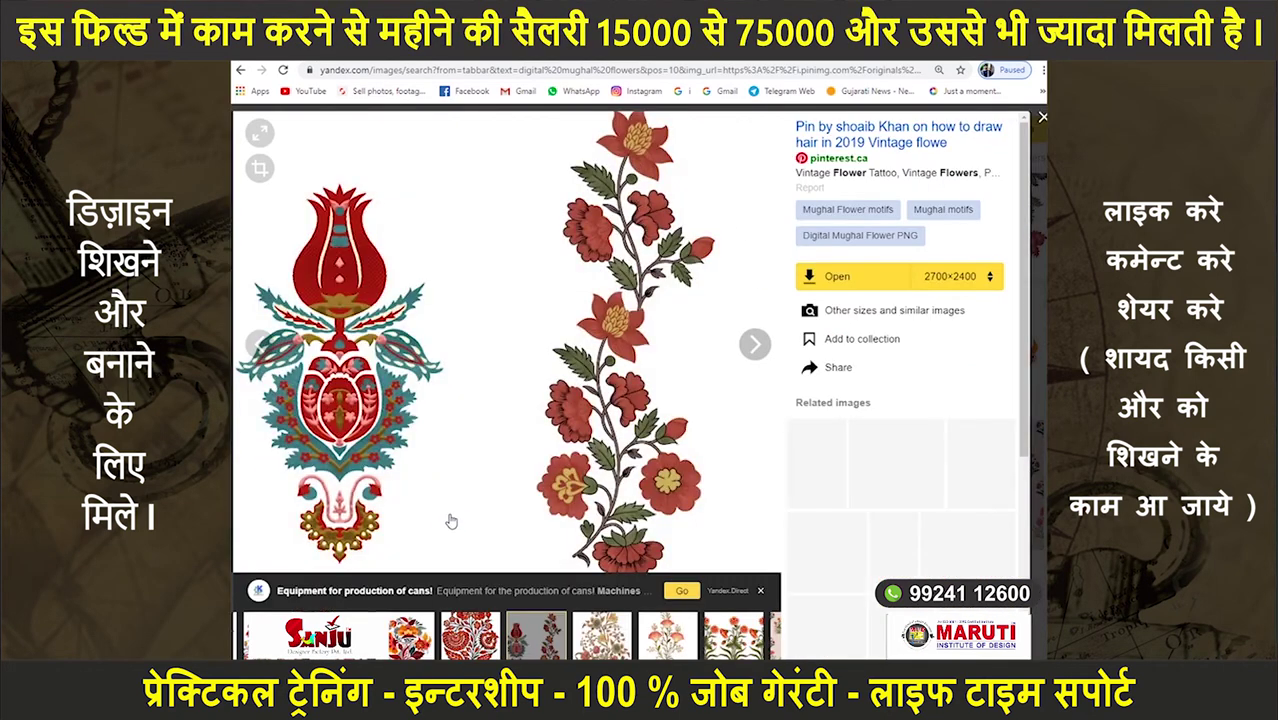
right_click(500, 478)
right_click(548, 405)
left_click(548, 433)
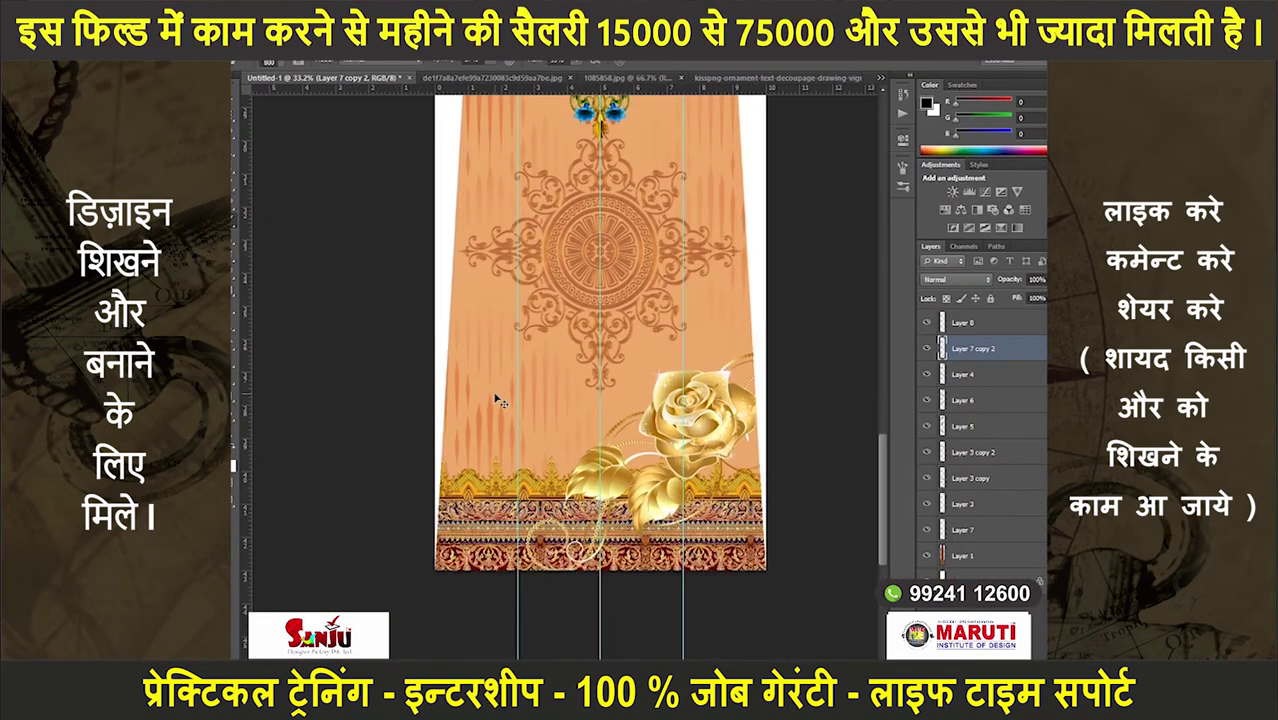
- Shrink the pasted motif image to about a third of its size
scroll(579, 371, "down", 2)
scroll(582, 345, "down", 2)
key("ctrl+t")
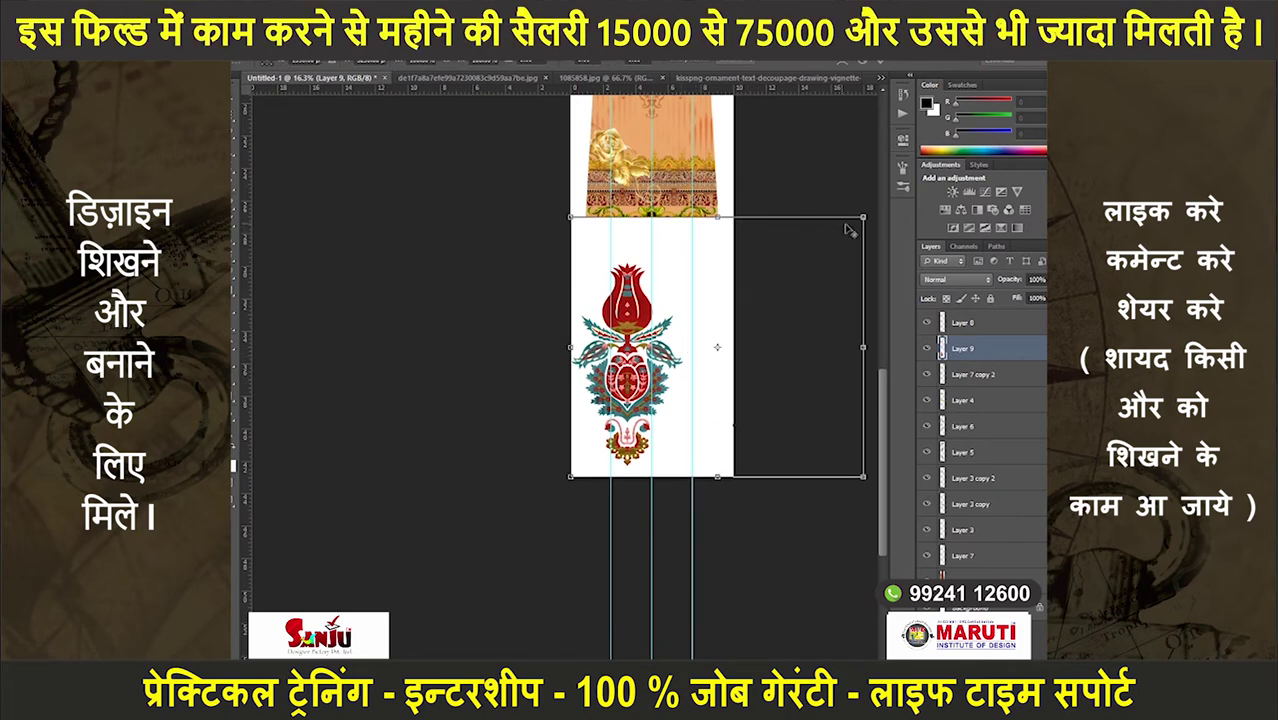
mouse_move(863, 216)
left_mouse_down()
mouse_move(772, 297)
mouse_move(684, 316)
left_mouse_up()
key("Return")
- Delete the motif's white background and the floral vine on the right
scroll(670, 346, "up", 3)
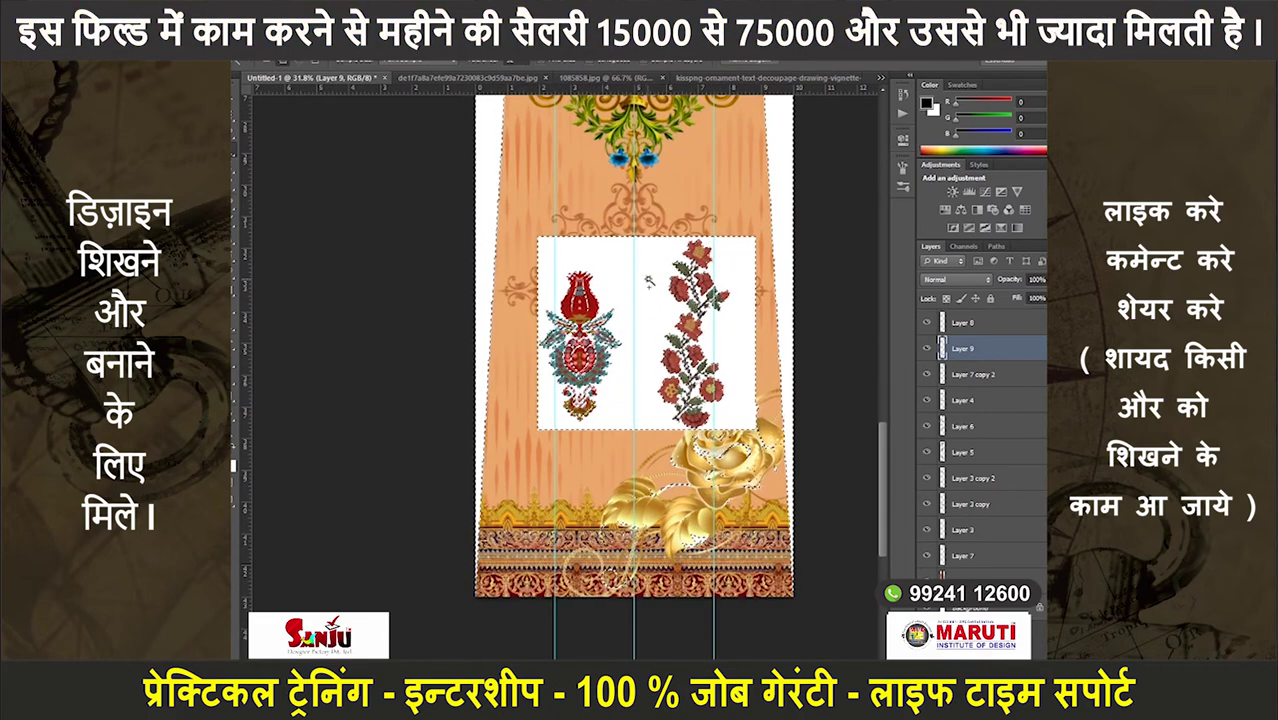
key("Delete")
key("ctrl+d")
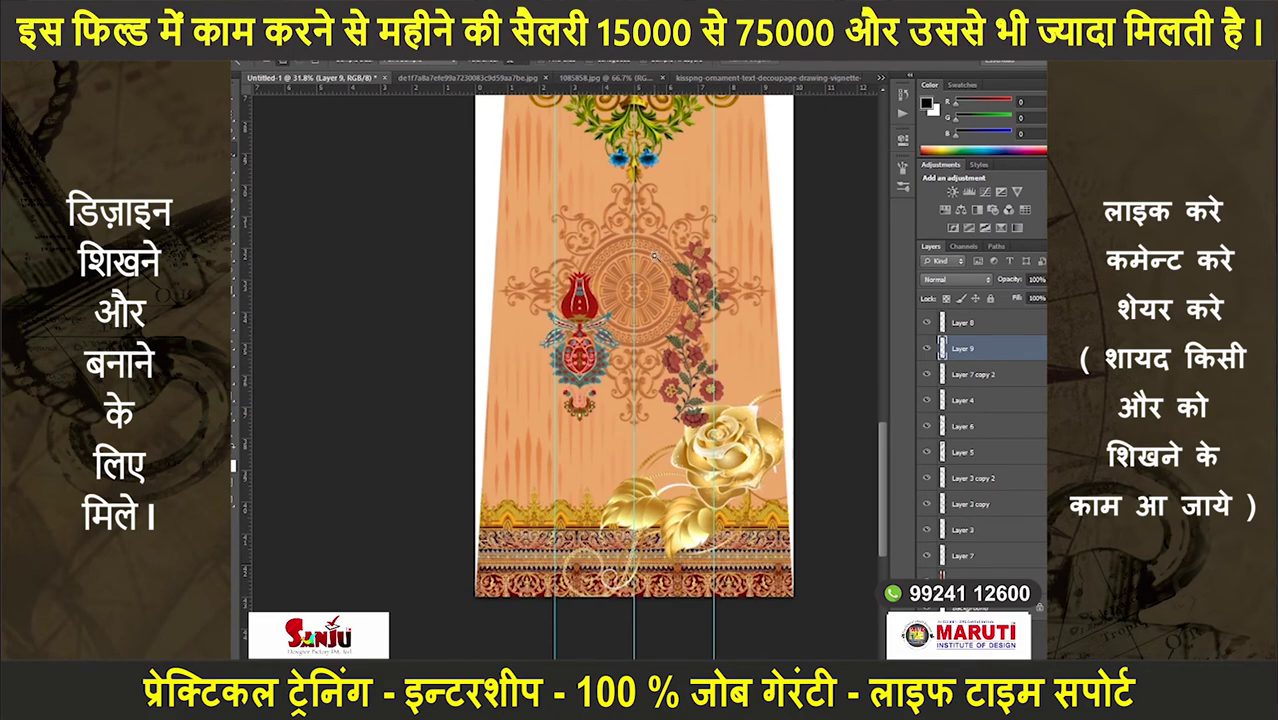
left_click_drag(660, 210, 716, 410)
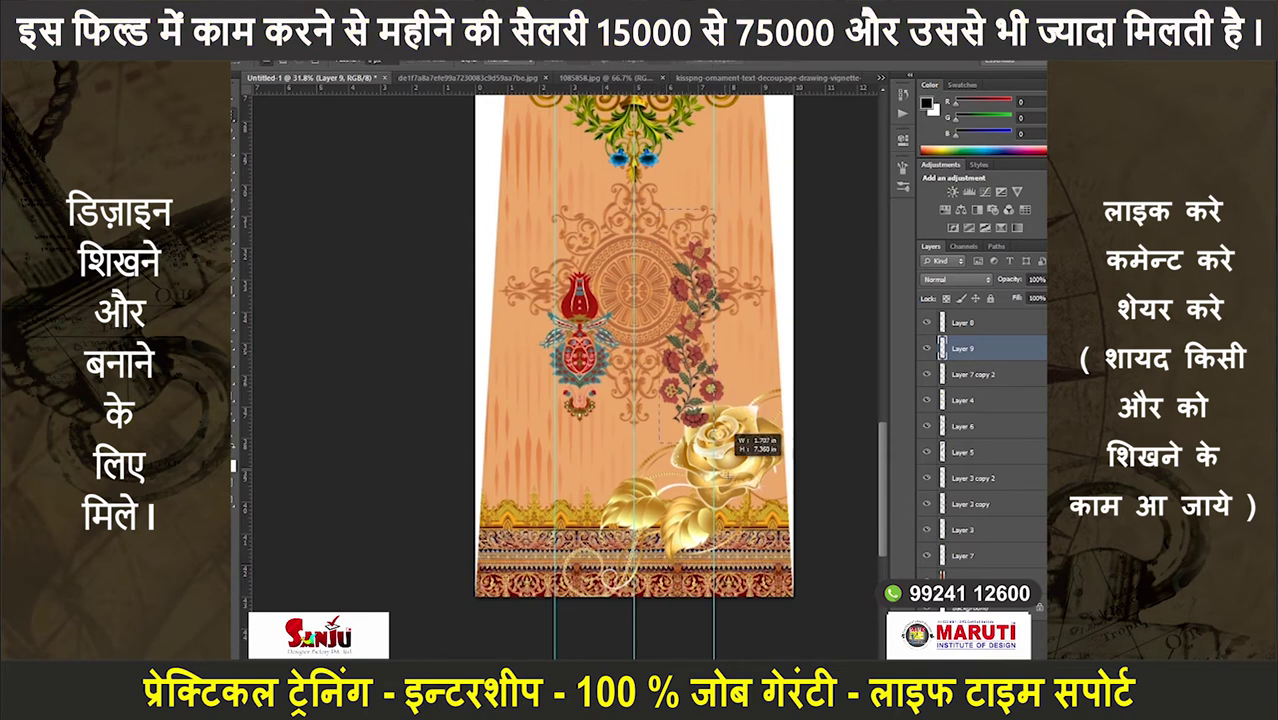
left_click_drag(778, 480, 768, 508)
key("Delete")
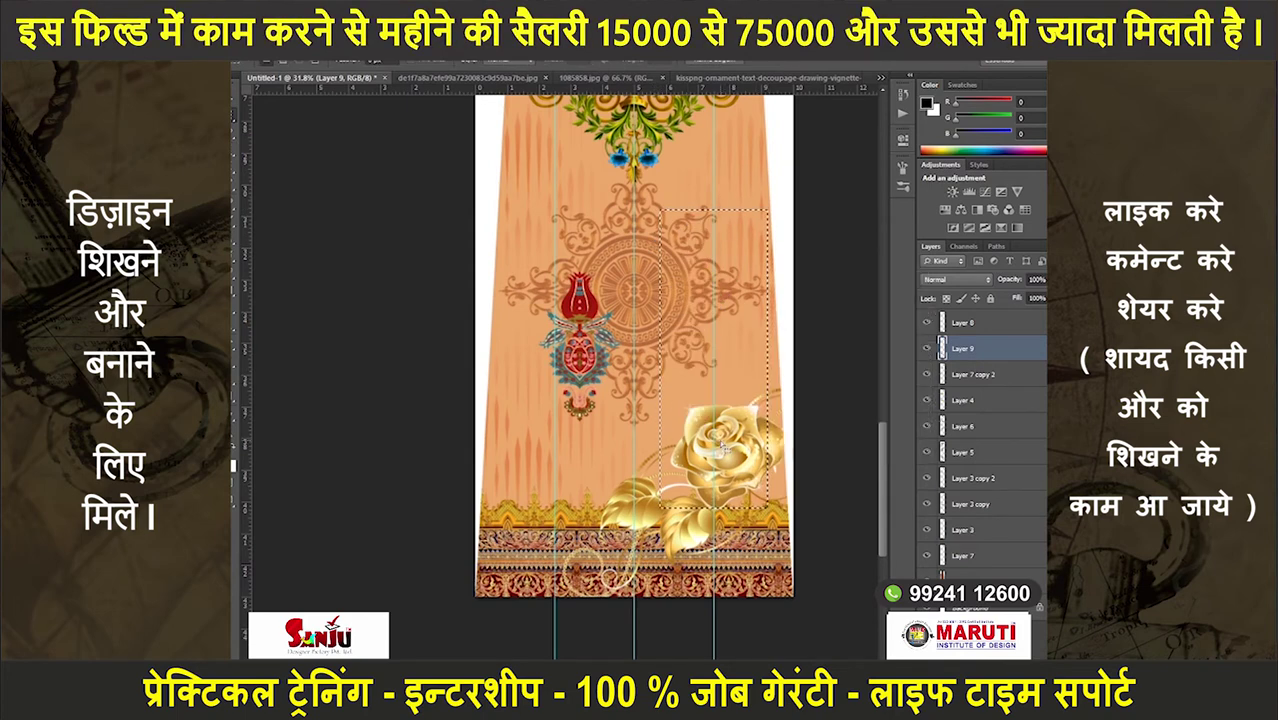
- Scale the red motif down further and place it at the panel's lower left
key("ctrl+t")
left_click_drag(646, 276, 612, 300)
scroll(754, 255, "up", 2)
left_click_drag(754, 255, 778, 229)
mouse_move(622, 340)
left_mouse_down()
mouse_move(637, 488)
mouse_move(560, 472)
left_mouse_up()
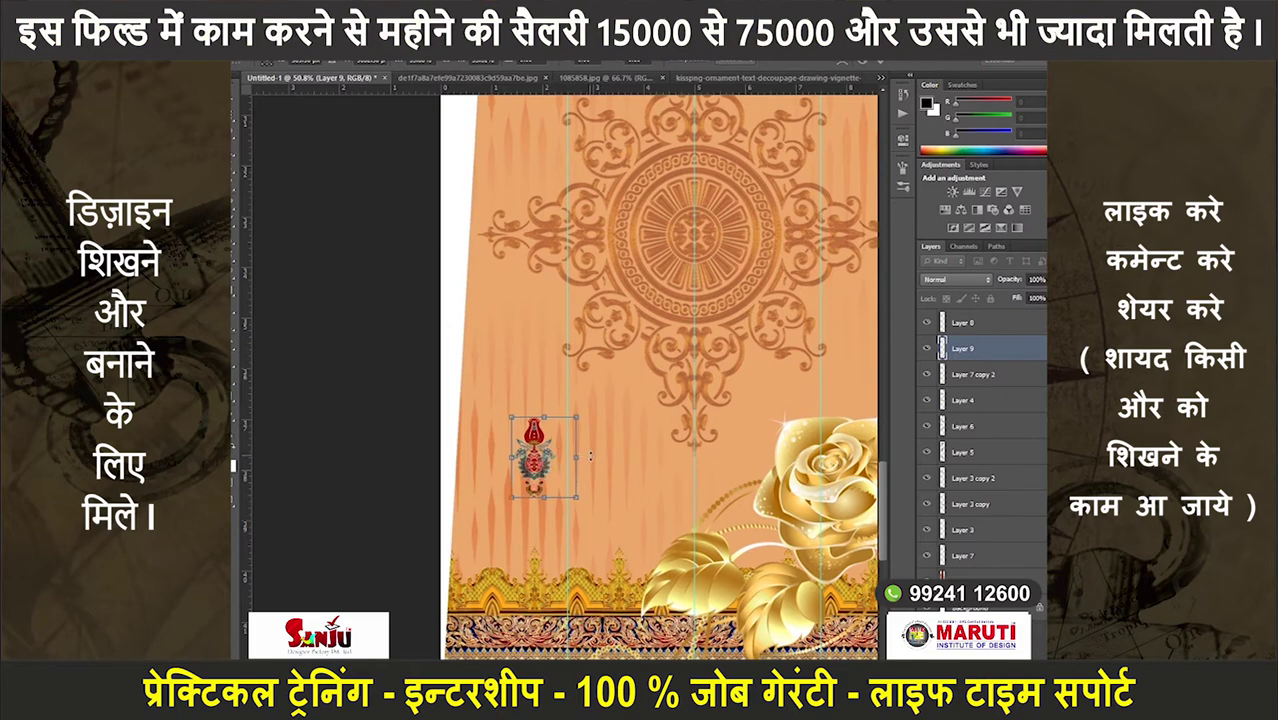
scroll(597, 447, "down", 4)
key("Return")
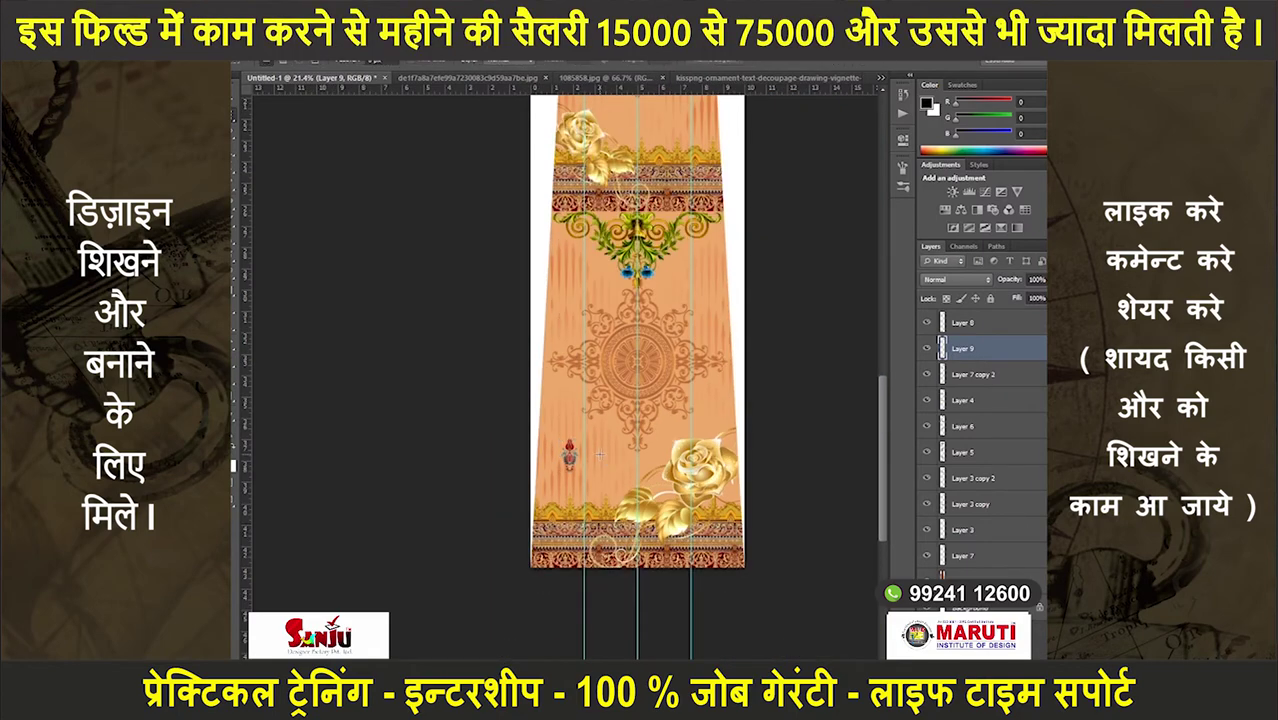
- Duplicate the small red motif and drag the copy toward mid-right
scroll(599, 454, "down", 1)
key("ctrl+t")
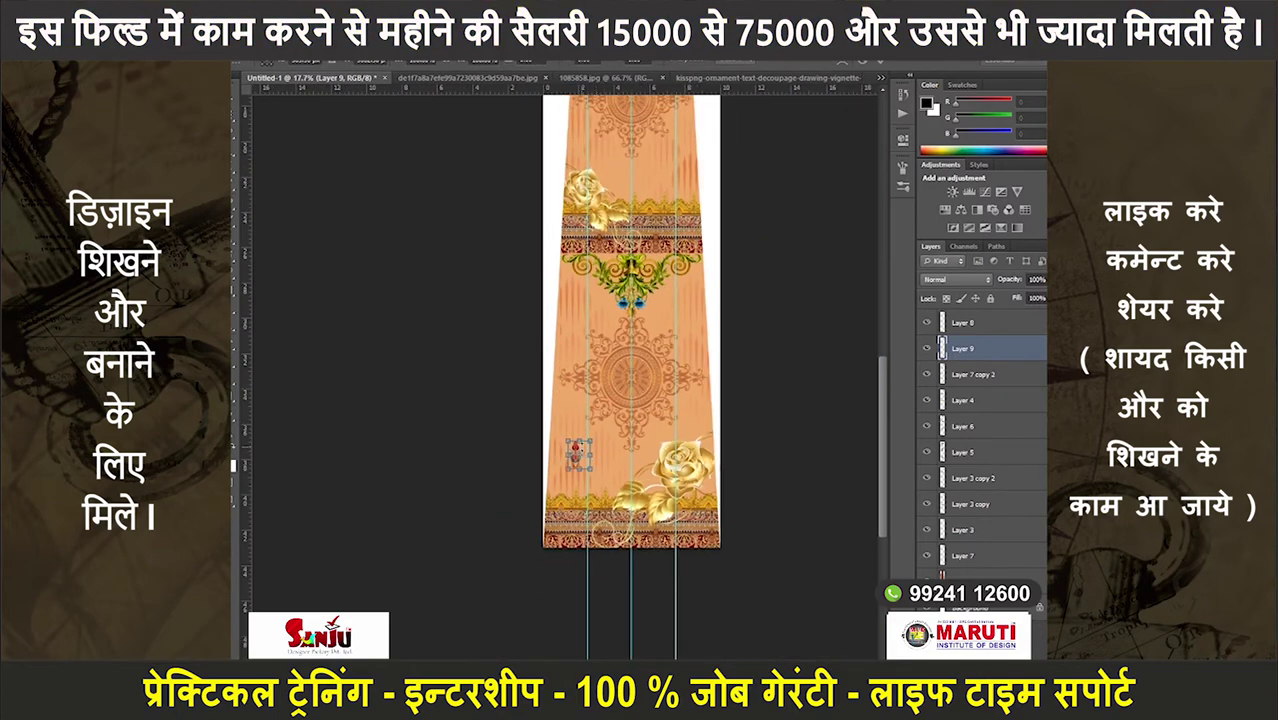
scroll(578, 455, "up", 1)
left_click_drag(573, 458, 675, 365)
- Place motif copies right of the medallion and near the top, merging each into the motif layer
left_click_drag(720, 299, 737, 302)
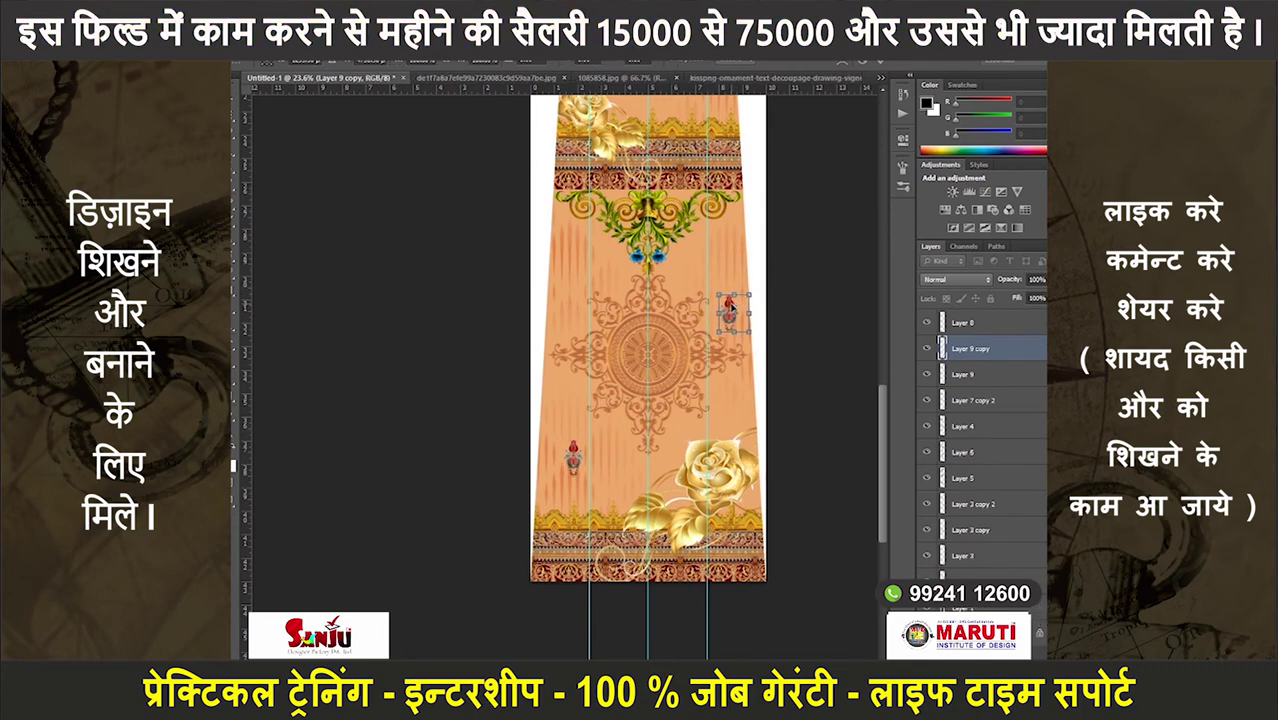
key("ctrl+e")
left_click_drag(744, 306, 586, 254)
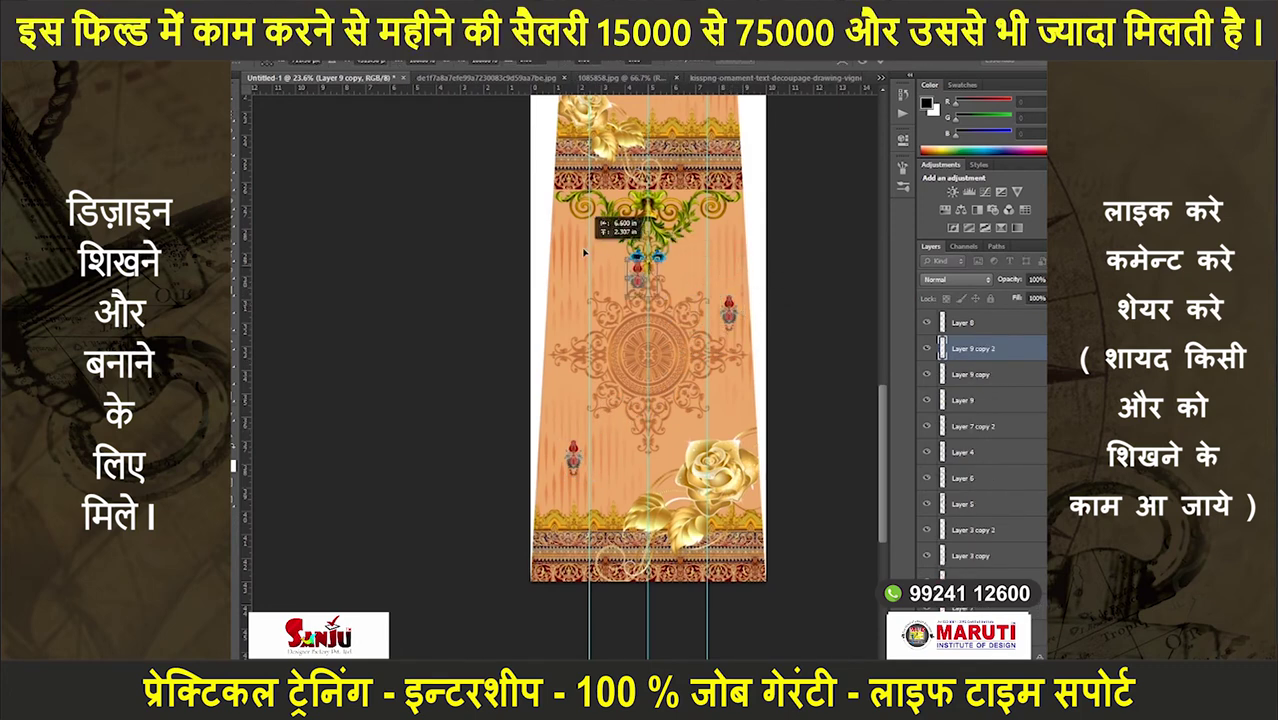
key("ctrl+e")
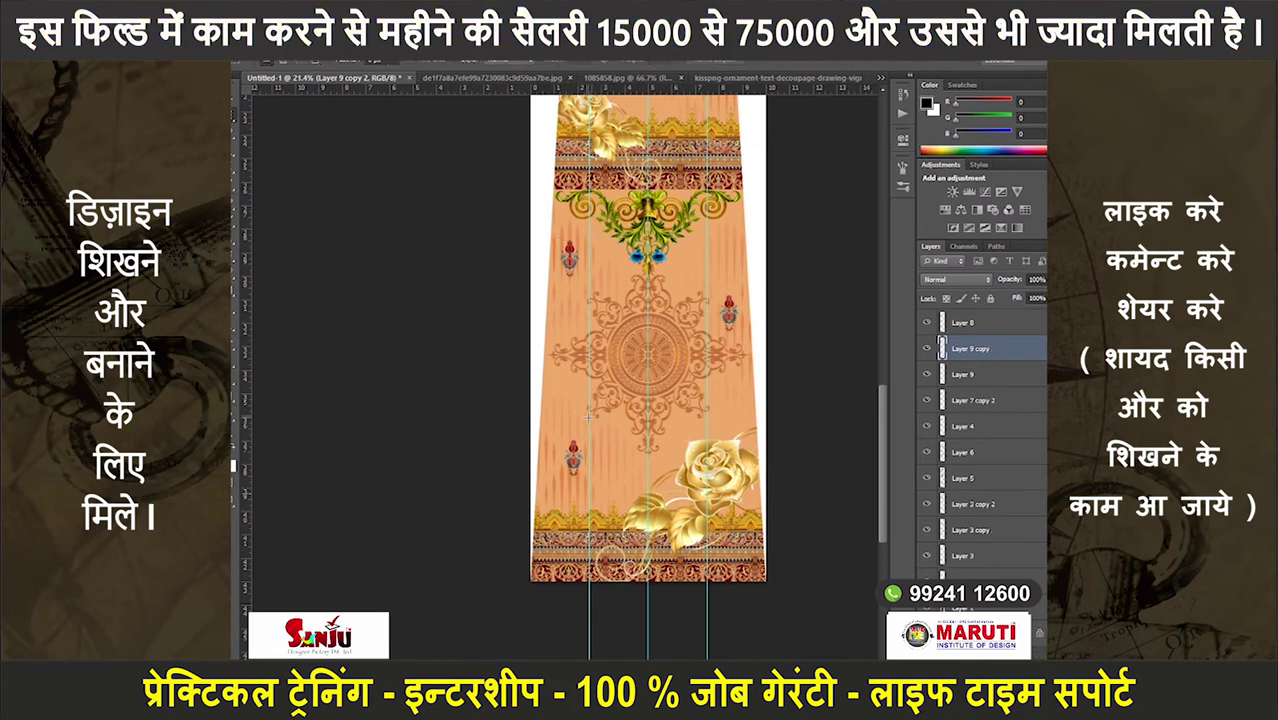
key("ctrl+0")
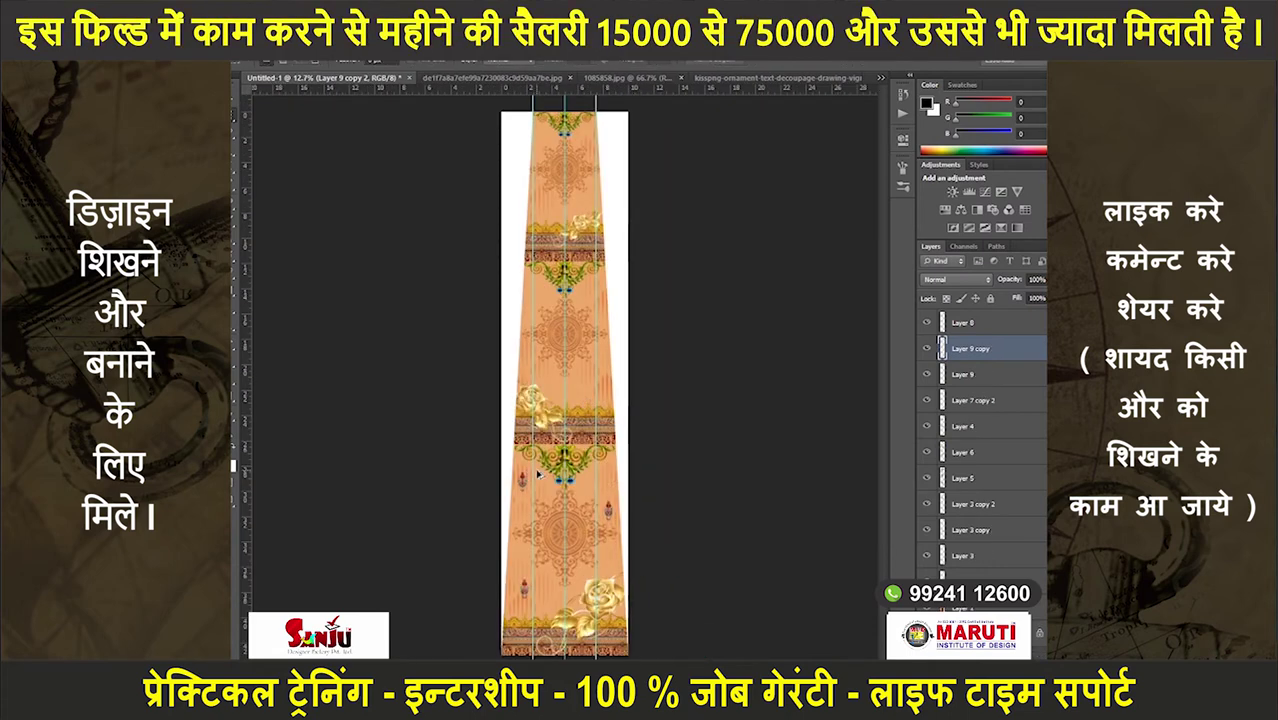
- Add more motif copies beside the lower medallion and near the top right
scroll(525, 478, "up", 2)
left_click_drag(525, 485, 570, 425)
left_click_drag(604, 357, 636, 348)
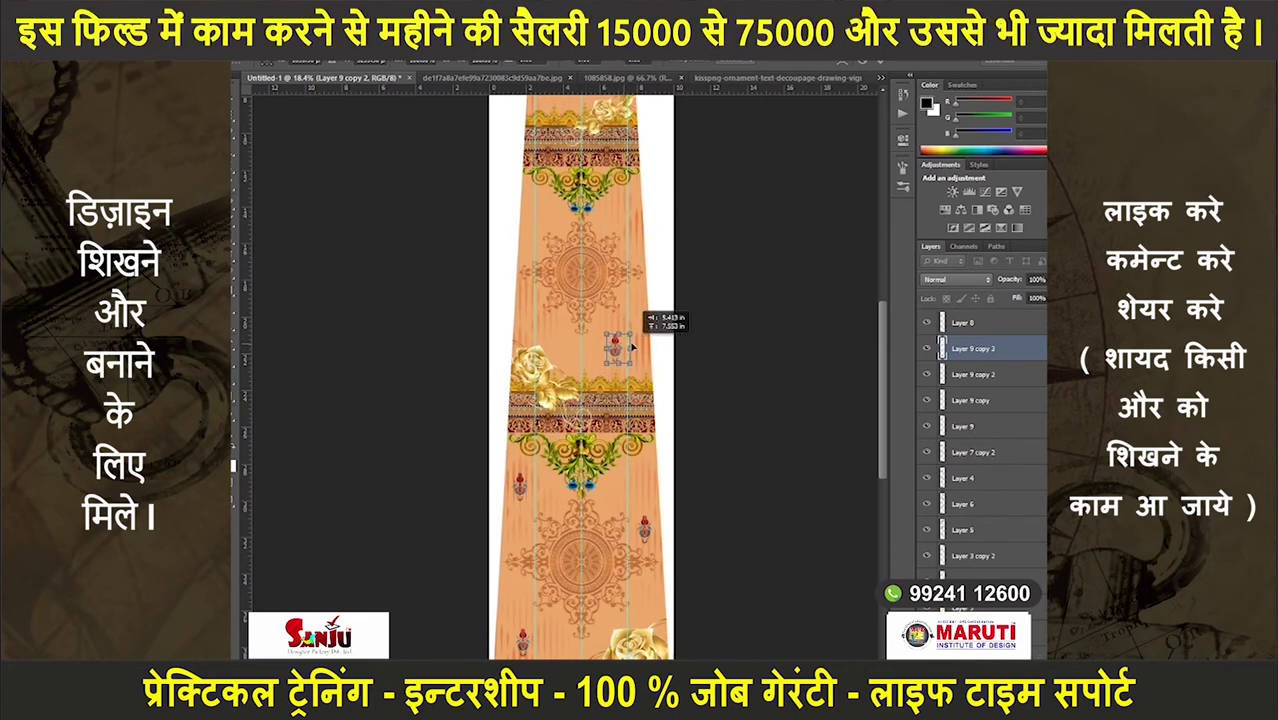
mouse_move(641, 347)
left_mouse_down()
mouse_move(655, 344)
mouse_move(492, 284)
mouse_move(522, 262)
left_mouse_up()
scroll(617, 330, "up", 2)
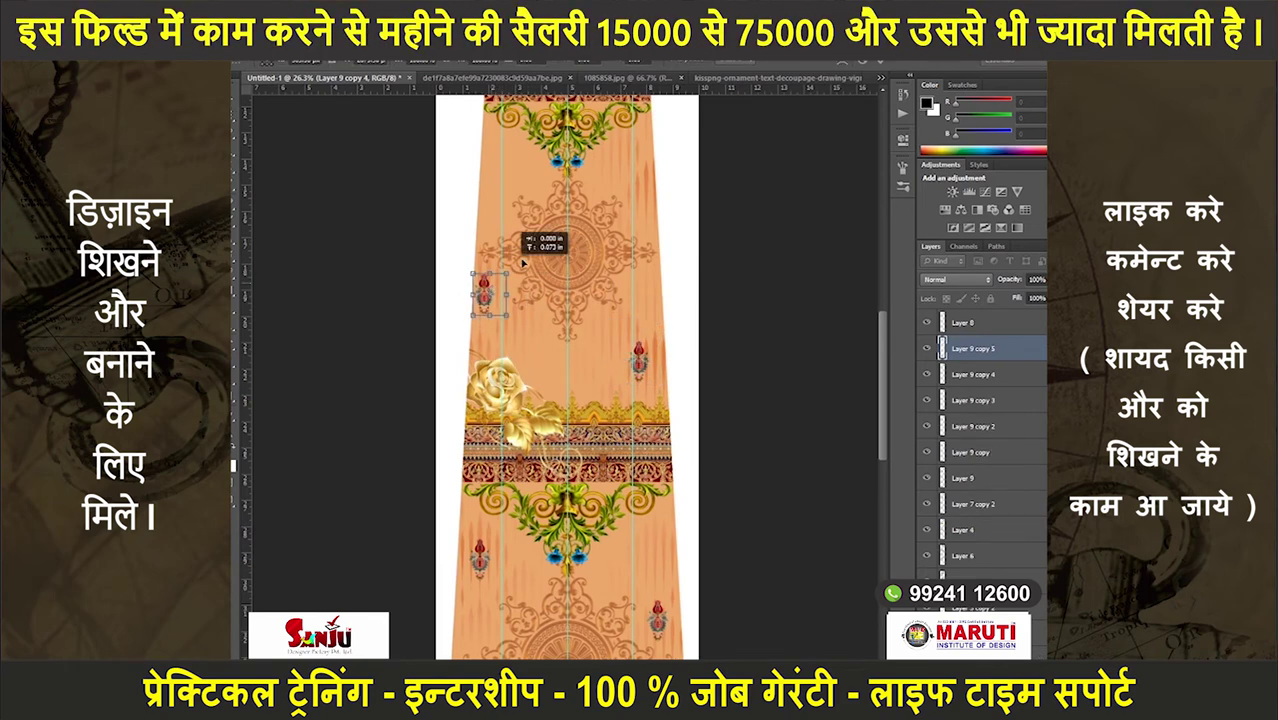
left_click_drag(621, 200, 634, 157)
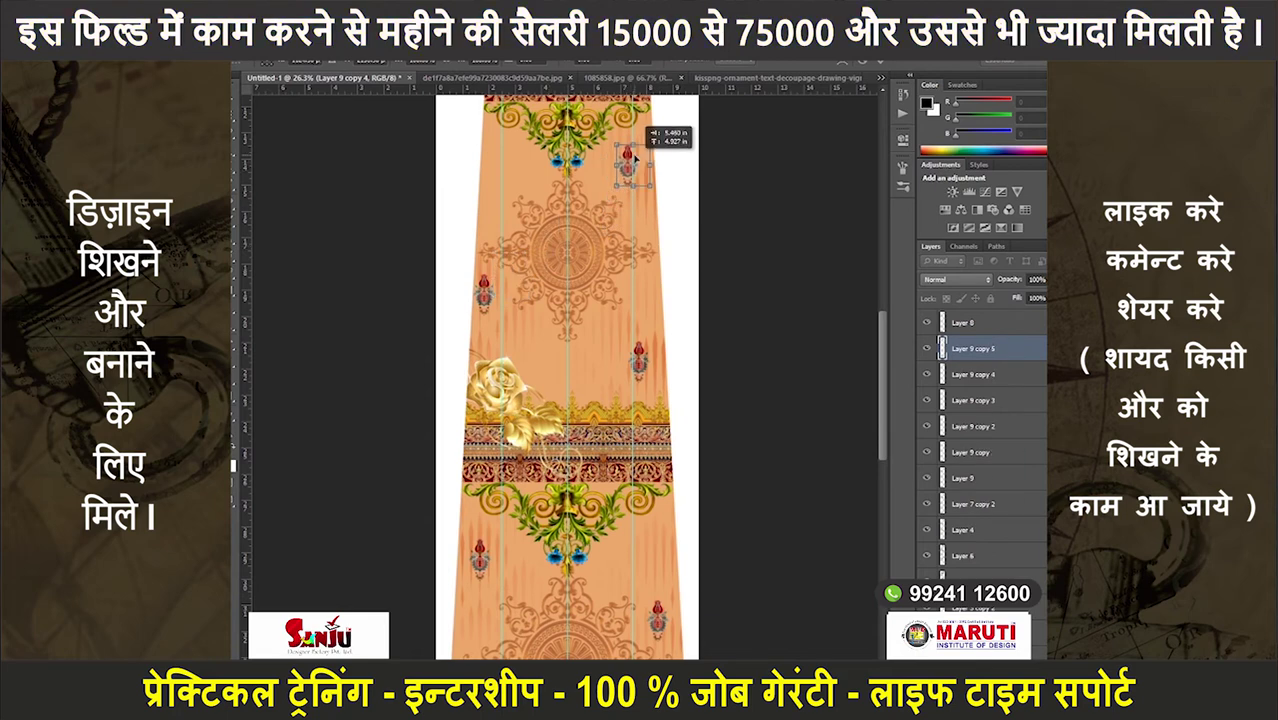
key("Delete")
- Move the lower motif beside the gold rose, add a copy near the top, and merge all copies
scroll(616, 475, "down", 2)
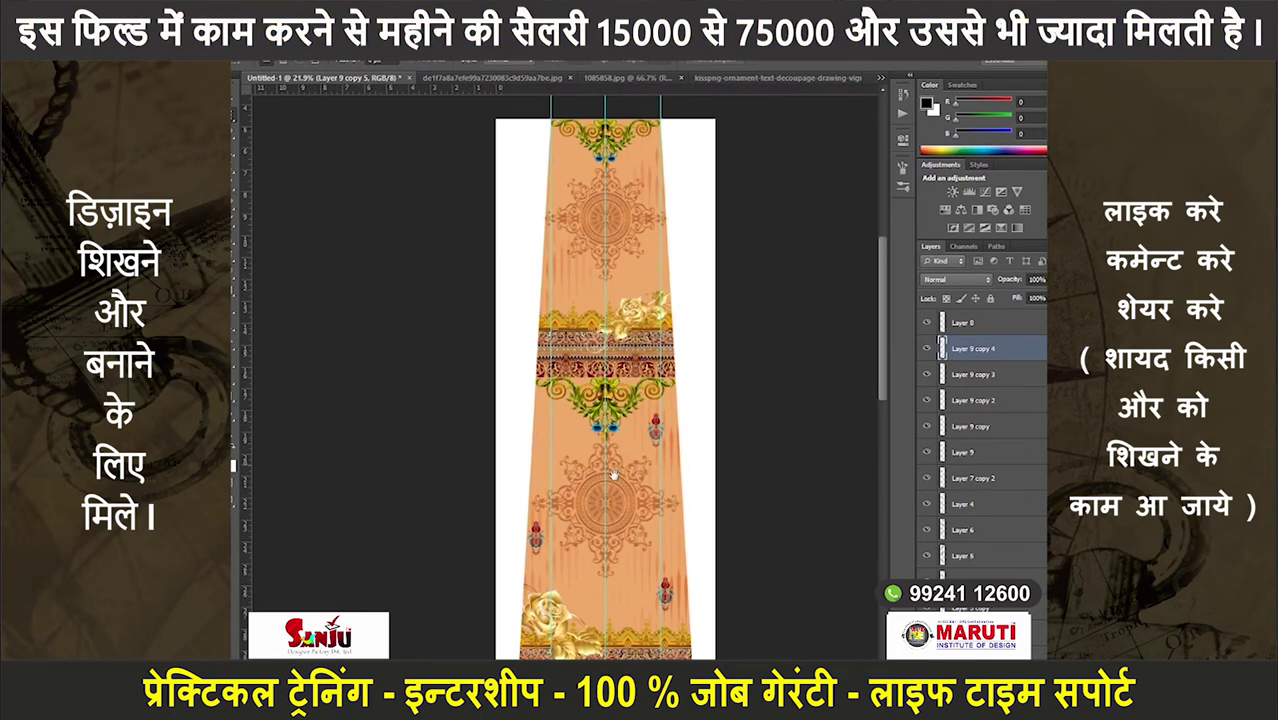
left_click(665, 470)
left_click_drag(664, 494, 604, 354)
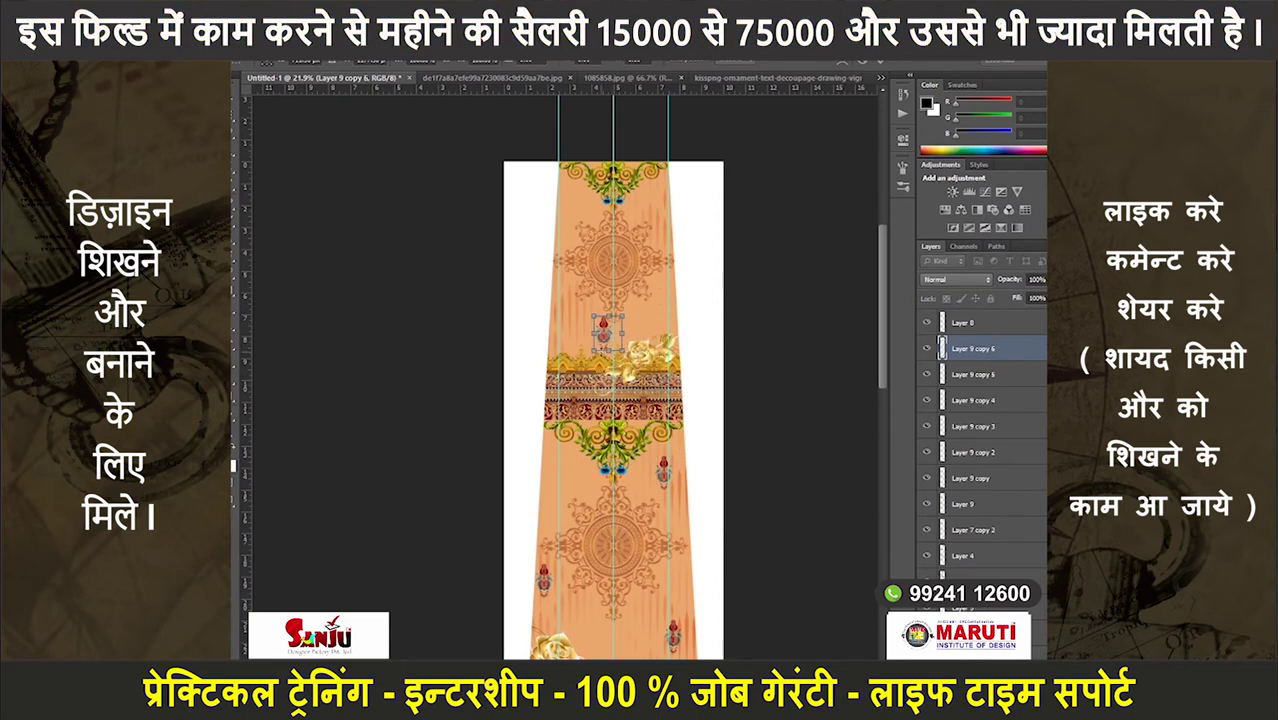
left_click_drag(604, 335, 670, 197)
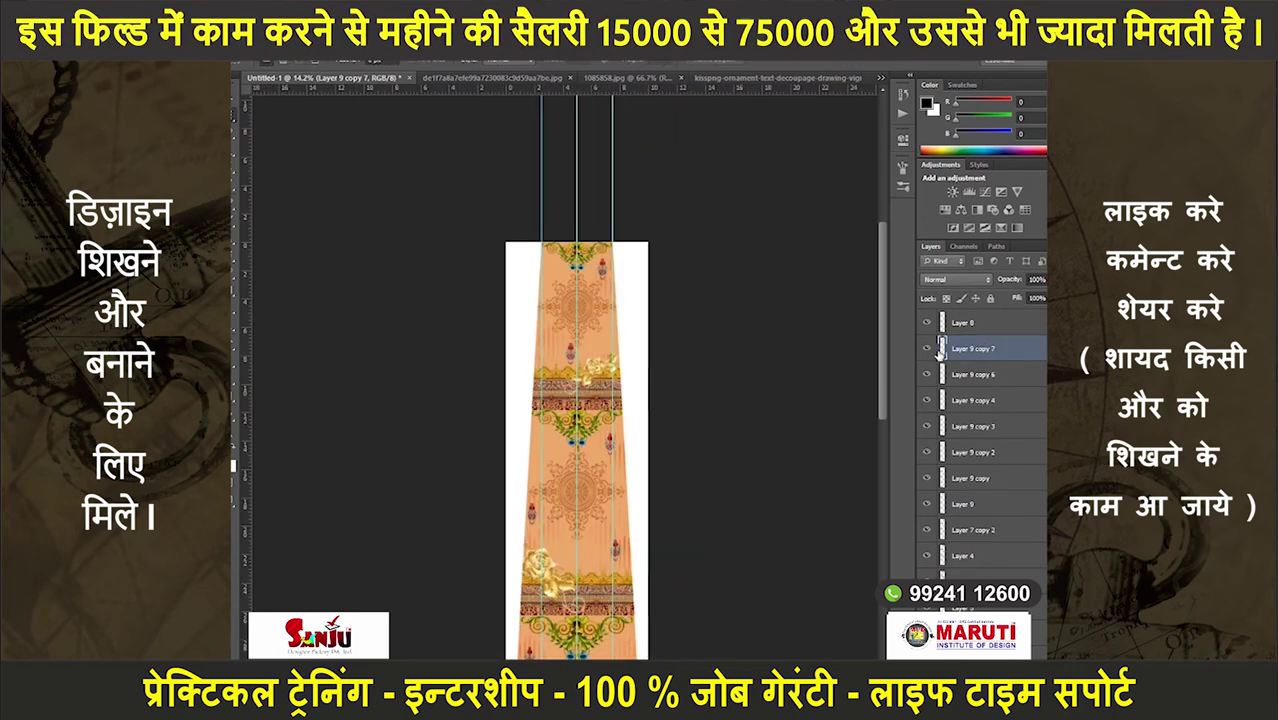
key("ctrl+e")
key("ctrl+e")
key("ctrl+e")
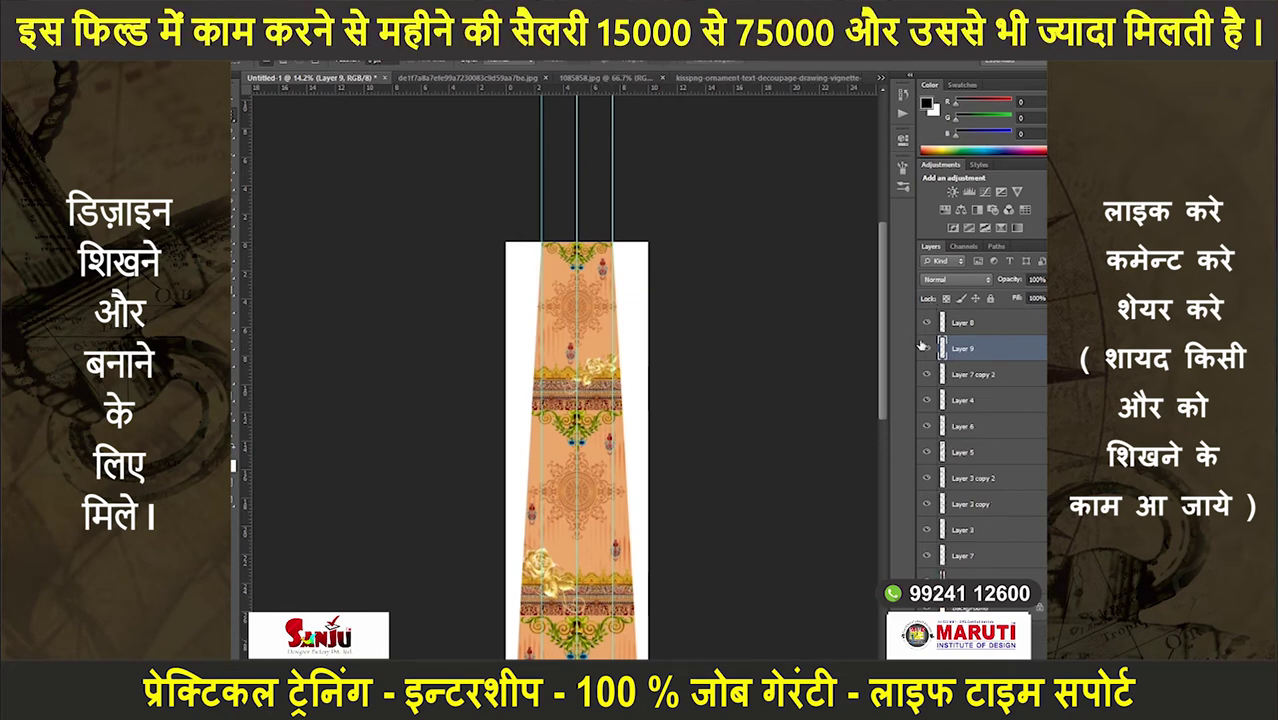
- Try Darken, Lighten and Color Dodge on Layer 9, settling on Soft Light blending
scroll(861, 352, "down", 2)
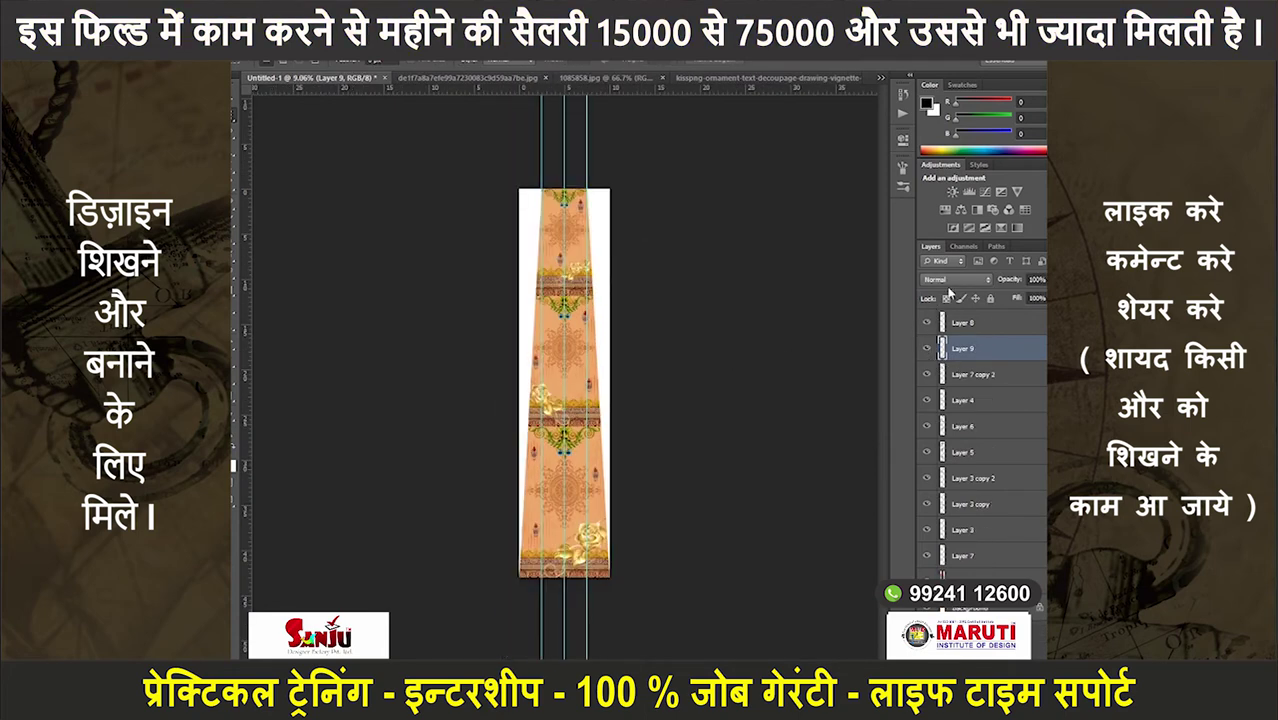
key("alt+shift+k")
key("alt+shift+g")
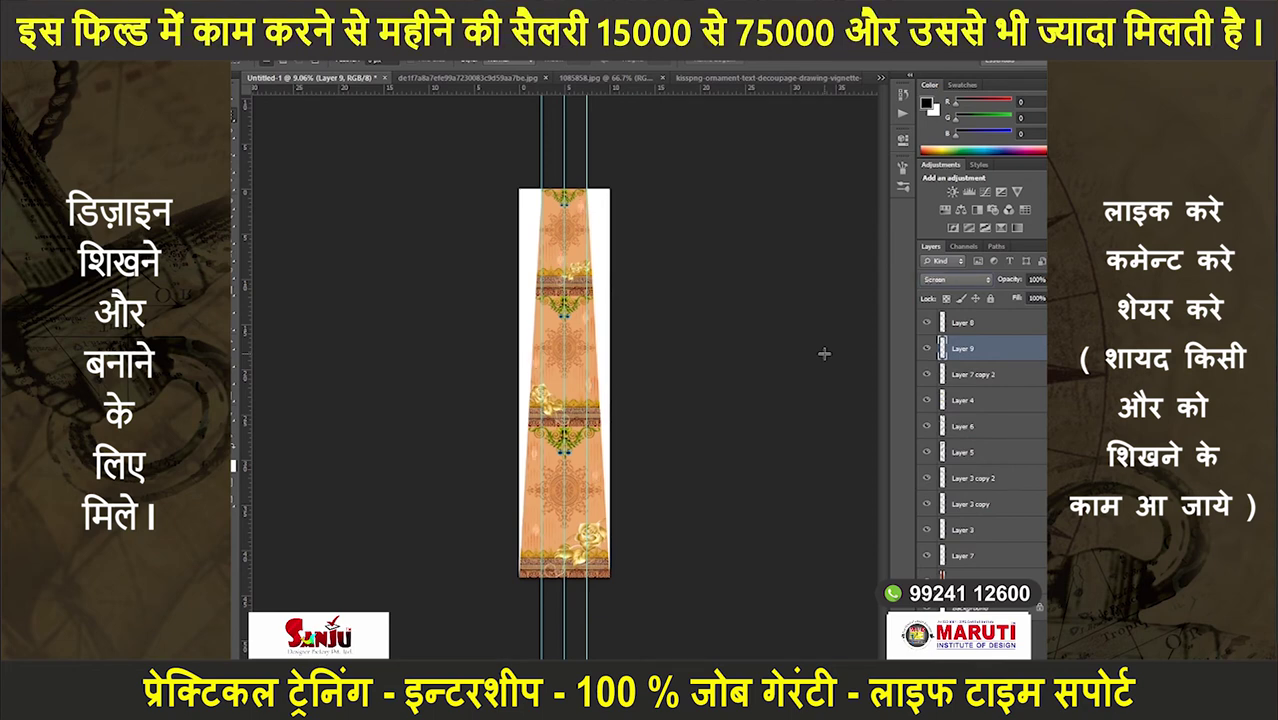
scroll(651, 324, "up", 3)
scroll(620, 355, "up", 2)
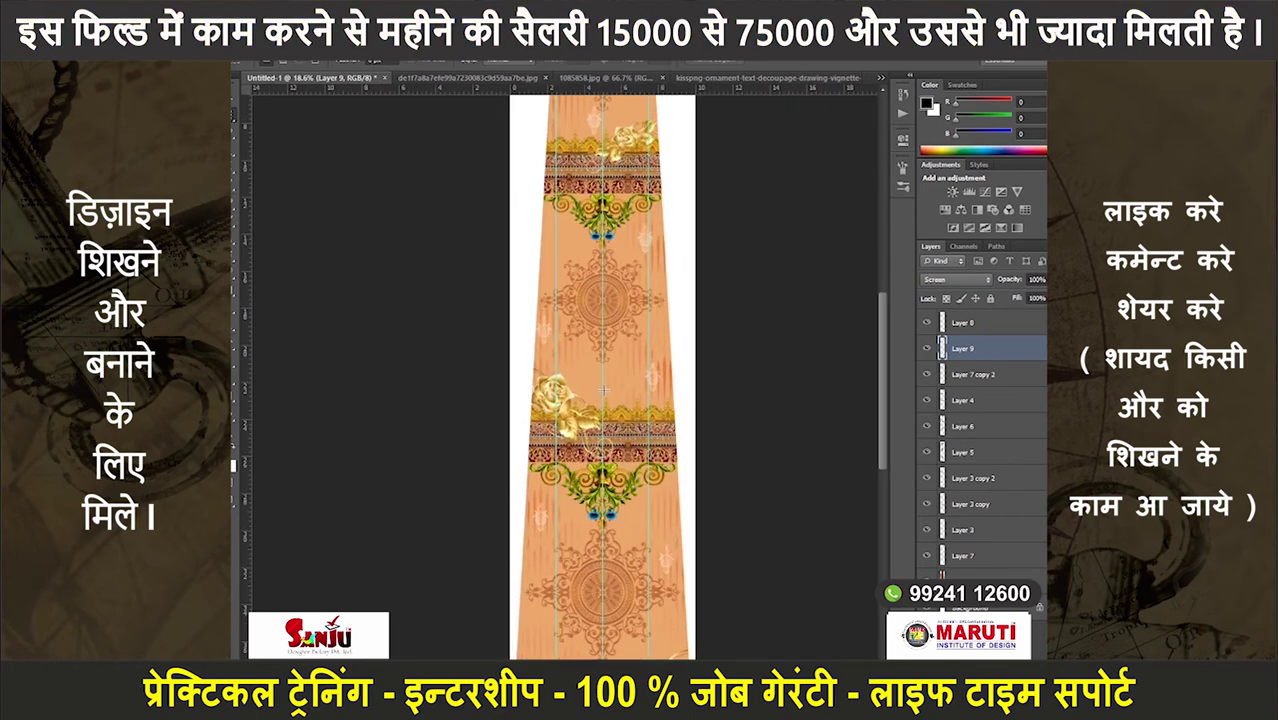
left_click(949, 285)
left_click(947, 279)
left_click(940, 410)
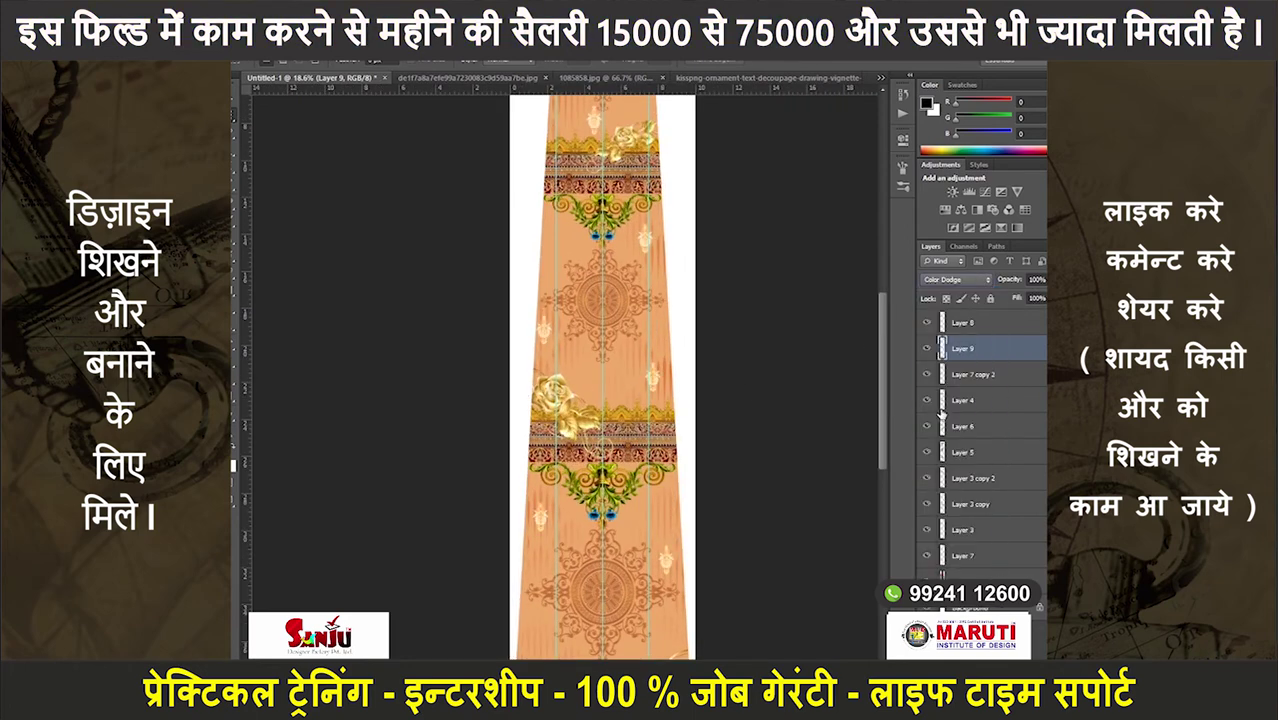
key("Down")
key("Down")
key("Down")
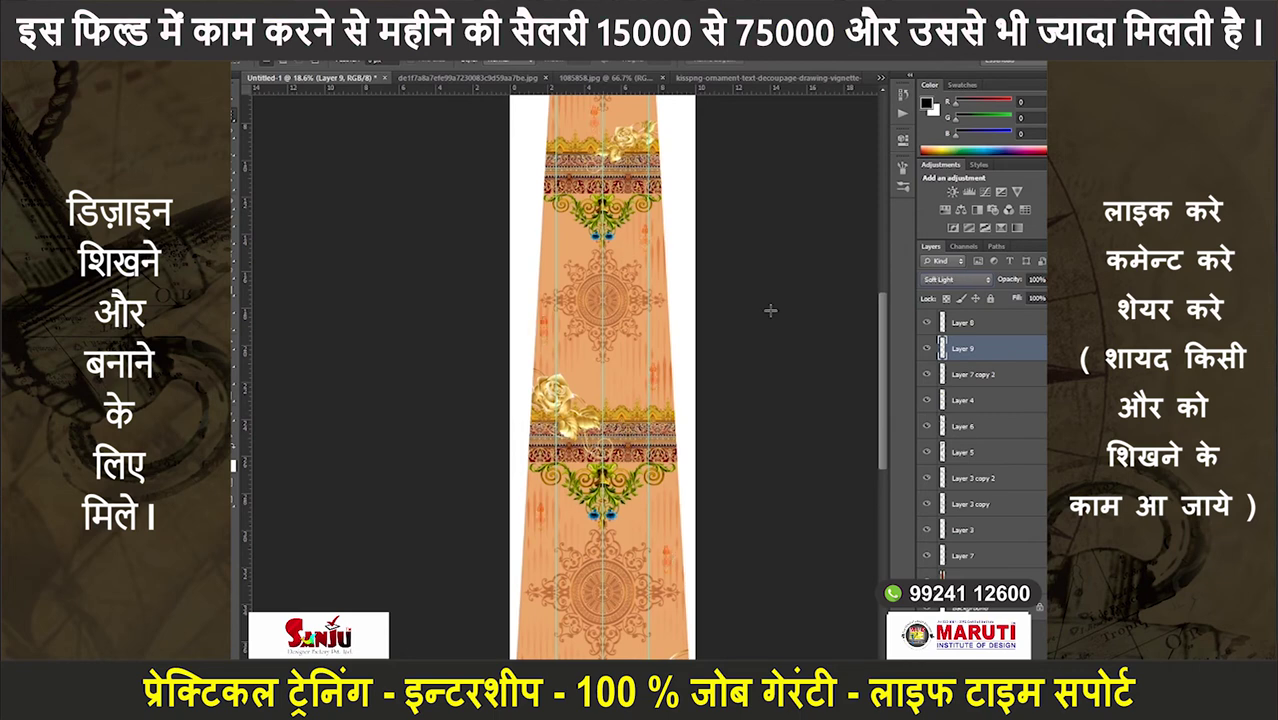
- Make Layer 1, the peach ornamental background pattern, the active layer
scroll(666, 391, "down", 3)
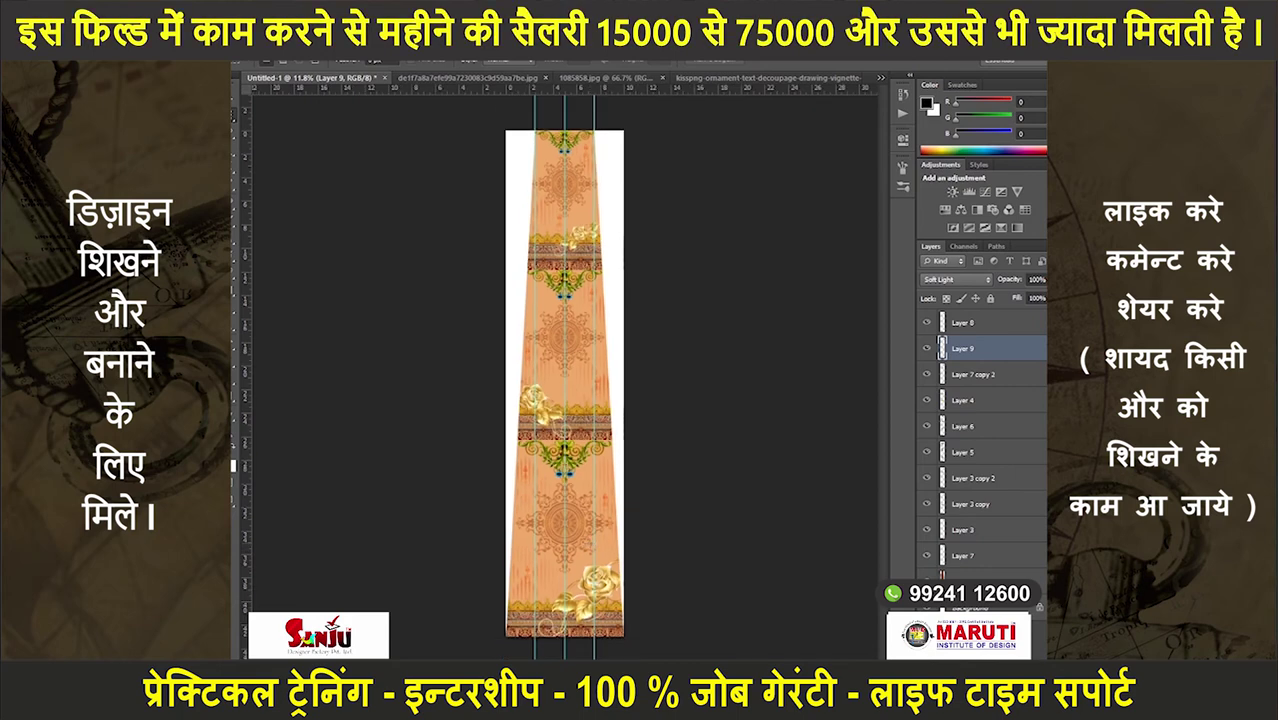
left_click(941, 576)
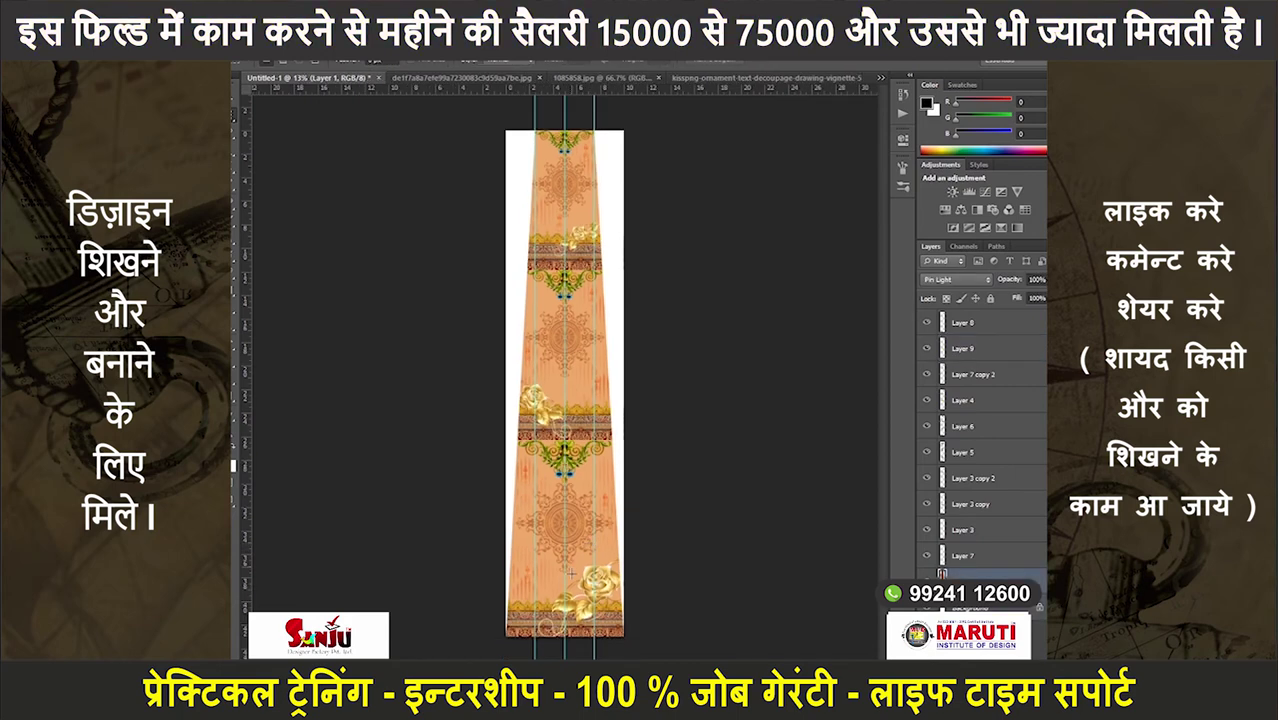
scroll(572, 572, "up", 2)
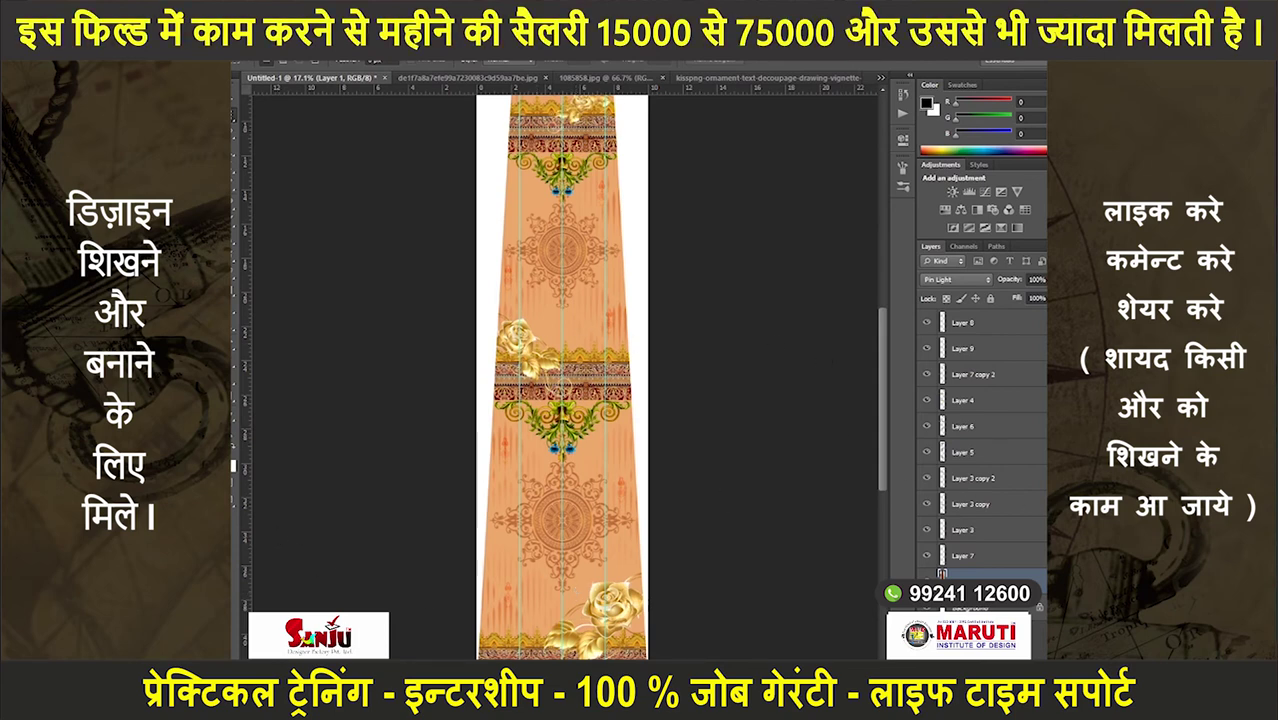
- Undo the accidental black fill of the background and reselect Layer 1
key("alt+BackSpace")
key("ctrl+z")
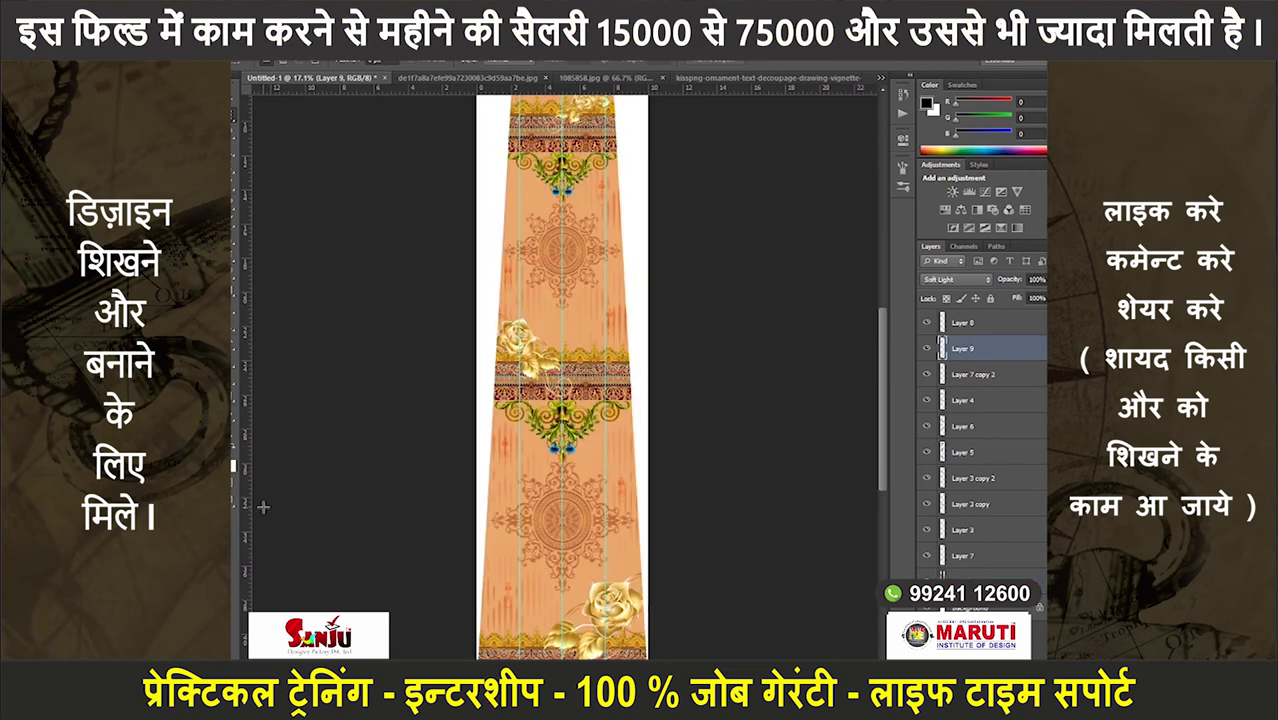
left_click(962, 580)
- Shift Layer 1's hue with Hue/Saturation so the panel turns from peach to golden yellow
key("ctrl+u")
left_click_drag(924, 289, 960, 384)
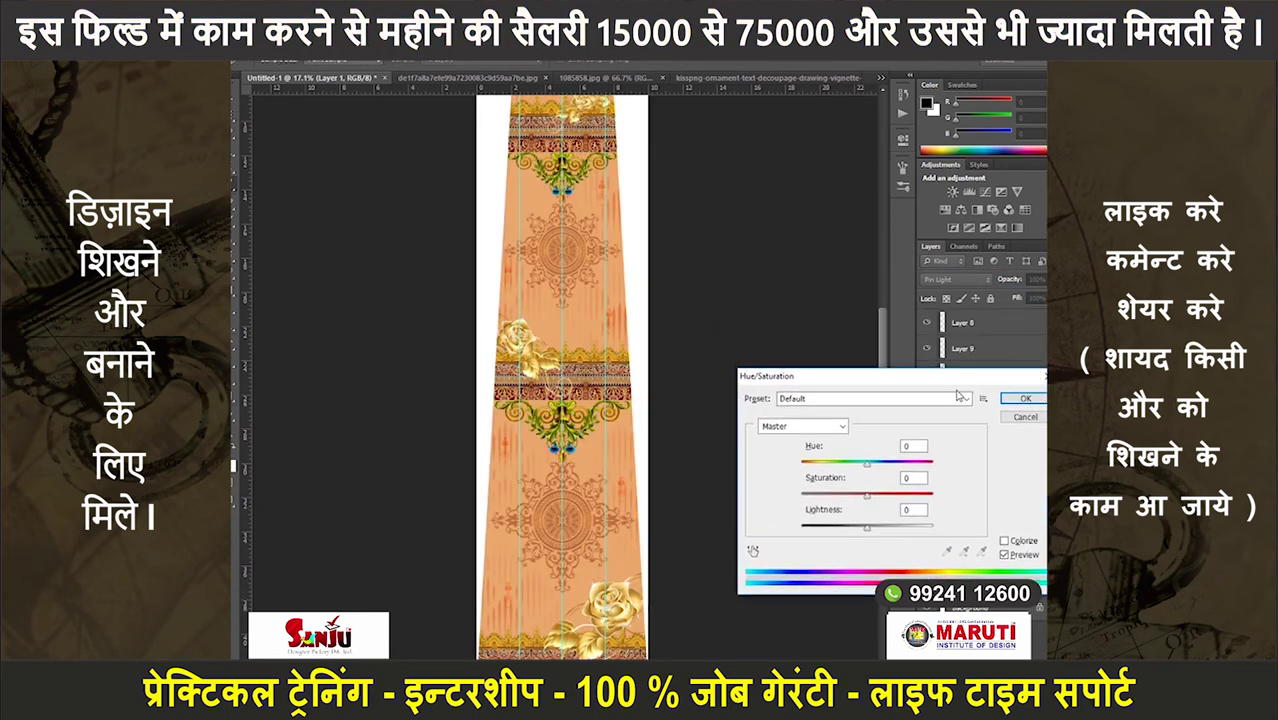
left_click_drag(874, 467, 883, 467)
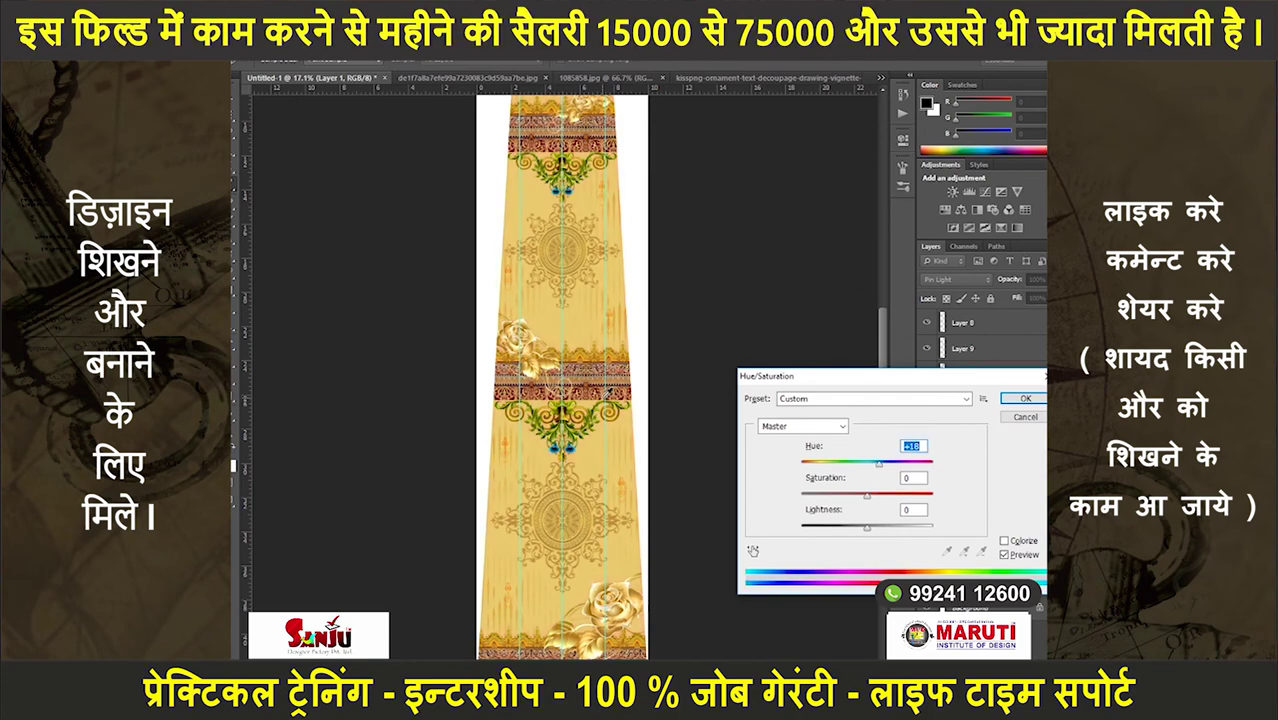
left_click(1024, 398)
scroll(556, 415, "down", 2)
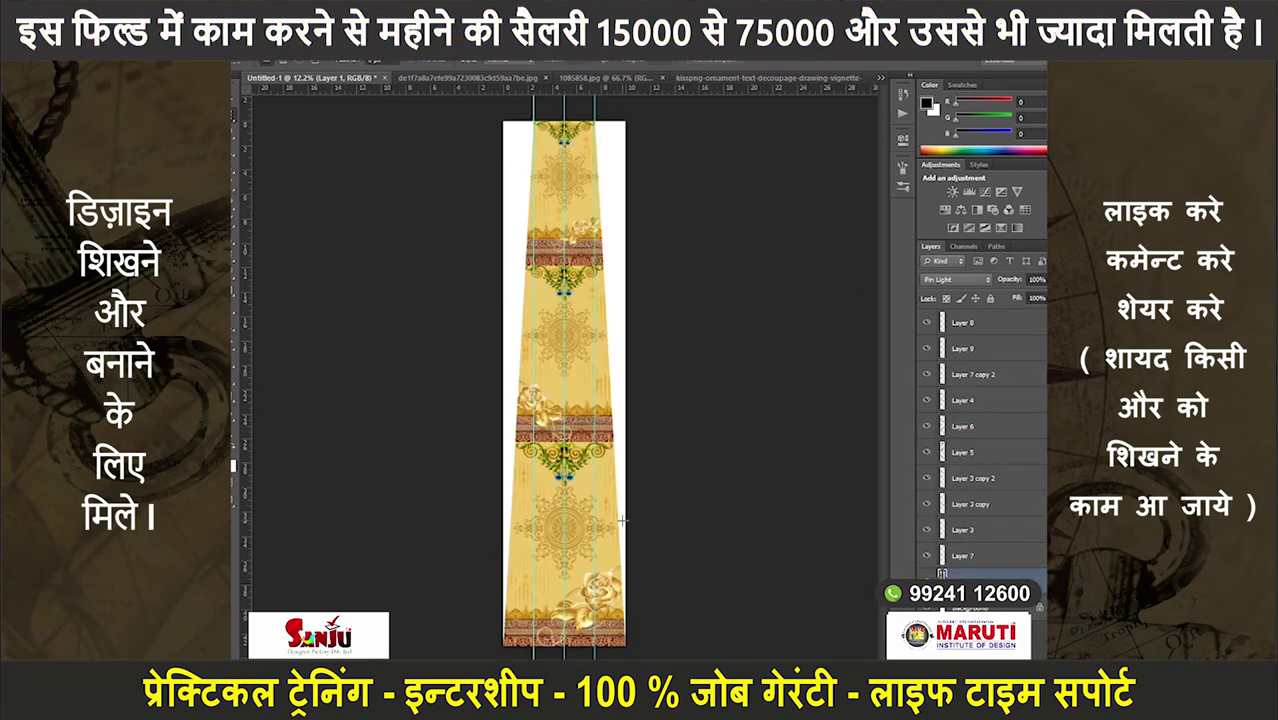
scroll(623, 520, "up", 2)
scroll(623, 520, "up", 2)
scroll(621, 518, "down", 1)
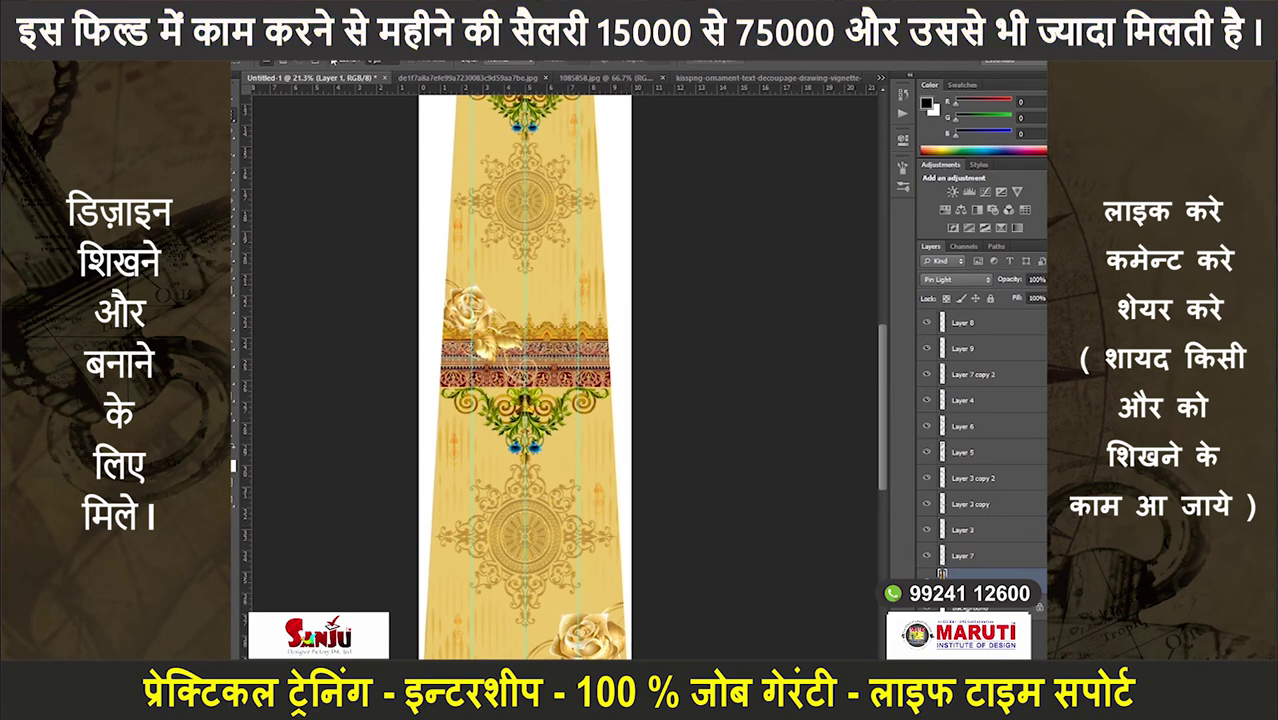
left_click(392, 62)
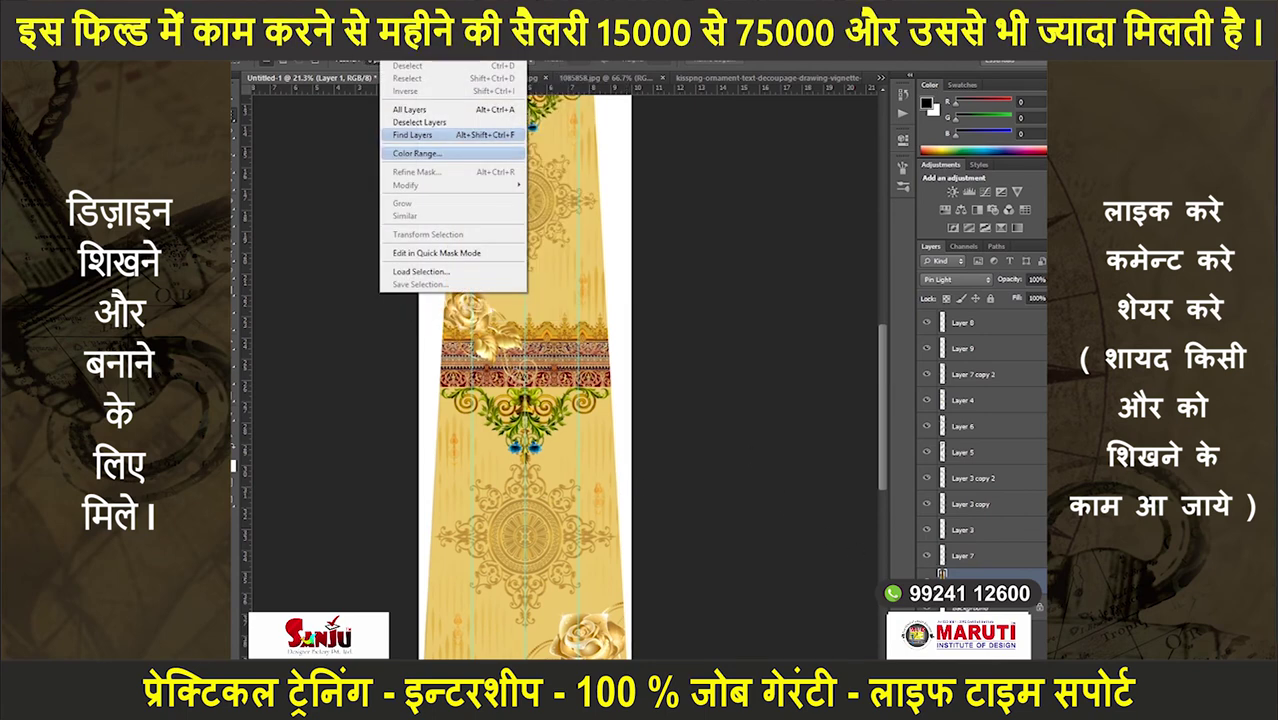
- Apply Film Grain (Grain 15, Highlight Area 7, Intensity 0) to the yellow background
left_click(430, 62)
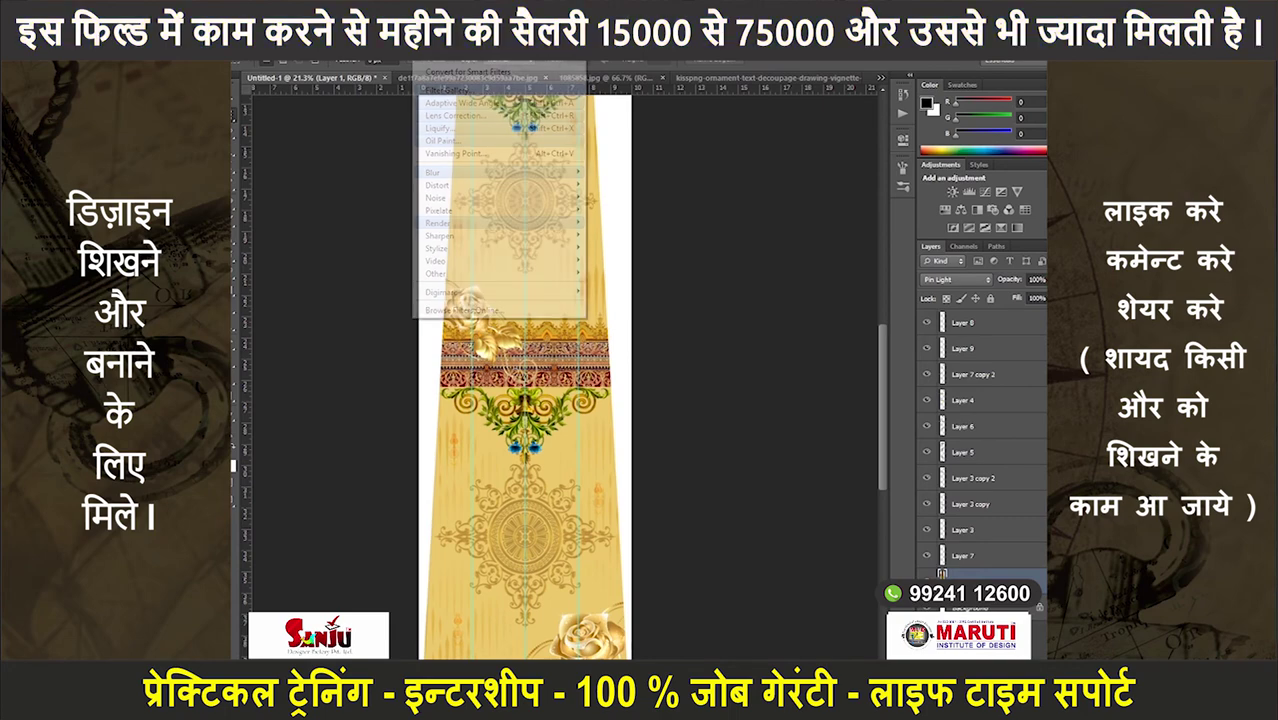
mouse_move(480, 273)
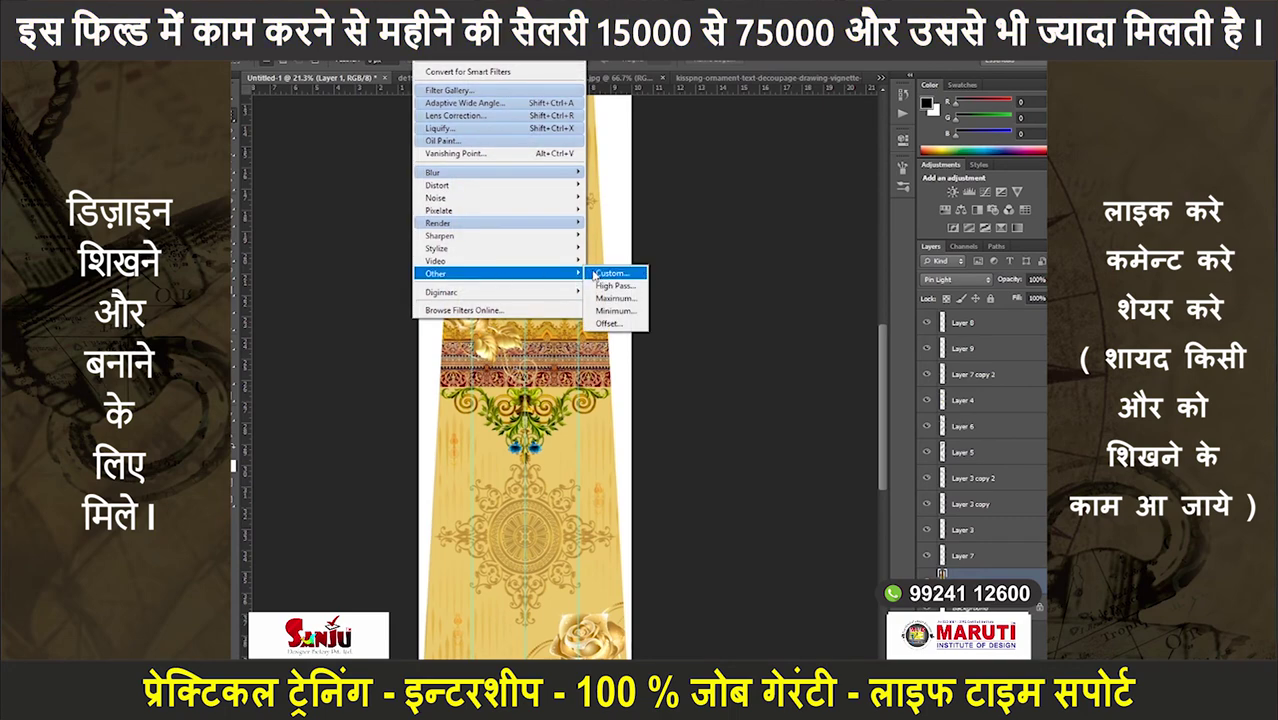
left_click(500, 90)
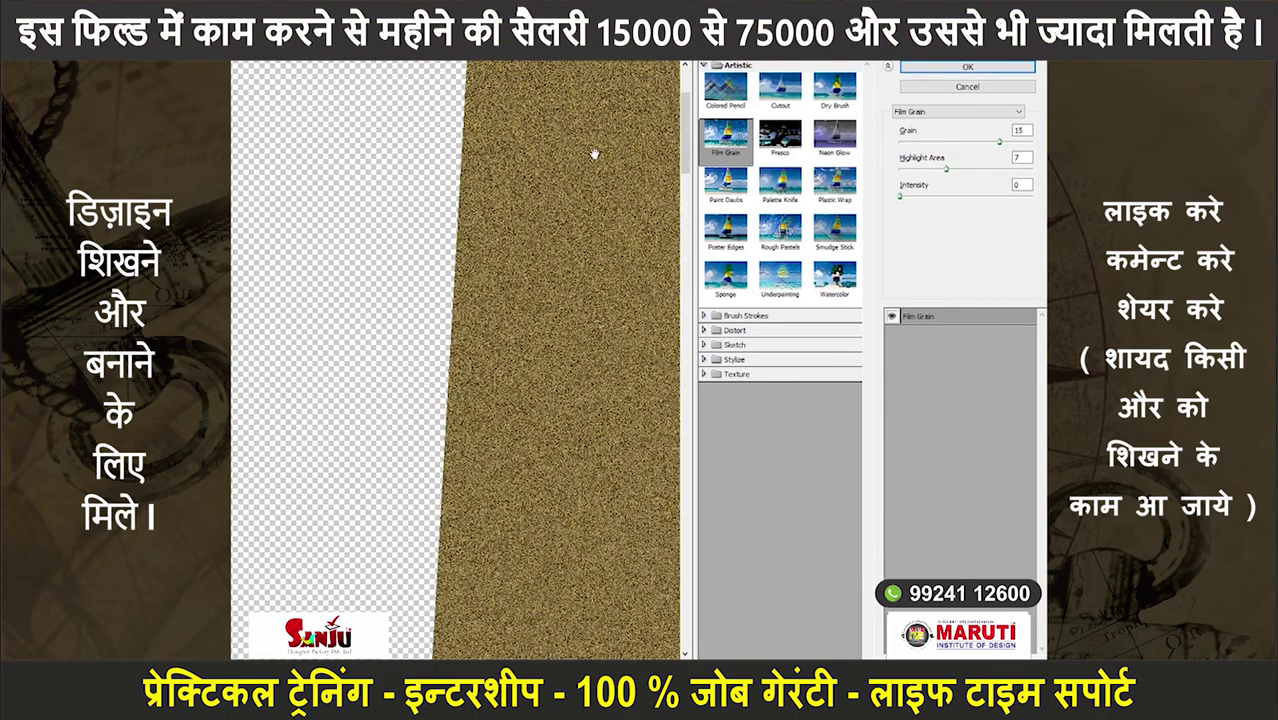
left_click_drag(594, 154, 549, 181)
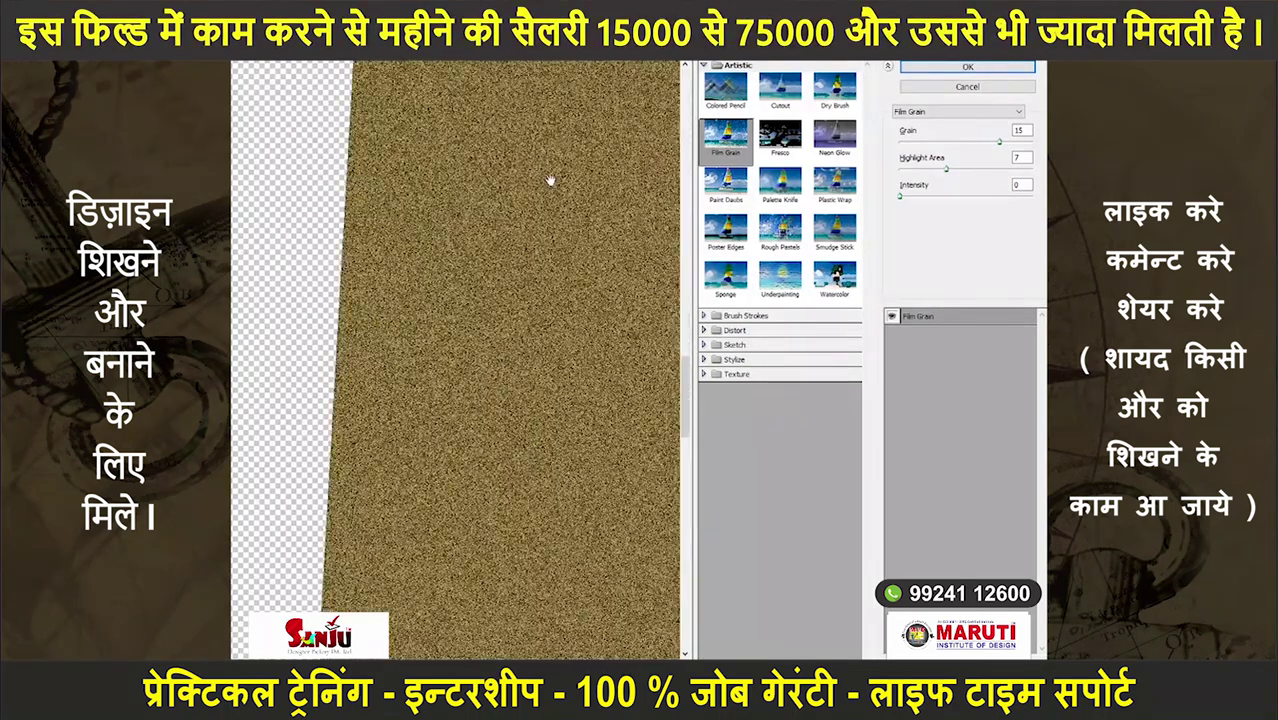
left_click(967, 66)
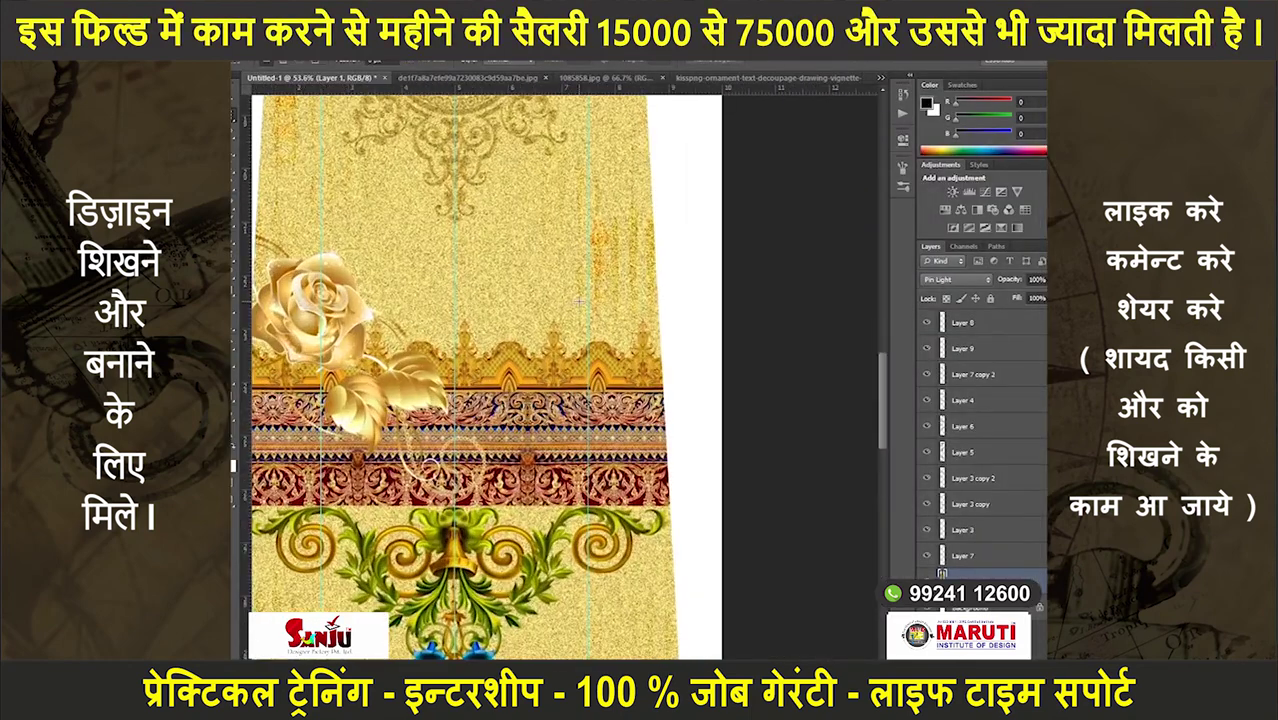
scroll(576, 310, "down", 5)
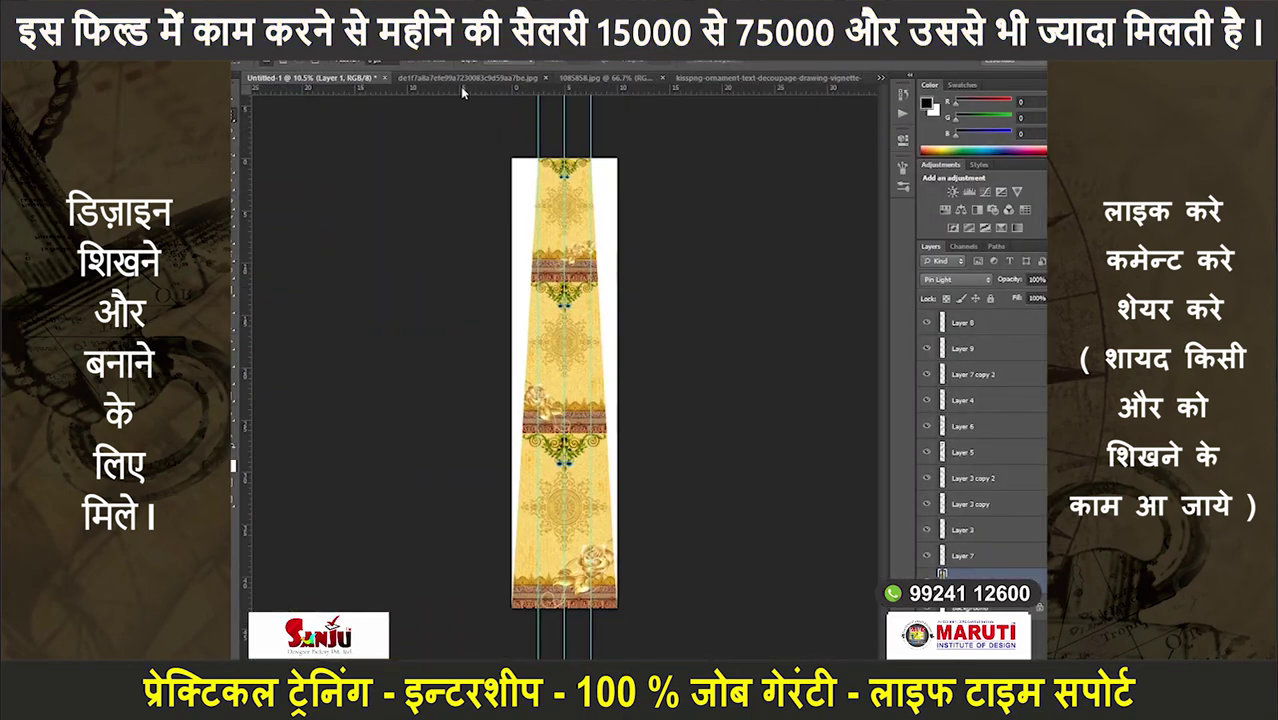
left_click(430, 52)
left_click(688, 160)
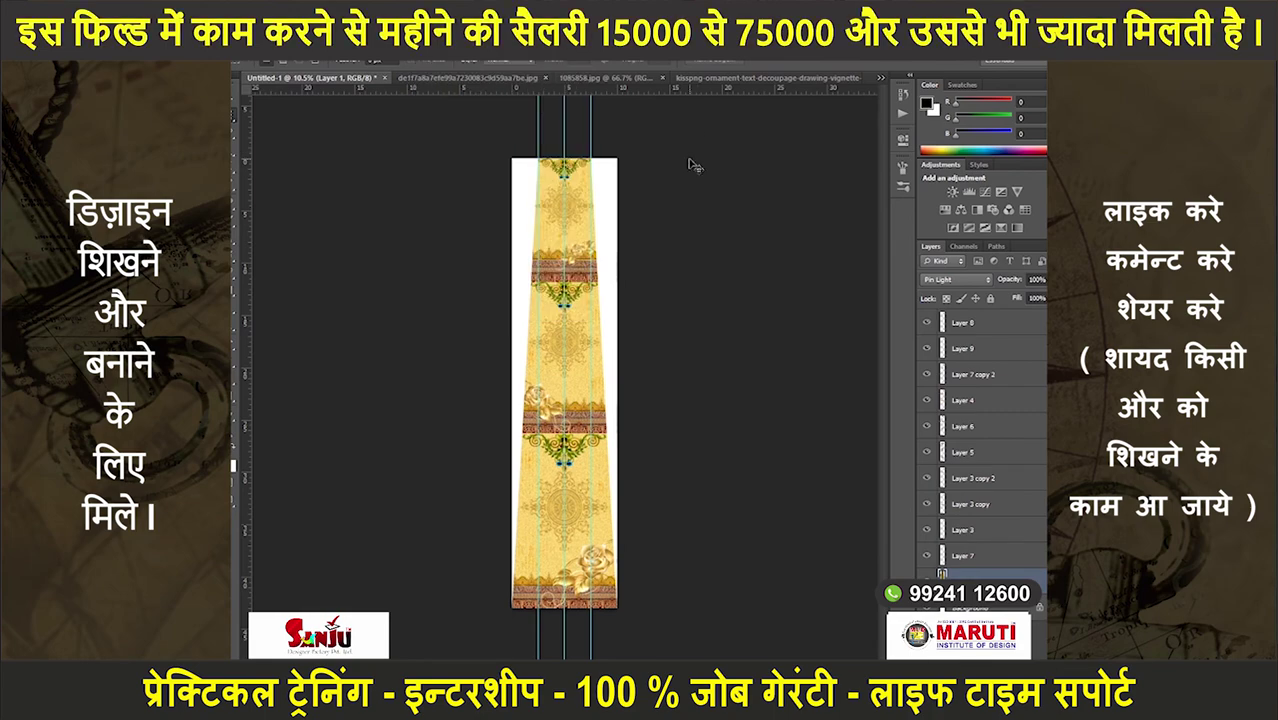
- Apply a Texture > Patchwork filter with Square Size 1 and Relief 3
left_click(425, 52)
left_click(460, 91)
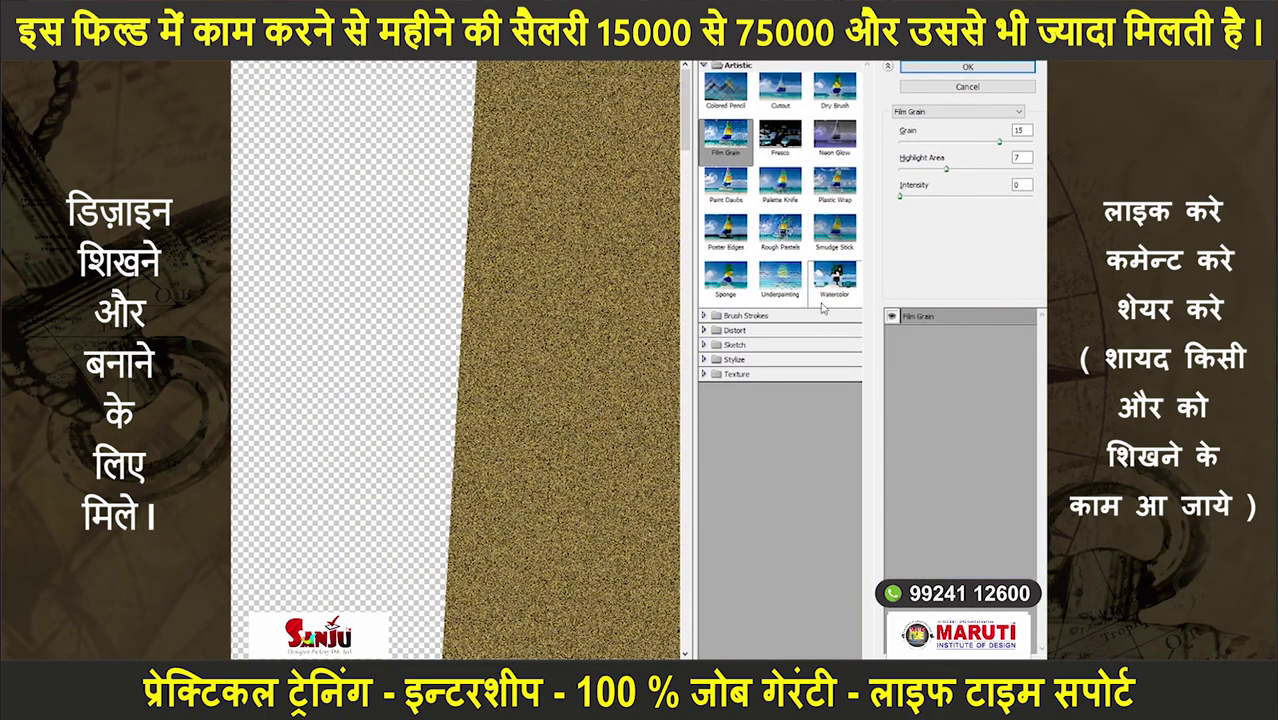
left_click(797, 374)
left_click(725, 445)
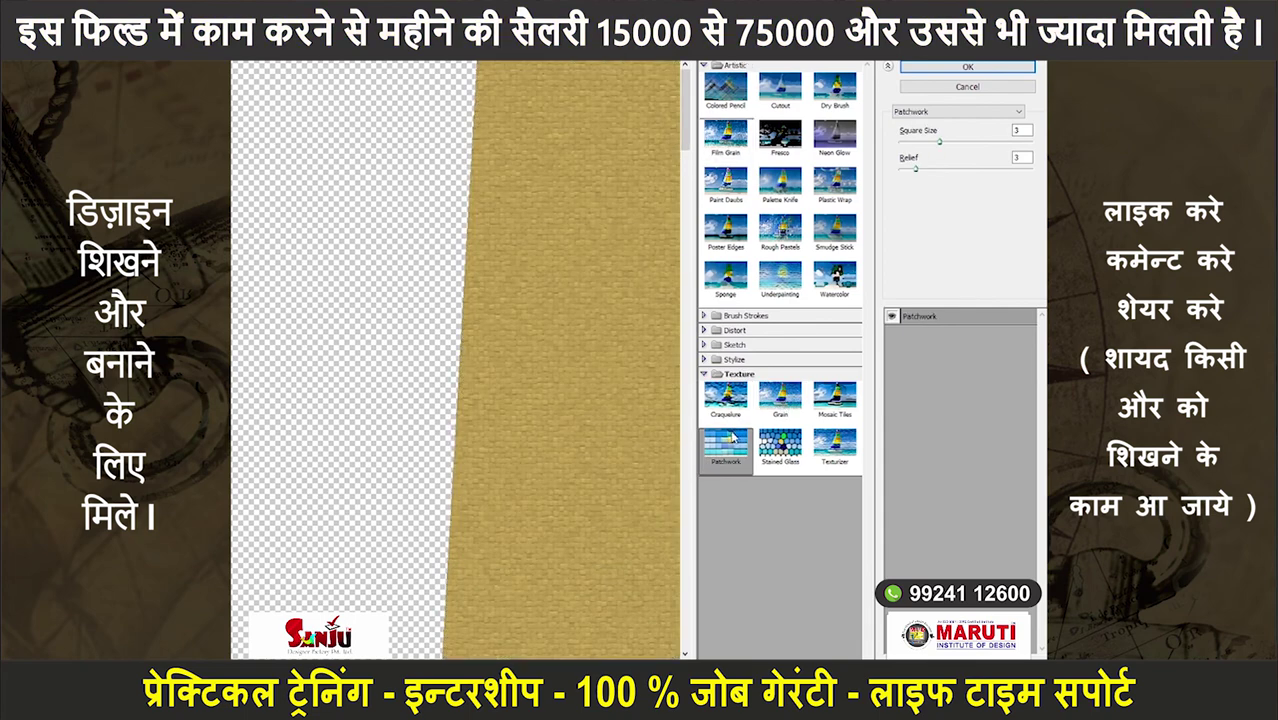
left_click(914, 143)
left_click(967, 66)
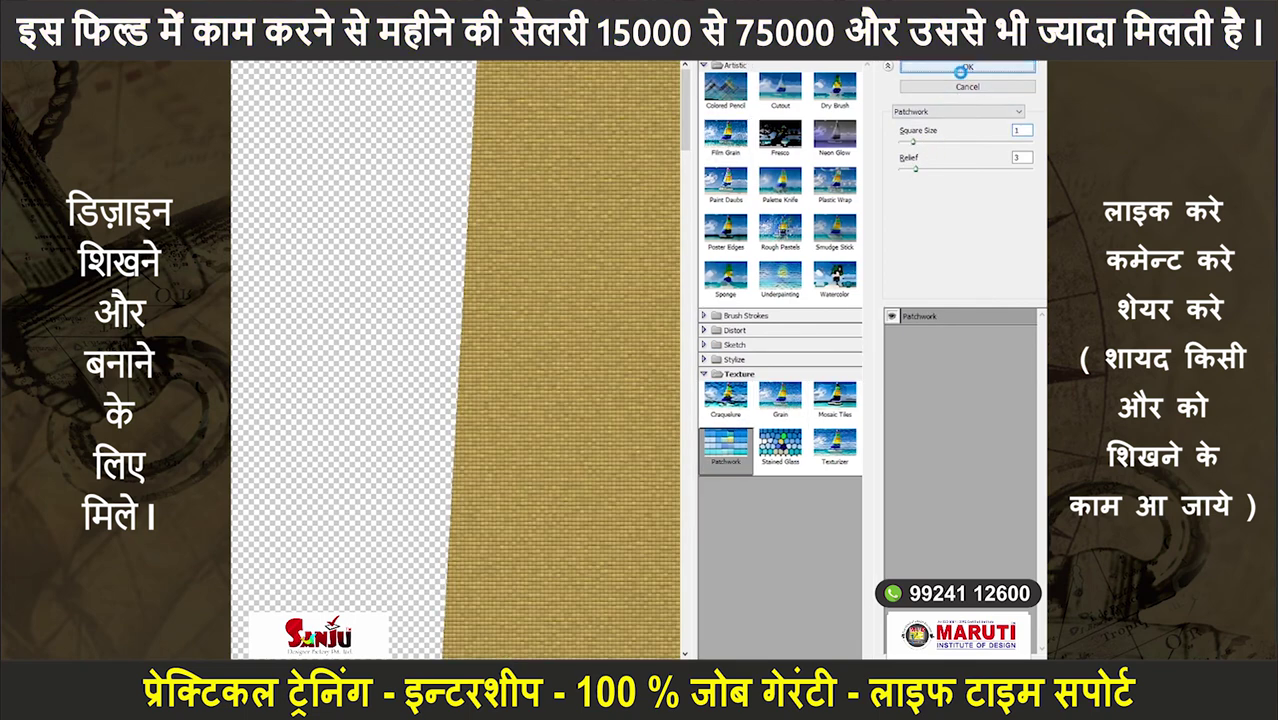
- Inspect the patchwork-textured panel and bring up the Hue/Saturation dialog with Ctrl+U
scroll(589, 304, "up", 2)
scroll(640, 295, "down", 2)
scroll(690, 286, "up", 3)
scroll(700, 284, "down", 2)
scroll(695, 285, "up", 1)
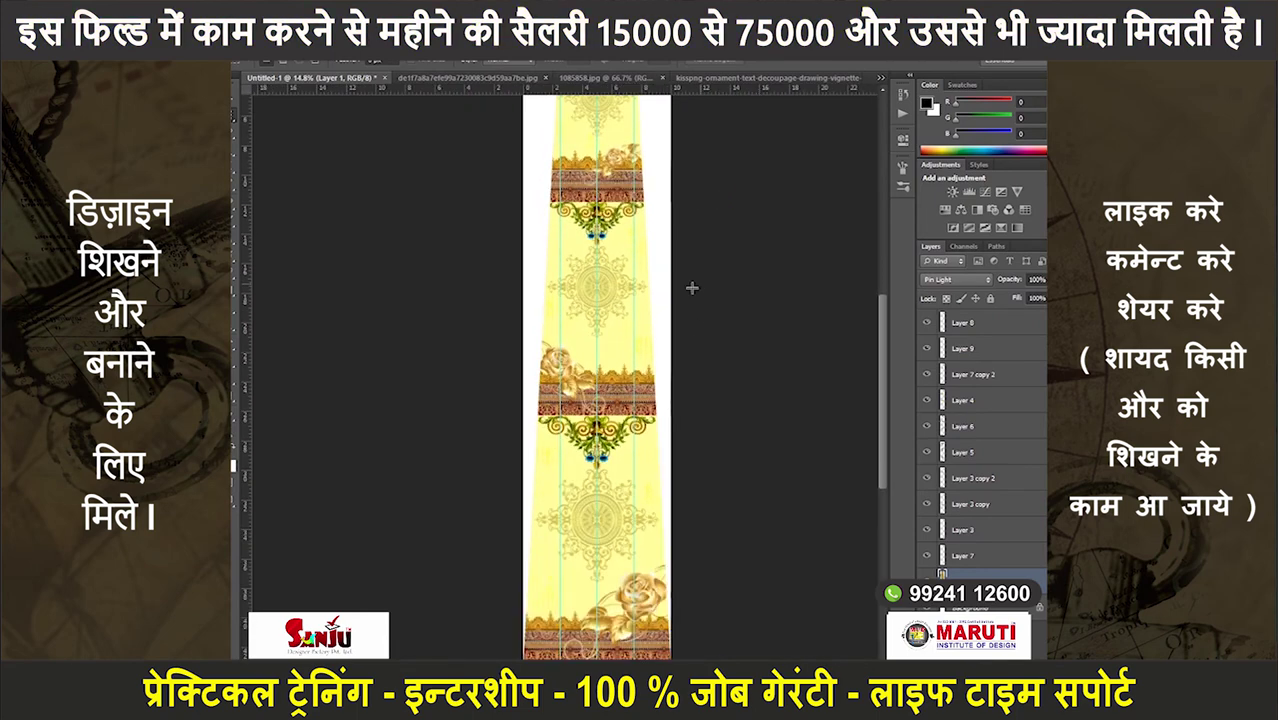
scroll(670, 612, "up", 2)
scroll(660, 598, "up", 2)
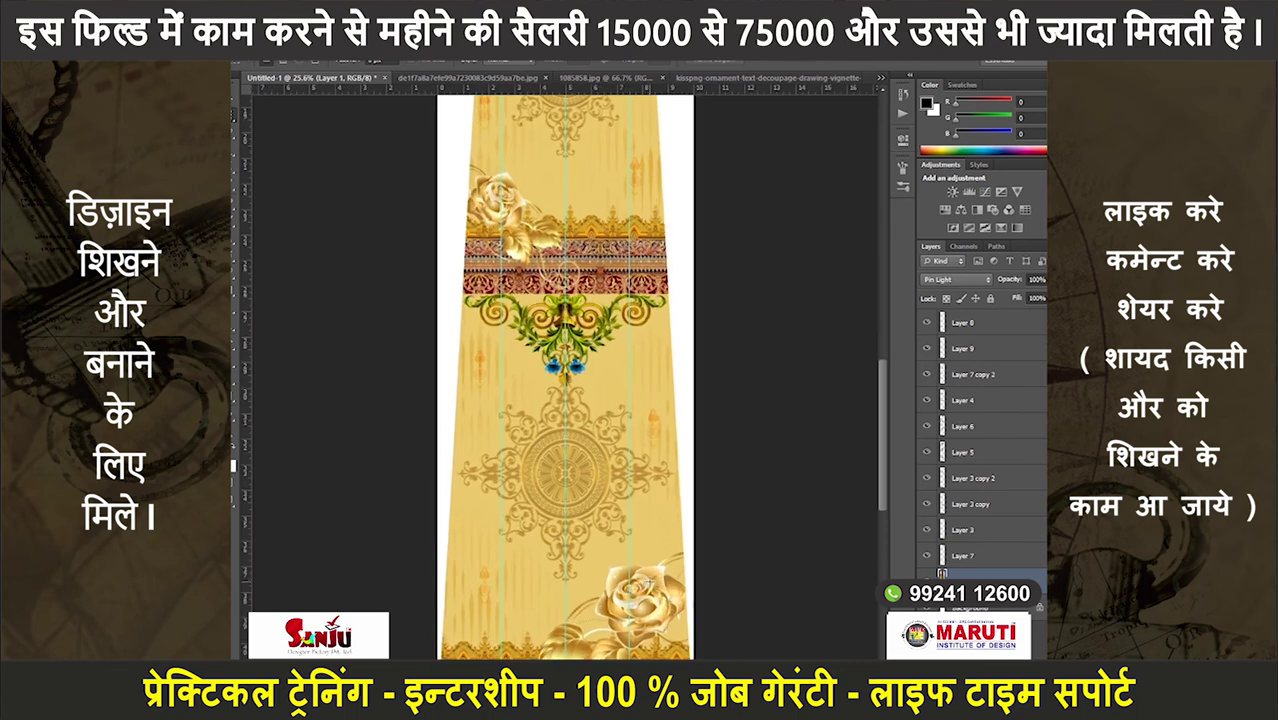
scroll(652, 585, "down", 3)
key("ctrl+u")
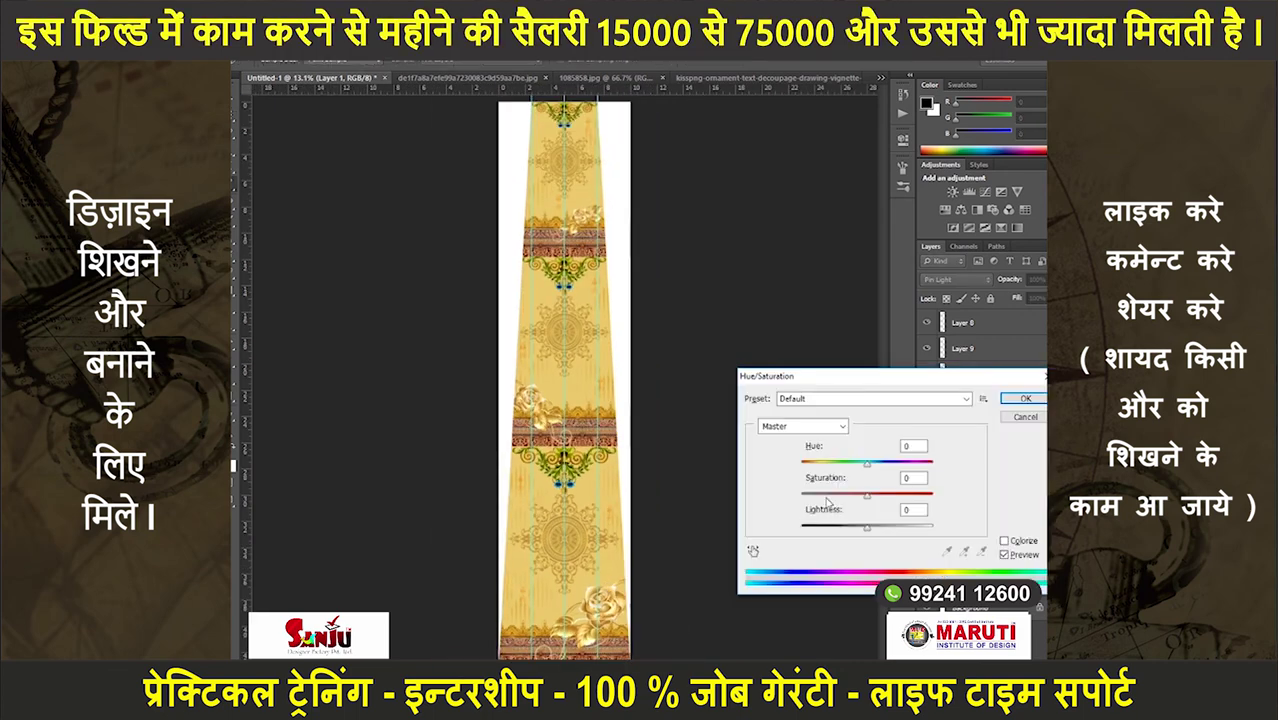
- Shift the textured panel to soft peach: Hue -22, Saturation -18, Lightness +10
mouse_move(868, 465)
left_mouse_down()
mouse_move(788, 467)
mouse_move(853, 470)
mouse_move(863, 491)
left_mouse_up()
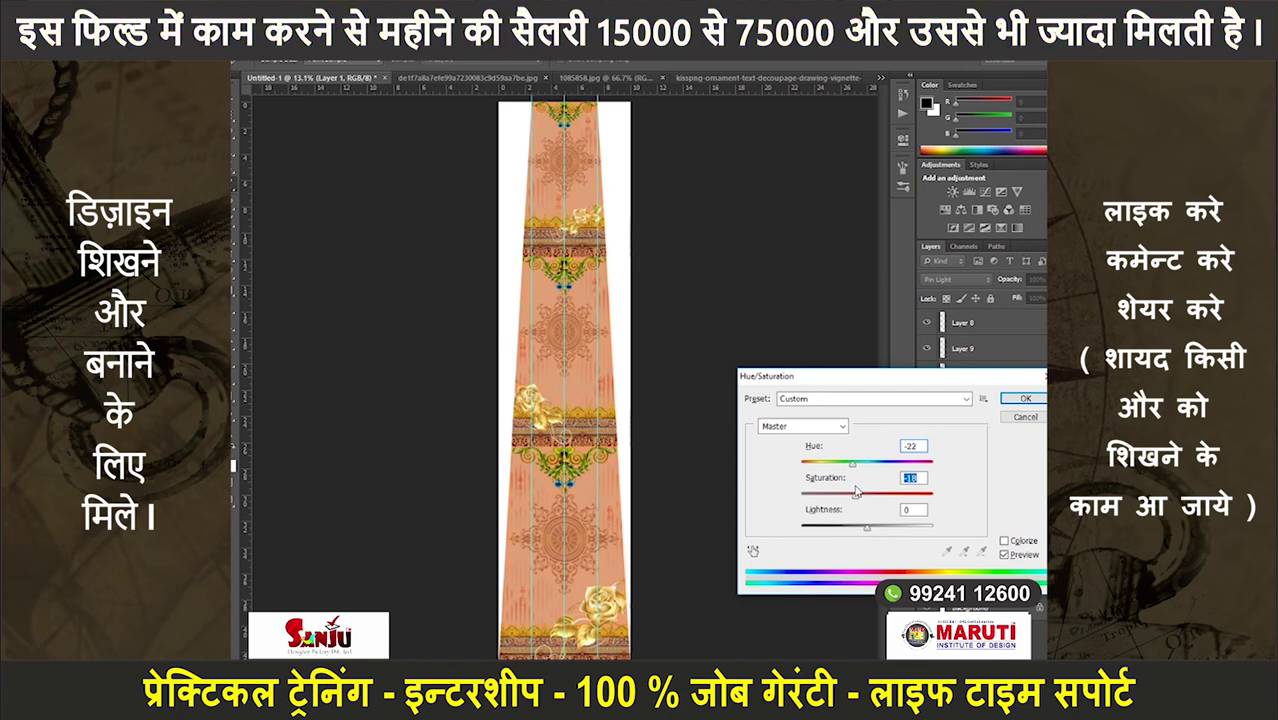
left_click_drag(866, 528, 875, 530)
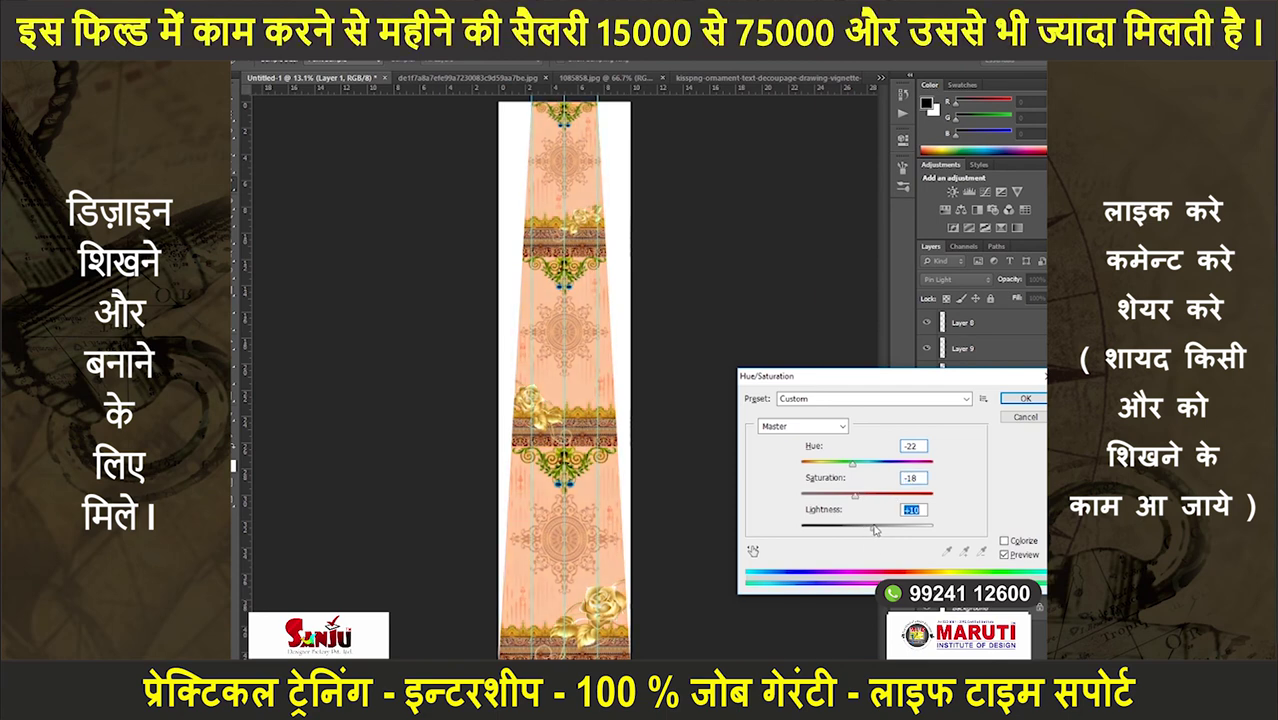
key("Return")
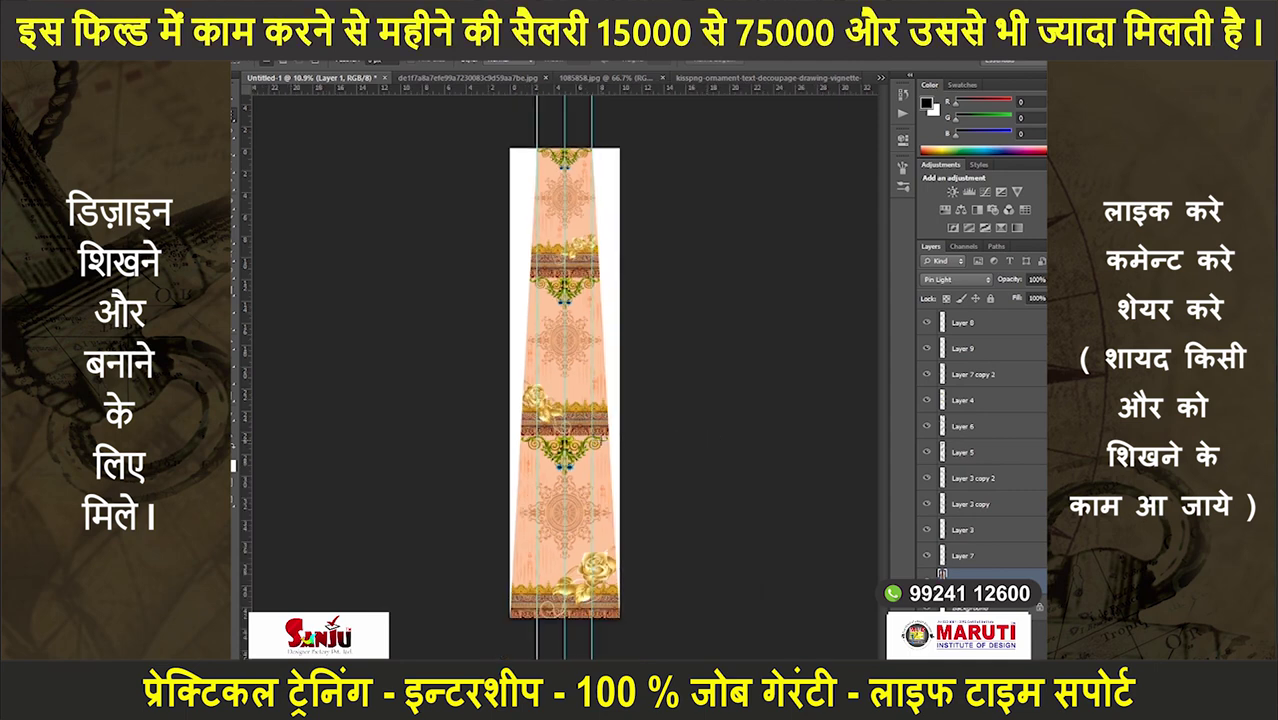
scroll(702, 608, "down", 1)
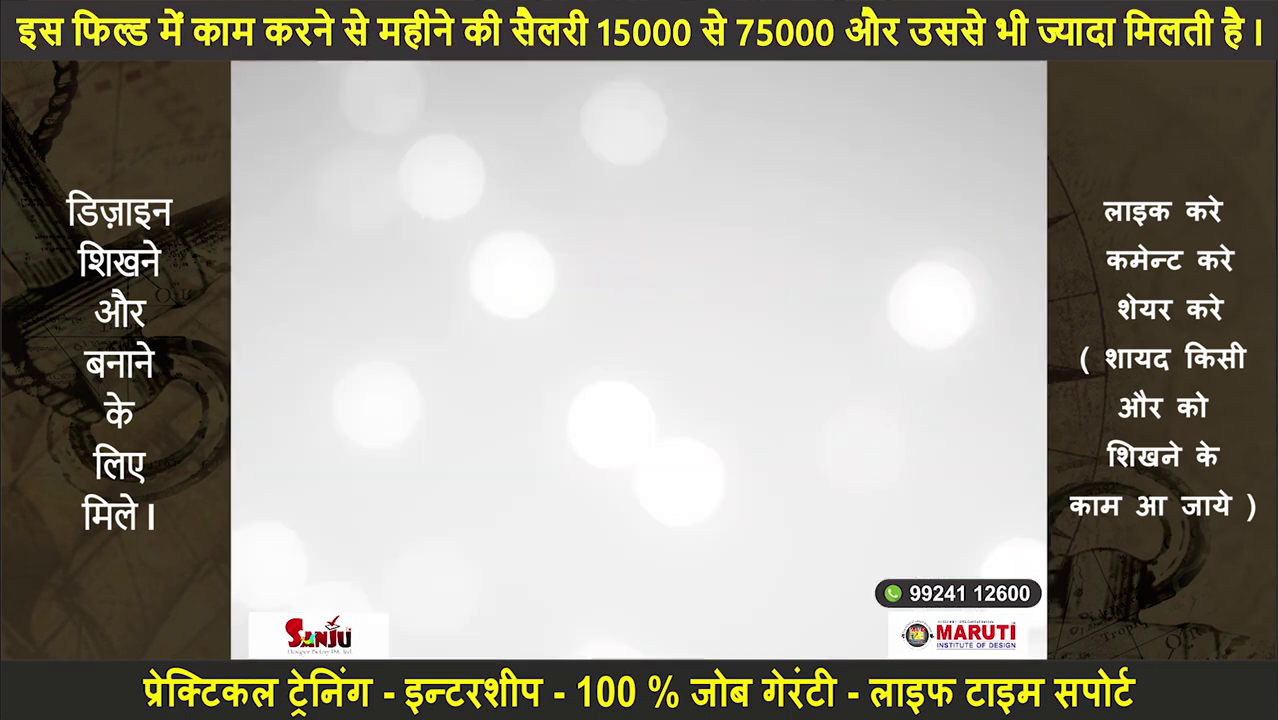